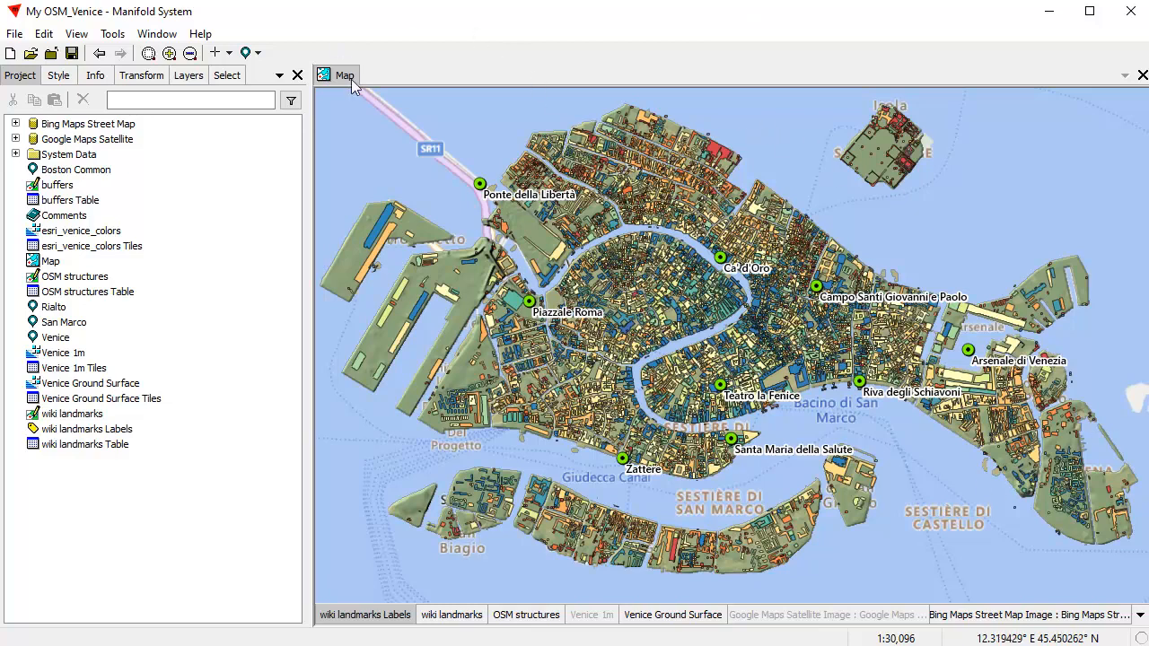
Undock the Map window, shrink it and reposition it over the workspace.
left_click_drag(352, 86, 324, 19)
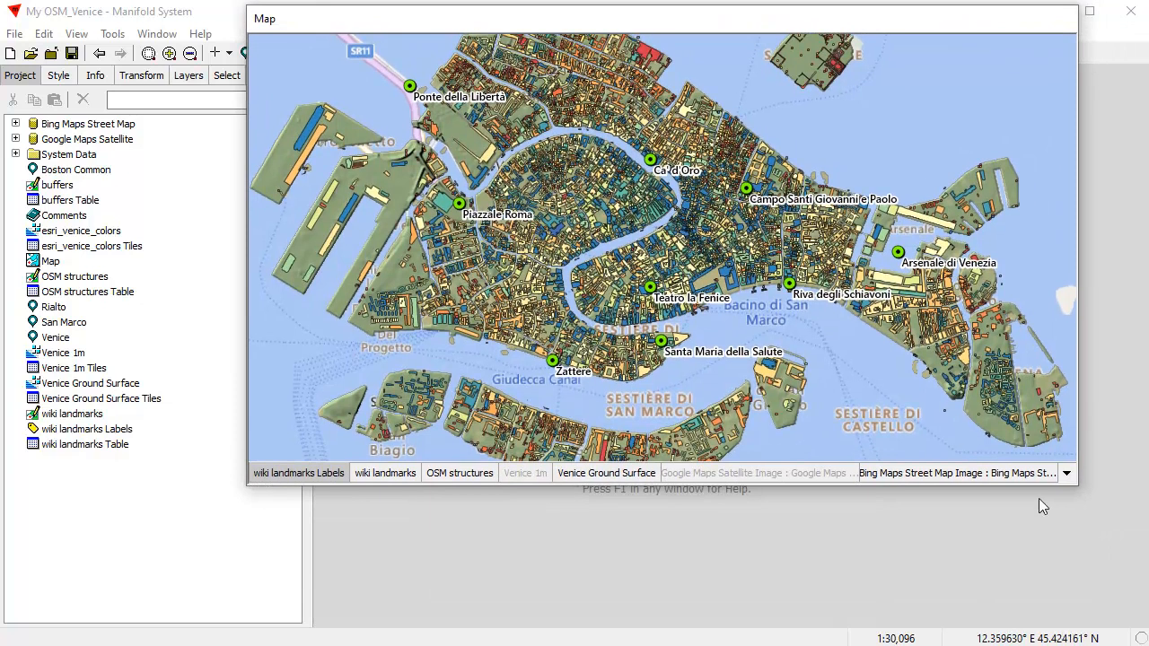
left_click_drag(1073, 490, 896, 397)
left_click_drag(645, 27, 765, 27)
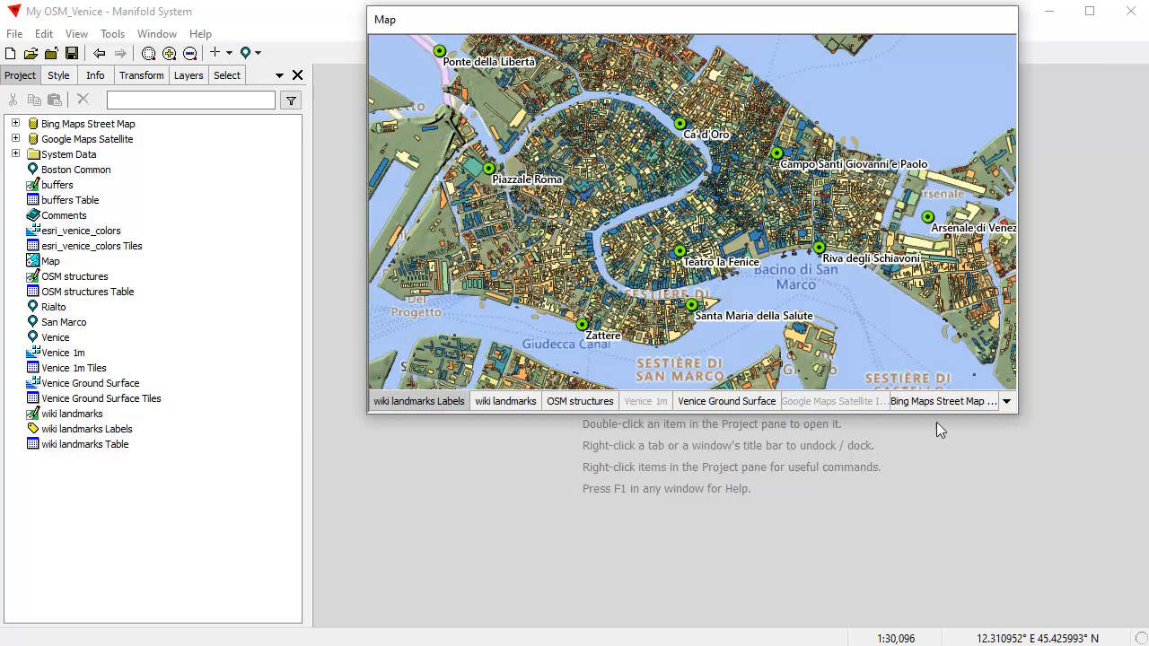
Delete the wiki landmarks Labels, wiki landmarks and OSM structures layers from the map.
right_click(453, 403)
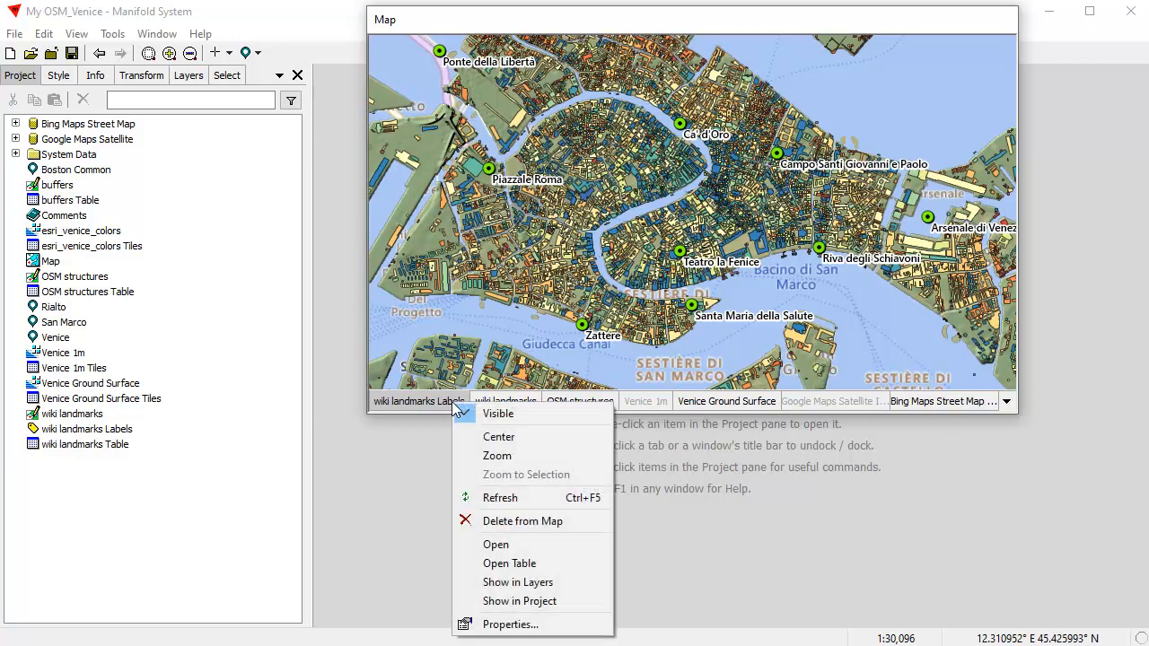
left_click(525, 520)
right_click(386, 403)
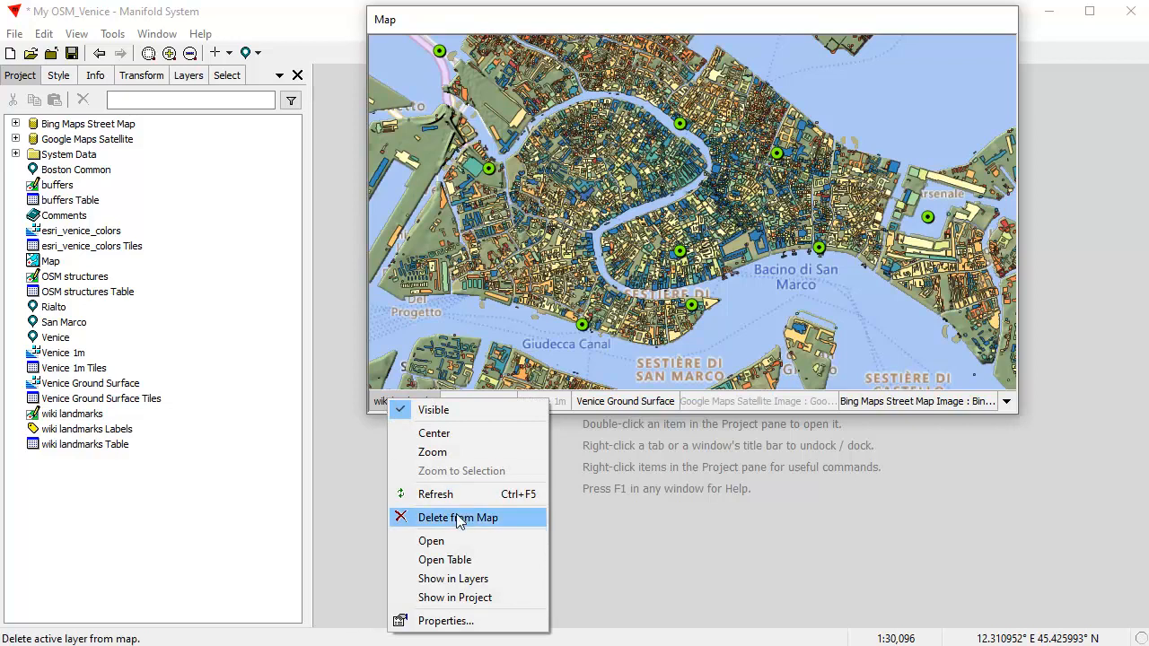
left_click(460, 517)
right_click(415, 402)
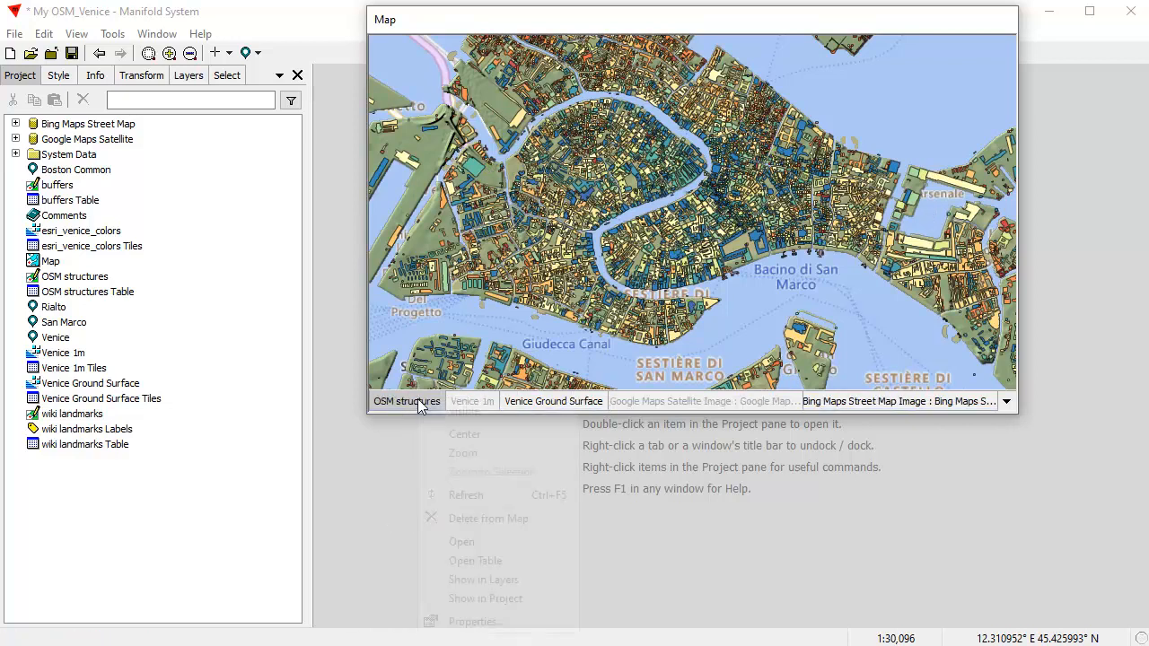
left_click(505, 519)
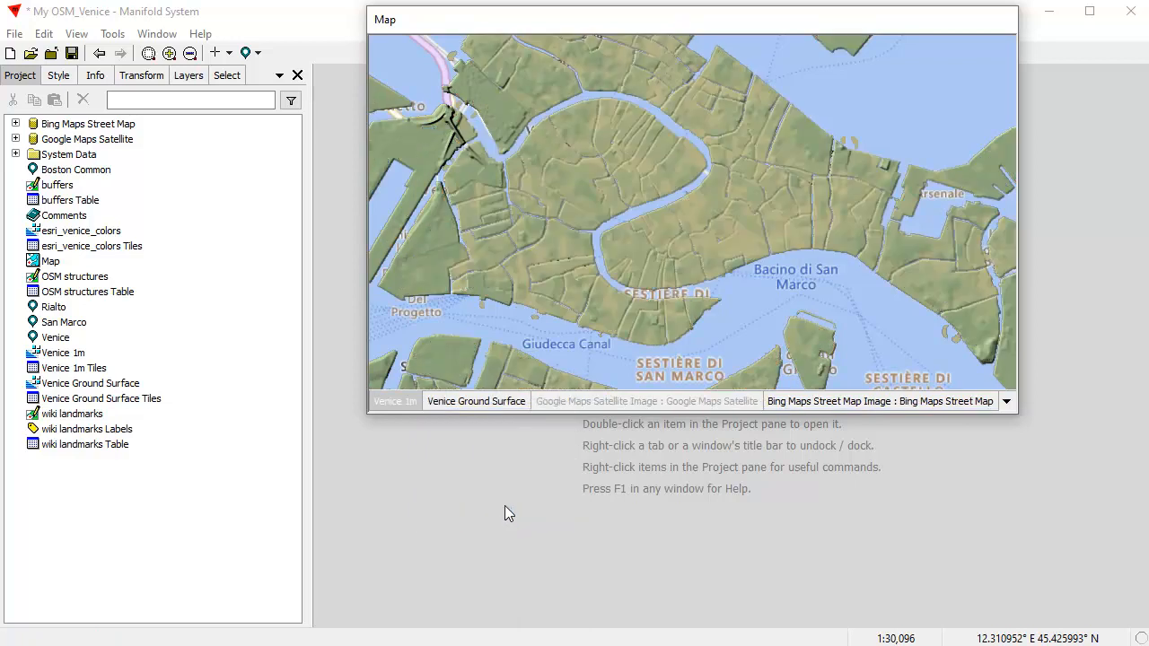
Delete the Venice 1m and Venice Ground Surface layers from the map and dock the Map window again.
right_click(389, 401)
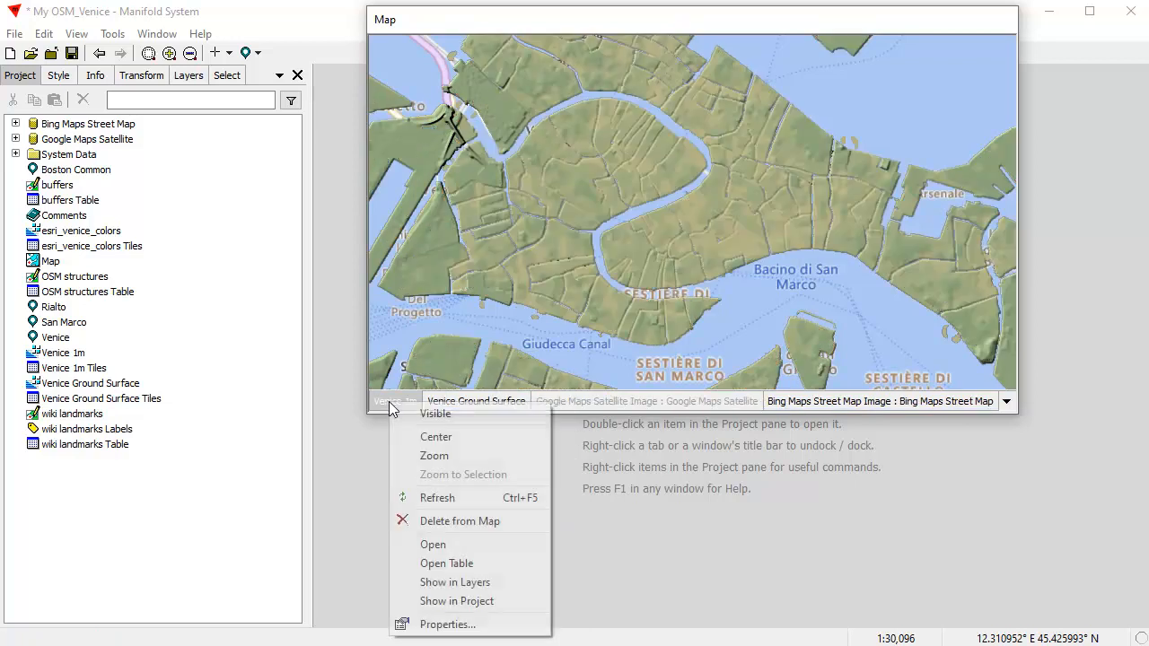
left_click(476, 521)
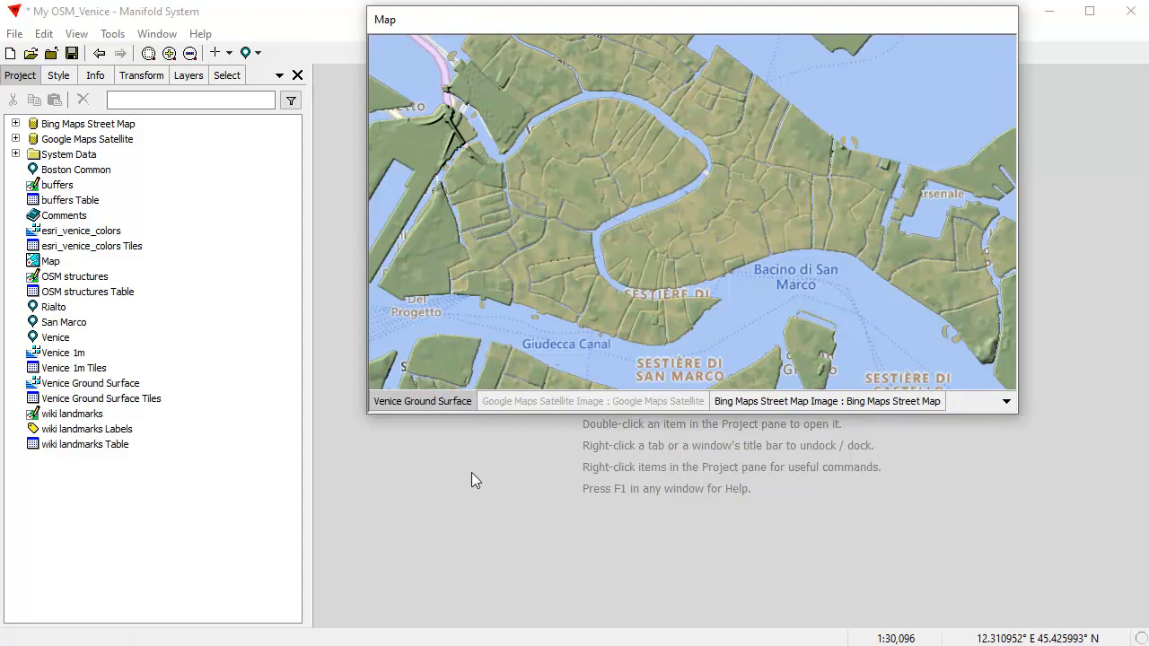
right_click(435, 405)
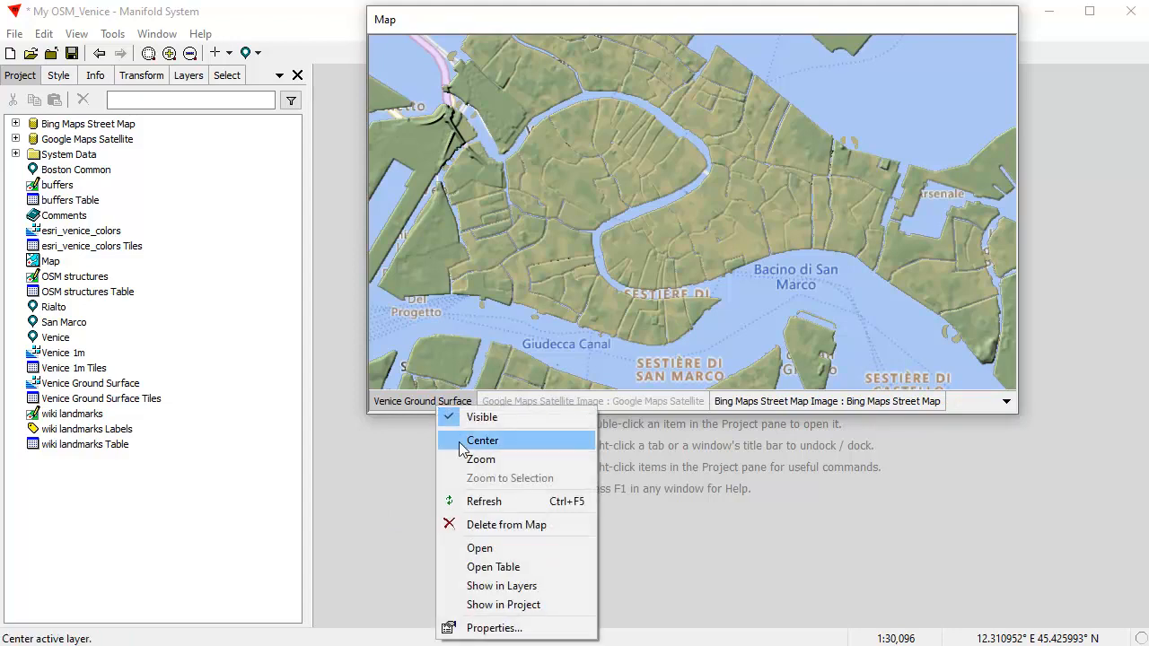
left_click(489, 526)
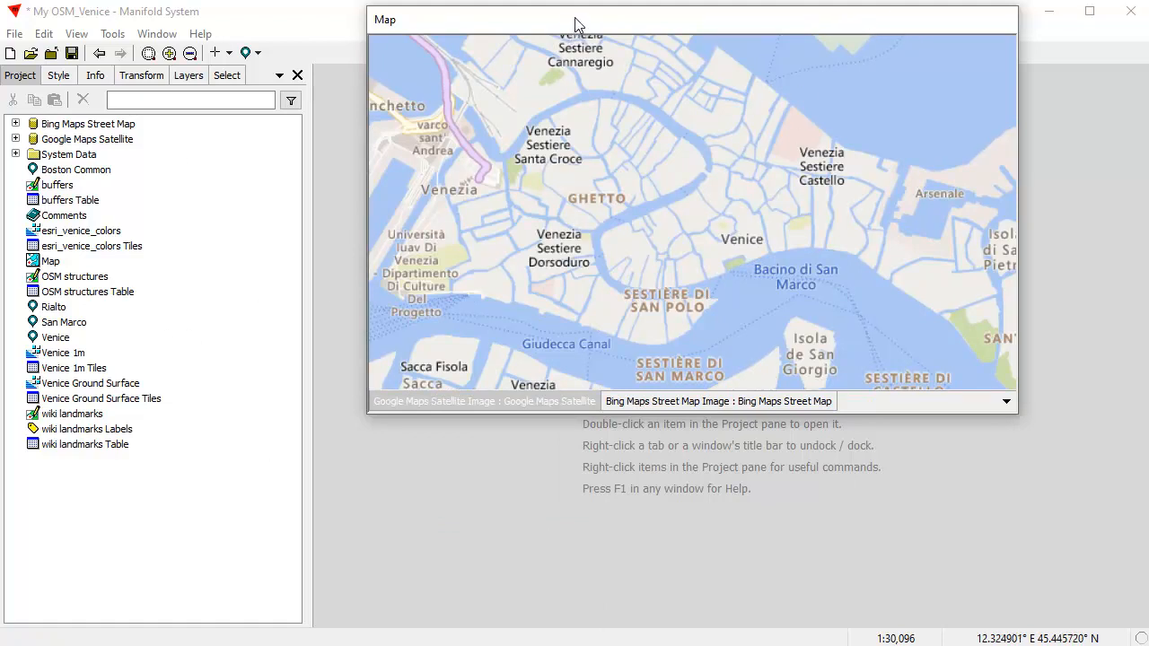
right_click(544, 22)
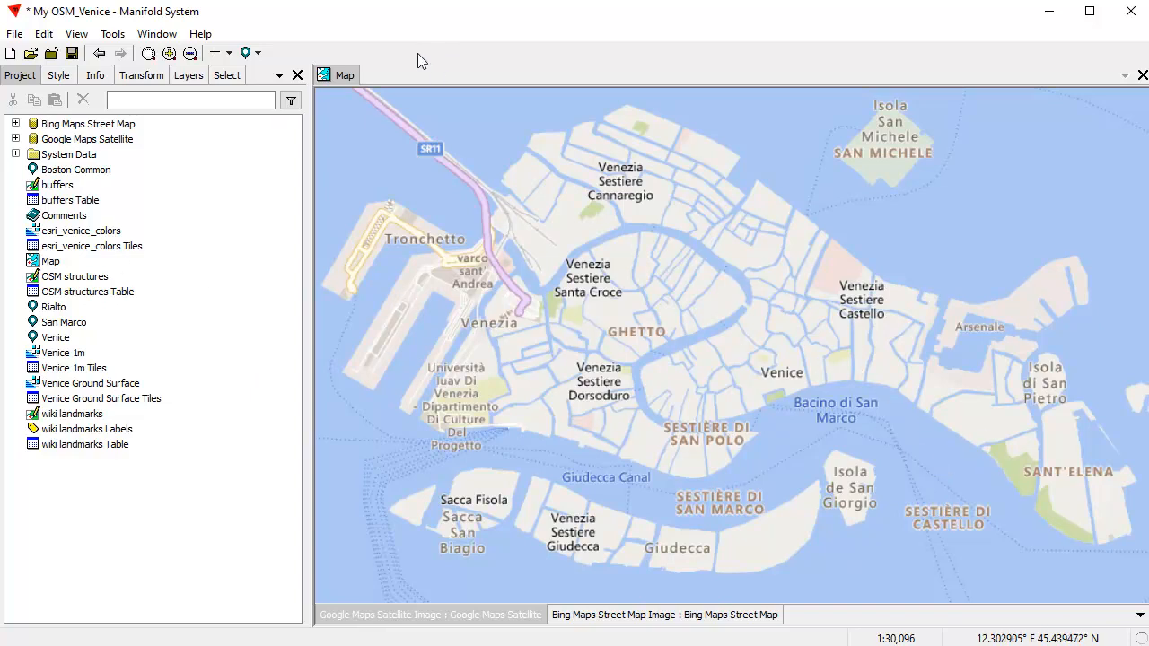
Delete the OSM structures drawing and the OSM structures Table from the project.
left_click(95, 278)
left_click(97, 294, "shift")
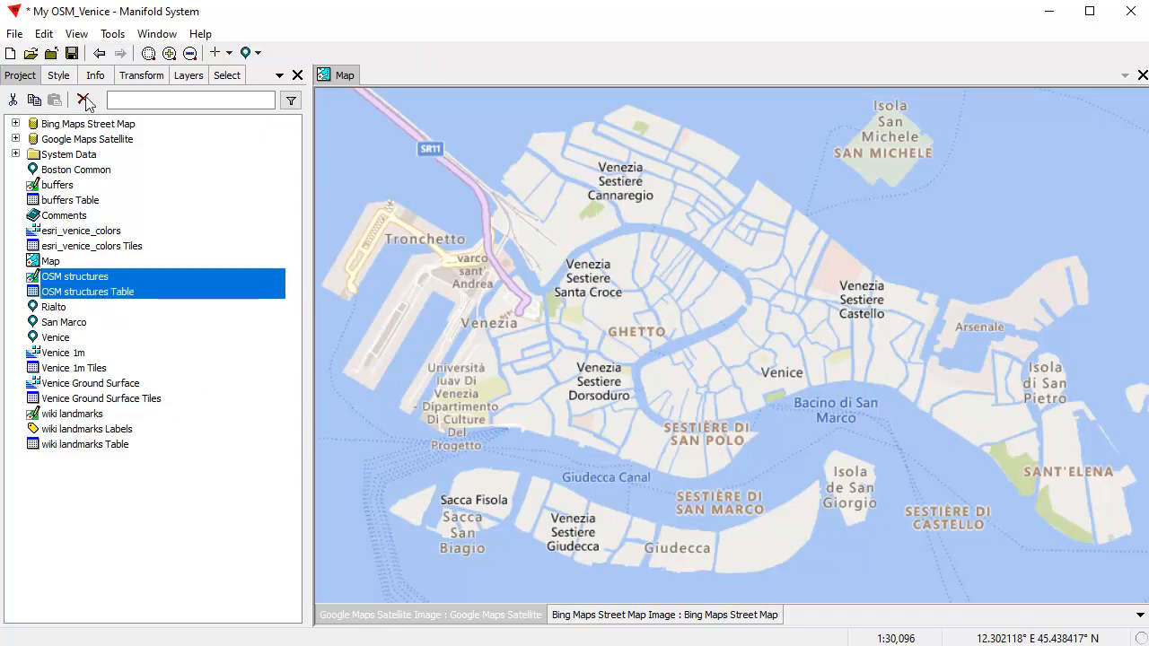
left_click(104, 281)
left_click(115, 297)
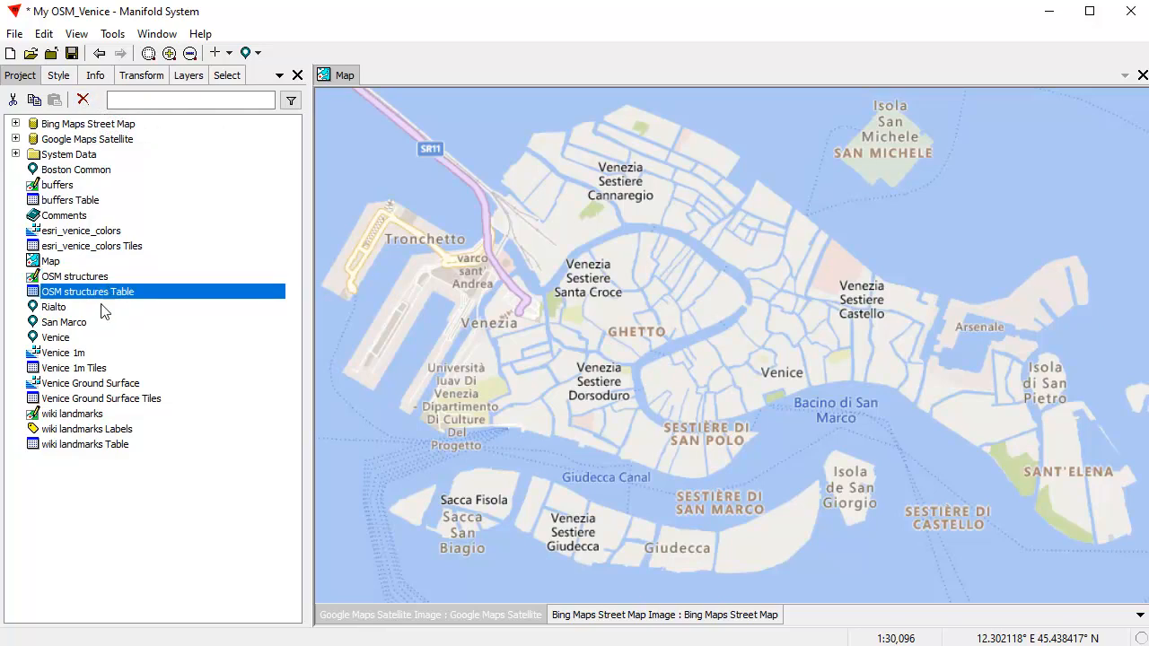
left_click(95, 281, "shift")
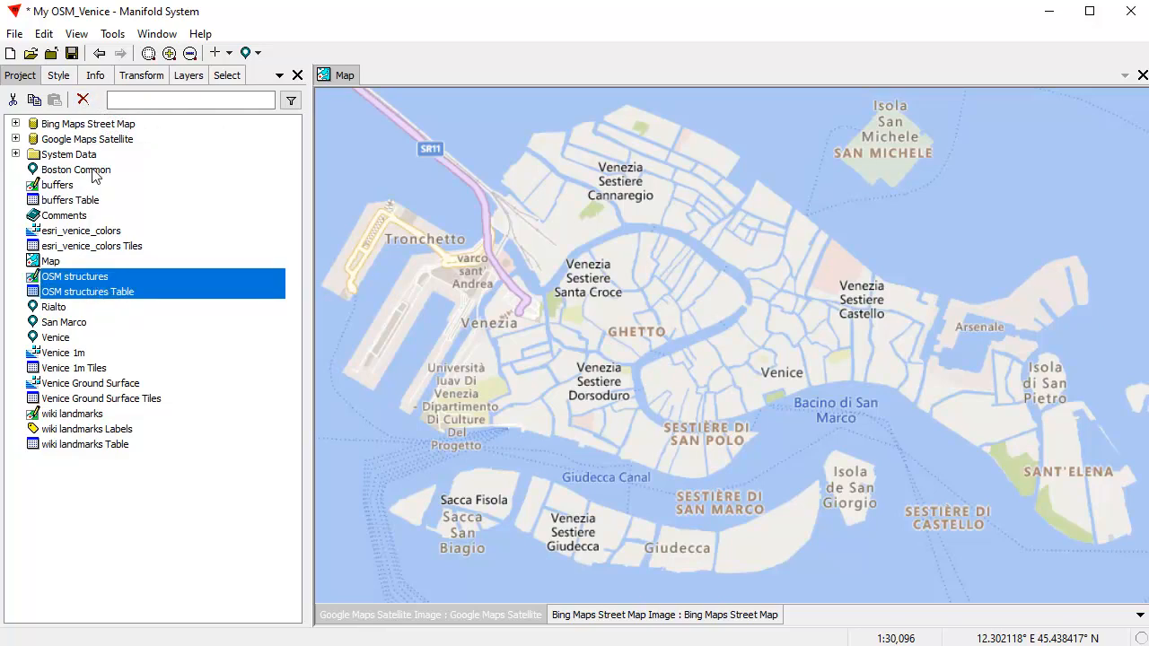
left_click(84, 102)
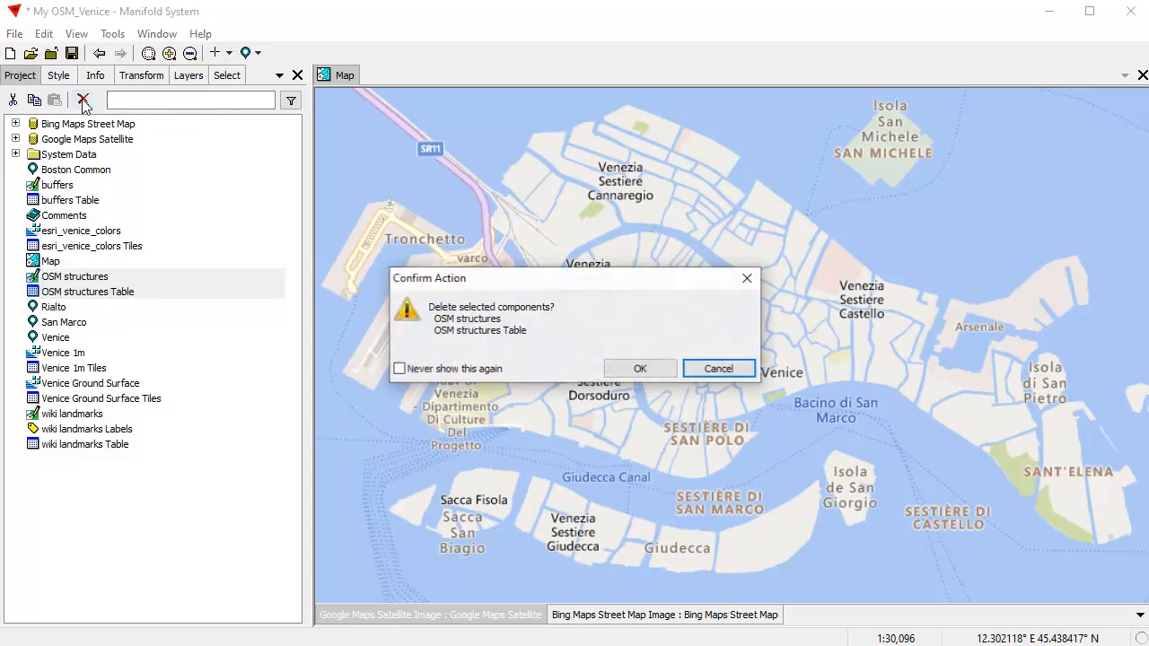
left_click(637, 369)
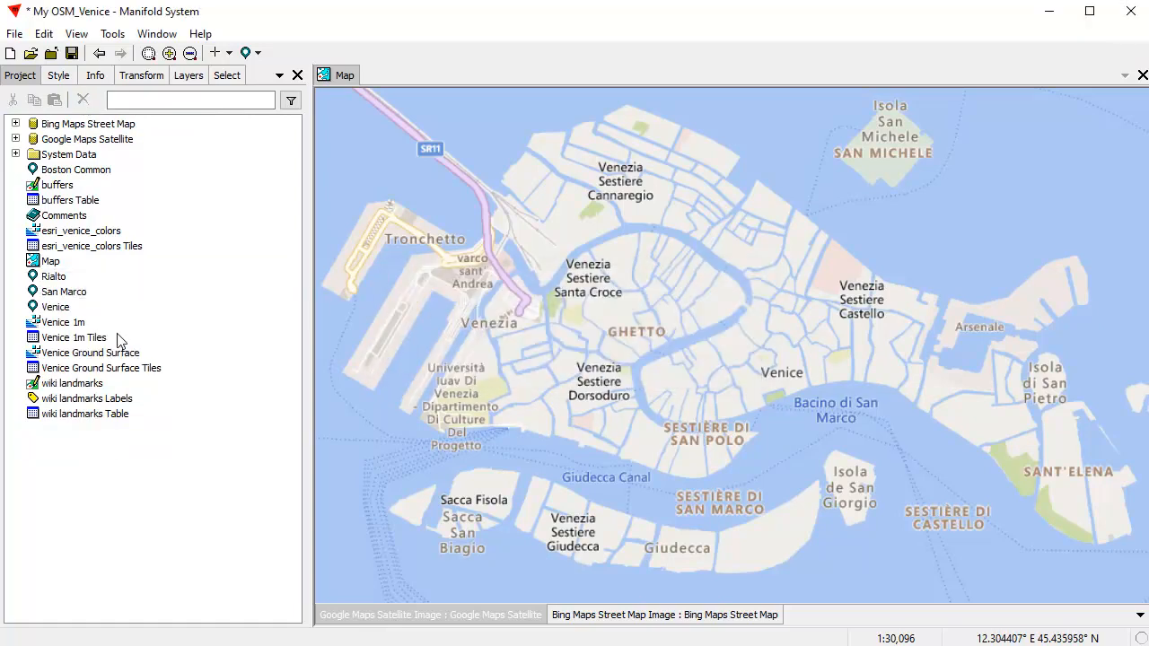
Delete the Venice 1m and Venice Ground Surface images together with their Tiles tables from the project.
left_click_drag(66, 328, 271, 358)
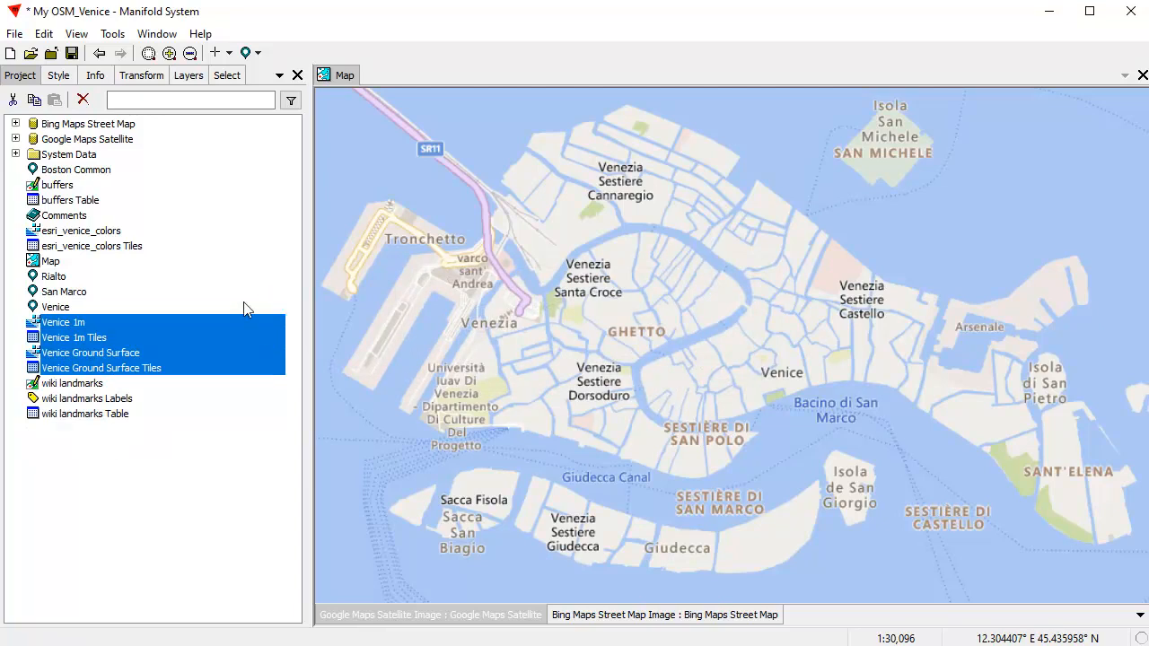
left_click(82, 100)
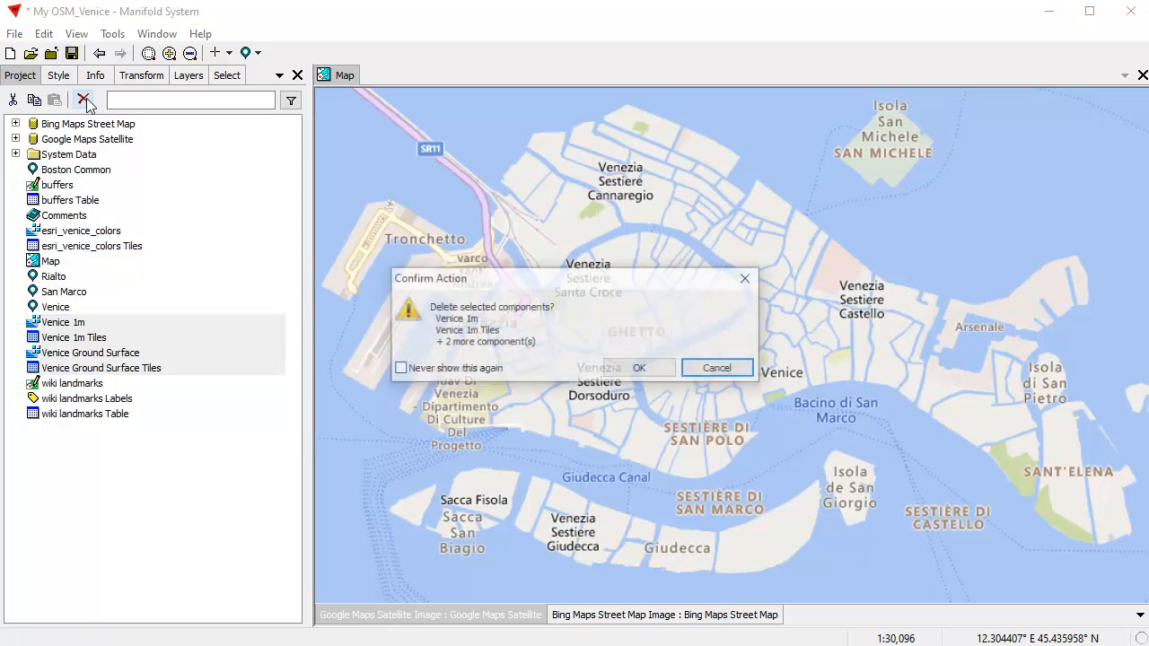
left_click(639, 369)
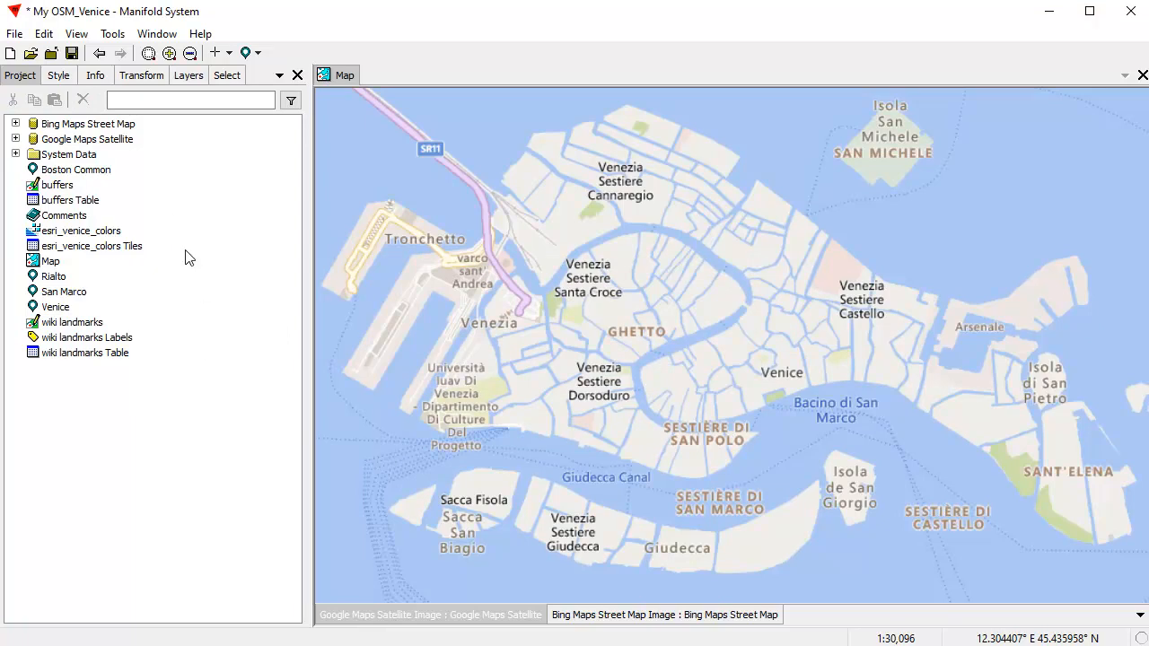
Create a new project folder named Locations.
right_click(182, 141)
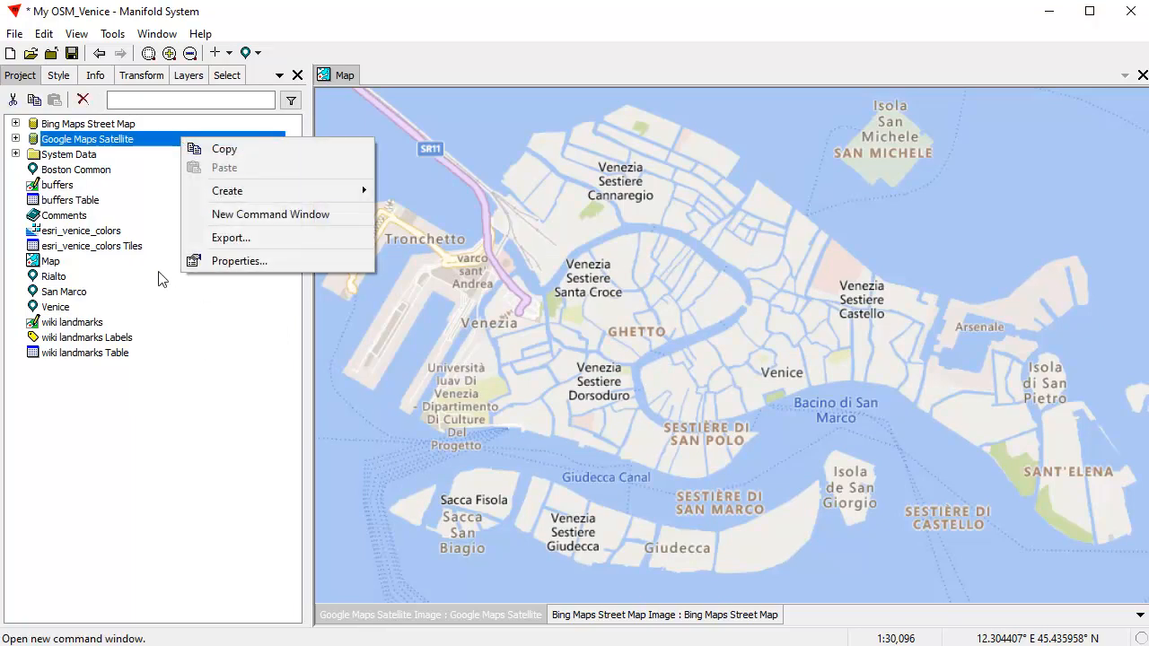
right_click(153, 203)
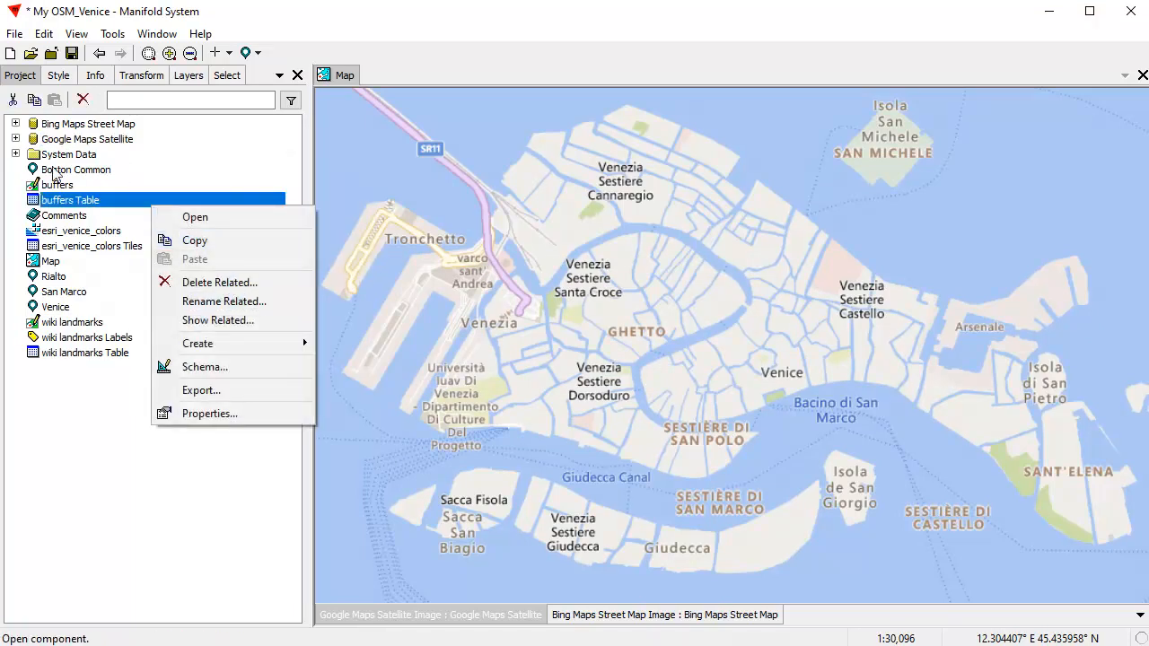
mouse_move(232, 347)
left_click(370, 556)
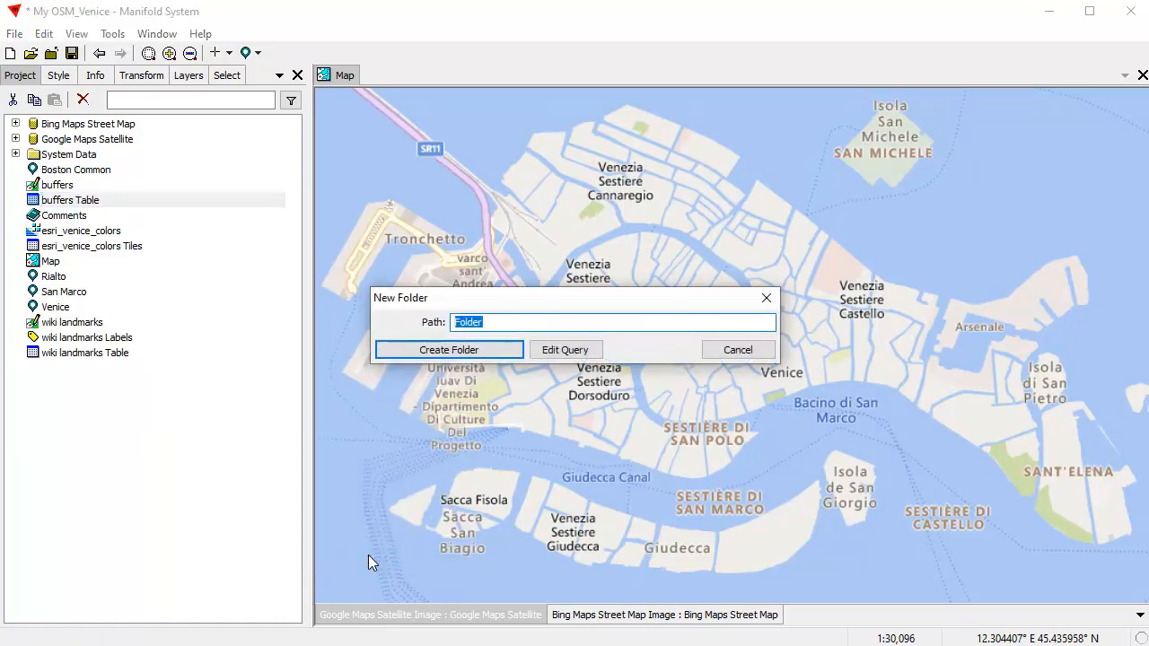
type("Locations")
key("Return")
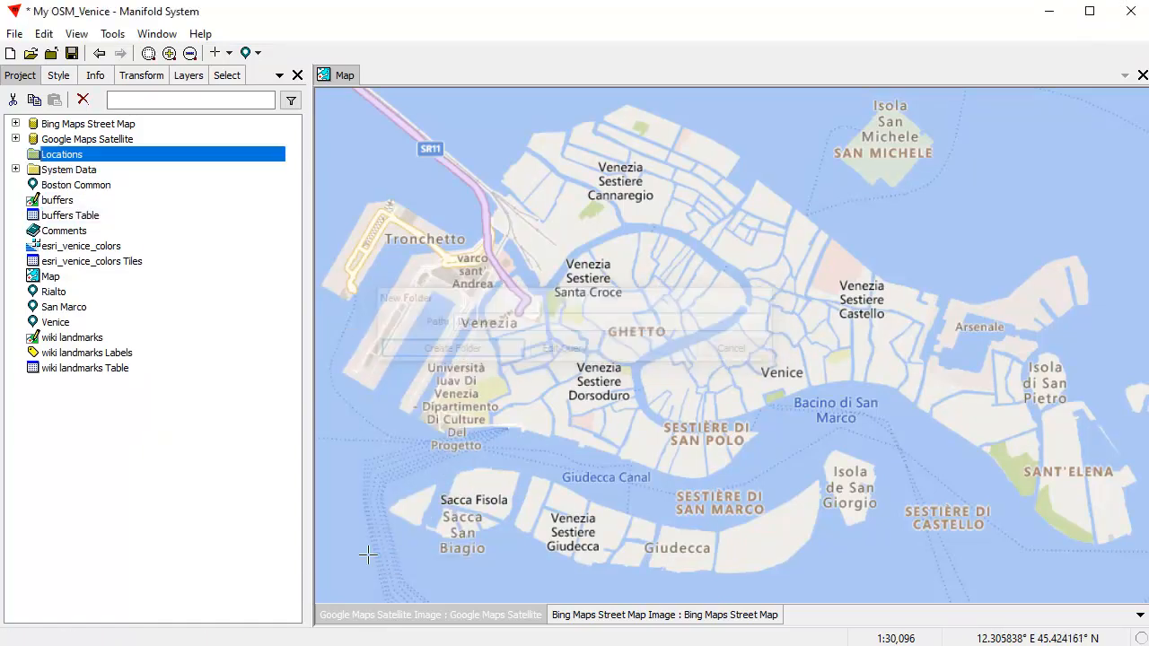
Create a new project folder named Old.
right_click(182, 218)
mouse_move(225, 350)
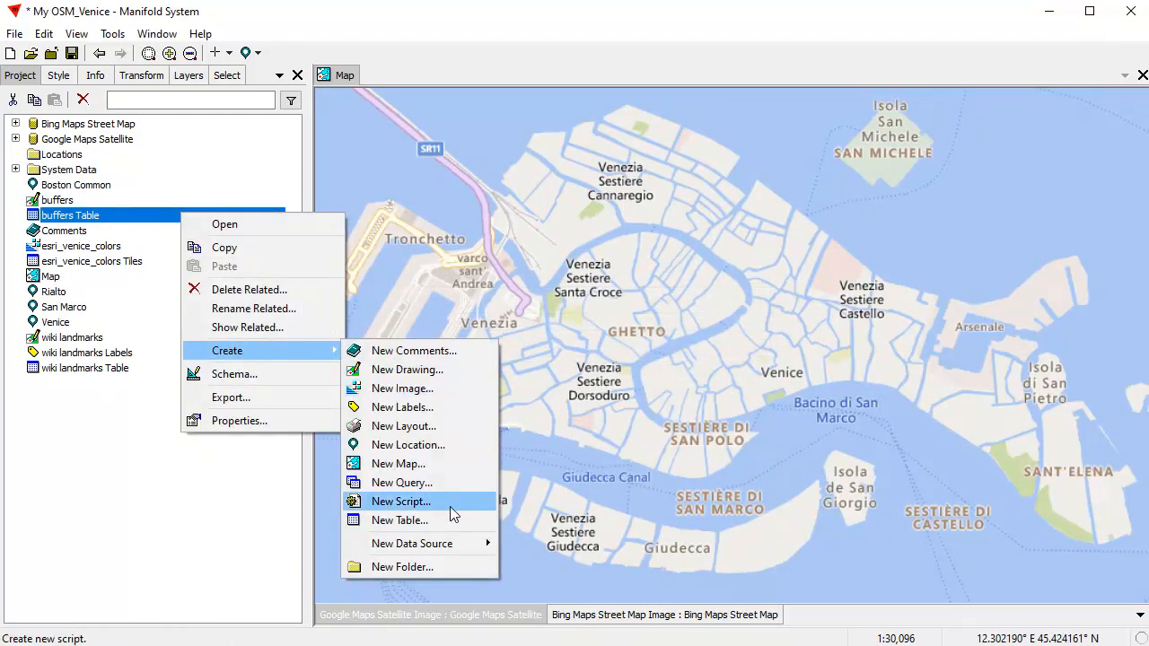
left_click(418, 566)
type("Old")
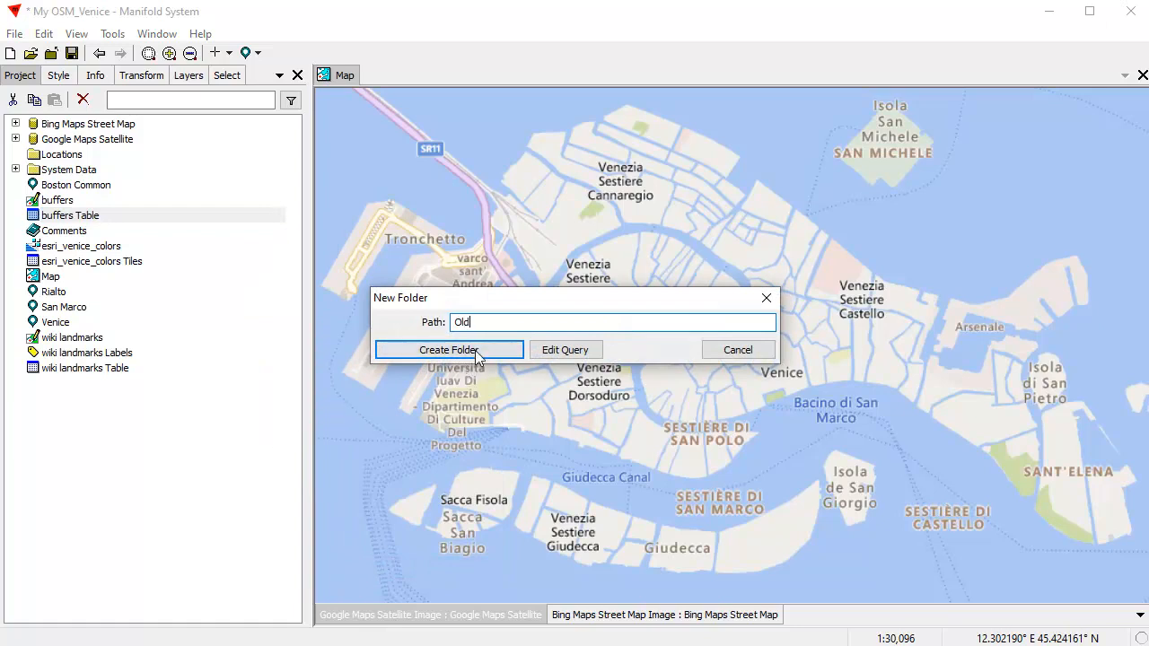
key("Return")
Move the Boston Common, Rialto, San Marco and Venice locations into the Locations folder and check its contents.
left_click(90, 202)
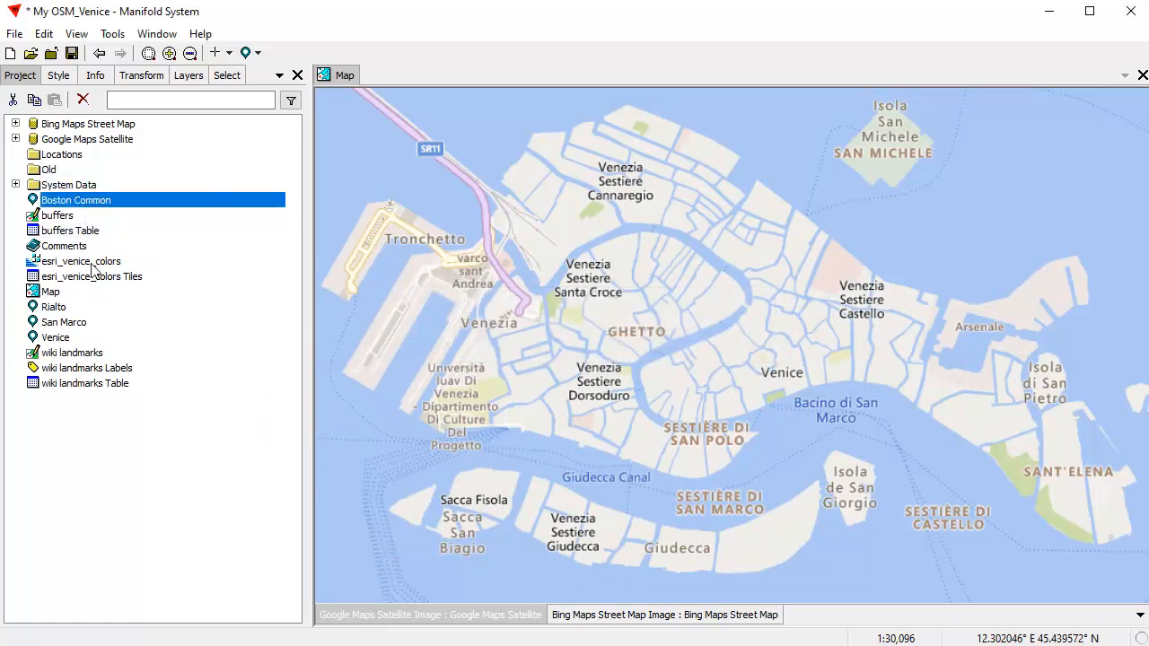
left_click(54, 307, "ctrl")
left_click(57, 323, "ctrl")
left_click(59, 338, "ctrl")
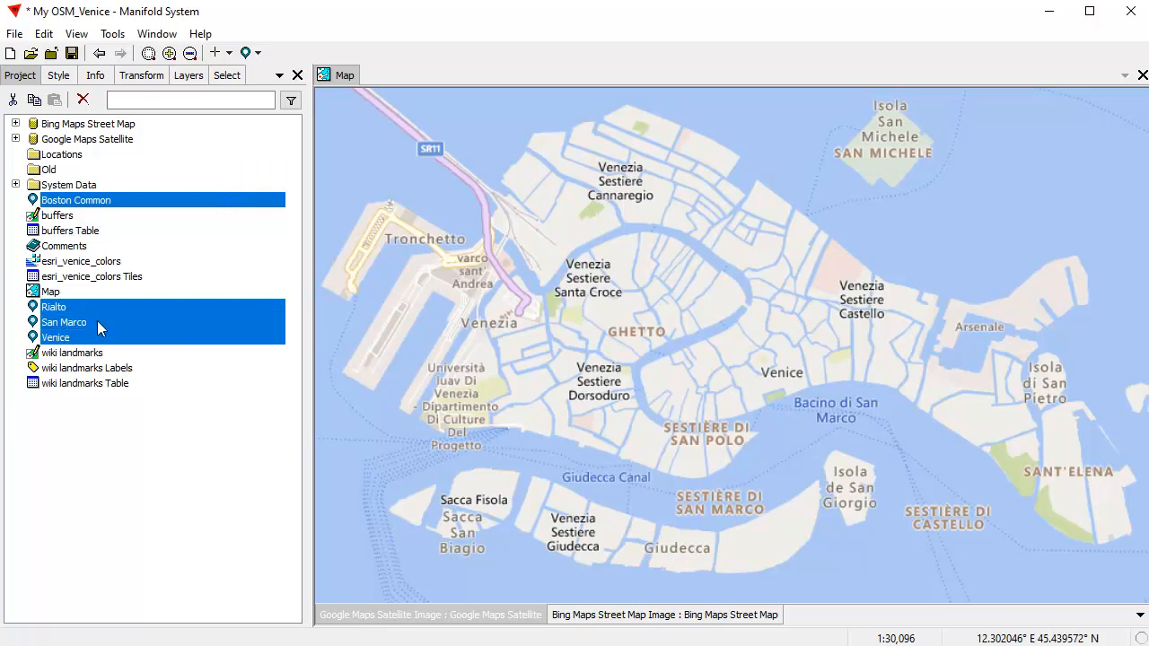
left_click(89, 155, "ctrl")
left_click_drag(94, 157, 95, 158)
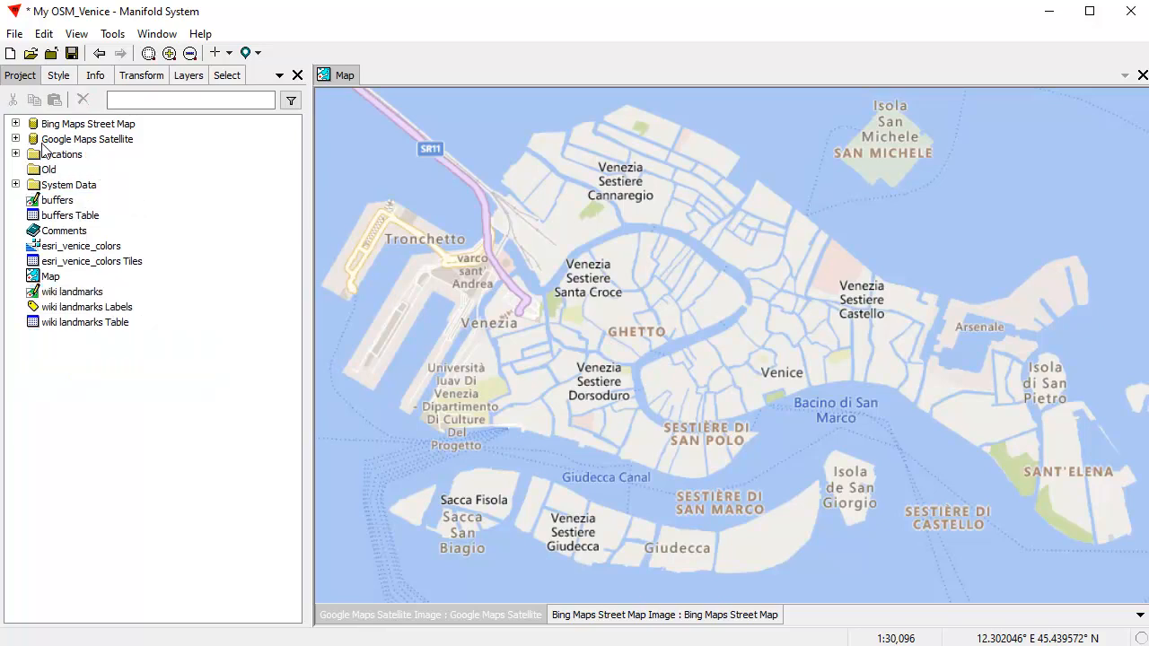
left_click(16, 154)
left_click(15, 154)
Rename the wiki landmarks drawing to "old wiki landmarks" together with its related table and labels.
left_click(71, 313)
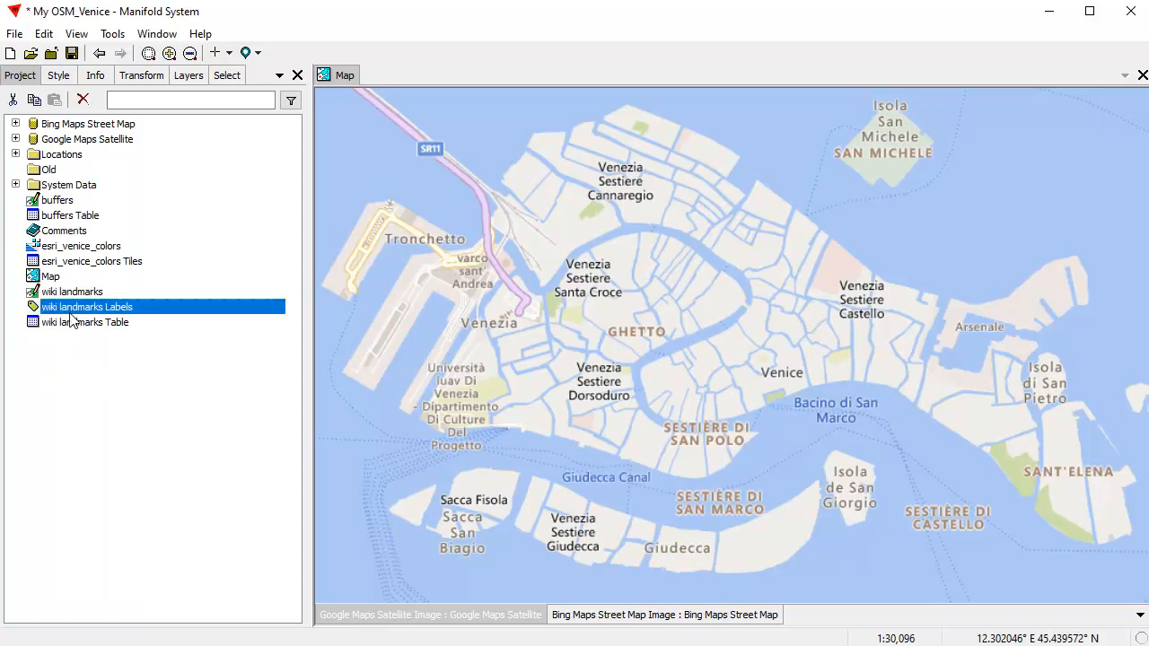
right_click(73, 289)
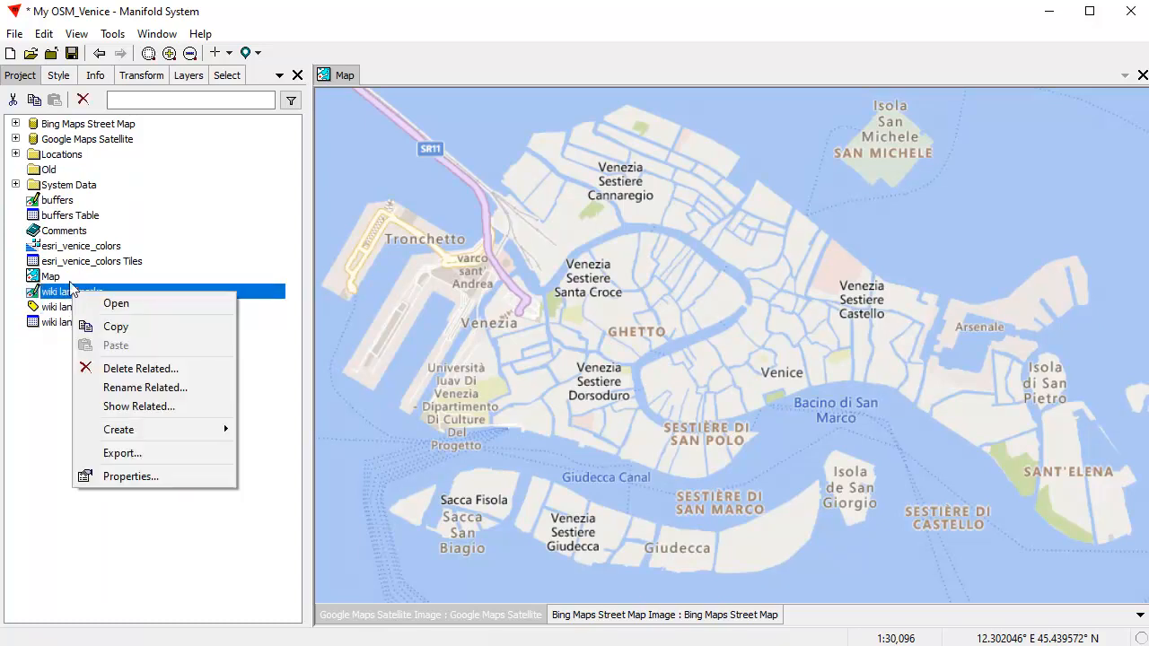
left_click(139, 387)
left_click(424, 254)
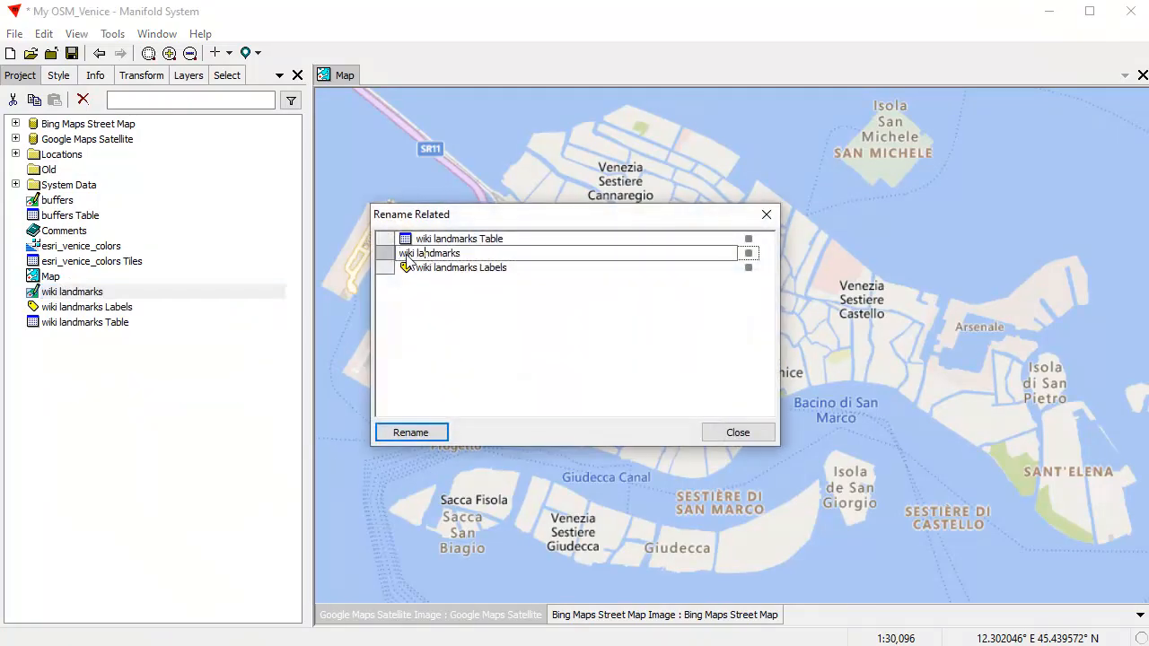
type("osm")
key("BackSpace")
key("BackSpace")
type("ld")
key("Return")
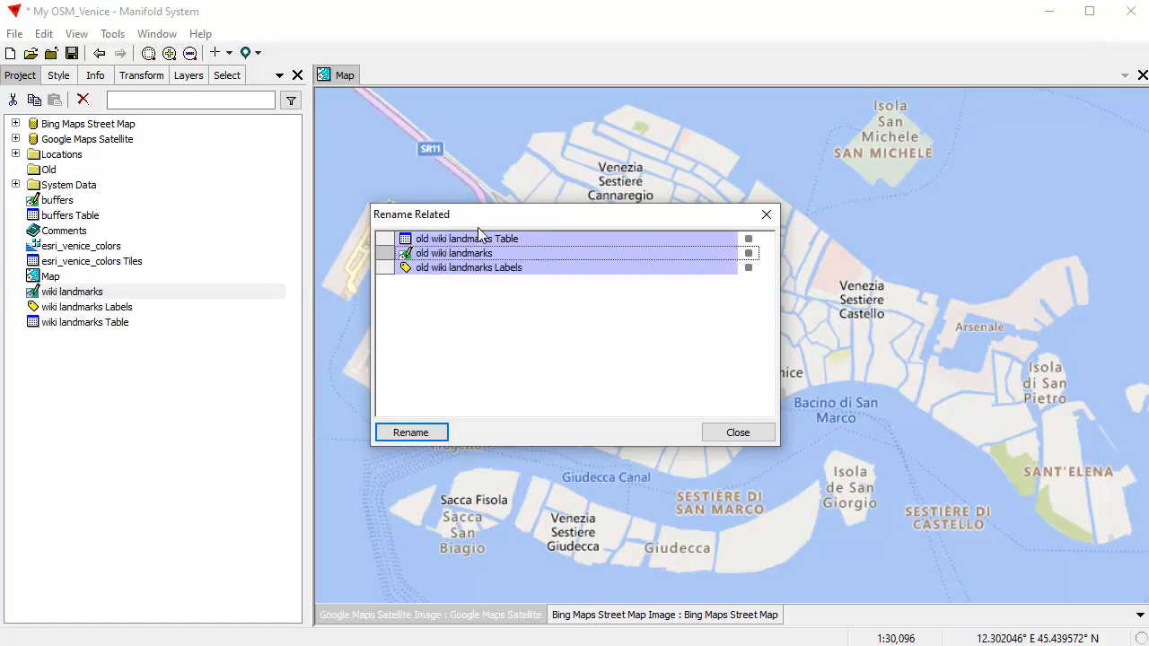
left_click(425, 433)
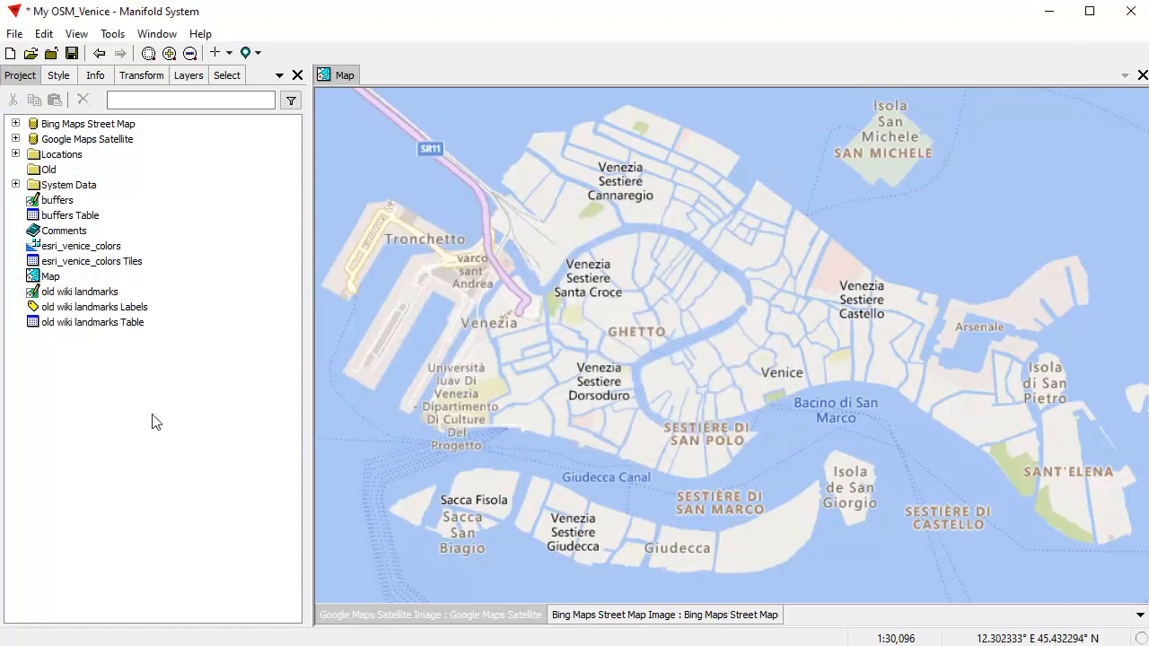
Move the old wiki landmarks drawing, labels and table into the Old folder and check its contents.
left_click_drag(93, 296, 76, 165)
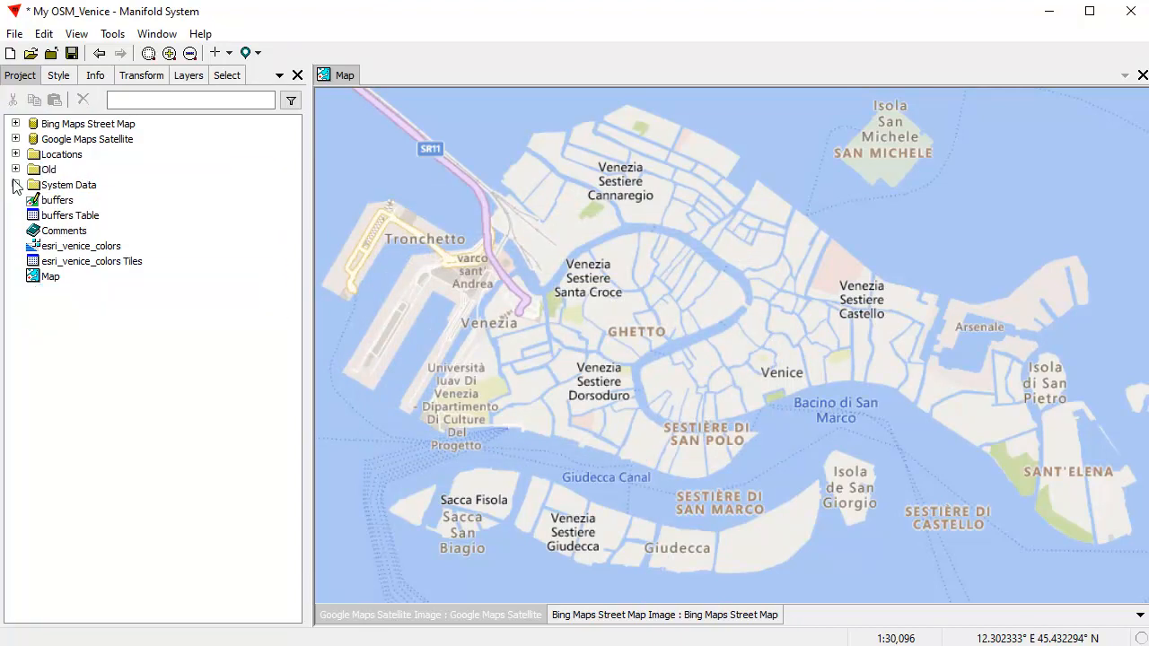
left_click(15, 169)
left_click(15, 170)
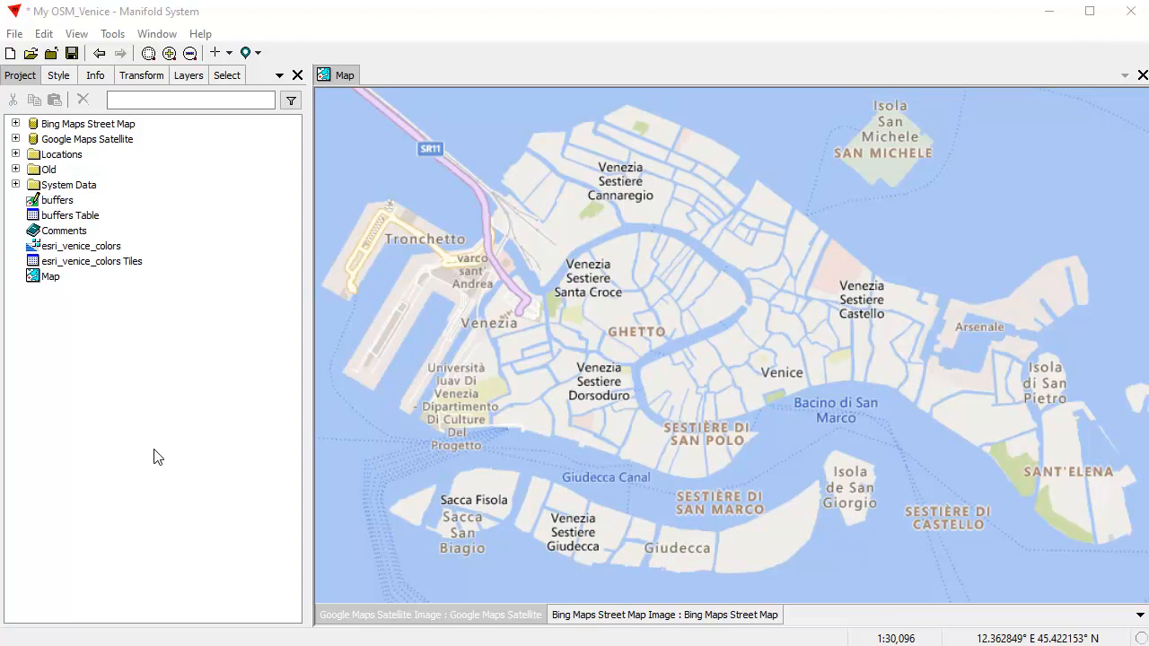
left_click(15, 36)
left_click(125, 381)
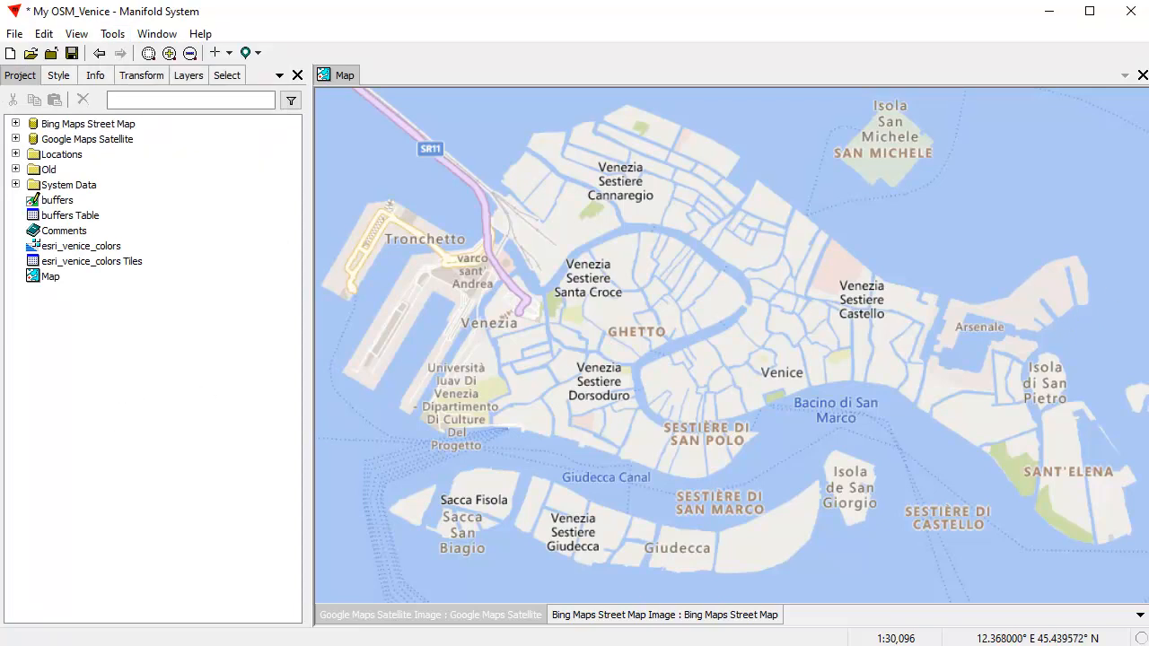
Switch to File Explorer and look through the shapefiles folder for wiki landmarks.shp and OSM structures.shp, then return to Manifold.
key("alt+Tab")
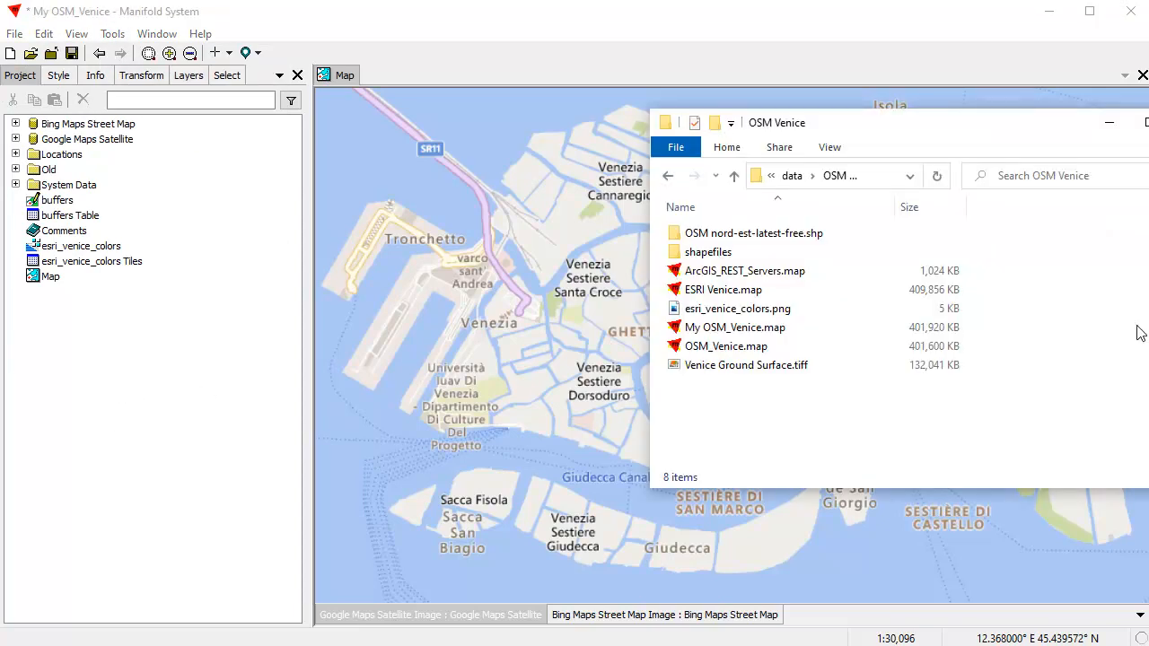
double_click(713, 253)
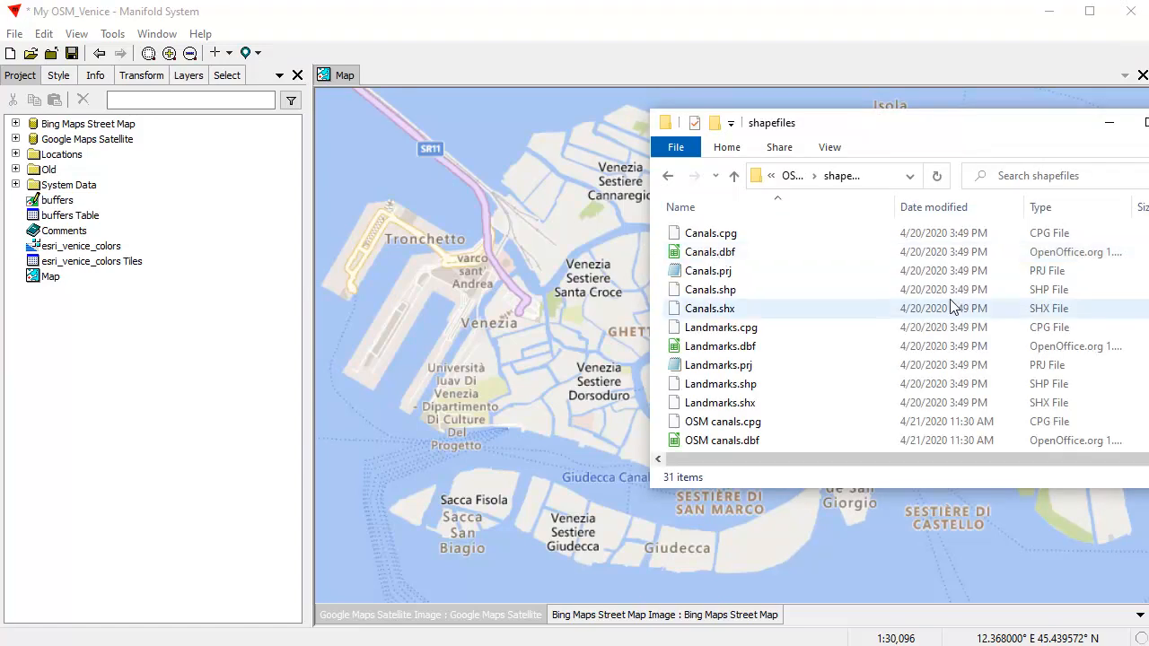
scroll(1023, 269, "down", 4)
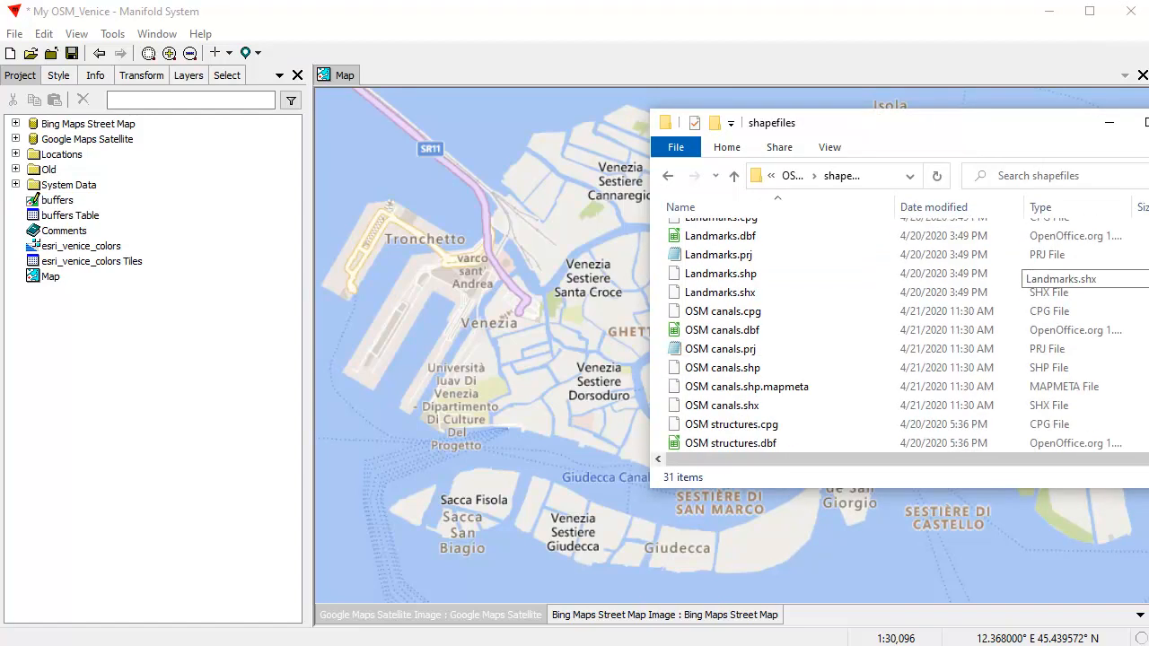
scroll(808, 399, "down", 2)
scroll(819, 386, "up", 3)
scroll(818, 386, "down", 3)
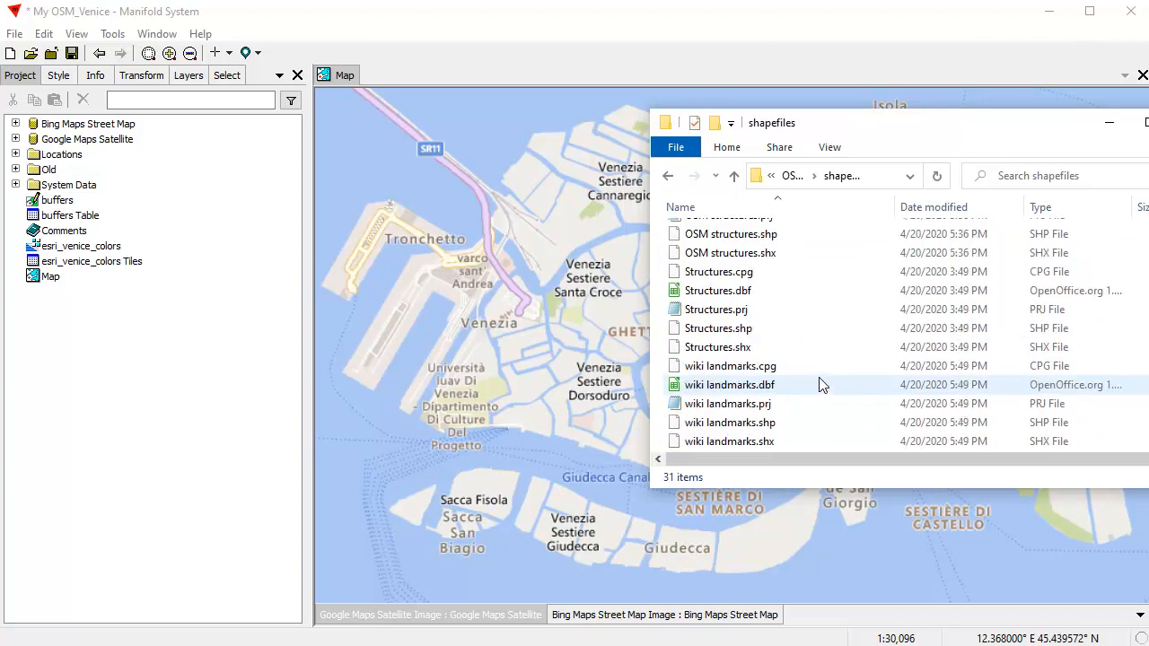
left_click(769, 423)
scroll(803, 372, "up", 4)
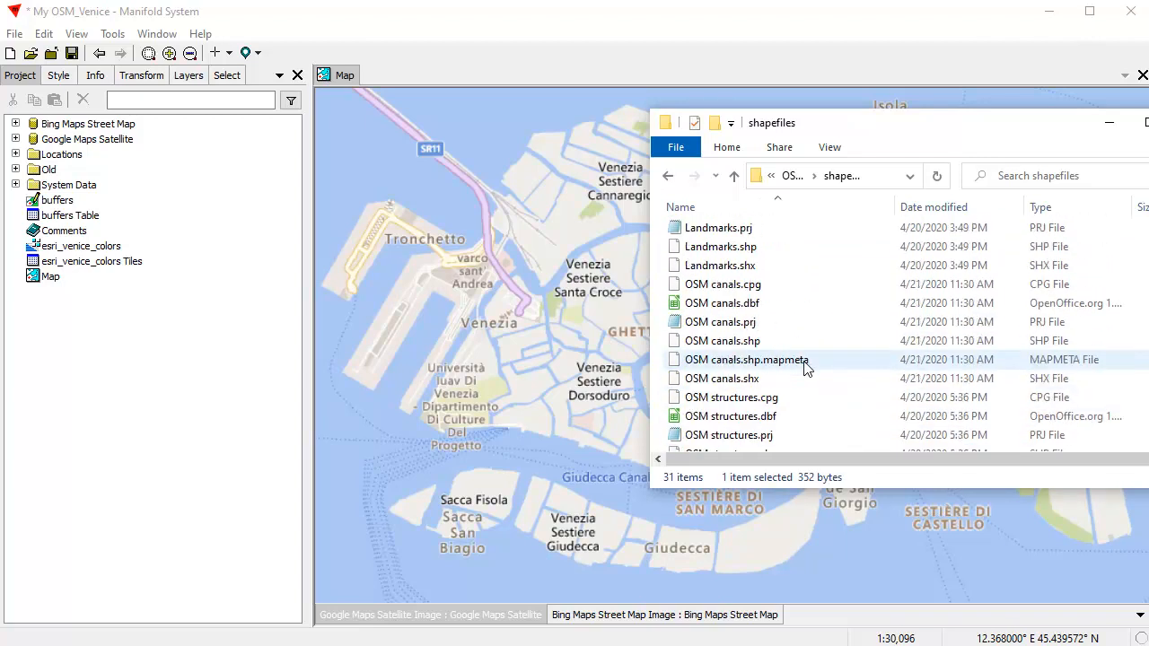
scroll(807, 377, "down", 1)
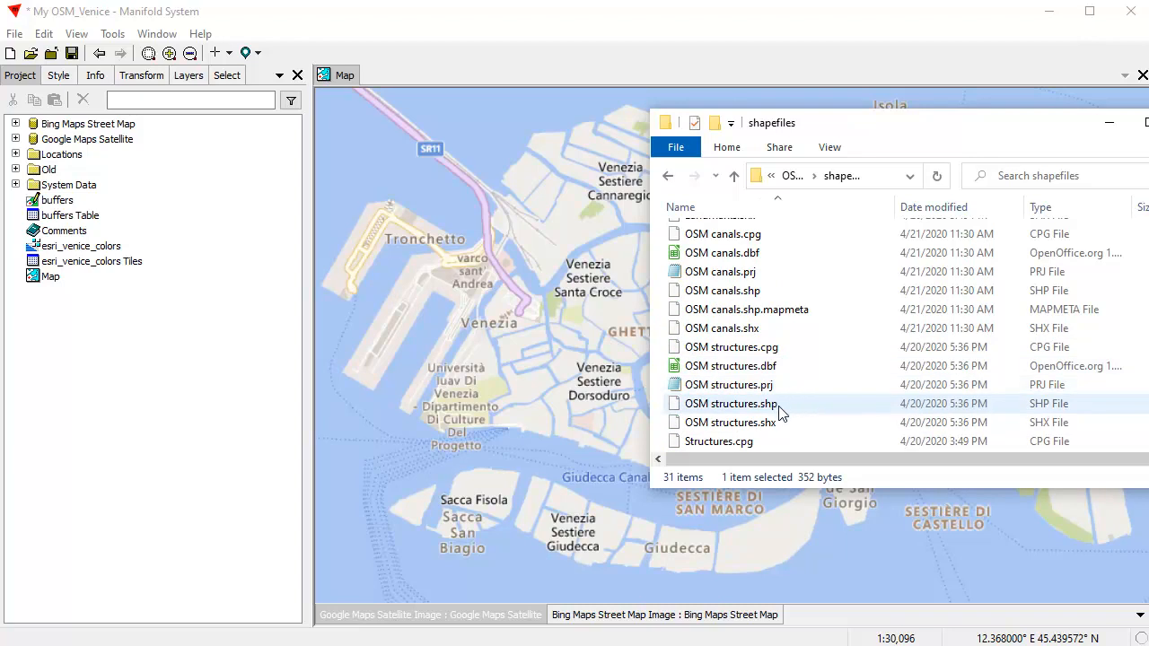
left_click(777, 405, "ctrl")
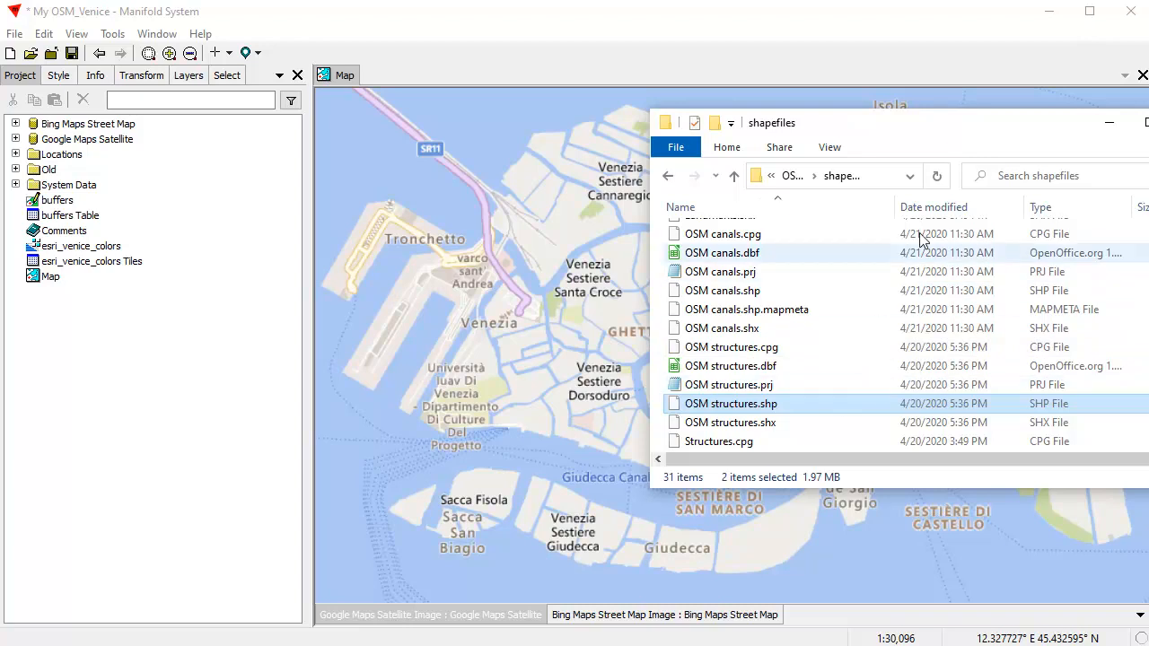
left_click(894, 55)
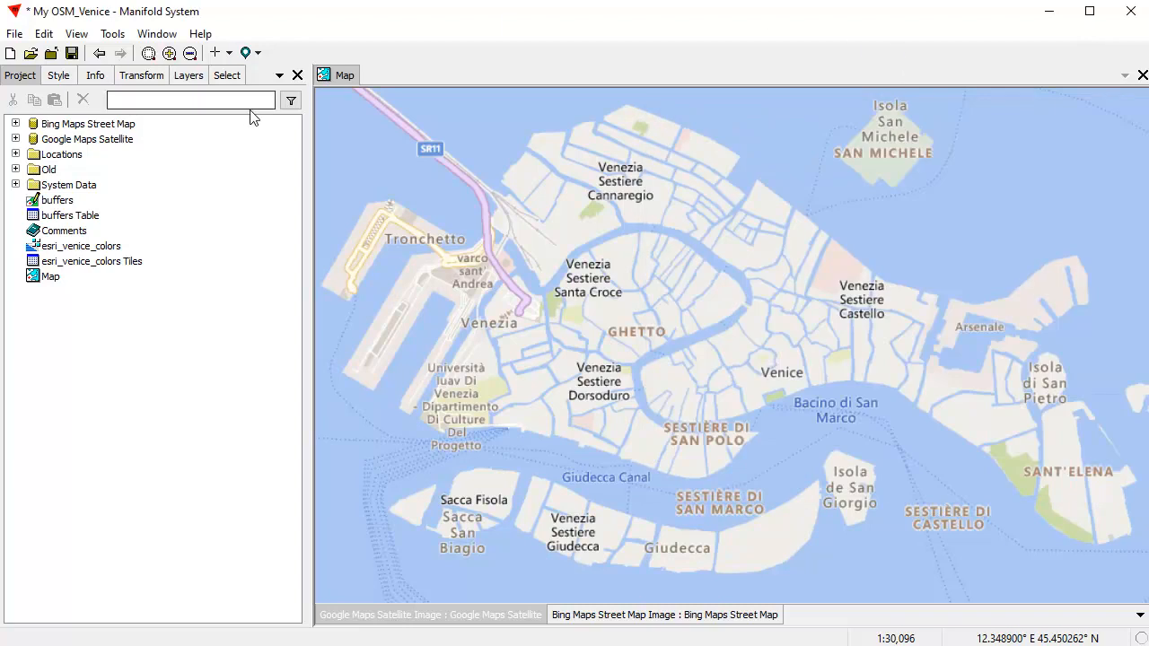
Start an import from the shapefiles folder and limit the file list to SHP files.
left_click(13, 36)
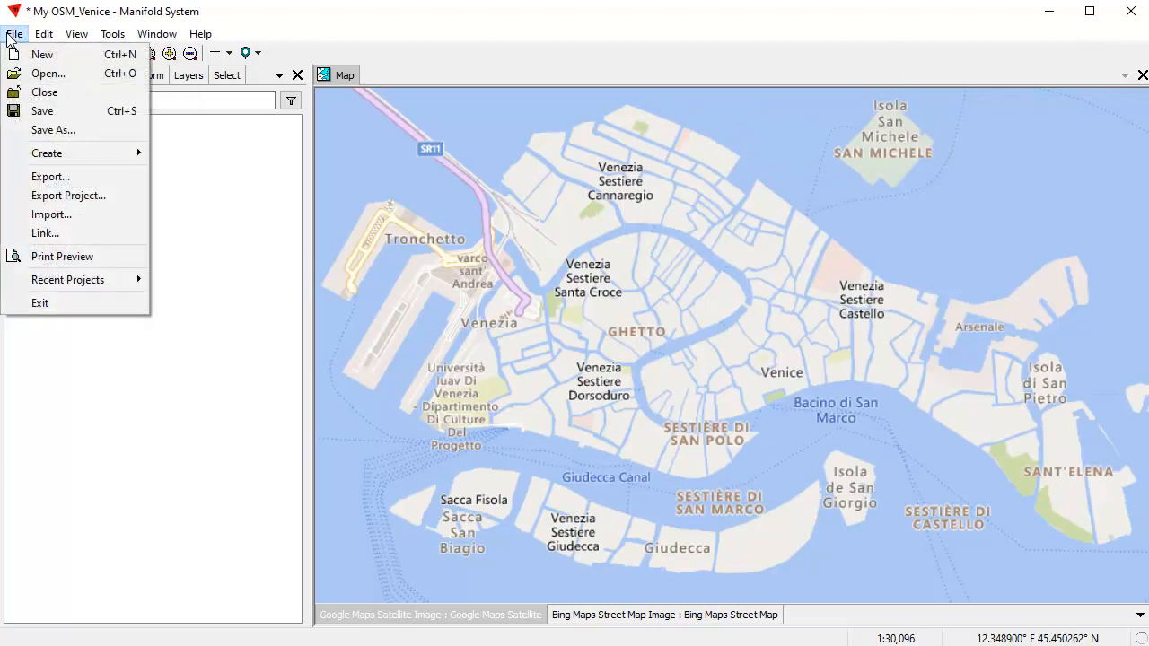
left_click(70, 223)
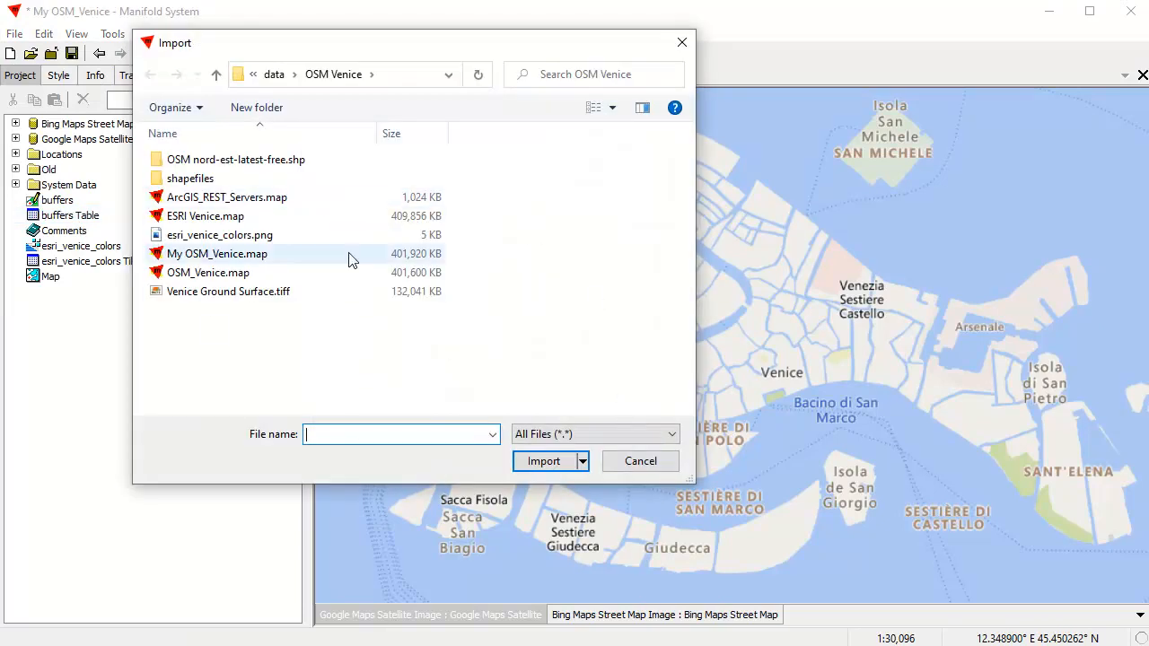
double_click(201, 184)
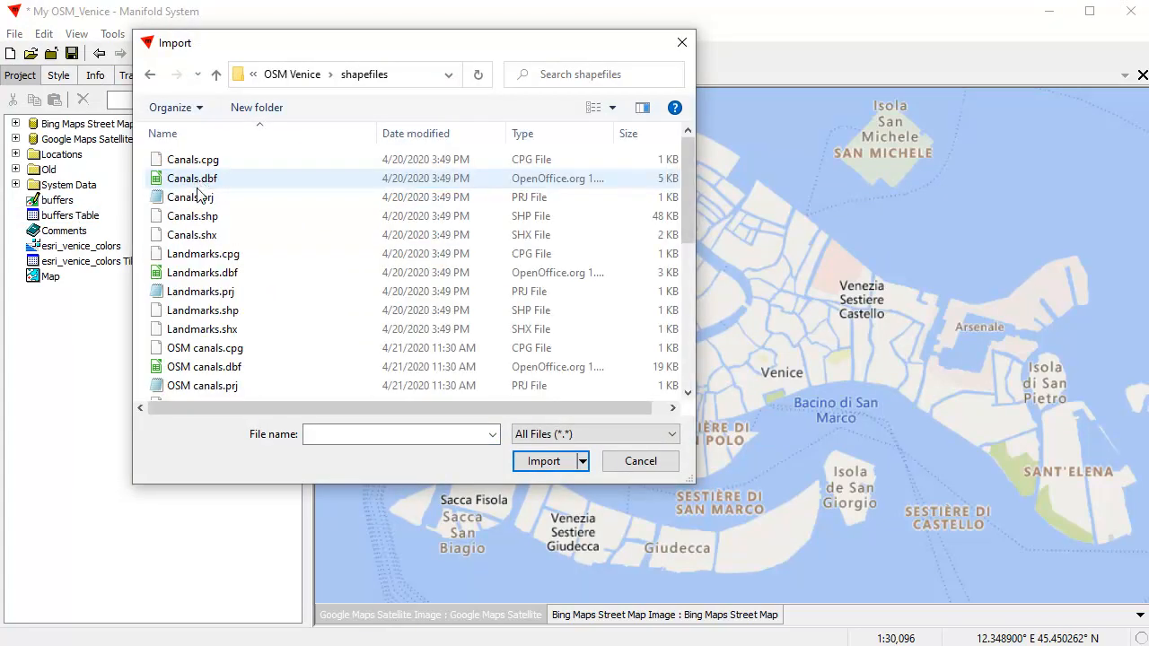
left_click(659, 434)
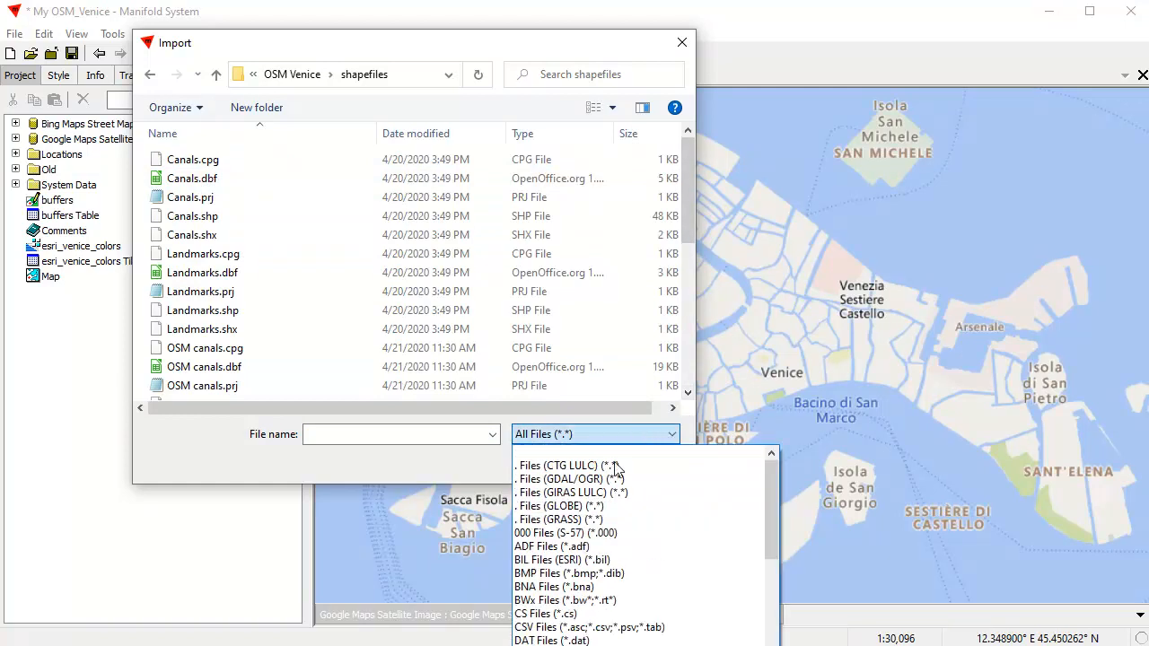
scroll(571, 470, "down", 5)
scroll(581, 486, "down", 8)
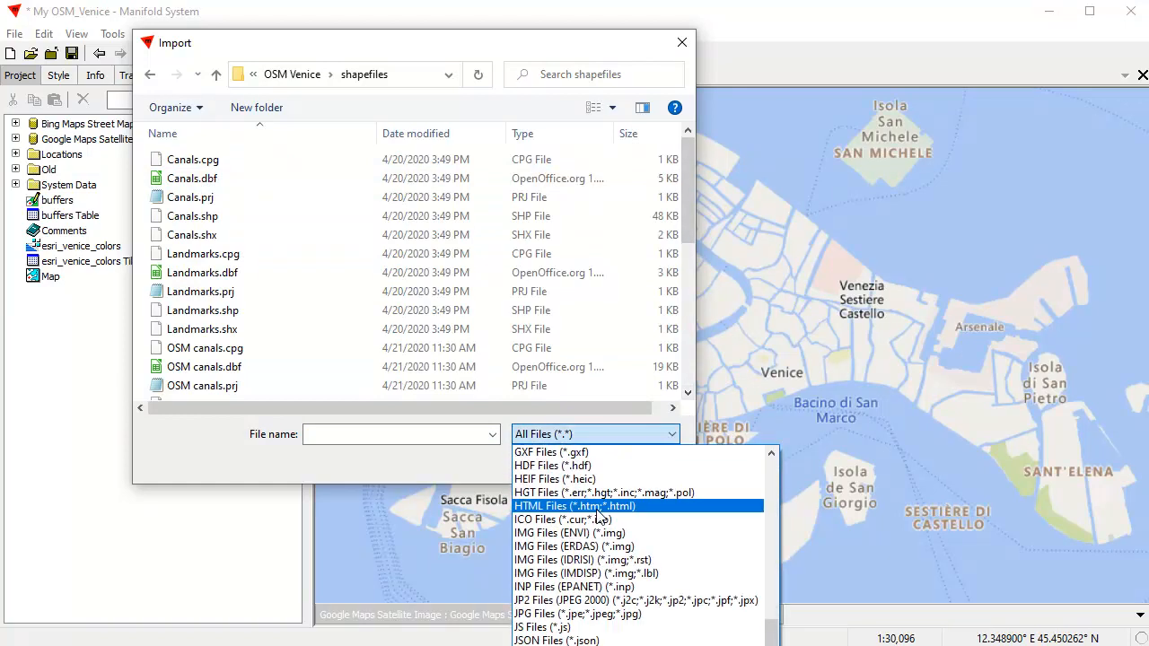
scroll(637, 546, "down", 6)
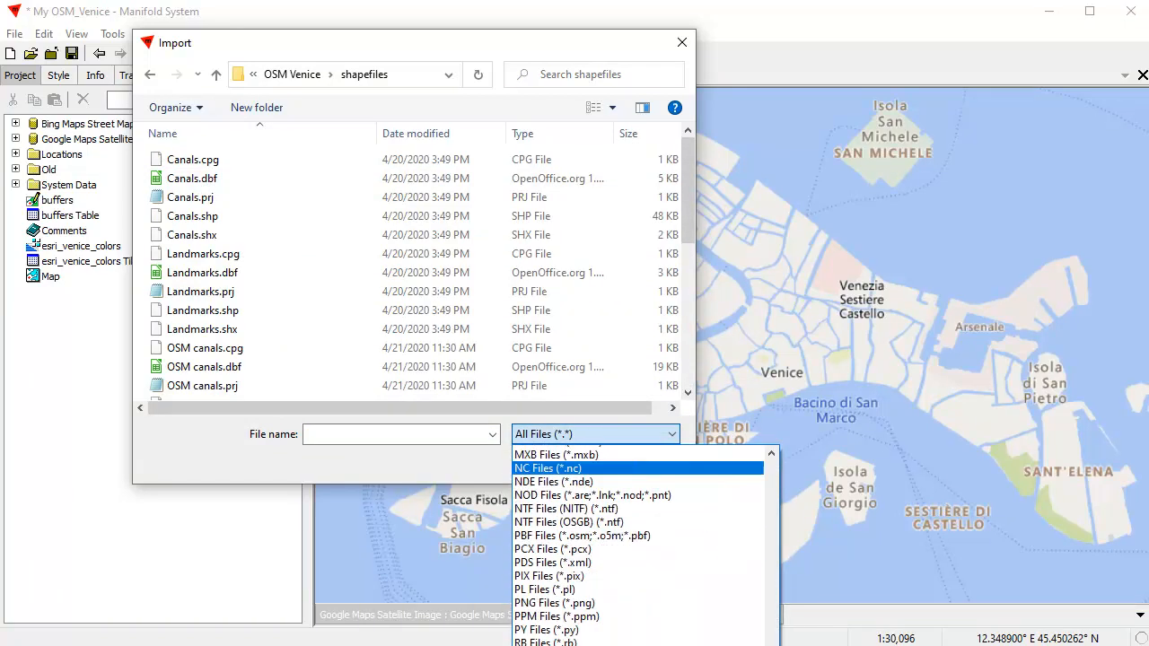
left_click(547, 640)
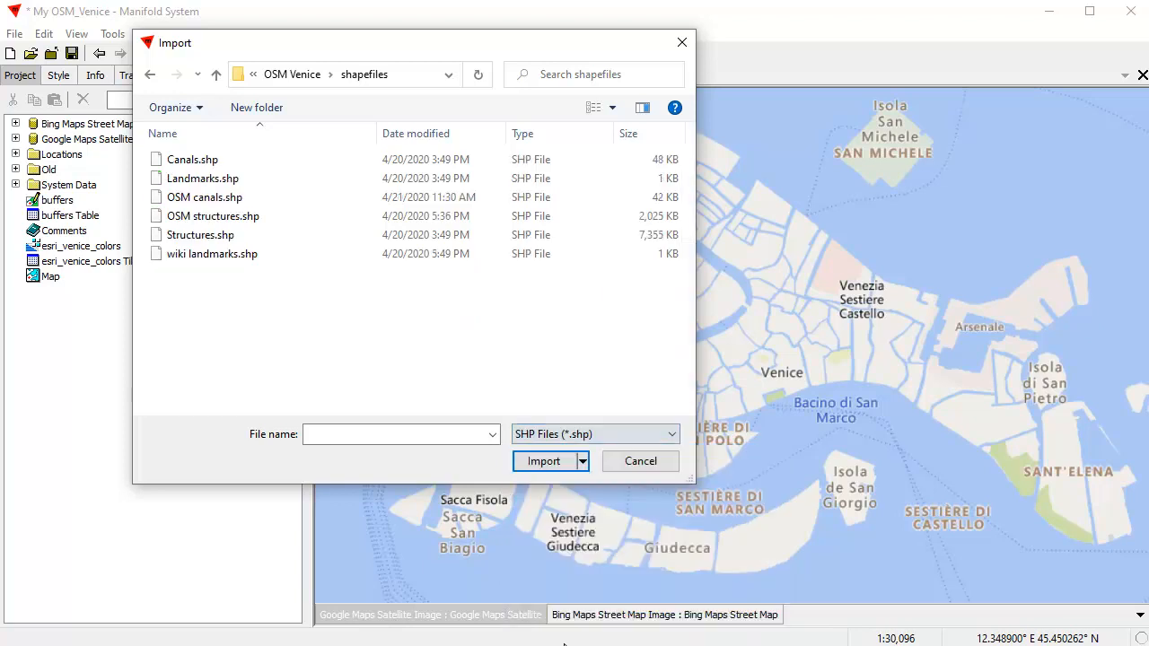
Import OSM structures.shp and wiki landmarks.shp together into the project.
left_click(251, 218)
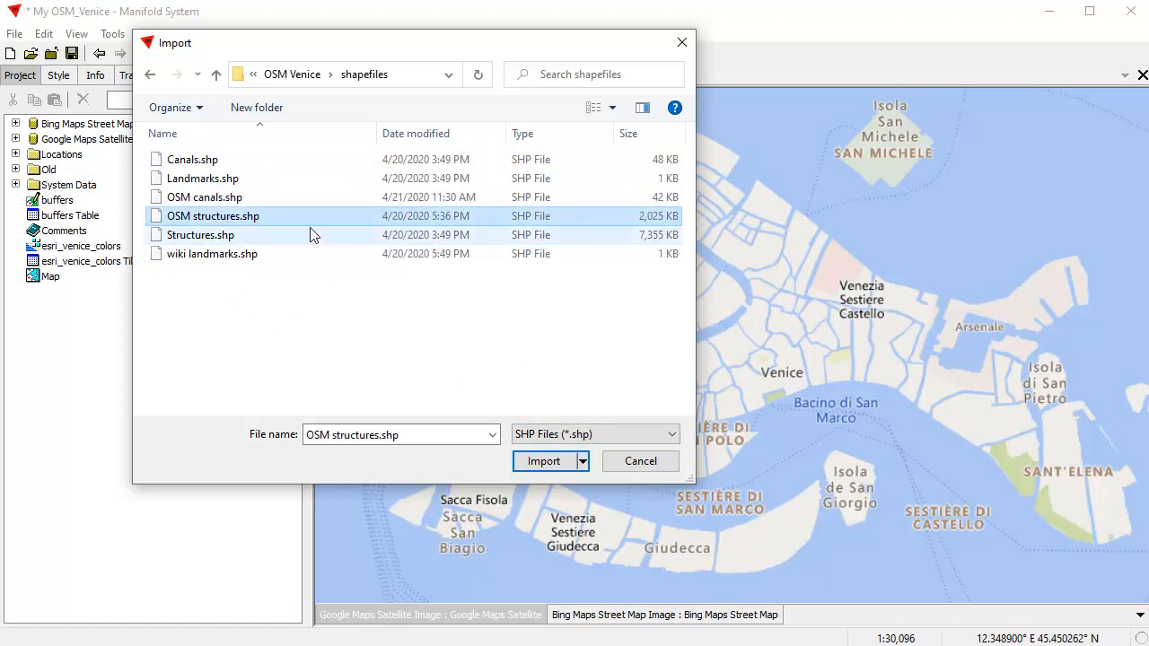
left_click(230, 255, "ctrl")
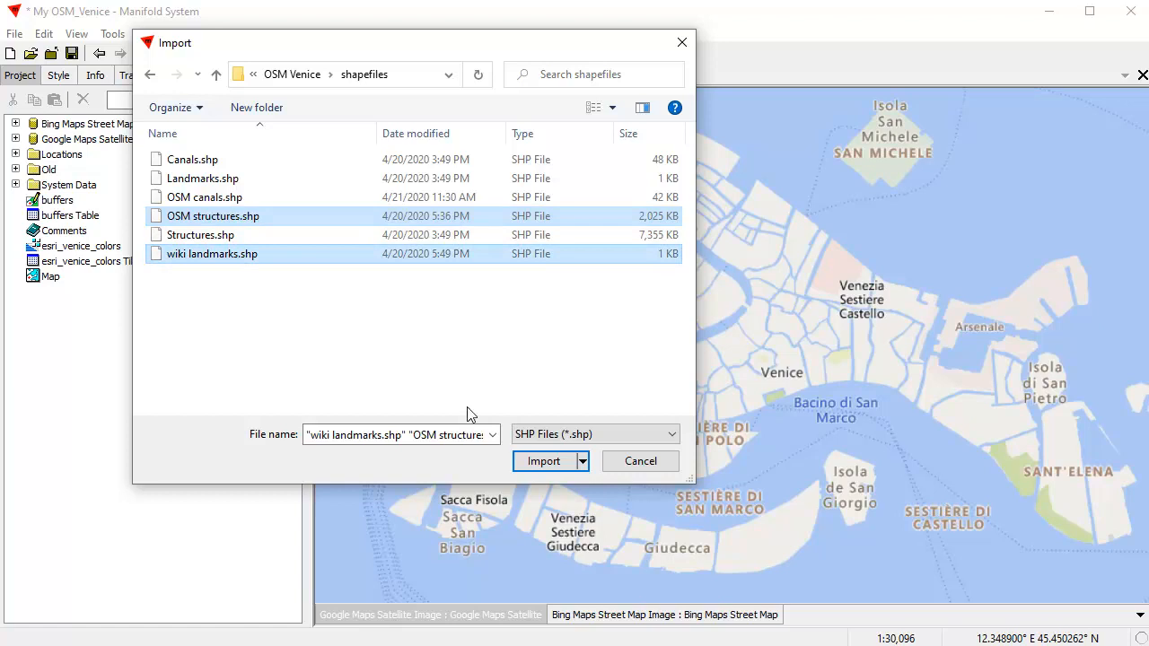
left_click(544, 462)
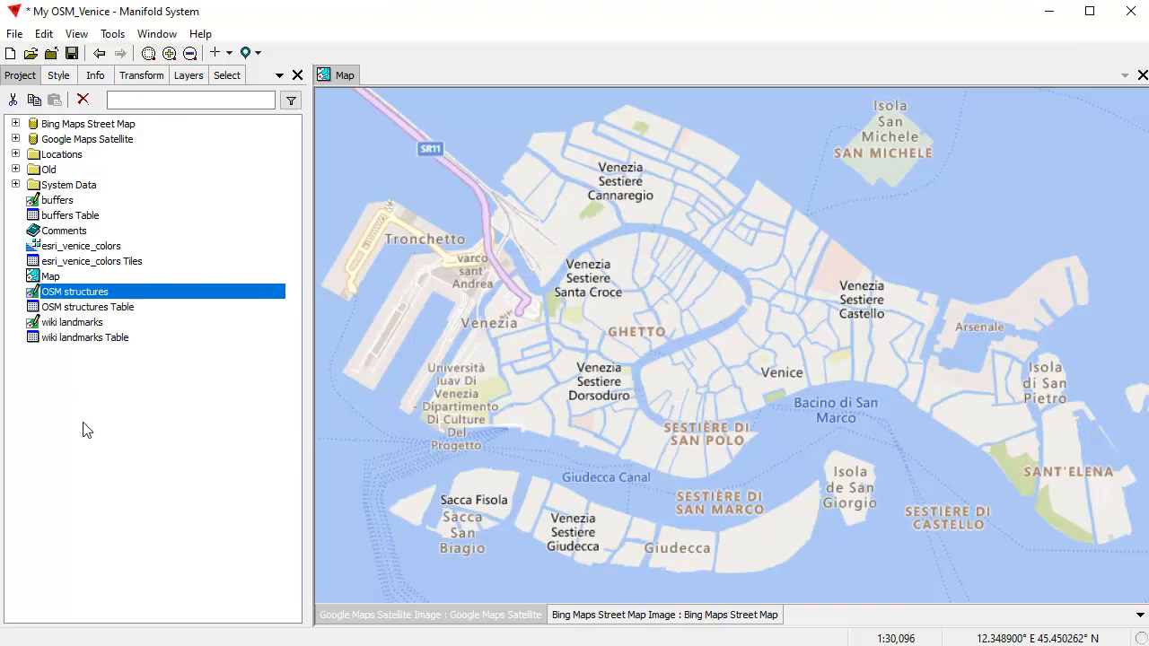
left_click(158, 442)
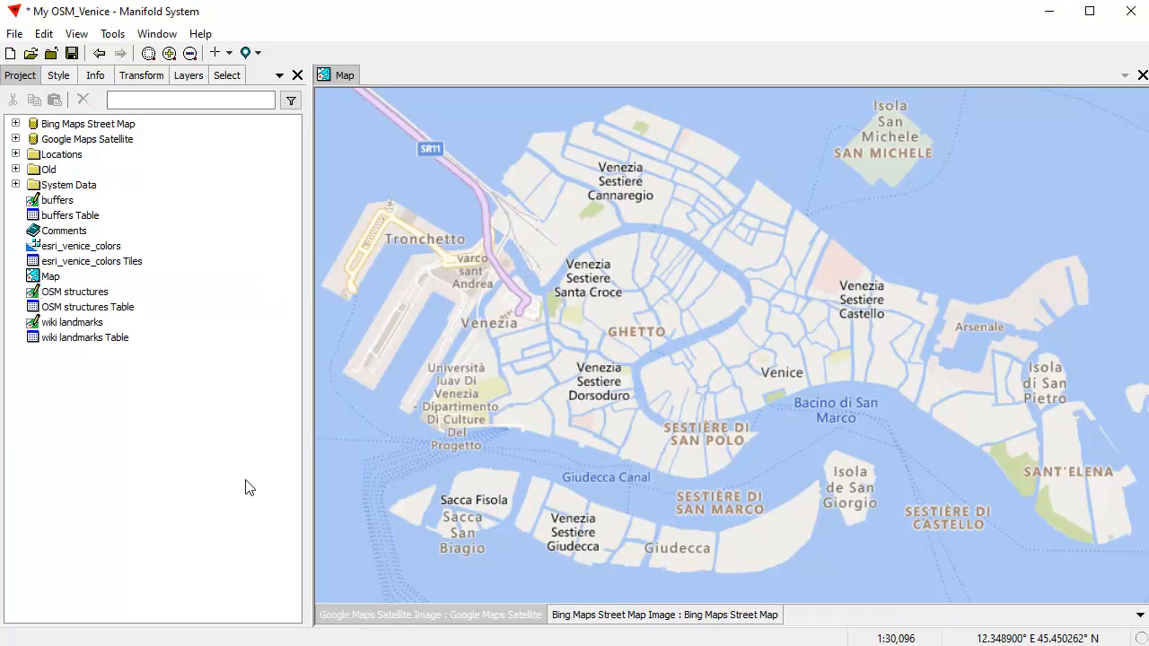
Add the OSM structures and wiki landmarks drawings to the map as layers and hide the OSM structures layer.
left_click(74, 296)
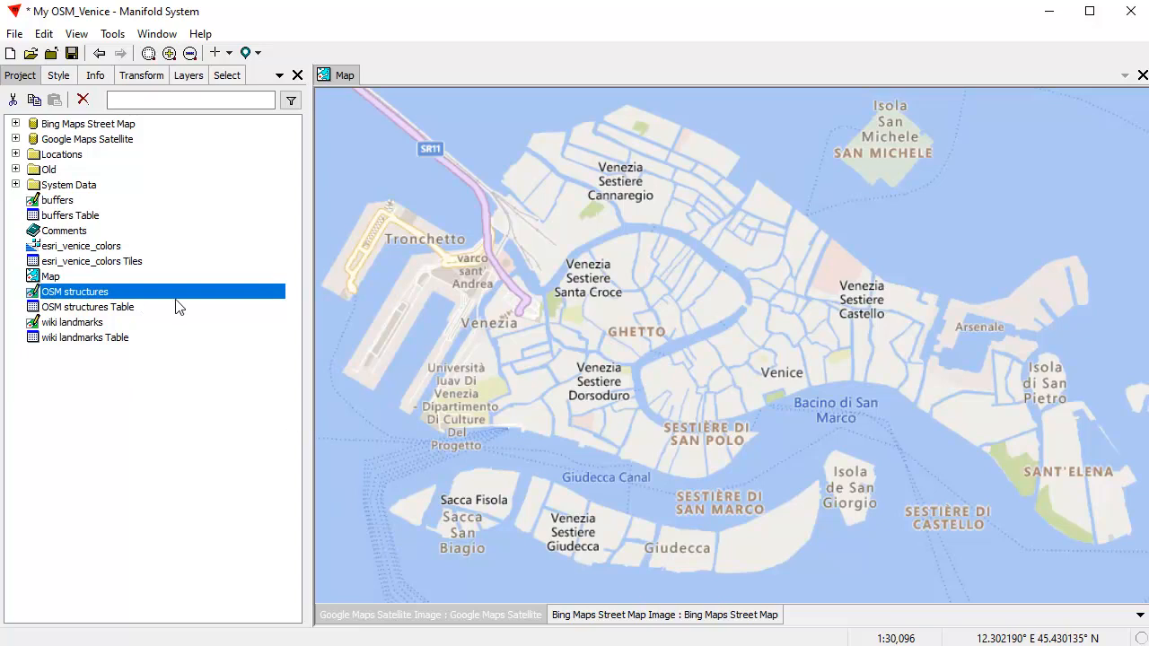
left_click_drag(636, 257, 637, 258)
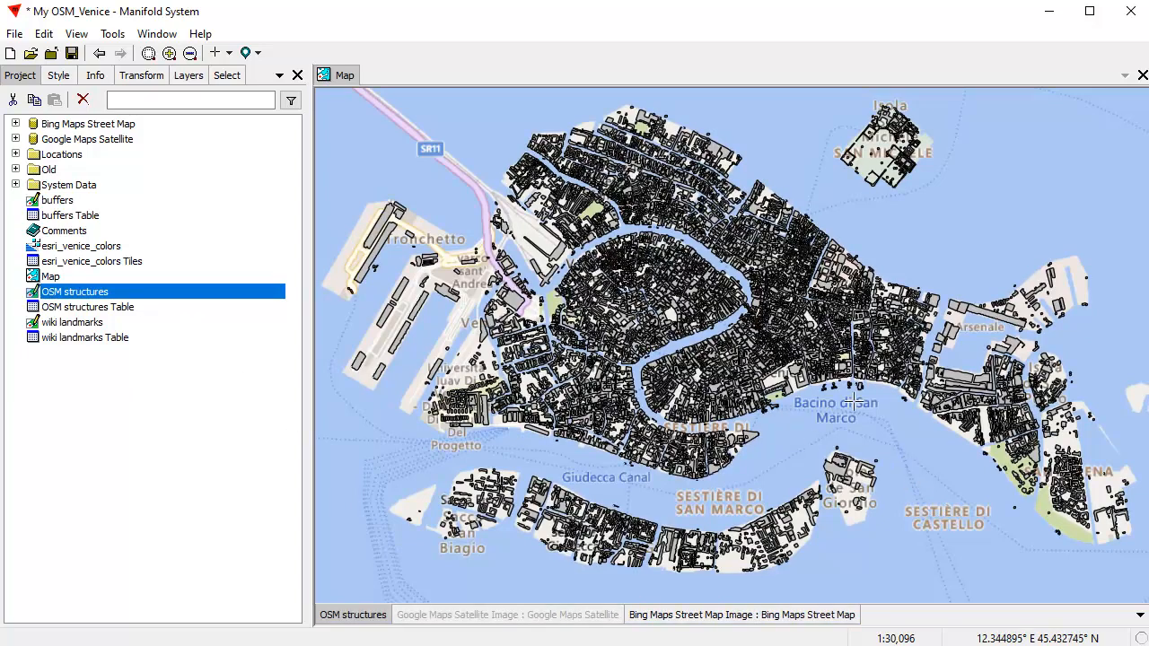
left_click(77, 325)
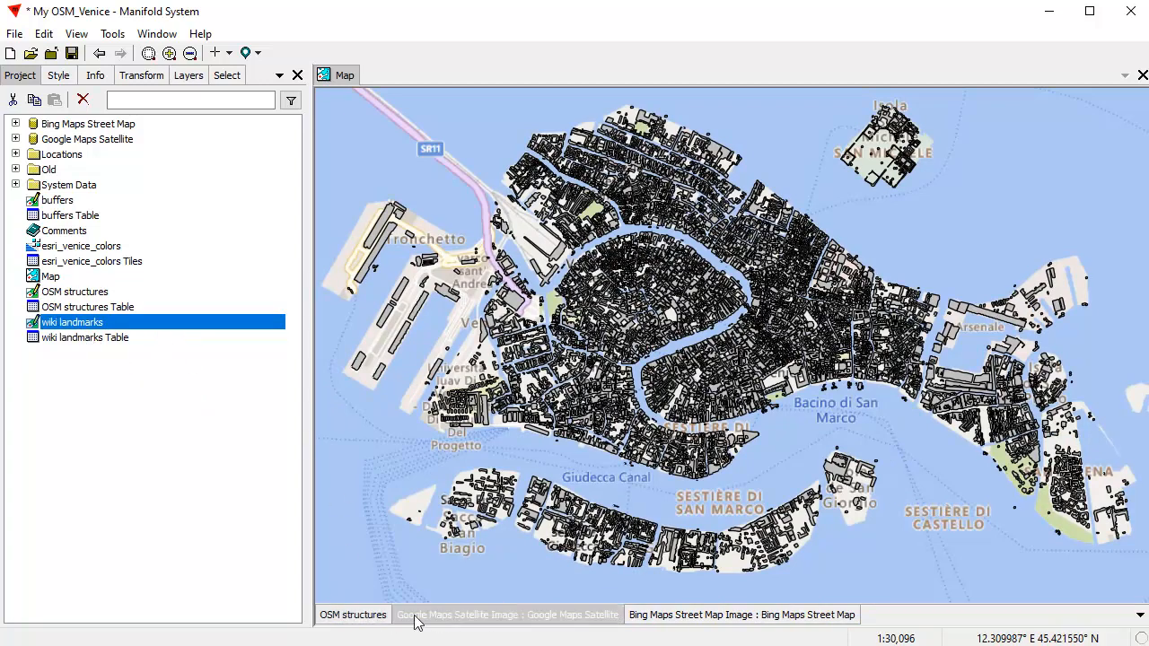
left_click_drag(141, 329, 510, 363)
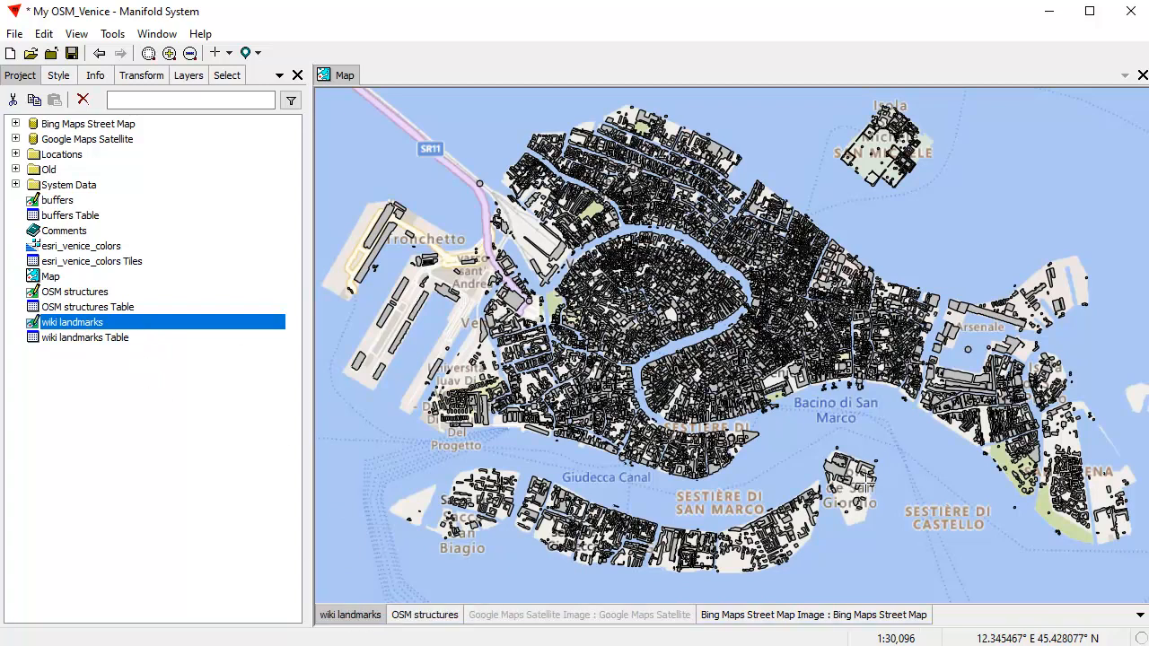
left_click(437, 617, "shift")
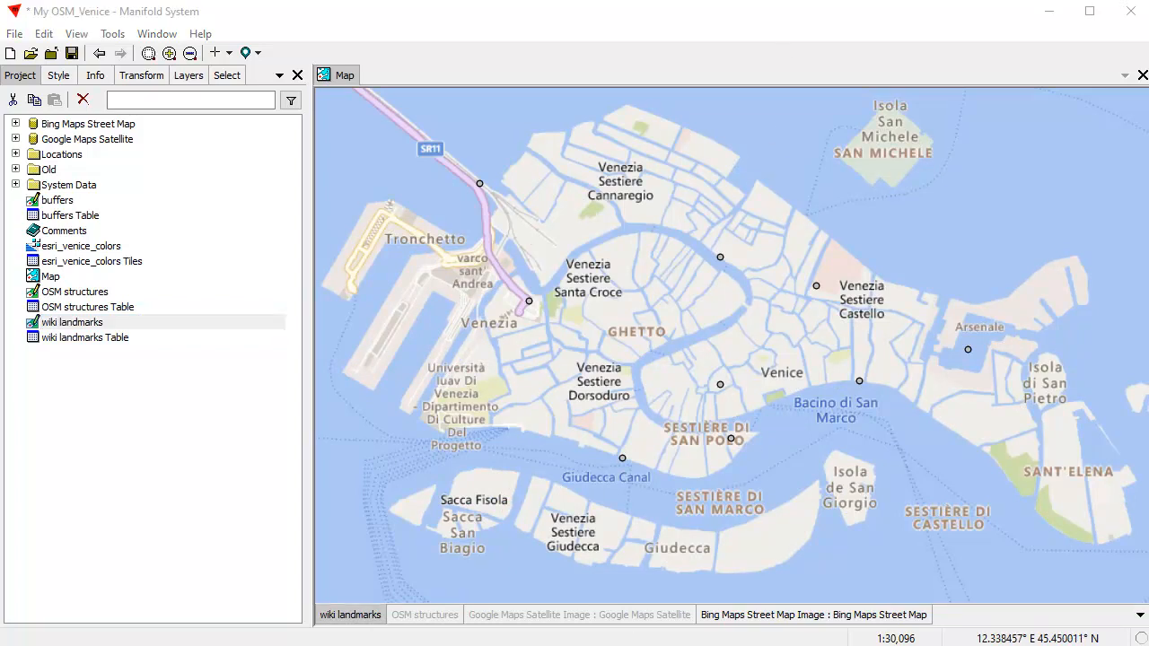
left_click(781, 24)
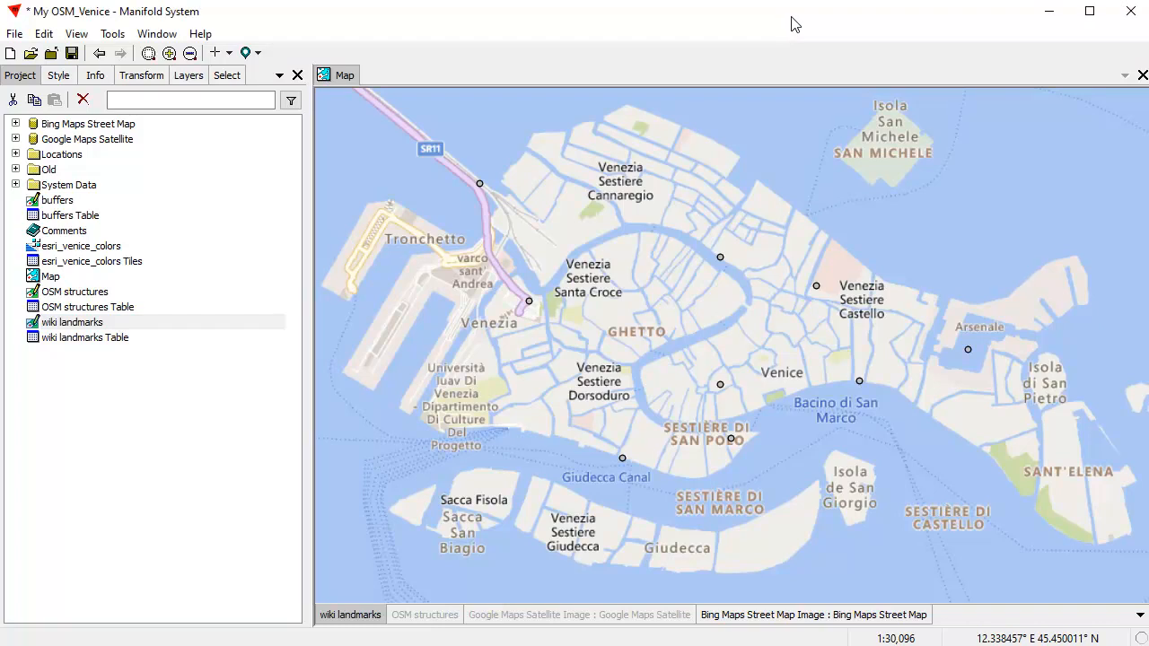
Style the wiki landmarks points with a bright green fill color and a size of 10 pt.
left_click(60, 77)
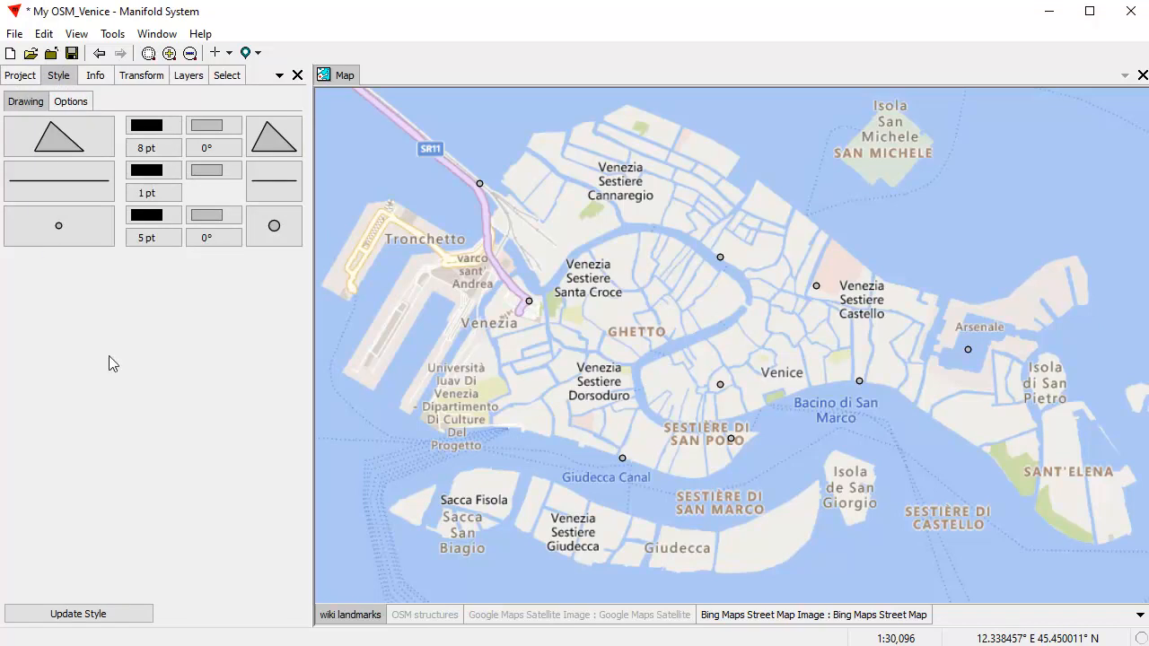
left_click(76, 35)
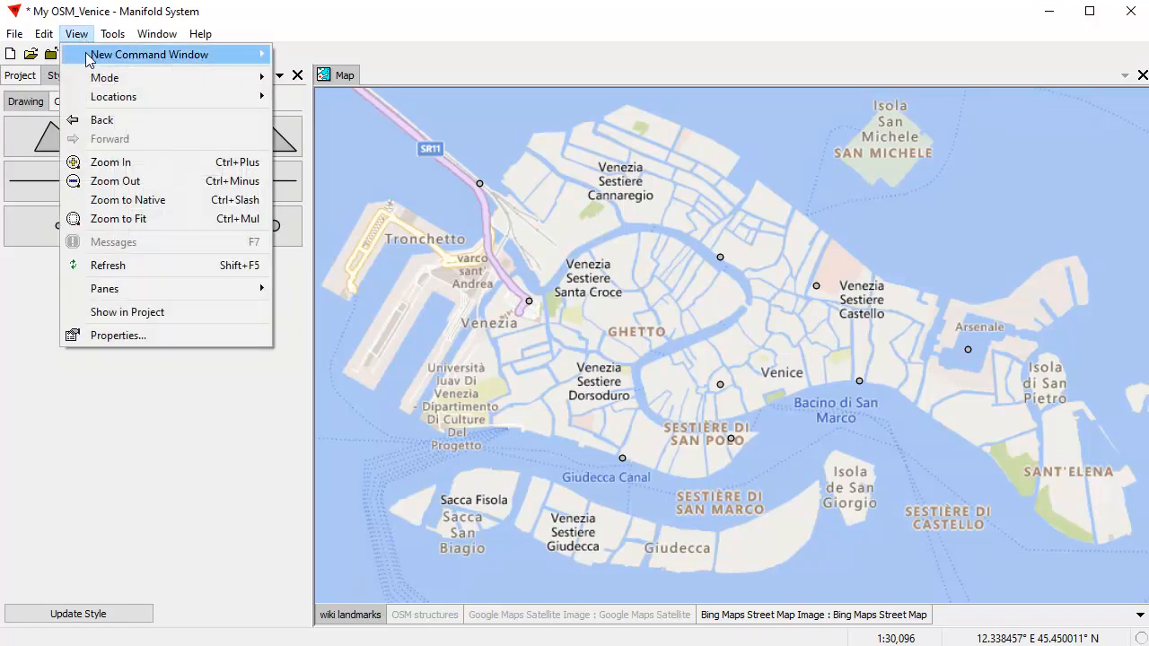
left_click(79, 449)
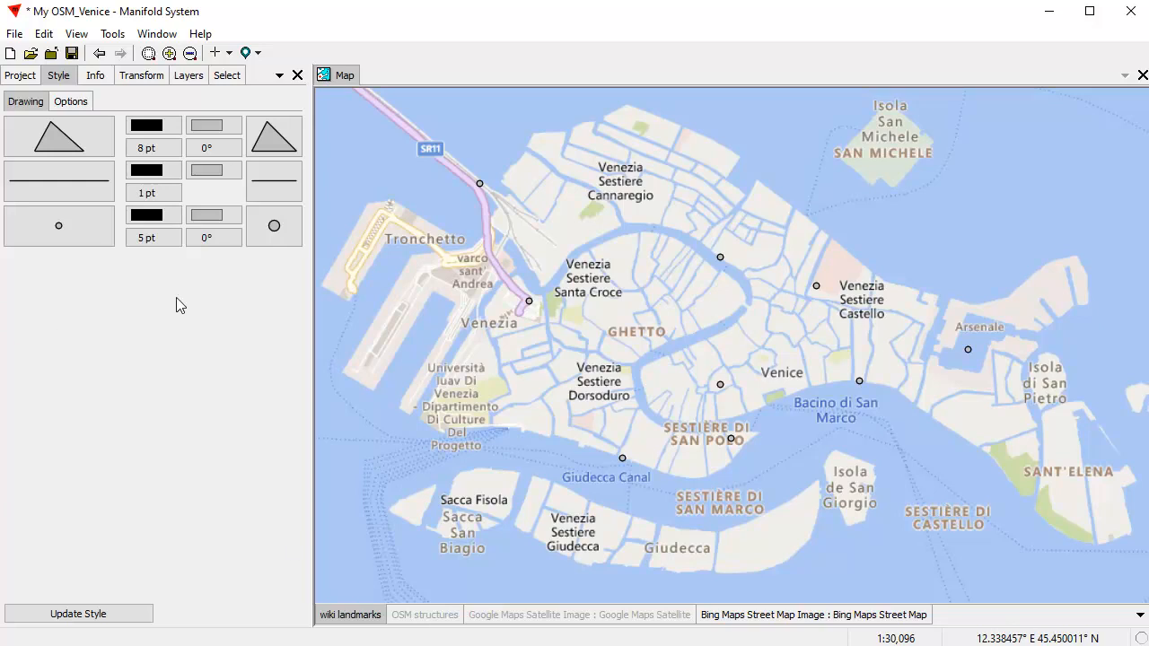
left_click(215, 218)
left_click(387, 260)
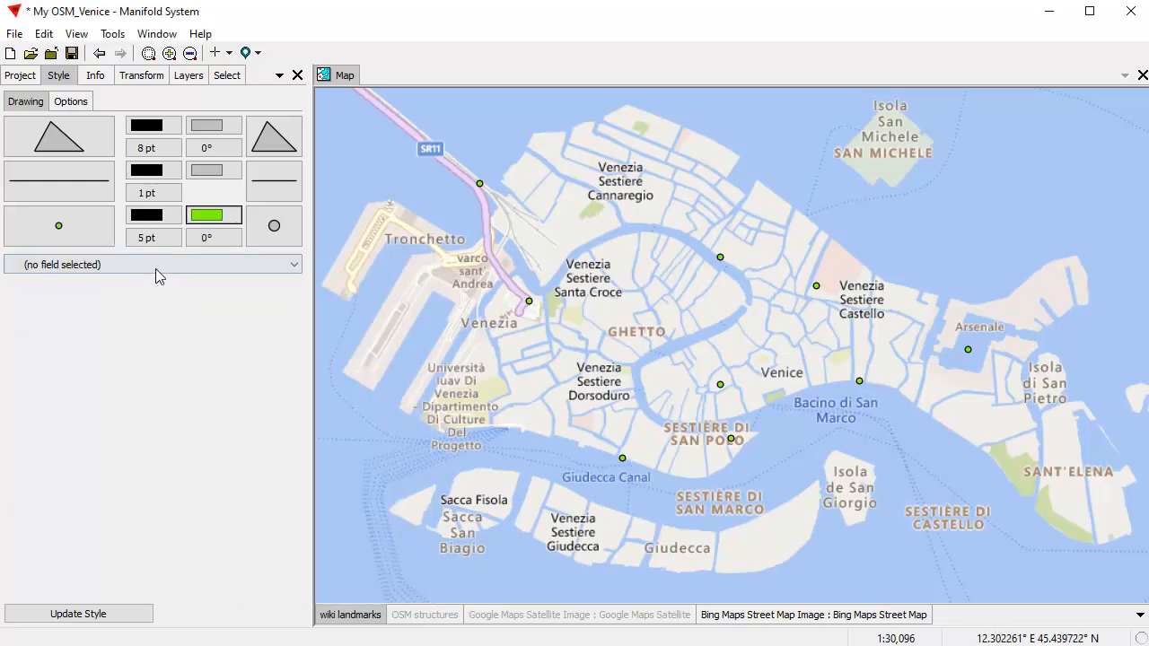
left_click(146, 238)
left_click(153, 336)
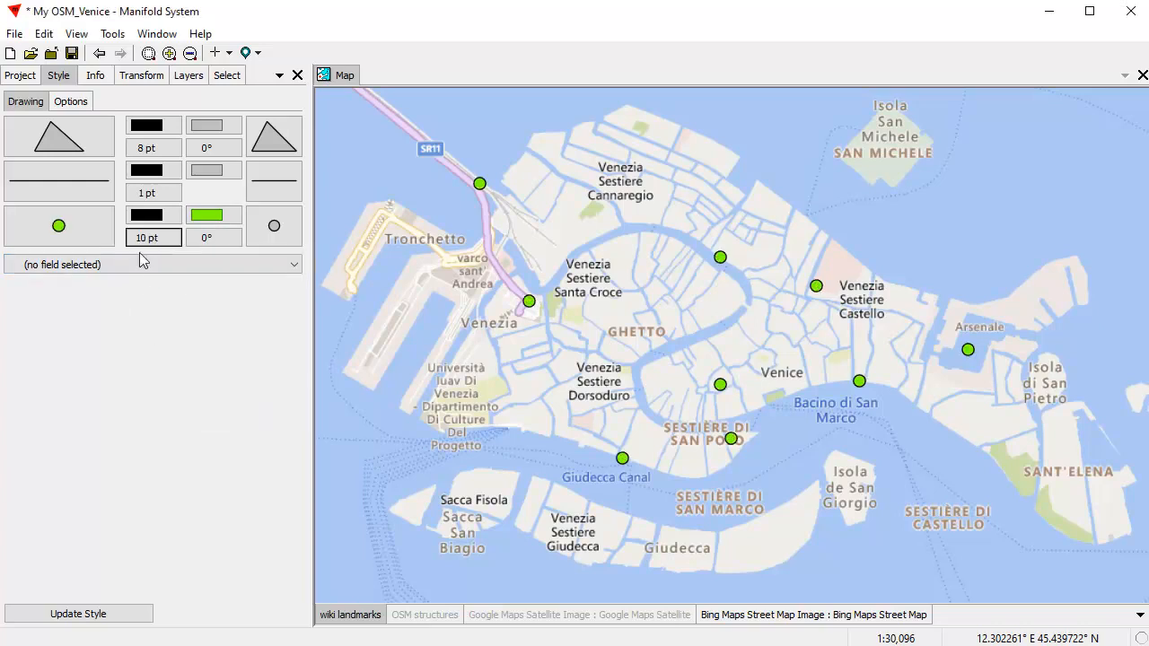
Change the wiki landmarks point symbol to the standard circle with a center dot.
left_click(262, 223)
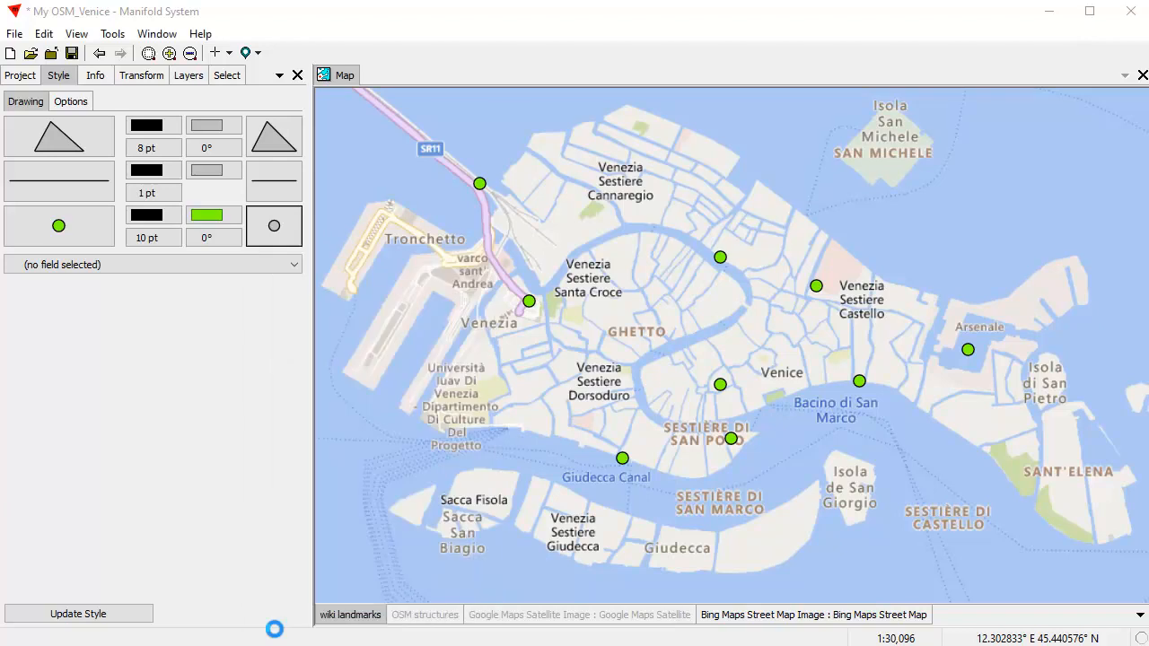
left_click(274, 631)
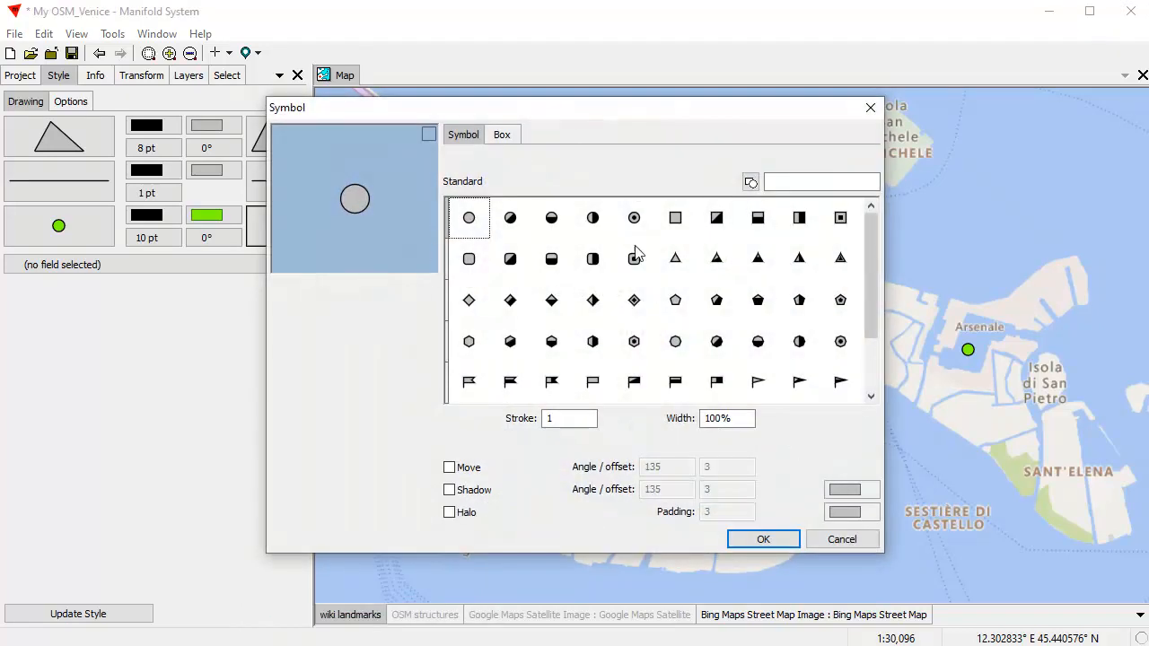
left_click(634, 219)
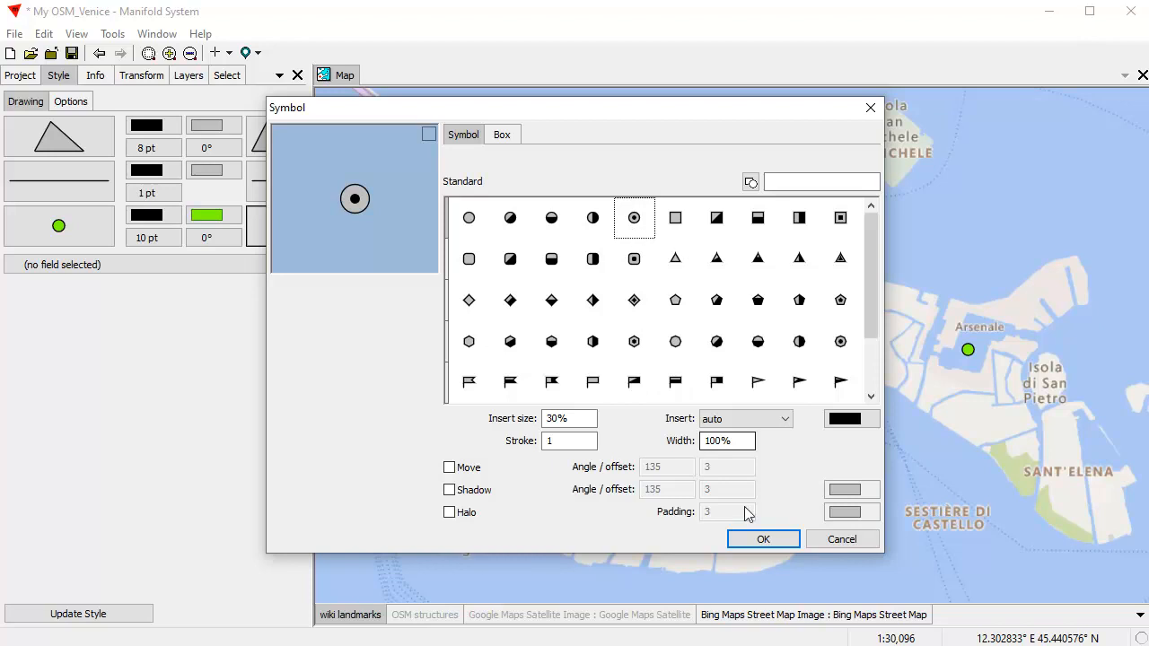
left_click(762, 539)
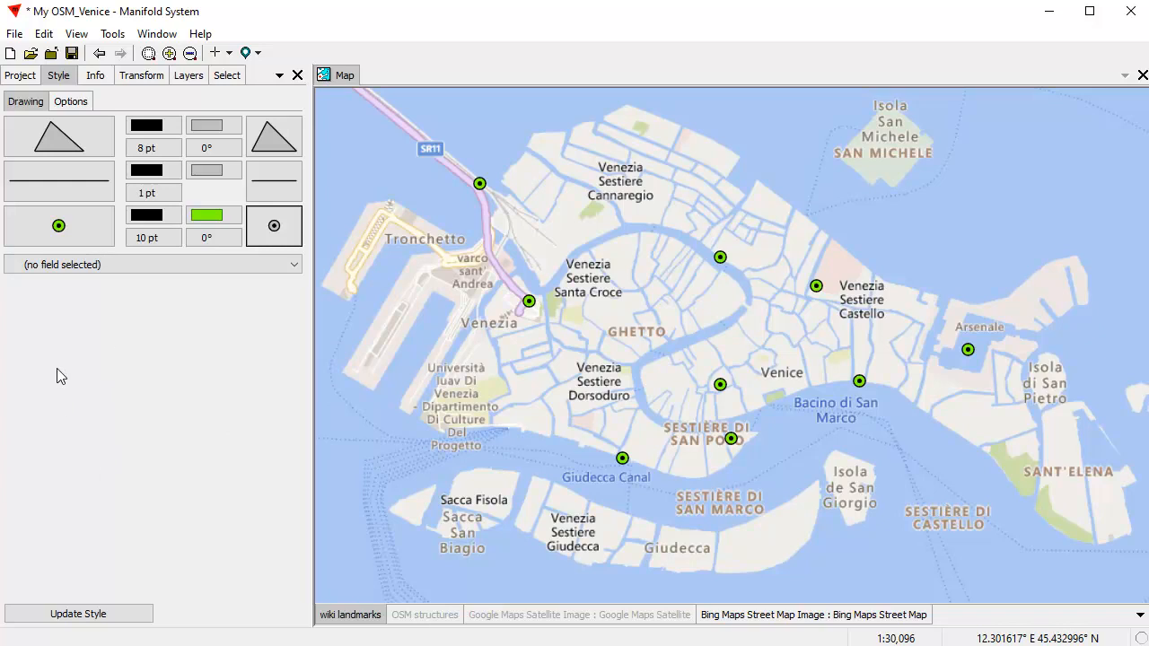
Show the OSM structures layer in the map and change its area fill color to a medium blue.
left_click(438, 615)
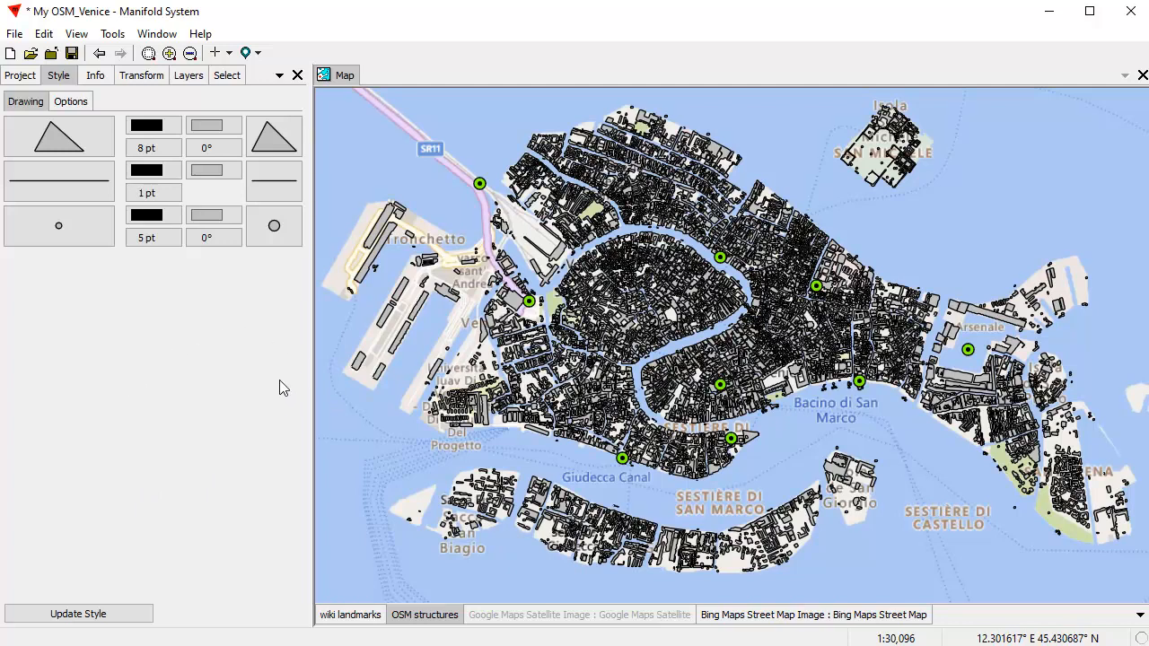
left_click(208, 127)
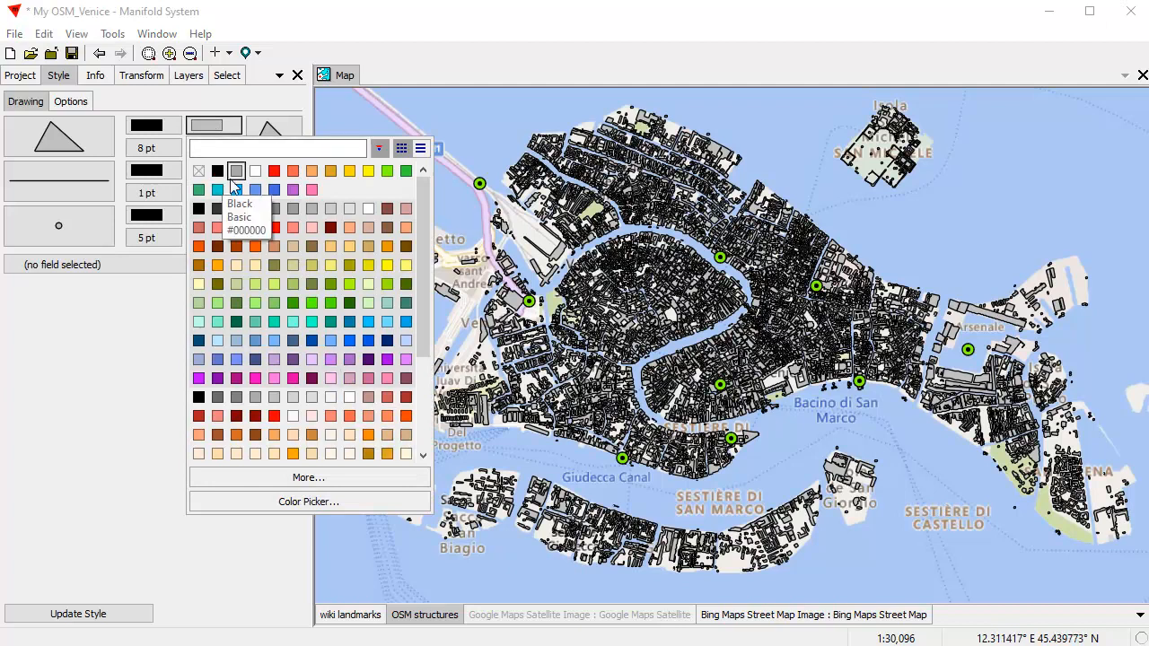
left_click(256, 190)
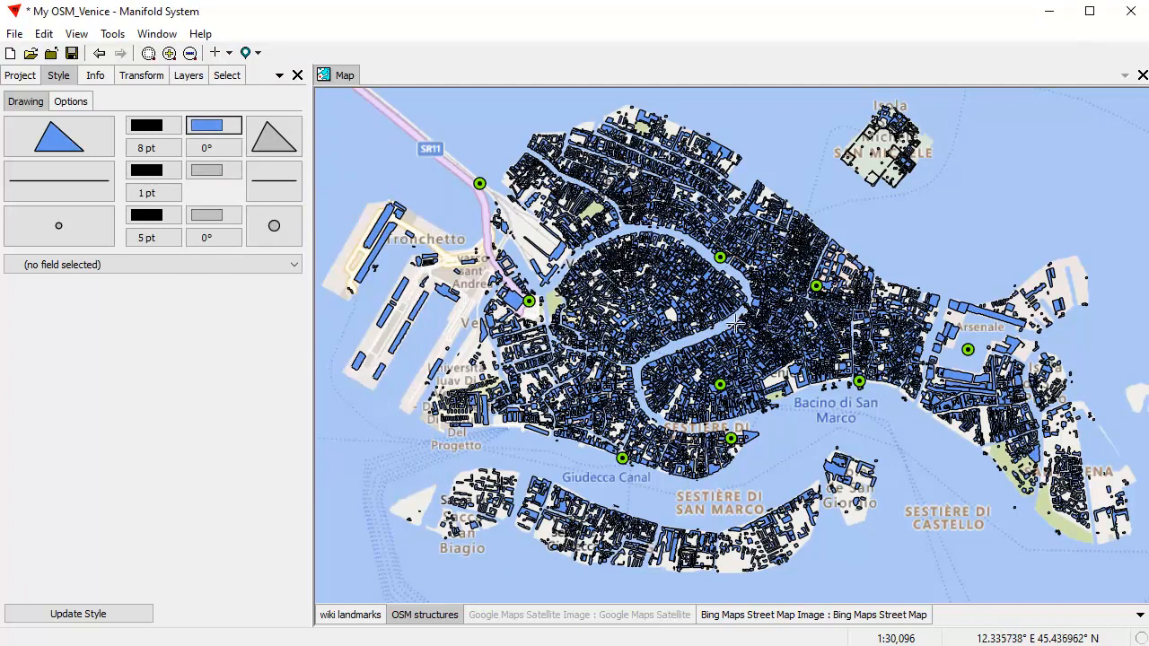
scroll(743, 325, "up", 3)
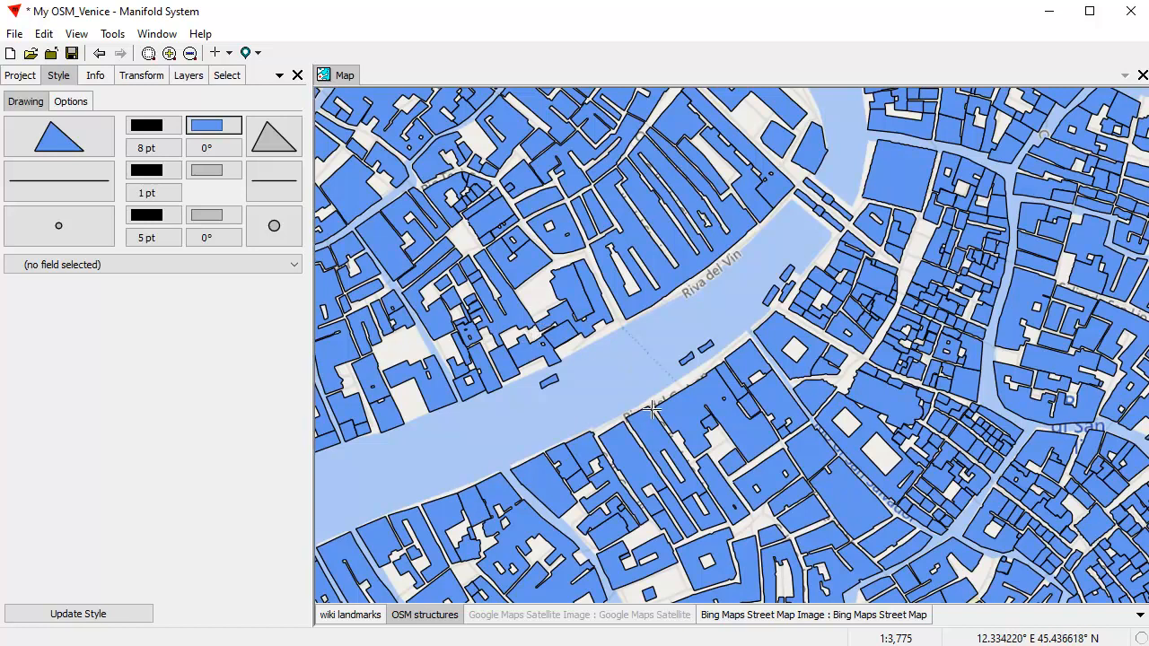
Open the esri_venice_colors image in an undocked, narrower window and zoom it to native scale.
left_click(21, 77)
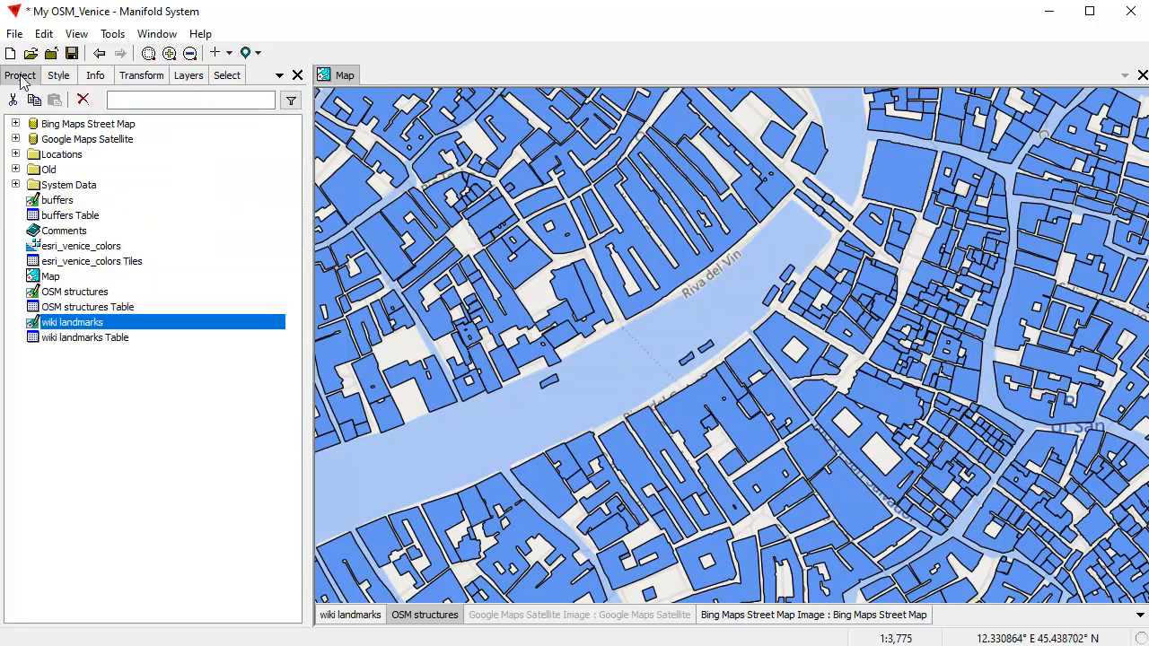
double_click(107, 248)
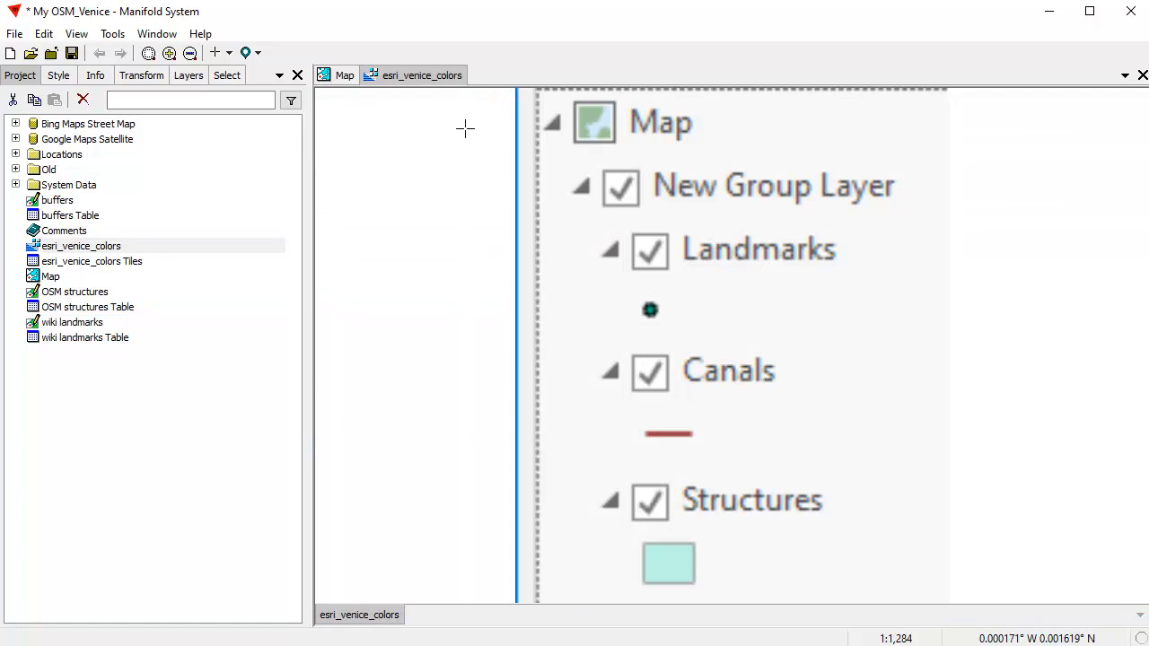
right_click(417, 79)
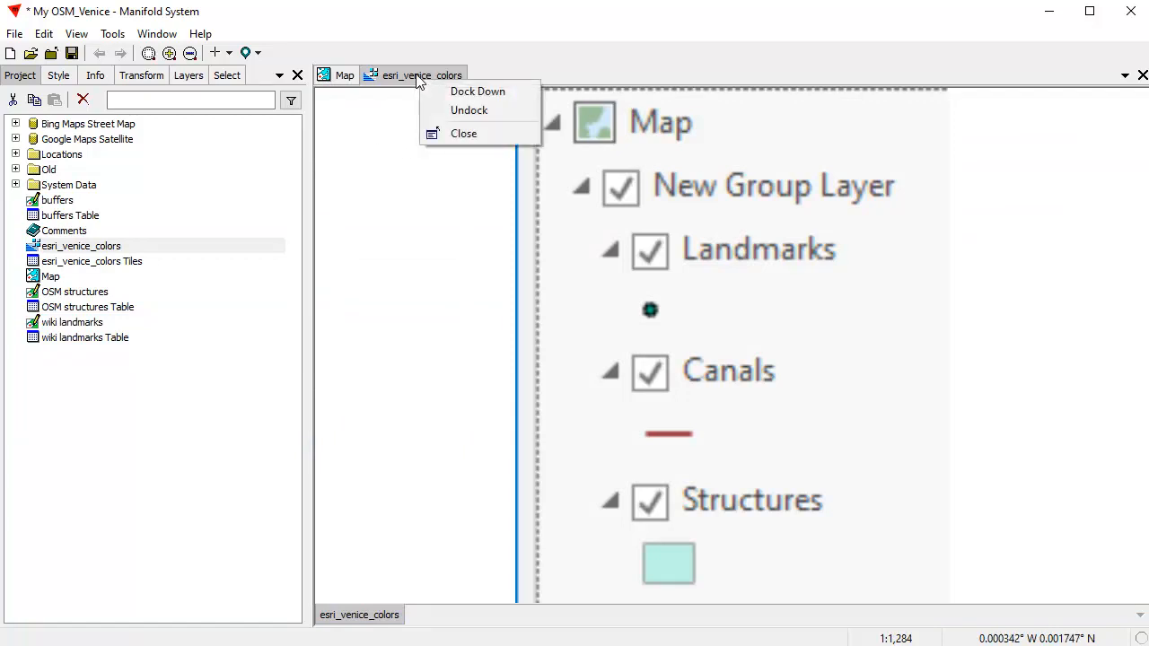
left_click(468, 111)
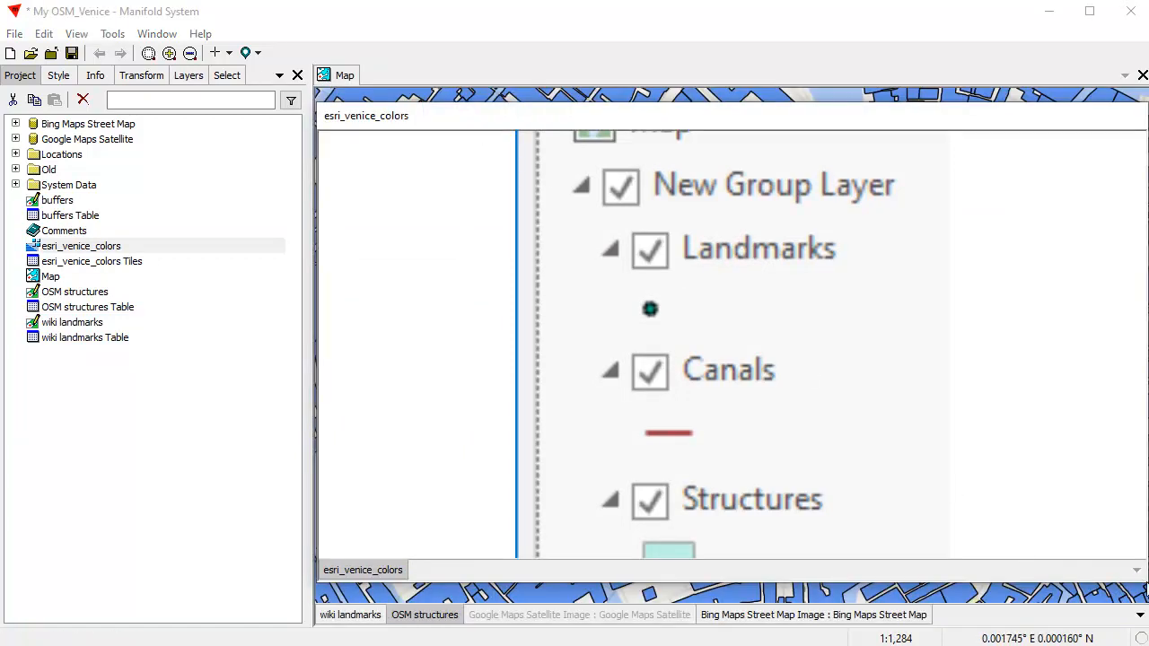
left_click_drag(1138, 583, 805, 576)
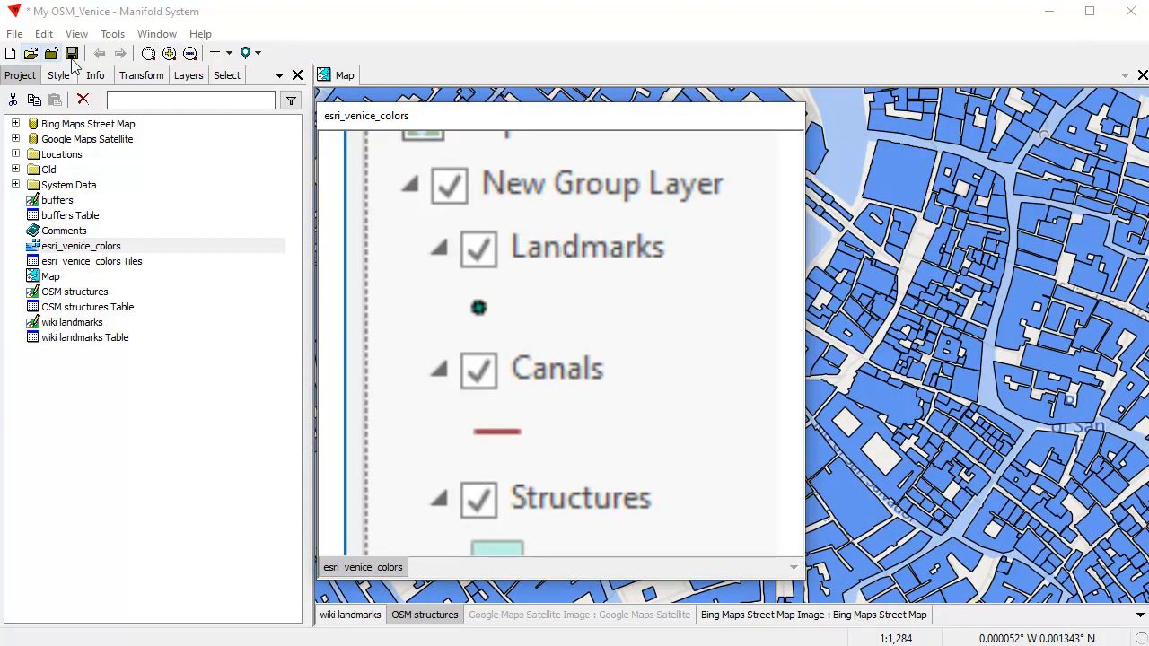
left_click(76, 34)
left_click(133, 199)
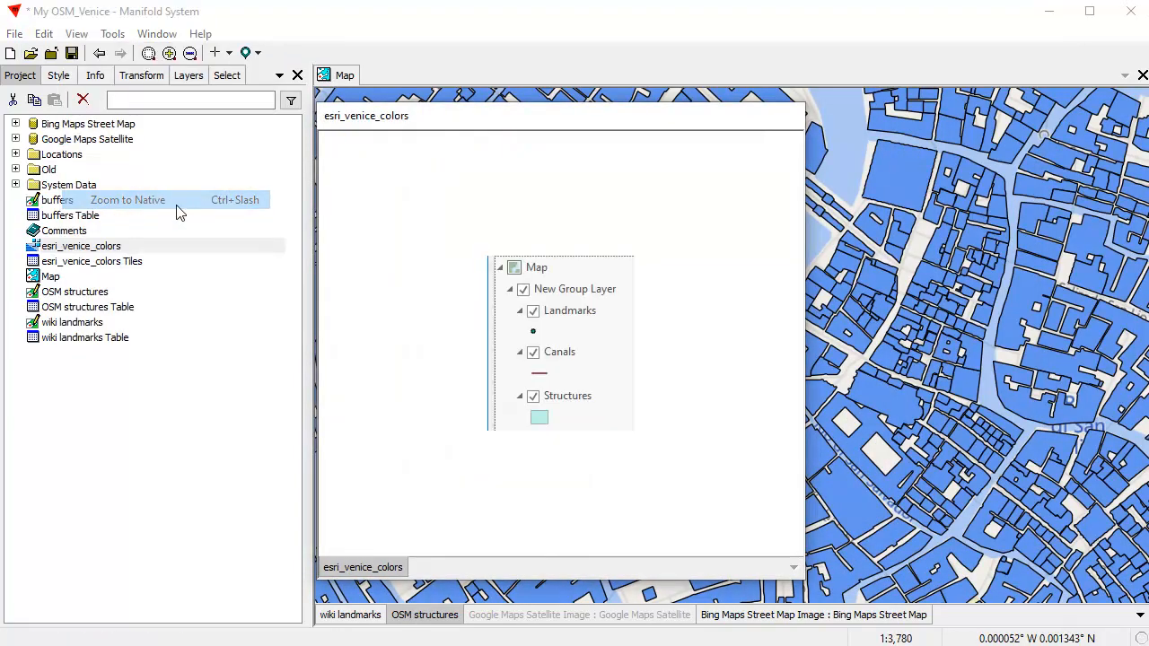
Shrink the esri_venice_colors window over the map and zoom in on the Structures color swatch.
left_click_drag(533, 121, 743, 96)
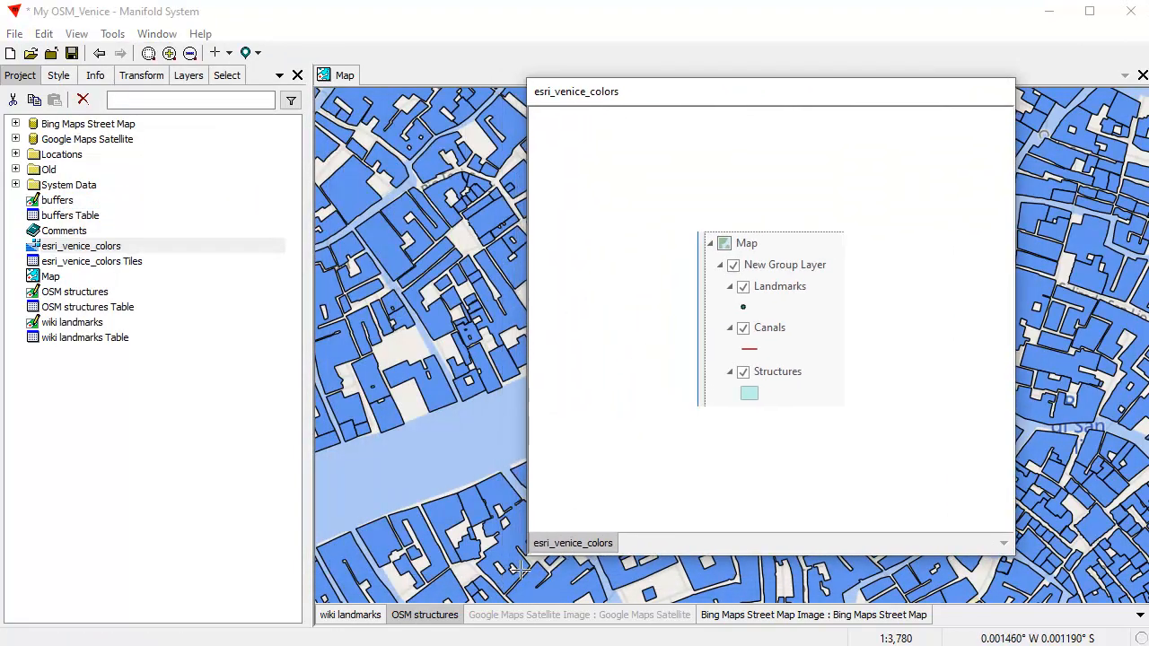
left_click_drag(530, 558, 743, 356)
left_click_drag(825, 353, 826, 346)
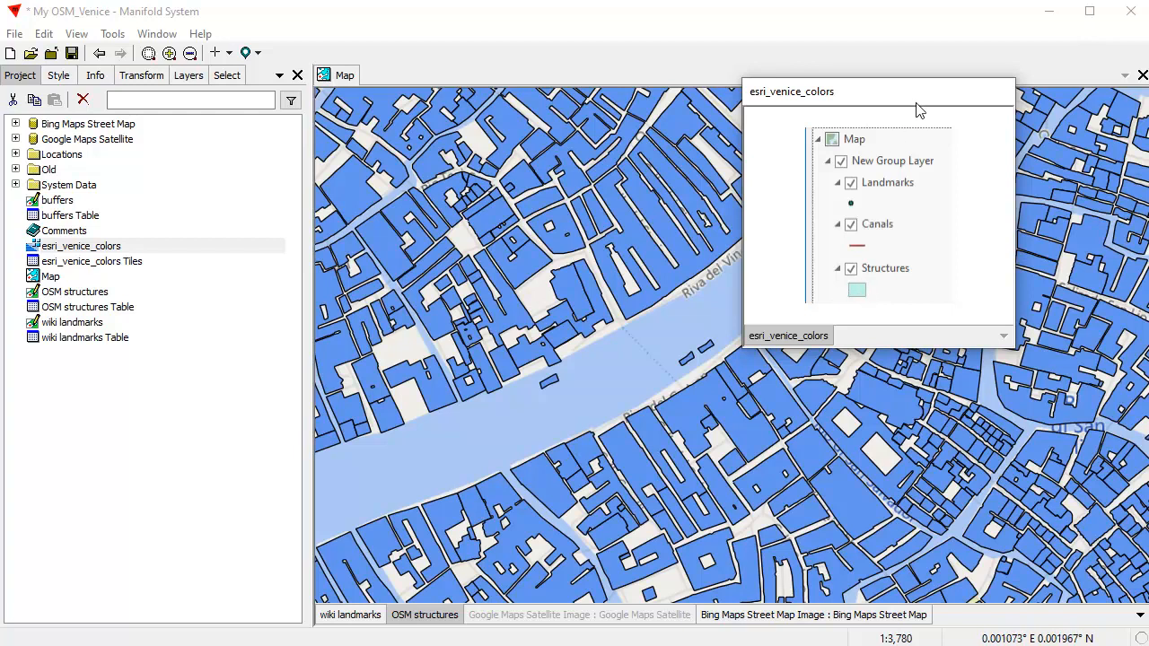
left_click_drag(841, 274, 876, 308)
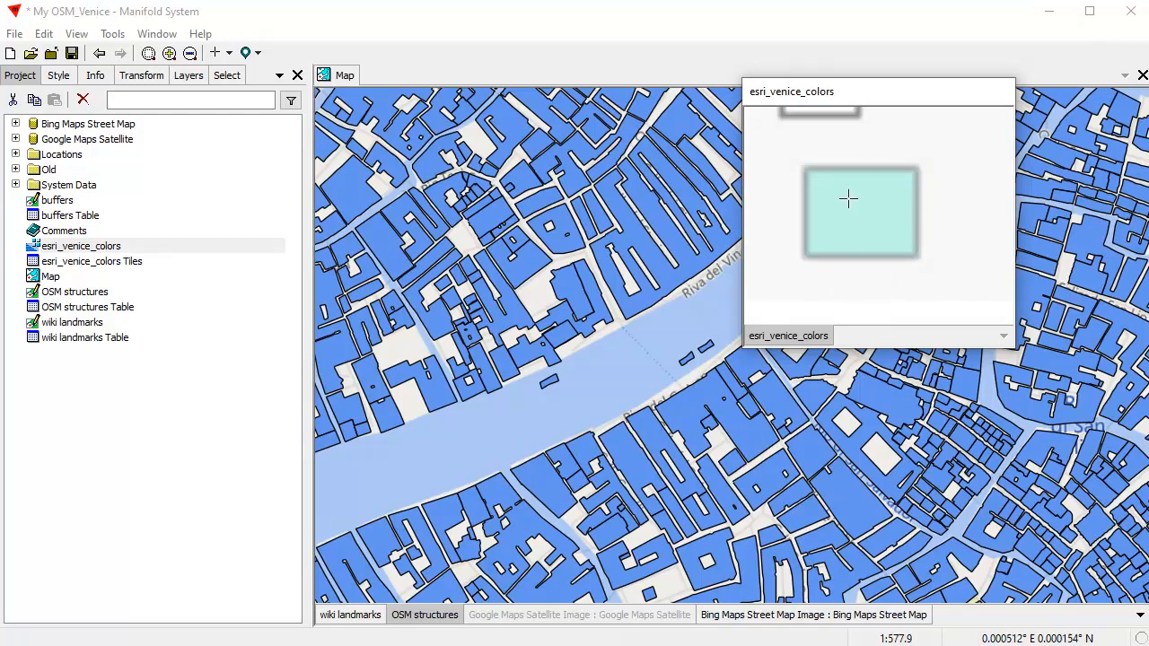
Undock the map window and arrange it side by side with the esri_venice_colors window.
right_click(344, 75)
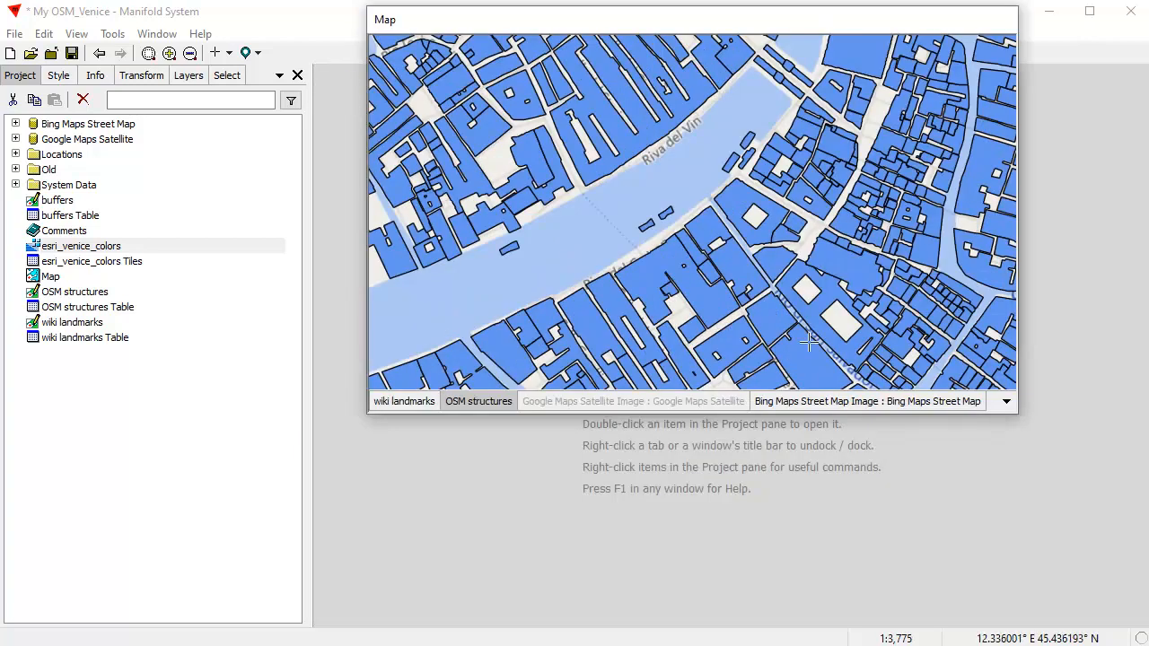
left_click_drag(1006, 413, 748, 526)
left_click_drag(882, 112, 965, 143)
left_click_drag(648, 19, 664, 56)
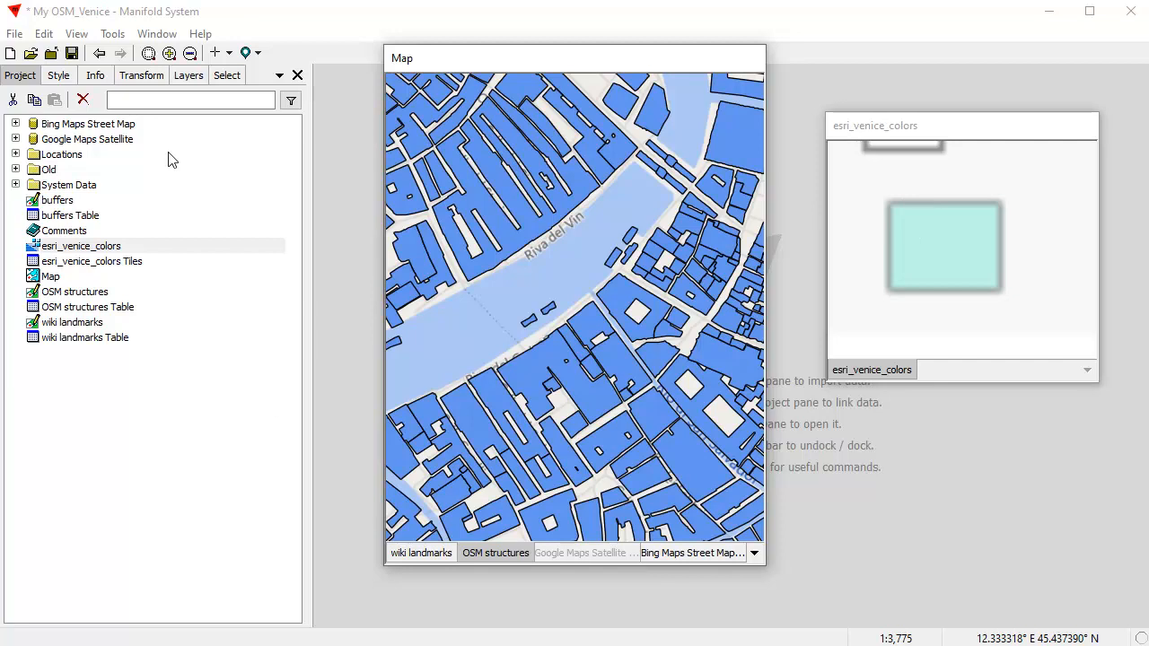
Set the OSM structures area fill color by sampling the turquoise interior of the Structures swatch with the Color Picker.
left_click(54, 79)
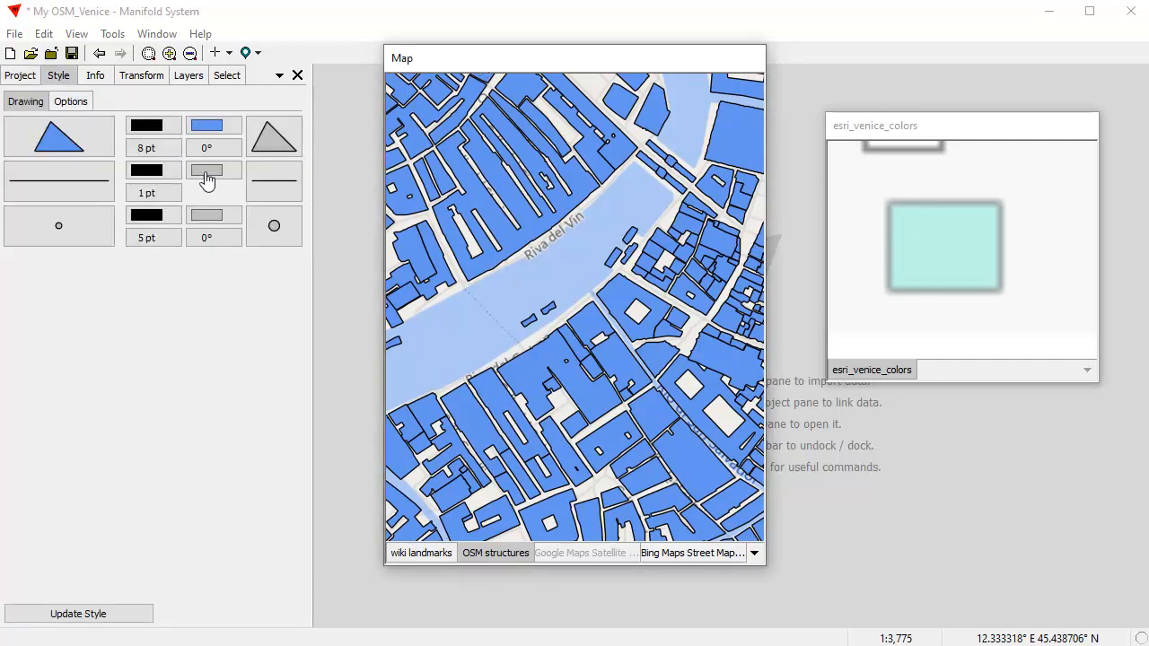
left_click(207, 129)
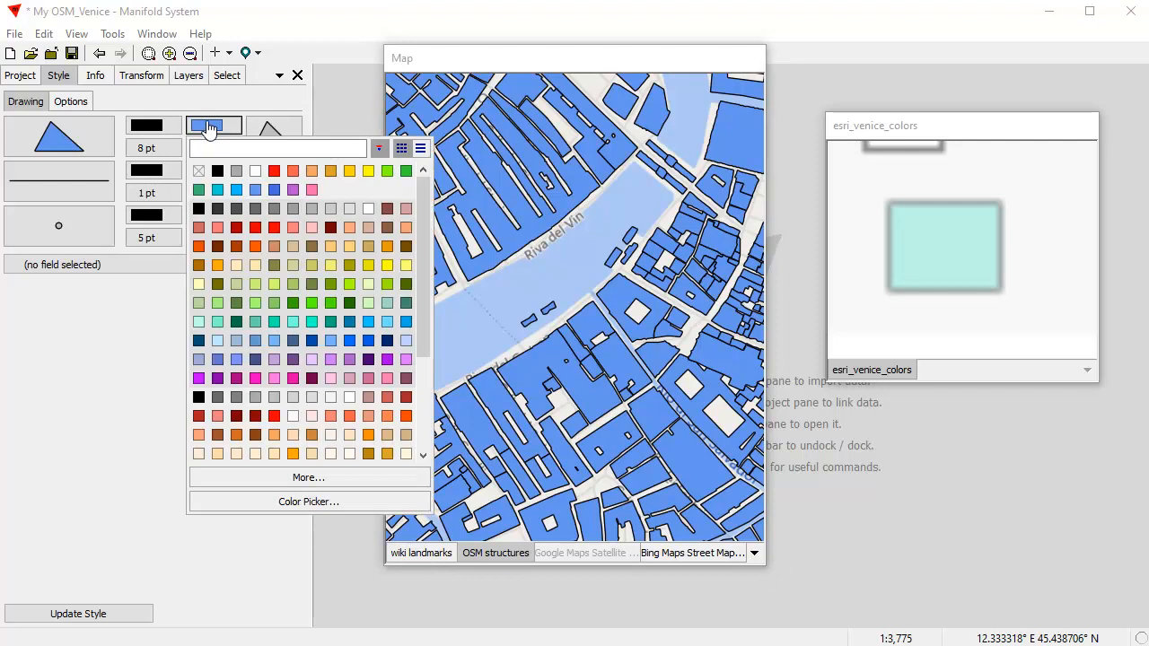
left_click(242, 505)
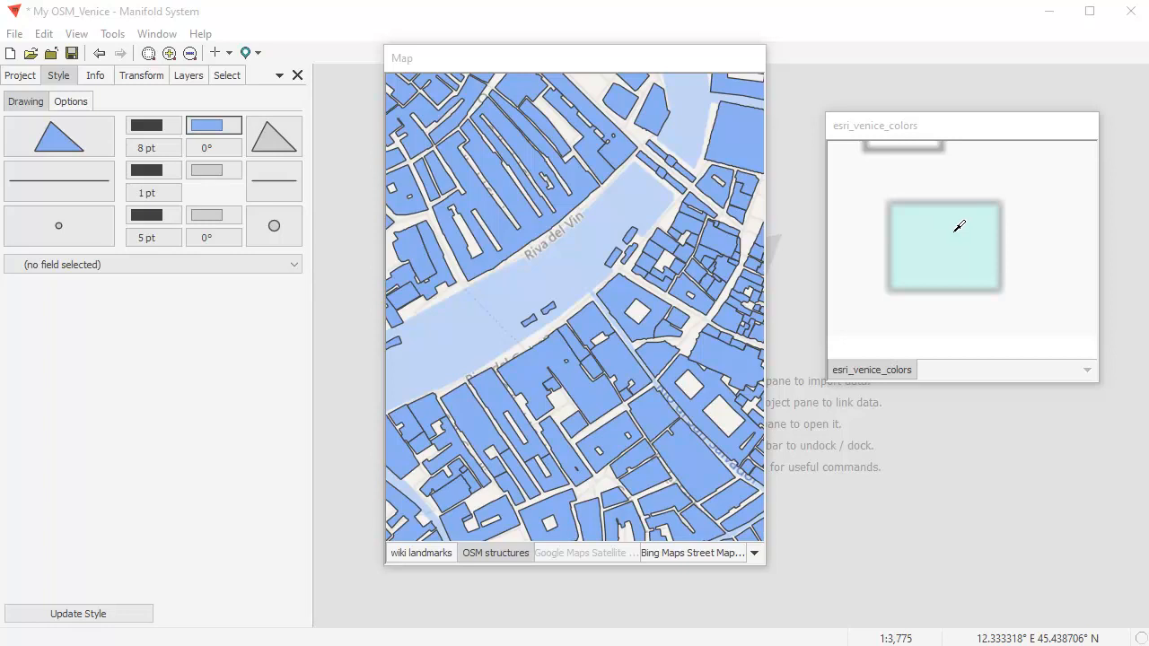
left_click(957, 233)
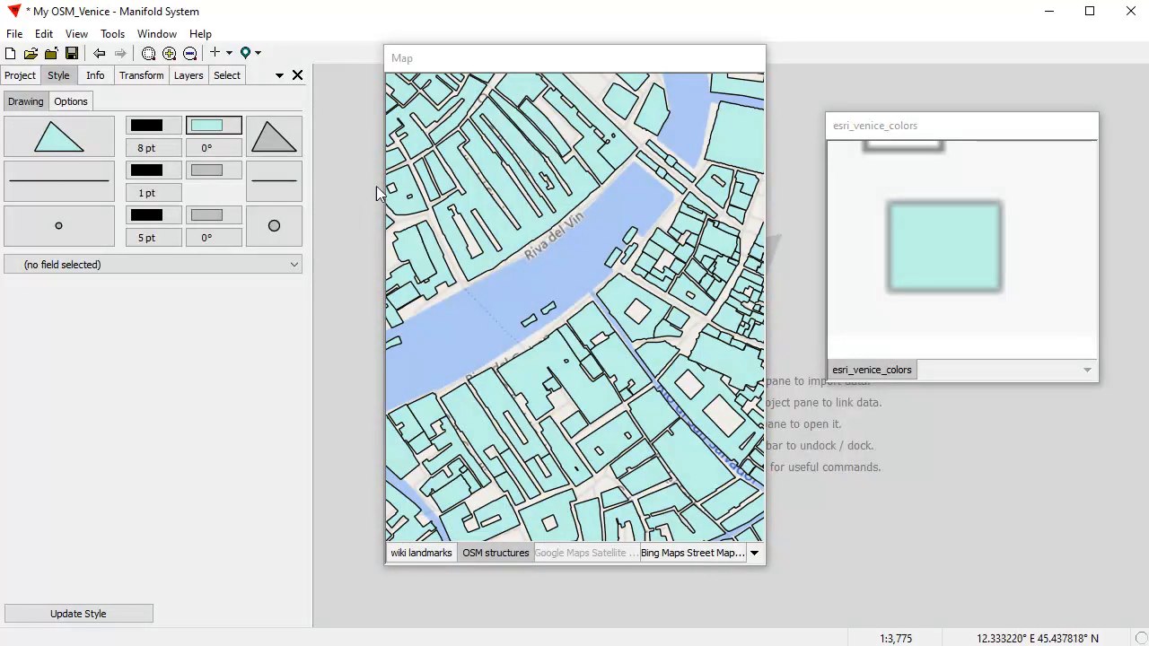
Set the OSM structures area stroke color by sampling the gray edge of the Structures swatch with the Color Picker.
left_click(145, 126)
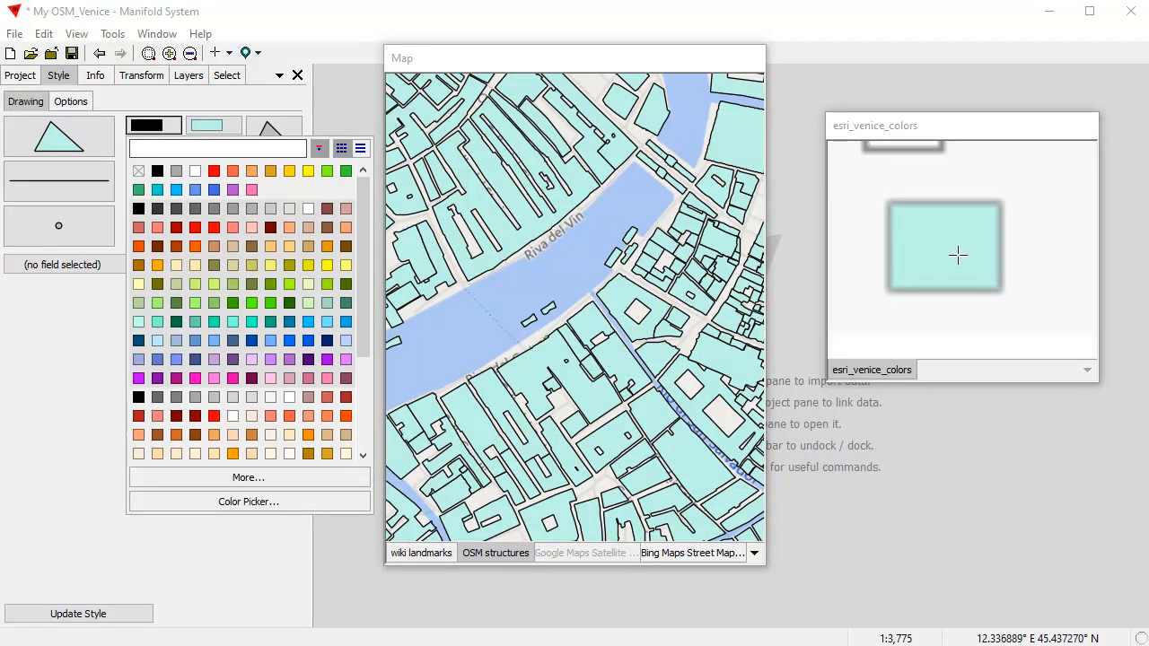
left_click(299, 502)
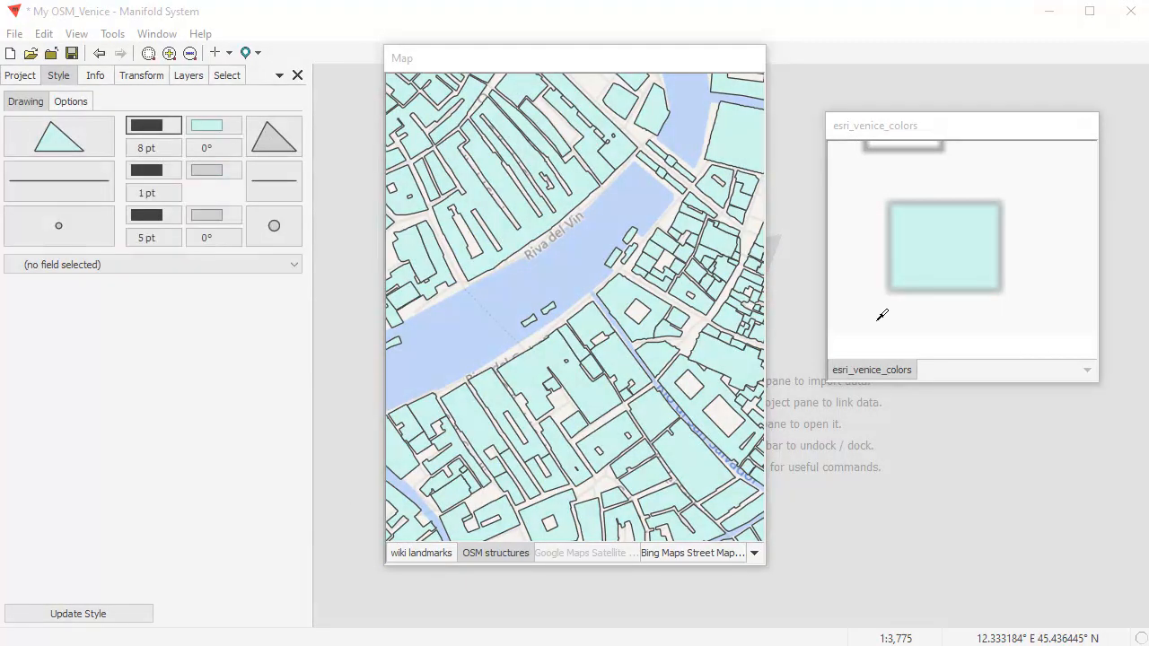
left_click(926, 202)
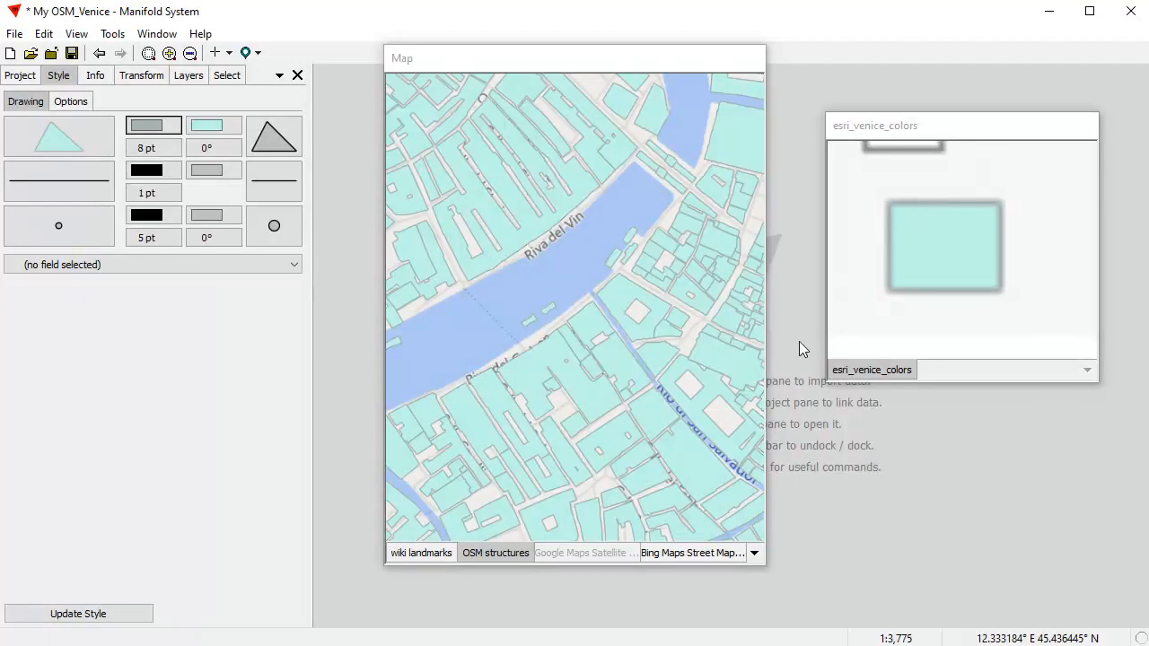
Close the esri_venice_colors window and dock the map window again.
right_click(1003, 135)
left_click(1030, 162)
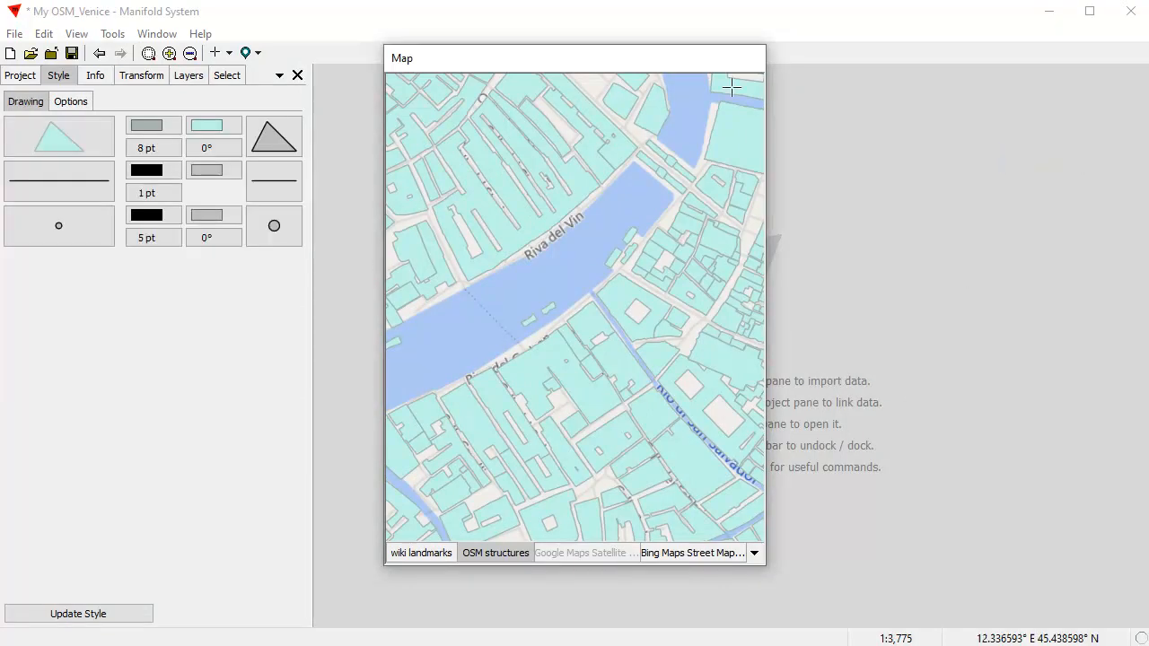
double_click(632, 62)
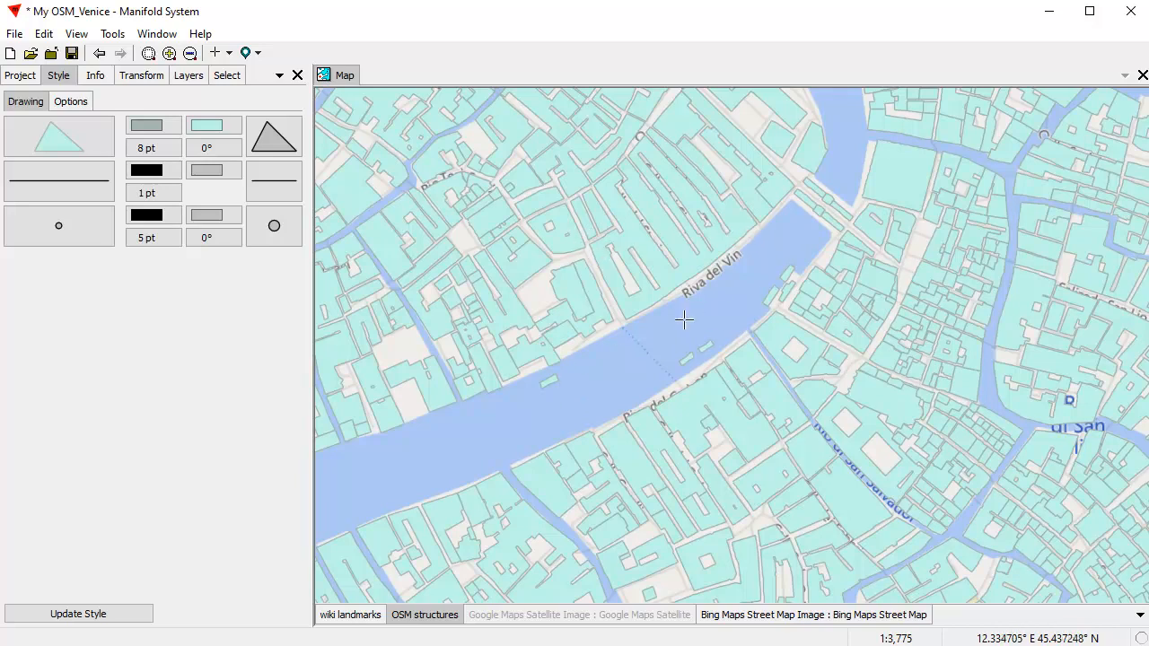
Change the OSM structures area style to Solid Resizable Border with a size of 0.5 pt.
left_click(274, 146)
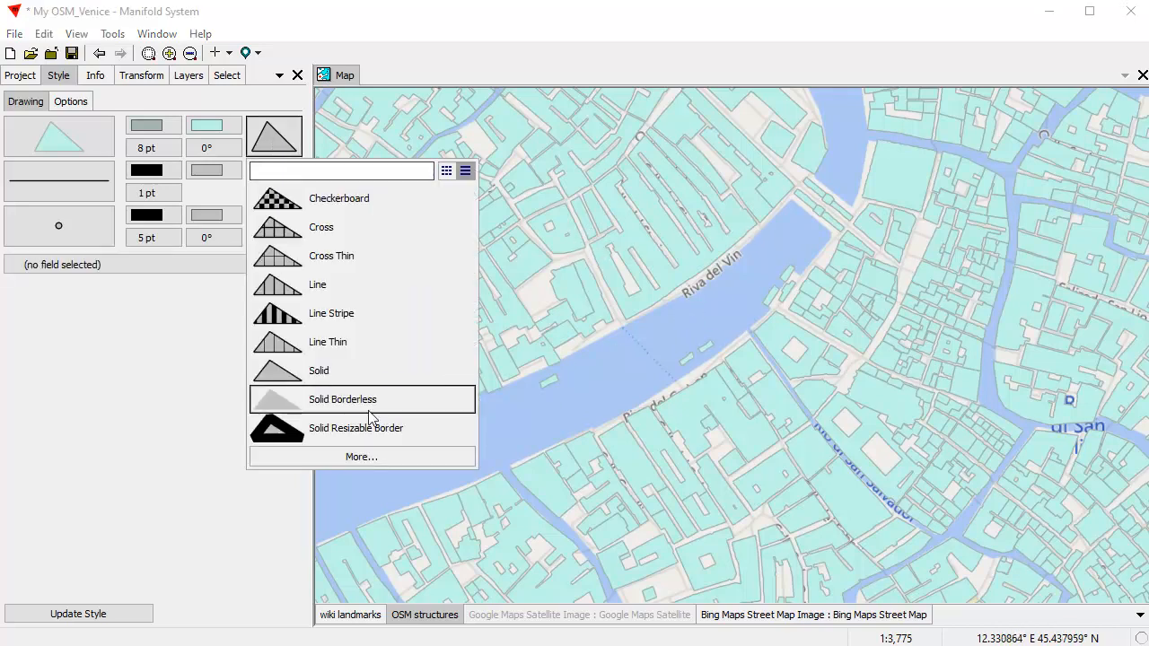
left_click(359, 430)
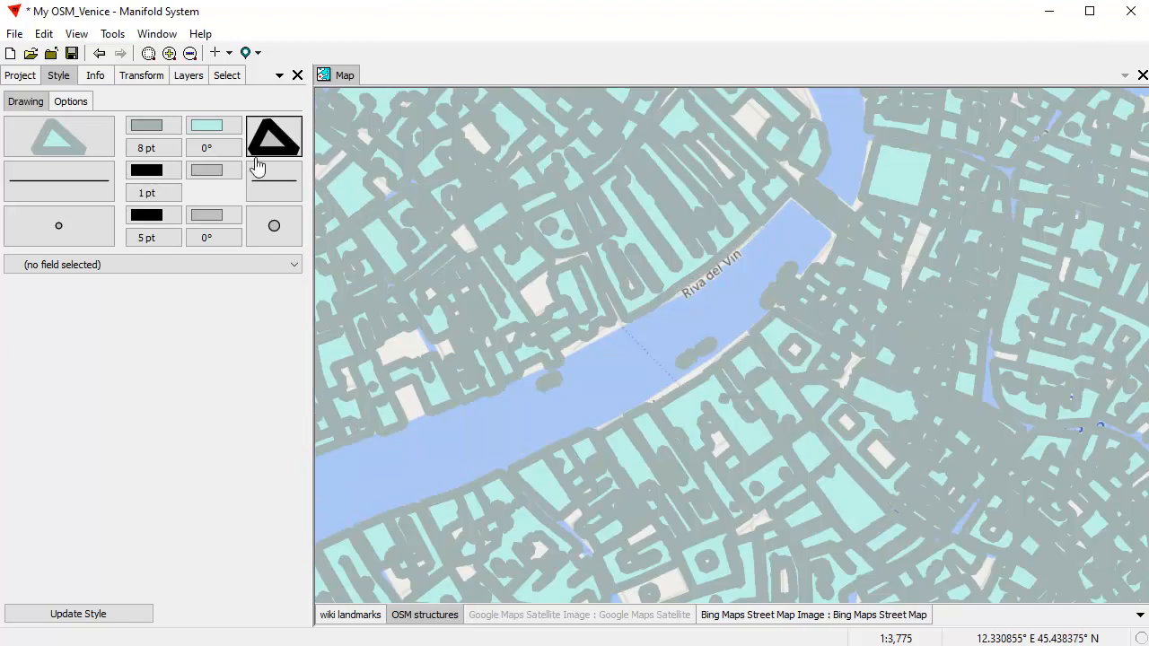
left_click(149, 149)
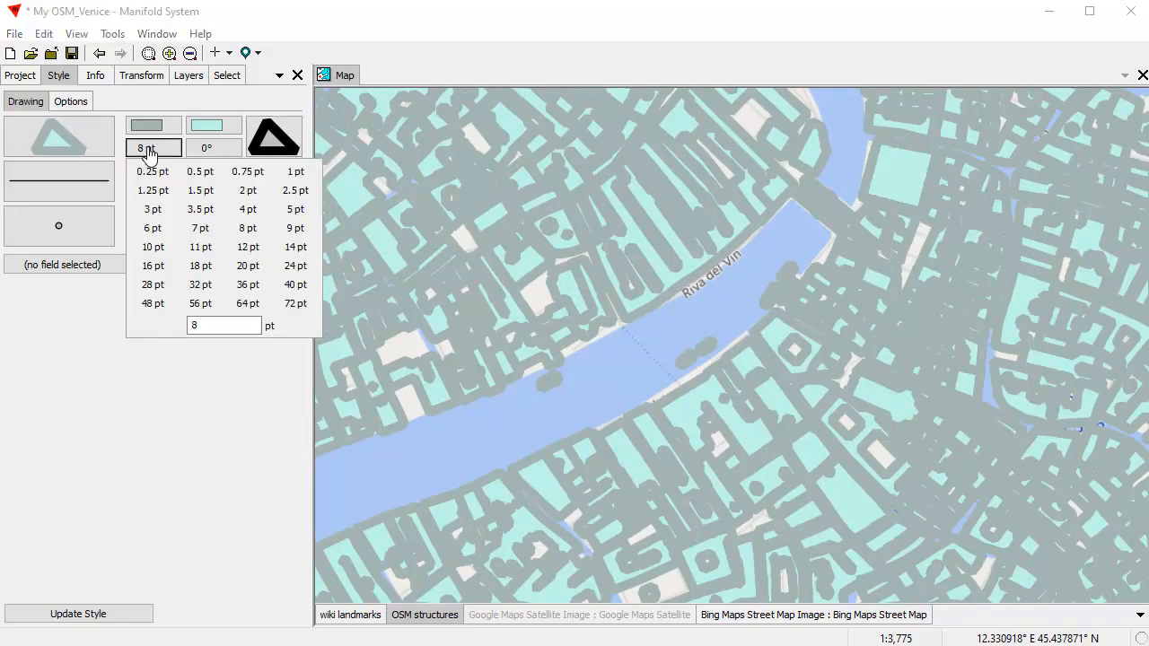
left_click(192, 176)
Try border sizes of 2 pt and 3.5 pt on the OSM structures areas and return to 0.5 pt.
left_click(150, 149)
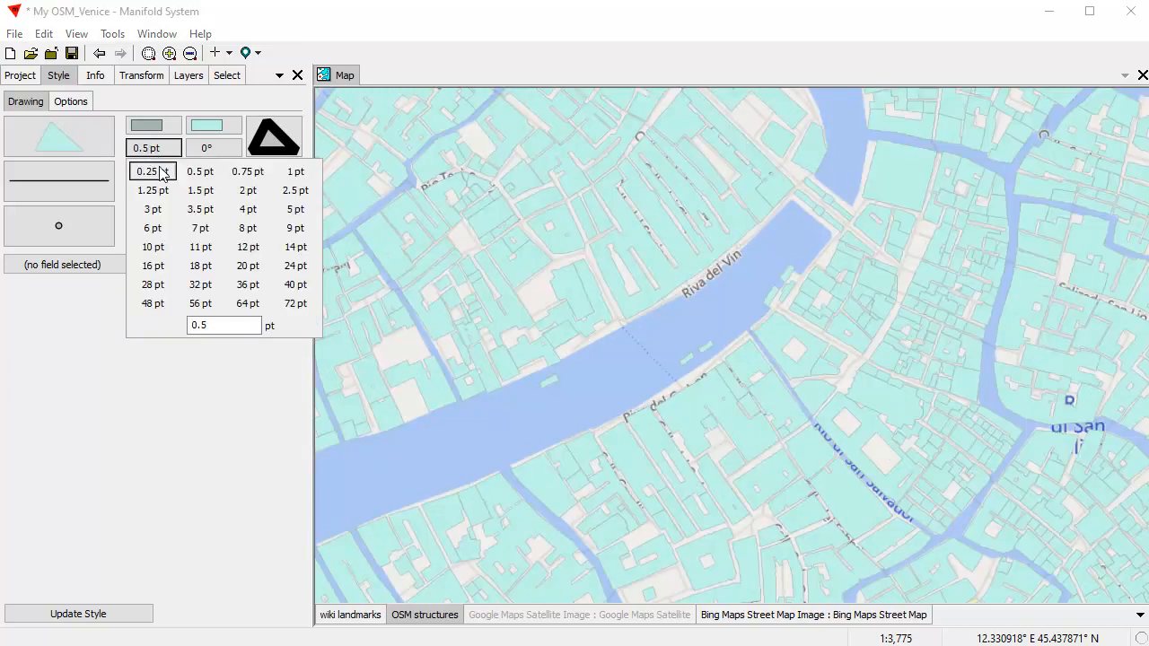
left_click(246, 197)
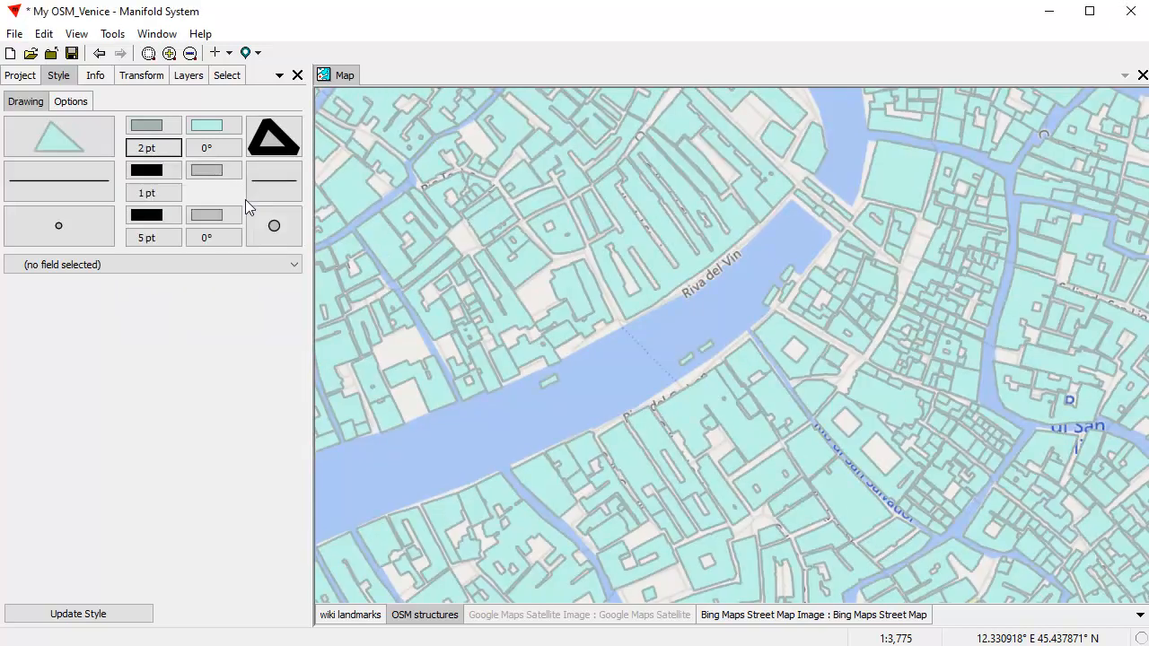
left_click(149, 149)
left_click(200, 209)
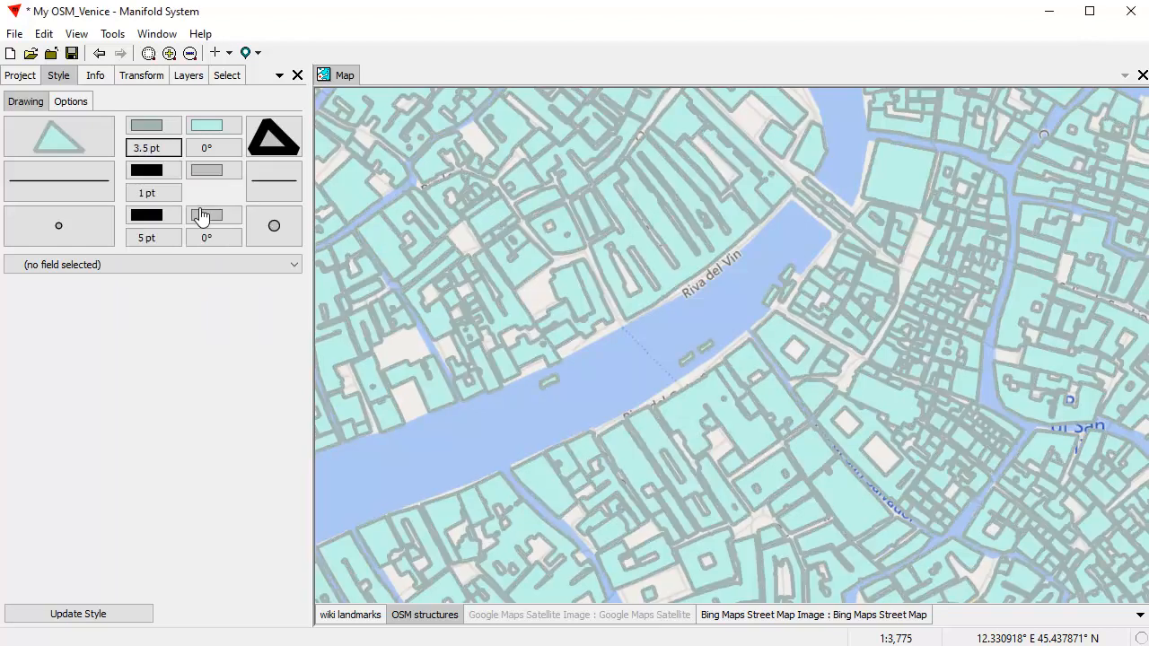
left_click(152, 149)
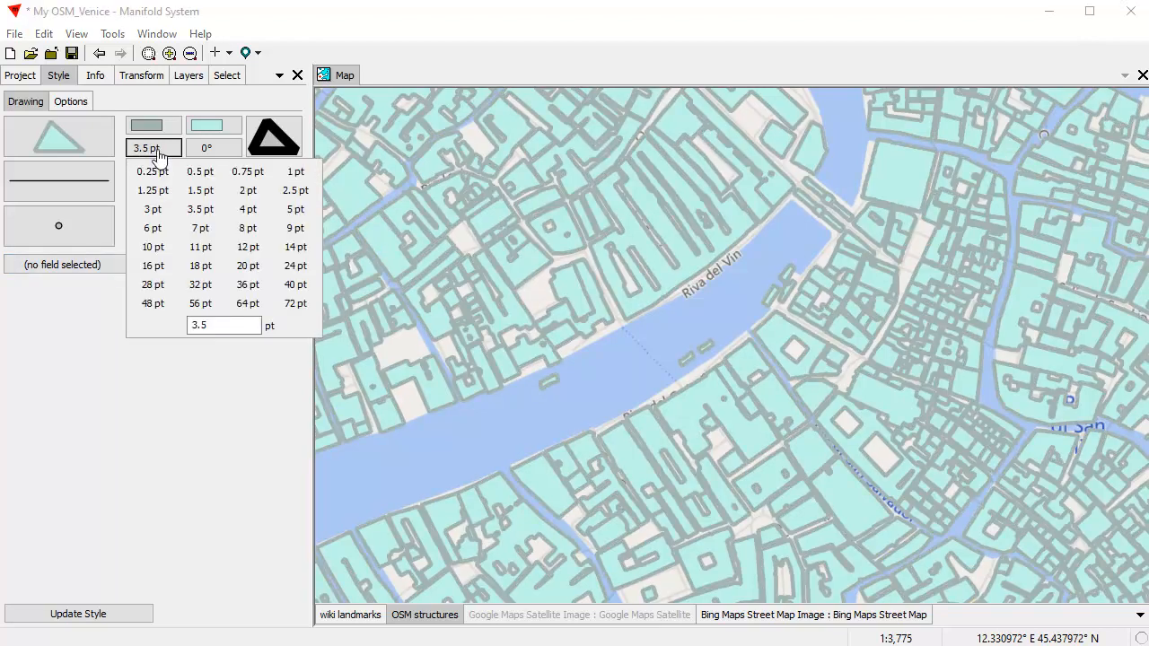
left_click(200, 171)
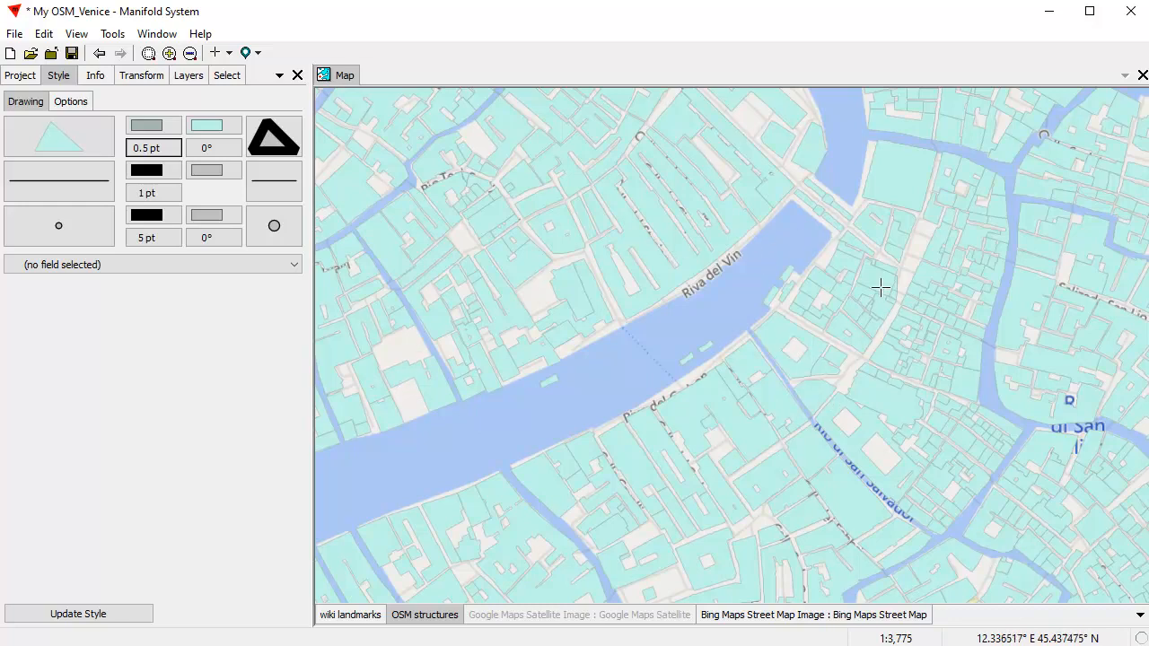
Base the OSM structures area fill color on the Height field, using equal count with 10 breaks.
left_click(206, 128)
left_click(110, 264)
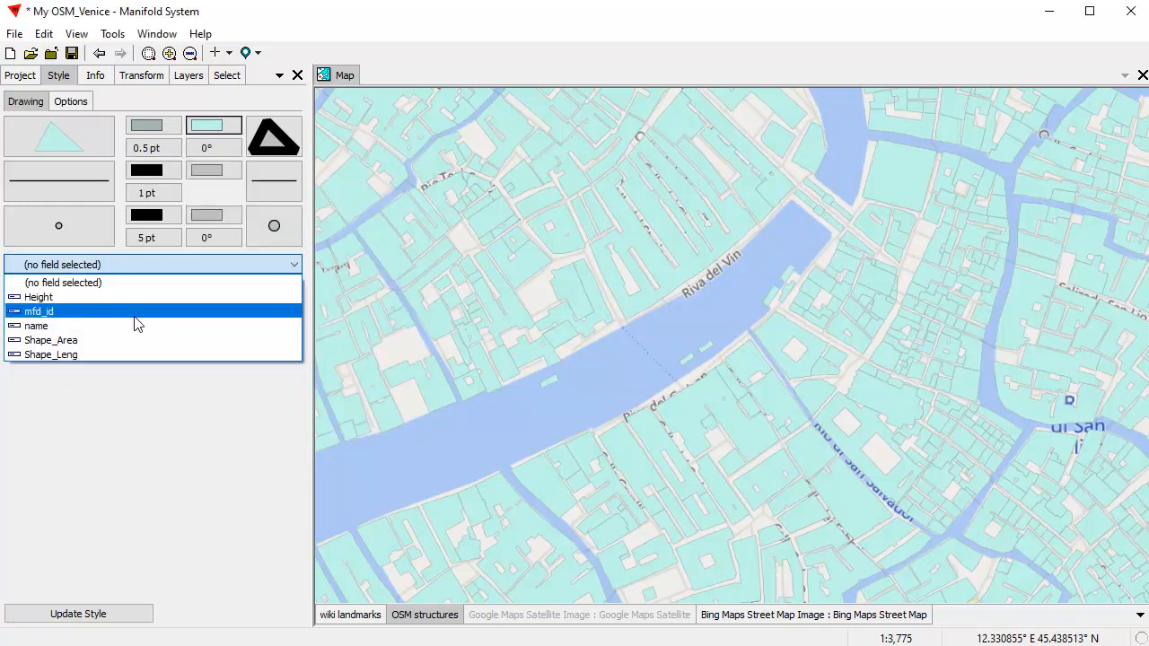
left_click(80, 297)
double_click(70, 310)
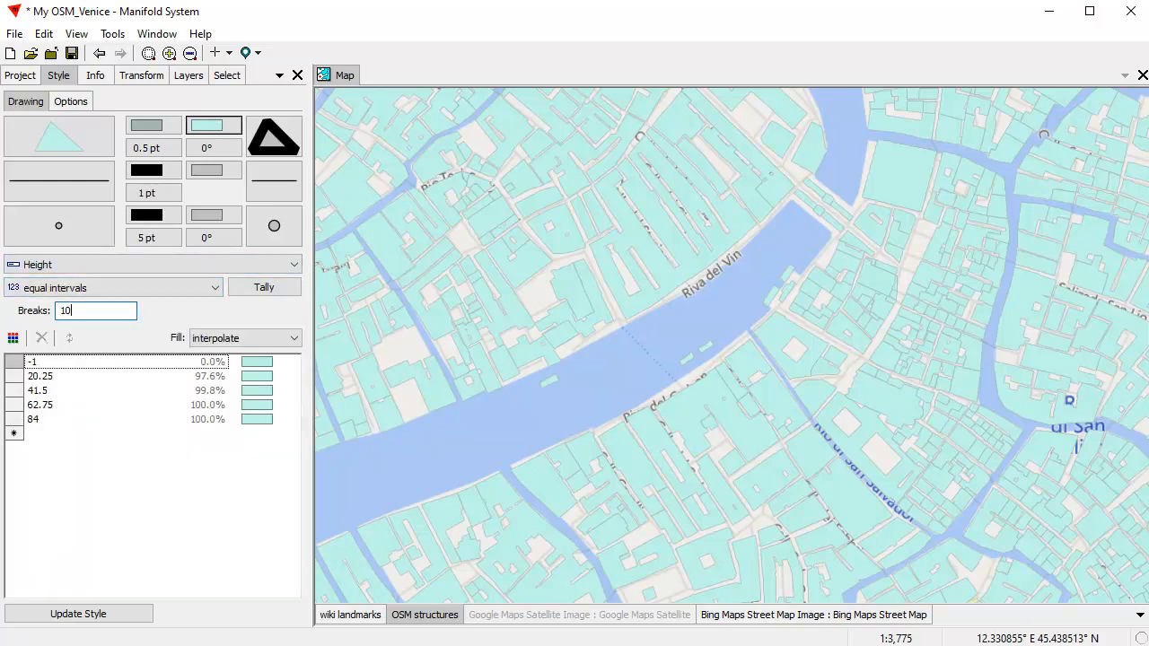
type("10")
left_click(126, 287)
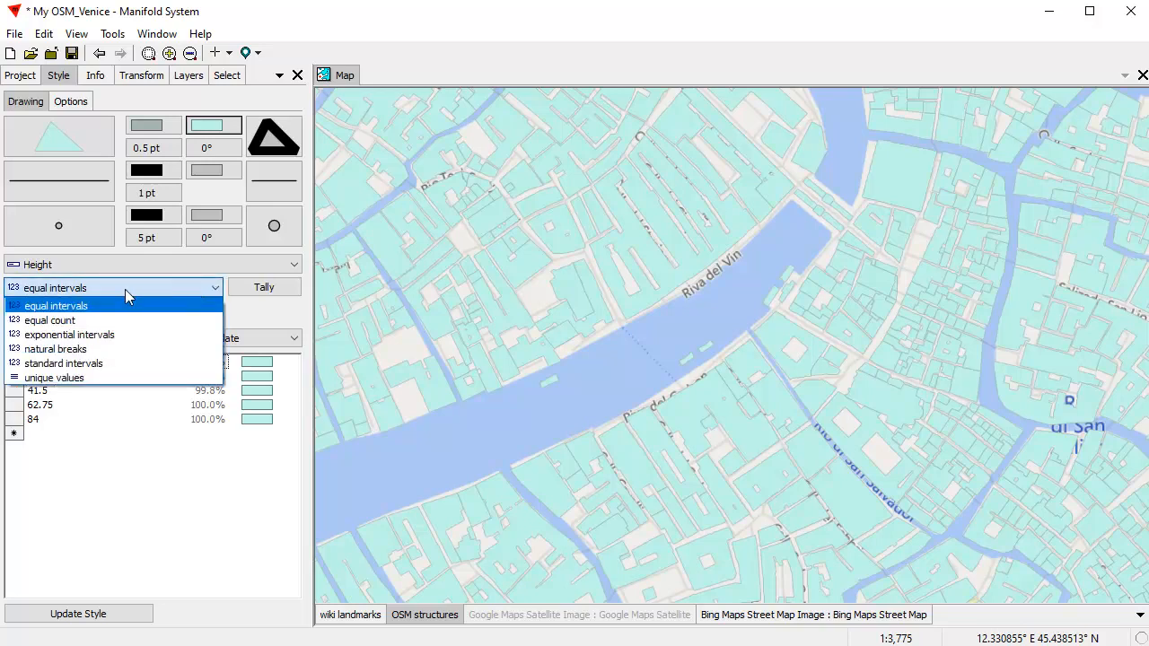
left_click(72, 316)
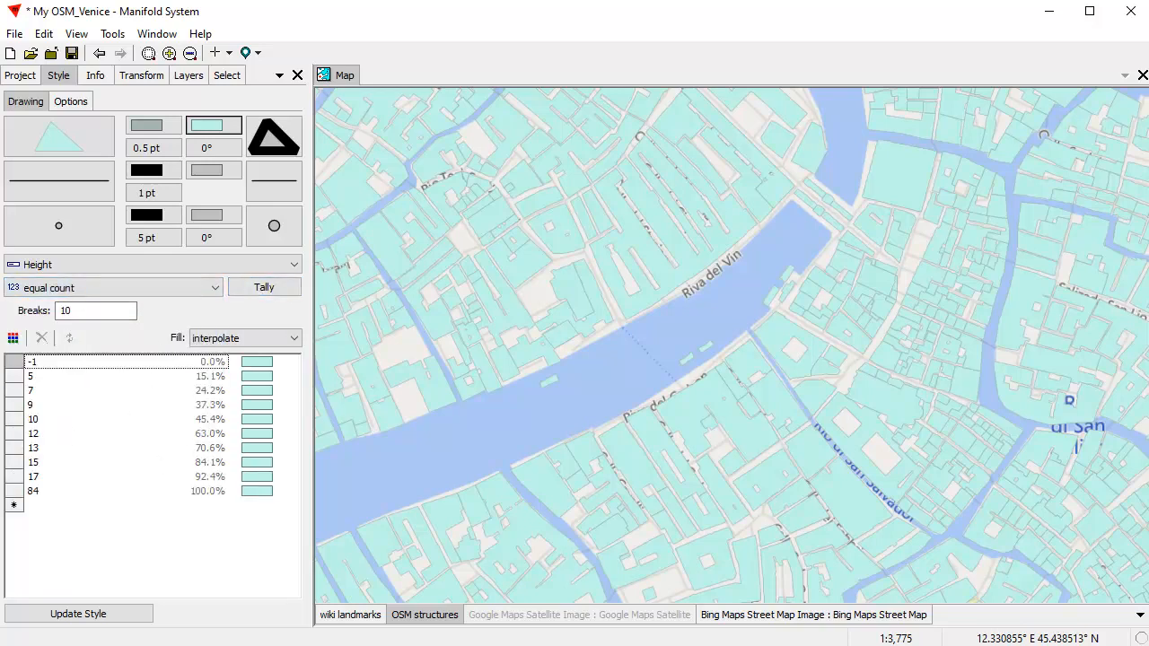
Apply the CB Spectral palette to the Height fill colors, update the style, and set the area stroke color to black.
left_click(13, 338)
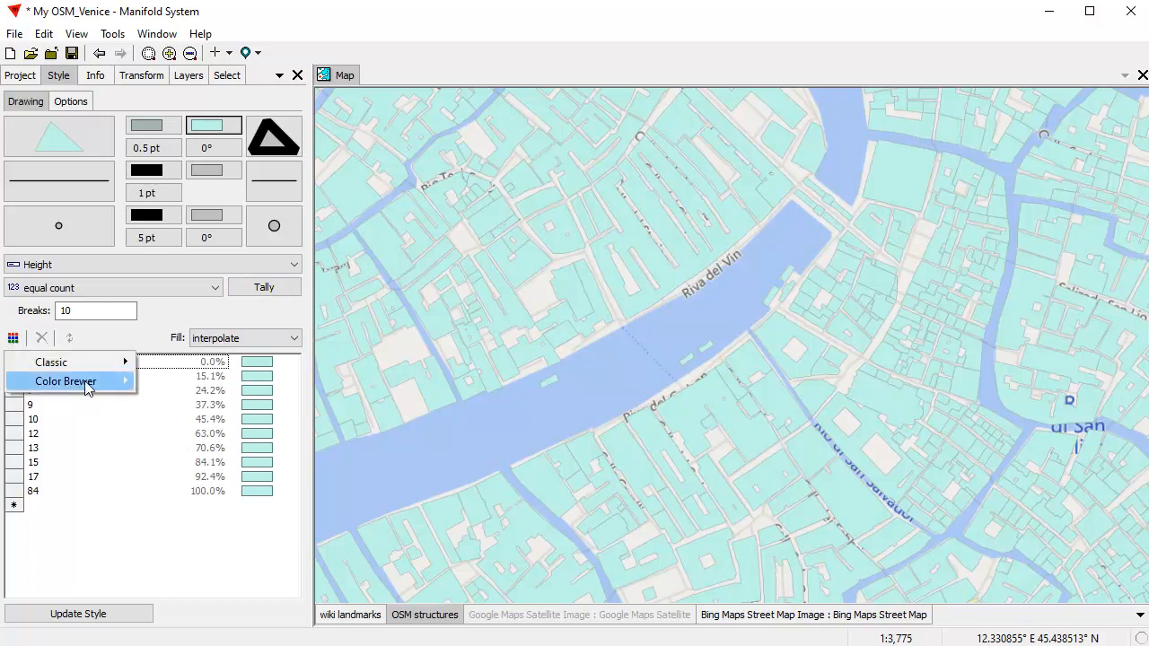
mouse_move(87, 386)
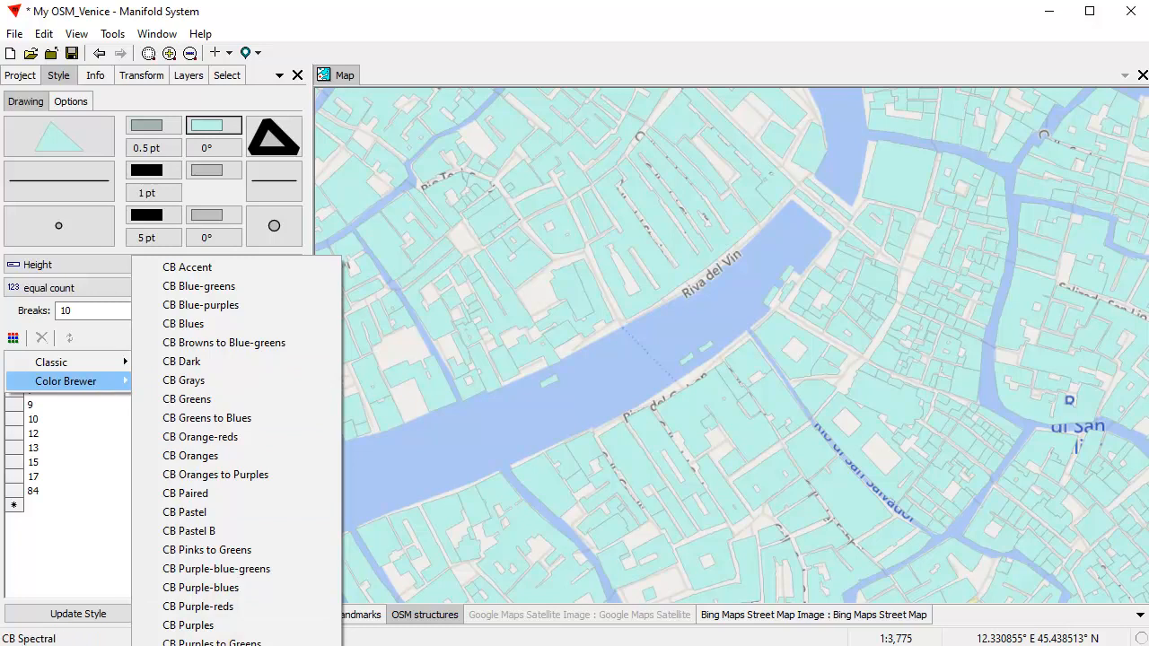
left_click(190, 645)
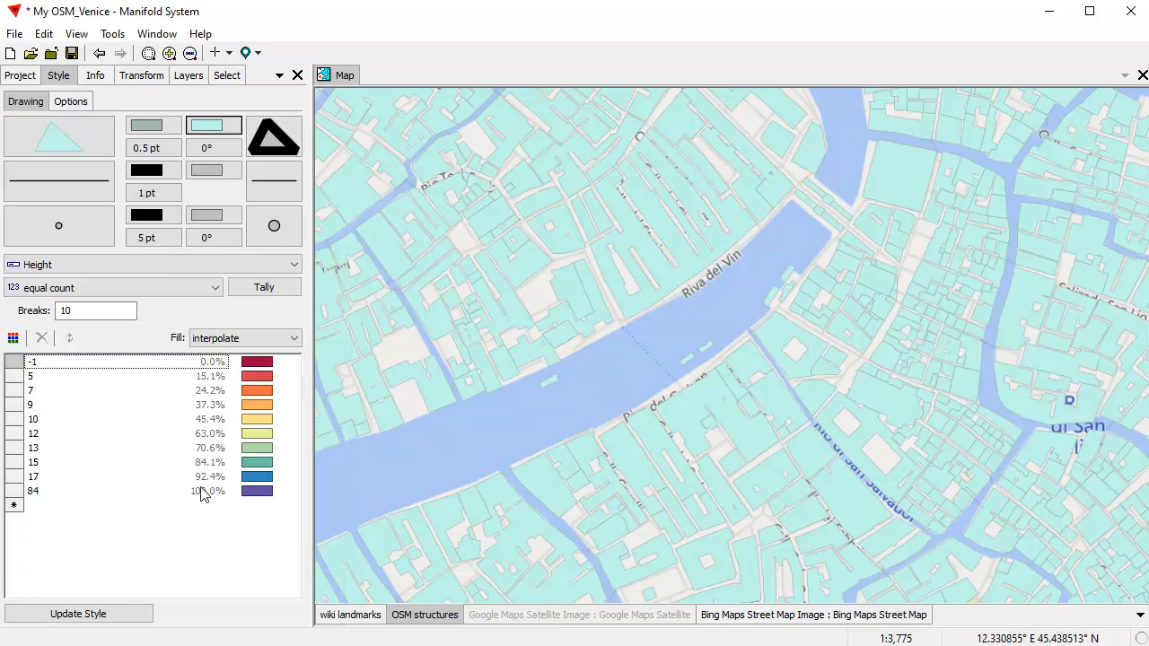
left_click(116, 613)
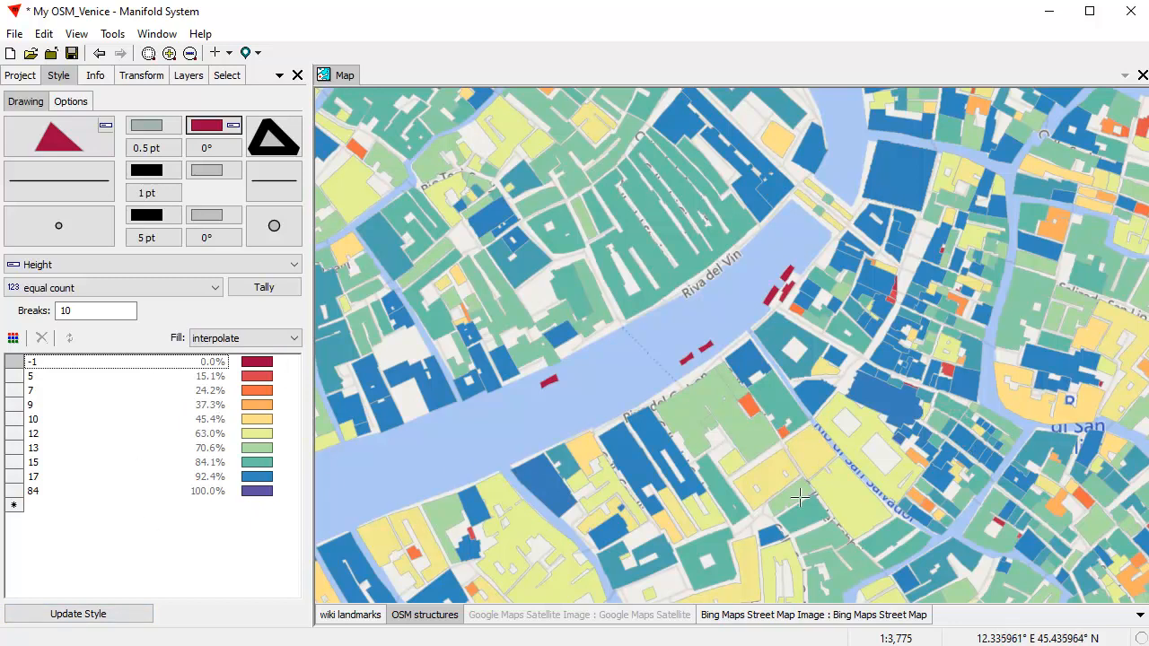
left_click(148, 126)
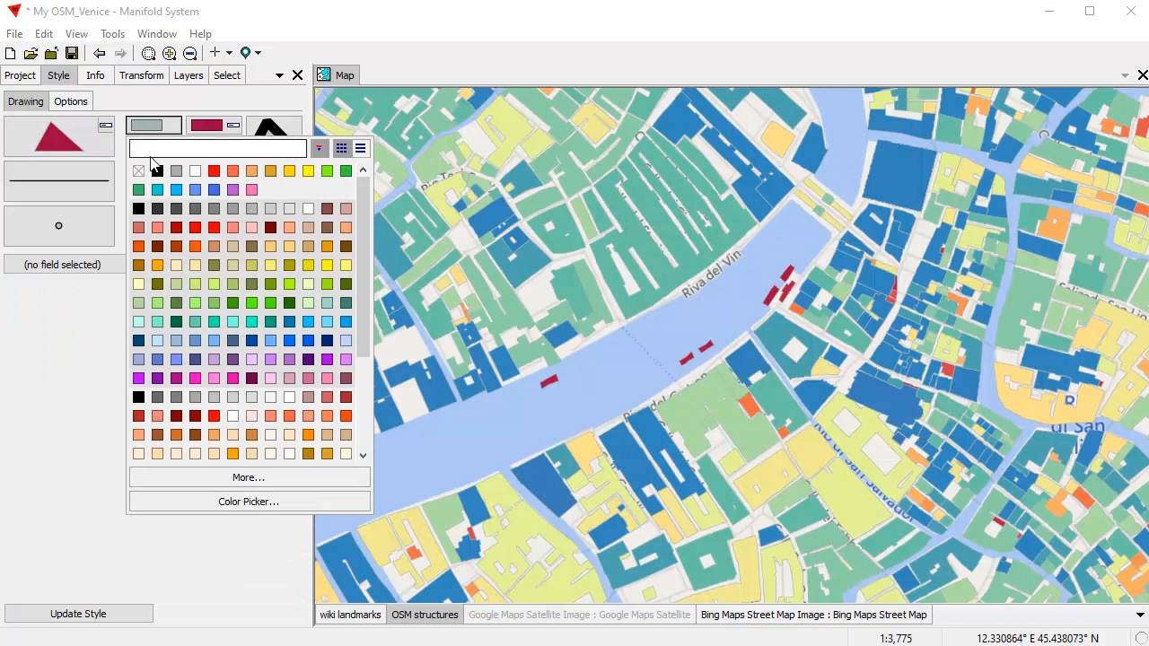
left_click(157, 170)
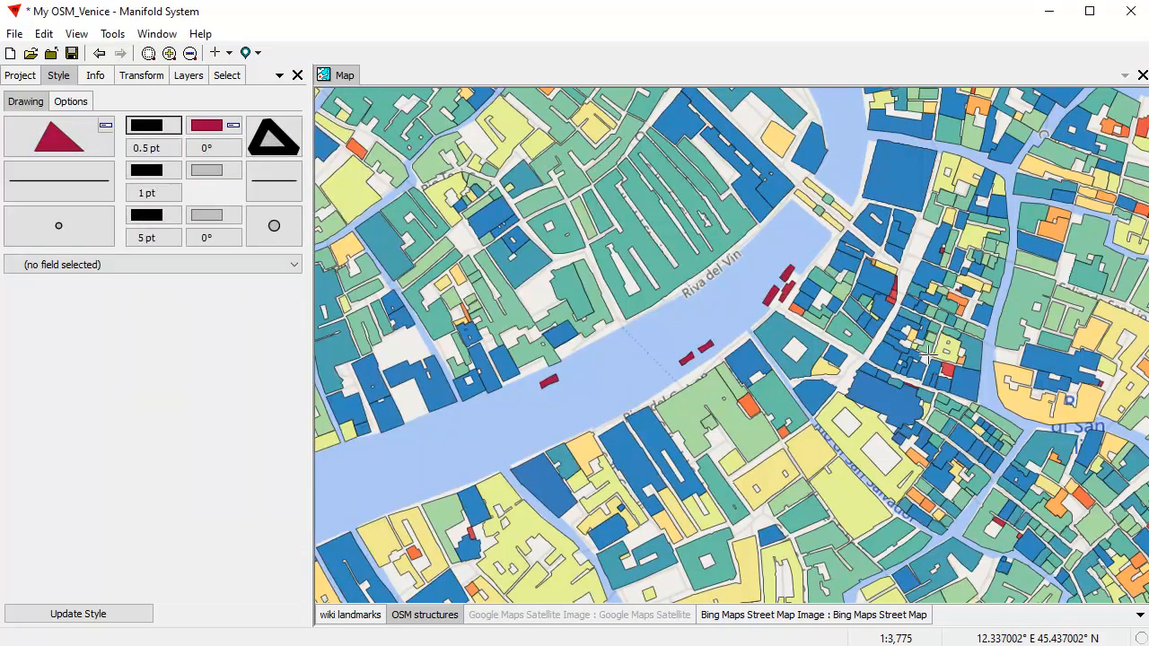
Try border sizes of 3.5 pt, 1 pt and 0.4 pt on the OSM structures areas and return to 0.5 pt.
left_click(148, 149)
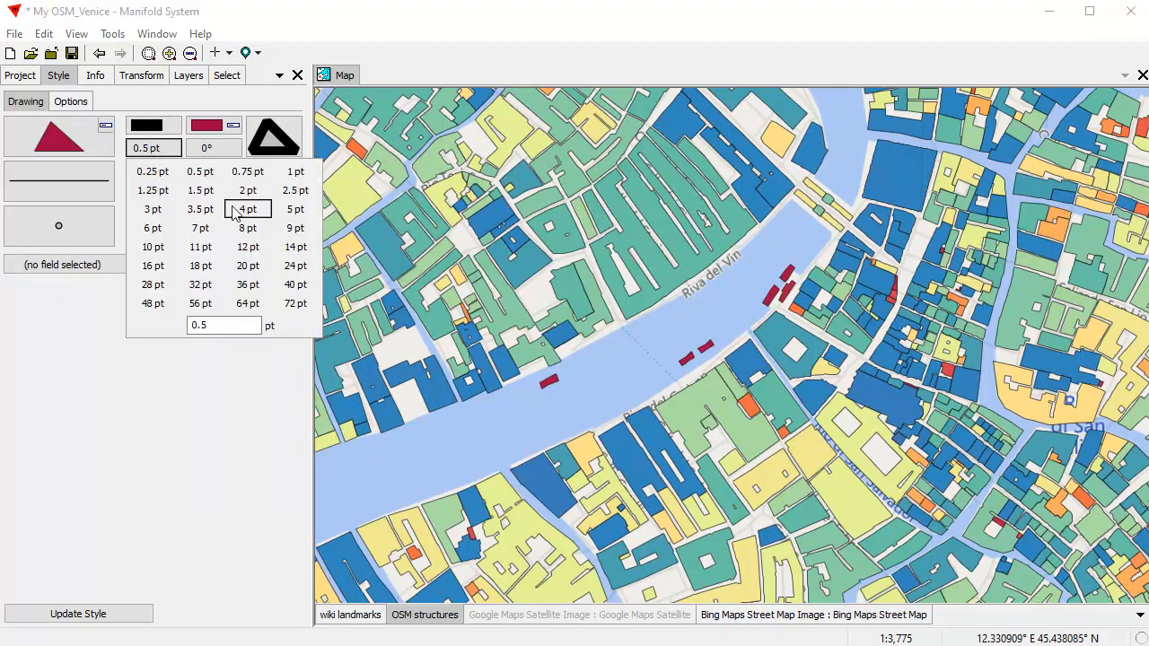
left_click(199, 211)
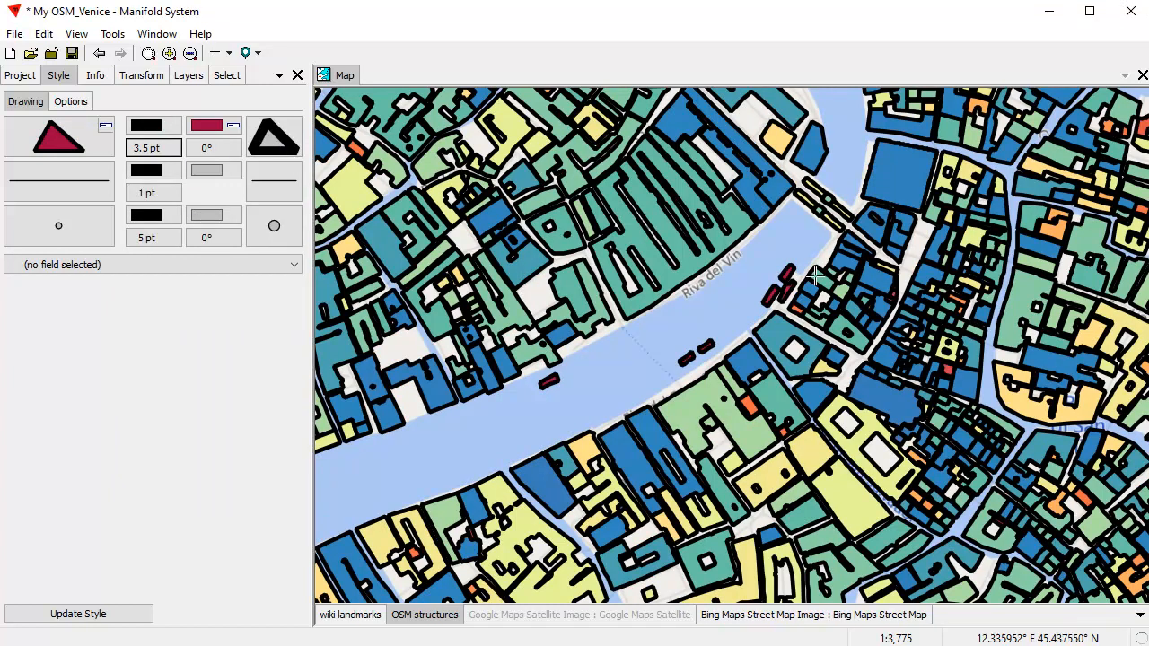
left_click(148, 148)
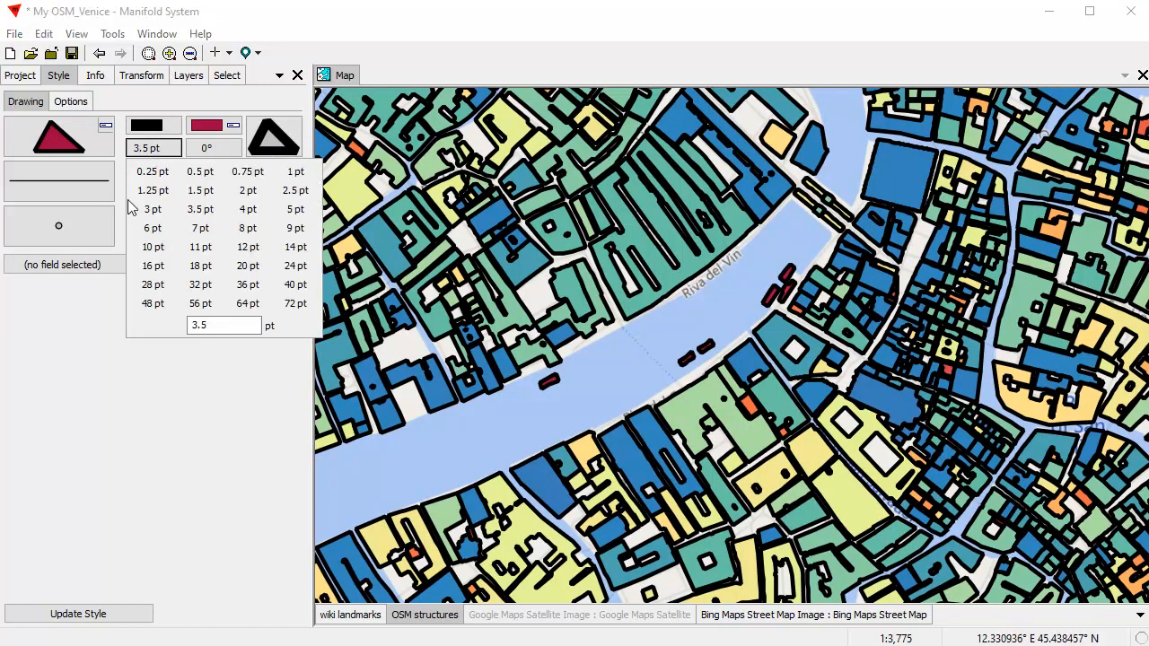
left_click(295, 173)
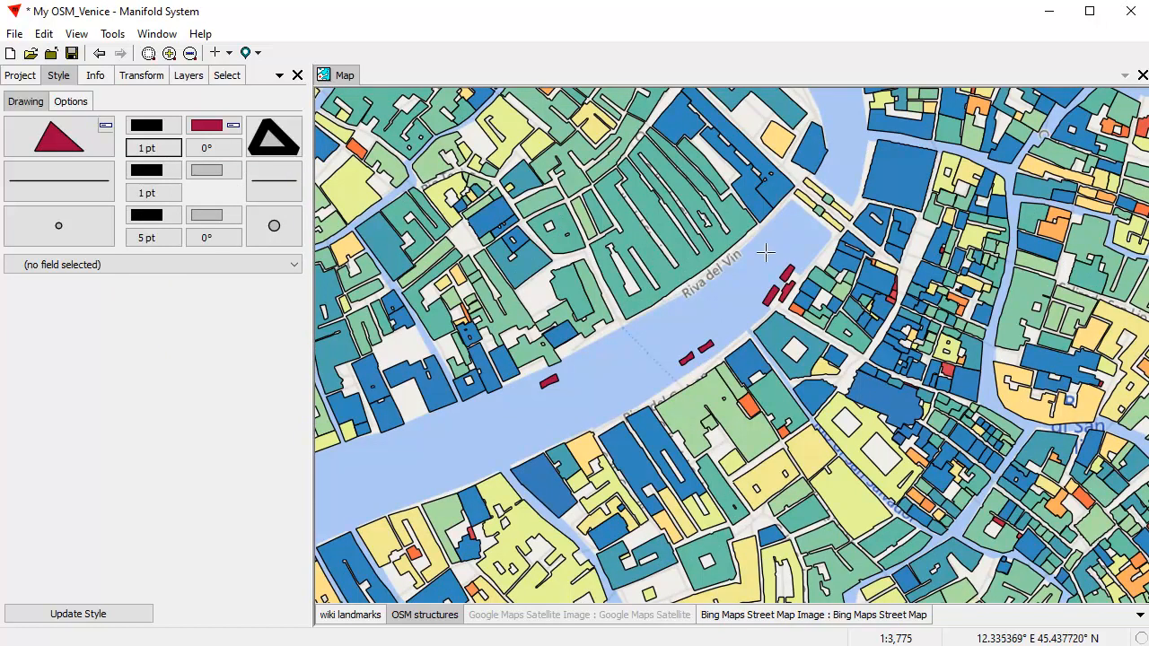
left_click(148, 148)
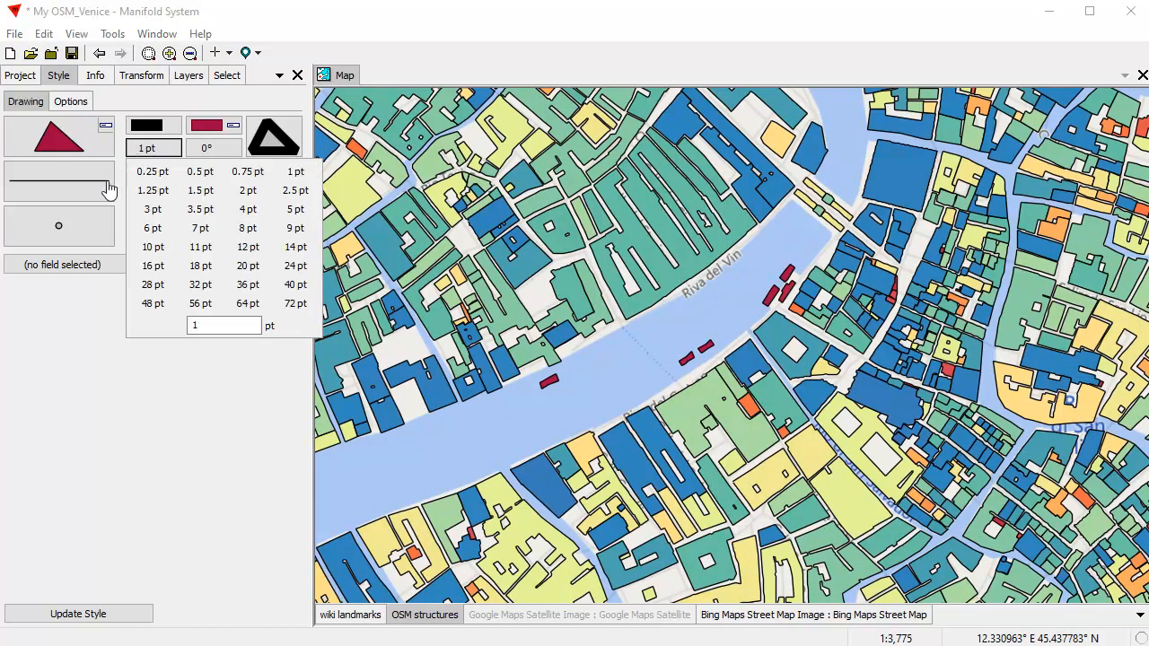
left_click(202, 173)
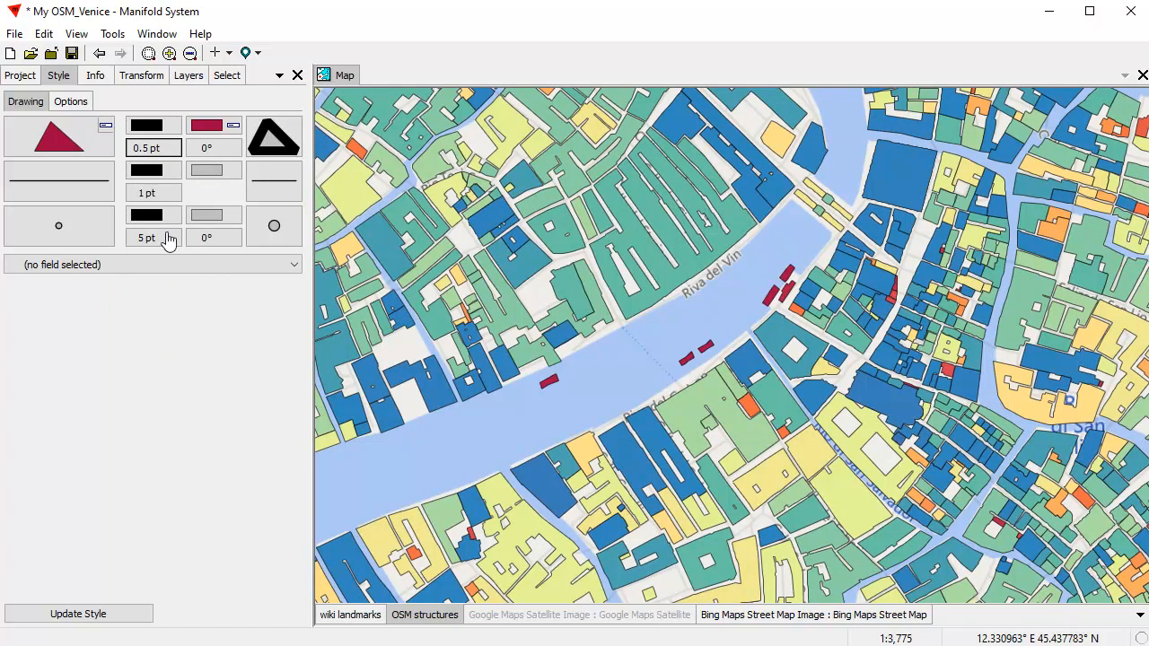
left_click(161, 151)
type("3")
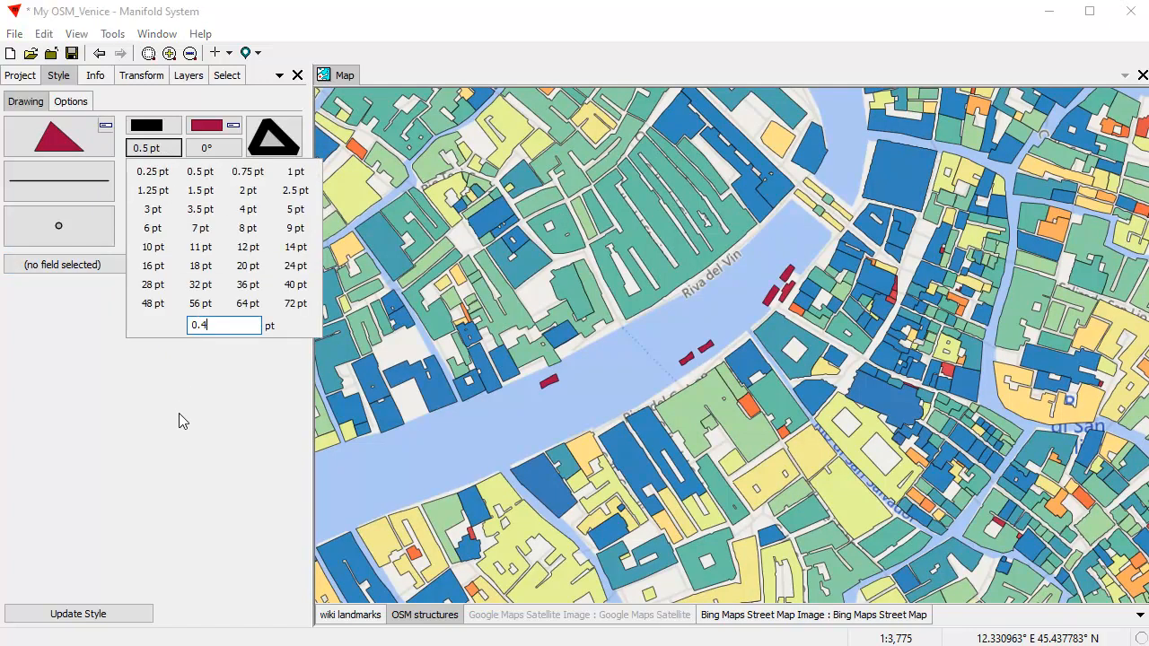
key("Return")
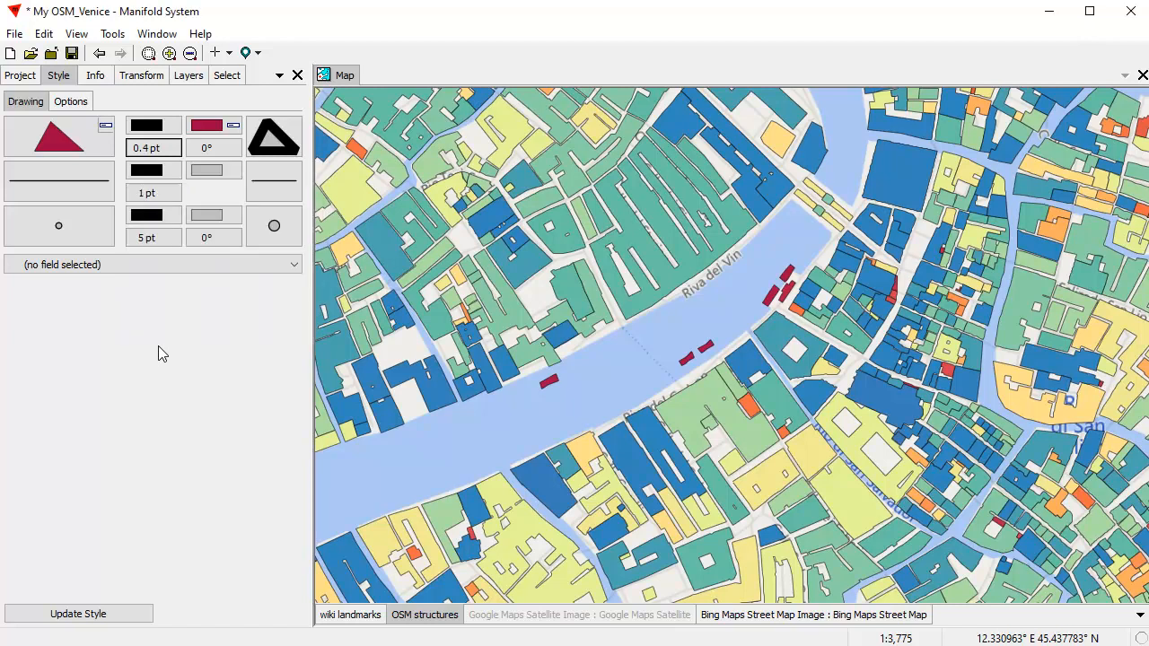
left_click(163, 150)
left_click(203, 172)
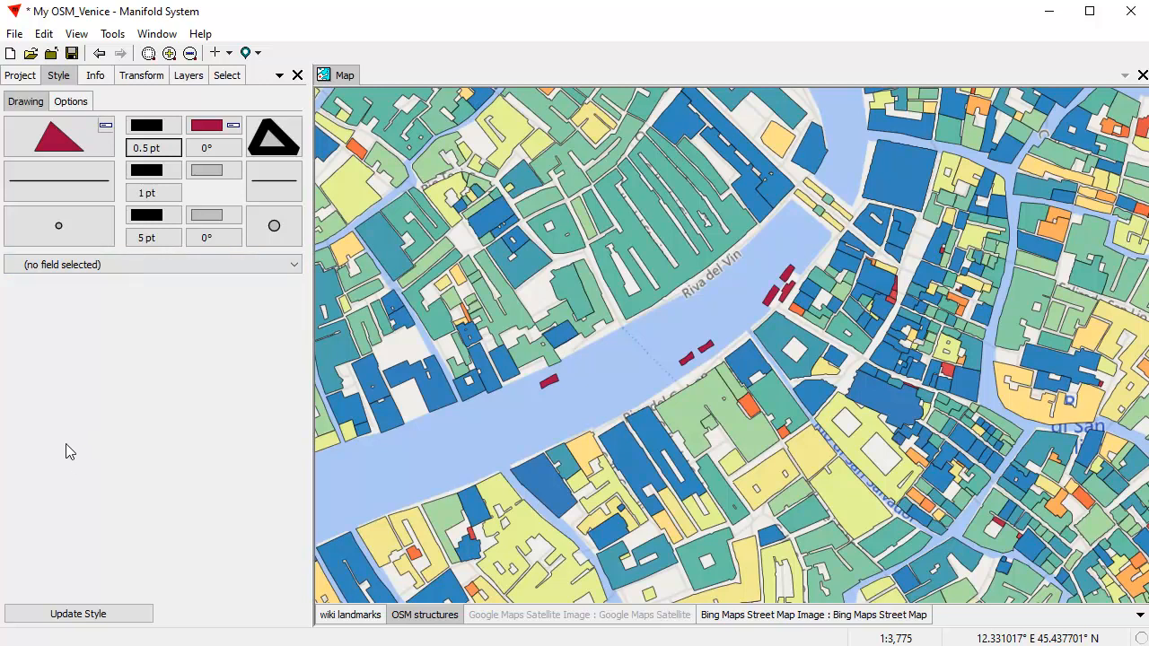
Create labels from the wiki landmarks drawing using the Name field for text, and add them to the map.
double_click(425, 614)
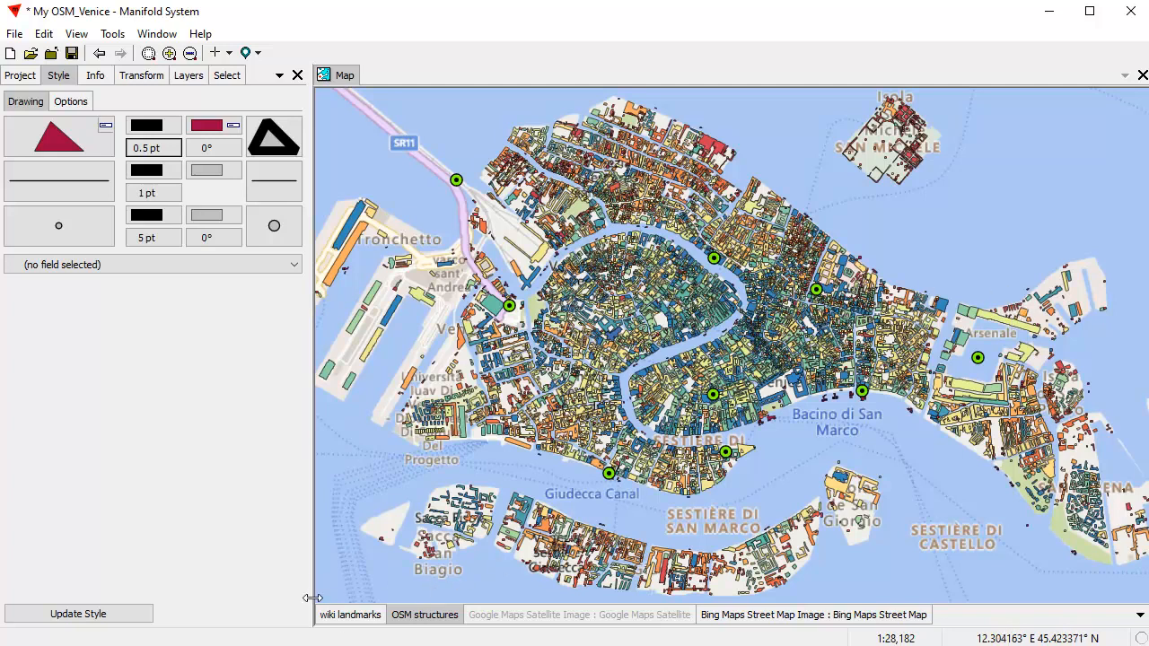
left_click(341, 618)
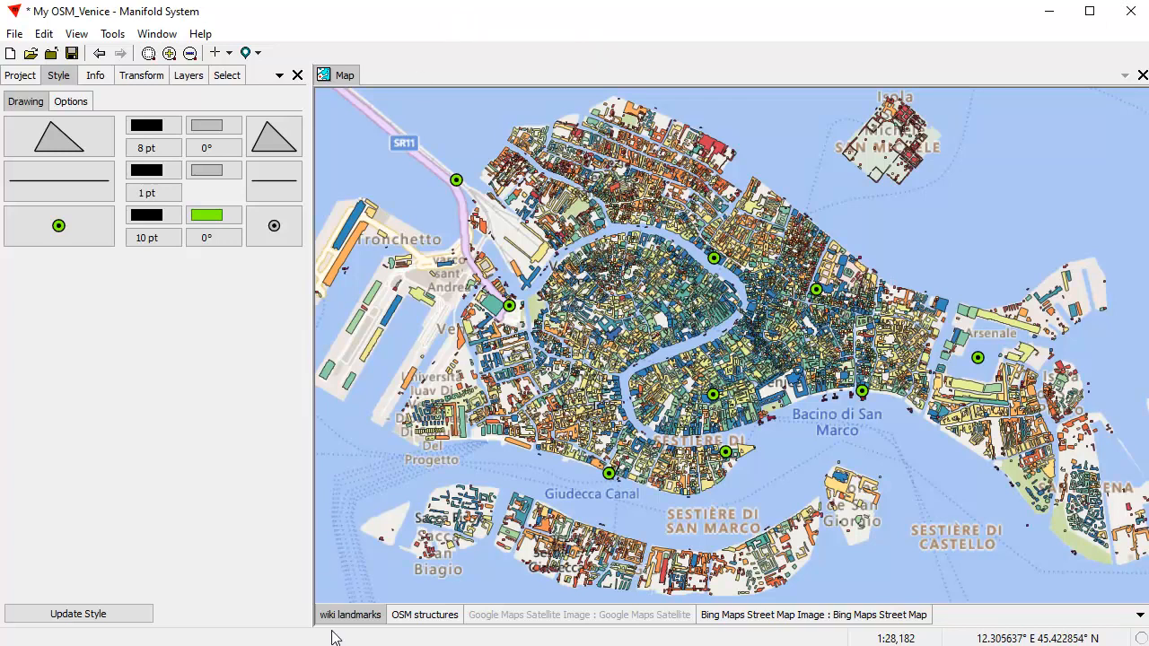
left_click(20, 76)
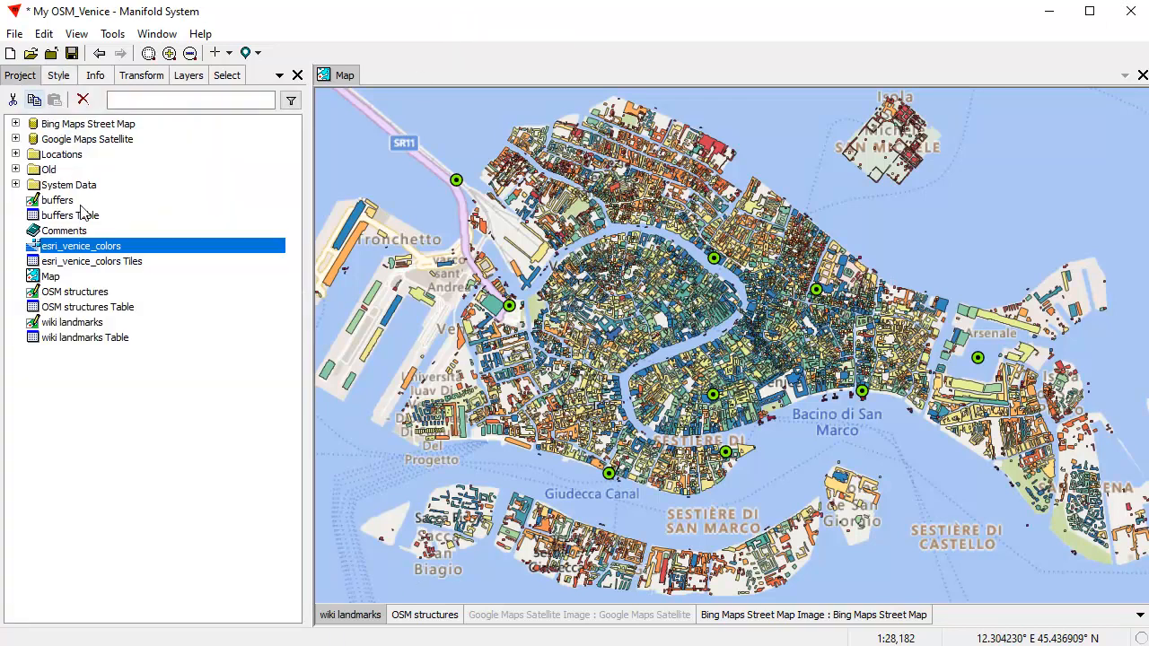
left_click(85, 415)
right_click(63, 323)
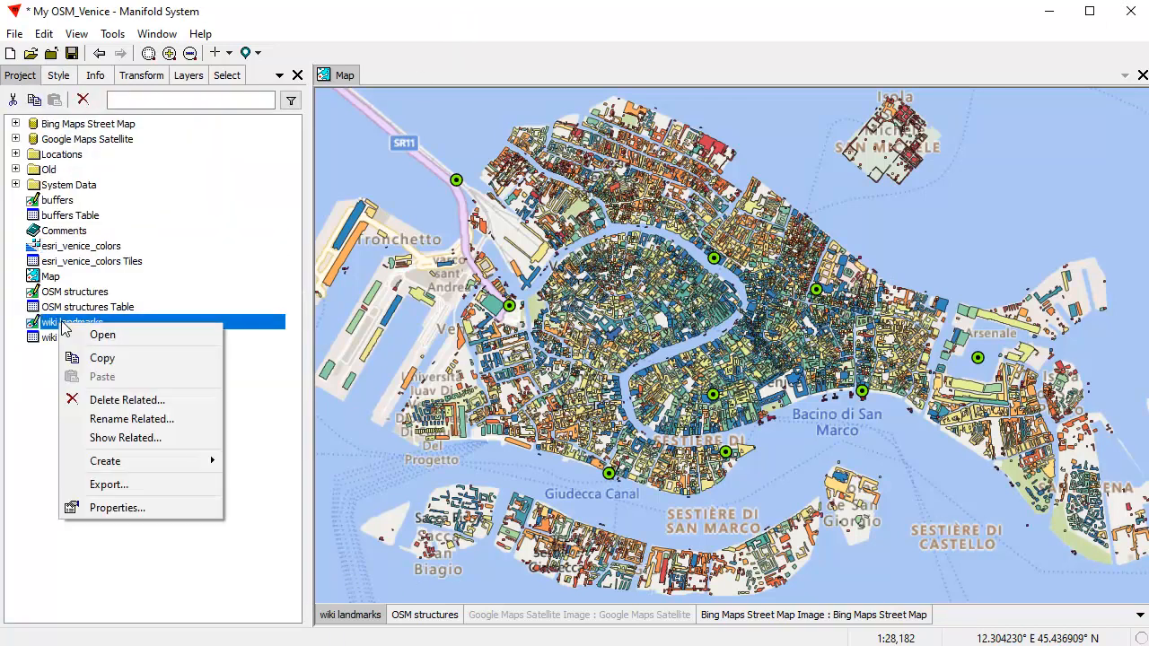
mouse_move(132, 461)
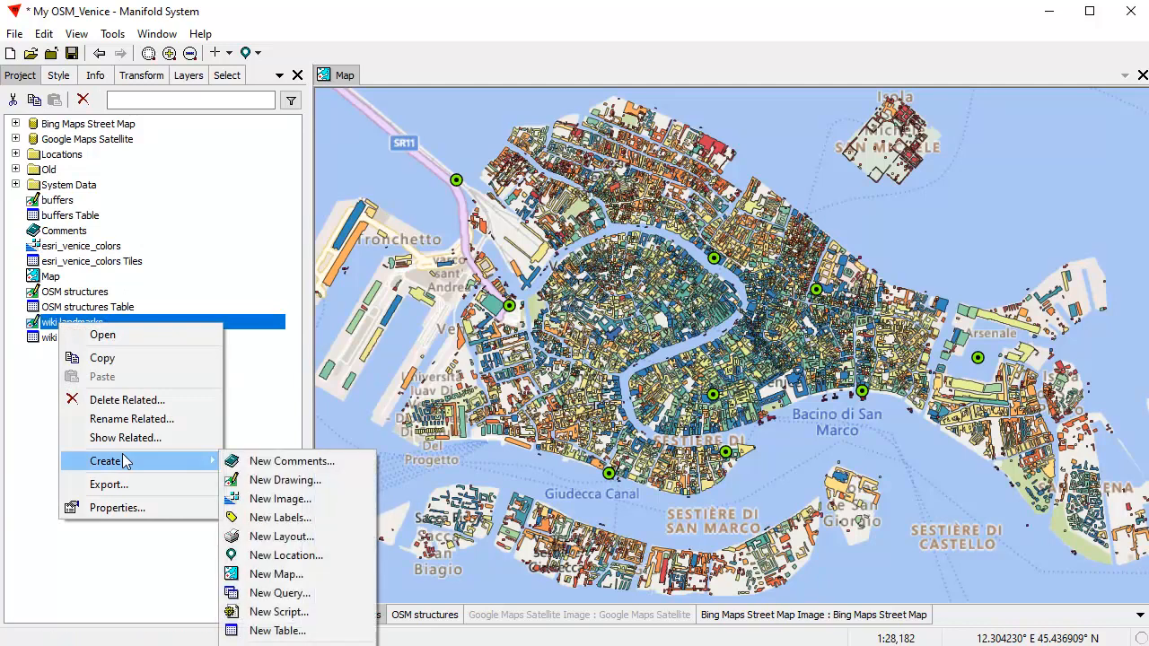
left_click(314, 525)
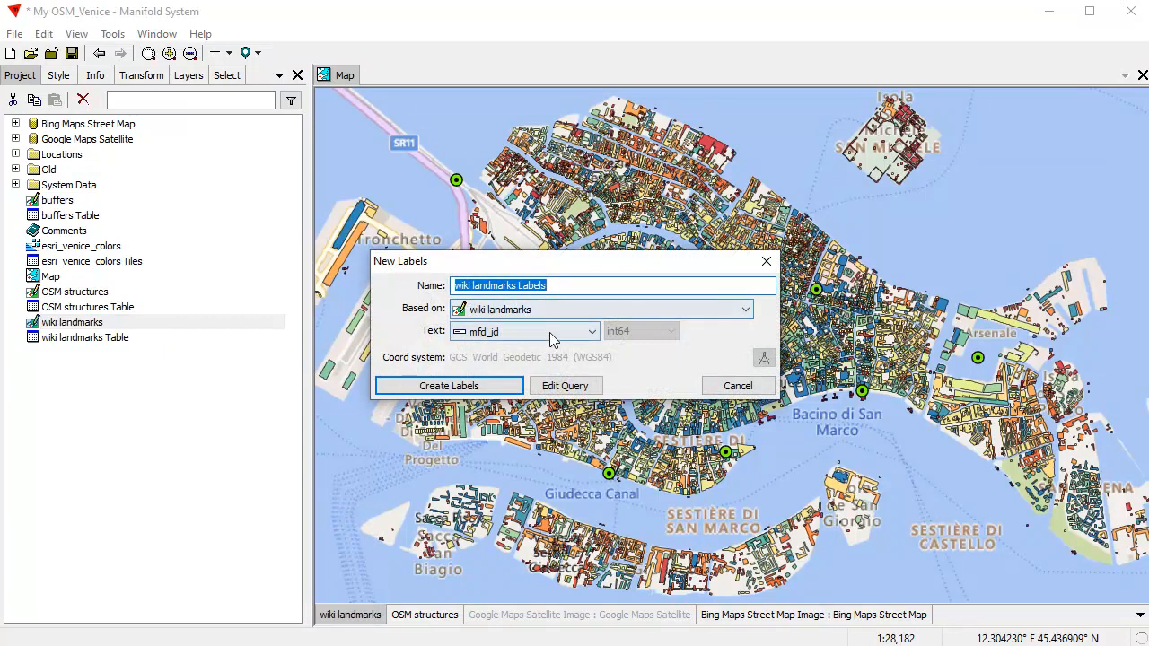
left_click(593, 332)
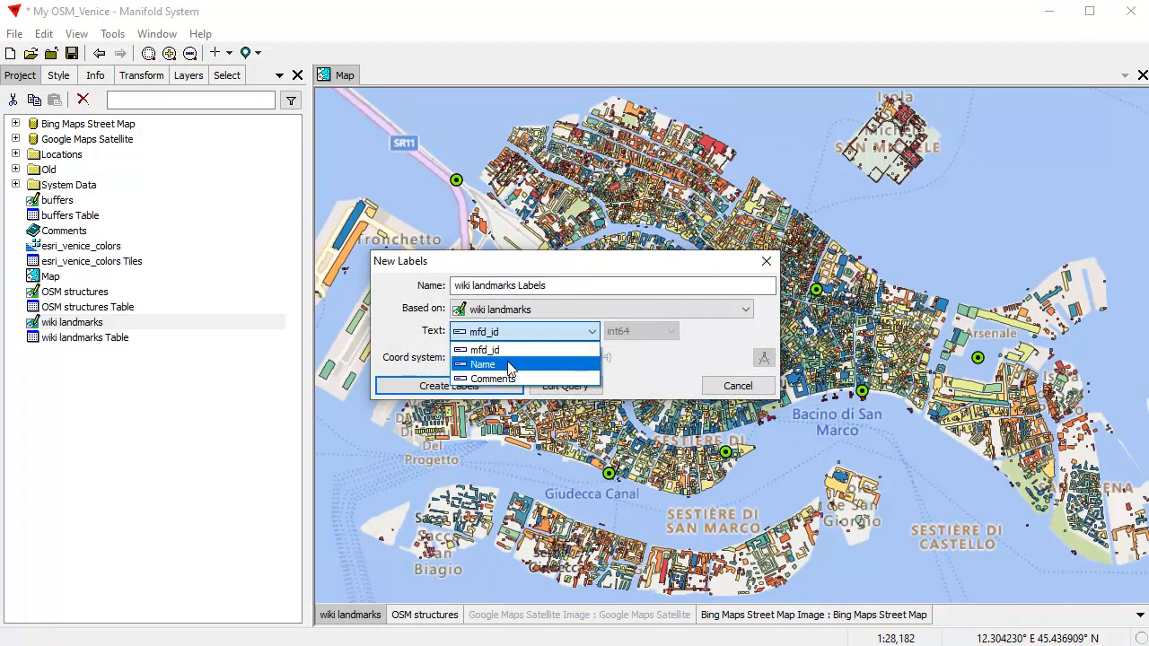
left_click(508, 363)
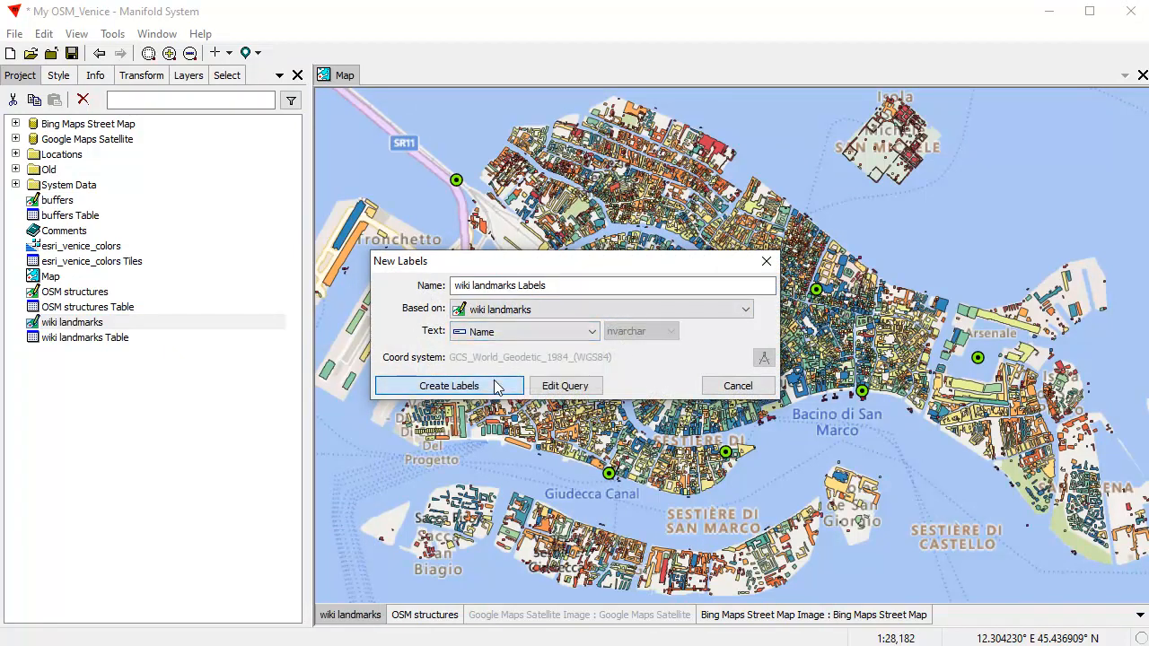
left_click(507, 384)
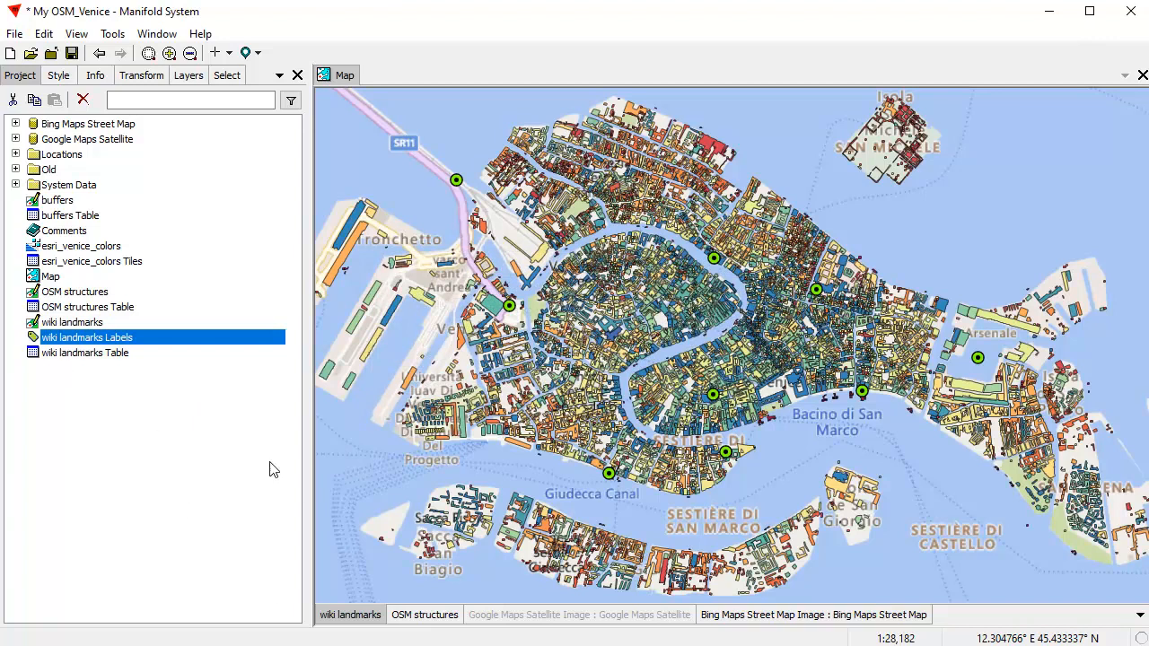
left_click_drag(161, 347, 484, 351)
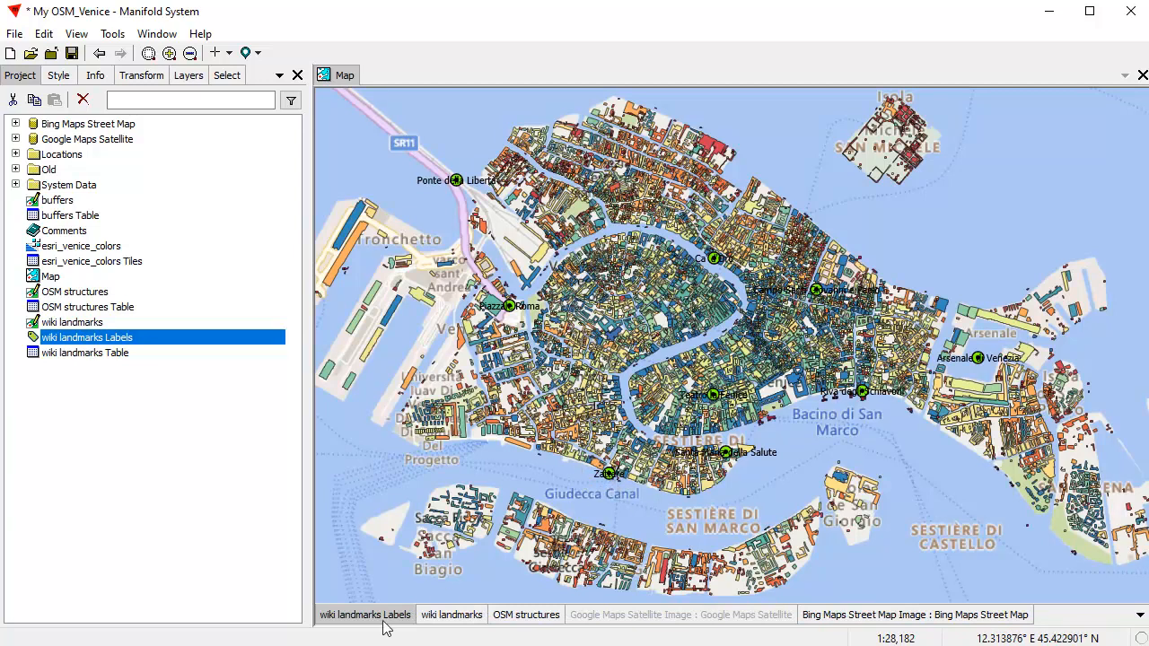
Try the Banner (White) style on the wiki landmarks labels, and switch them to the Physical Region style.
left_click(61, 76)
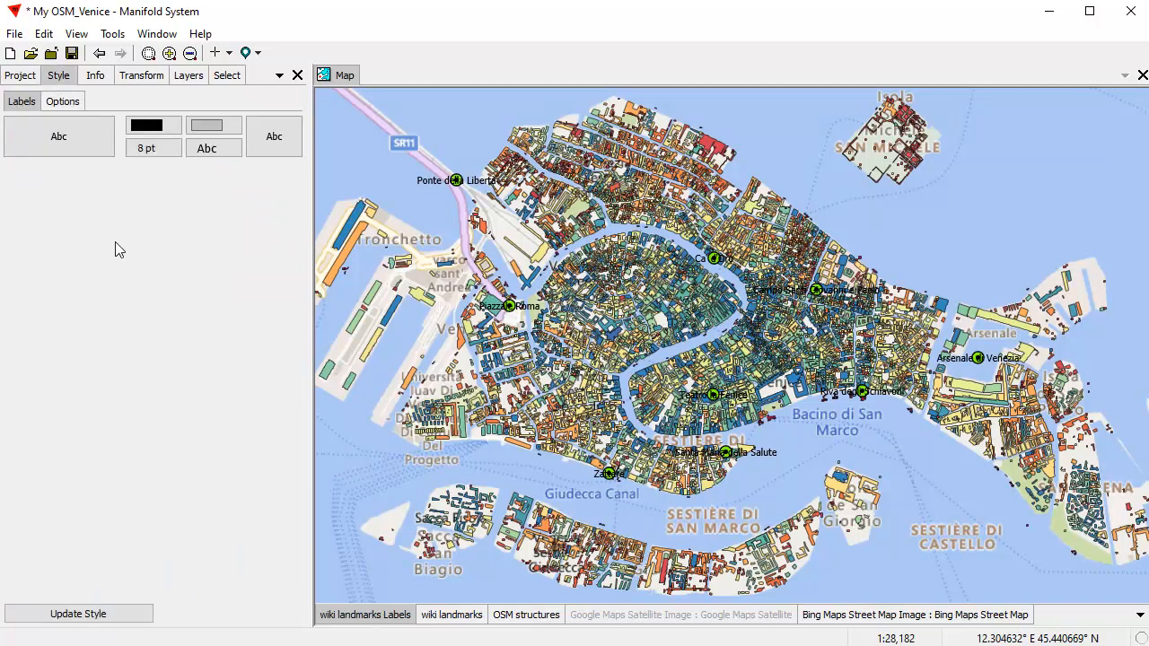
left_click(80, 147)
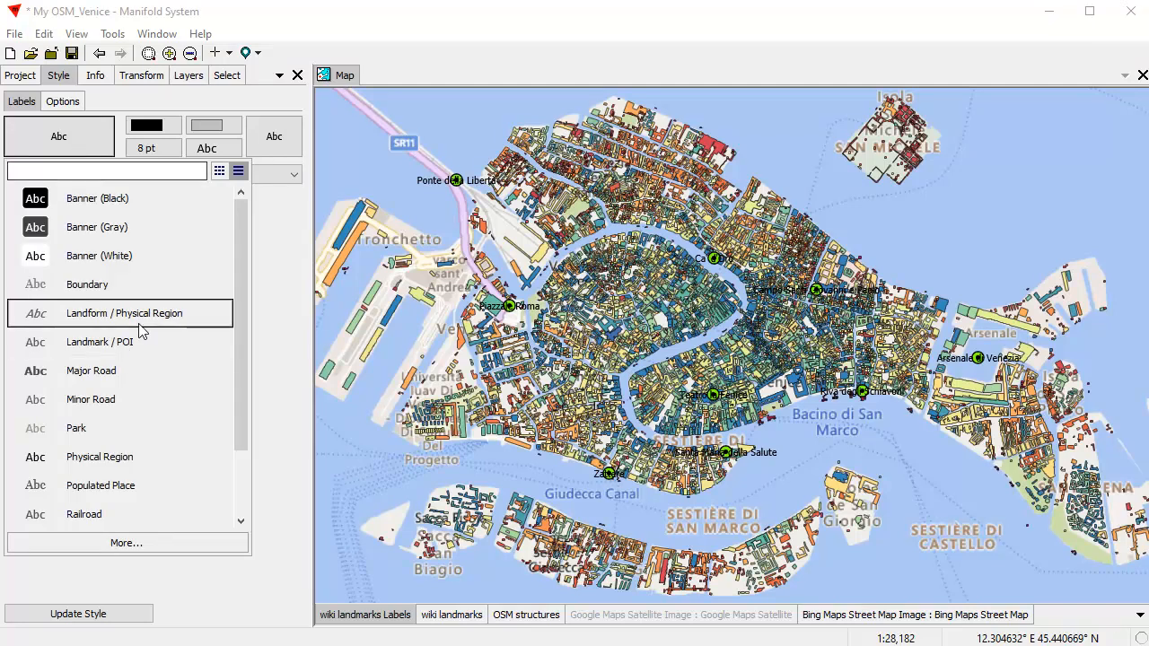
left_click(124, 257)
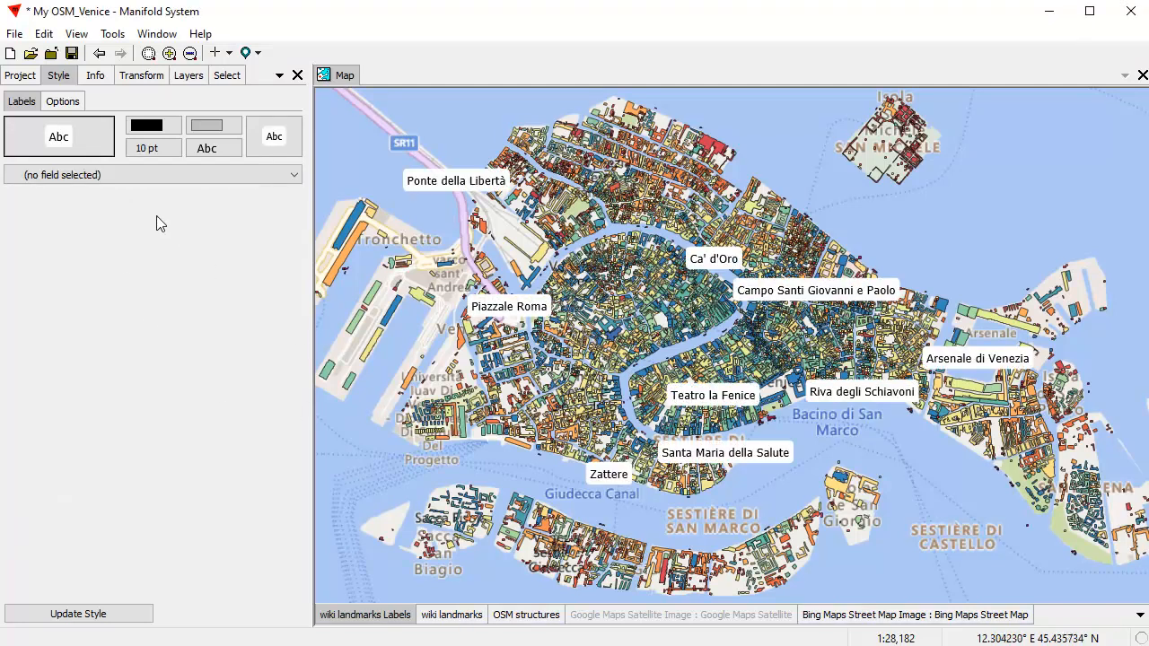
left_click(89, 149)
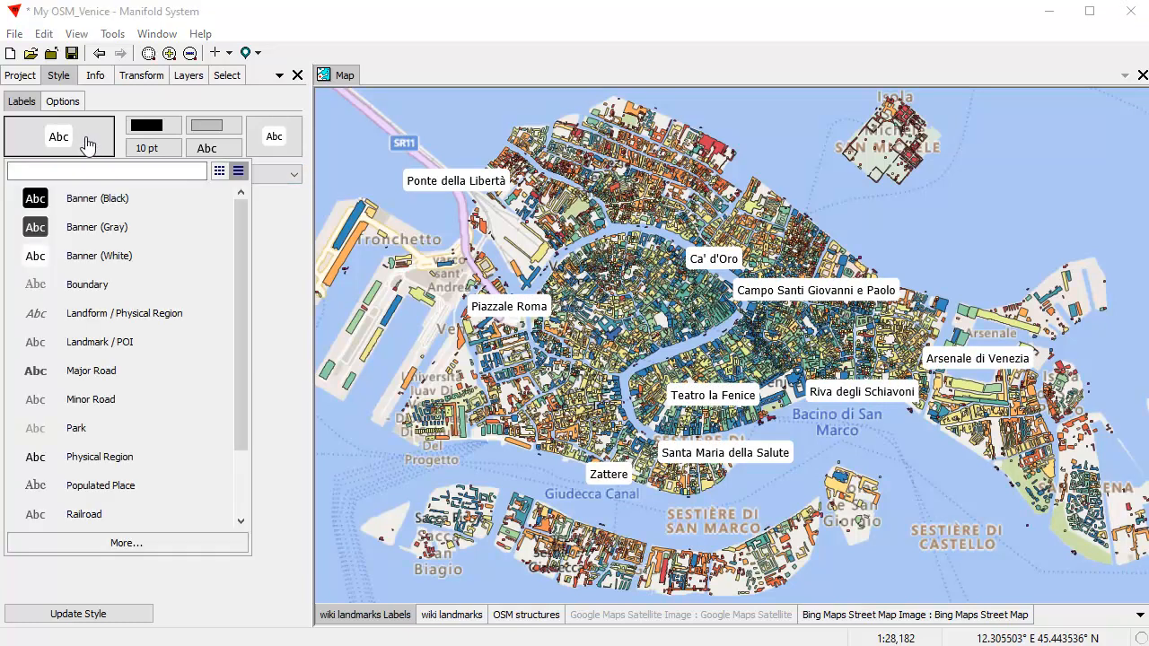
left_click(117, 460)
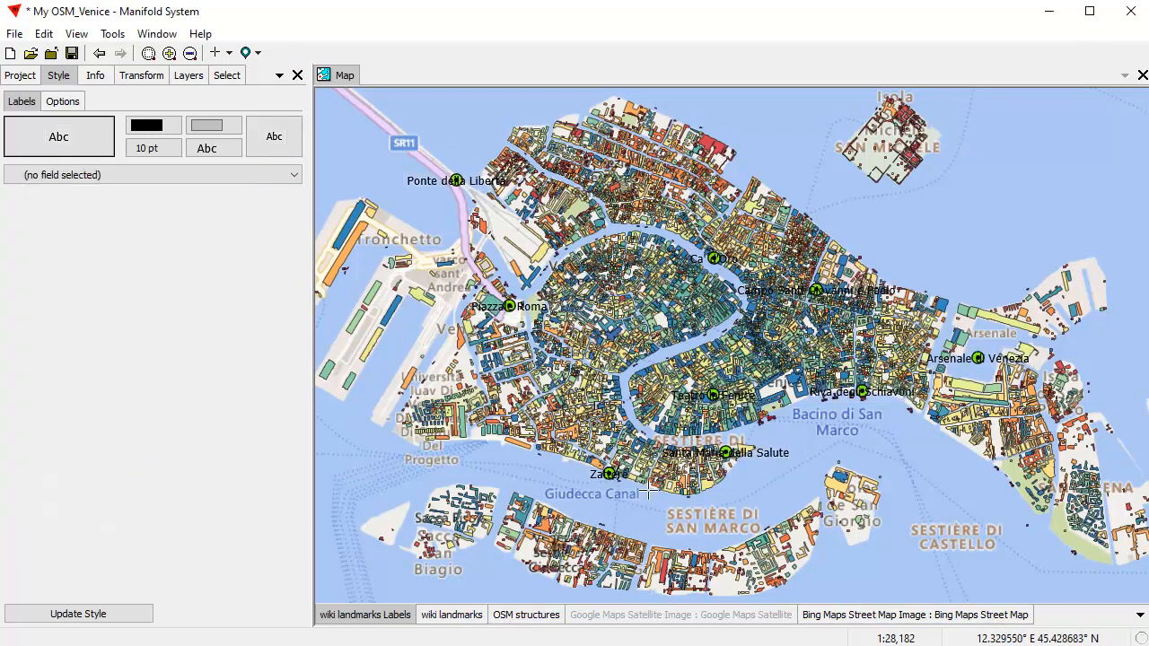
Give the wiki landmarks labels a white halo with 1.5 padding.
left_click(96, 145)
left_click(152, 542)
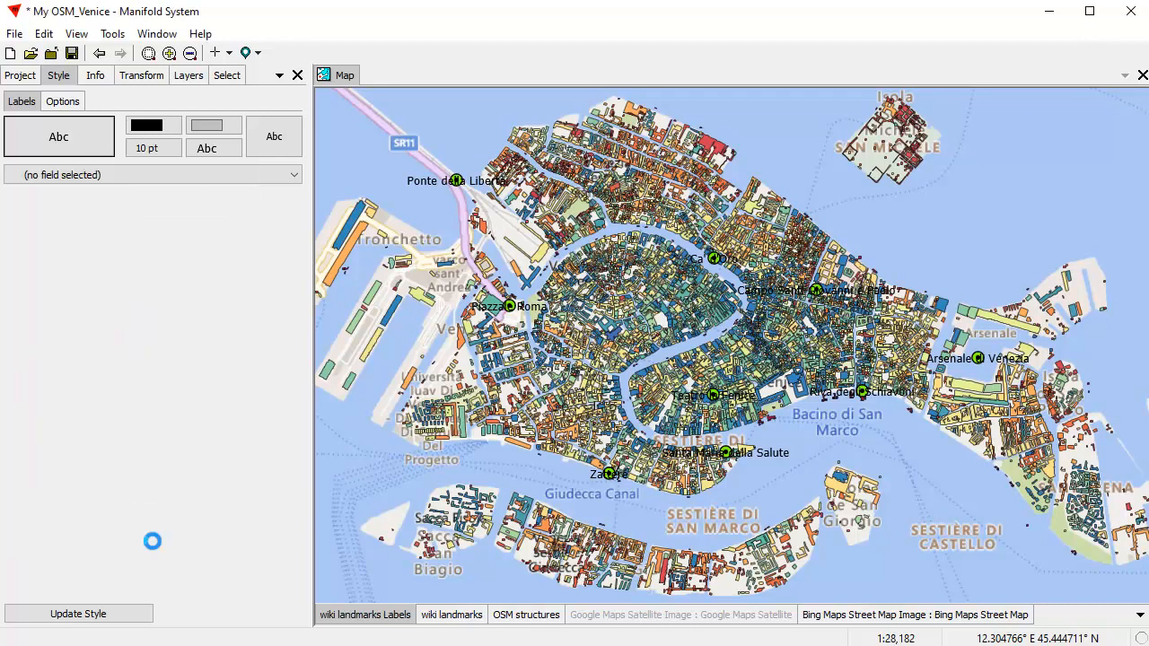
left_click_drag(604, 112, 552, 108)
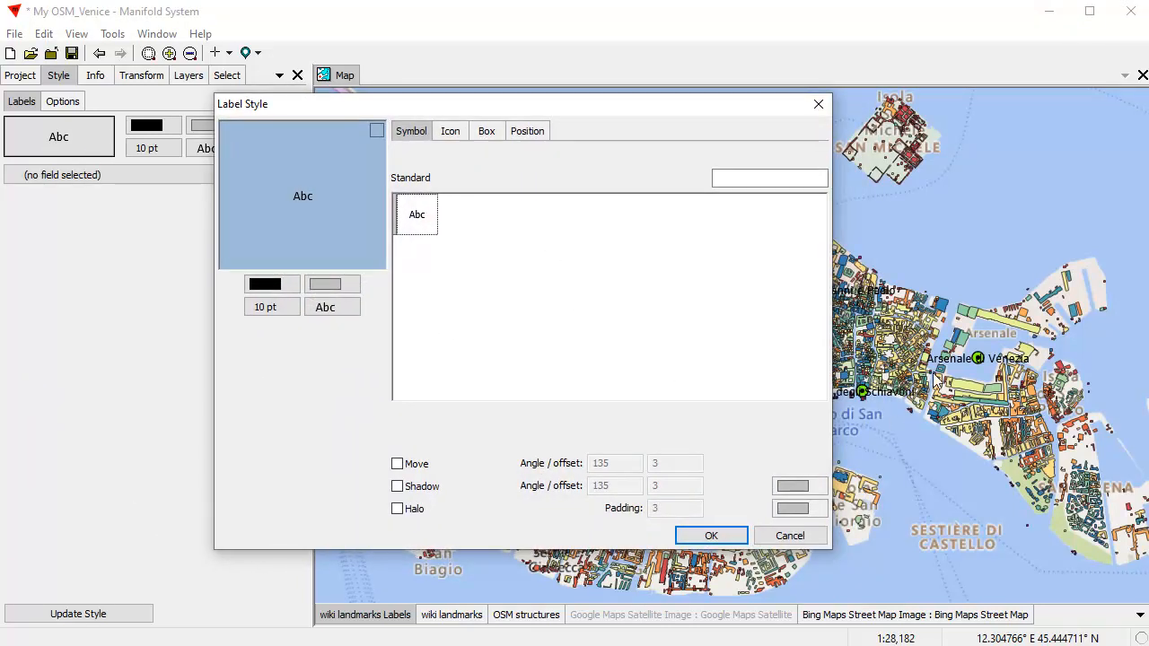
left_click(396, 509)
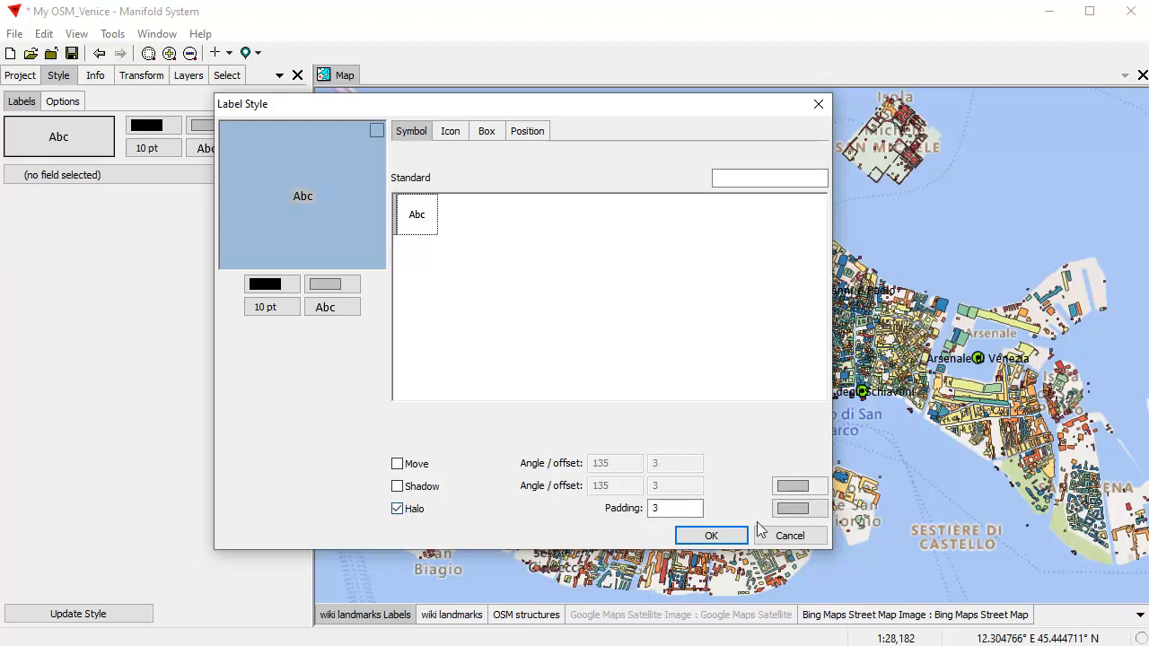
left_click(793, 508)
left_click(838, 541)
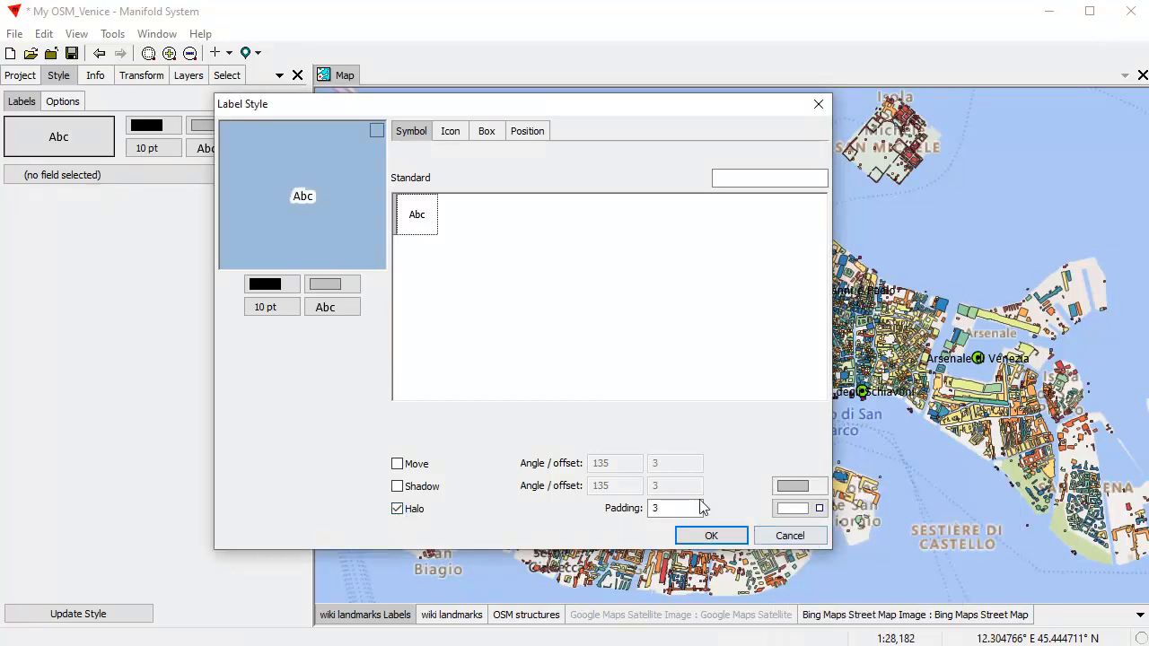
double_click(674, 508)
type("1.5")
Offset the landmark labels at angle 135 by 3 and set their size to 9 pt.
left_click(398, 463)
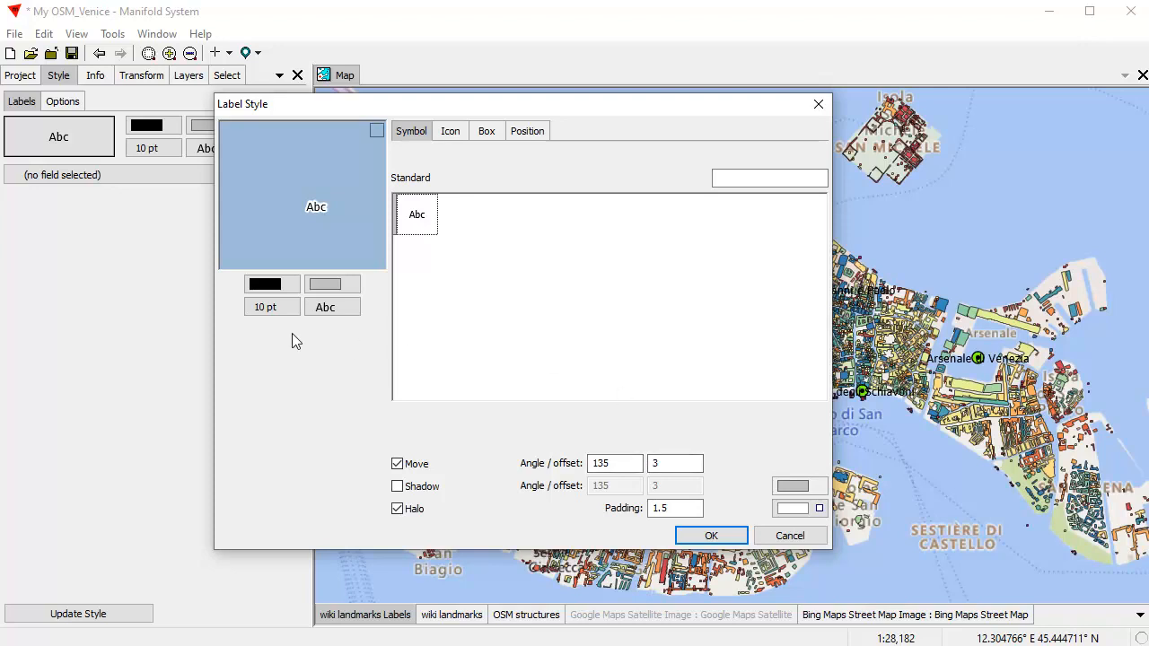
left_click(268, 309)
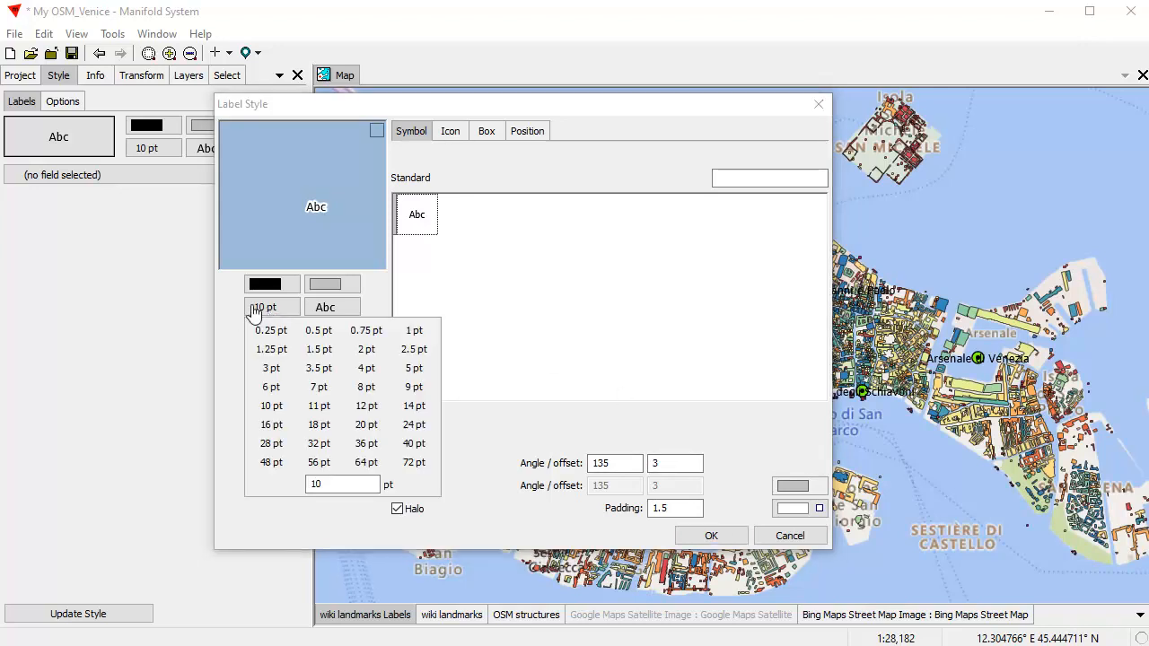
left_click(413, 388)
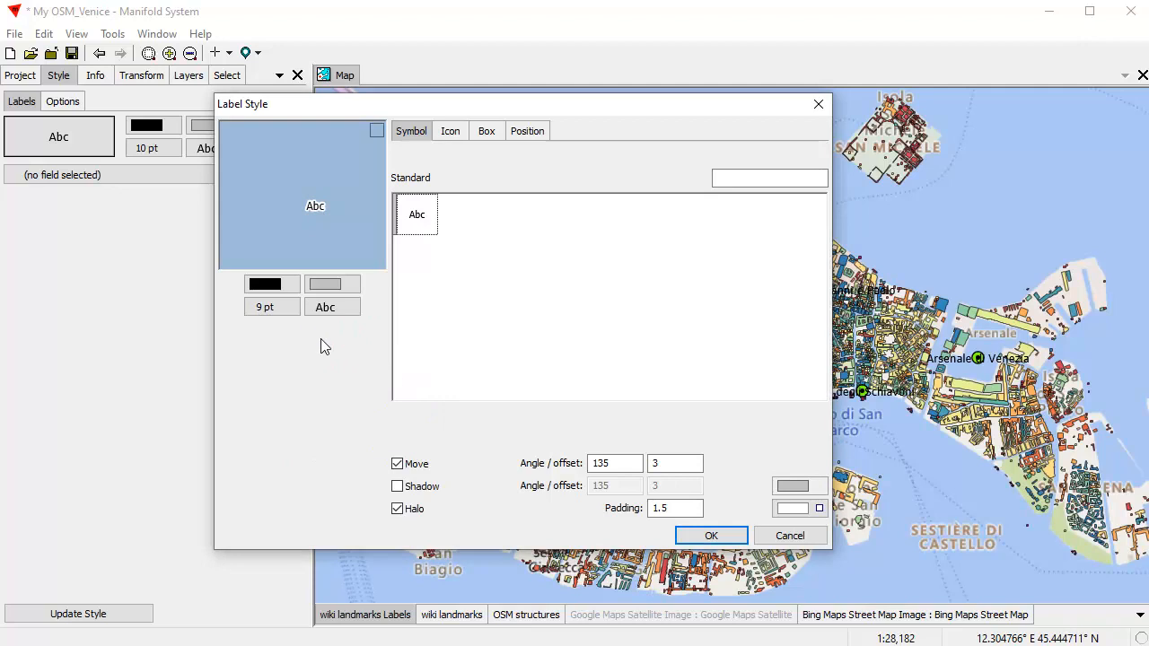
Set the landmark label font to Nunito Sans Semi Bold and apply the label style.
left_click(328, 311)
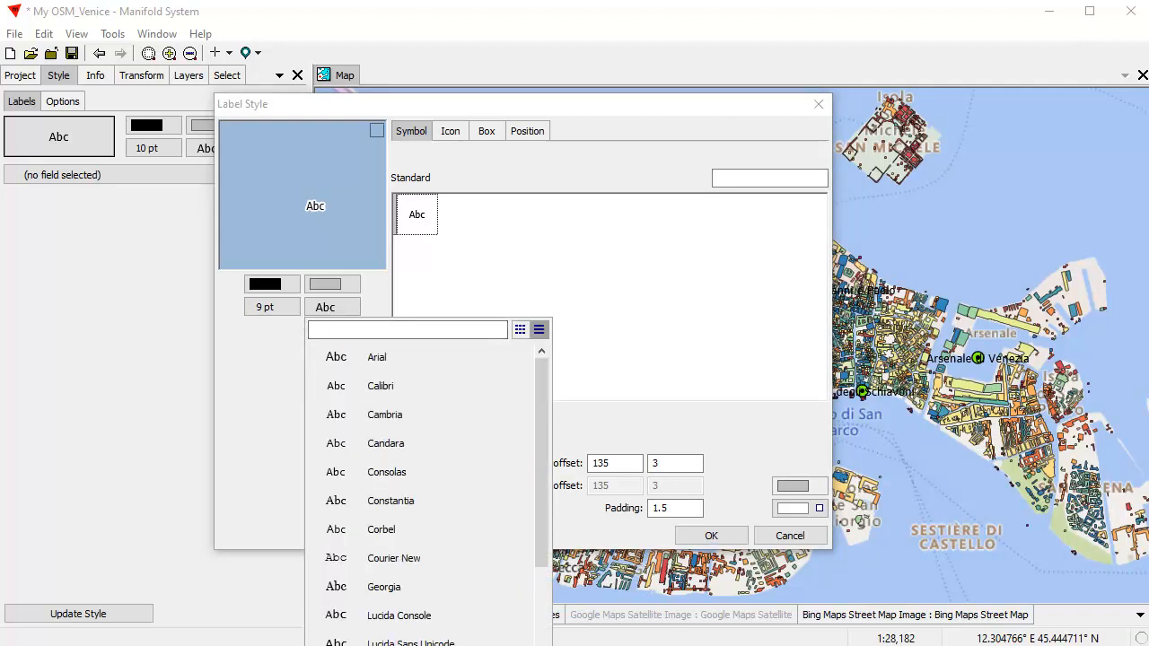
left_click(462, 642)
left_click_drag(469, 219, 588, 183)
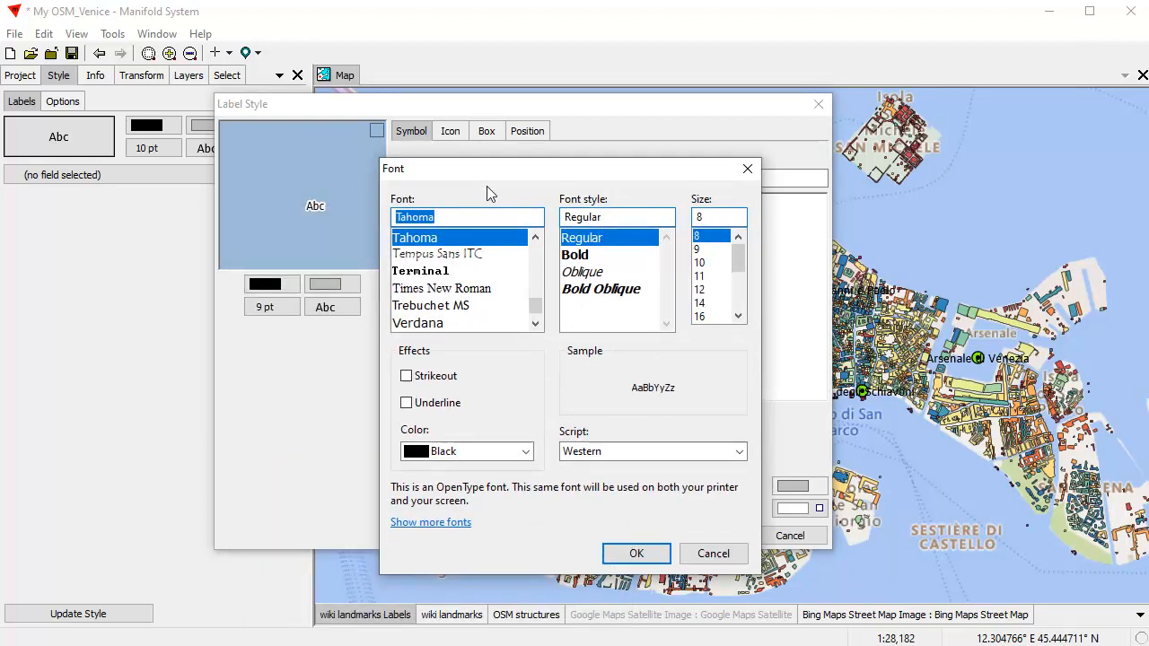
type("nu")
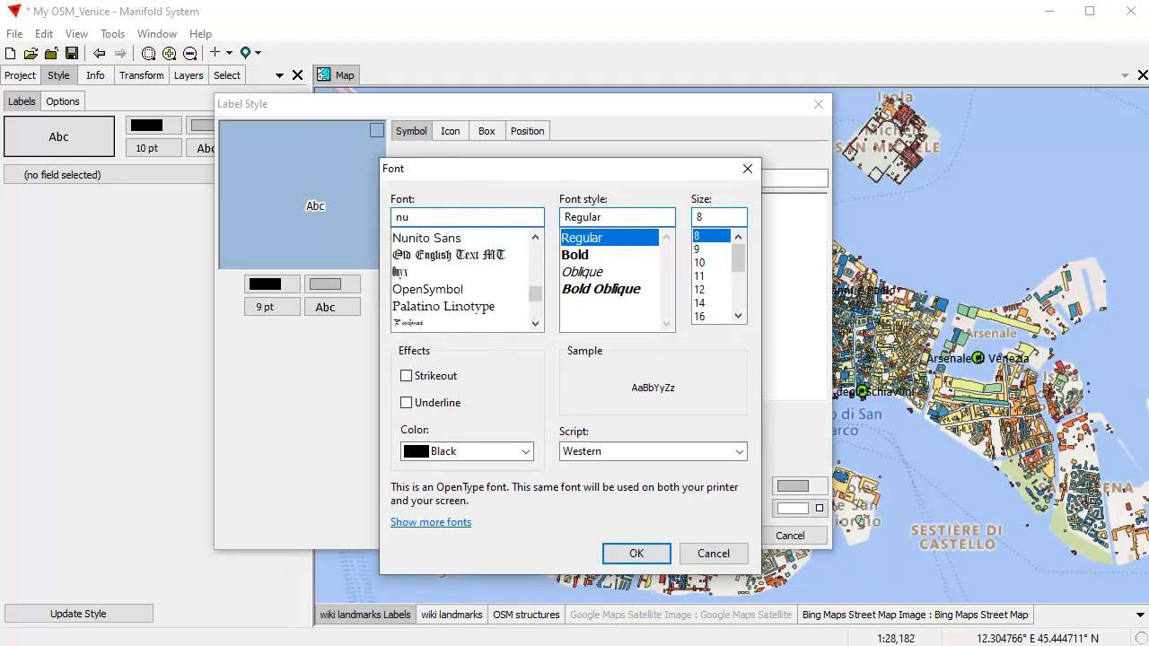
left_click(426, 241)
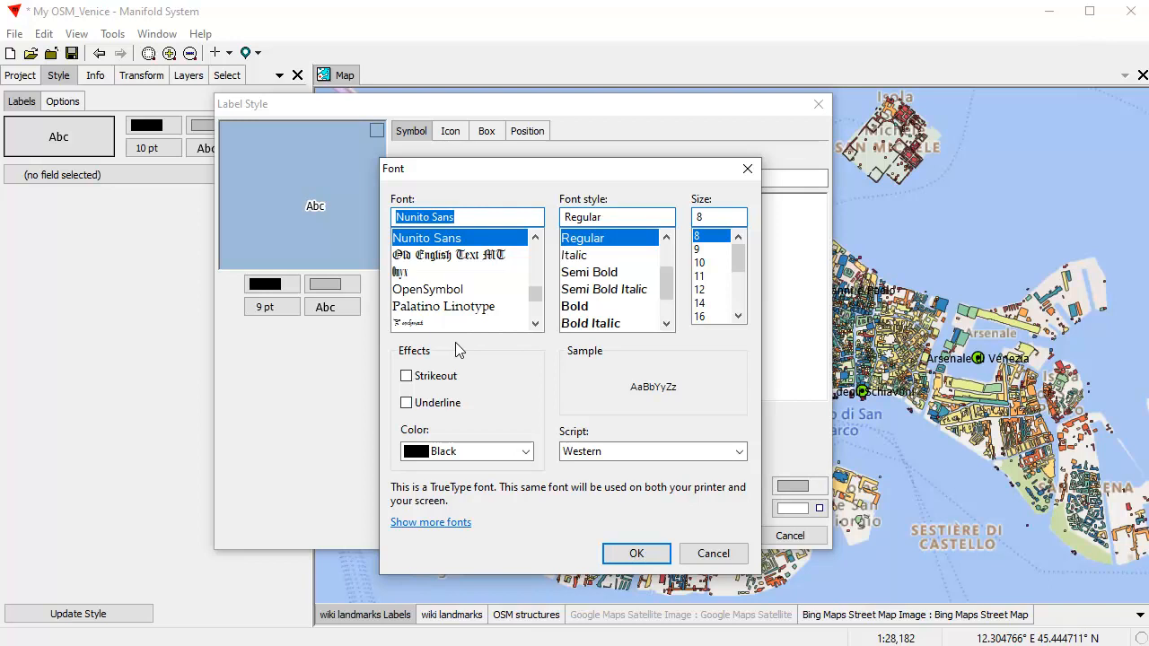
left_click(588, 272)
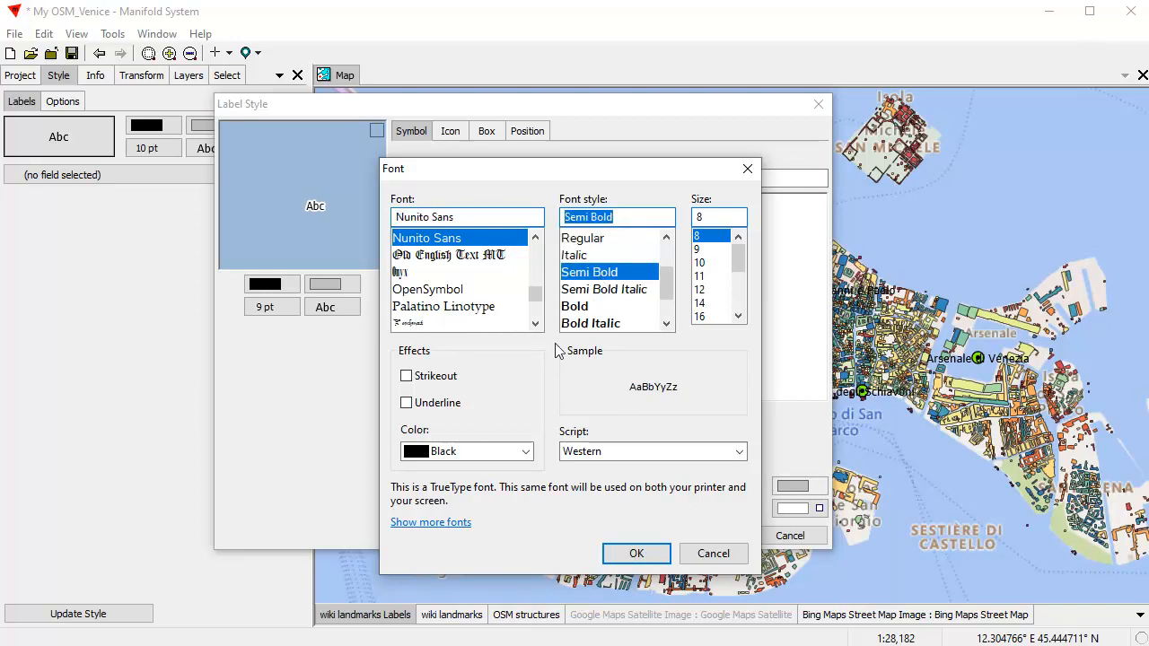
left_click(660, 553)
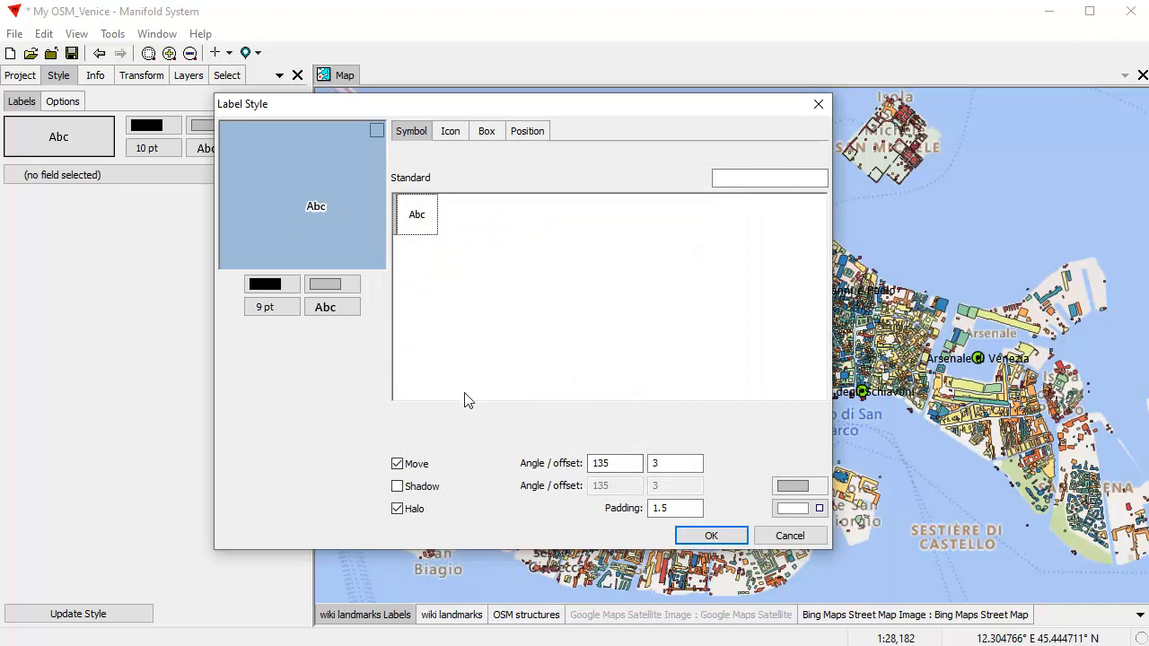
left_click(713, 536)
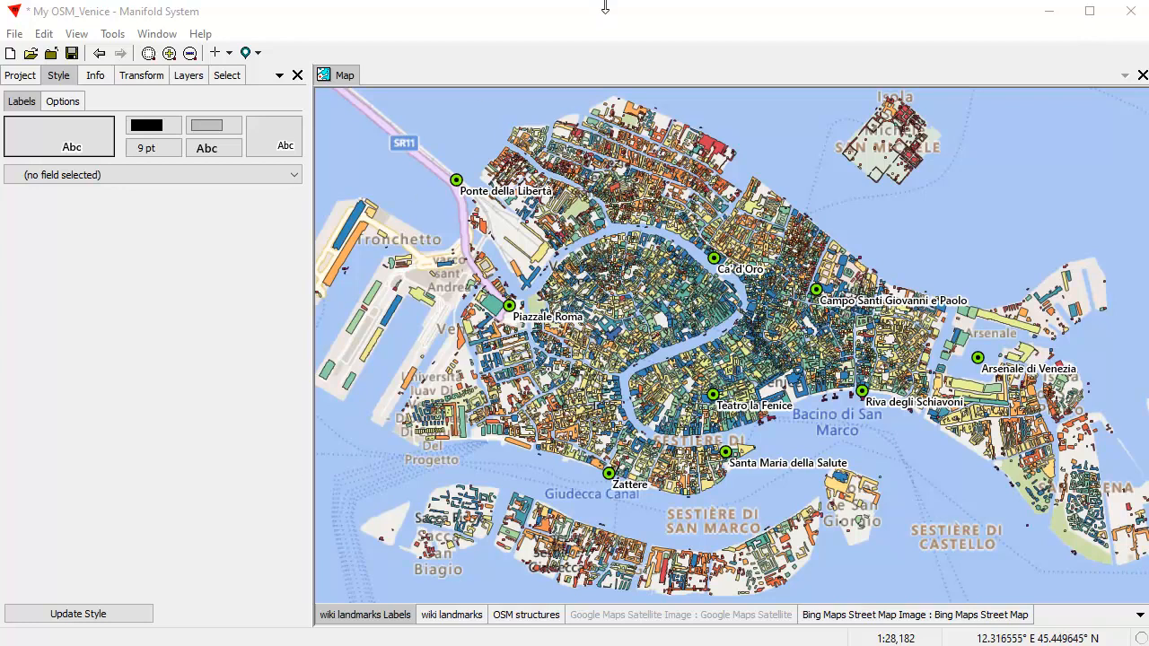
Show the project contents and remove the Google Maps Satellite layer from the map.
left_click(18, 77)
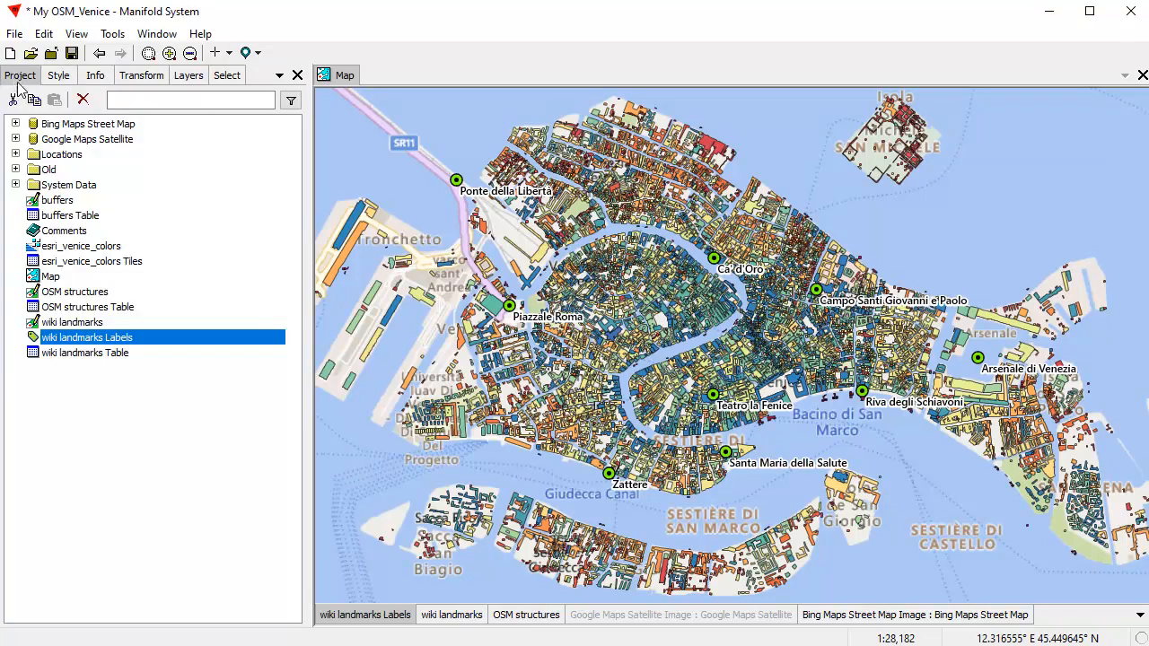
right_click(685, 623)
left_click(713, 643)
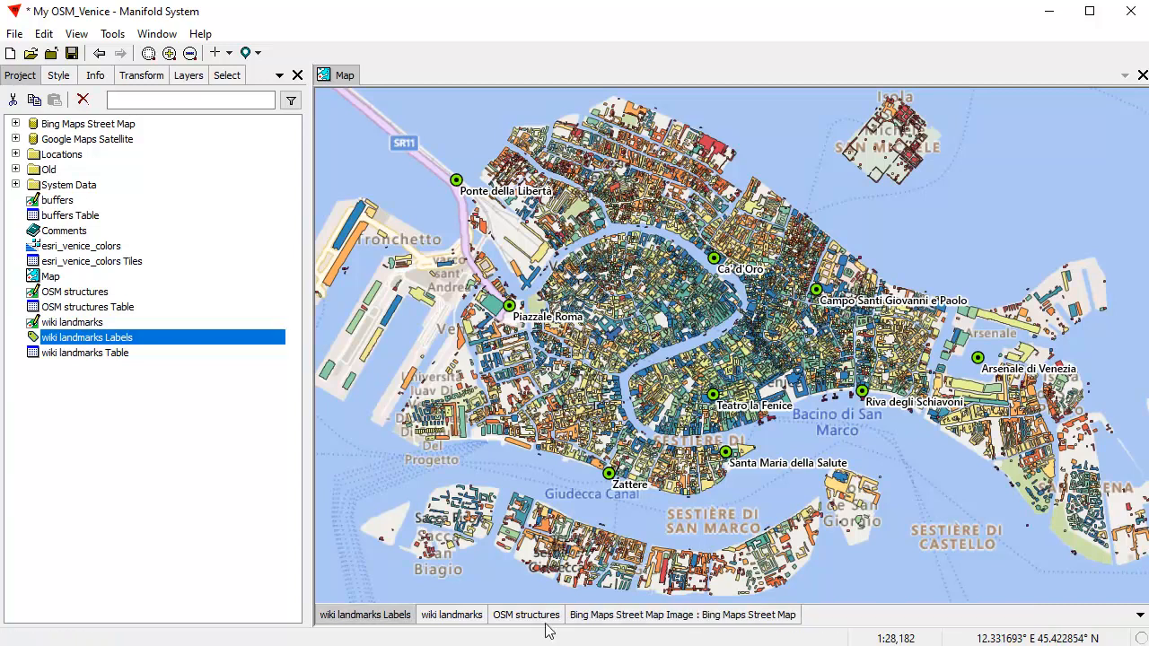
left_click(105, 478)
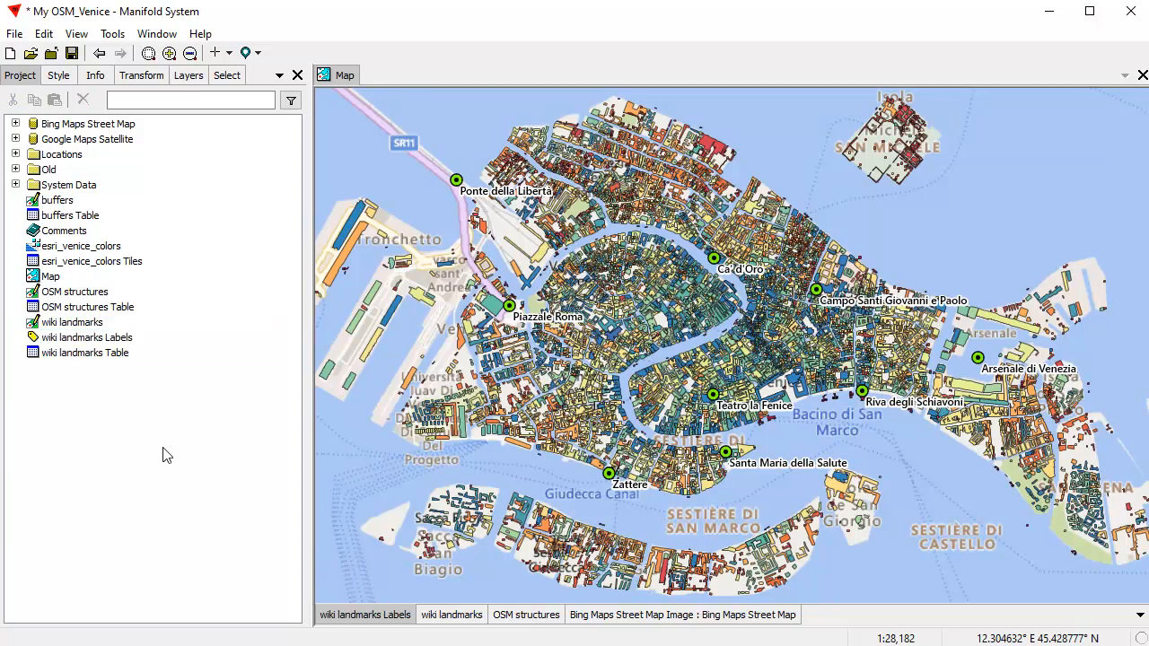
left_click(16, 35)
left_click(44, 232)
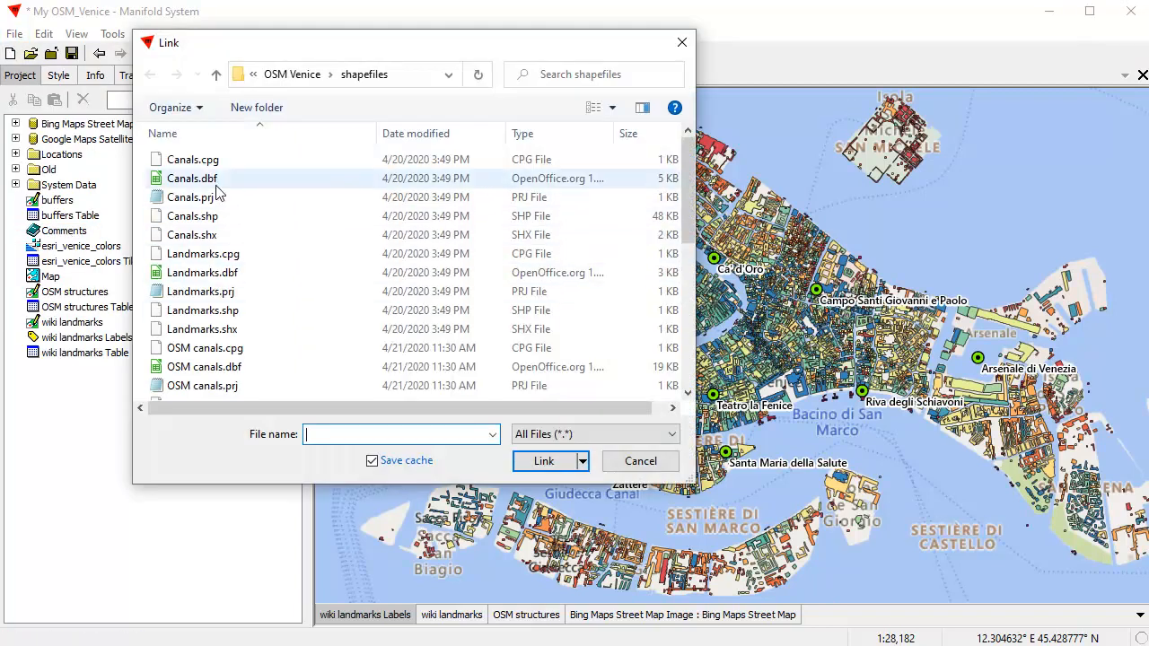
left_click(192, 218)
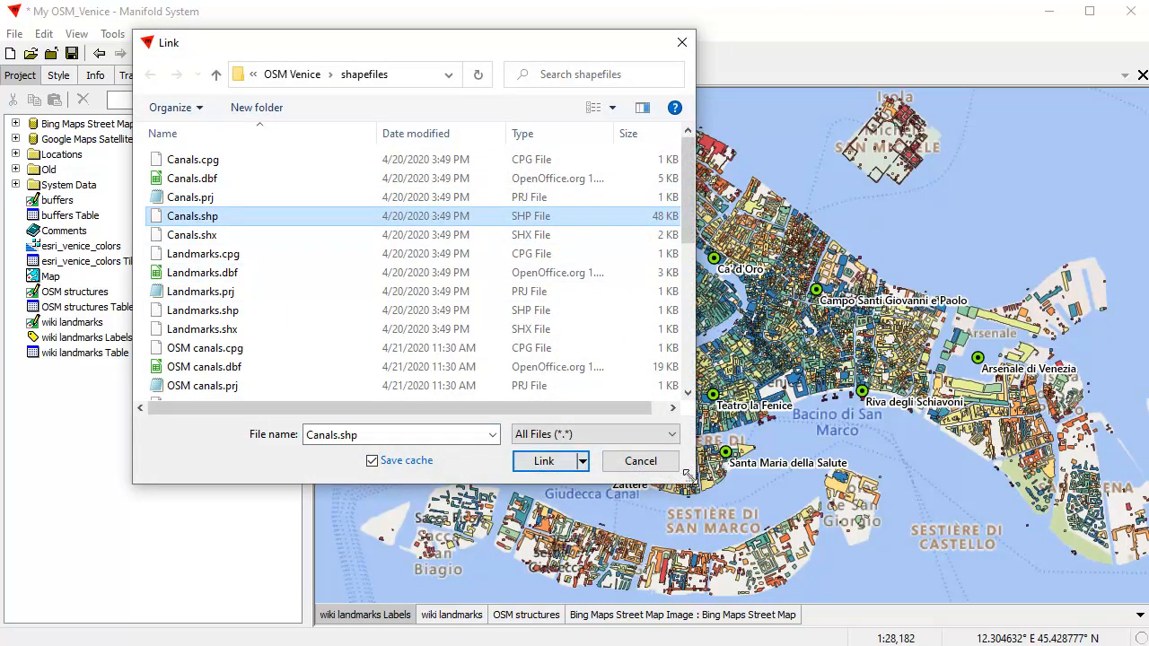
left_click(640, 460)
Switch to File Explorer, link OSM canals.shp from the shapefiles folder into the project, and return to Manifold.
key("alt+Tab")
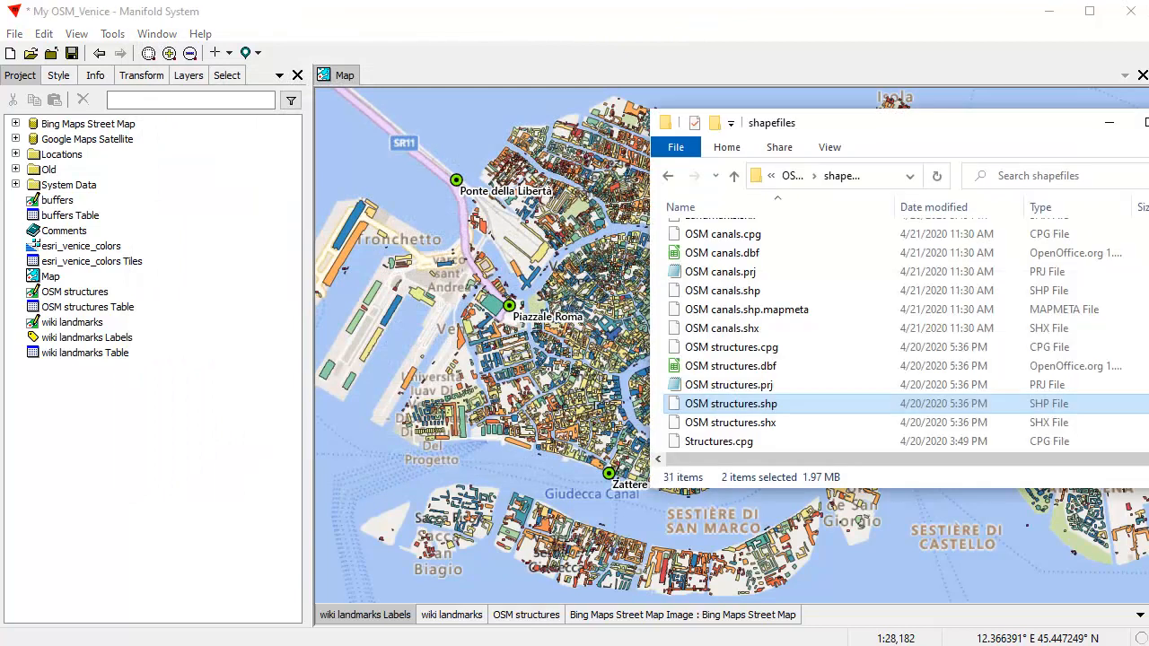
left_click(747, 294)
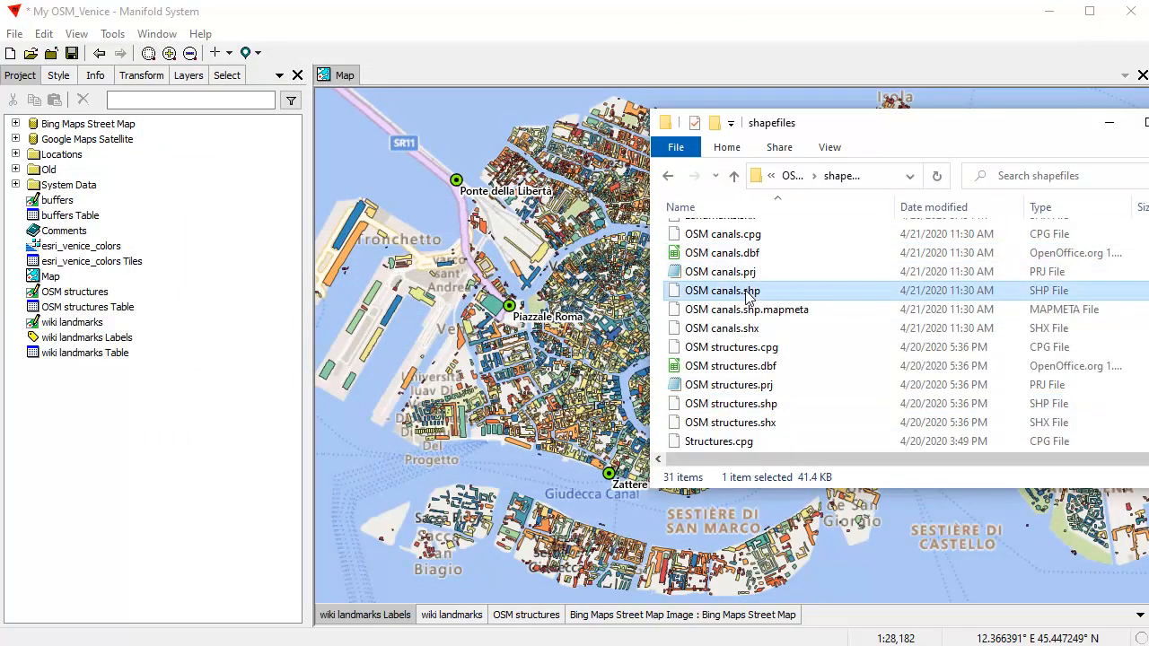
left_click_drag(748, 295, 149, 464)
left_click_drag(149, 467, 149, 468)
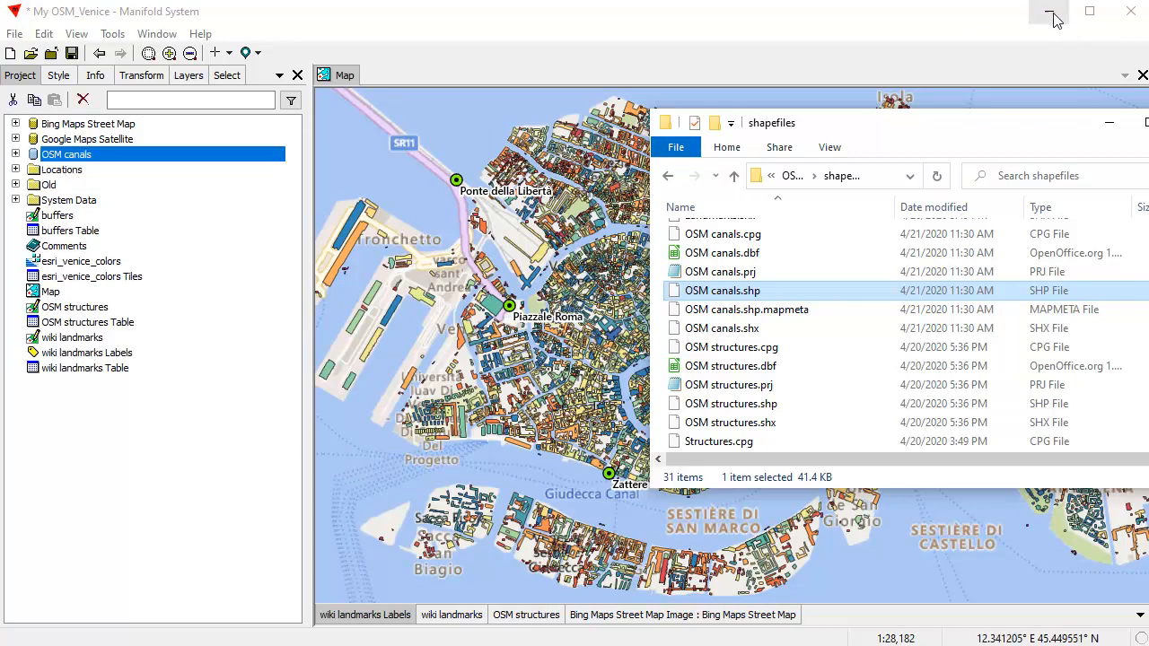
left_click(863, 30)
Add the OSM canals drawing to the map and place its layer between OSM structures and Bing Maps Street Map.
left_click(15, 154)
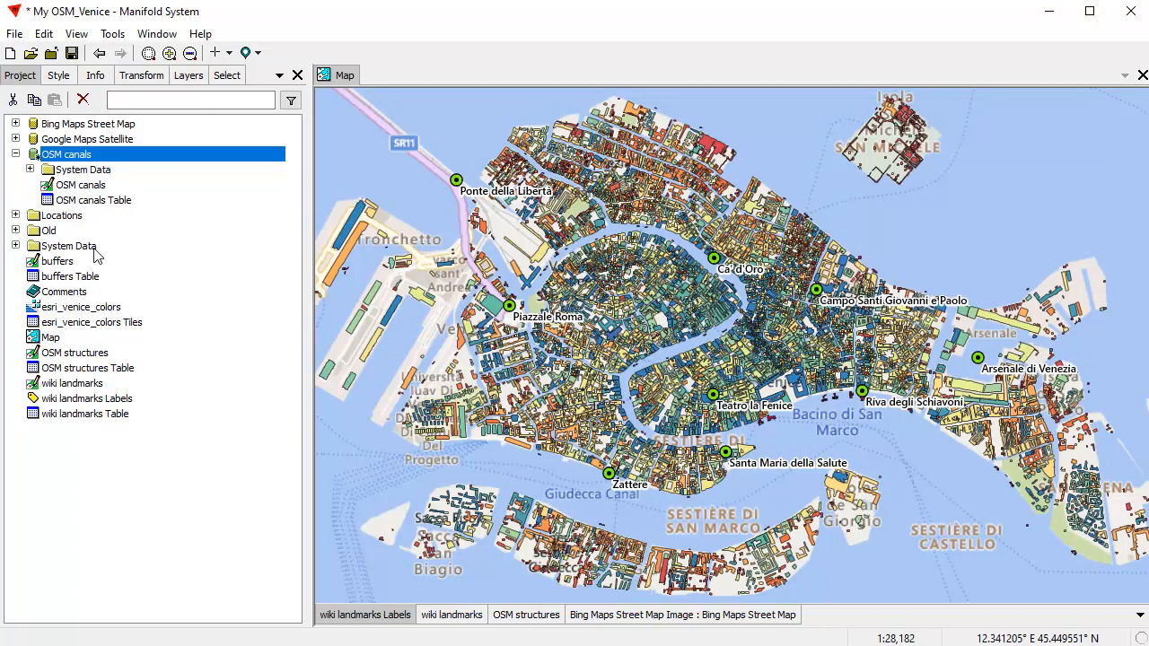
left_click(81, 188)
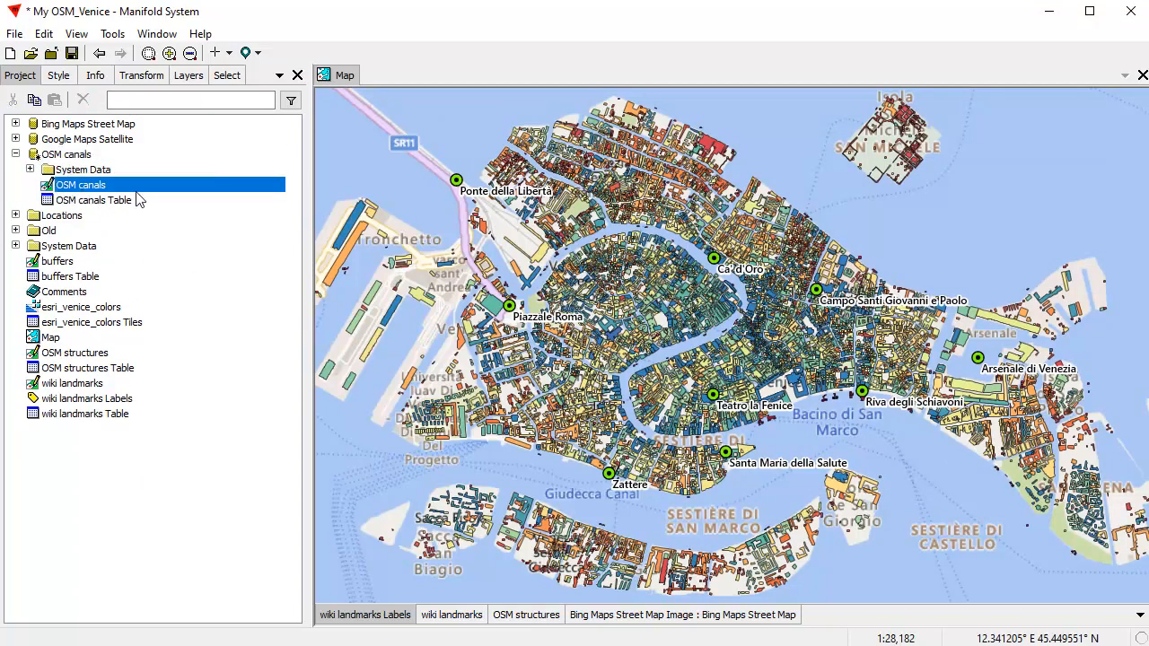
left_click_drag(136, 190, 616, 217)
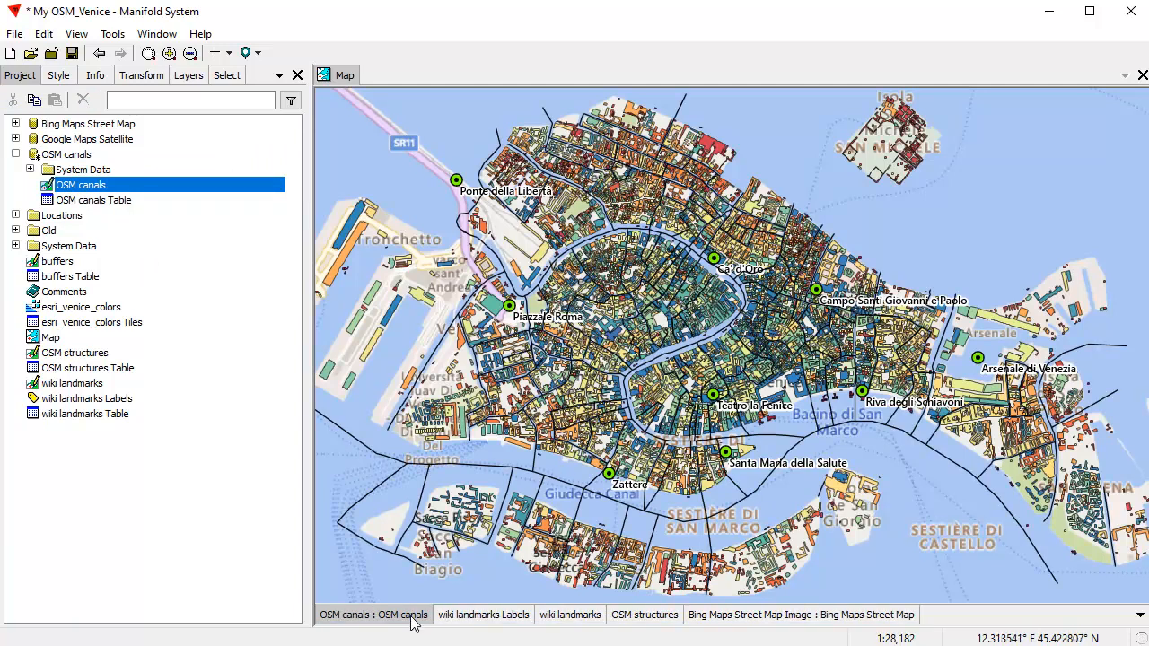
left_click_drag(412, 619, 699, 620)
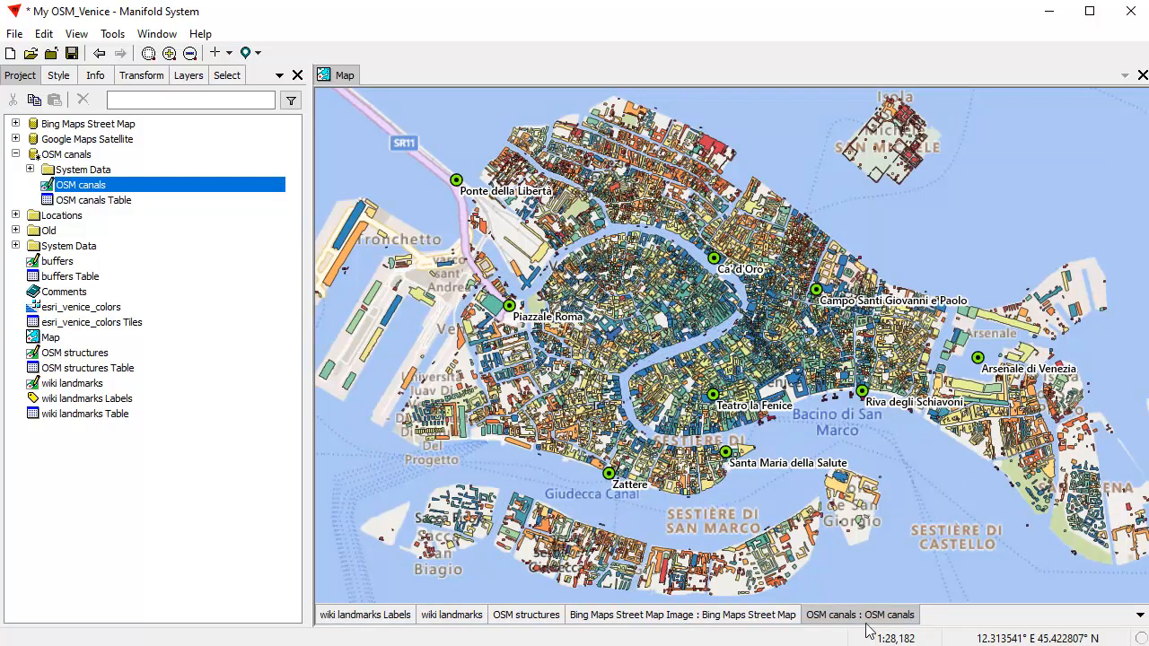
left_click_drag(600, 619, 575, 619)
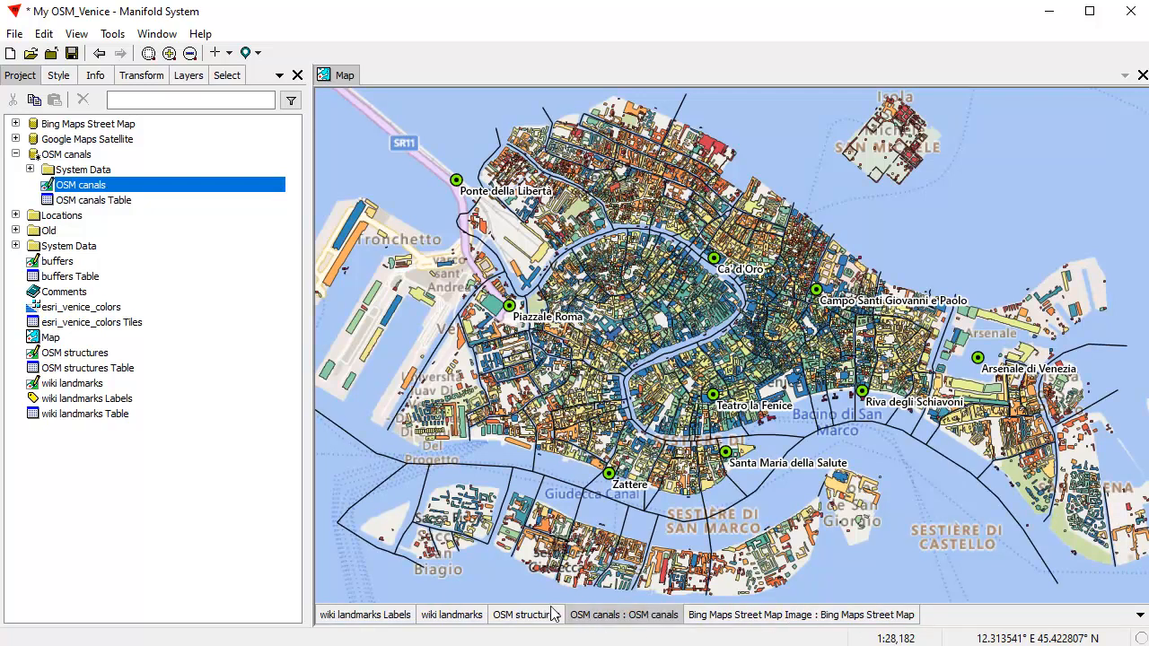
Style the OSM canals lines with a 1.5 pt width and a dark red stroke color.
left_click_drag(674, 273, 815, 366)
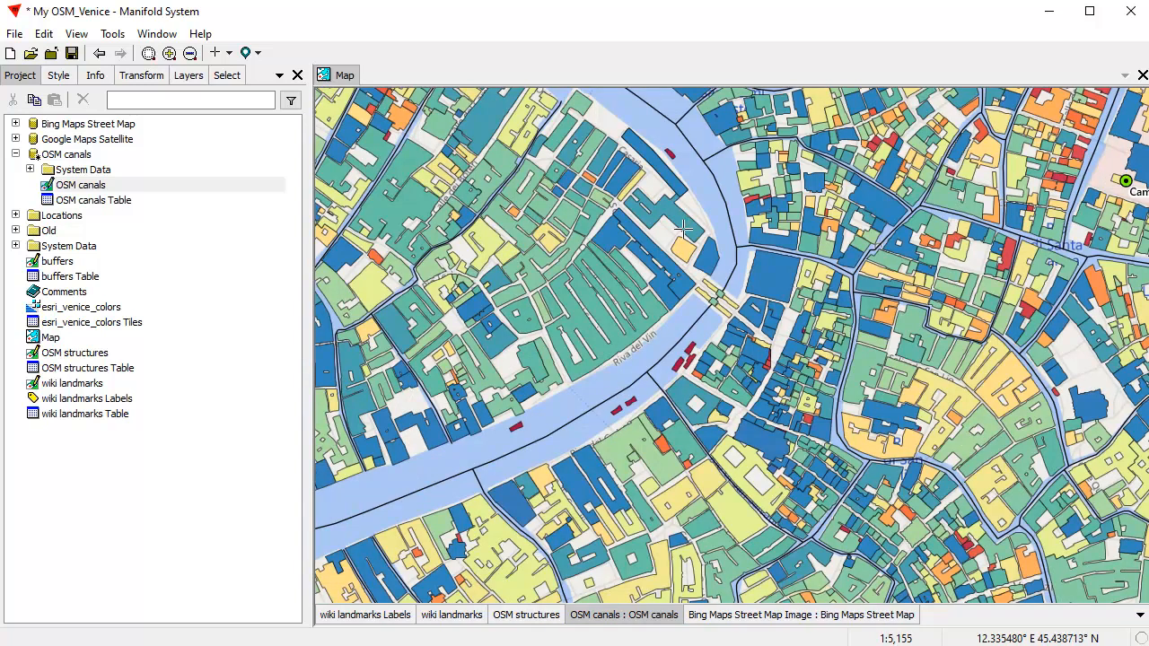
left_click(59, 77)
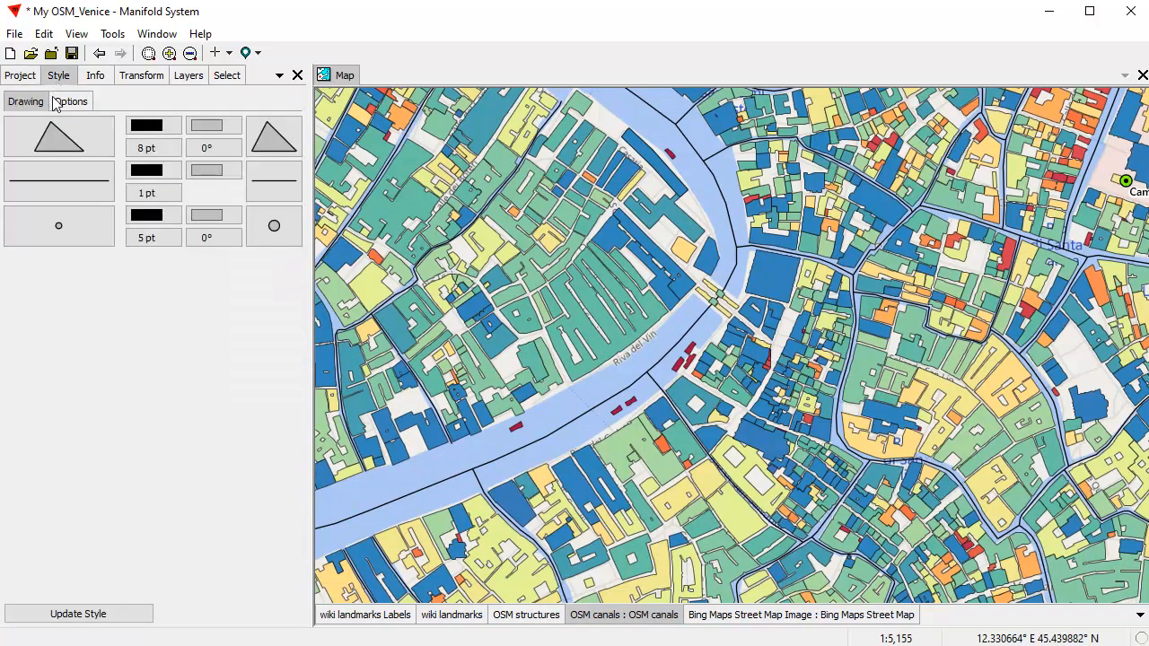
left_click(148, 193)
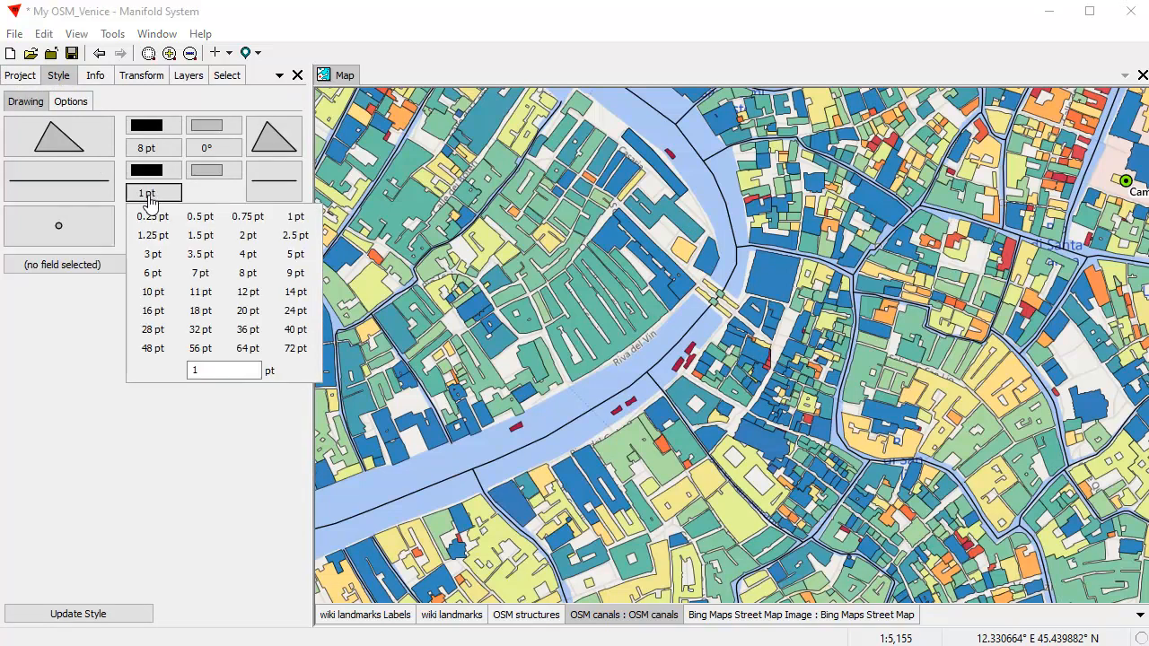
left_click(200, 233)
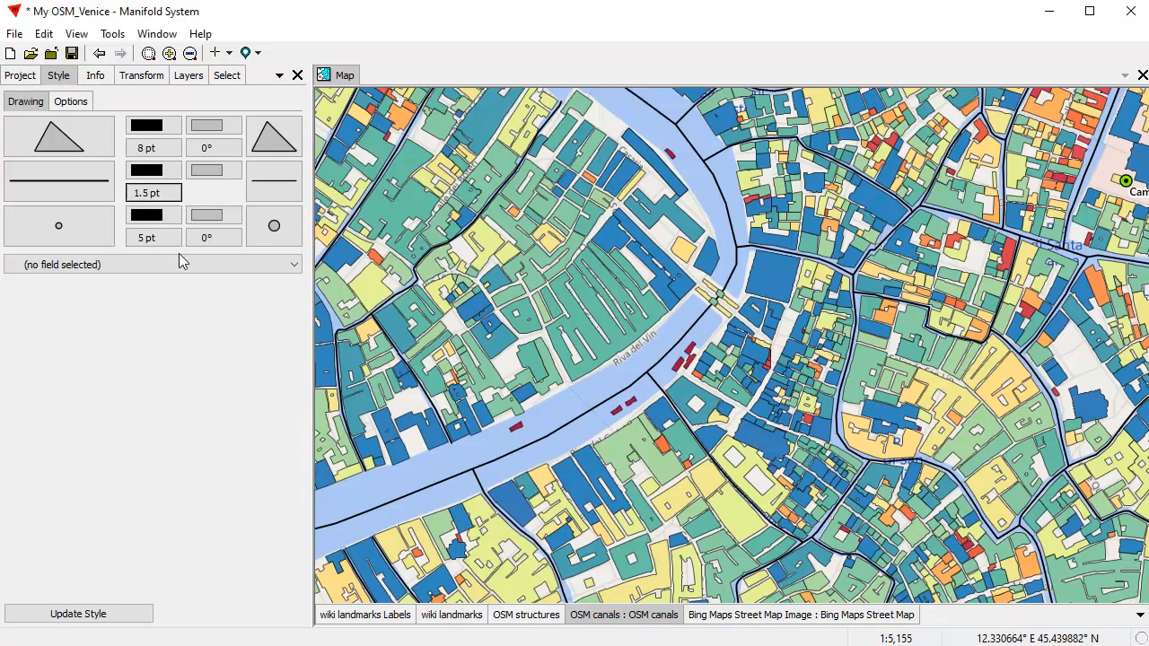
left_click(145, 172)
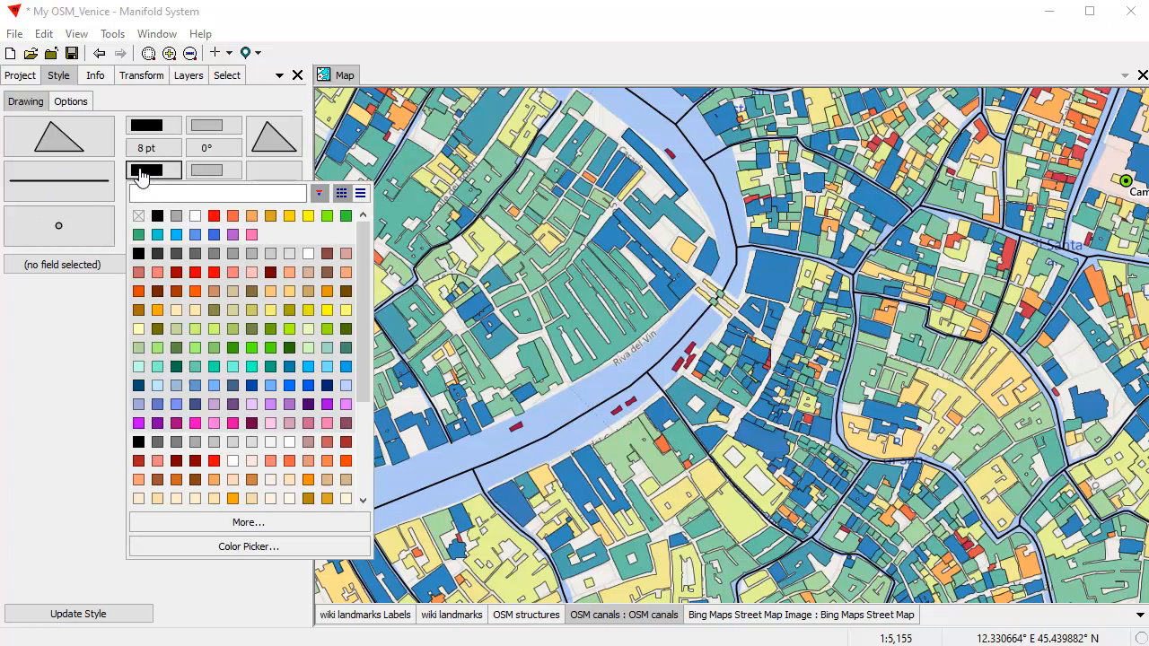
left_click(270, 272)
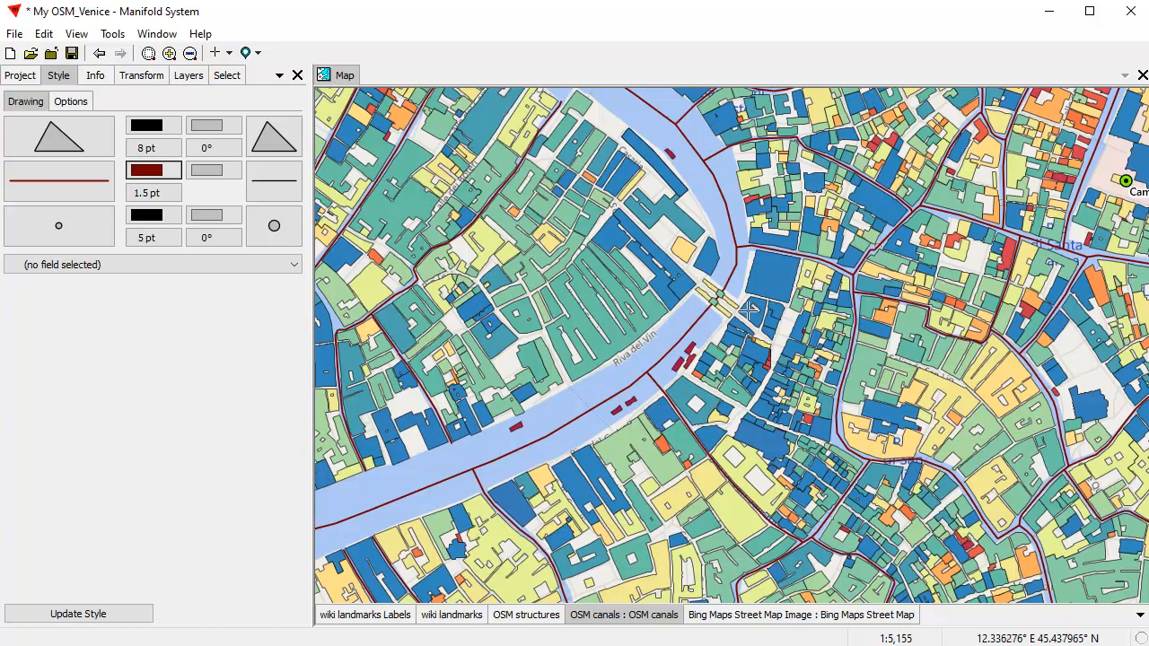
Show the project contents and remove the OSM canals layer from the map.
left_click_drag(817, 283, 706, 328)
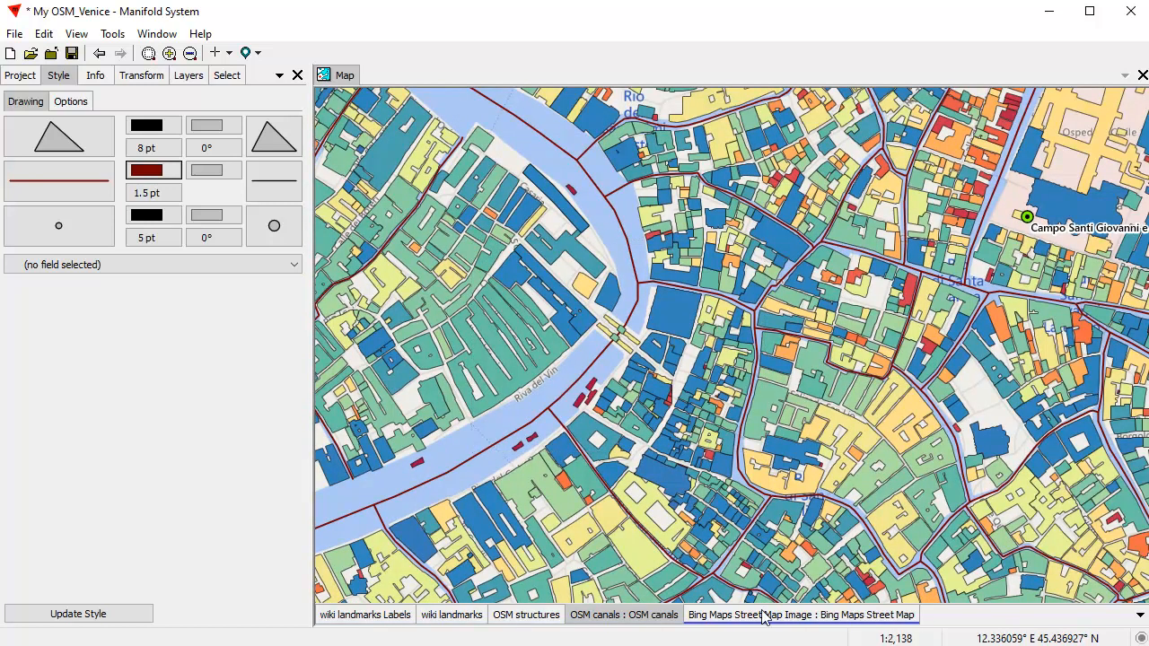
scroll(539, 350, "up", 3)
left_click(24, 76)
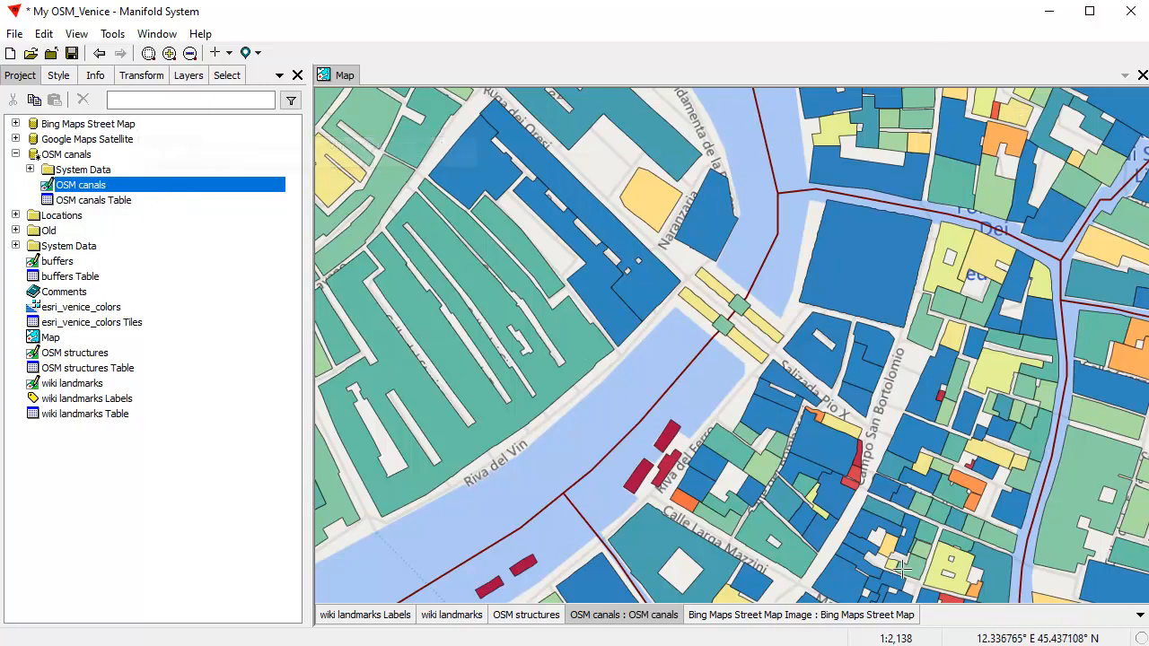
left_click(875, 616)
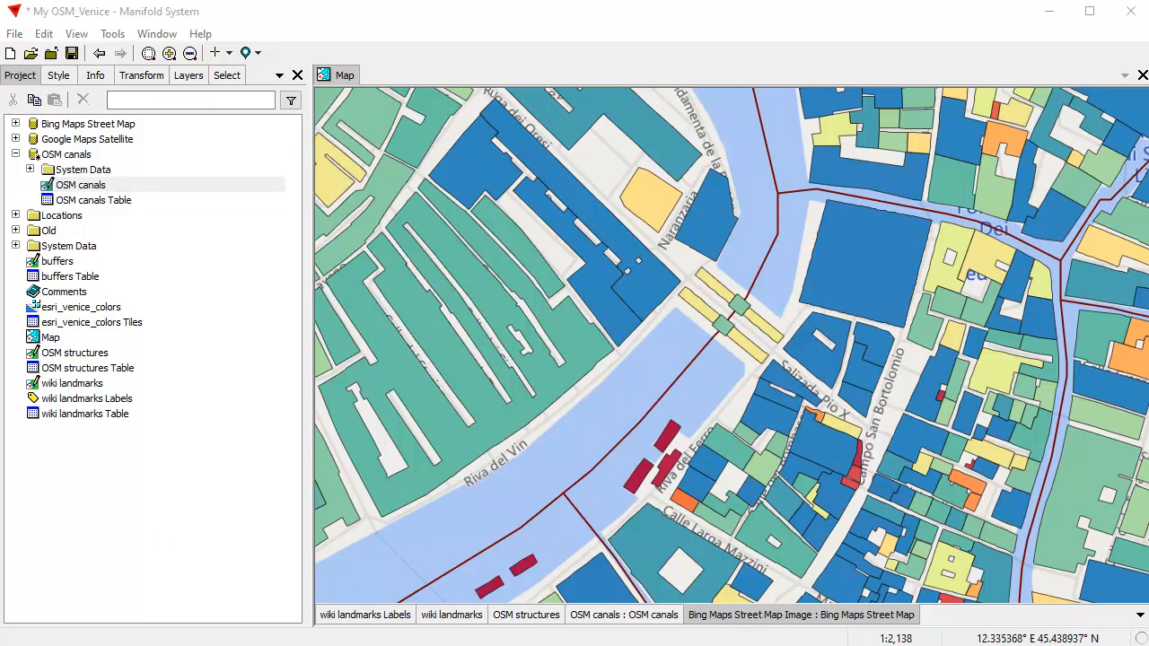
left_click(646, 18)
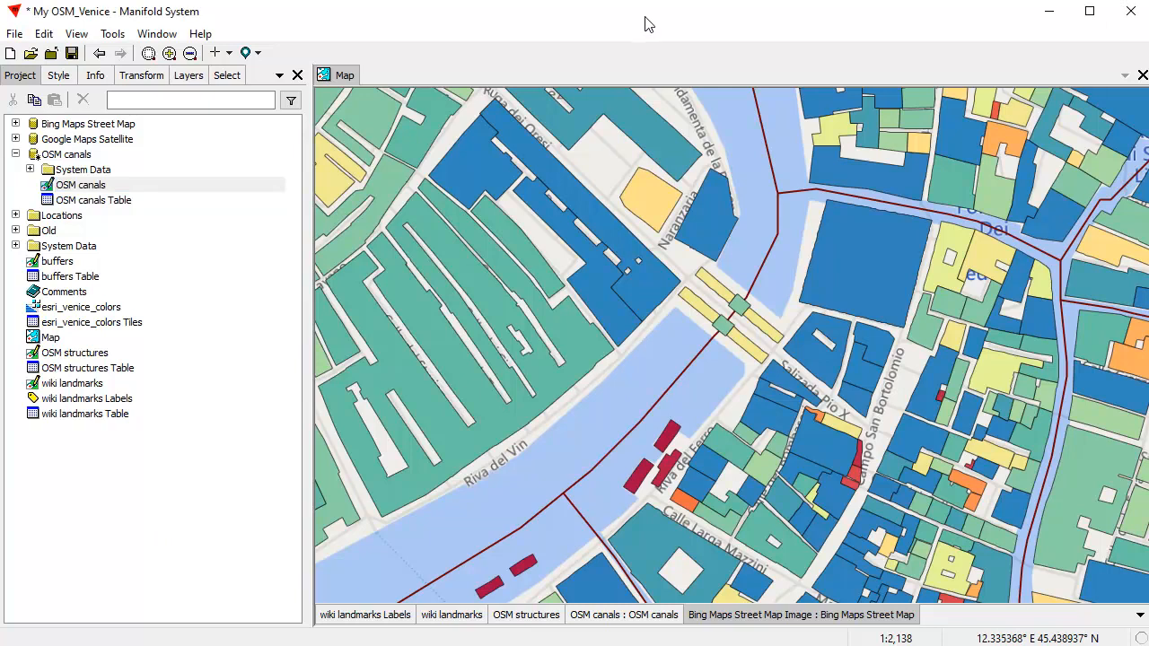
right_click(606, 618)
left_click(651, 645)
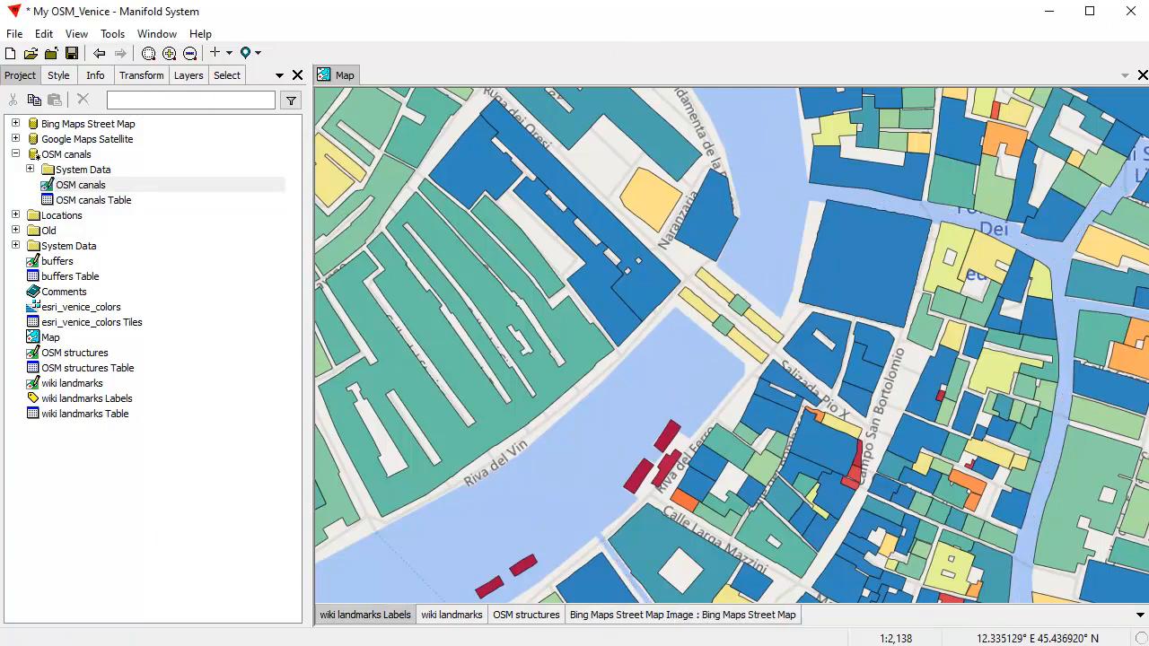
Delete the linked OSM canals data source from the project.
left_click(38, 154)
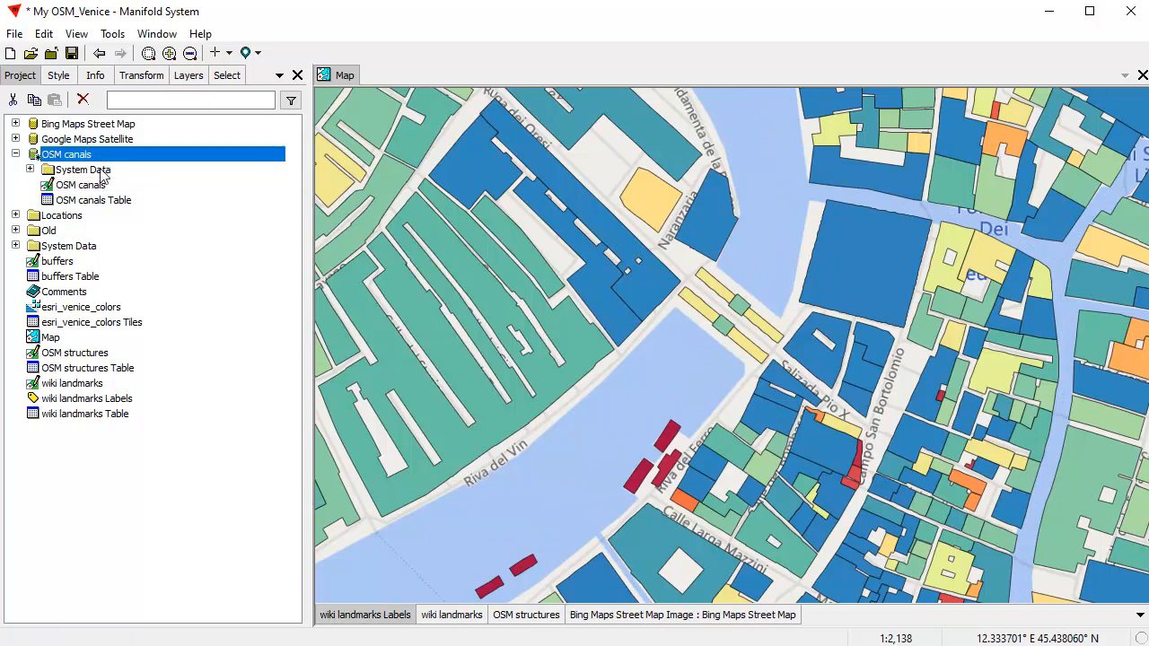
left_click(84, 100)
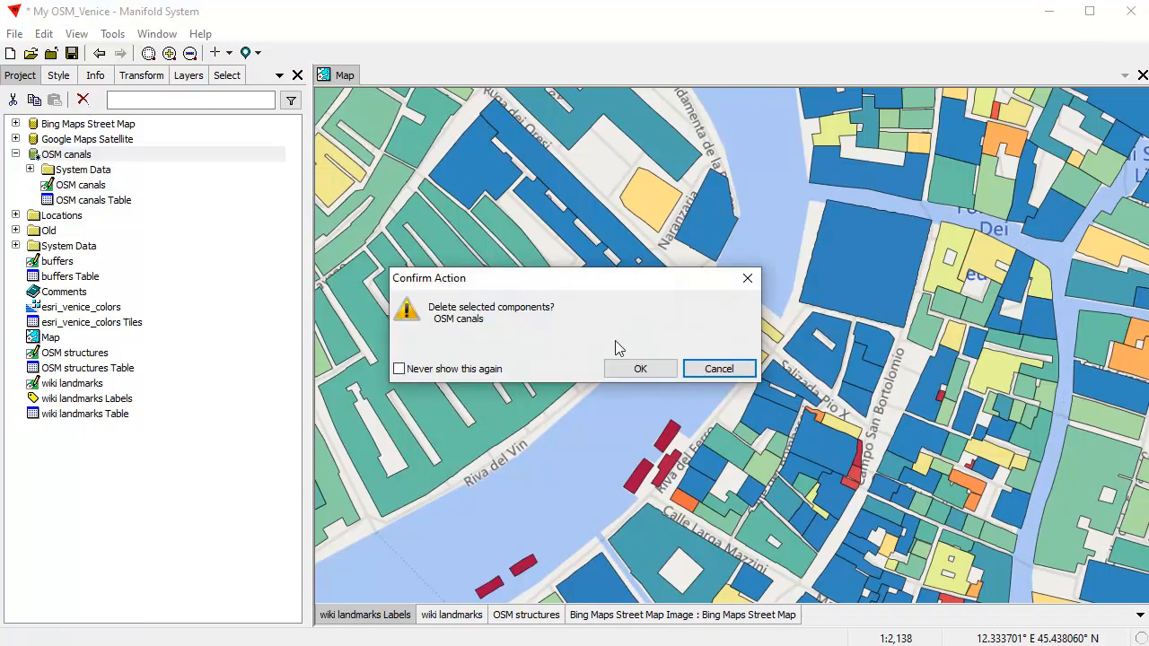
left_click(636, 368)
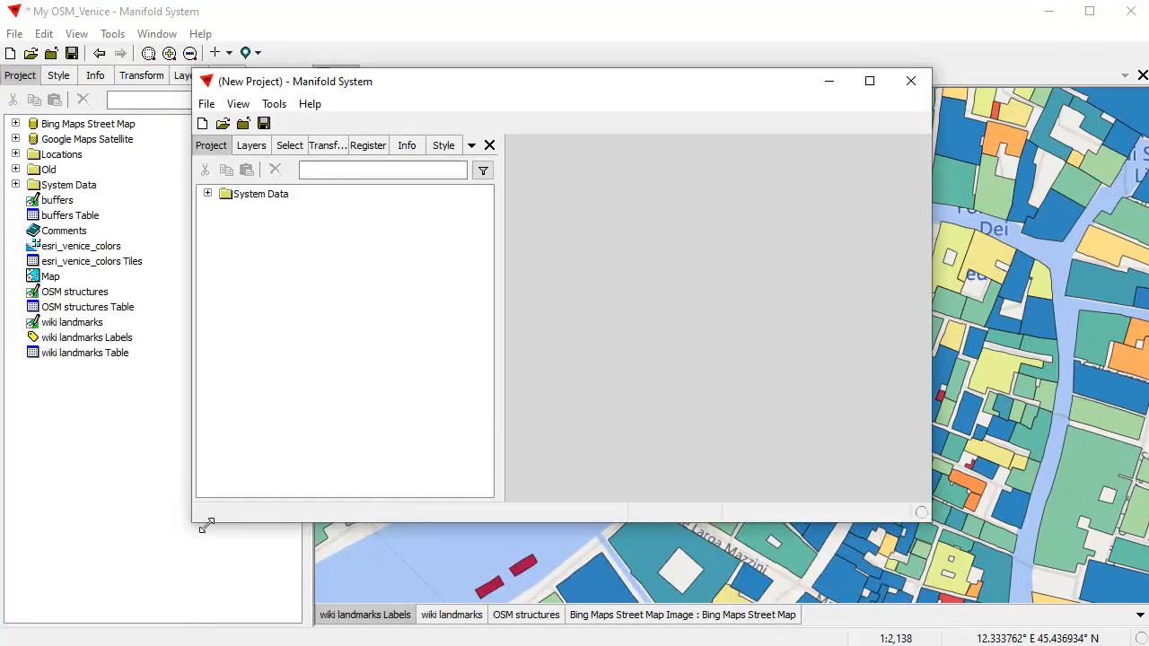
In the second Manifold window, open ESRI Venice.map from the OSM Venice folder.
left_click_drag(446, 105, 633, 70)
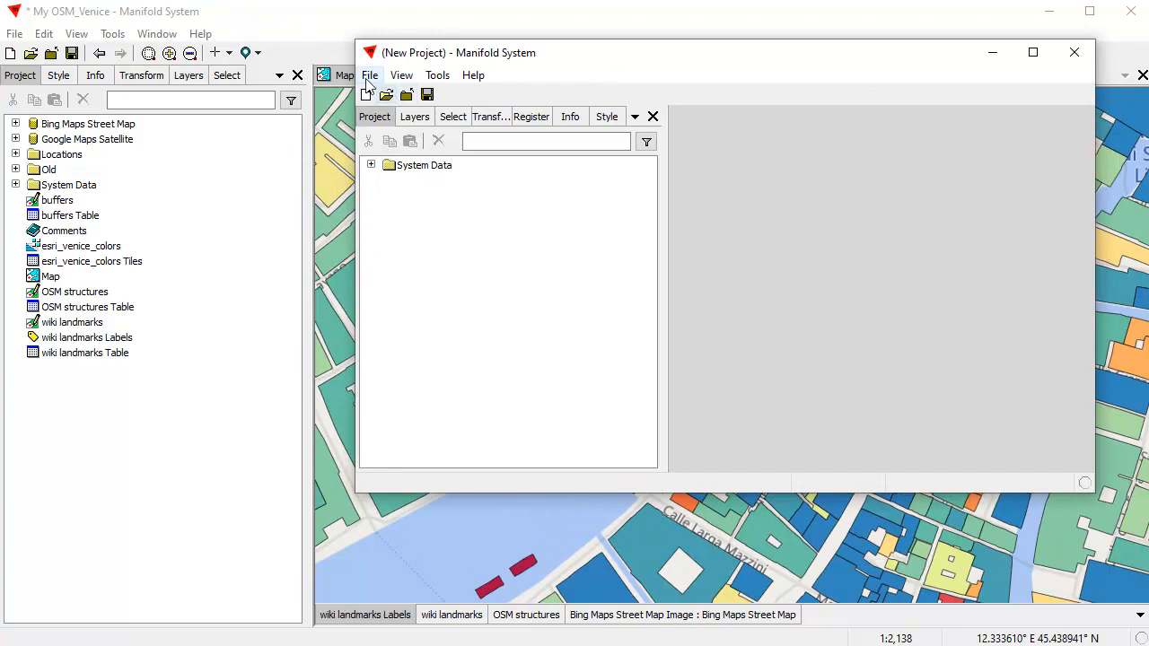
left_click(369, 77)
left_click(403, 115)
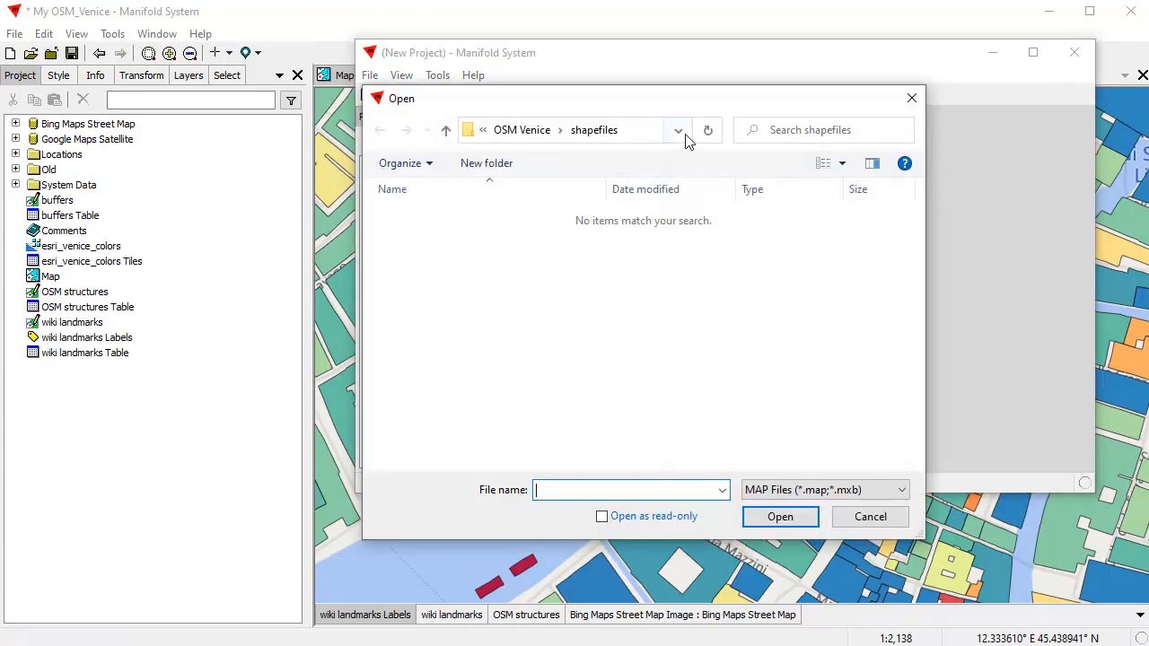
left_click(446, 132)
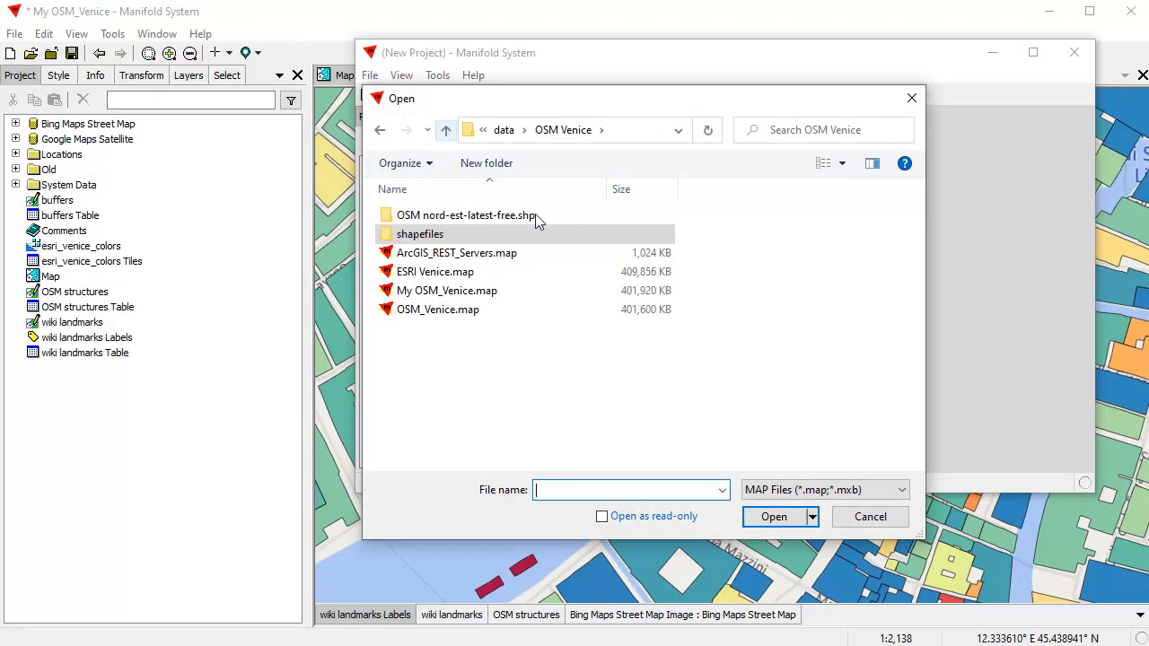
left_click(461, 275)
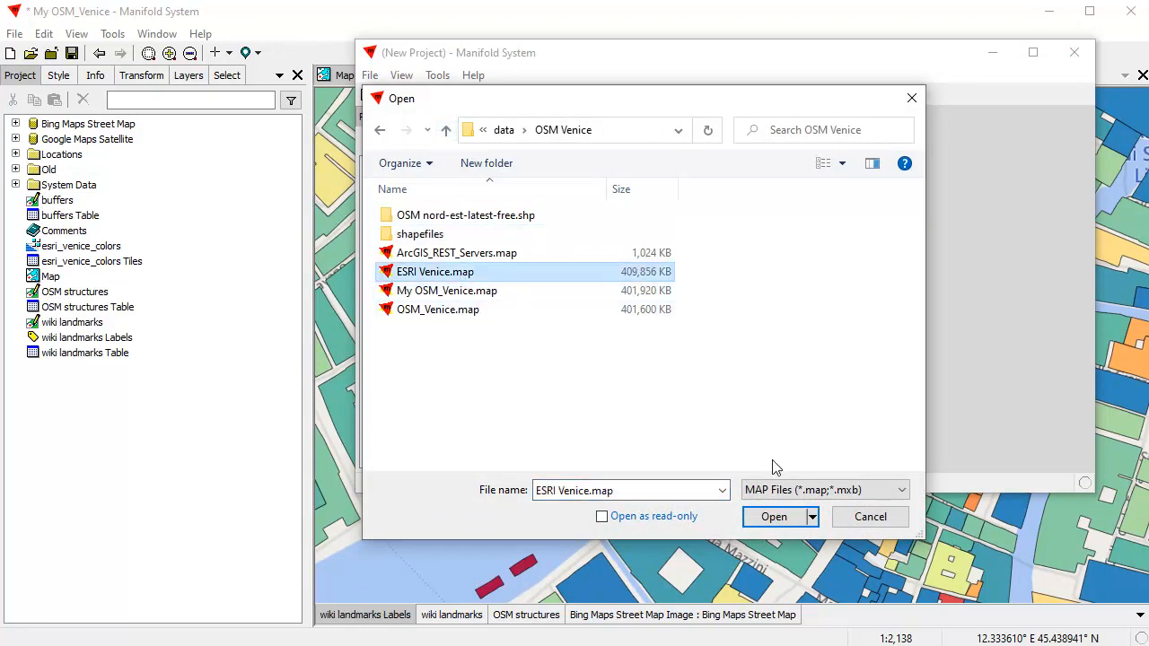
left_click(793, 518)
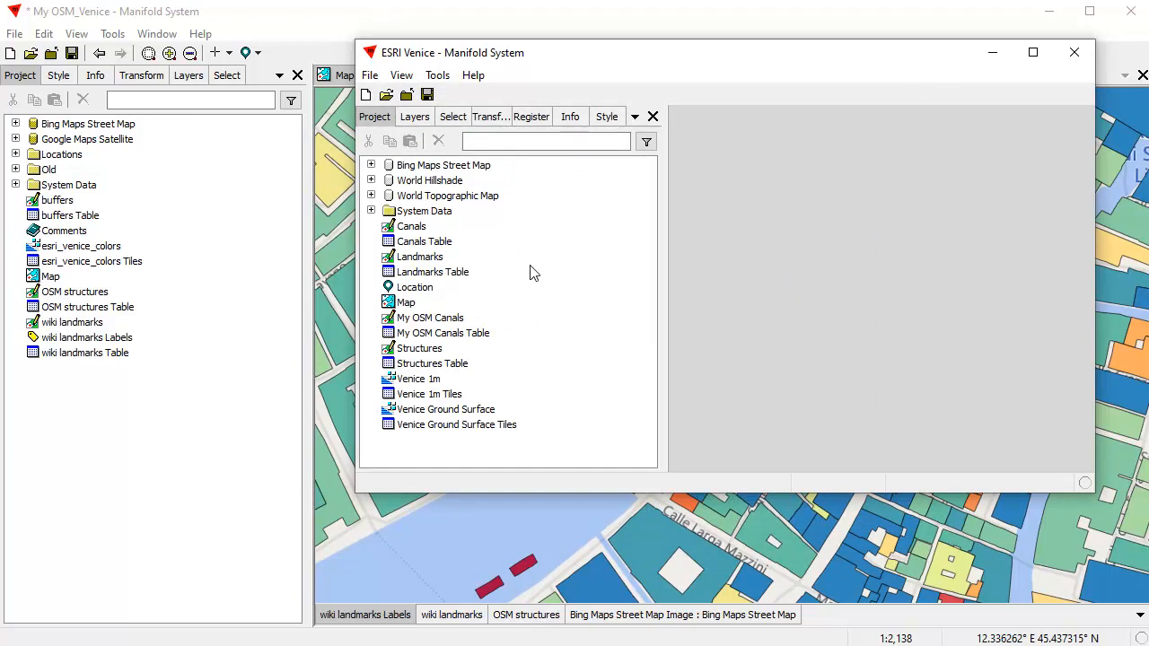
Examine the canals around the Grand Canal in the ESRI Venice map and open the Canals drawing on its own.
double_click(408, 305)
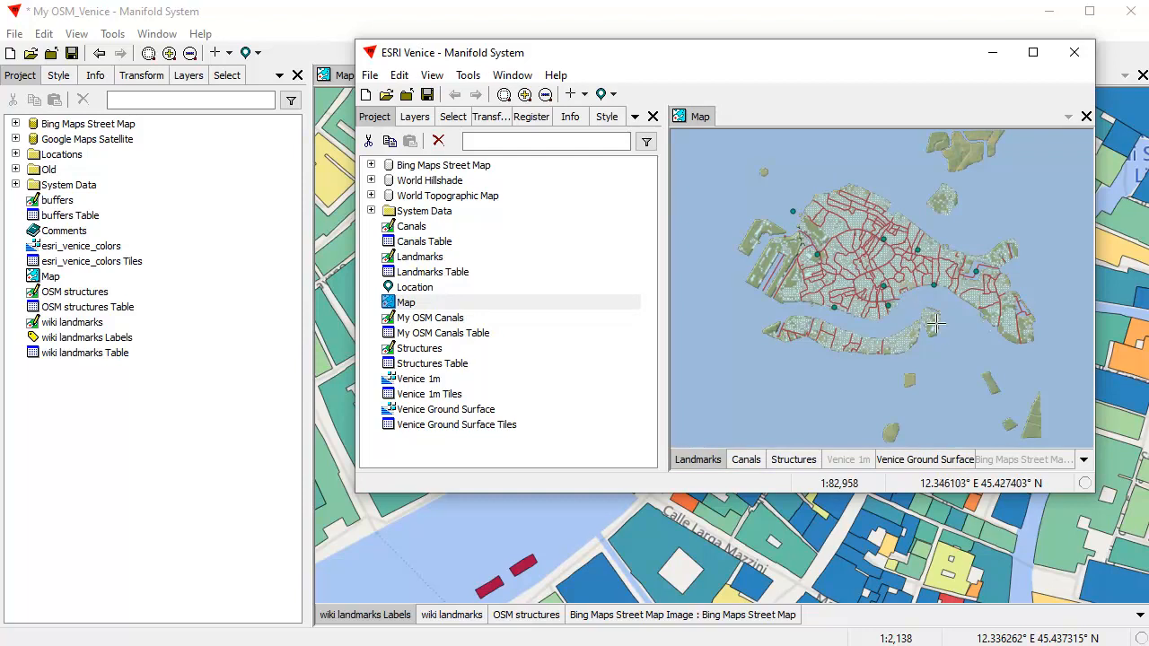
left_click_drag(796, 212, 959, 322)
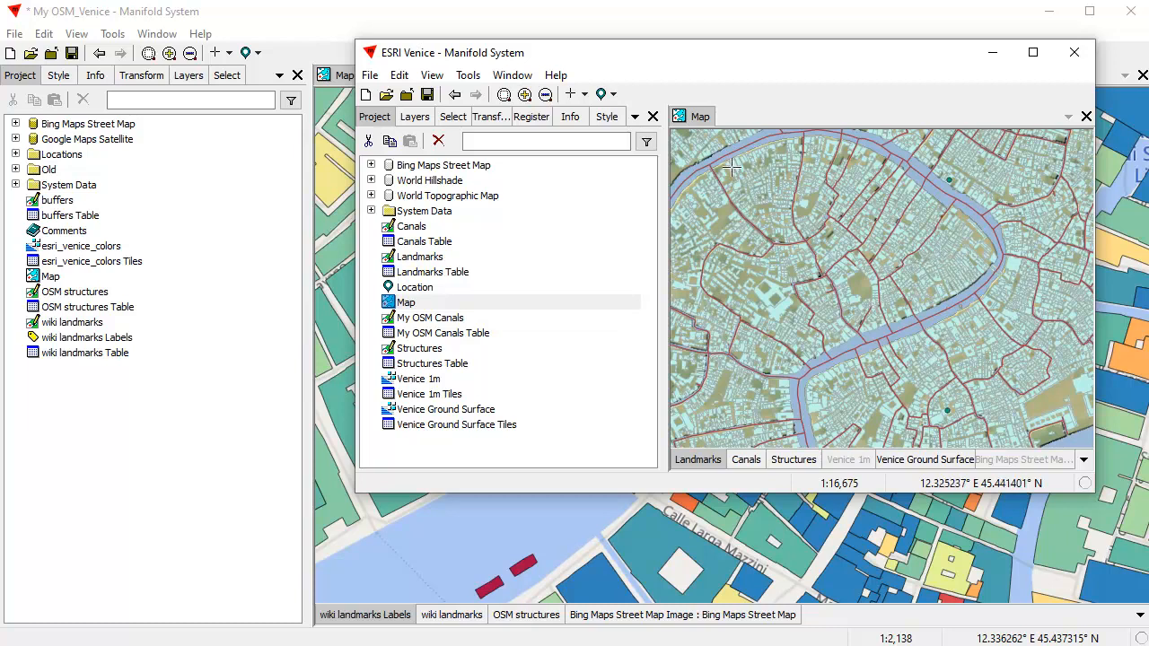
left_click_drag(813, 217, 994, 361)
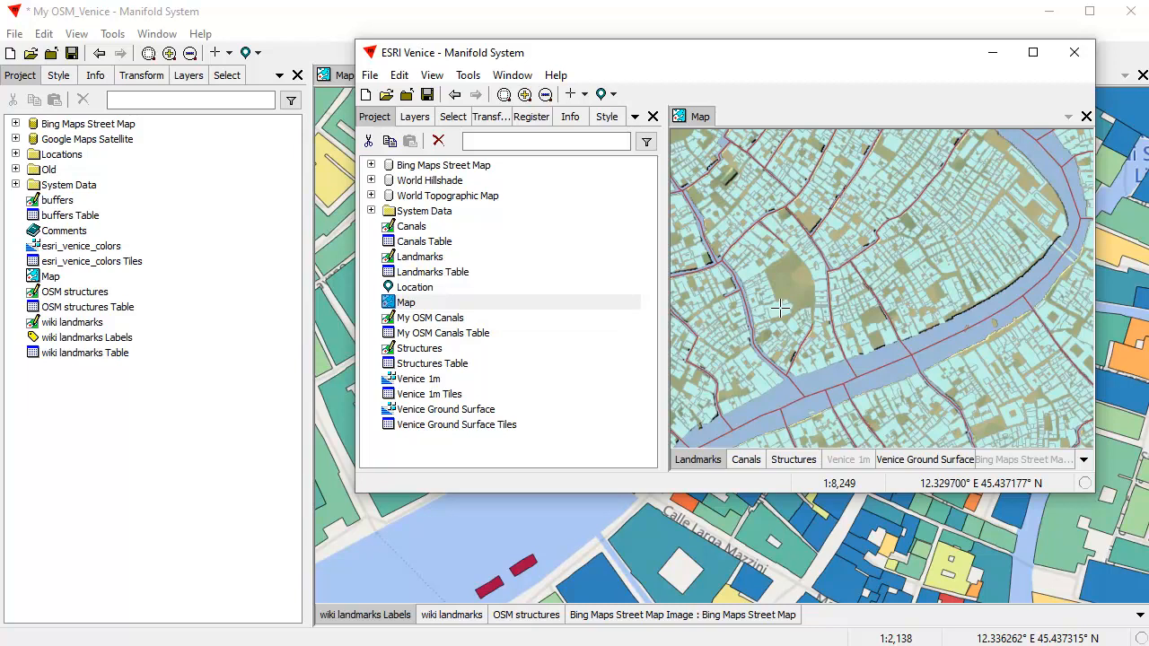
left_click_drag(754, 61, 777, 89)
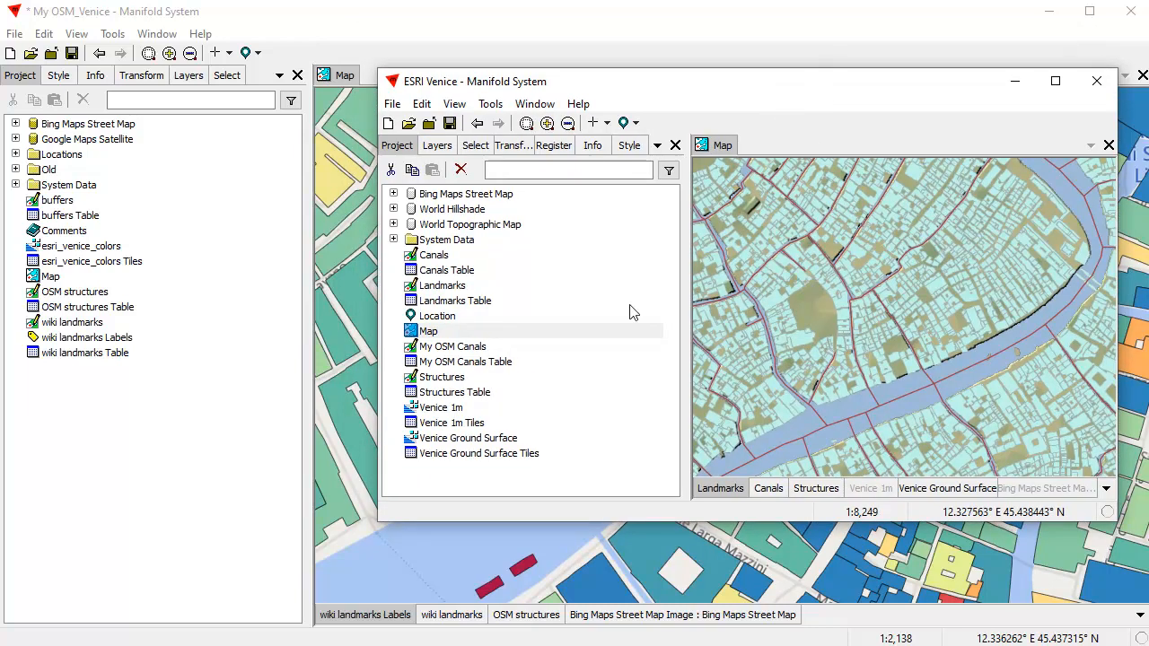
left_click(427, 256)
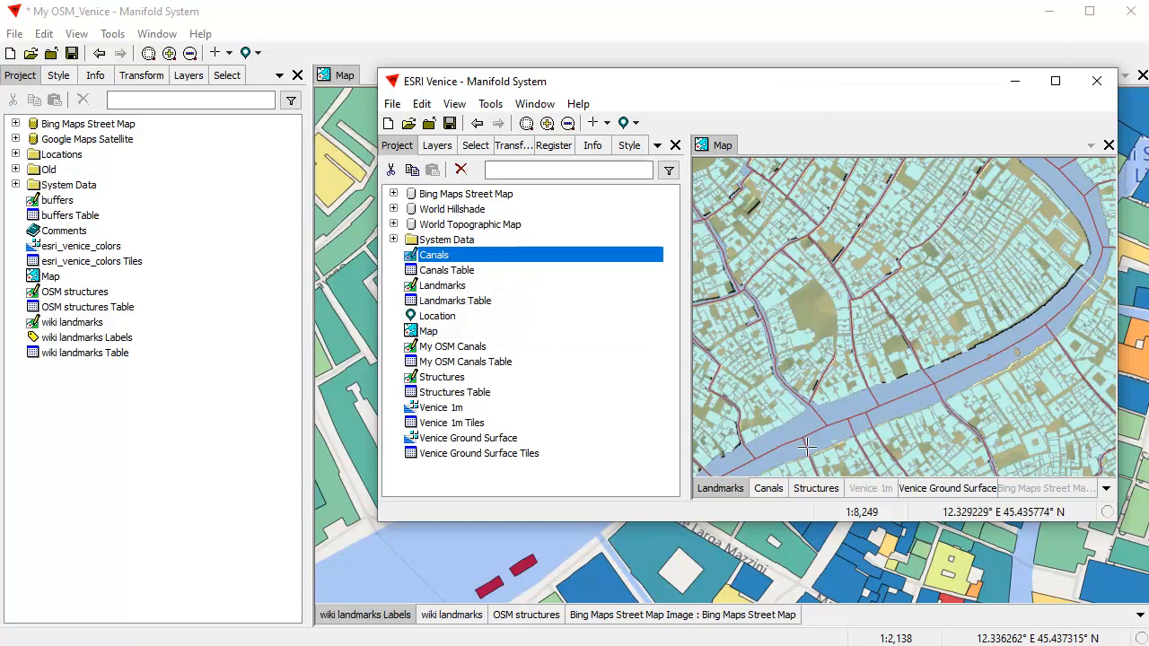
double_click(492, 258)
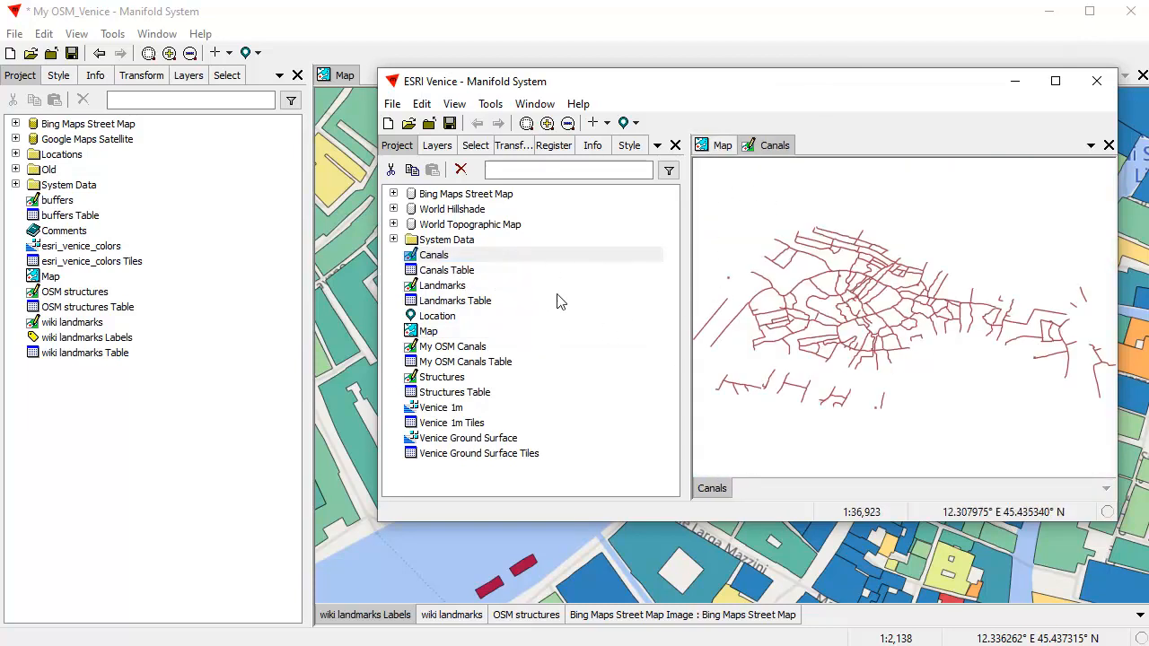
Copy Canals and Canals Table from the ESRI Venice project and paste them into the My OSM_Venice project.
left_click(428, 258)
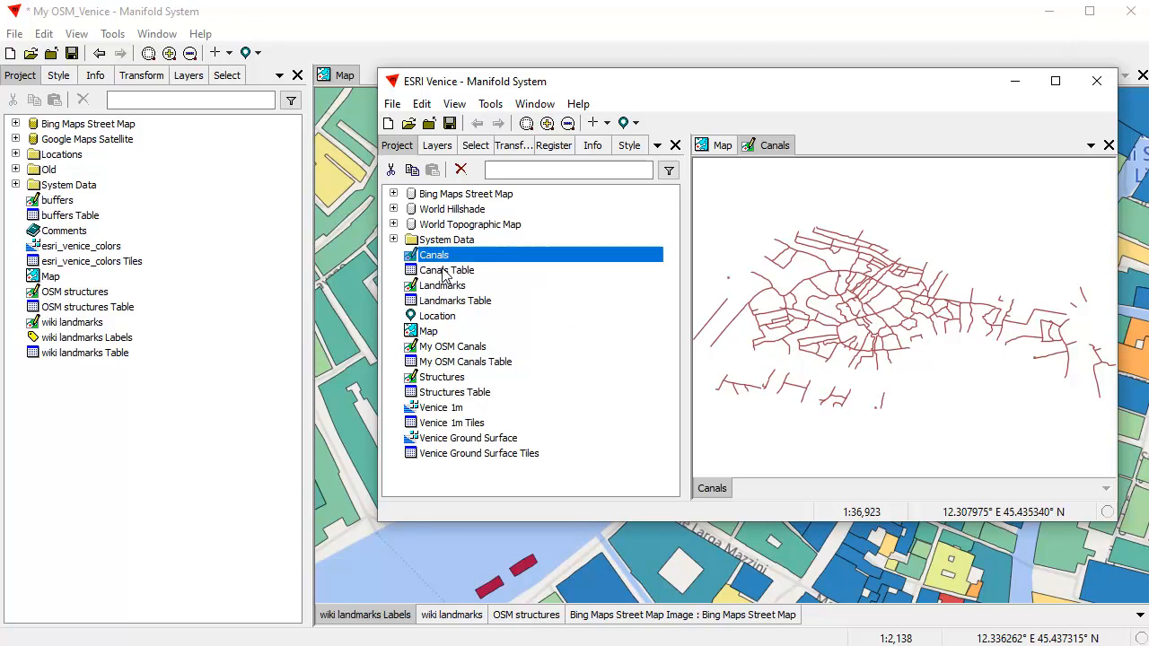
left_click(442, 274, "ctrl")
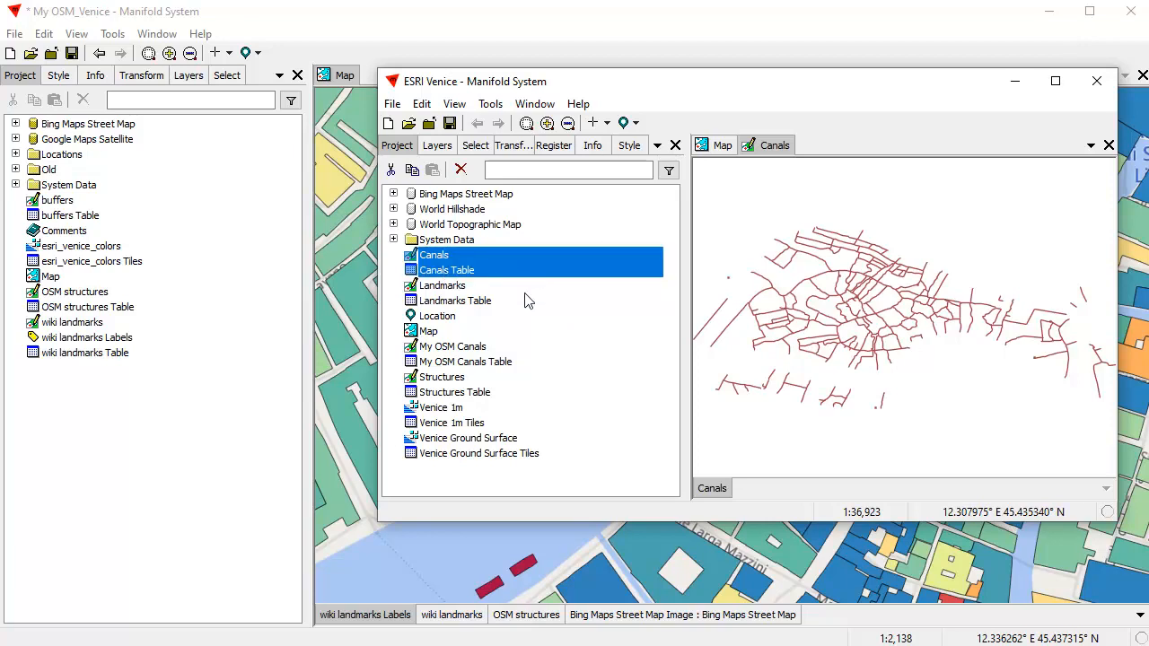
left_click(412, 169)
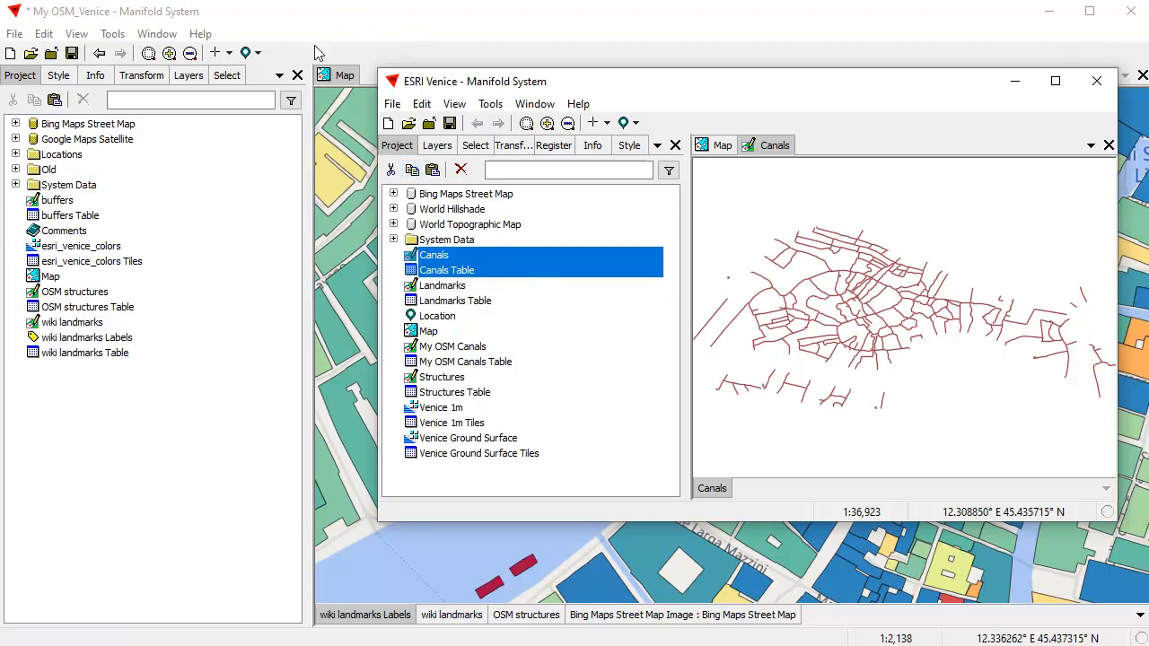
left_click(202, 446)
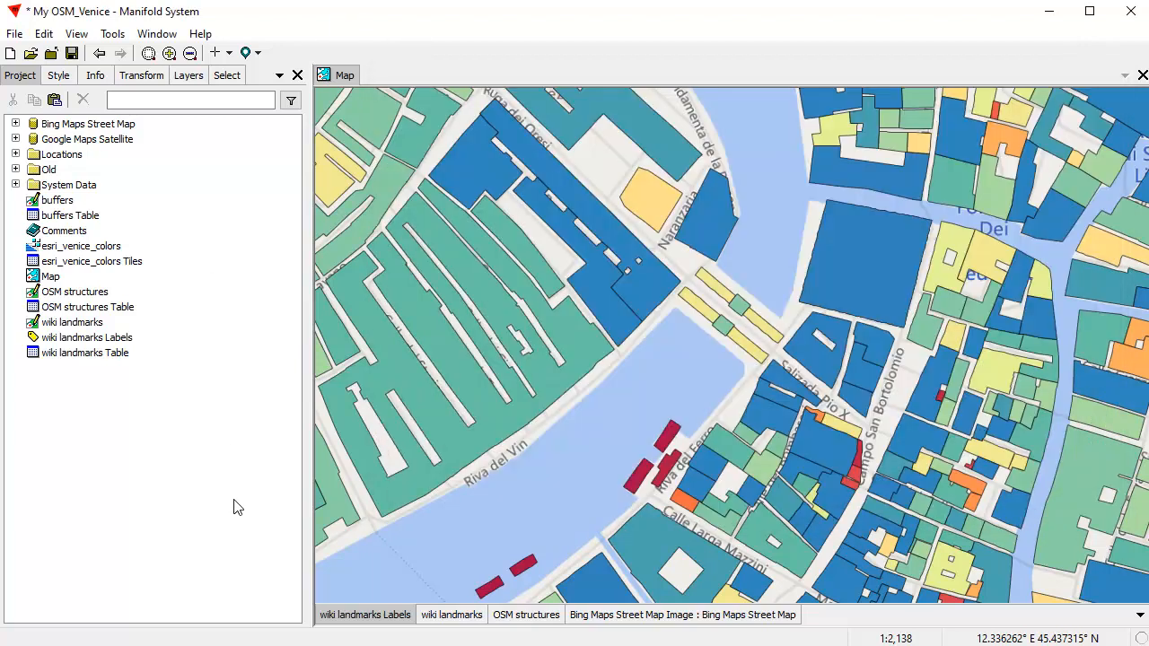
left_click(54, 100)
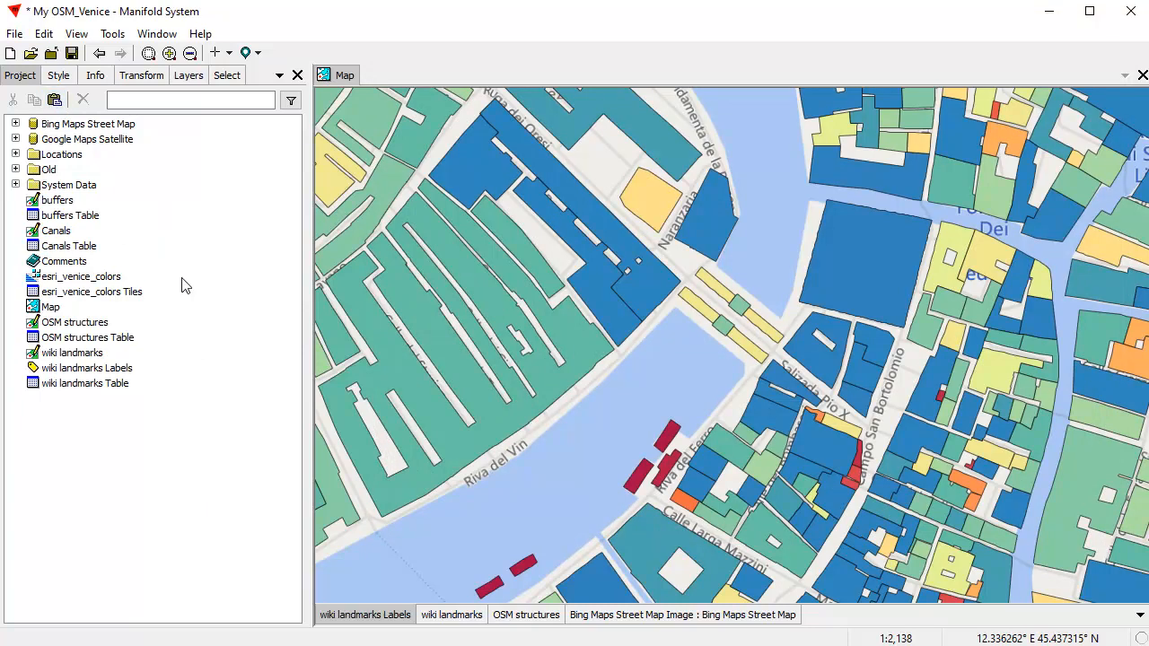
Add the pasted Canals drawing to the My OSM_Venice map as a layer.
left_click(56, 231)
left_click(63, 261, "ctrl")
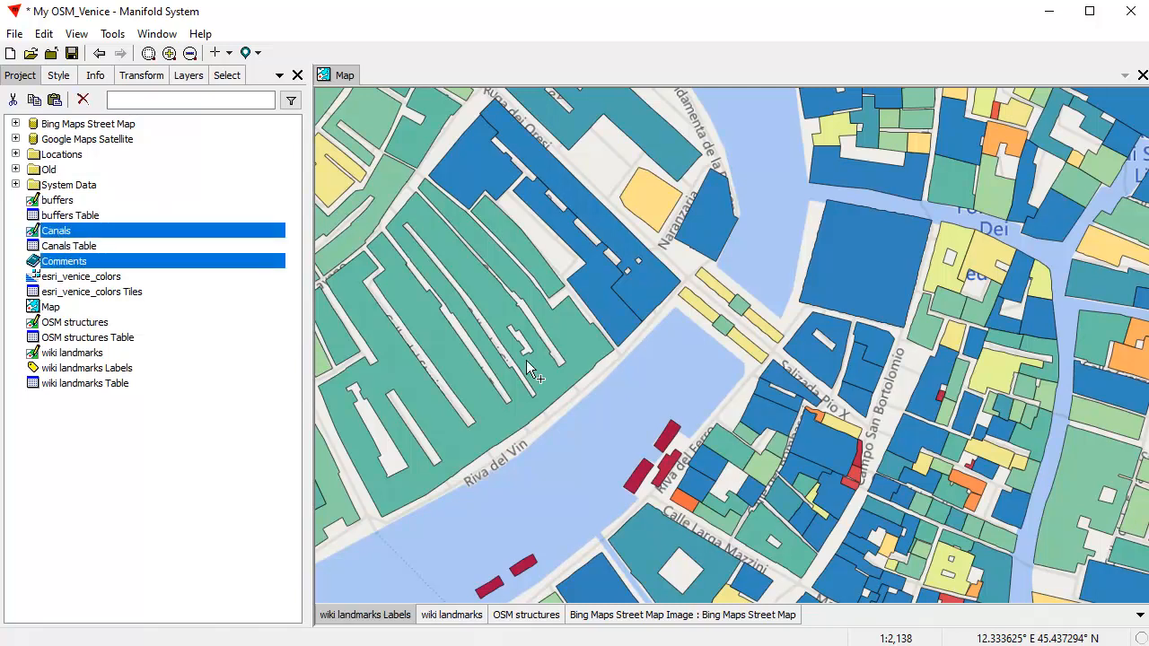
left_click_drag(526, 360, 526, 360)
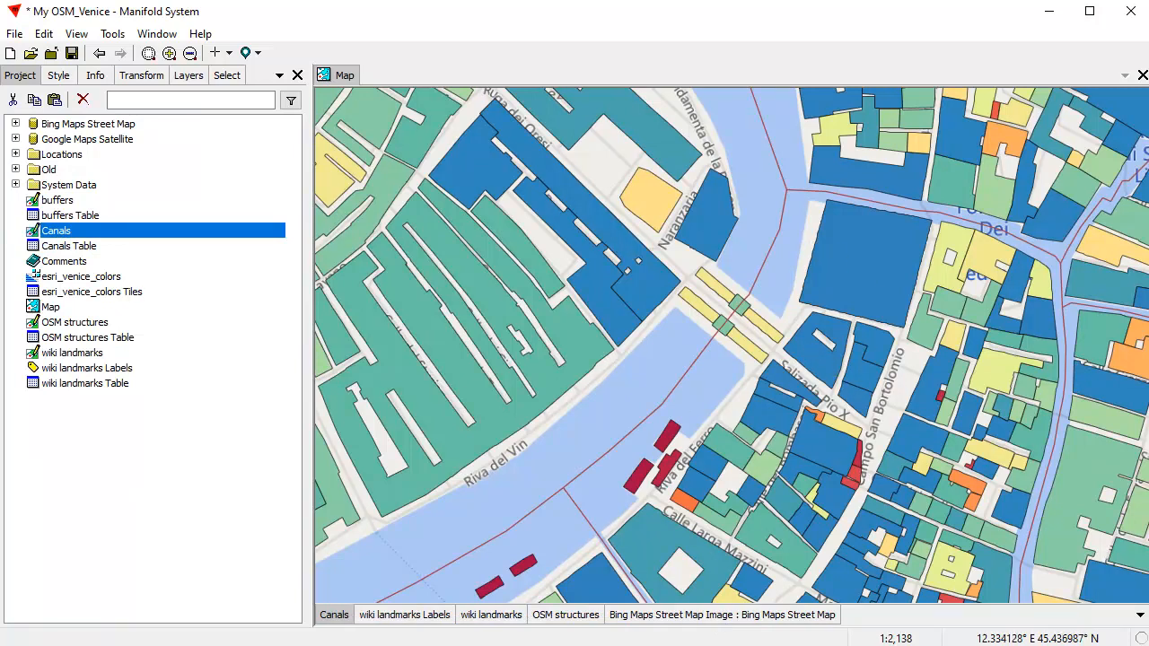
key("alt+Tab")
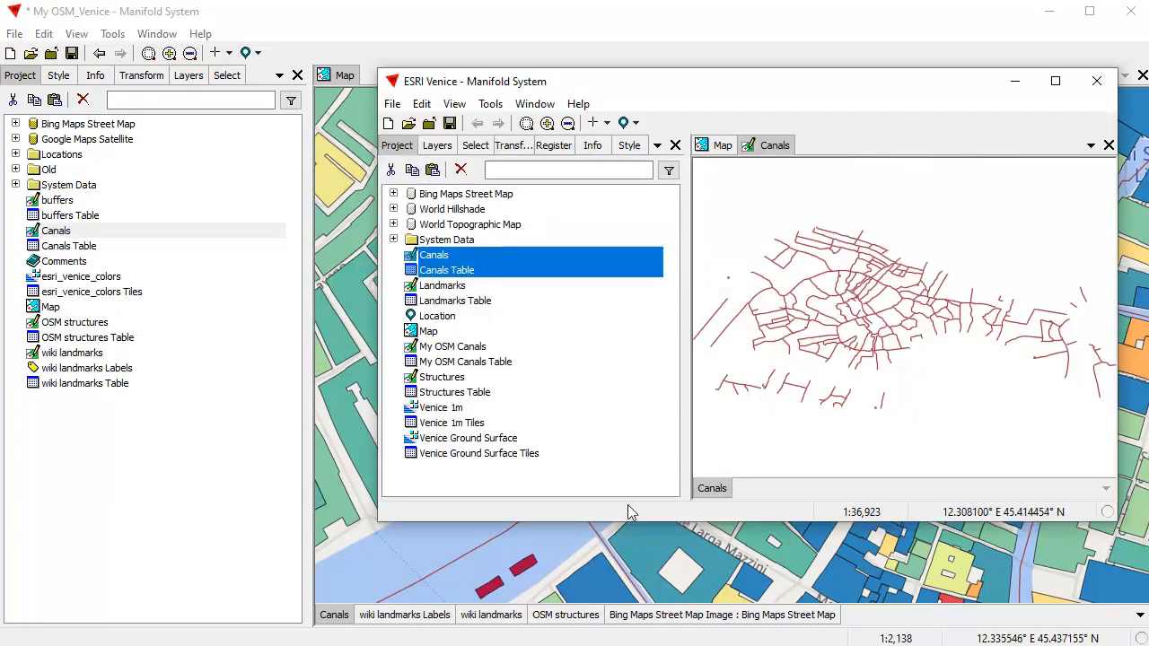
left_click(641, 30)
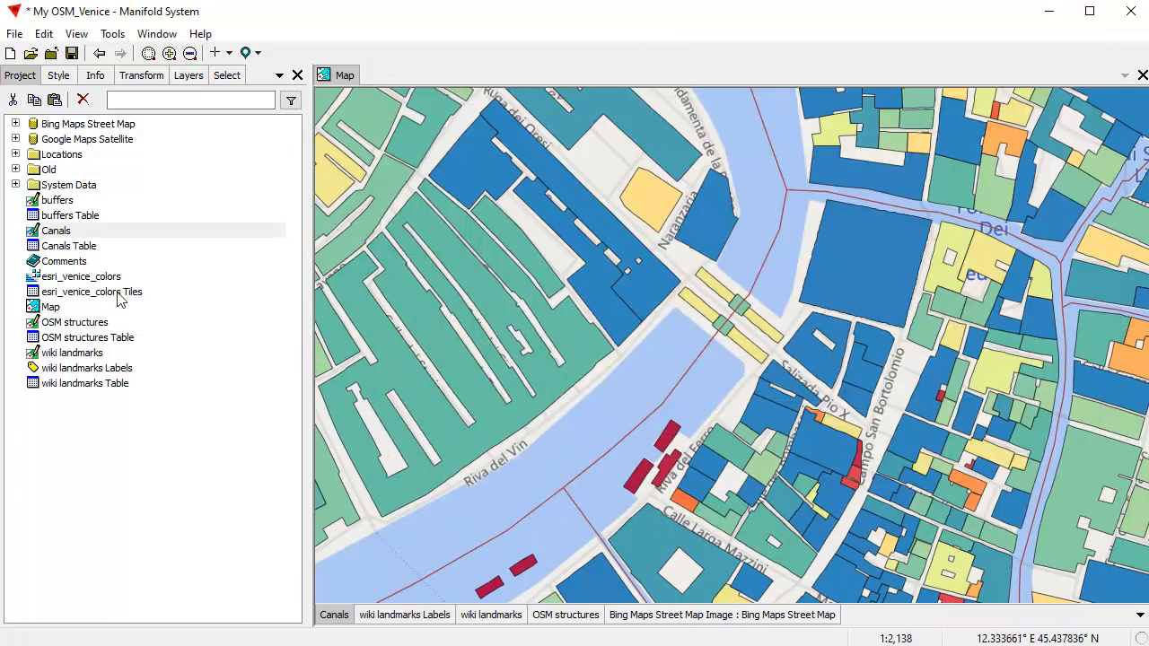
Set the Canals line width to 1.5 pt and return to the project contents.
left_click(59, 75)
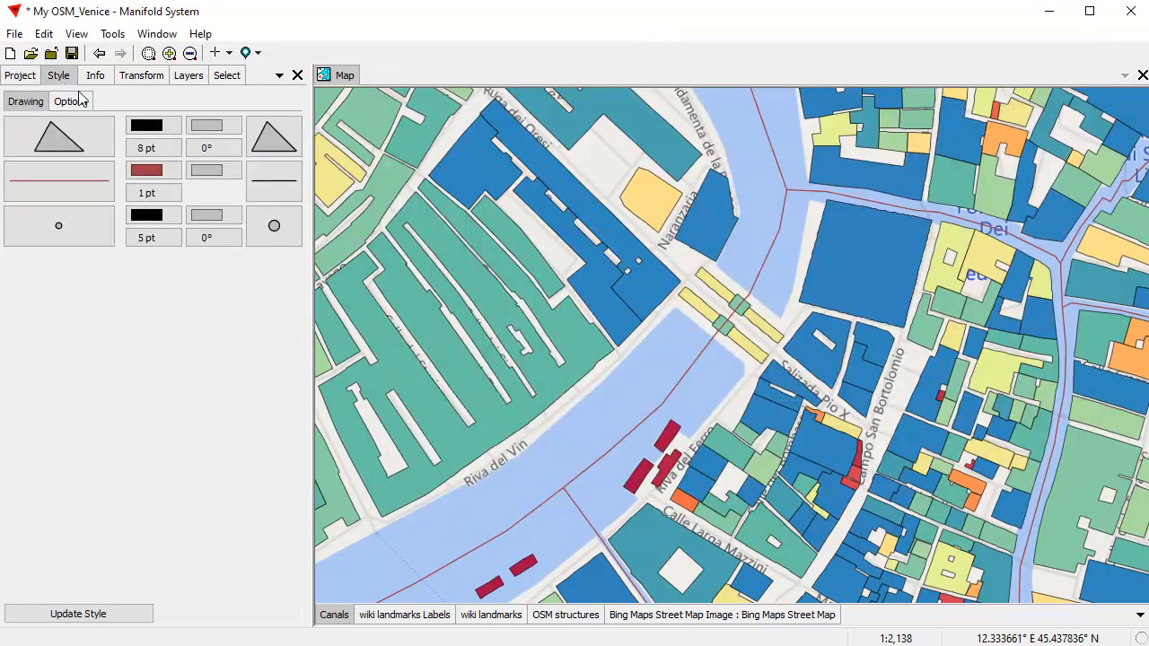
left_click(146, 192)
left_click(200, 244)
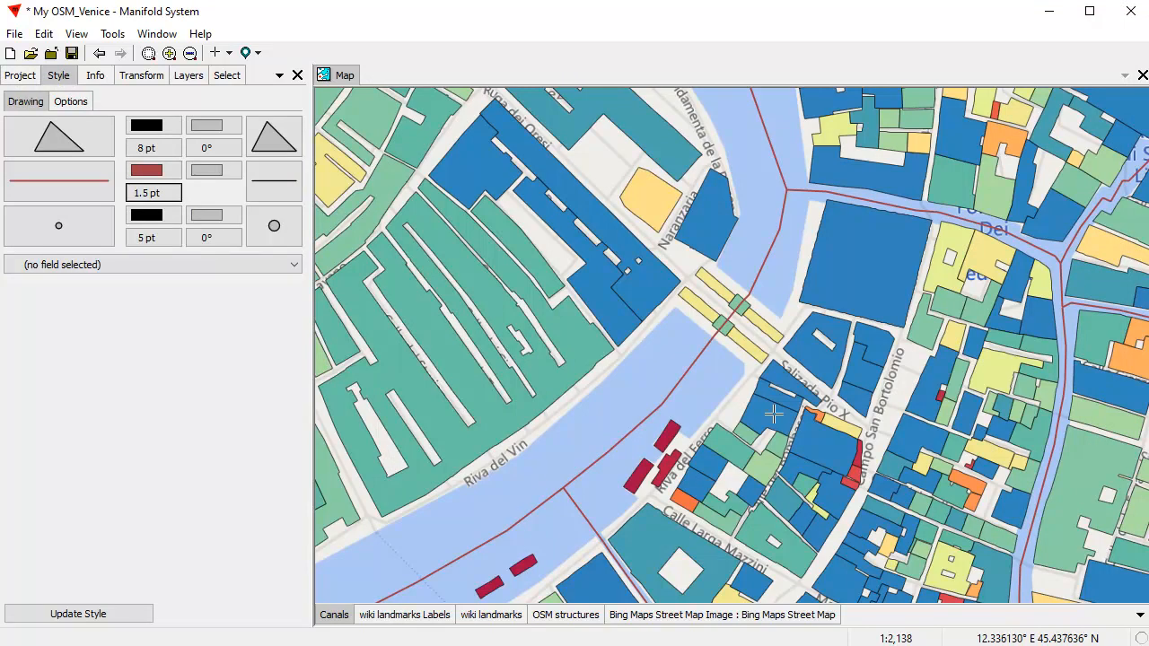
left_click(20, 79)
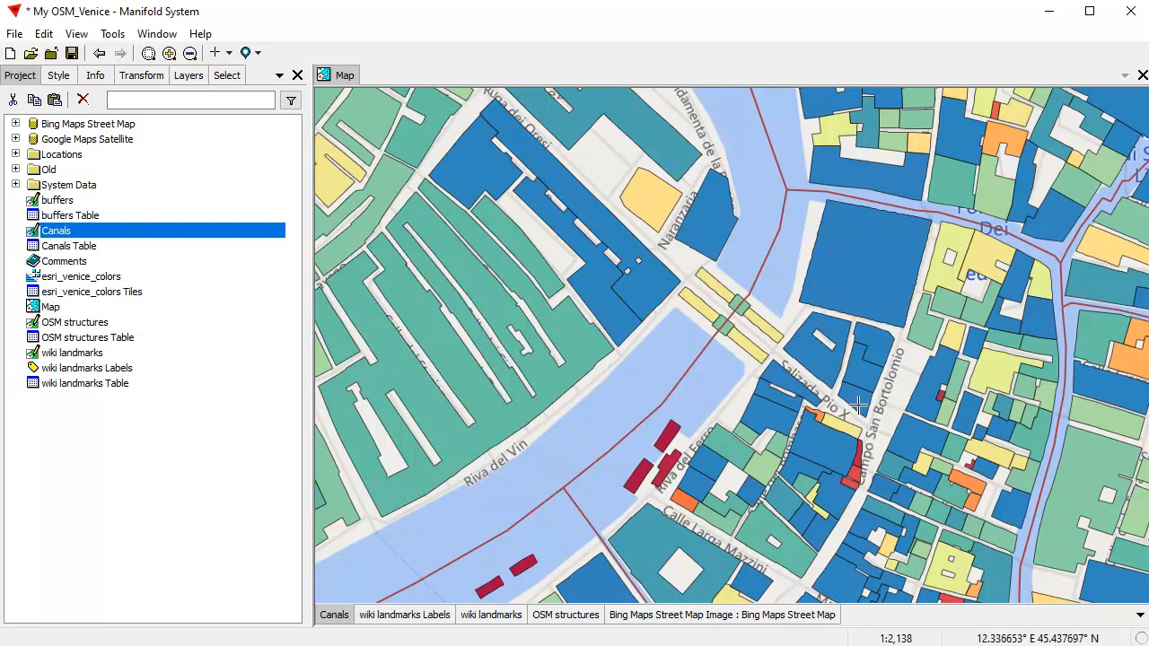
Remove the Canals layer from the map and delete the Canals drawing and Canals Table from the project.
left_click(668, 644)
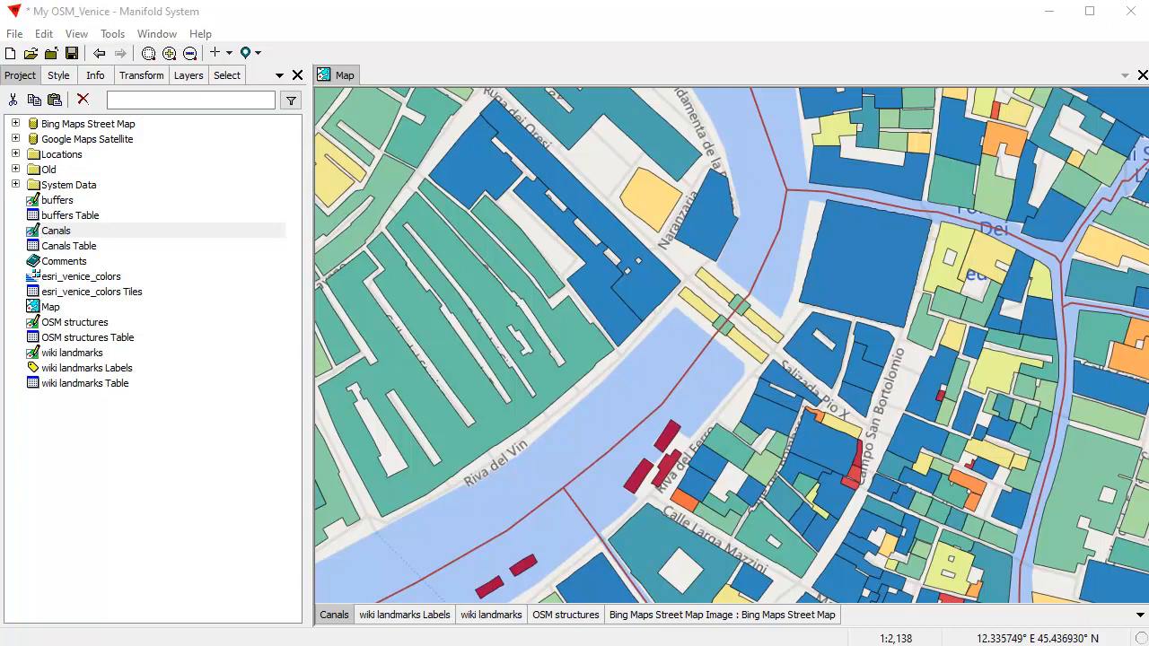
right_click(340, 616)
left_click(395, 645)
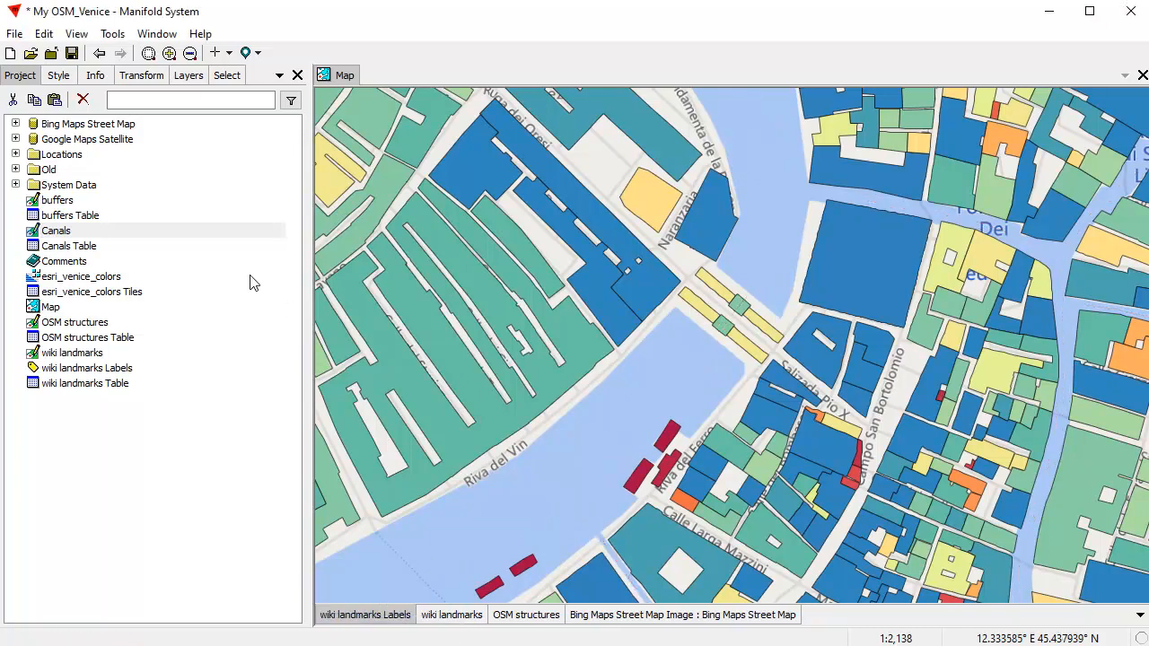
left_click(79, 231)
left_click(72, 251, "shift")
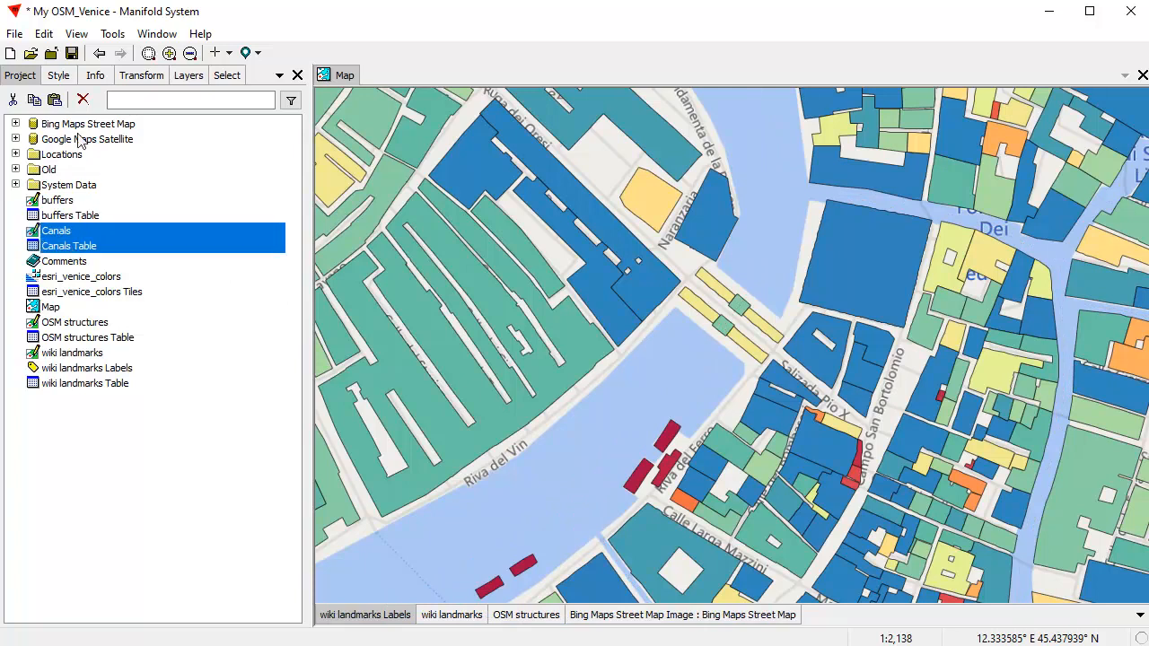
left_click(82, 99)
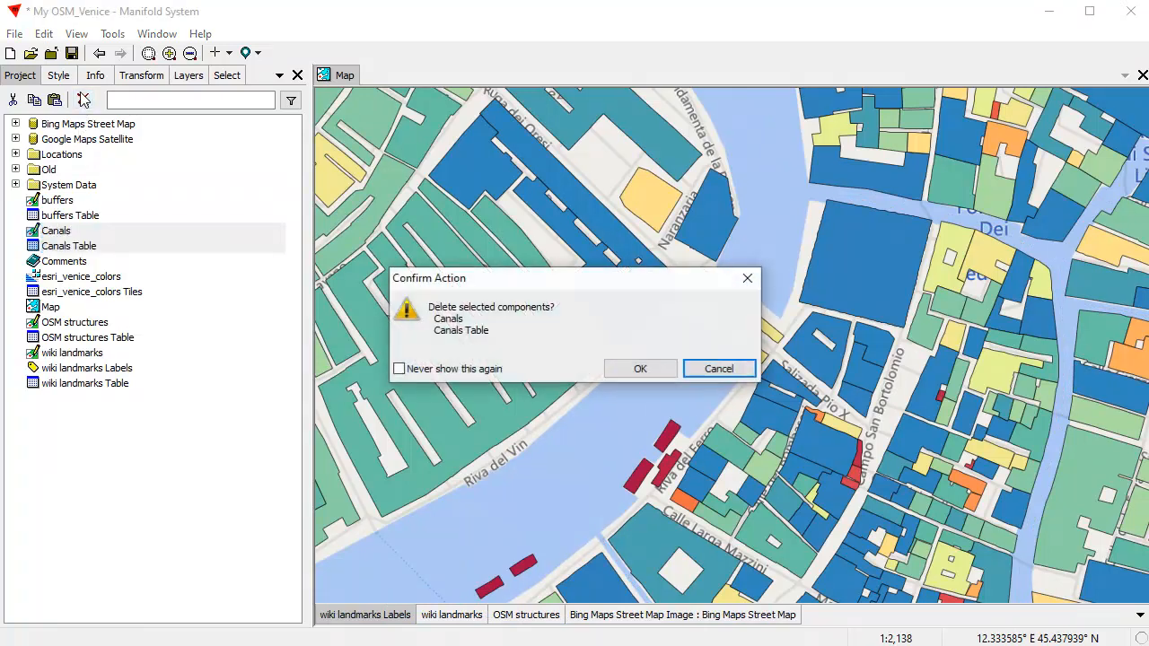
left_click(640, 368)
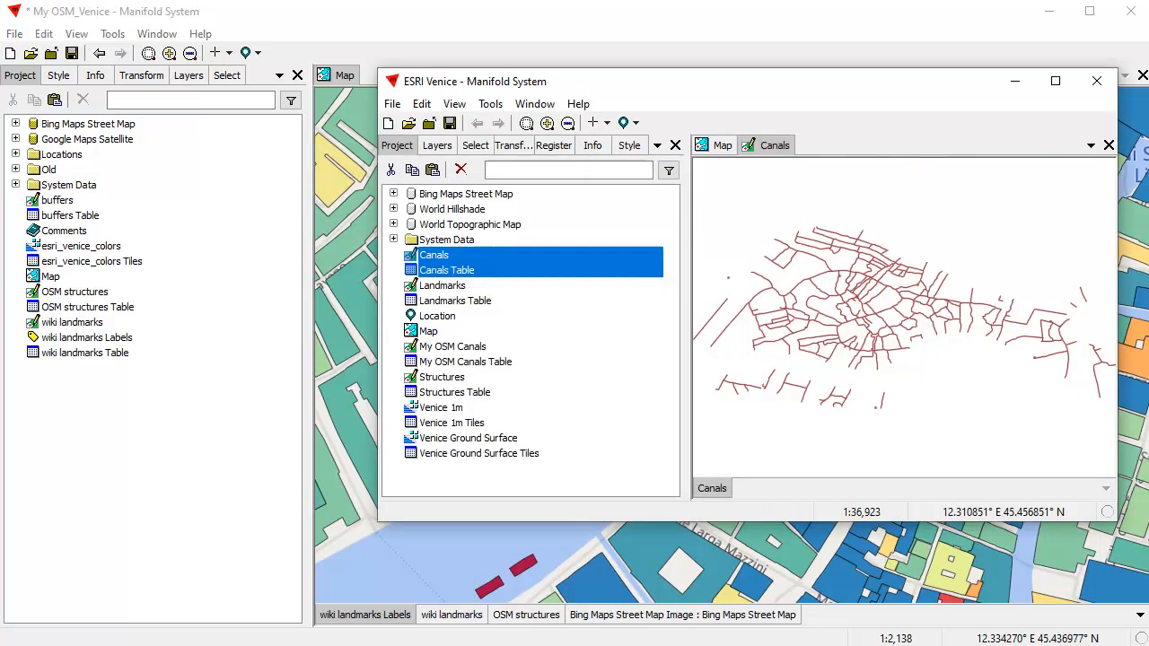
Close the separate ESRI Venice project window.
left_click_drag(813, 93, 793, 108)
left_click(371, 119)
left_click(401, 181)
left_click(1076, 97)
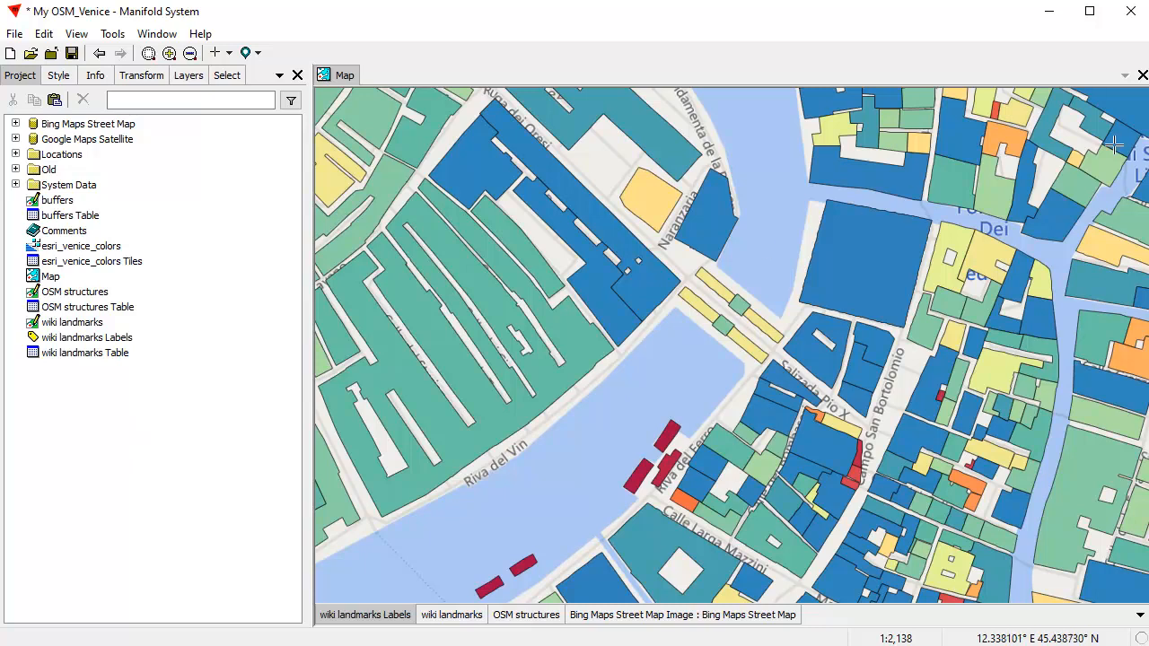
Link ESRI Venice.map from the OSM Venice folder into the My OSM_Venice project as a data source.
key("alt+Tab")
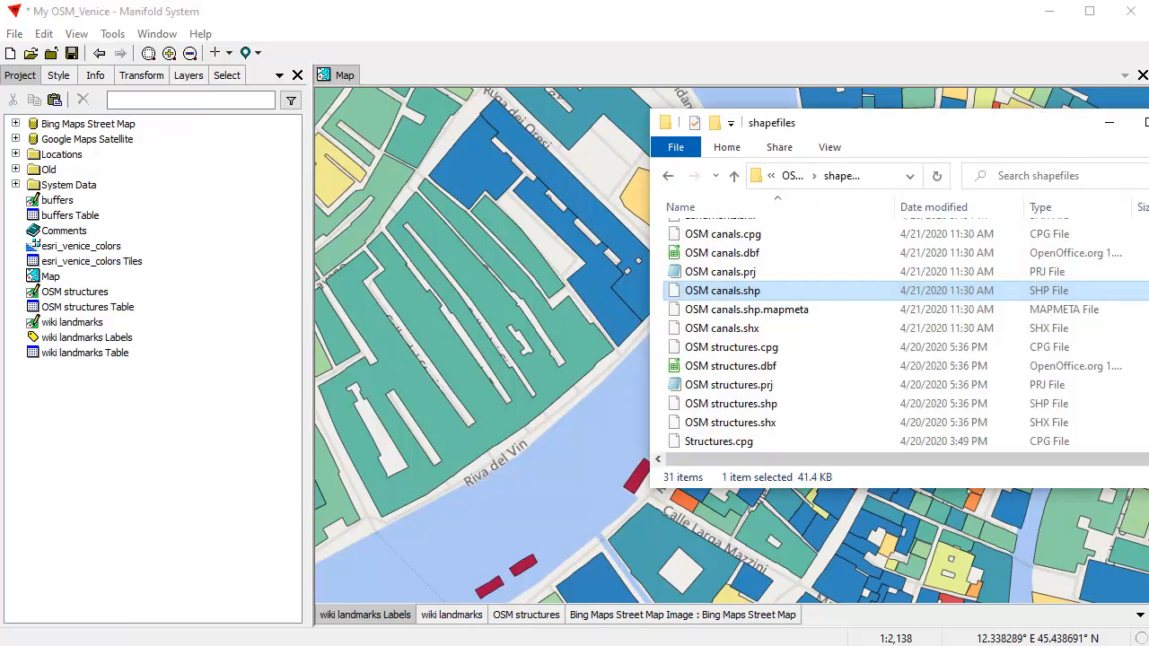
left_click(734, 176)
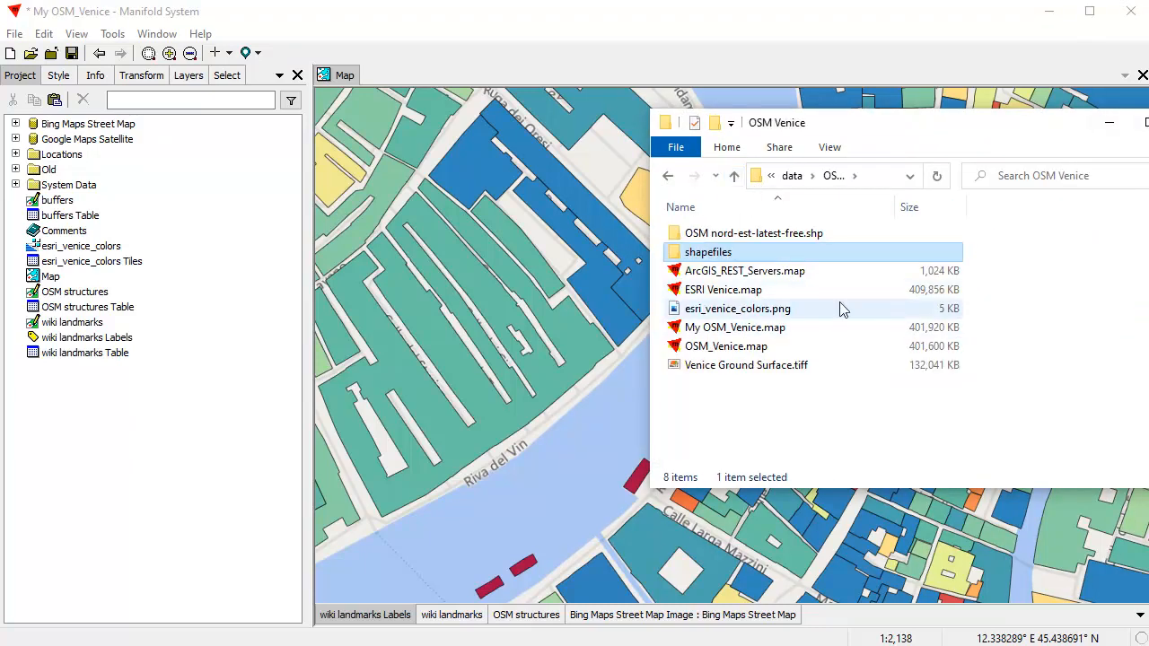
left_click(766, 290)
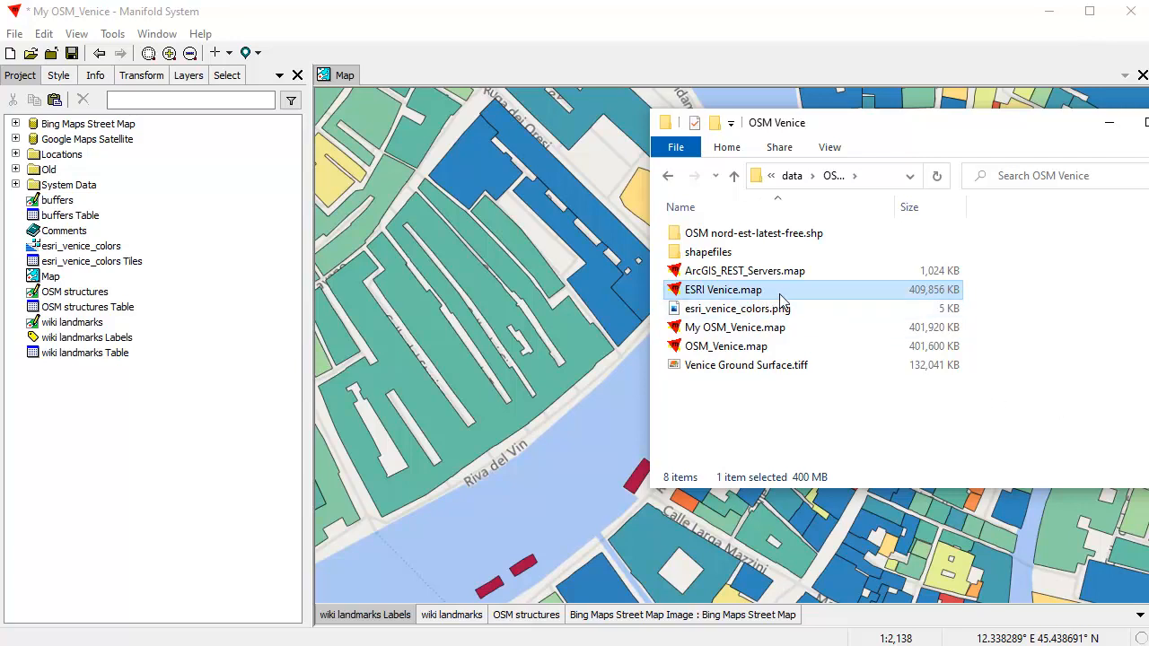
left_click_drag(794, 297, 135, 456)
left_click_drag(135, 456, 134, 456)
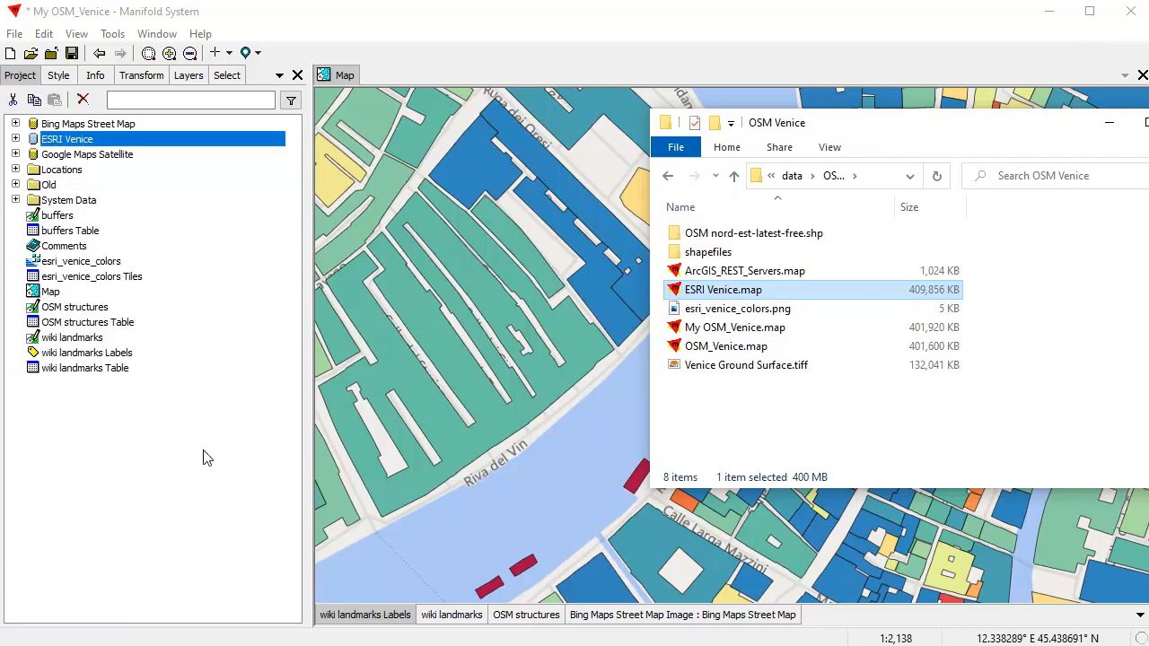
left_click(838, 20)
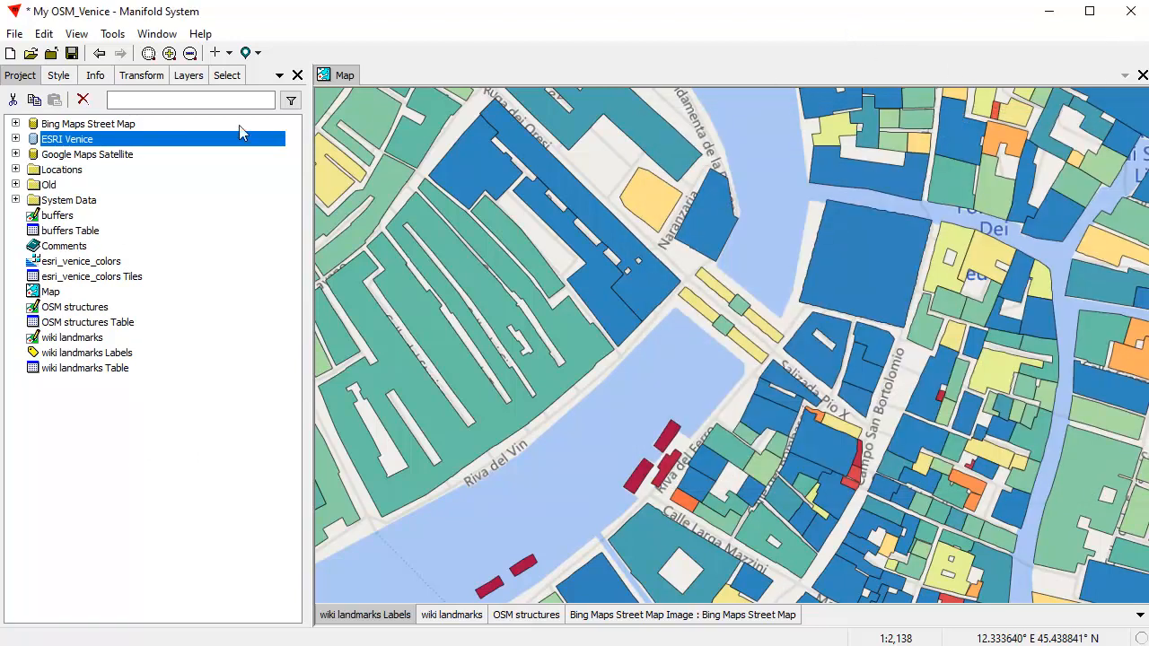
Expand the linked ESRI Venice data source, open its map to examine the canals and structures, and close it again.
left_click(15, 139)
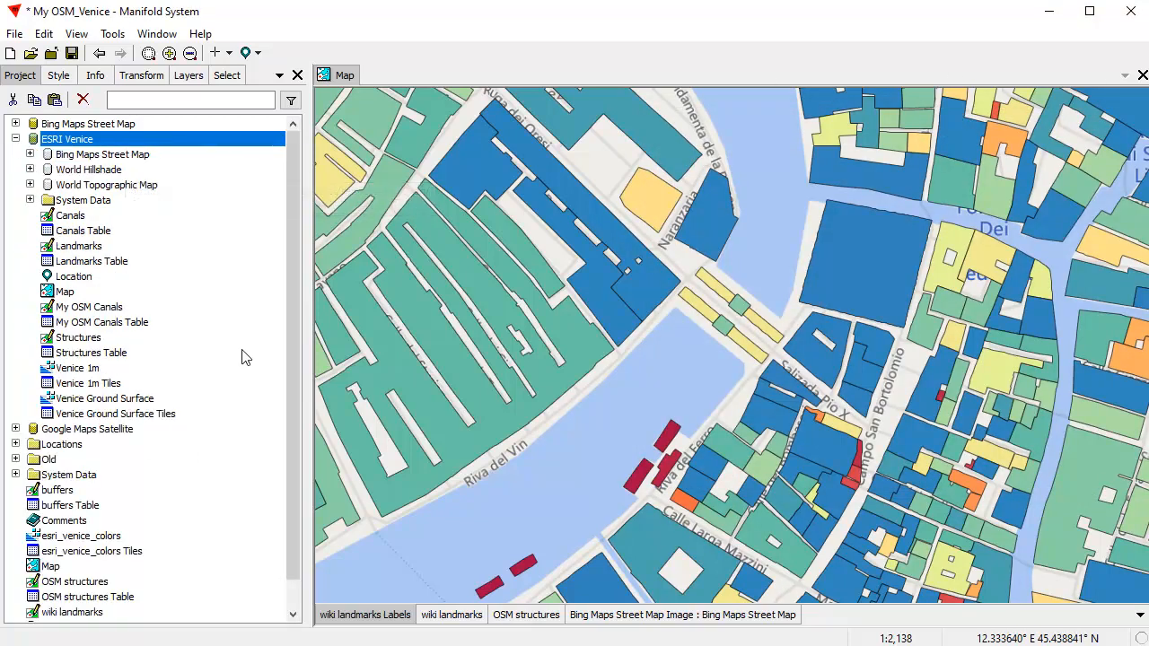
double_click(66, 292)
scroll(743, 300, "up", 3)
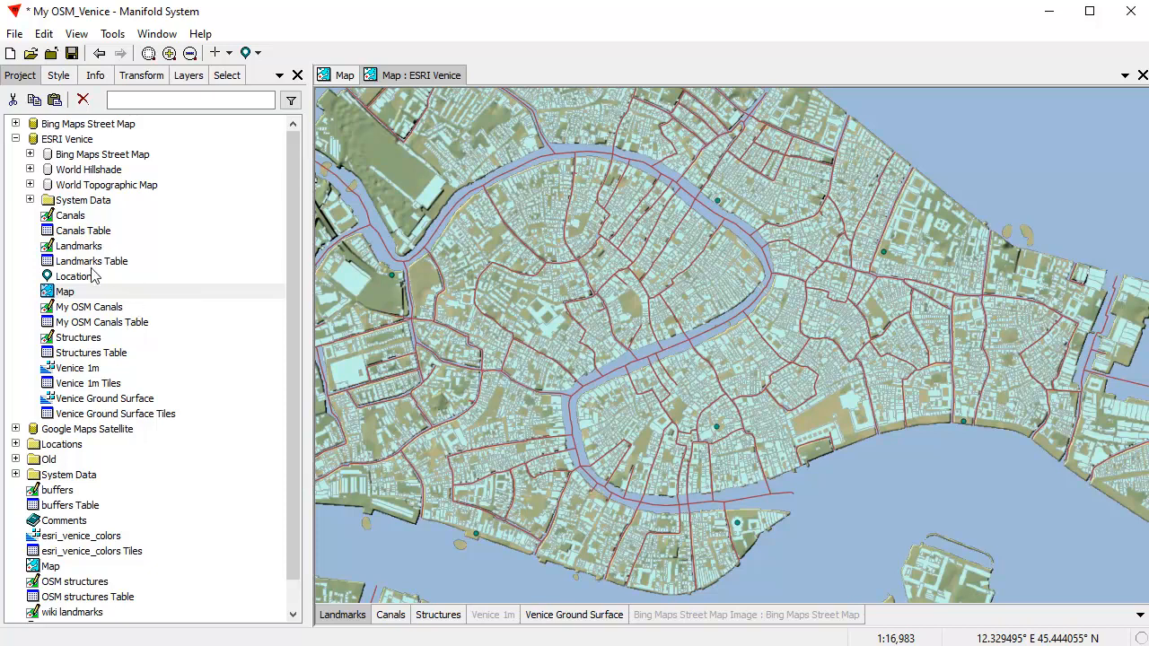
scroll(700, 354, "up", 3)
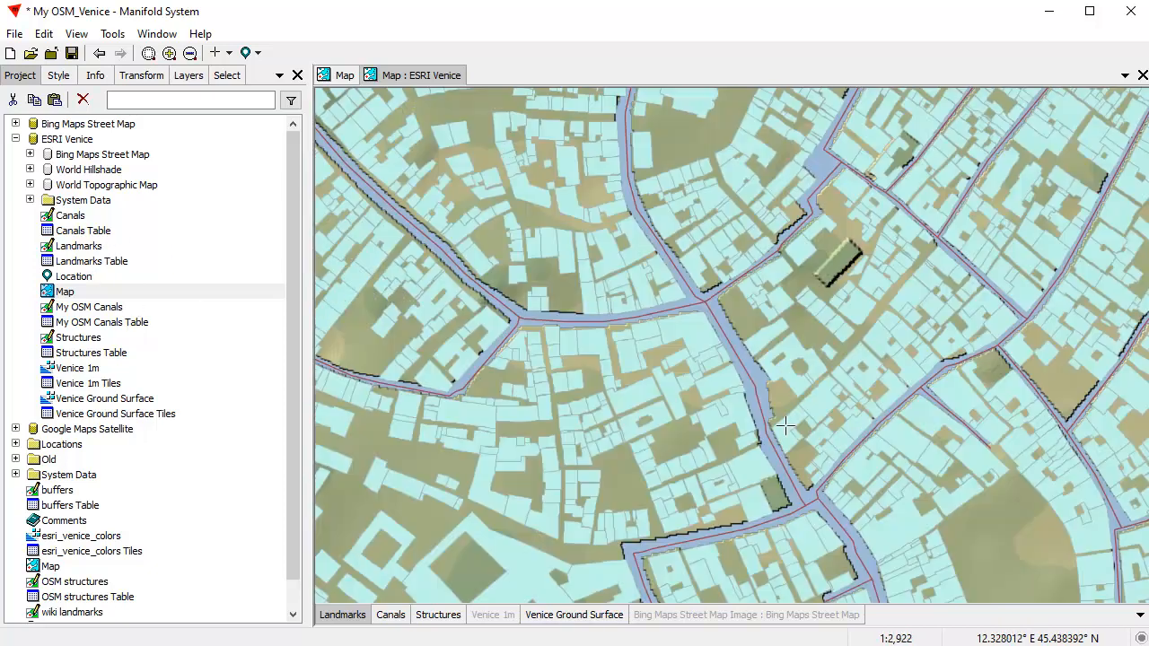
scroll(756, 367, "down", 3)
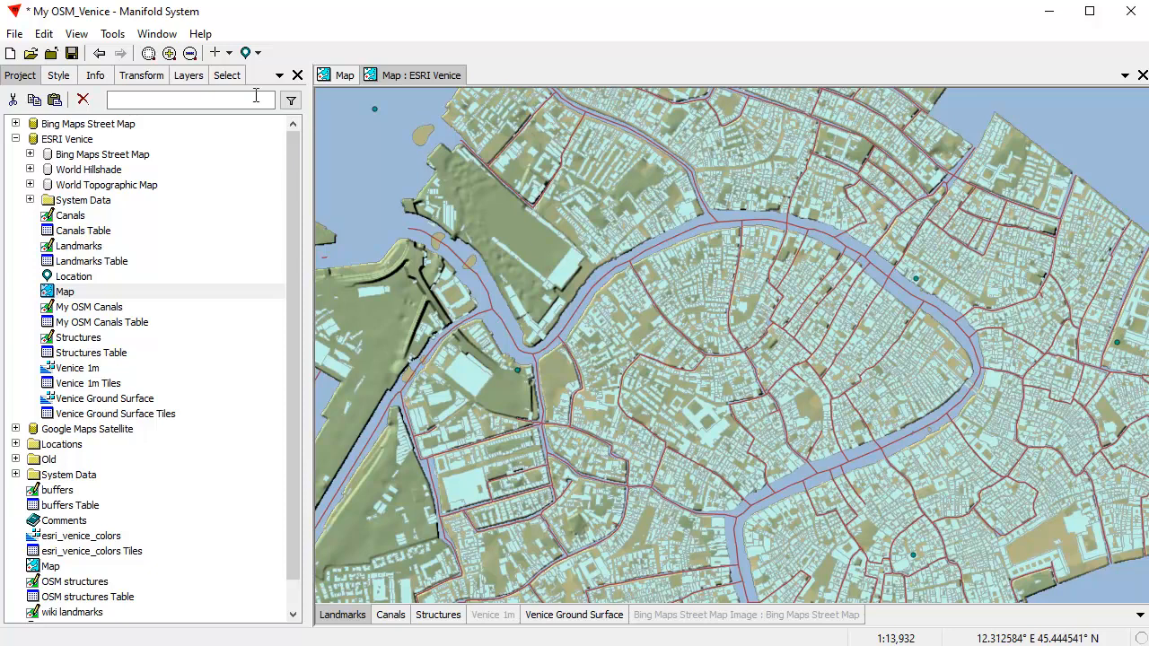
left_click(1142, 76)
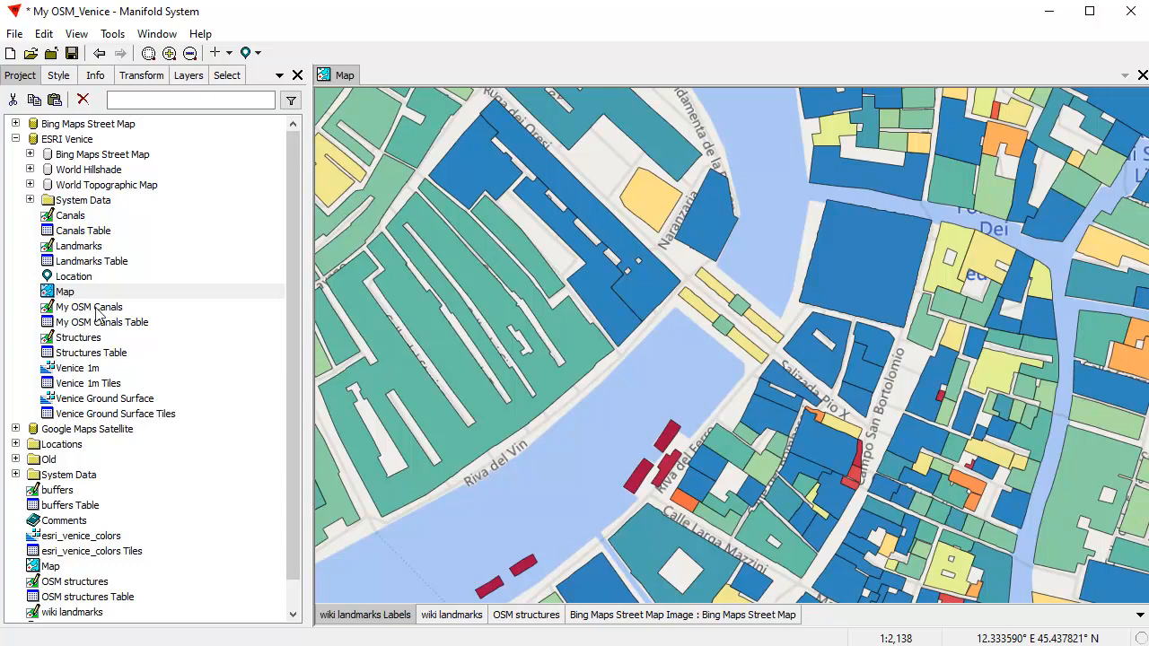
Add the Canals drawing from the linked ESRI Venice source to the map, placing the layer between OSM structures and Bing Maps Street Map.
left_click(89, 218)
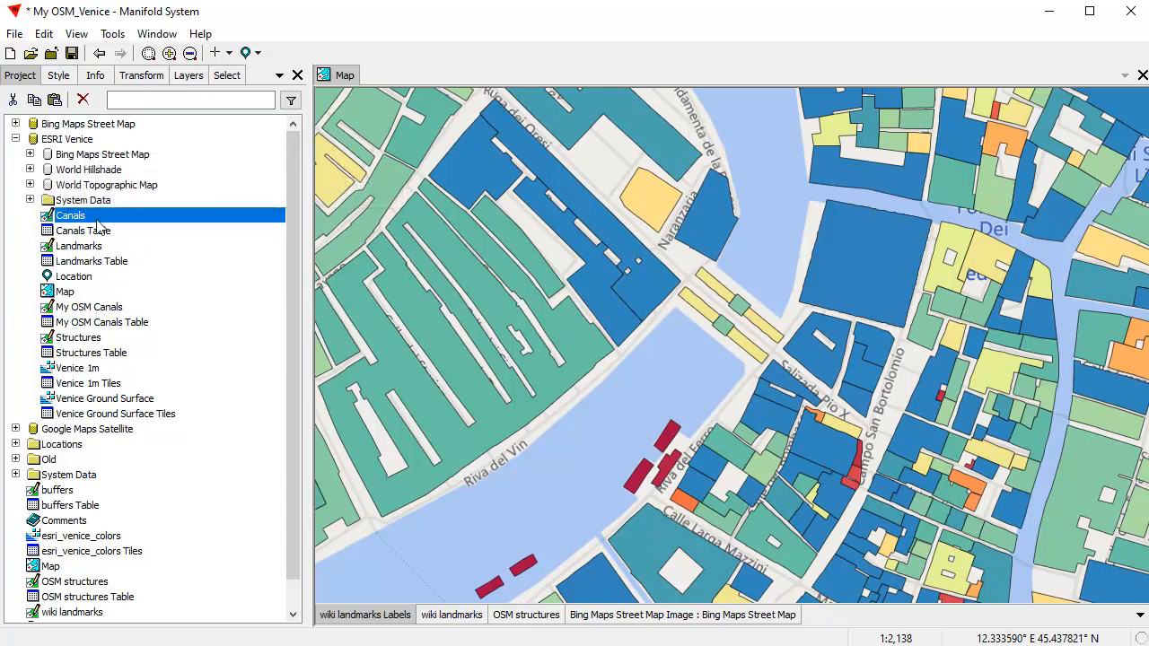
left_click_drag(96, 220, 616, 348)
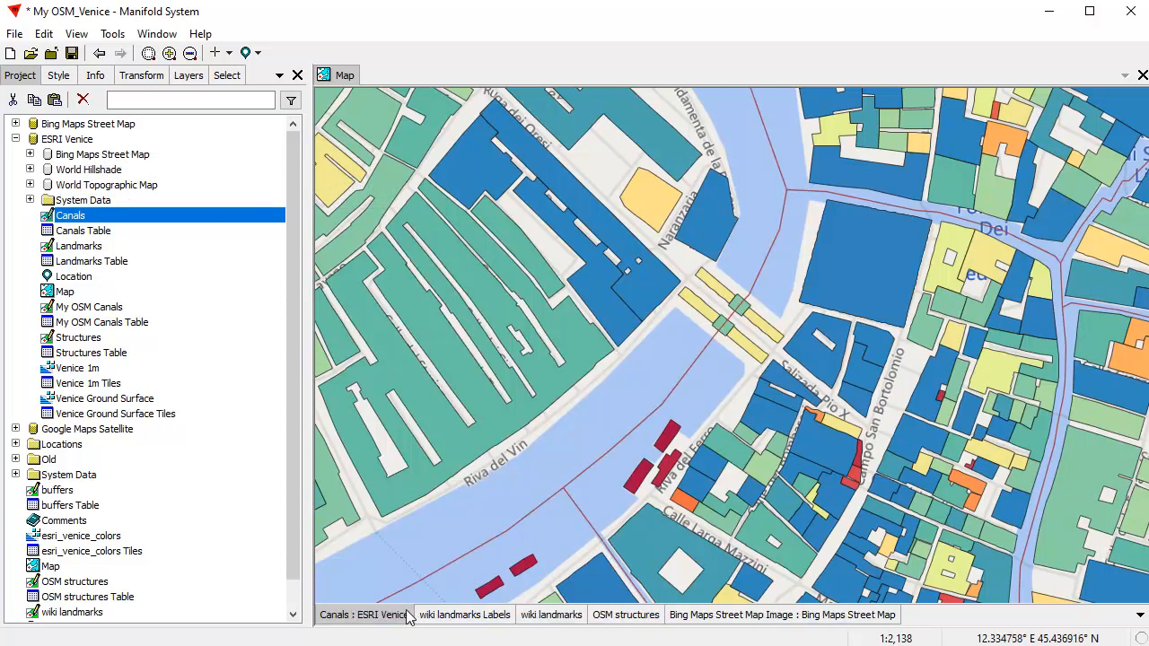
left_click_drag(667, 619, 704, 617)
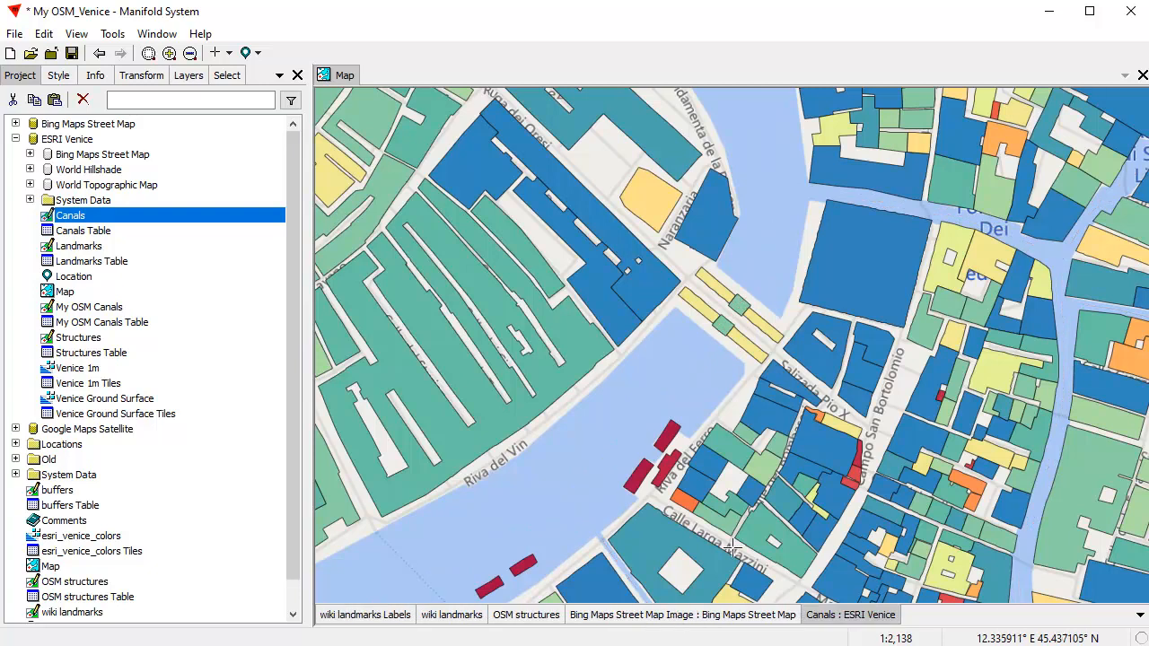
left_click_drag(839, 614, 655, 616)
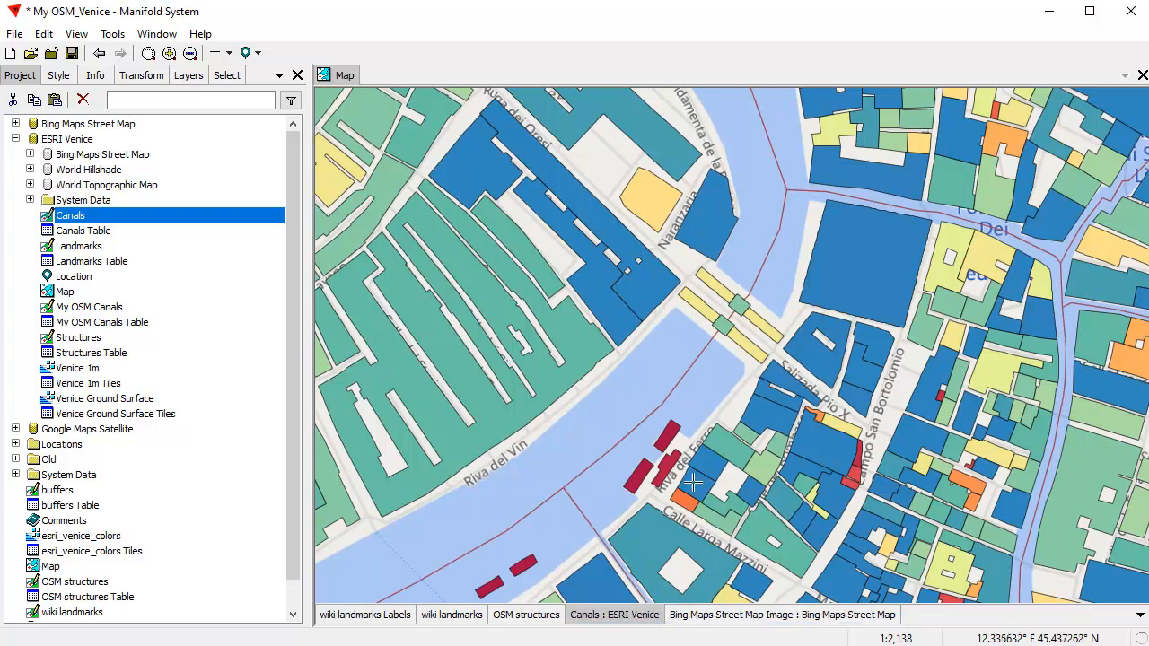
Set the linked Canals line width to 1.5 pt and collapse the ESRI Venice data source in the project.
left_click(56, 76)
left_click(152, 193)
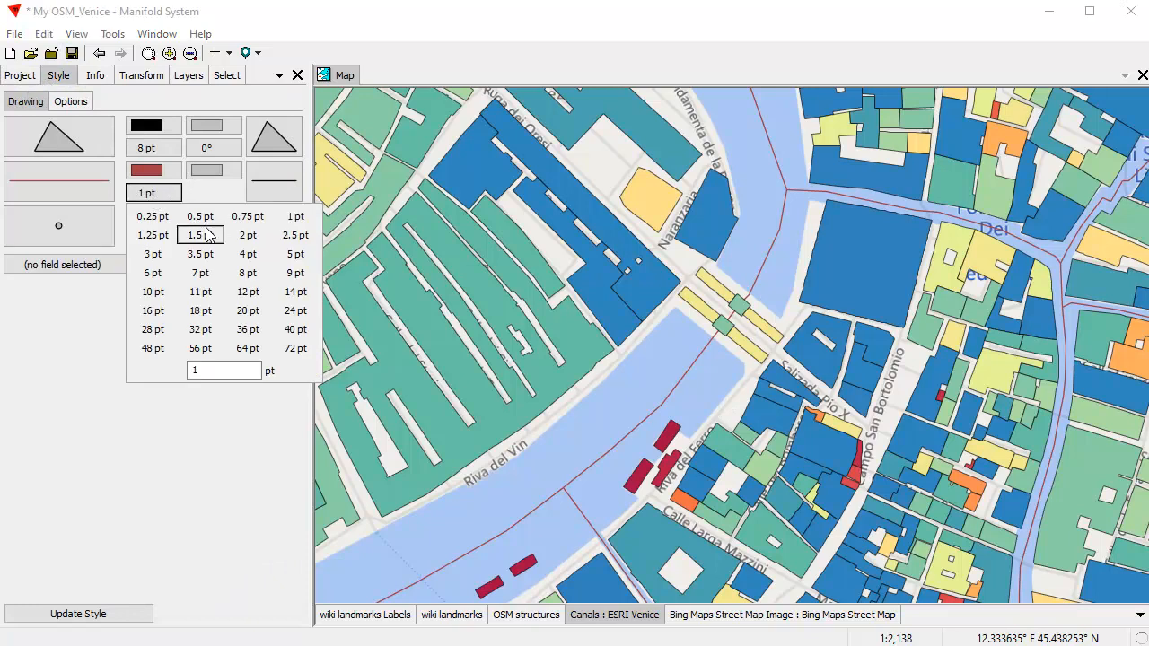
left_click(200, 235)
left_click(20, 77)
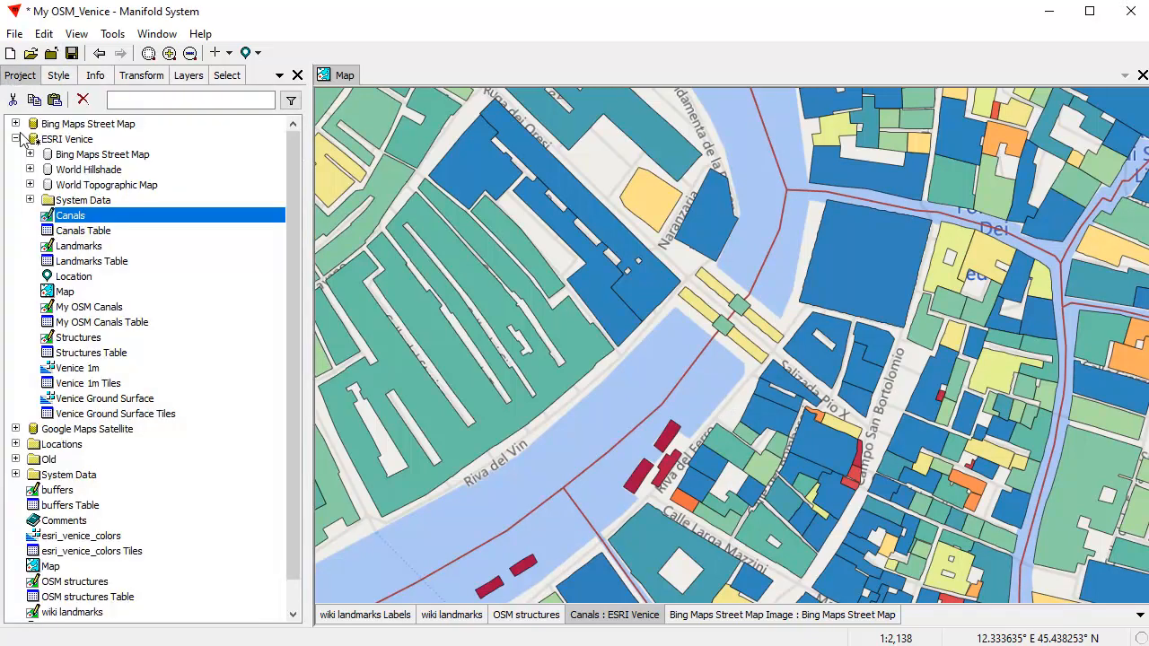
left_click(15, 139)
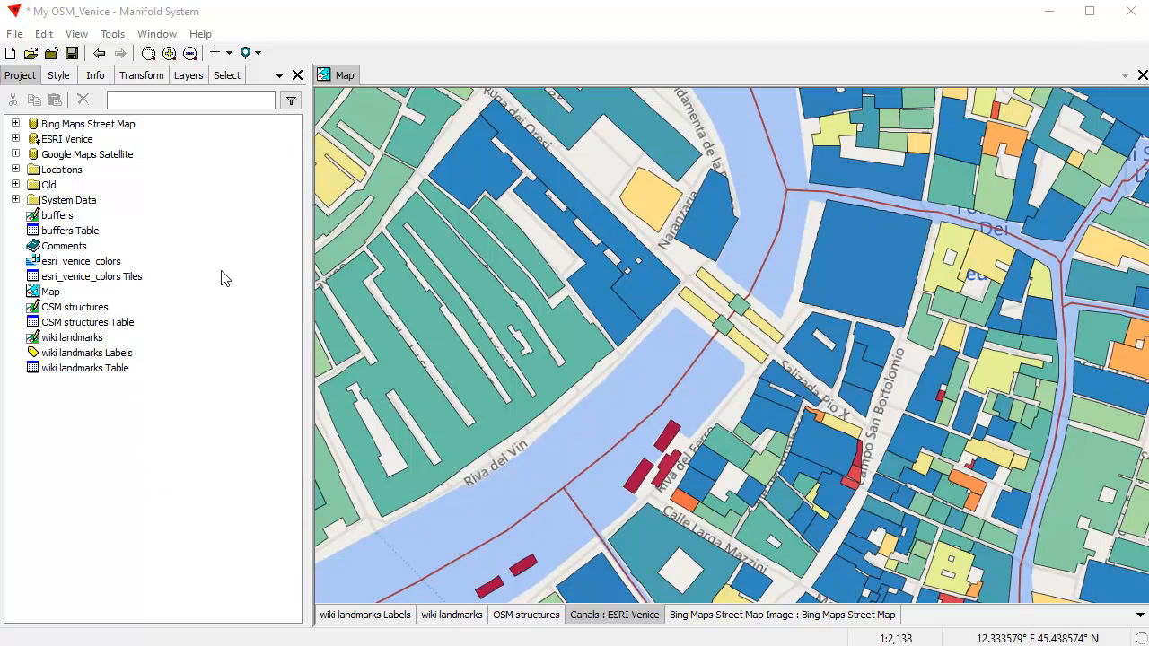
left_click(62, 141)
key("alt+Tab")
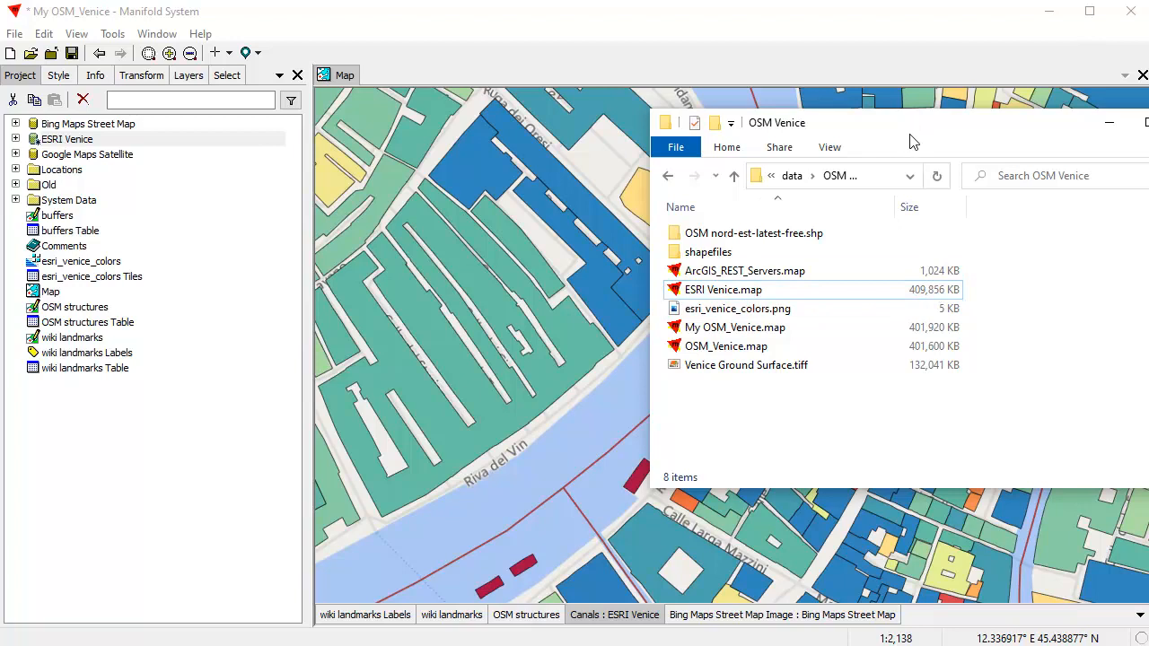
left_click_drag(909, 142, 931, 133)
left_click(876, 27)
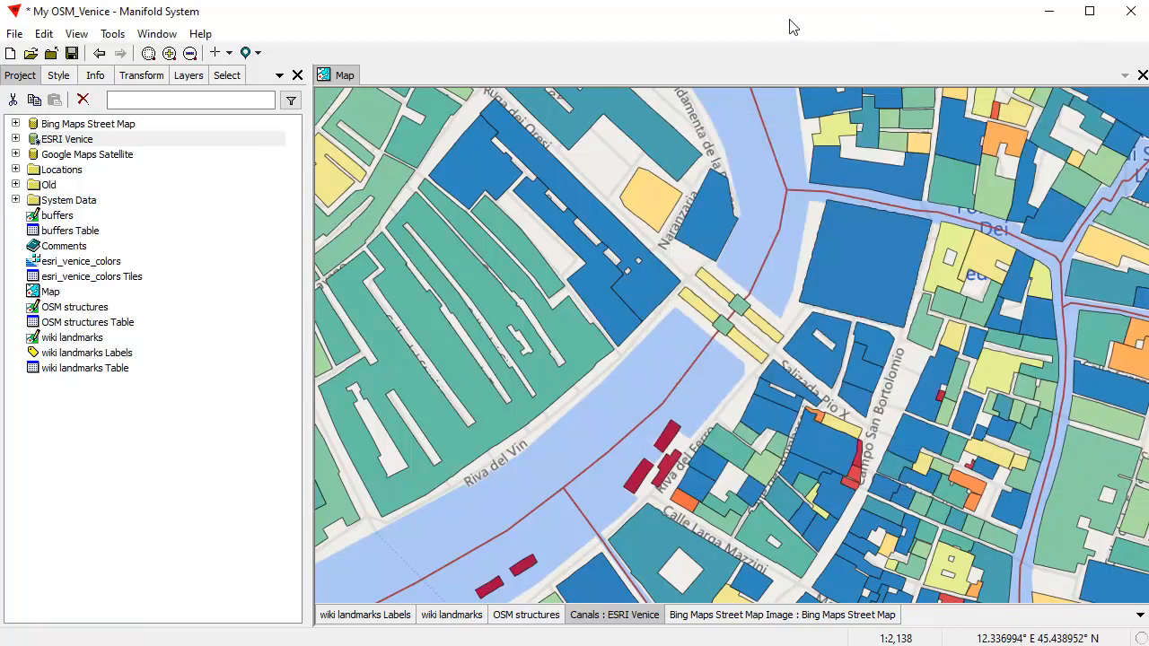
Add the Venice Ground Surface image from the linked ESRI Venice source to the map, directly above the Bing Maps Street Map layer.
double_click(29, 141)
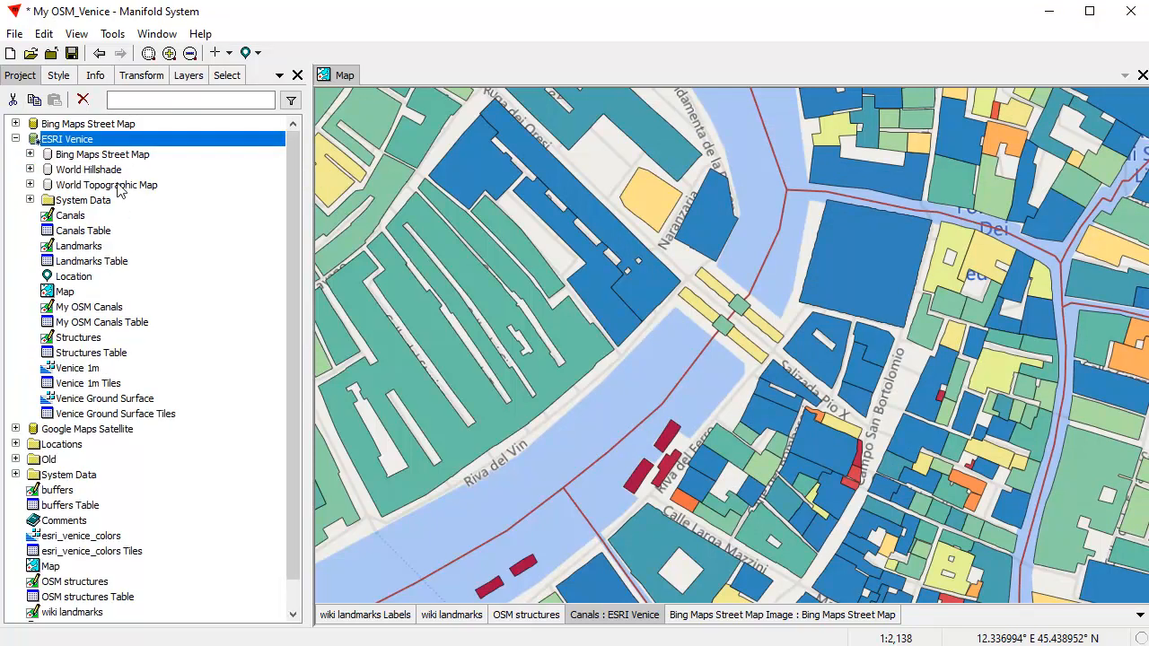
scroll(686, 405, "down", 2)
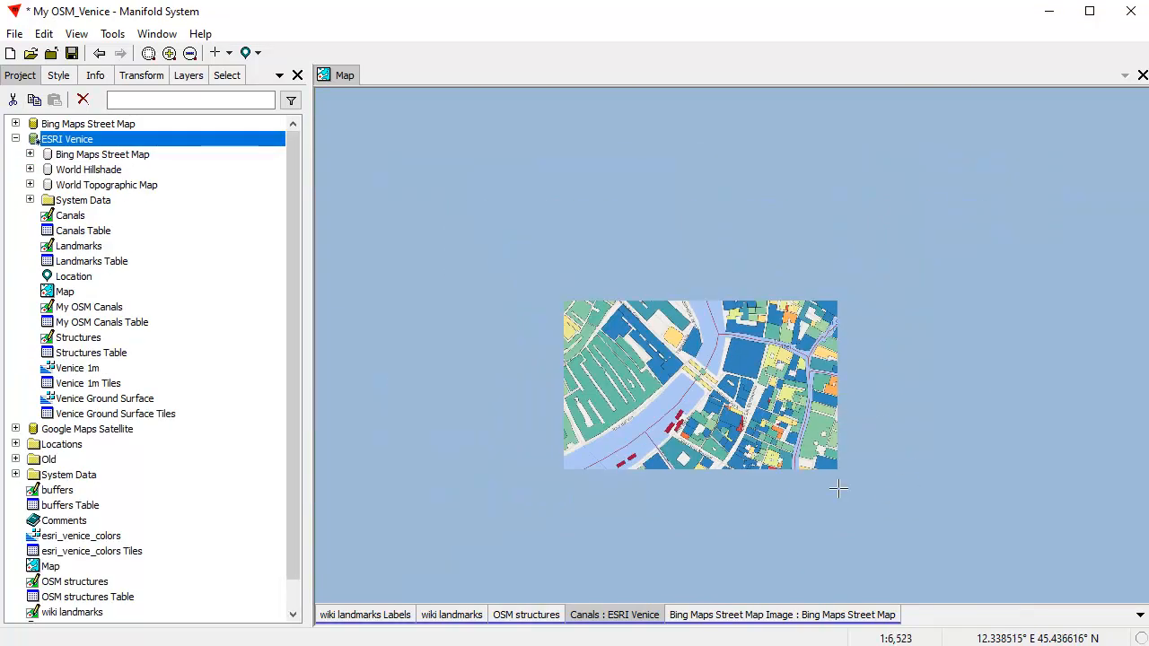
scroll(711, 438, "down", 1)
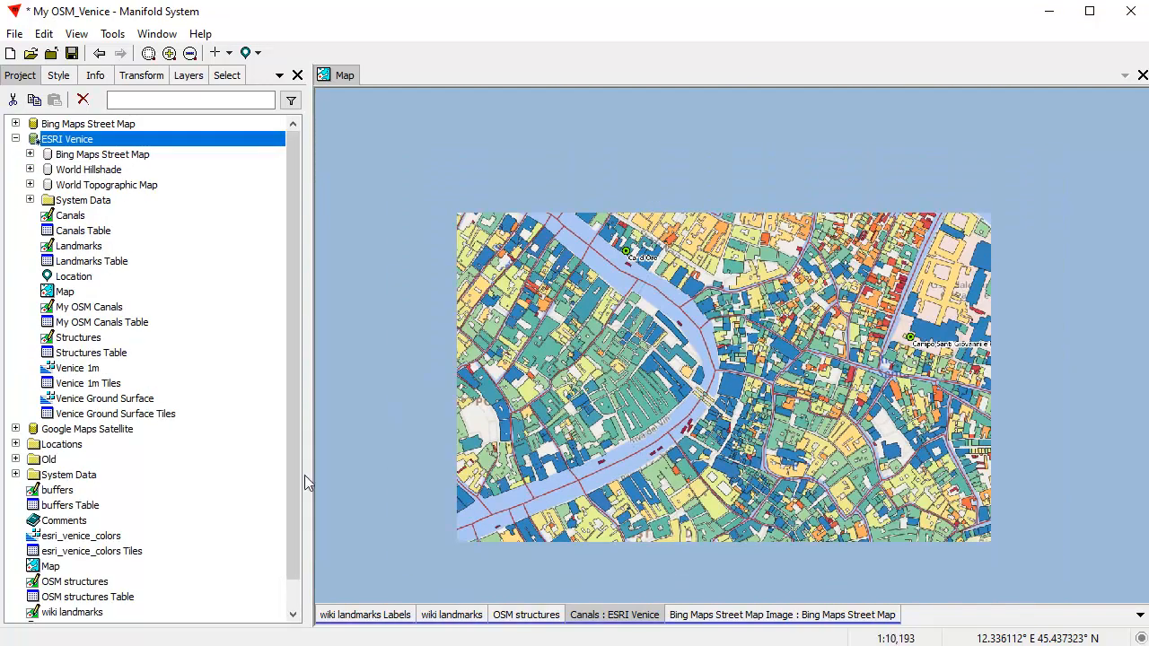
left_click(718, 617)
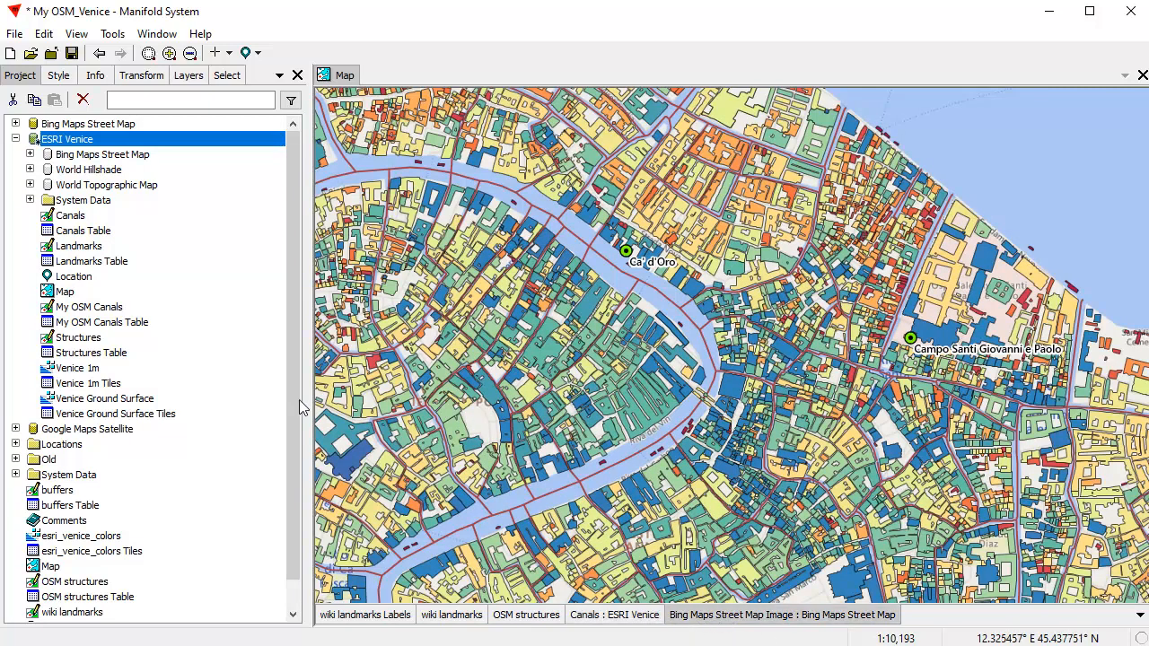
left_click(117, 400)
left_click_drag(116, 405, 736, 305)
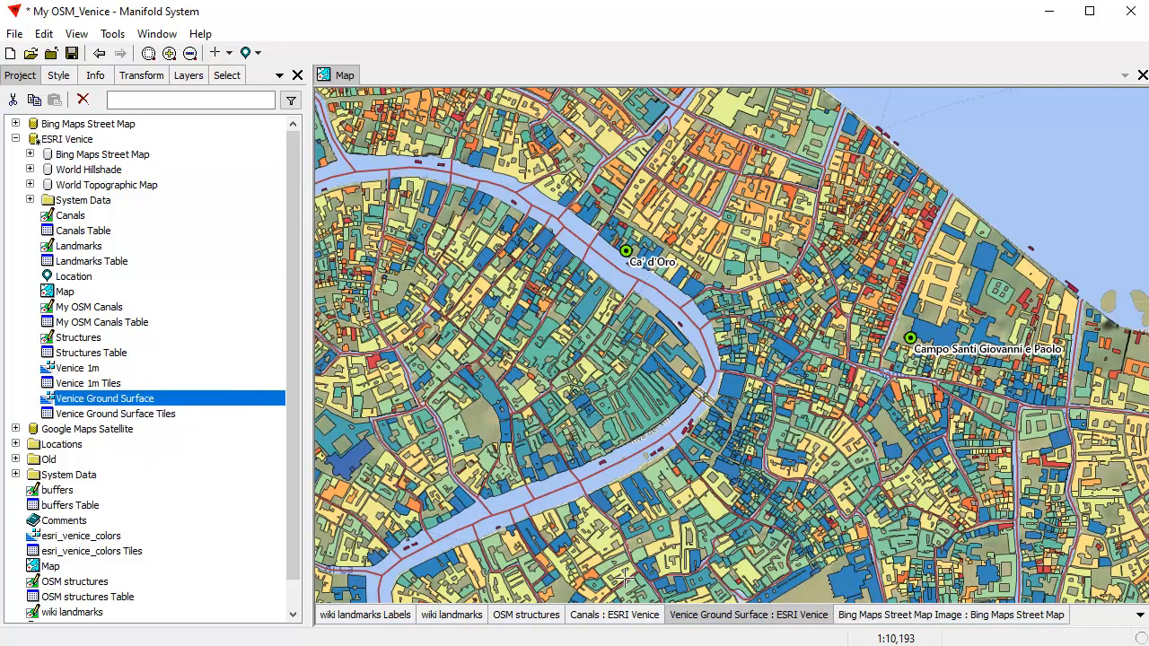
Hide the OSM structures and linked Canals layers to inspect the Venice Ground Surface layer.
left_click(538, 617, "shift")
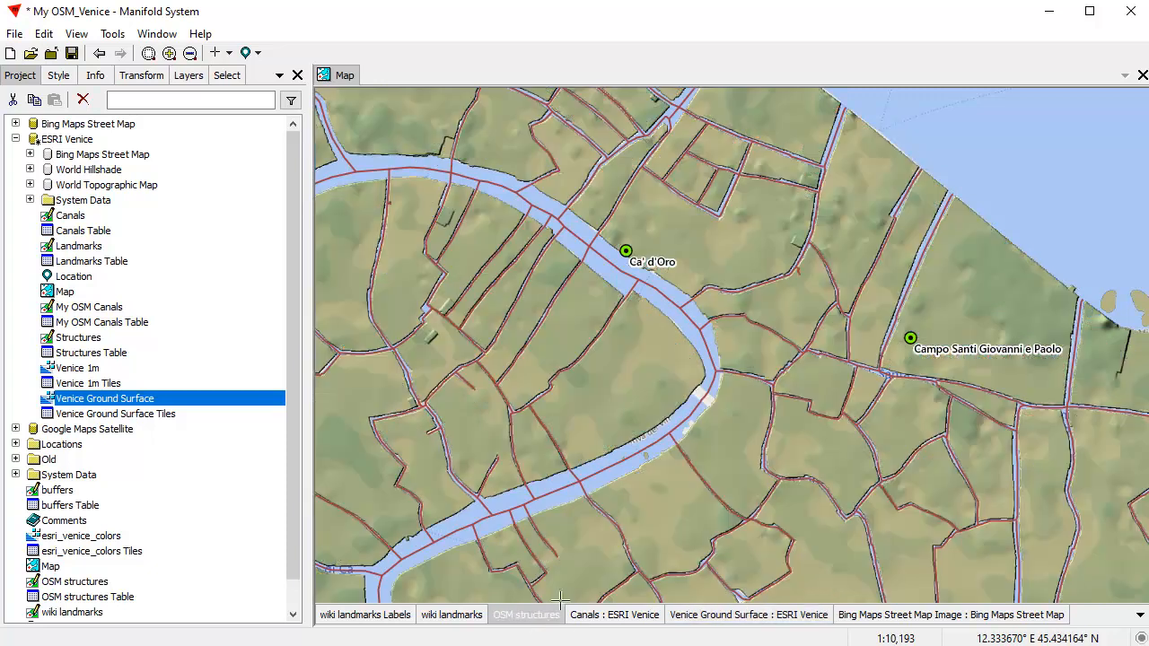
double_click(741, 614)
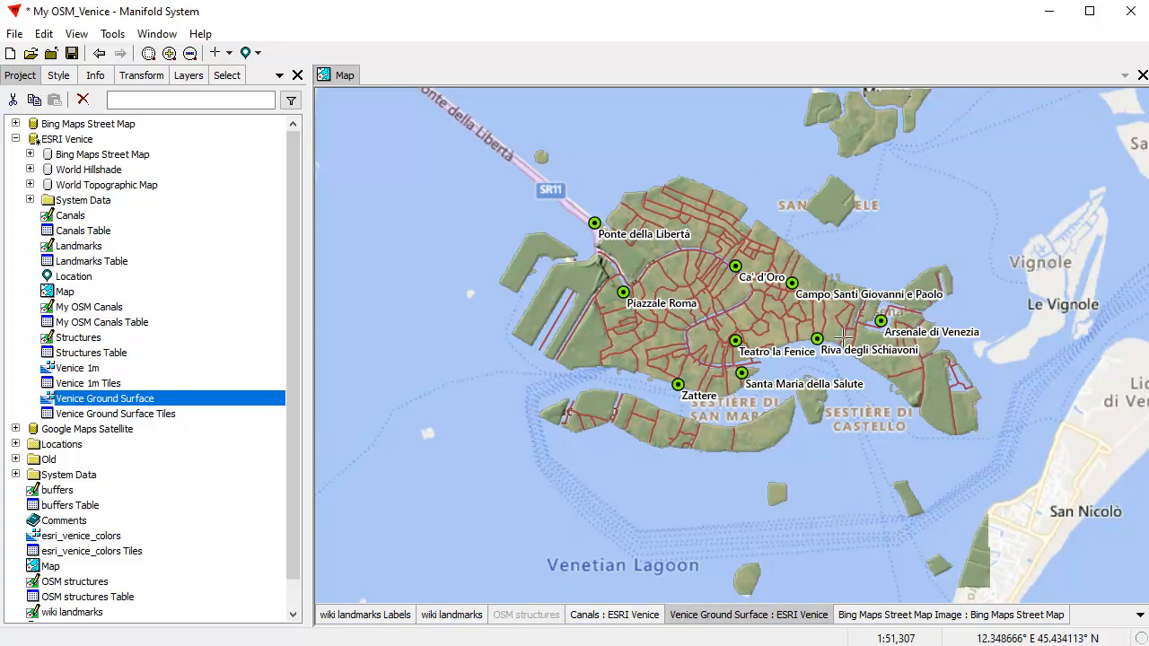
left_click_drag(497, 175, 1009, 471)
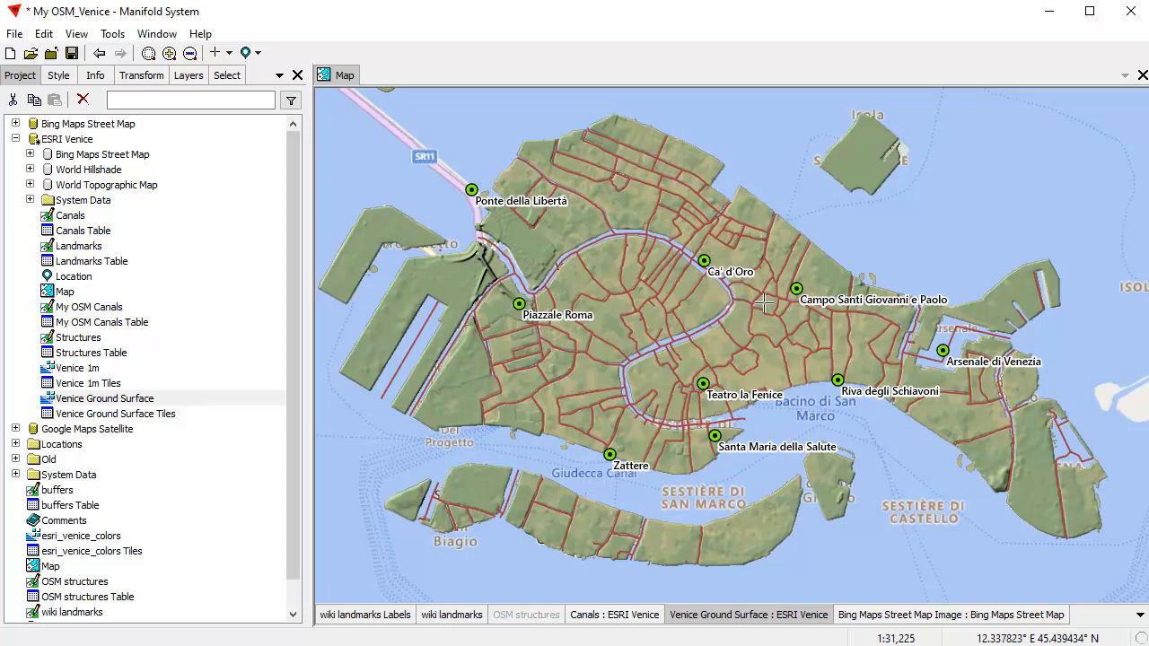
left_click(616, 615, "shift")
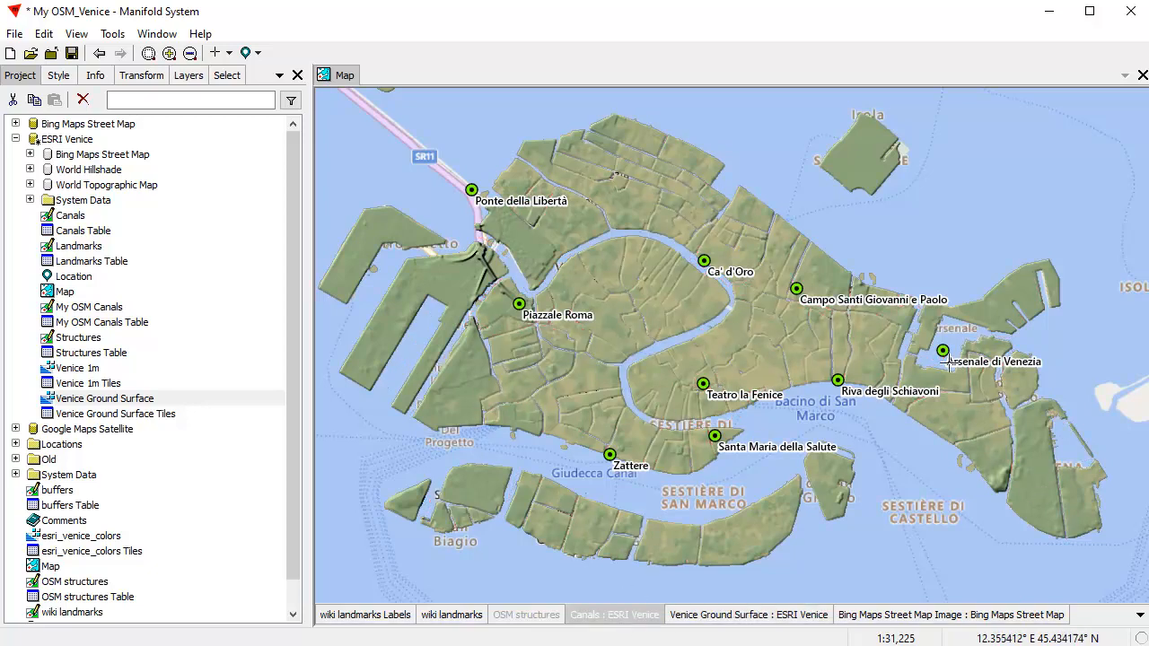
left_click_drag(617, 239, 707, 320)
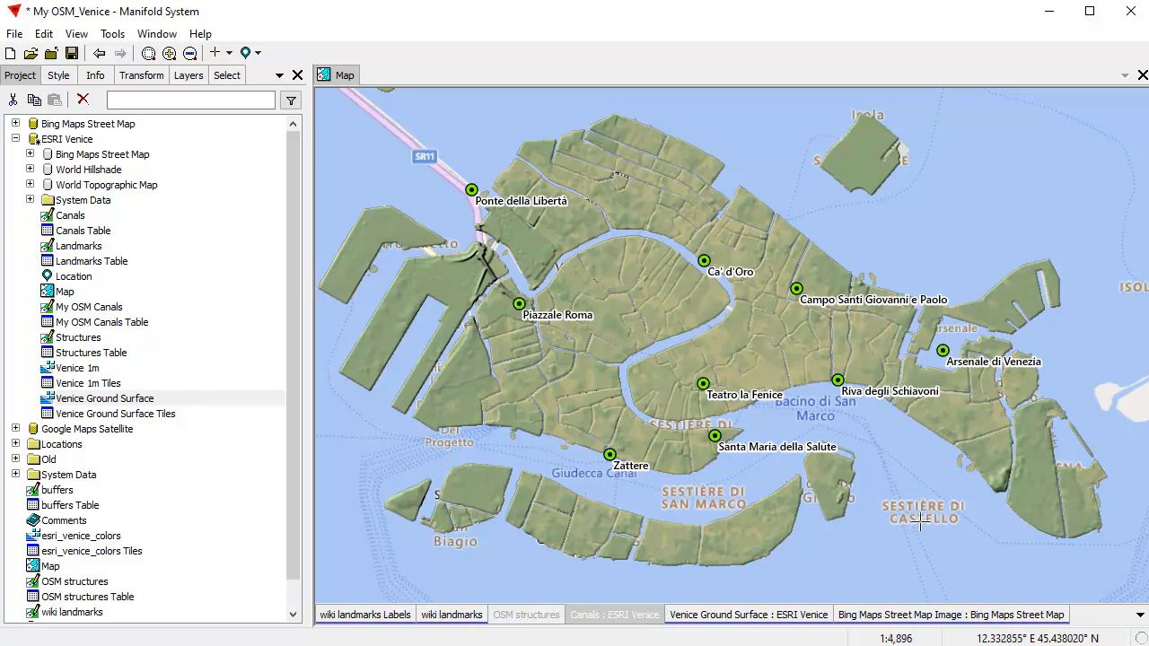
Collapse the ESRI Venice data source in the project and inspect the Venice Ground Surface layer across the main islands.
scroll(754, 309, "down", 3)
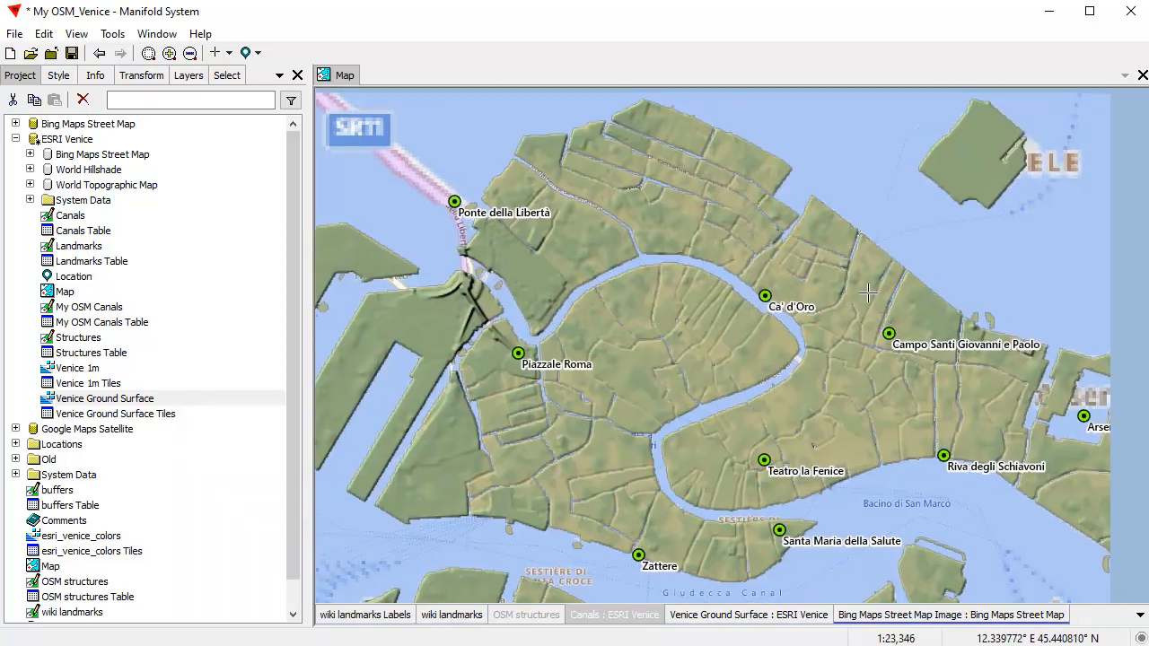
left_click(15, 139)
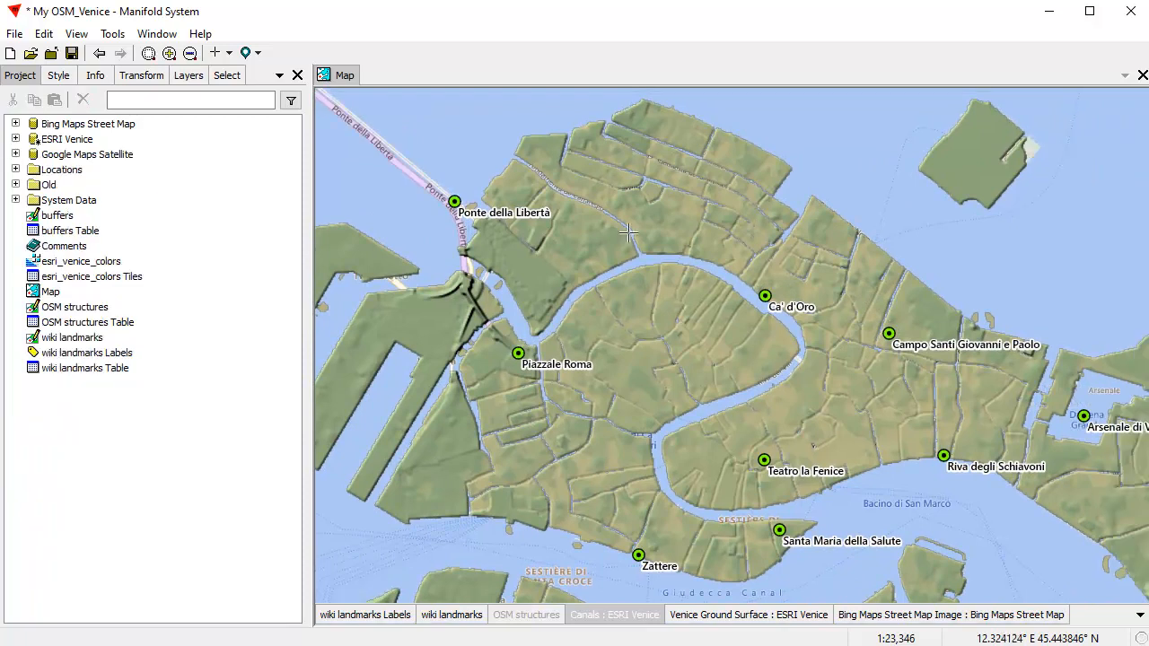
left_click_drag(748, 395, 740, 358)
scroll(691, 373, "down", 1)
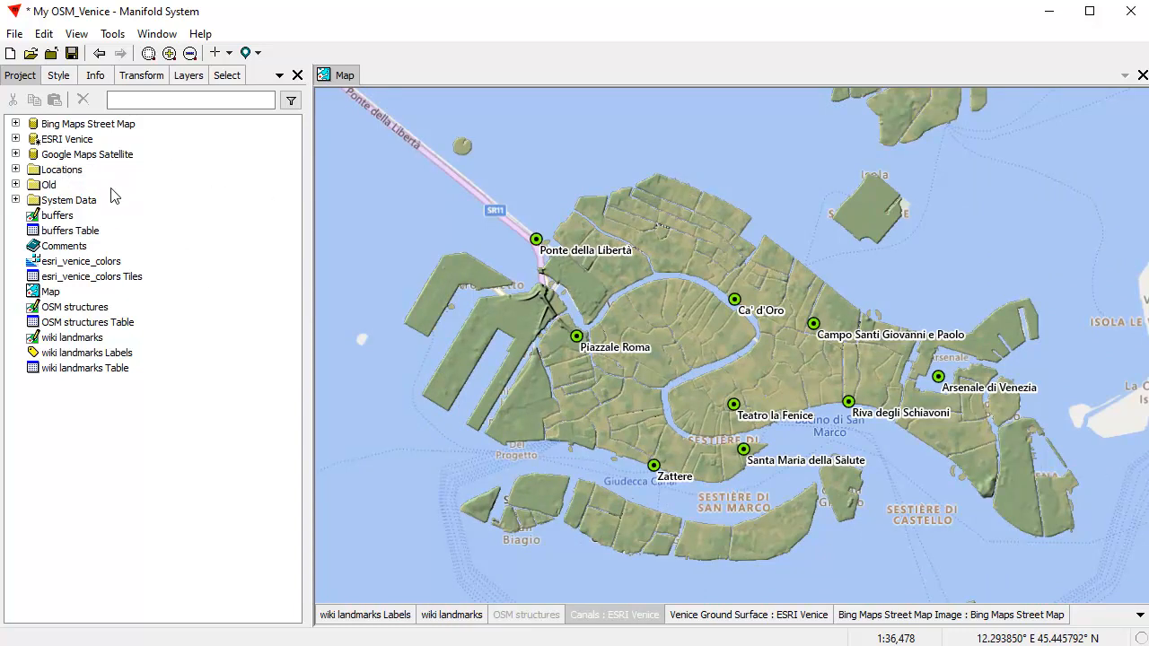
scroll(677, 392, "up", 1)
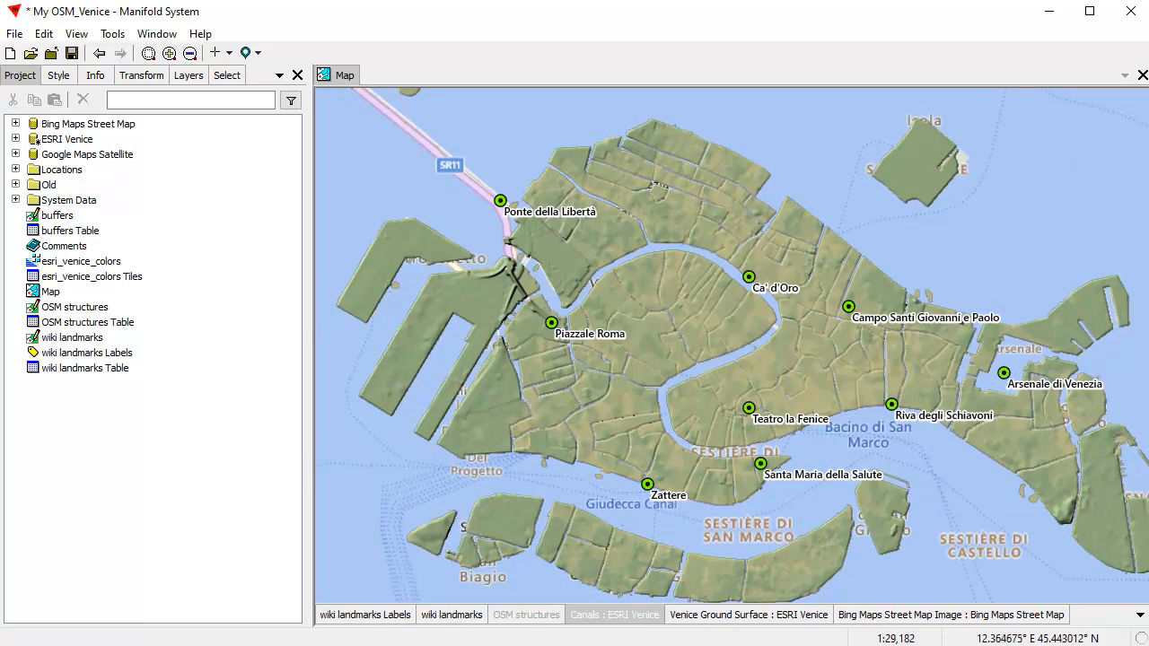
Link ArcGIS_REST_Servers.map from the OSM Venice folder into the project and expand it to list its web servers.
key("alt+Tab")
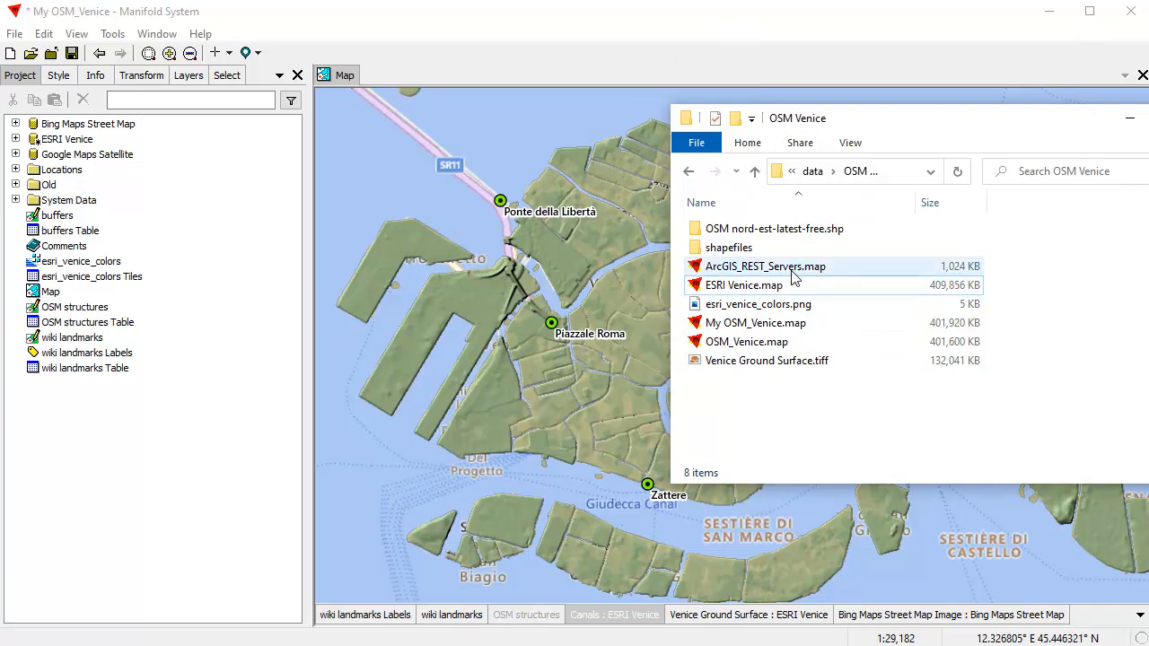
left_click(221, 547)
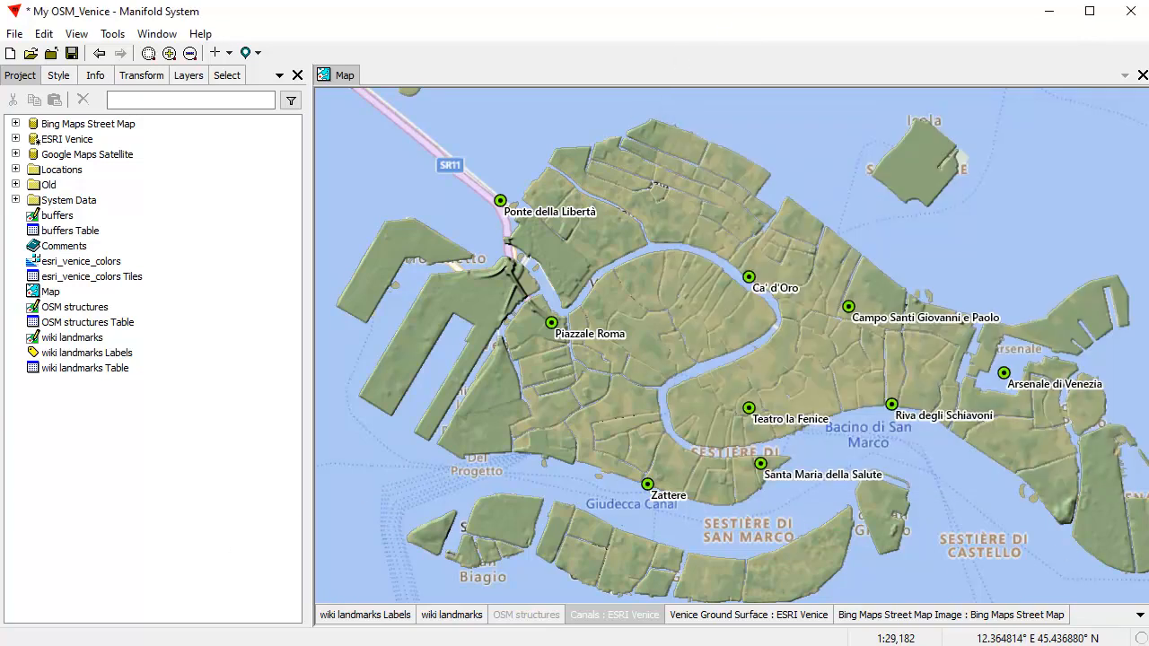
key("alt+Tab")
left_click_drag(801, 269, 127, 512)
left_click(784, 25)
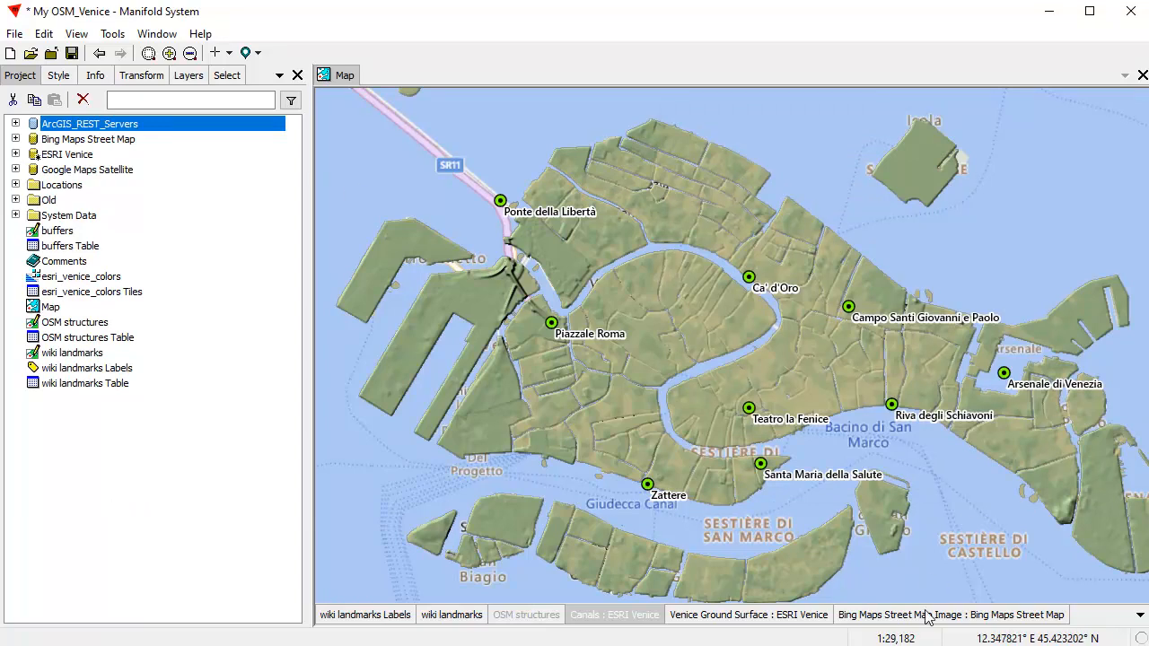
left_click(17, 125)
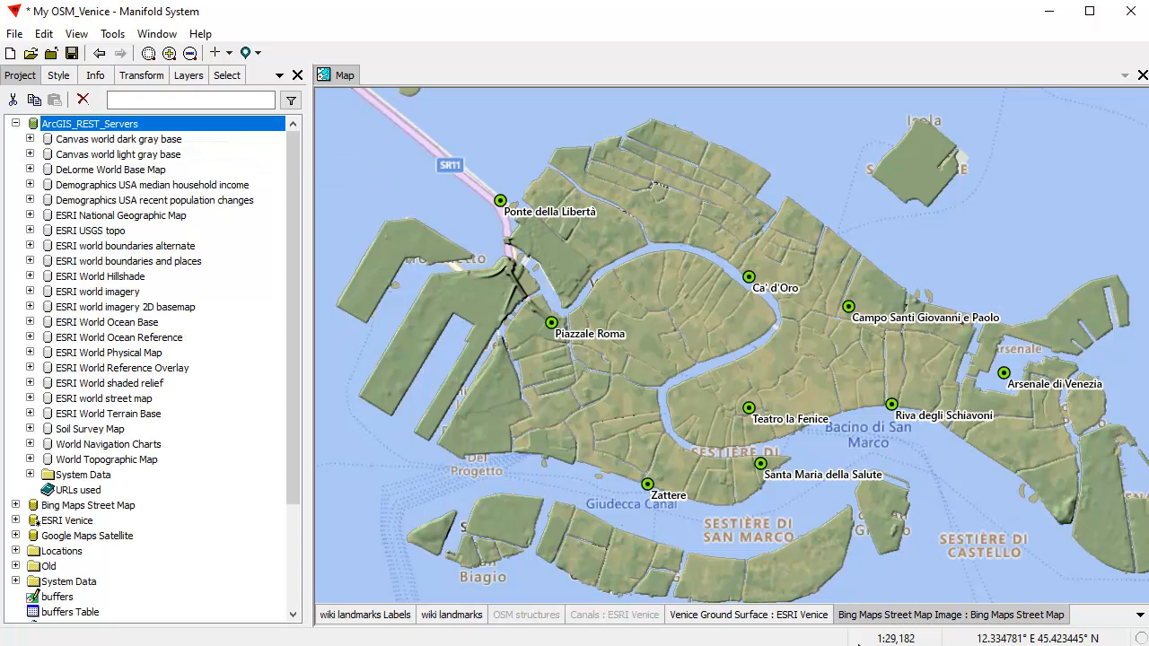
Add the Canvas world dark gray base image to the map directly above Bing Maps Street Map and inspect it behind the ground surface.
left_click(31, 140)
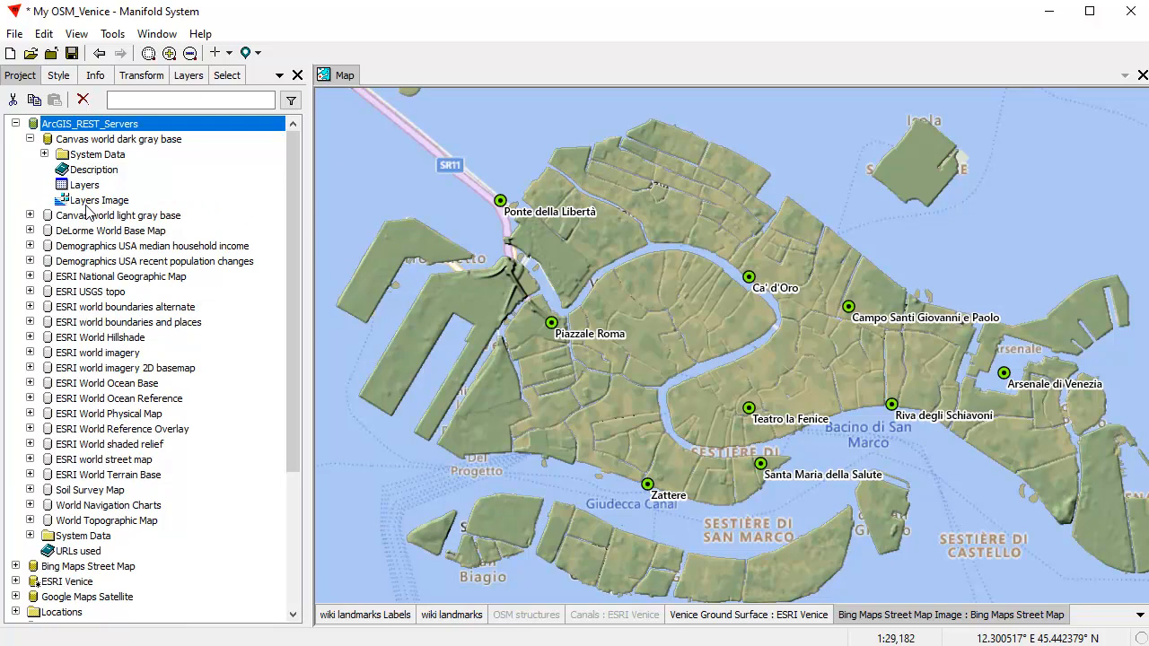
left_click_drag(91, 203, 125, 201)
left_click_drag(894, 262, 893, 260)
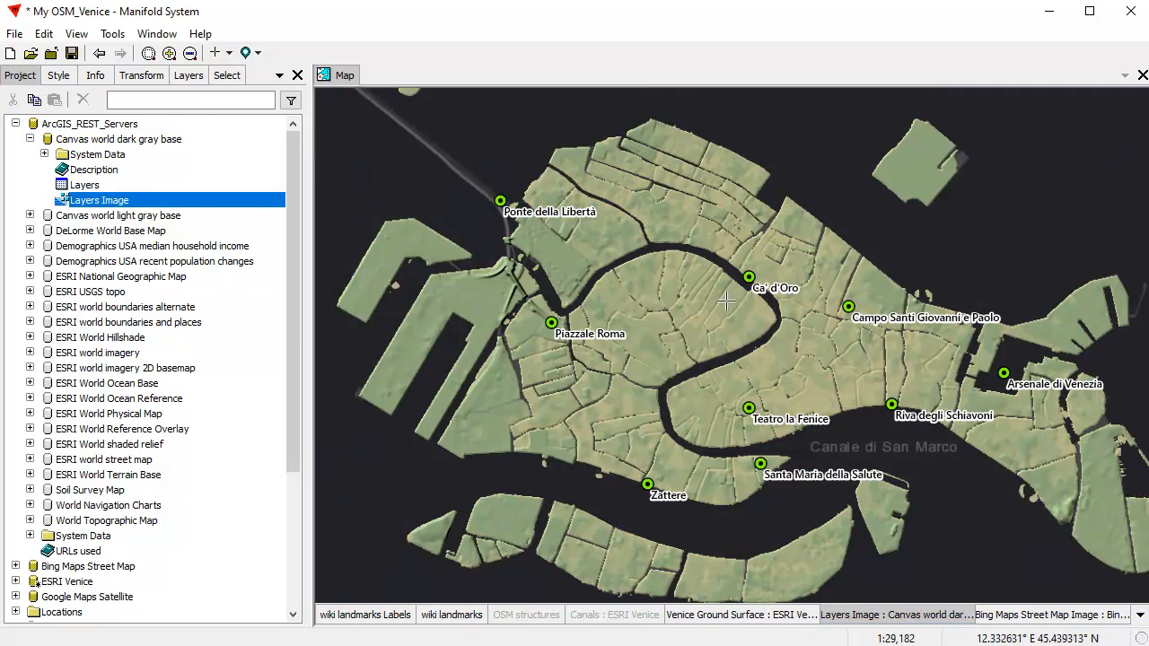
scroll(818, 382, "up", 3)
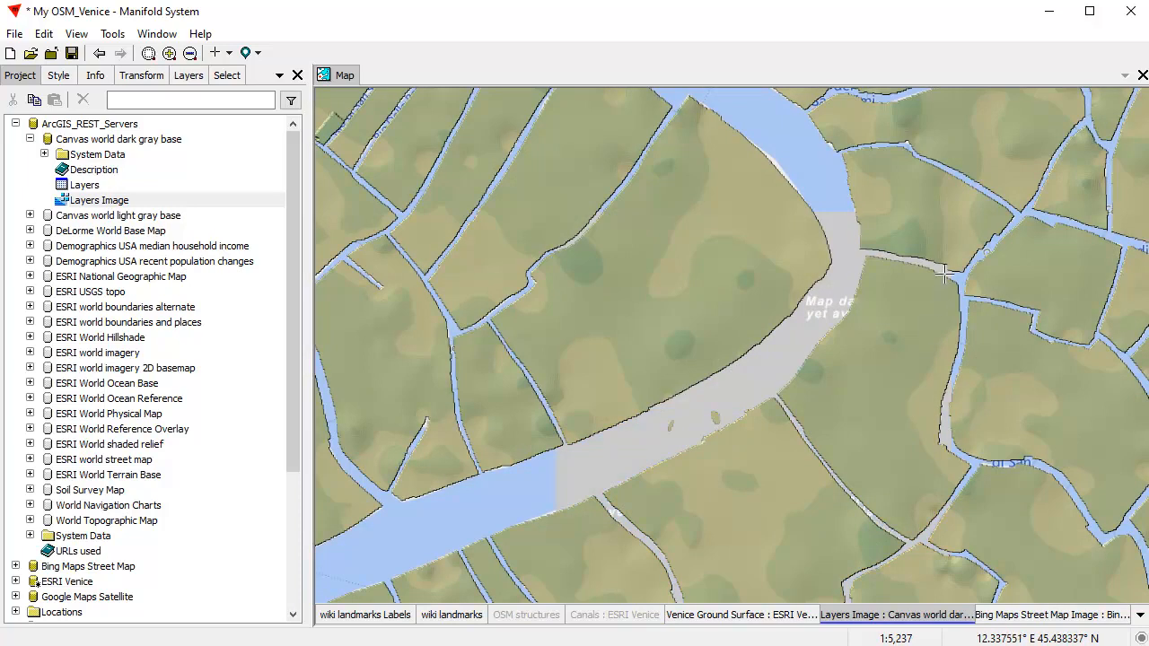
scroll(875, 324, "down", 2)
scroll(833, 335, "down", 1)
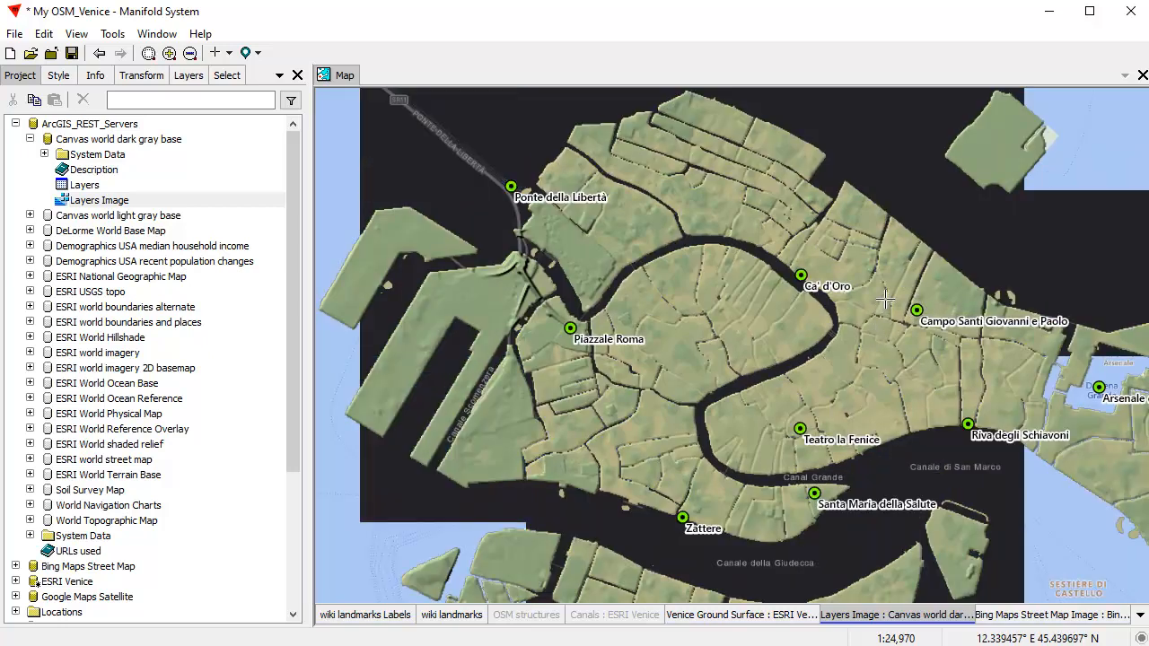
left_click_drag(883, 306, 842, 299)
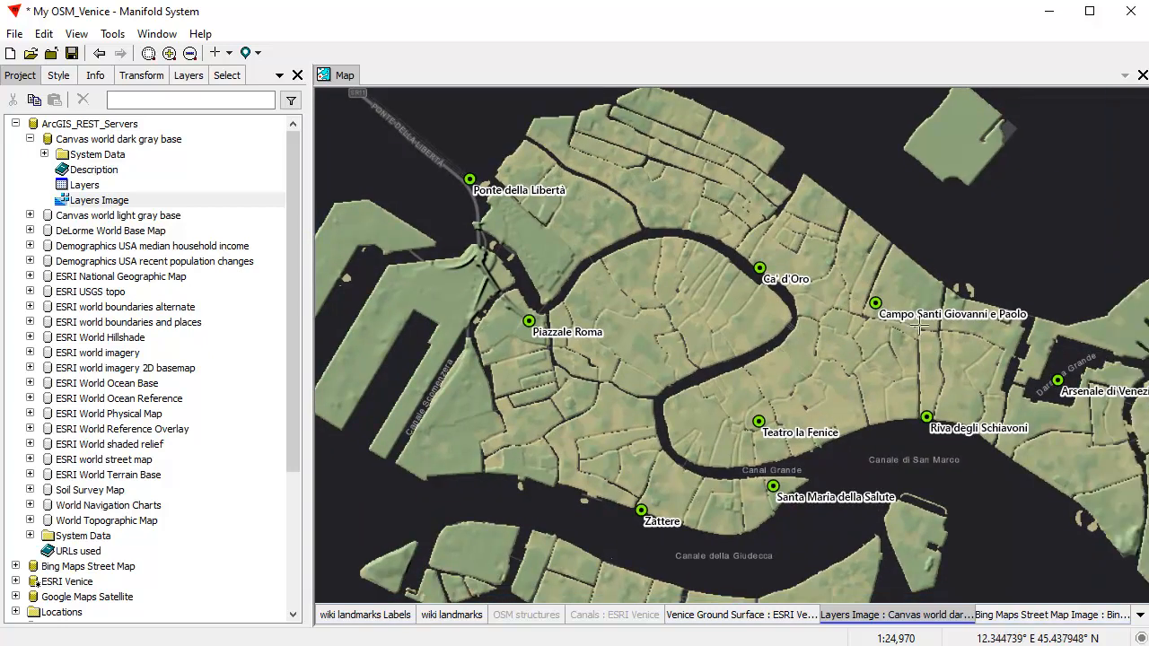
scroll(730, 490, "down", 1)
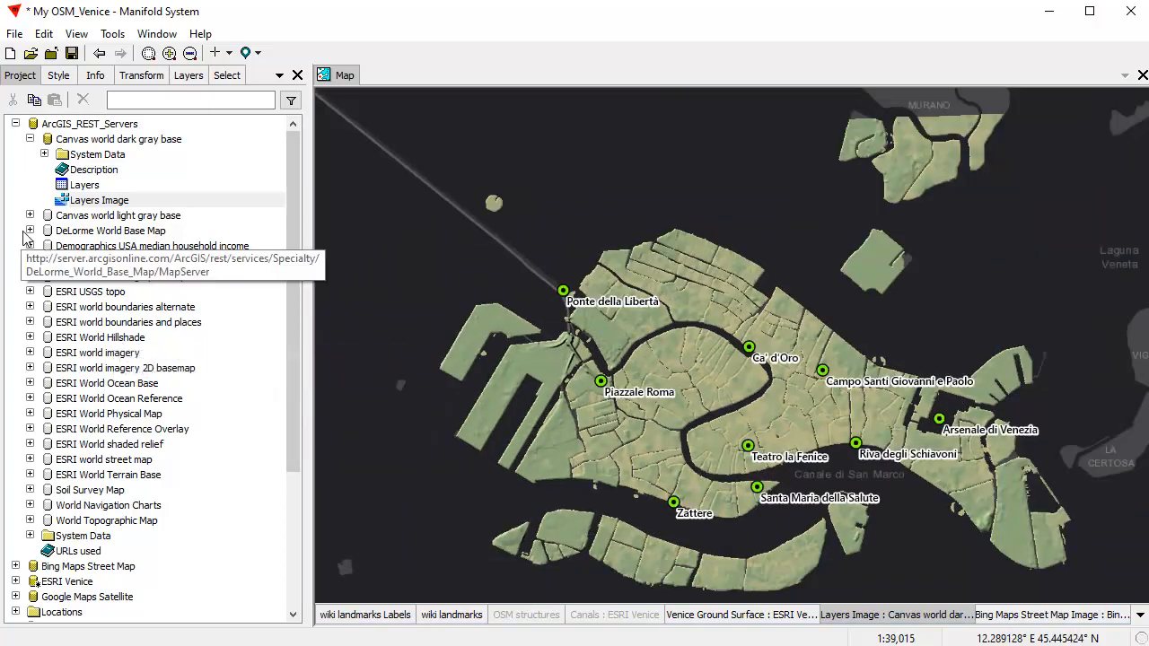
Hide the Venice Ground Surface layer and add the DeLorme World Base Map image directly above the dark gray canvas layer.
left_click(30, 231)
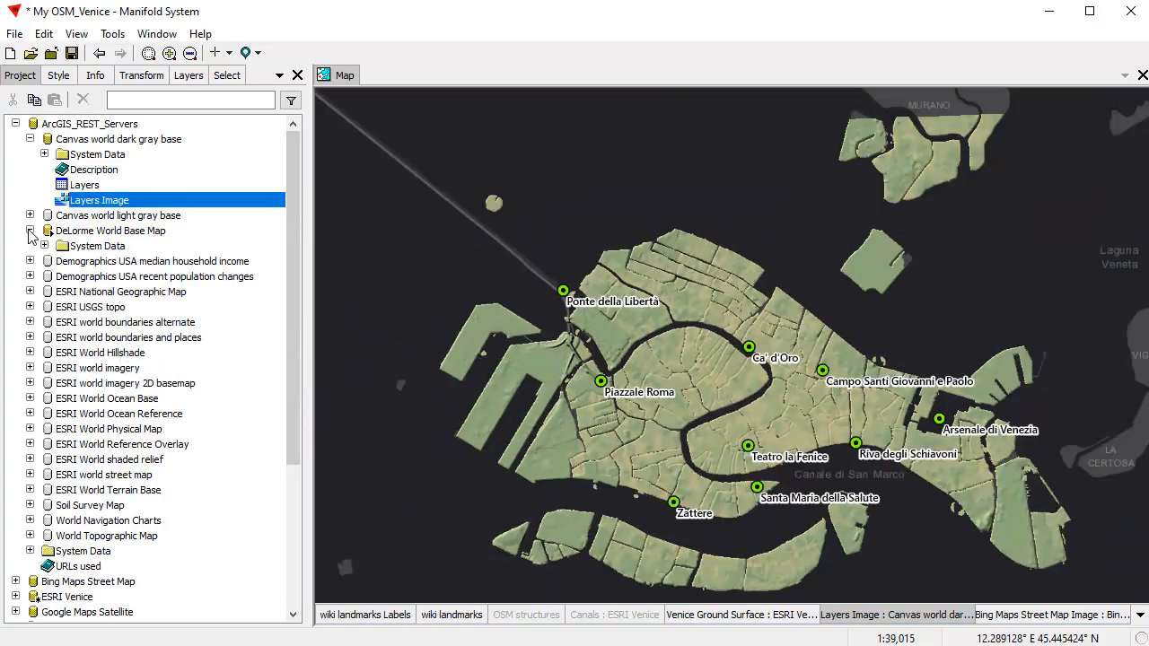
left_click(768, 620, "shift")
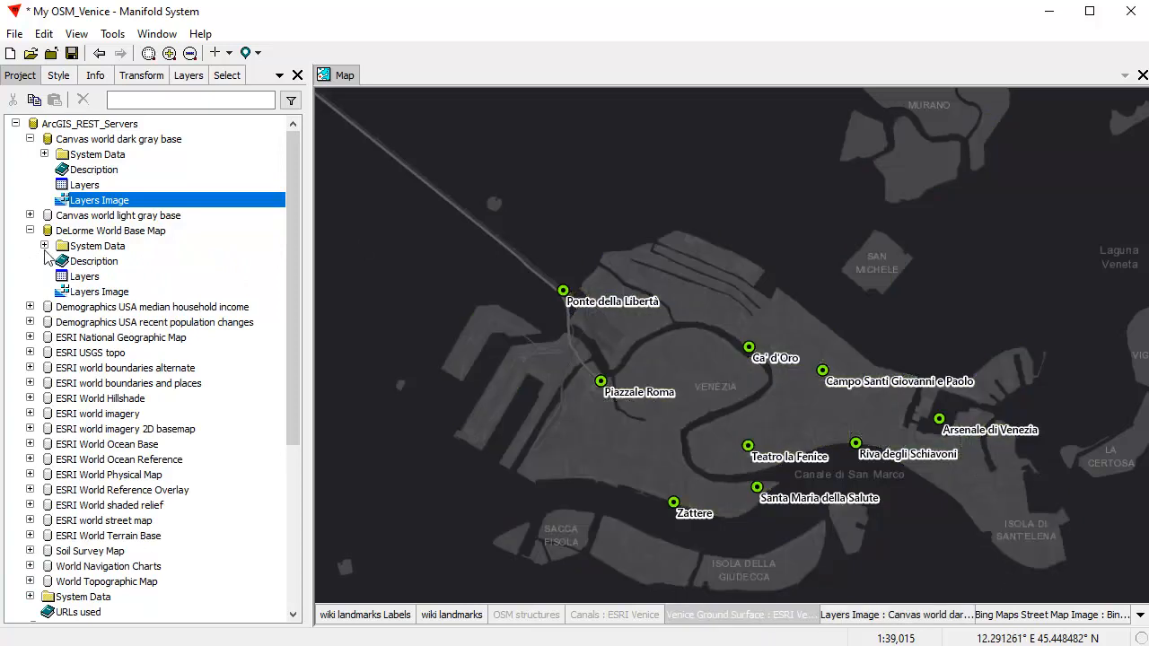
left_click(938, 617)
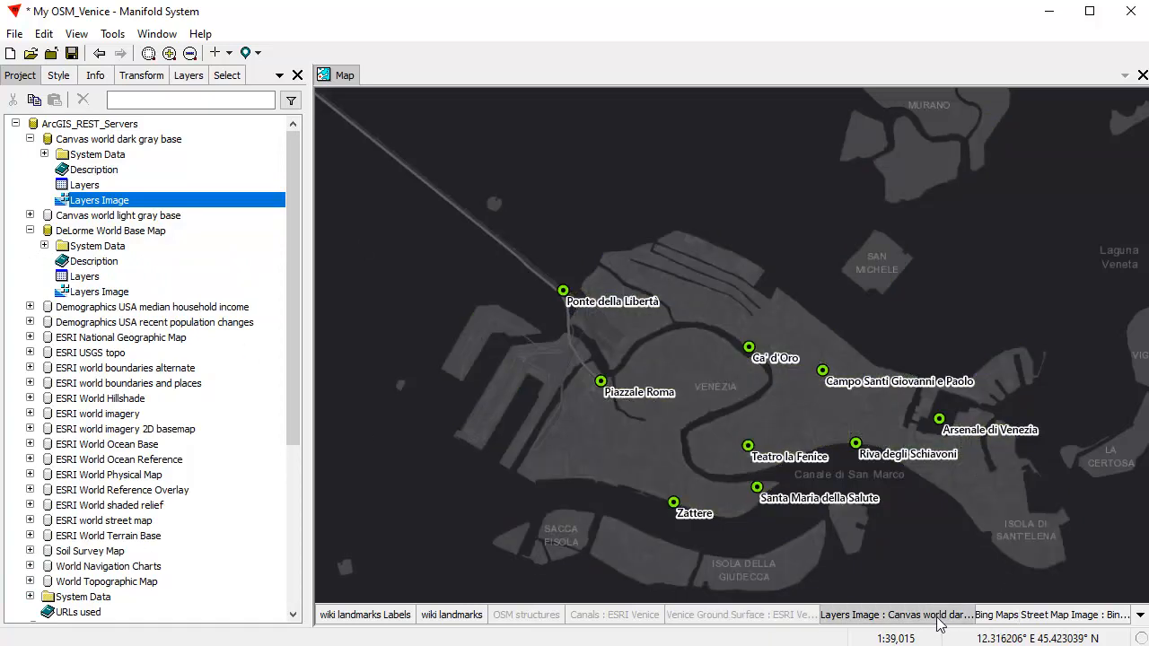
left_click_drag(99, 291, 762, 334)
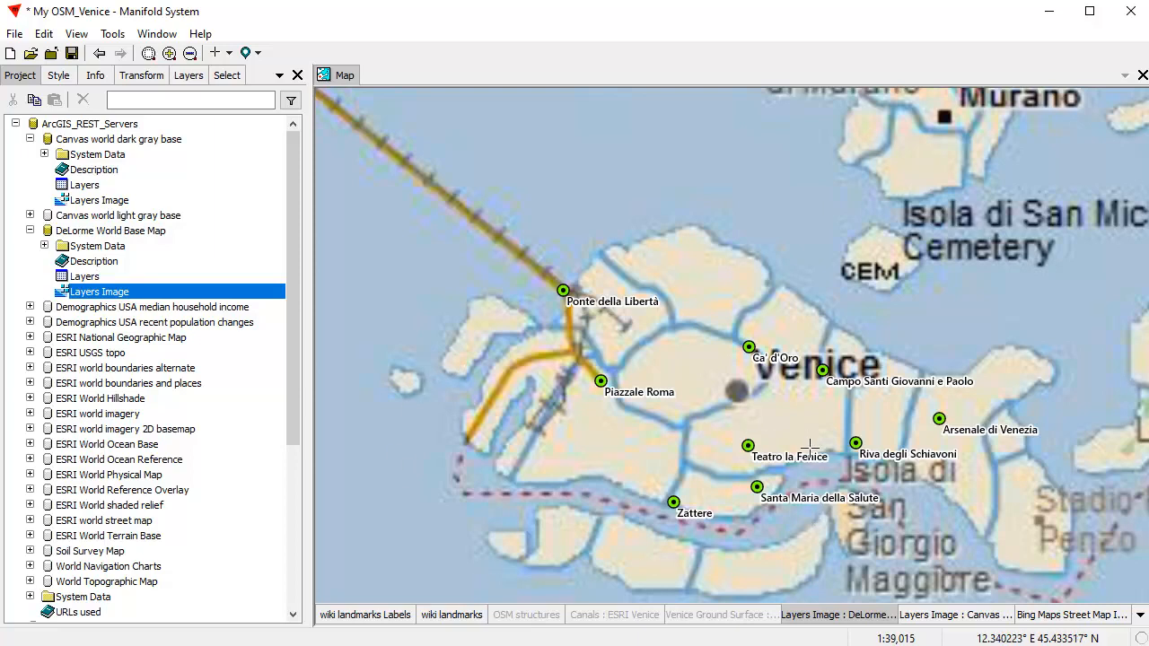
scroll(809, 446, "down", 1)
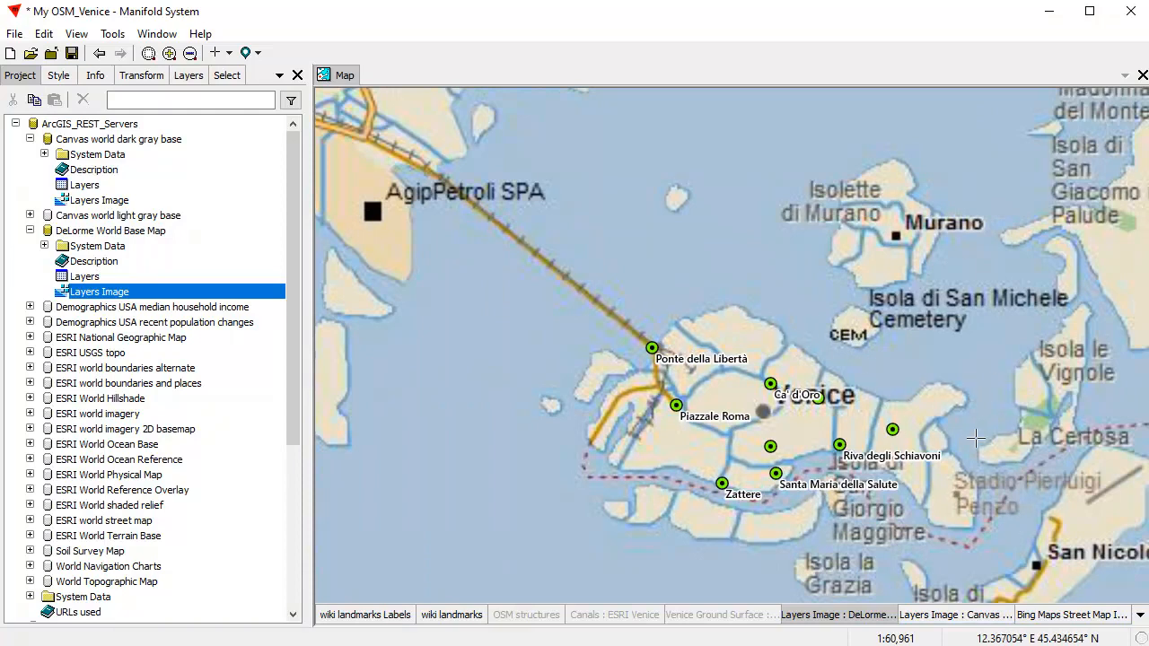
left_click_drag(975, 438, 849, 371)
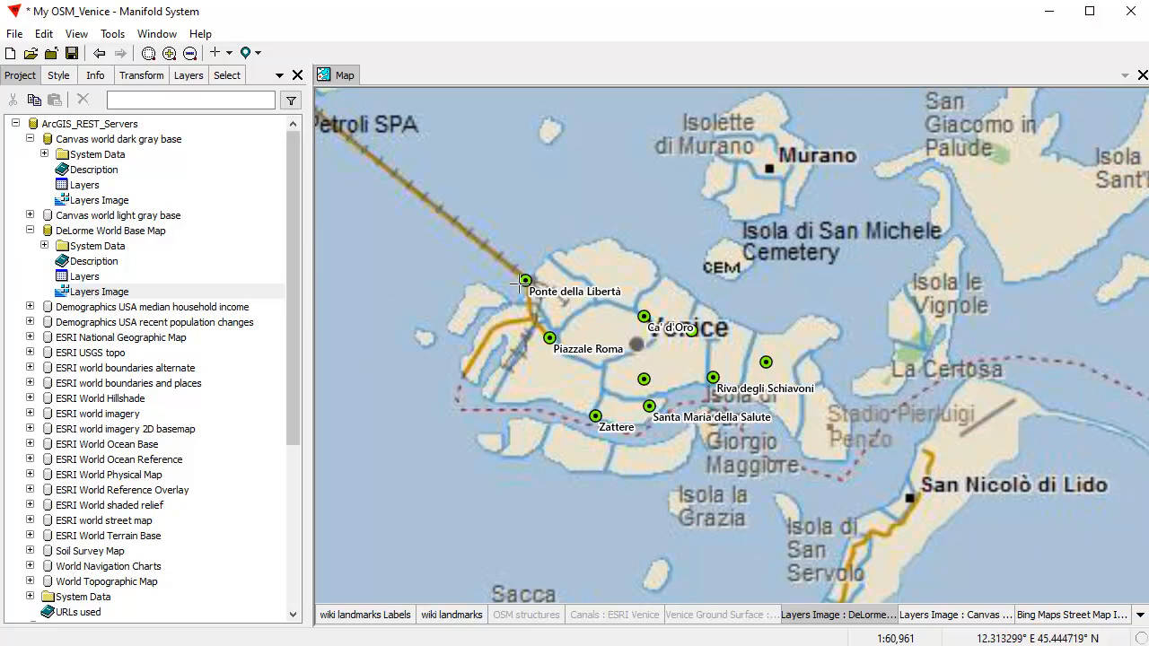
Add the ESRI National Geographic Map image to the map above the DeLorme layer and view it at a smaller scale.
left_click(30, 337)
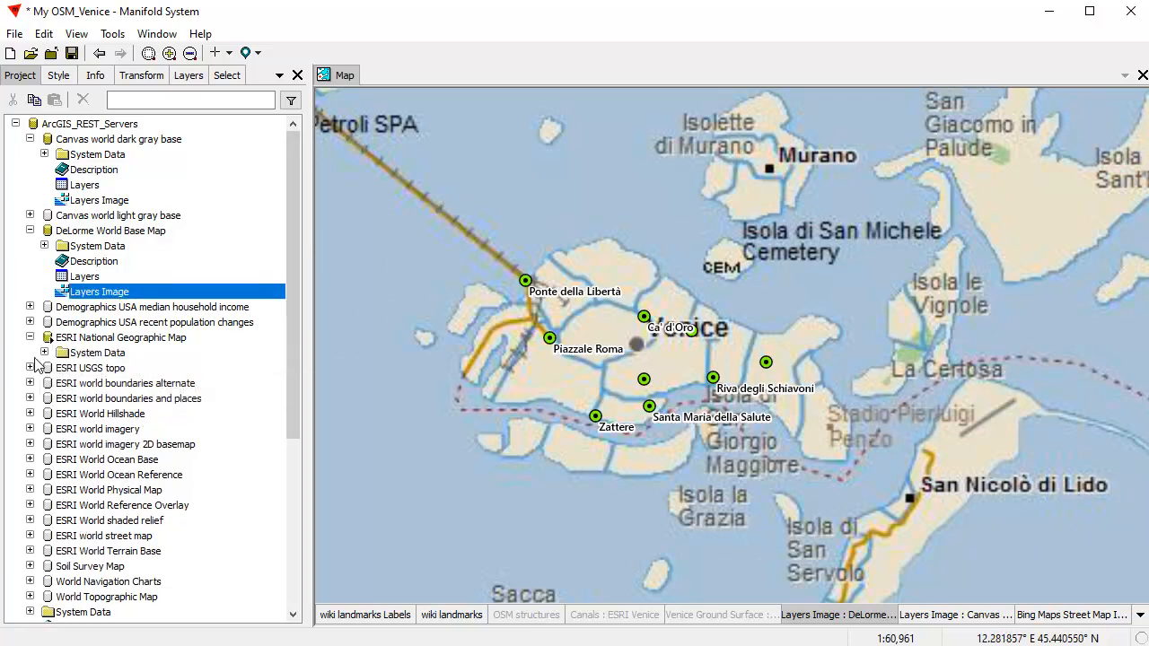
left_click(112, 400)
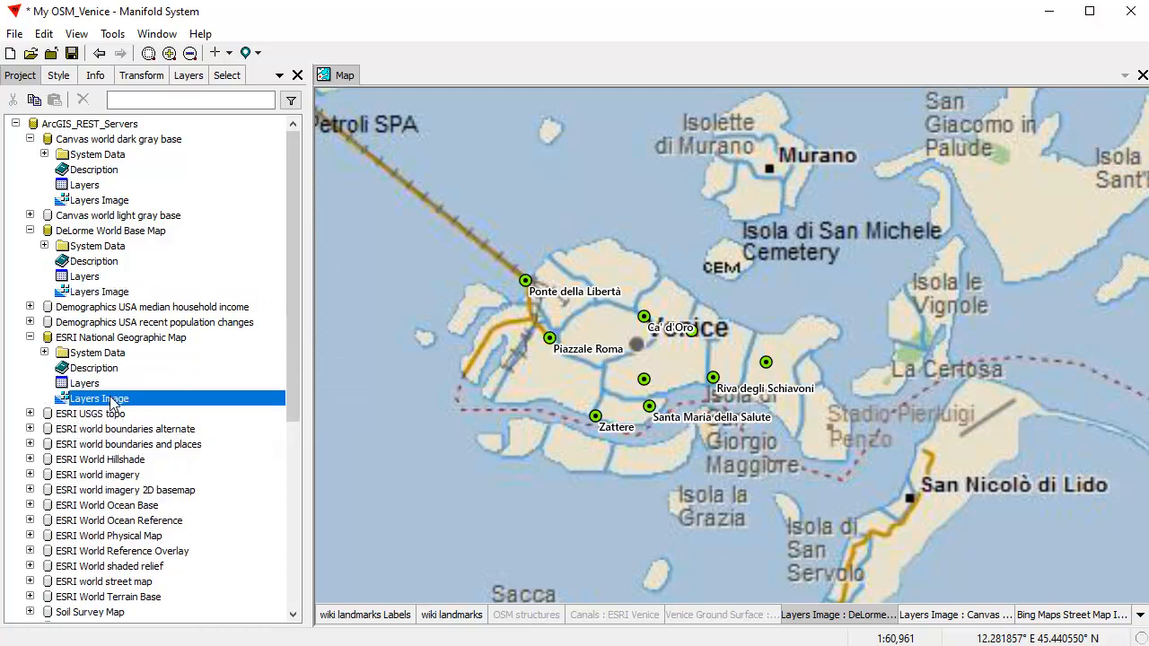
left_click_drag(941, 338, 941, 338)
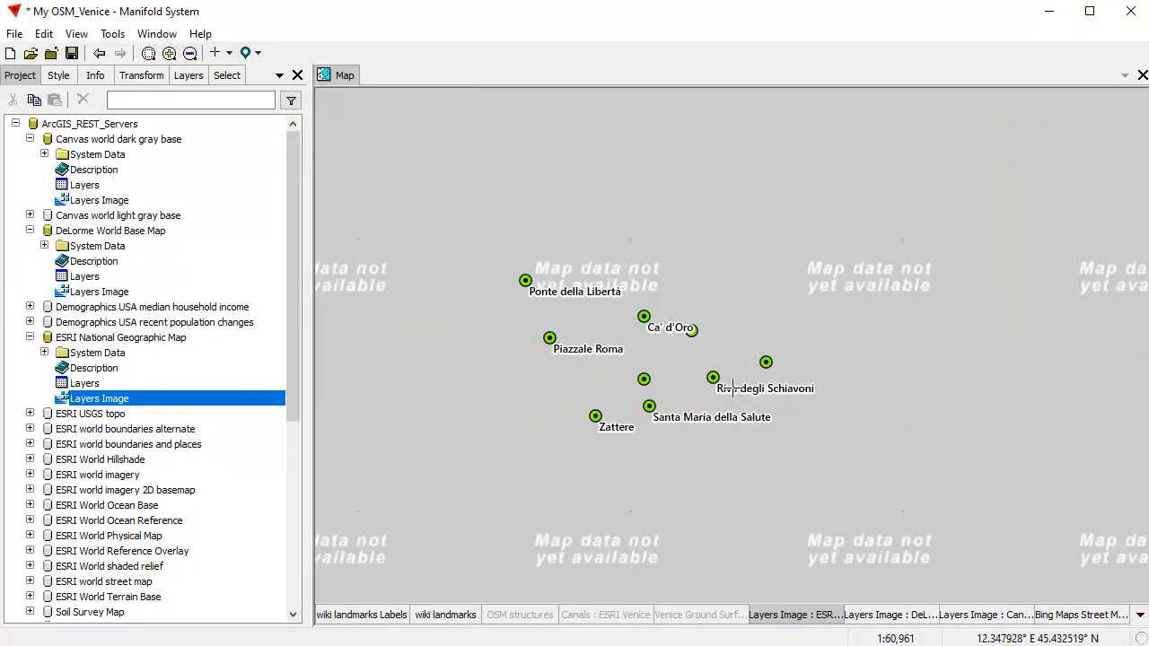
scroll(764, 362, "down", 1)
scroll(764, 362, "down", 2)
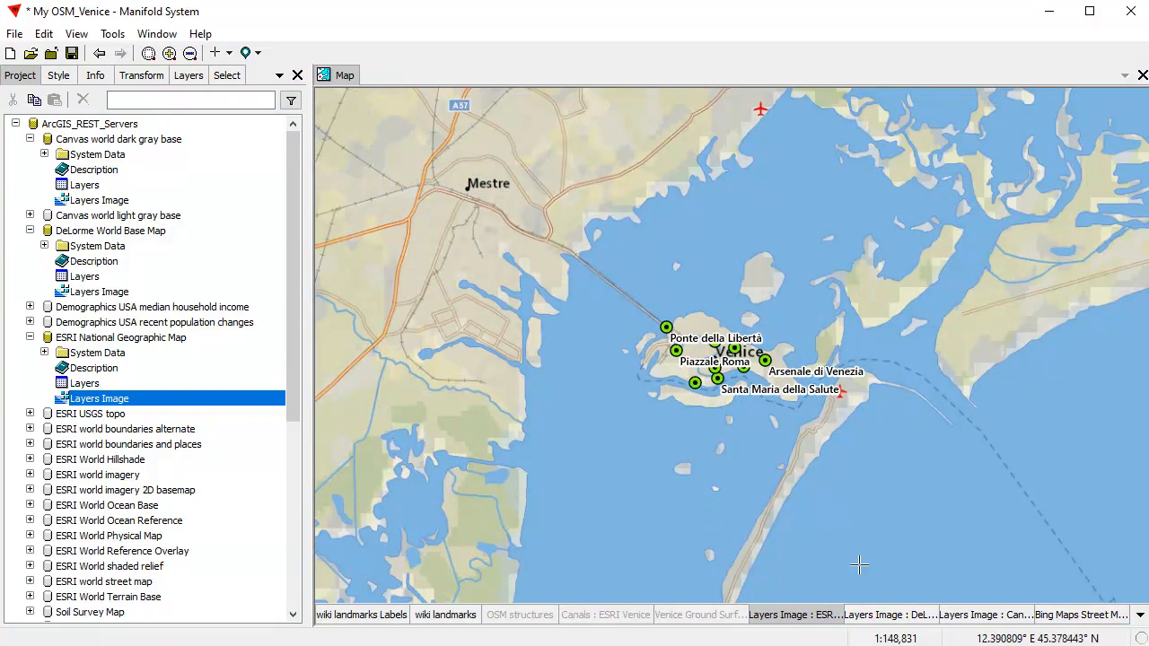
Remove the ESRI National Geographic Map layer from the map.
right_click(795, 615)
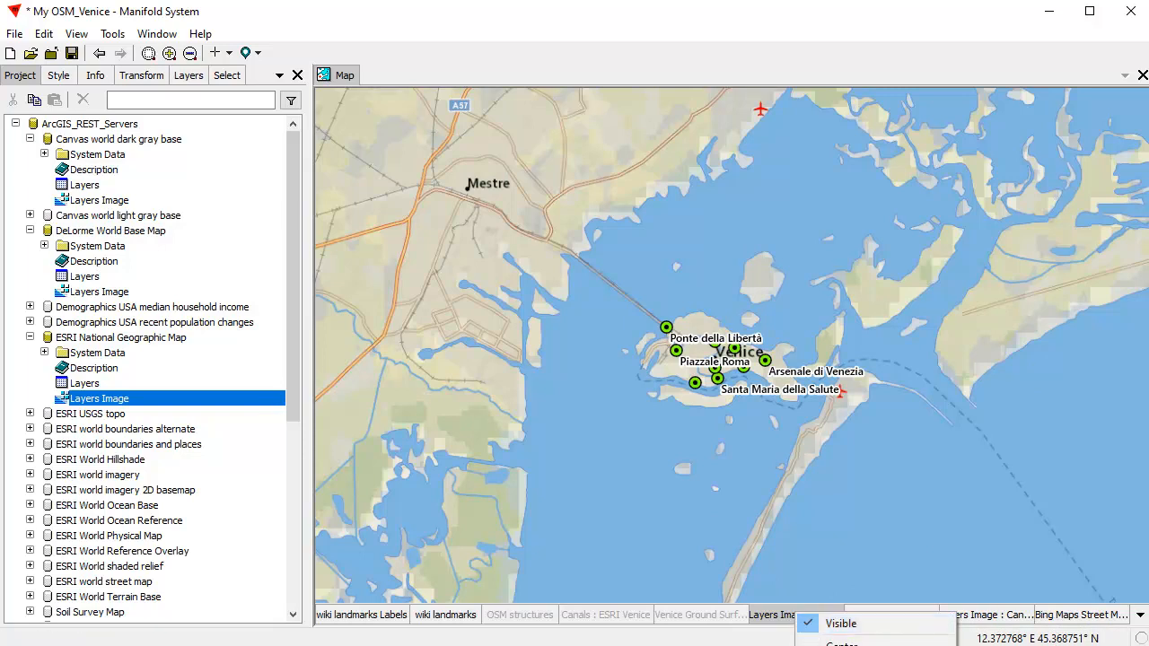
left_click(843, 645)
right_click(793, 616)
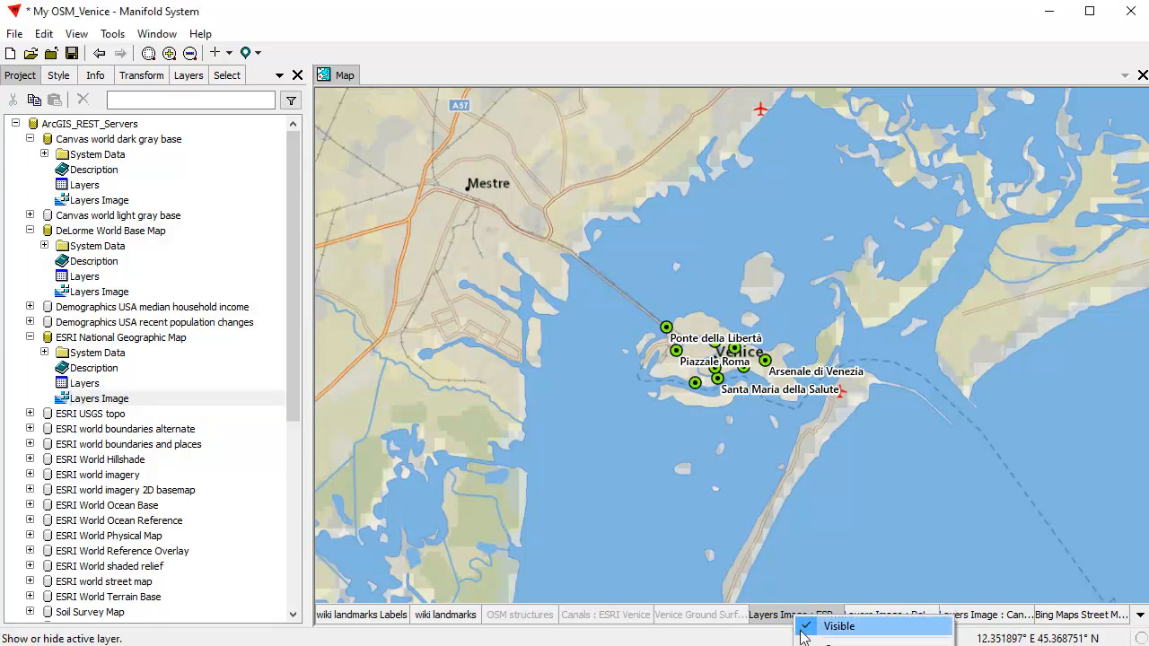
left_click(841, 645)
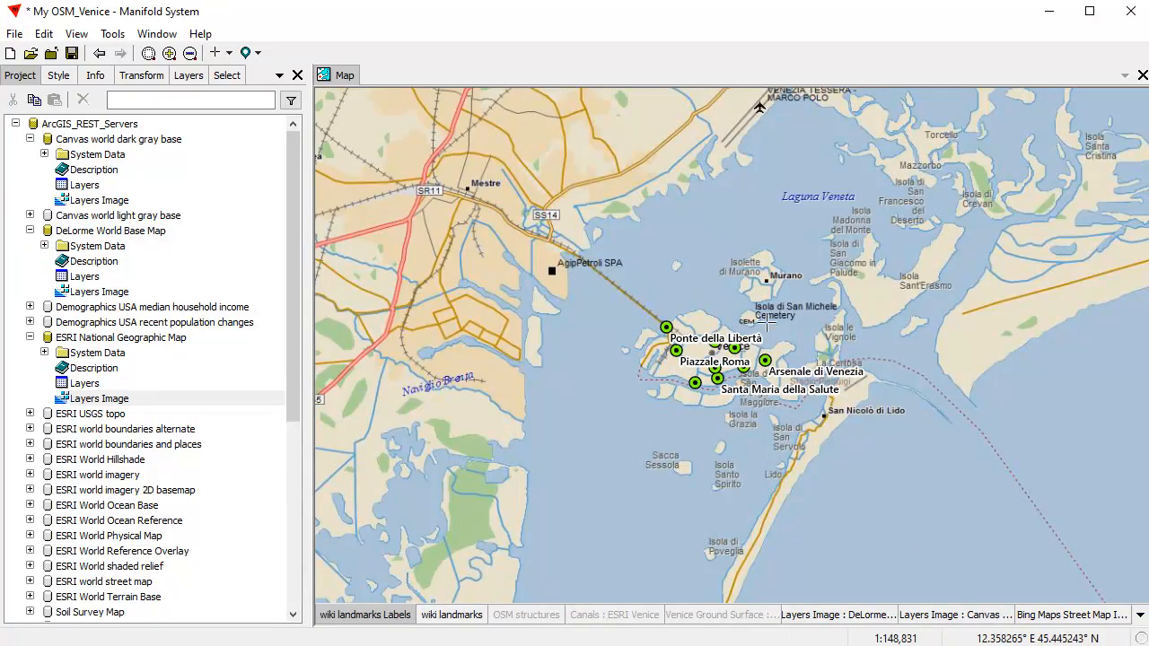
Remove the DeLorme World Base Map layer from the map and collapse the expanded data sources inside ArcGIS_REST_Servers.
right_click(844, 616)
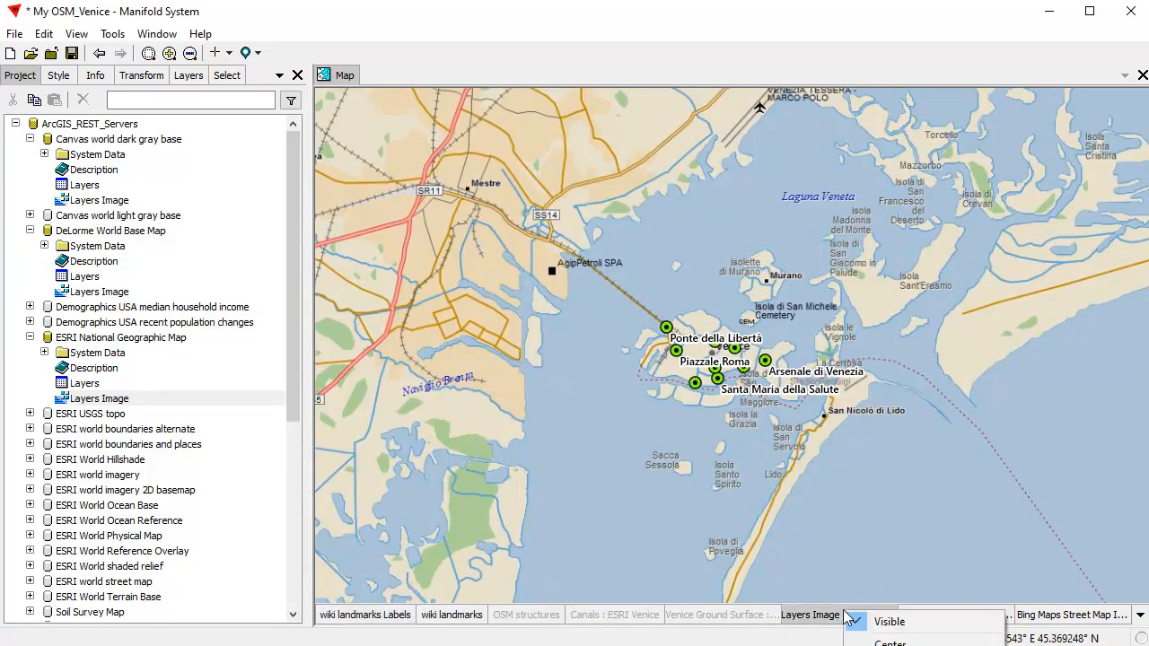
left_click(844, 645)
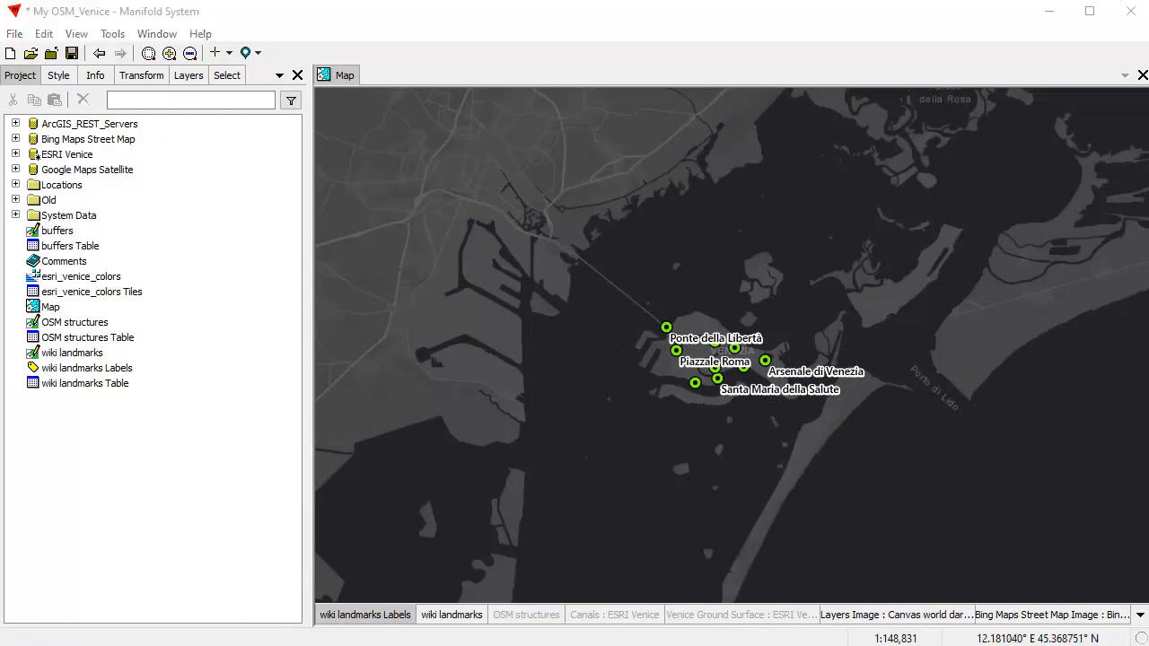
left_click(15, 124)
left_click(29, 139)
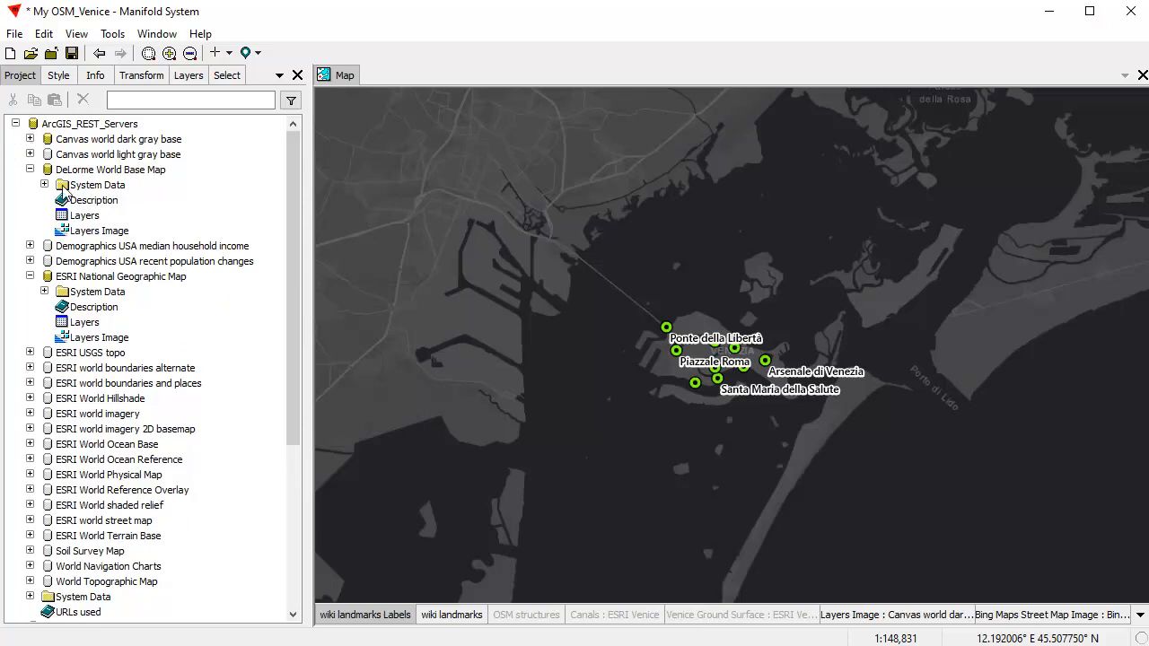
left_click(30, 276)
left_click(30, 170)
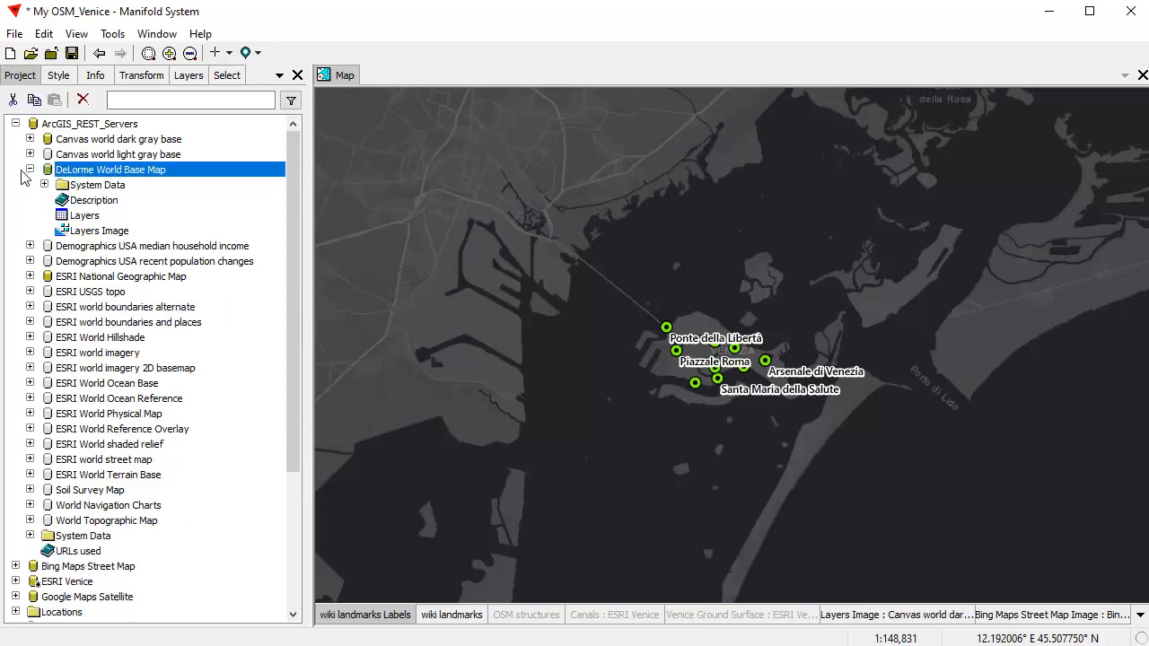
left_click(29, 170)
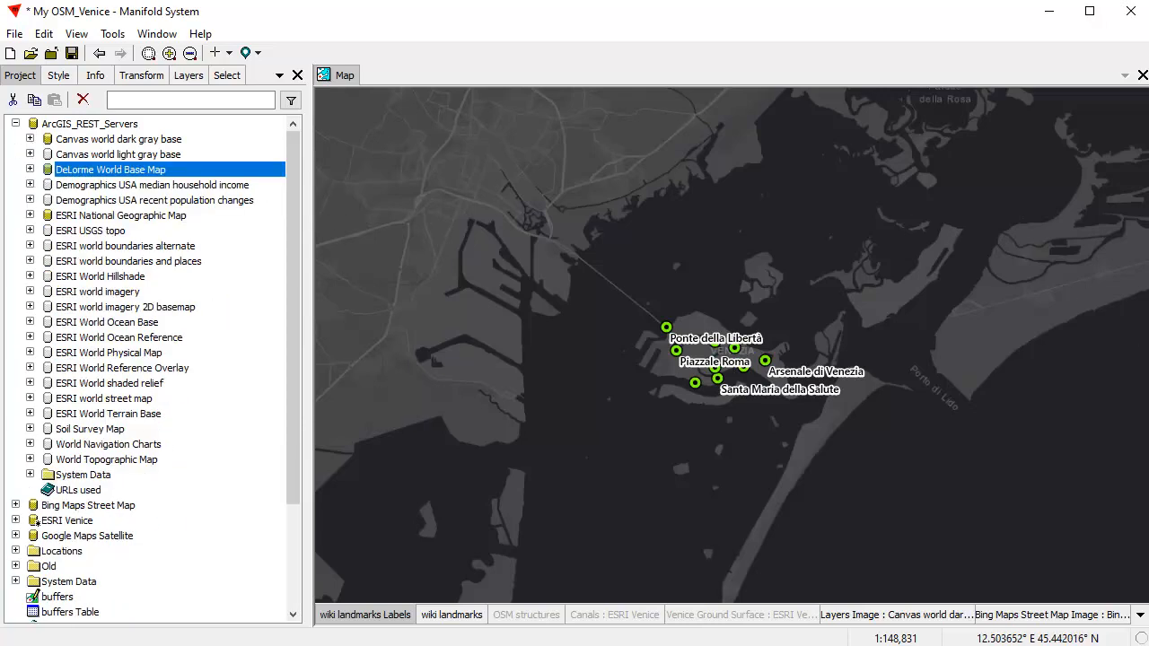
Look up ArcGIS_REST_Servers.map in the OSM Venice folder in File Explorer, then return to Manifold and look through the project contents.
key("alt+Tab")
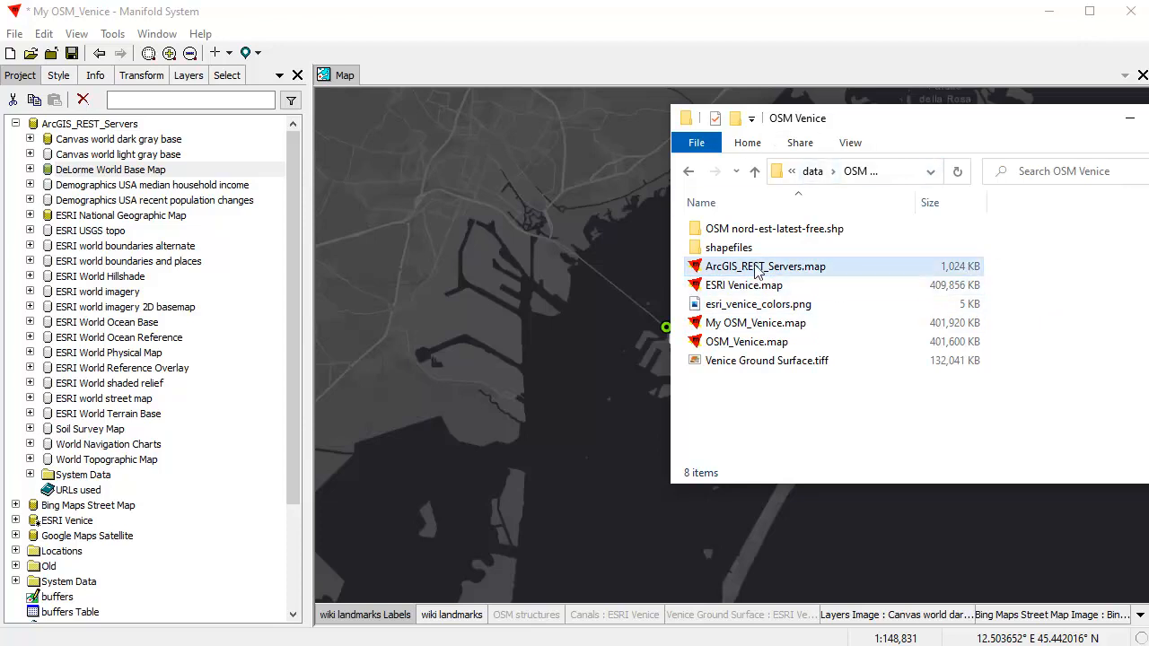
left_click(581, 25)
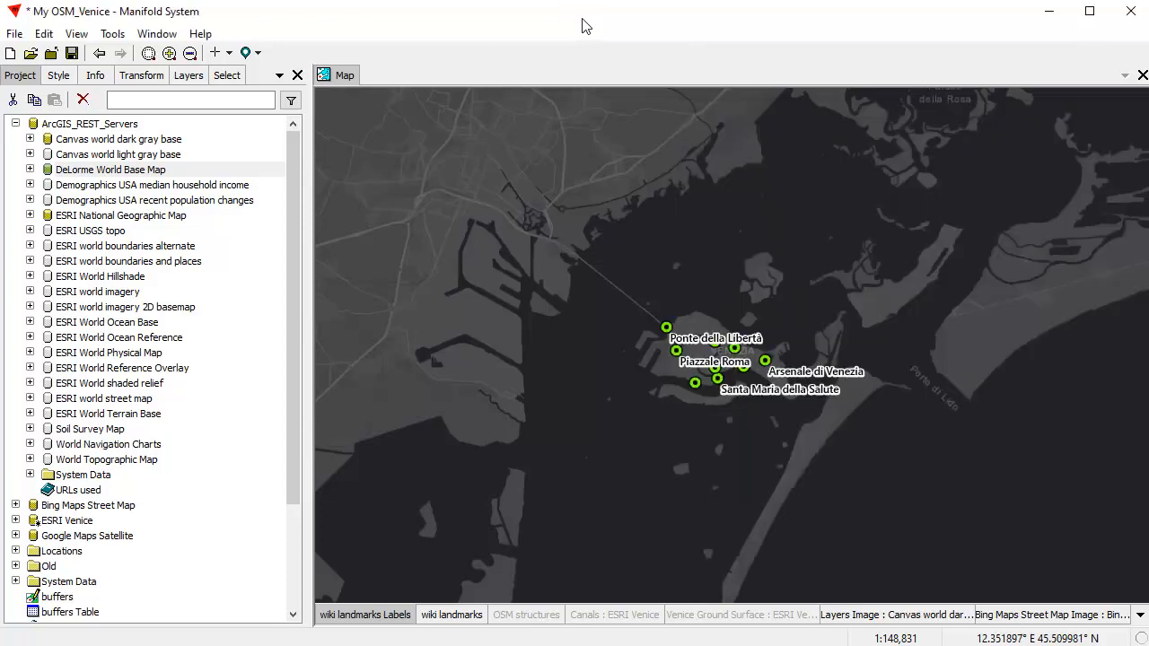
left_click_drag(289, 213, 289, 363)
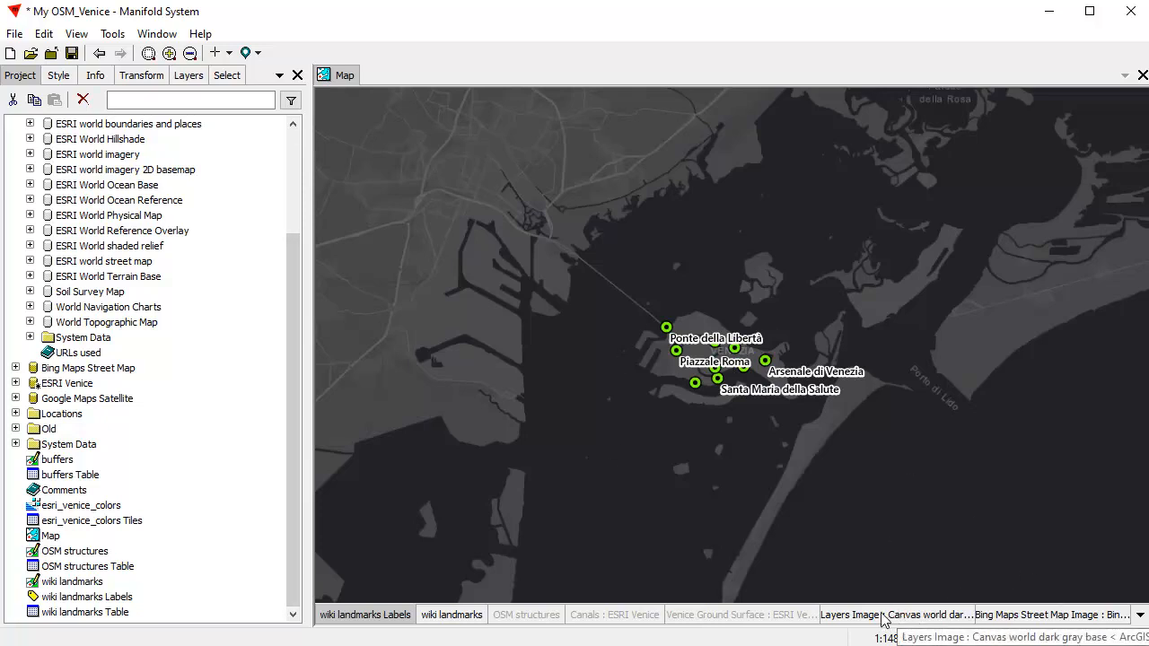
left_click_drag(287, 326, 303, 170)
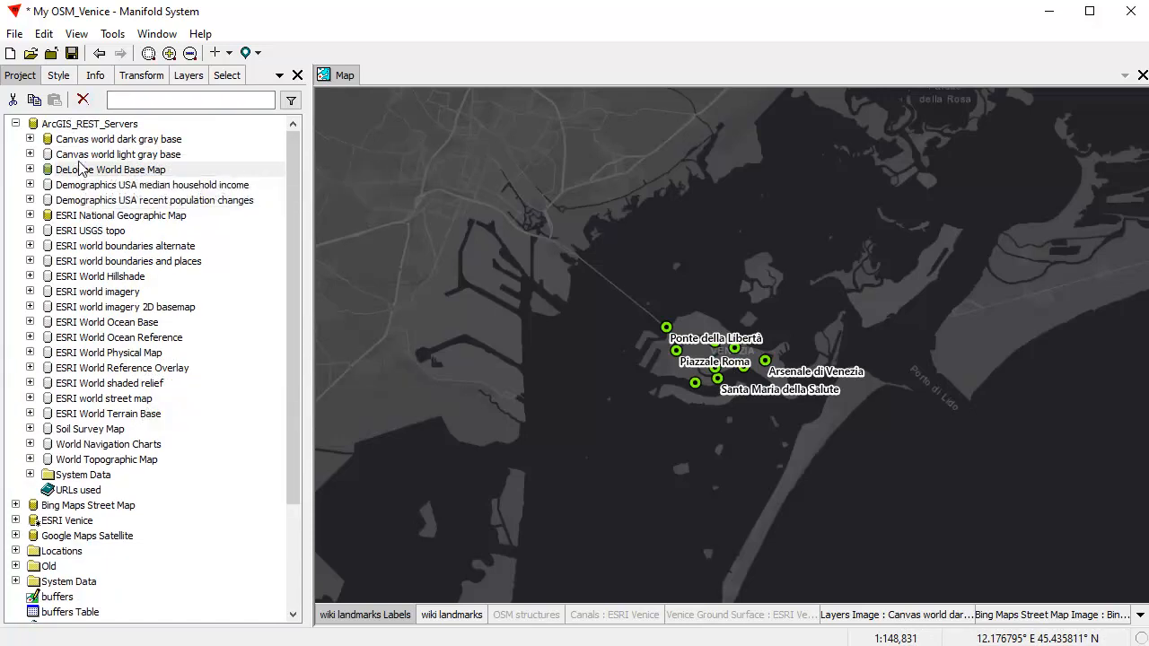
Remove the Canvas world dark gray base, Venice Ground Surface and Canals layers from the map and make the Bing Maps layer active.
right_click(903, 617)
left_click(942, 645)
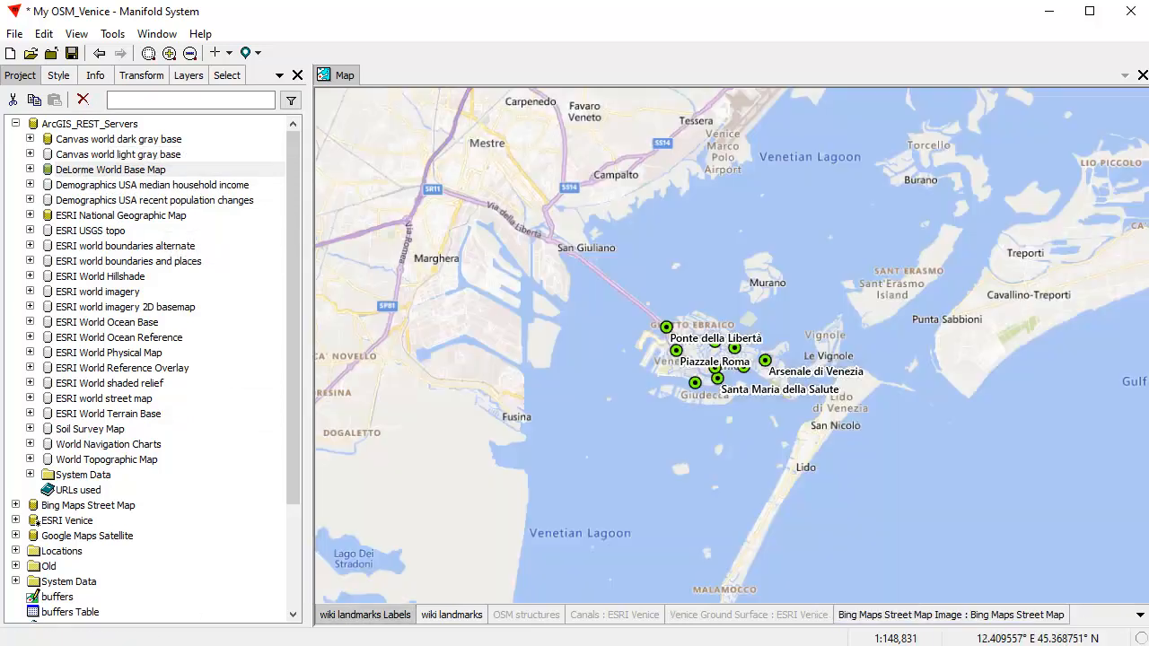
right_click(779, 618)
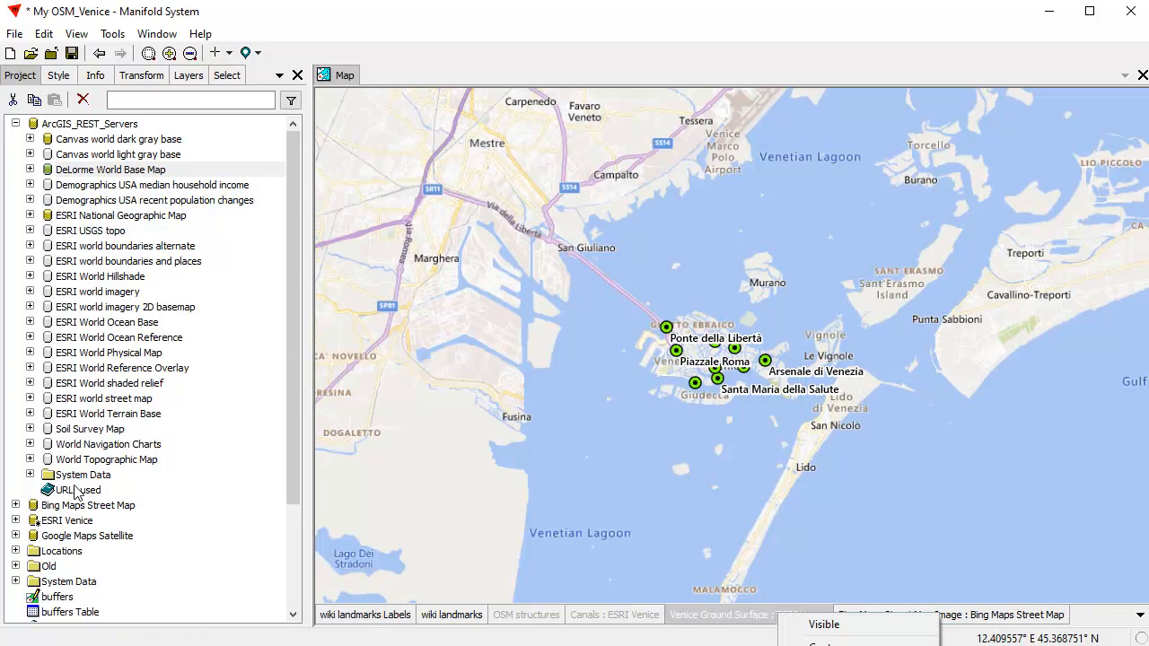
left_click(816, 644)
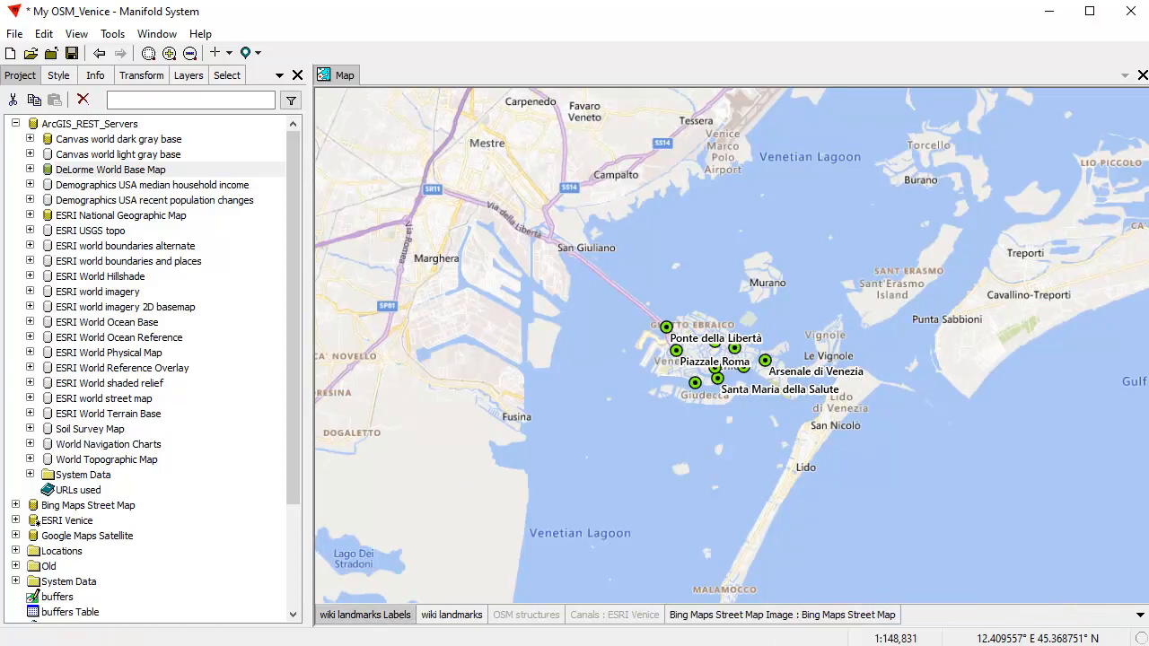
right_click(600, 622)
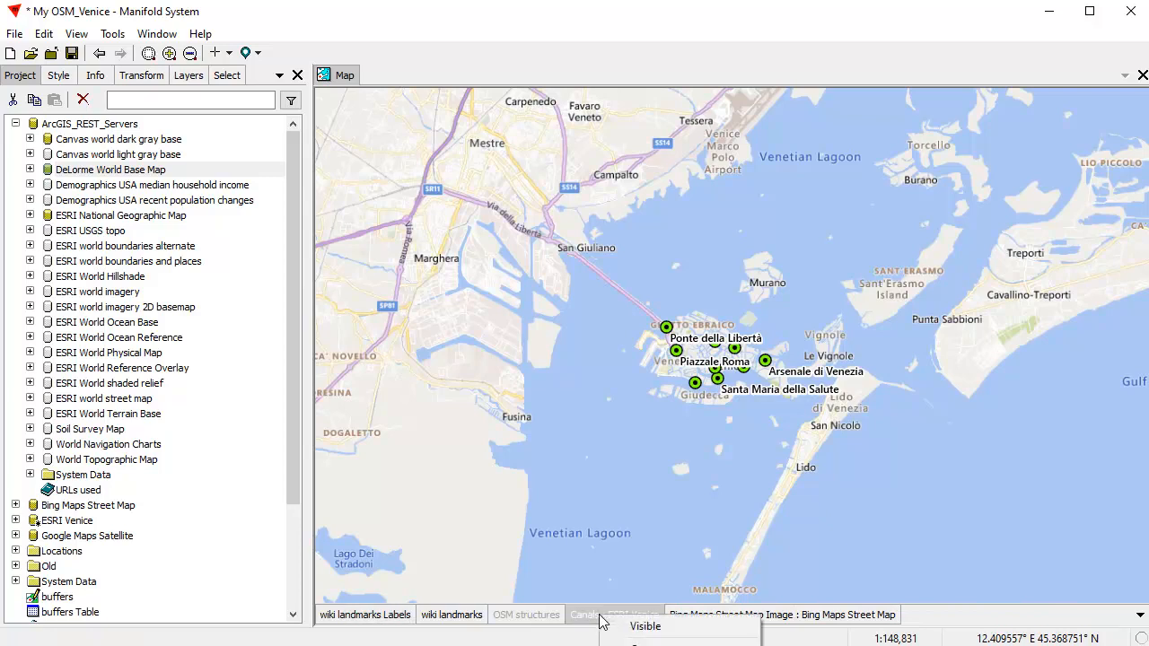
left_click(637, 644)
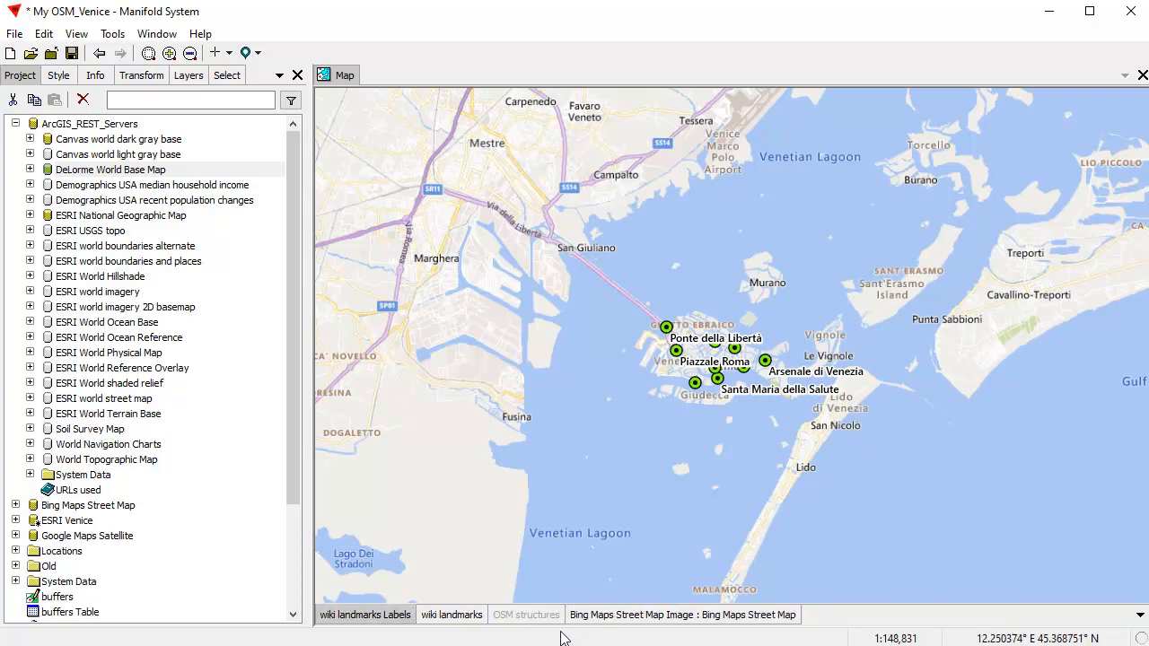
left_click(612, 619)
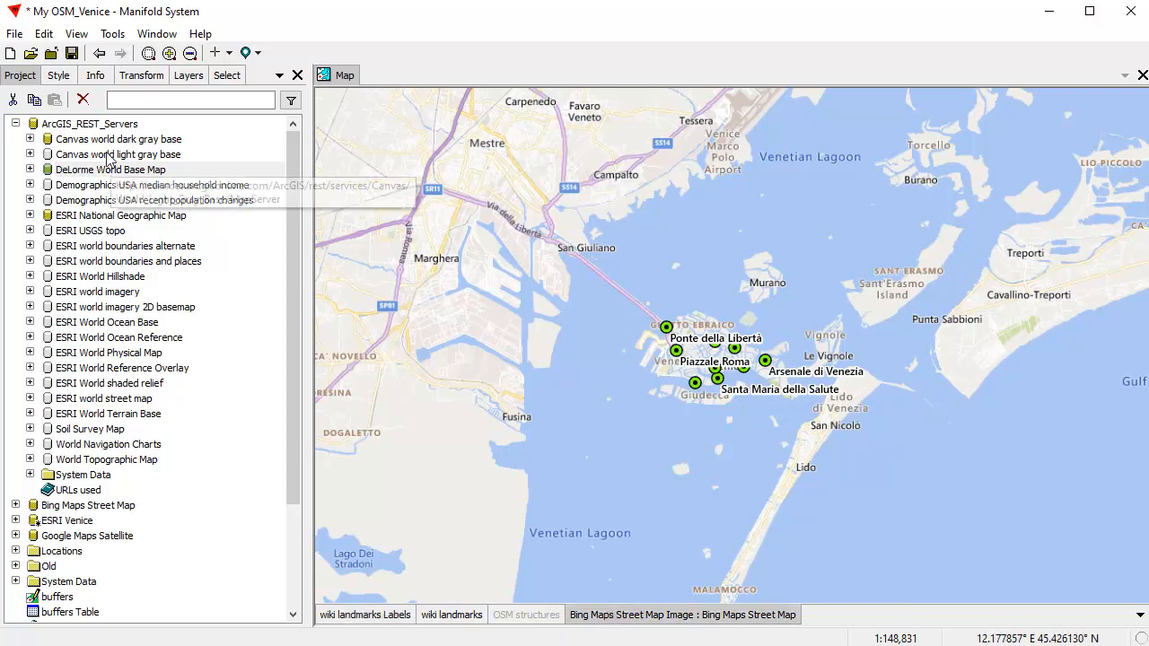
Copy the Canvas world dark gray base data source from ArcGIS_REST_Servers into the main level of the project.
left_click(148, 140)
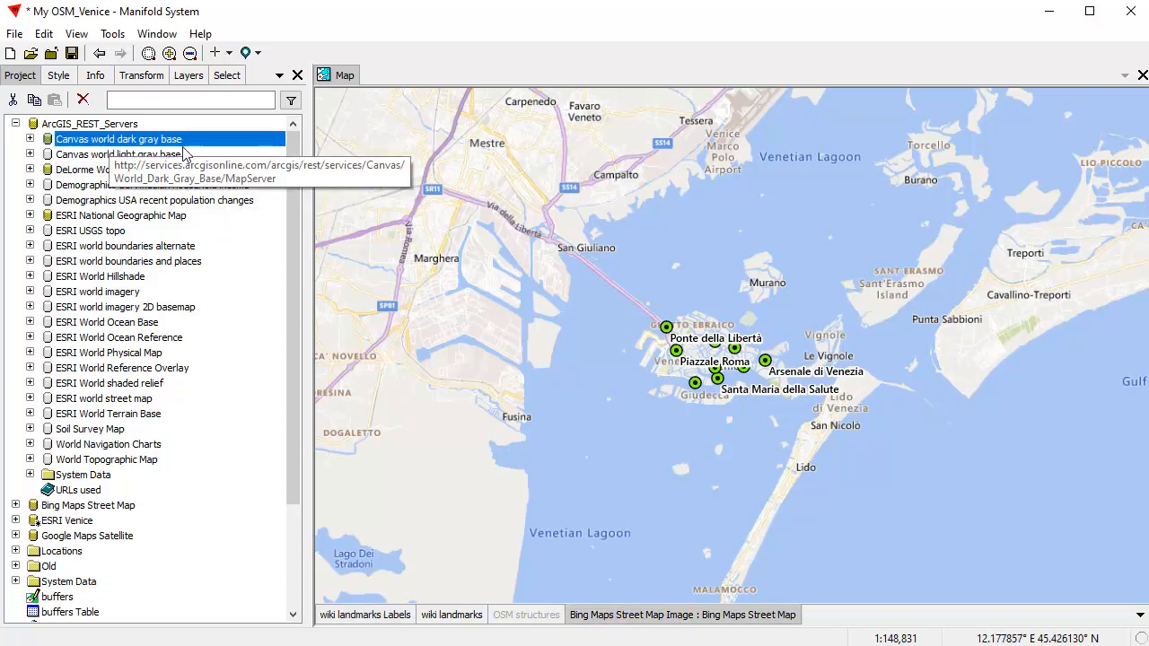
left_click(29, 139)
left_click(30, 139)
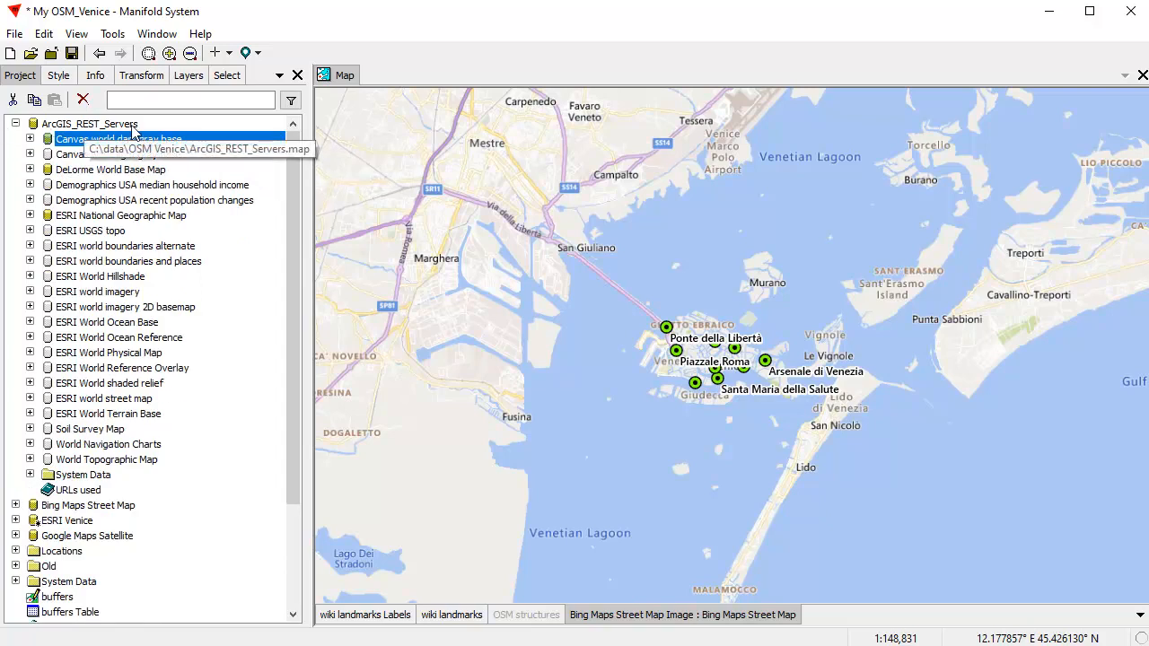
left_click(16, 124)
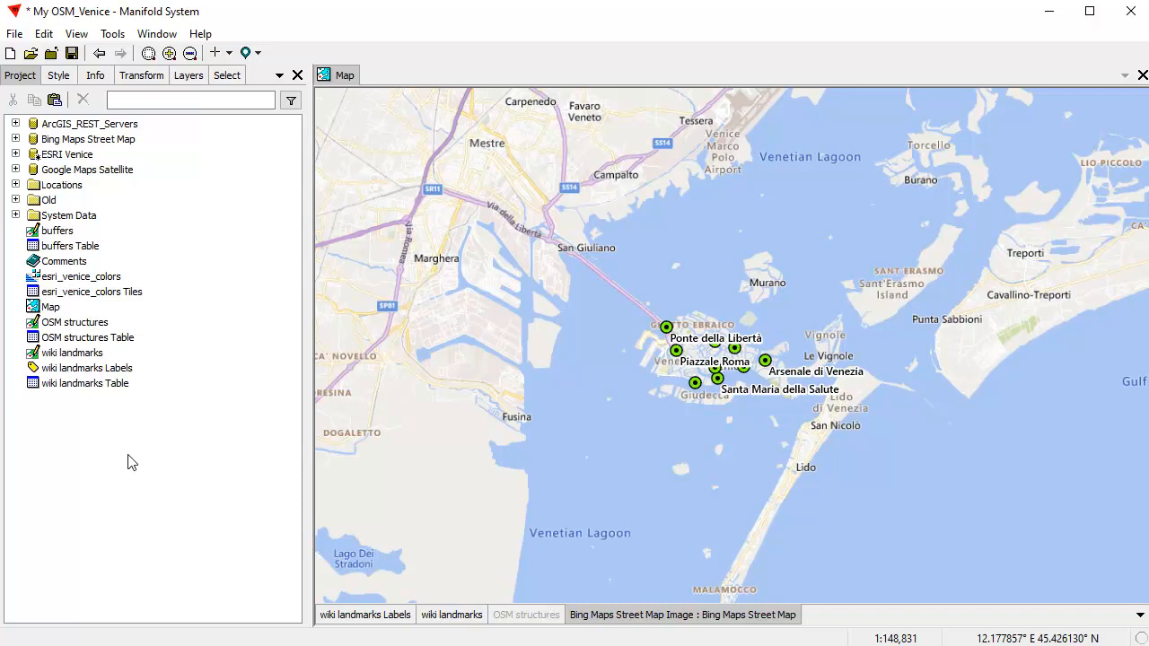
left_click(54, 99)
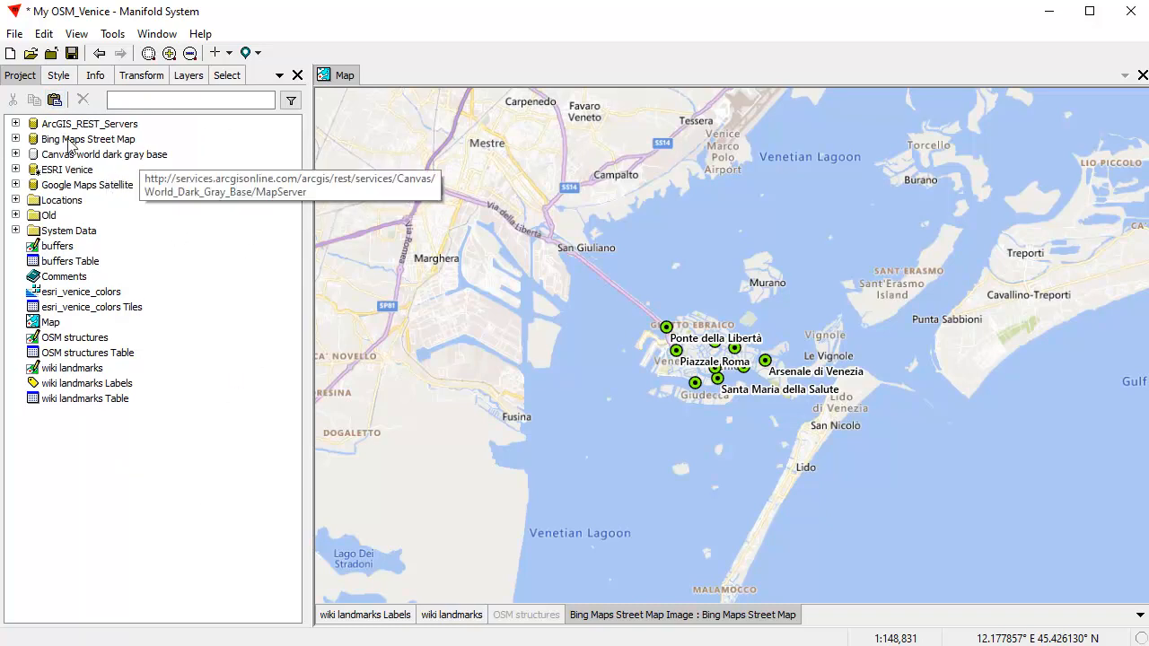
Check the original data source within ArcGIS_REST_Servers and expand the main-level copy of Canvas world dark gray base.
left_click(15, 123)
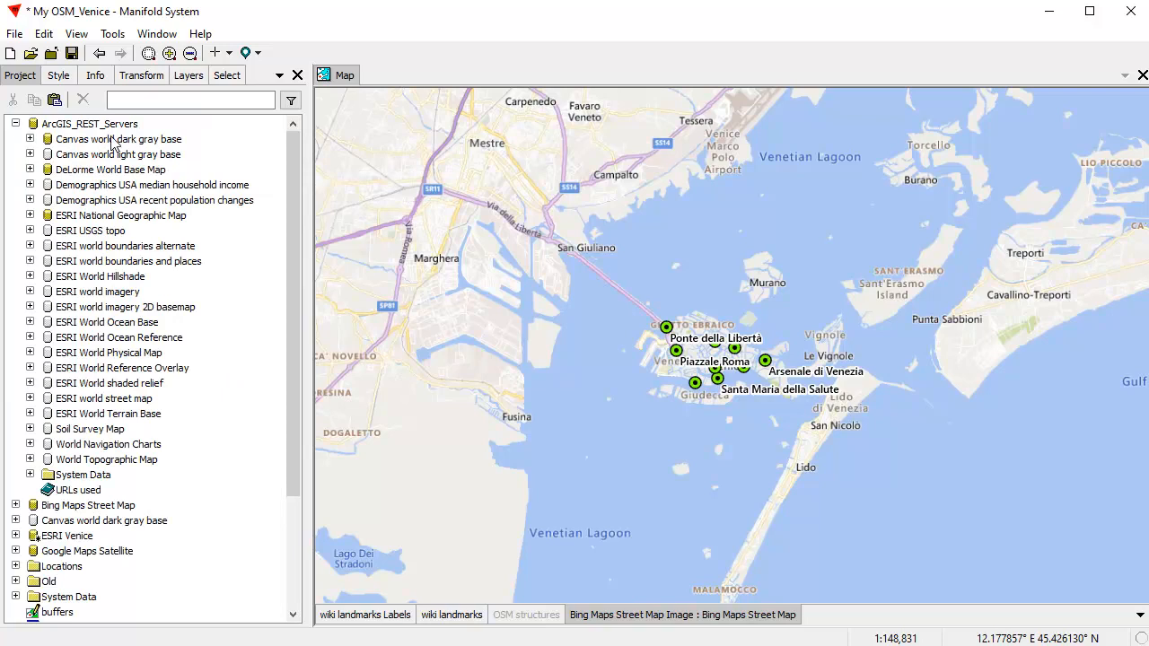
left_click(16, 124)
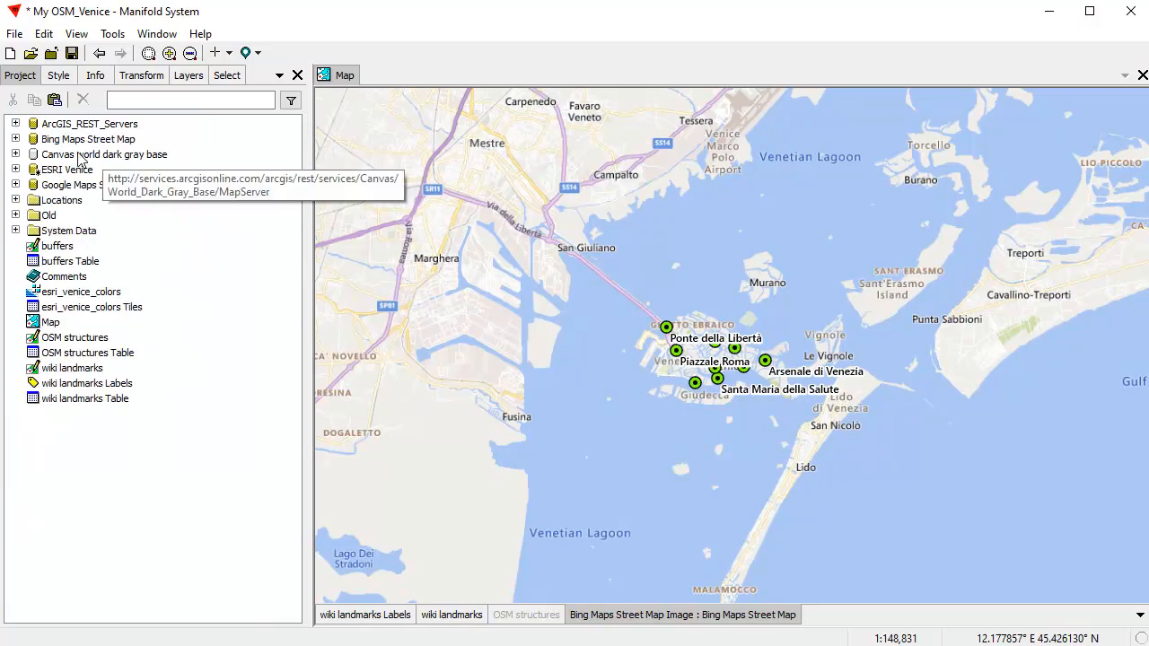
left_click(16, 154)
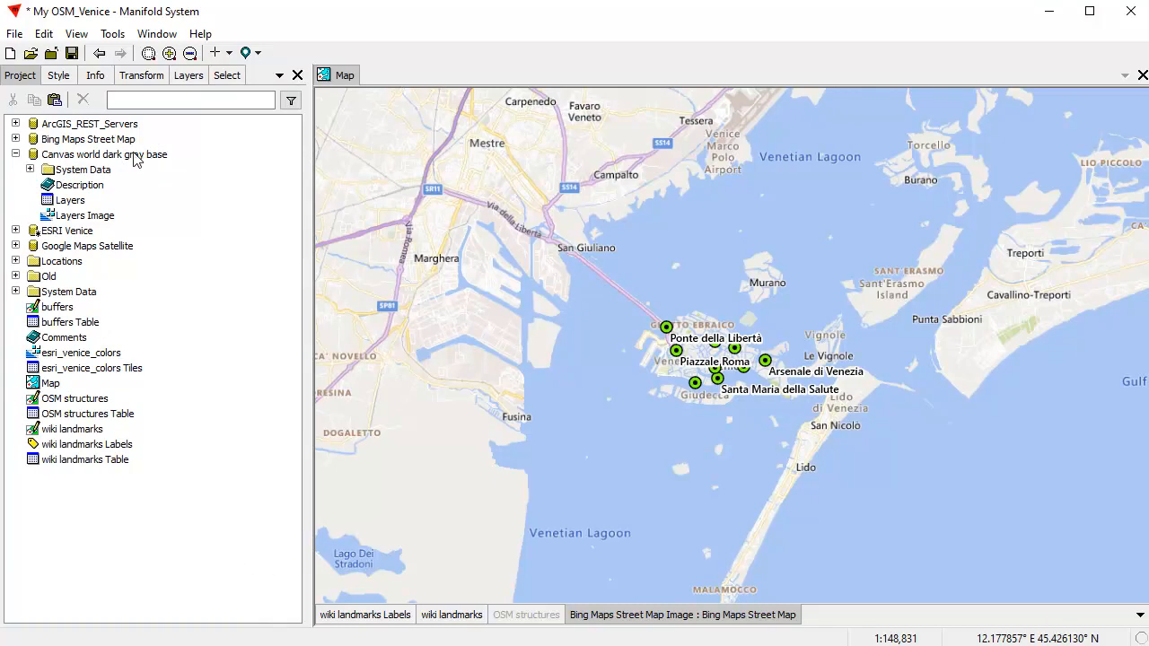
Delete the ArcGIS_REST_Servers data source from the project.
left_click(94, 125)
left_click(83, 100)
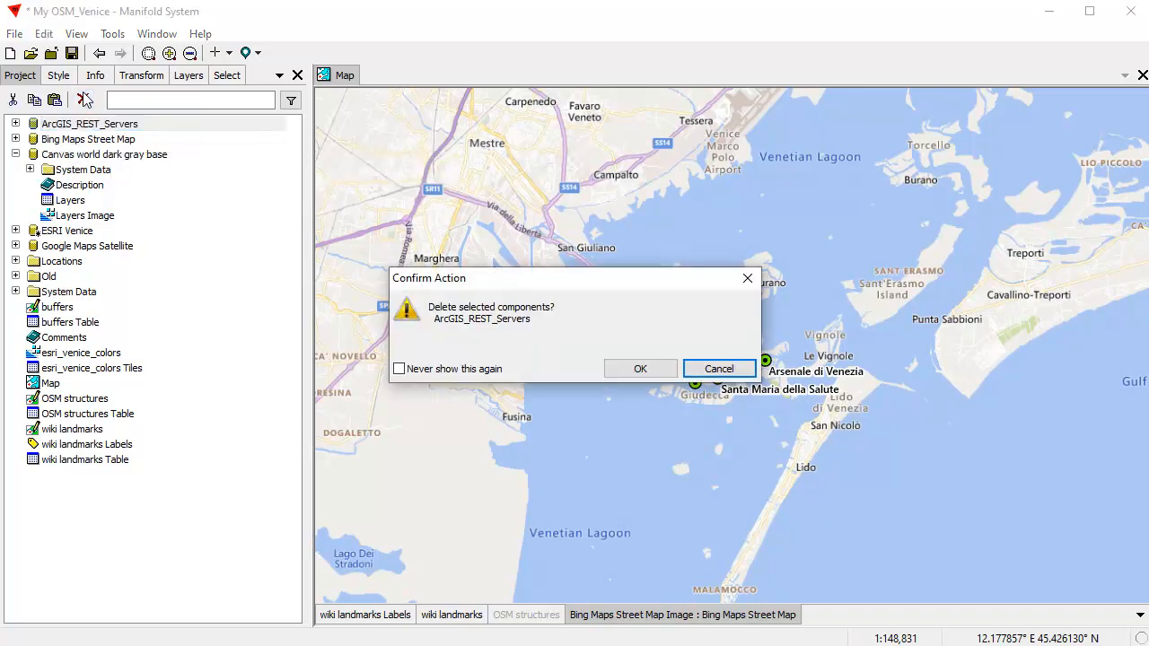
left_click(639, 372)
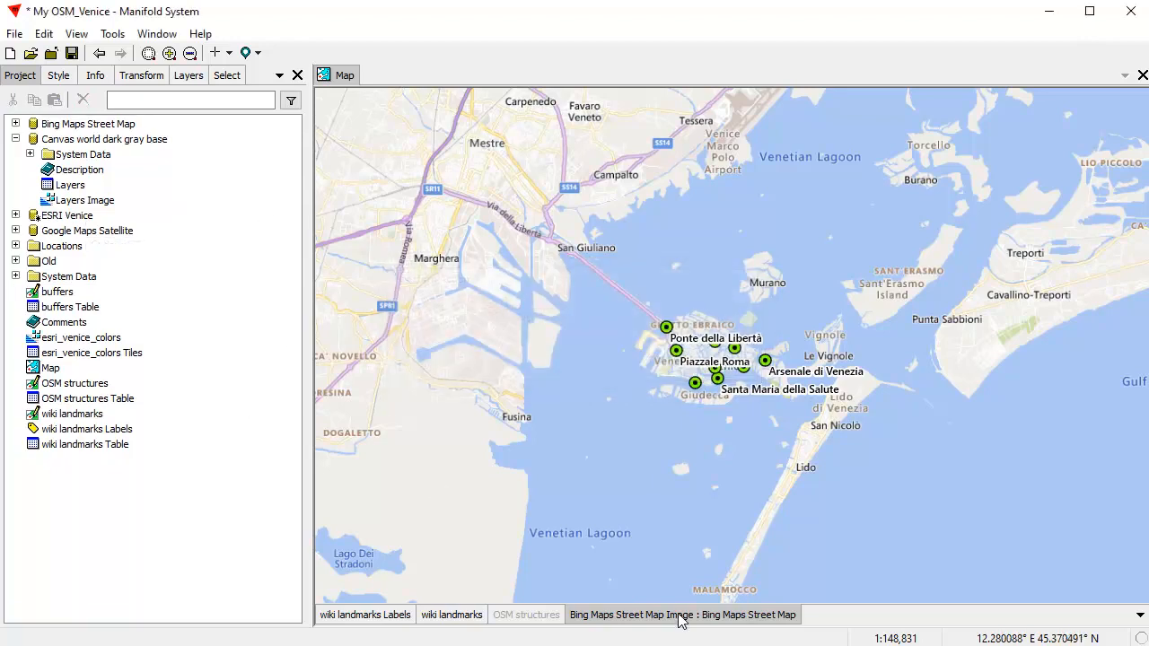
Add the Layers Image of Canvas world dark gray base to the map above the Bing Maps layer and collapse its data source.
left_click(97, 202)
left_click_drag(98, 201, 801, 287)
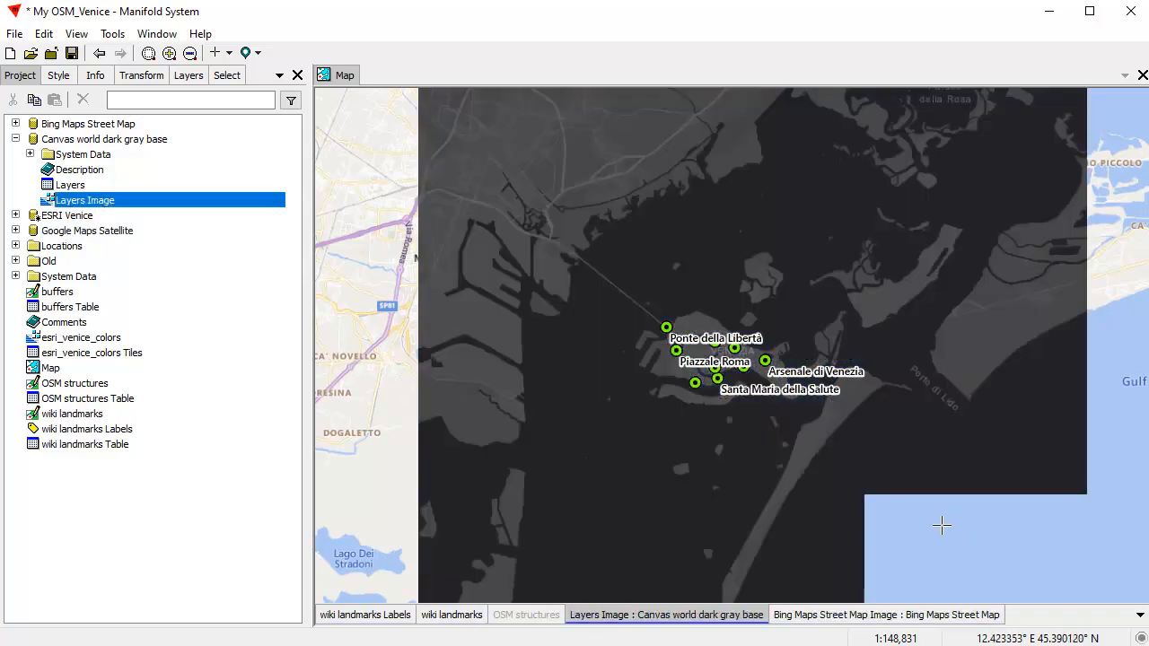
left_click_drag(569, 253, 936, 472)
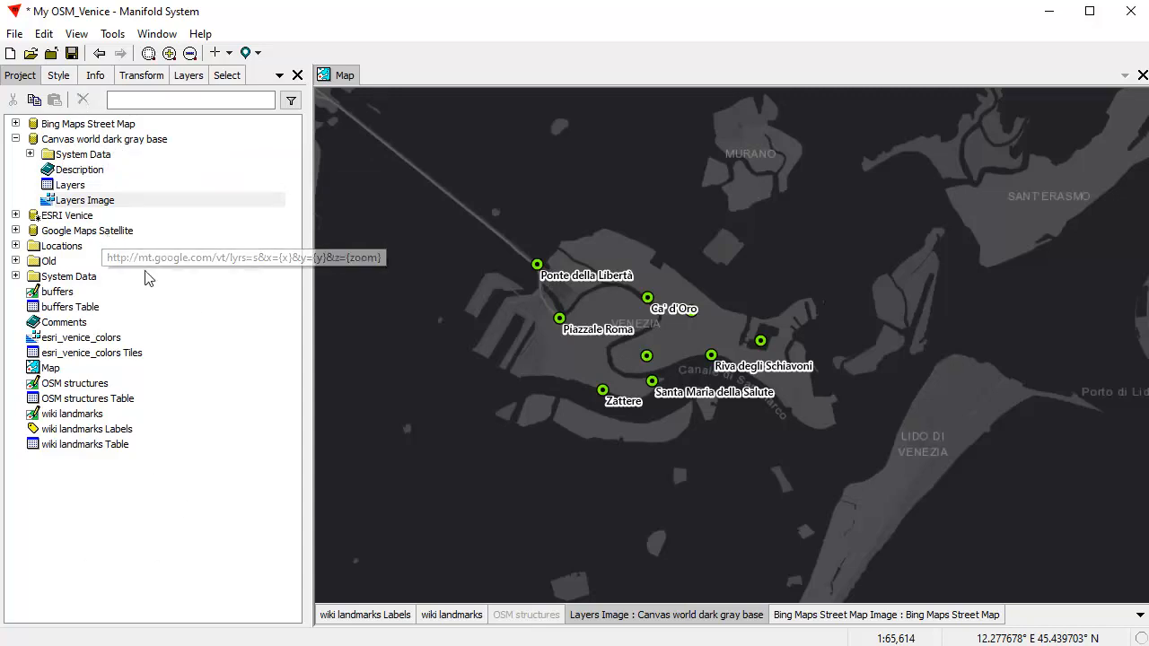
left_click(15, 140)
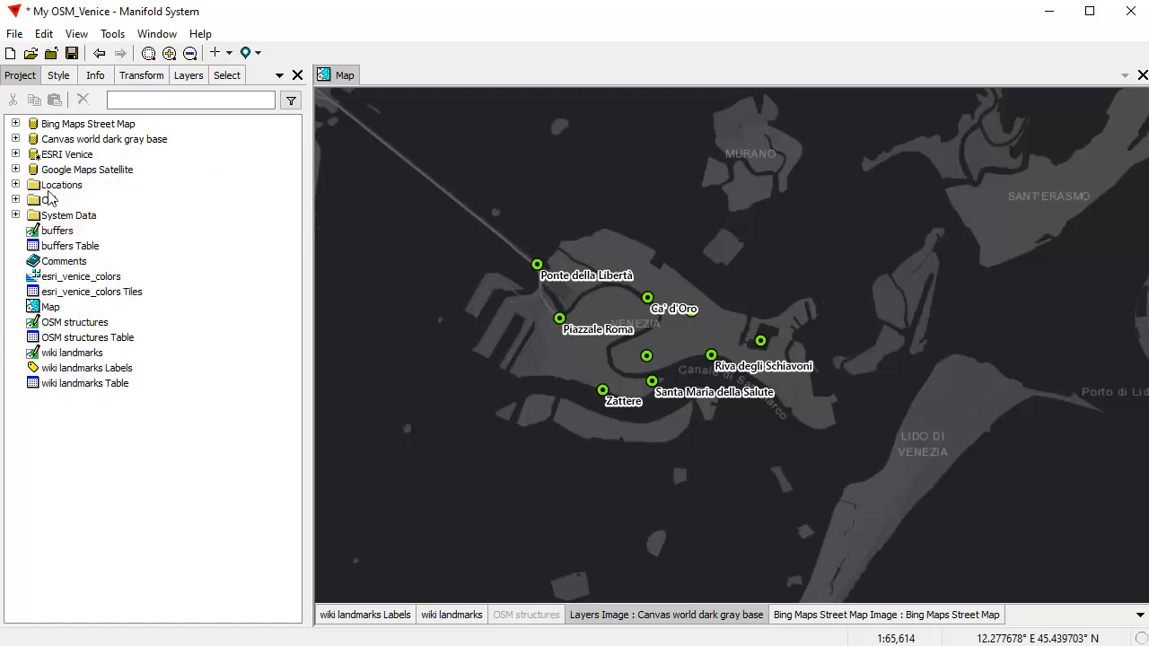
left_click_drag(446, 225, 850, 501)
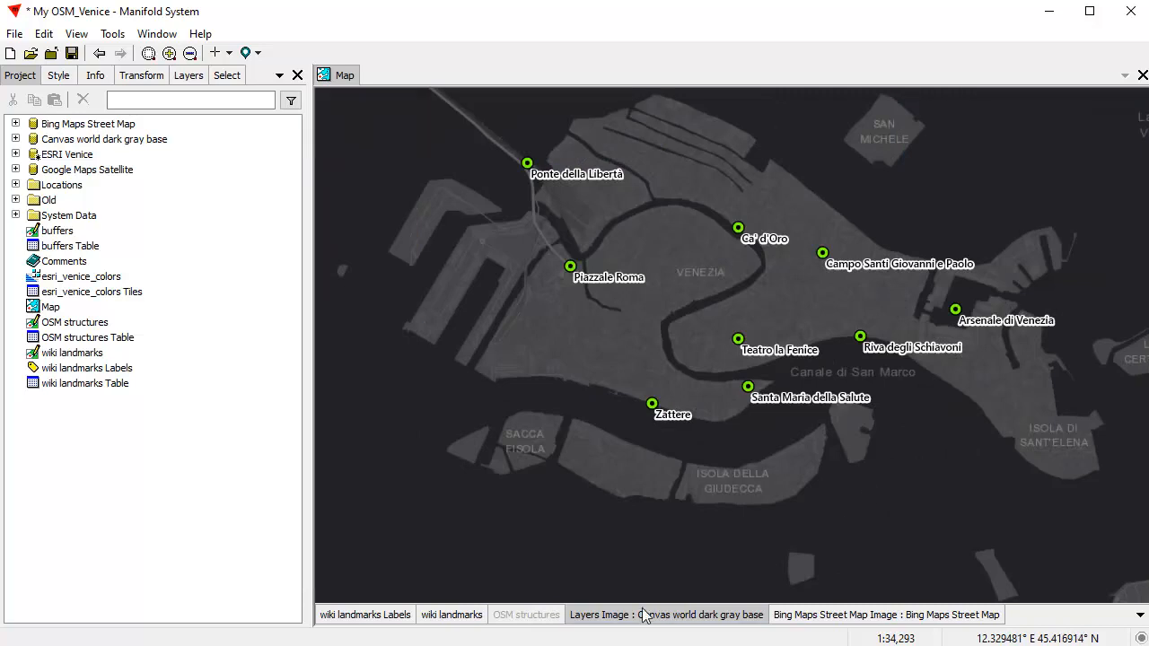
View the OSM structures layer over the dark gray base, hide it again, and look inside the ESRI Venice data source.
left_click(529, 614, "shift")
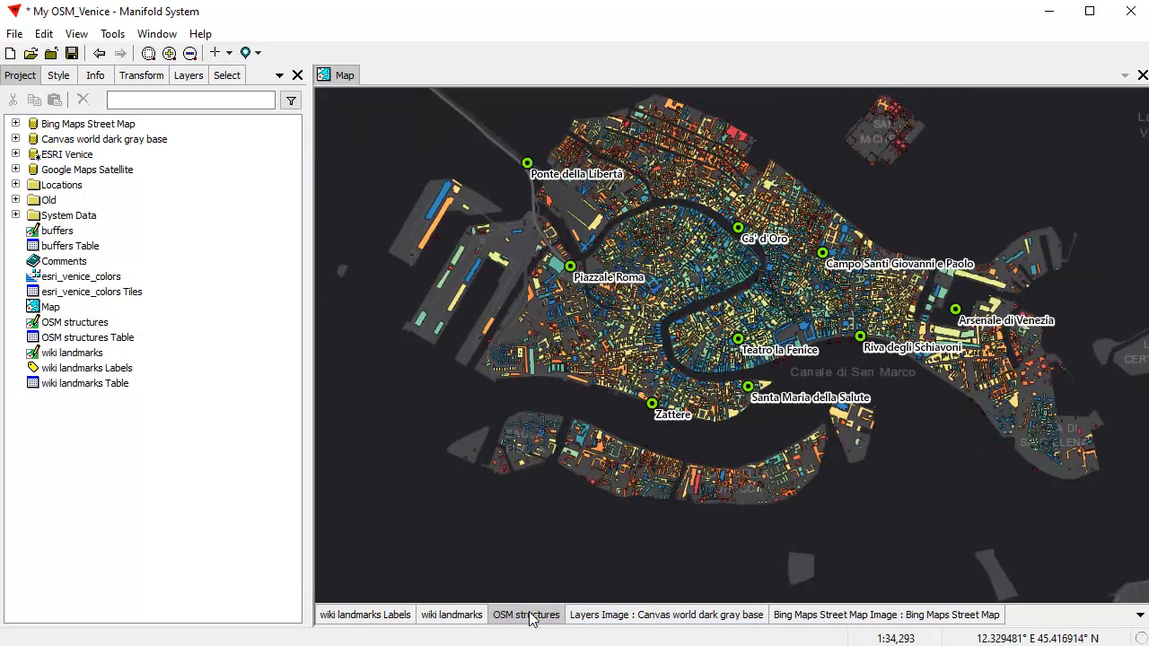
left_click(530, 615, "shift")
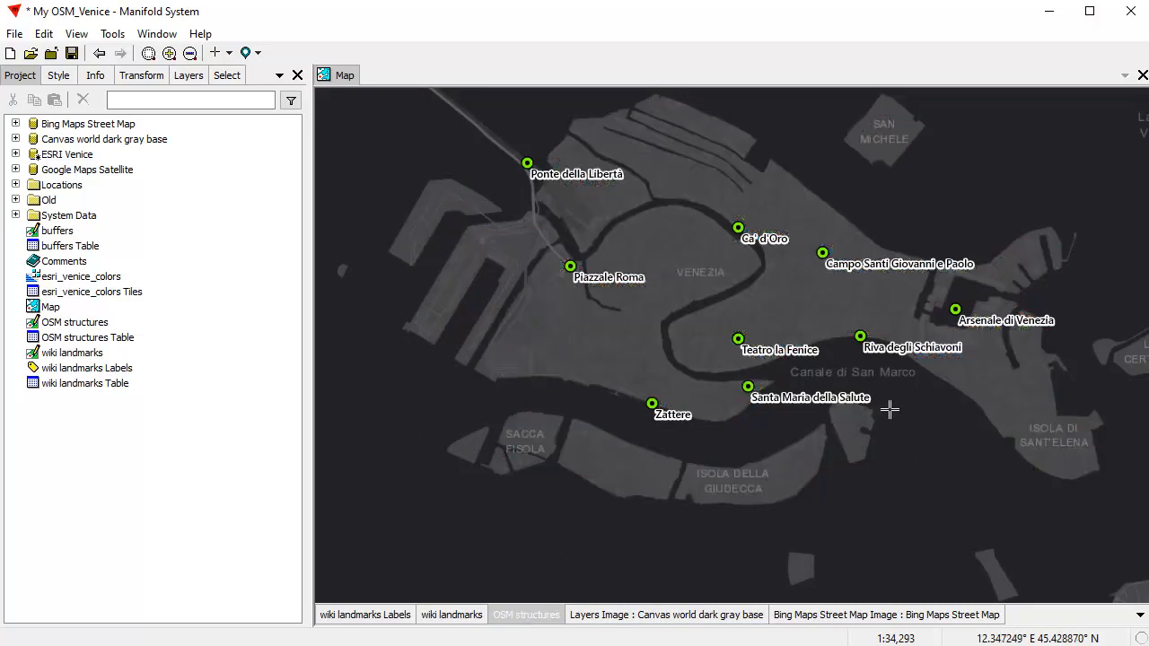
left_click_drag(852, 257, 849, 284)
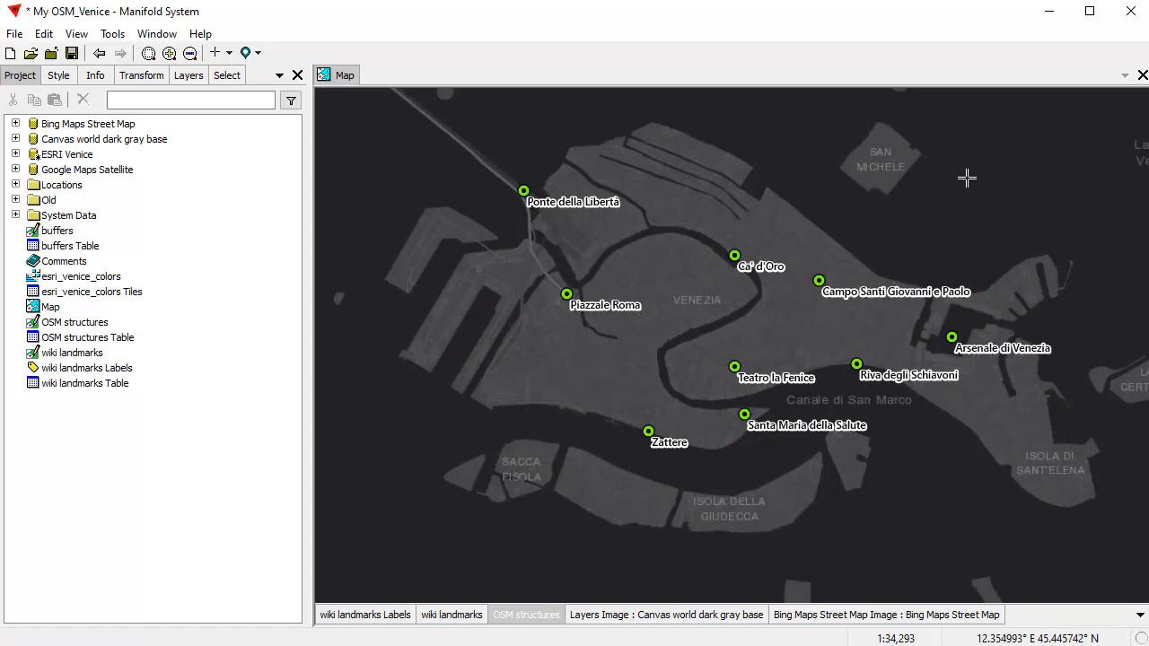
left_click(15, 154)
left_click(16, 154)
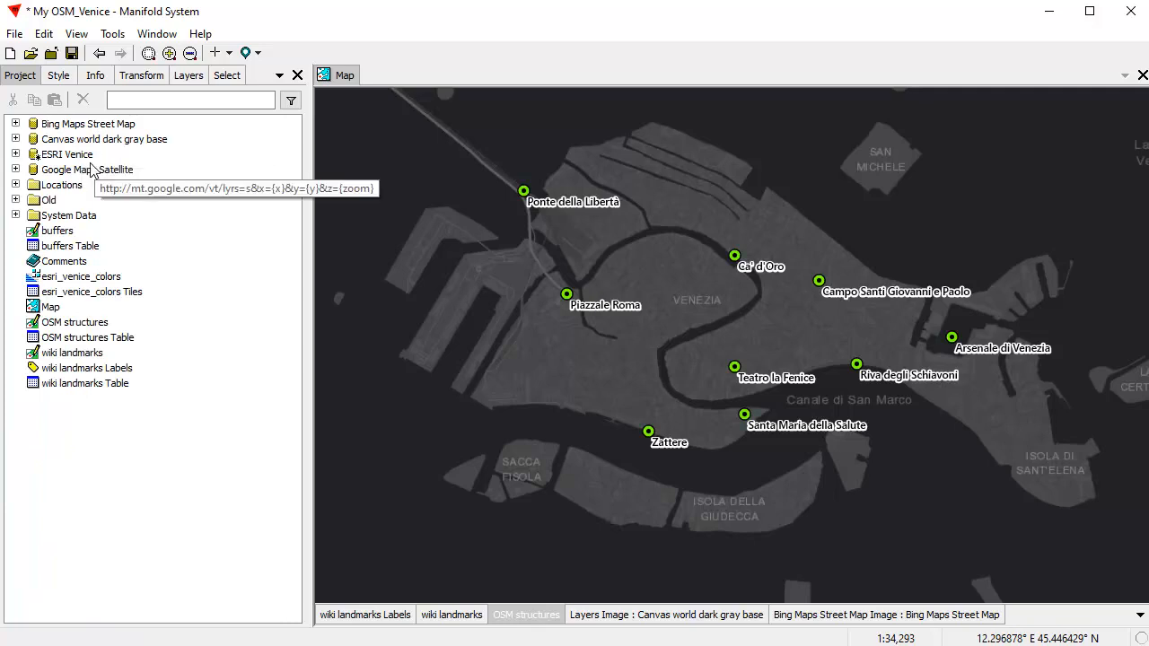
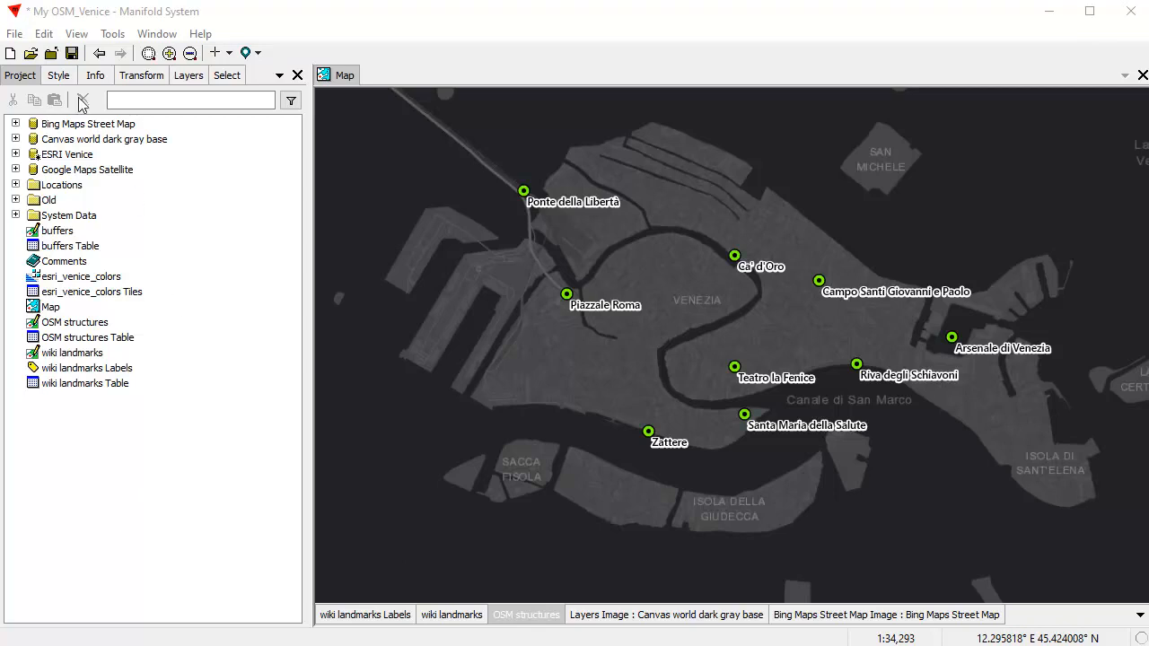
Import Venice Ground Surface.tiff from the OSM Venice folder into the project.
left_click(14, 33)
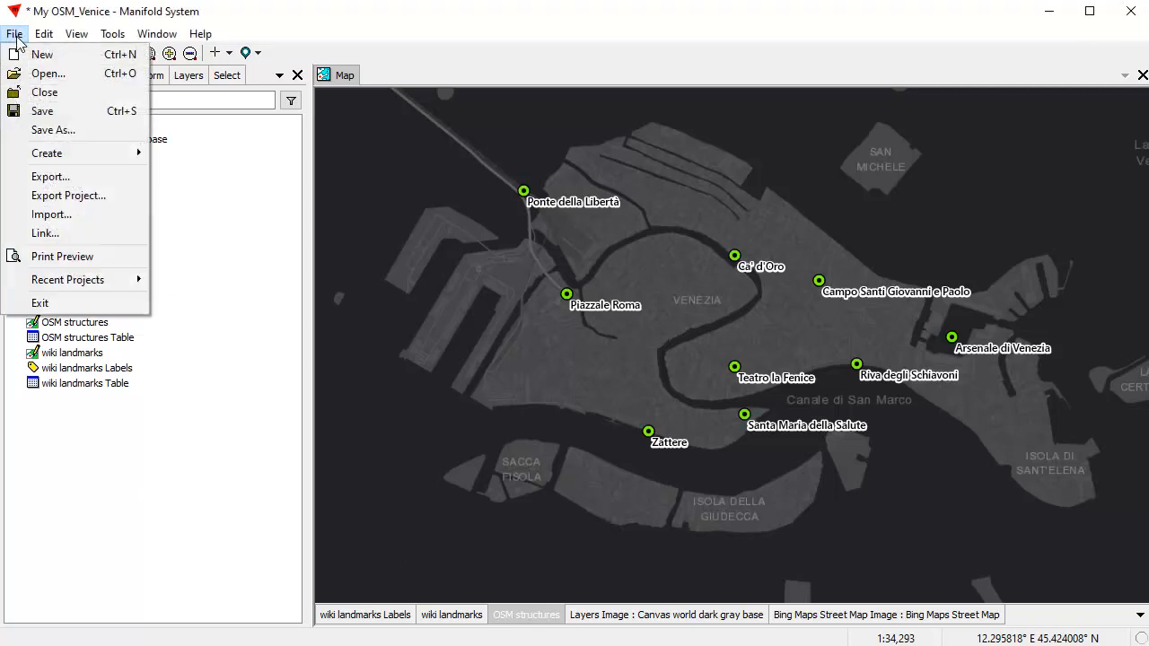
left_click(49, 215)
left_click_drag(291, 72, 688, 73)
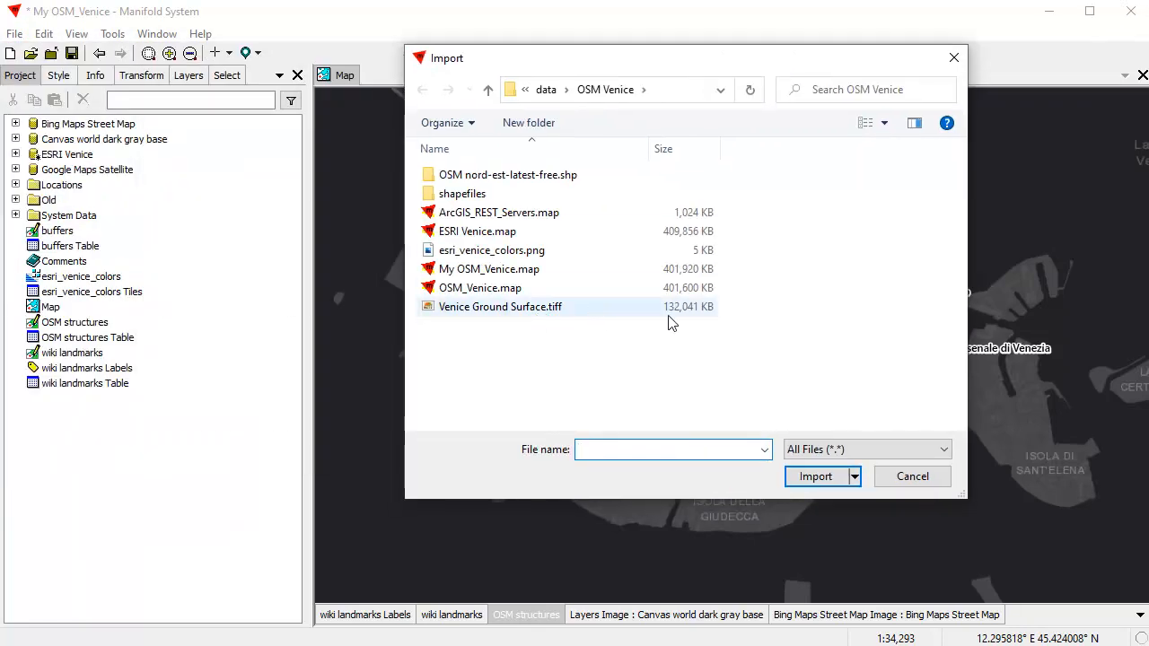
left_click(576, 308)
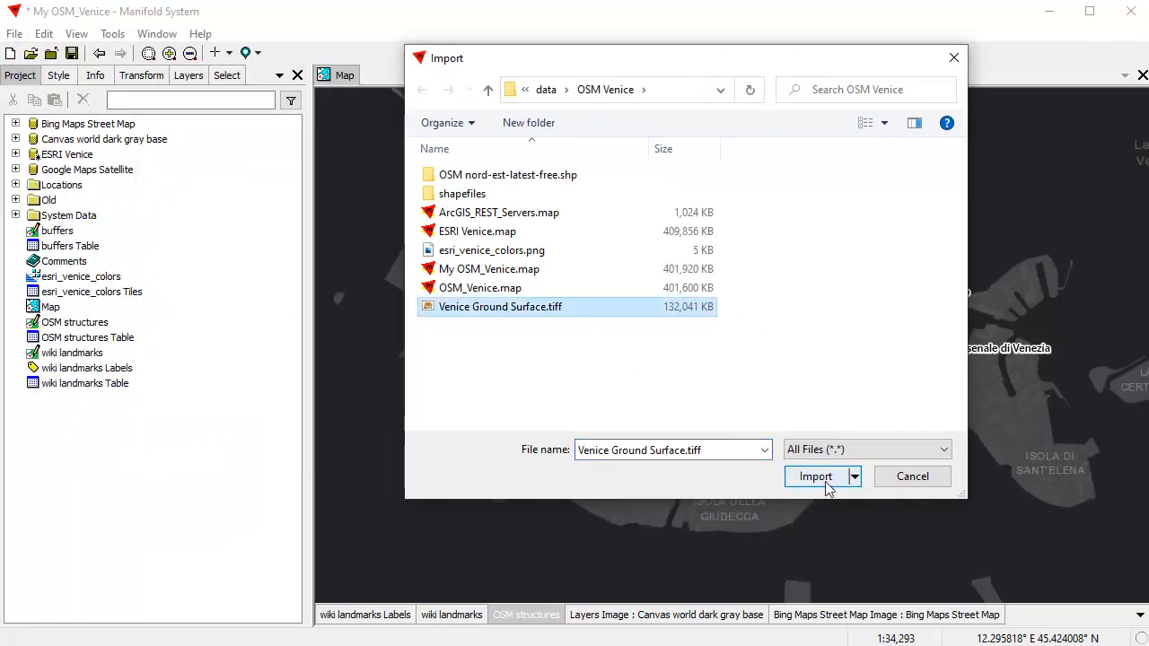
left_click(834, 482)
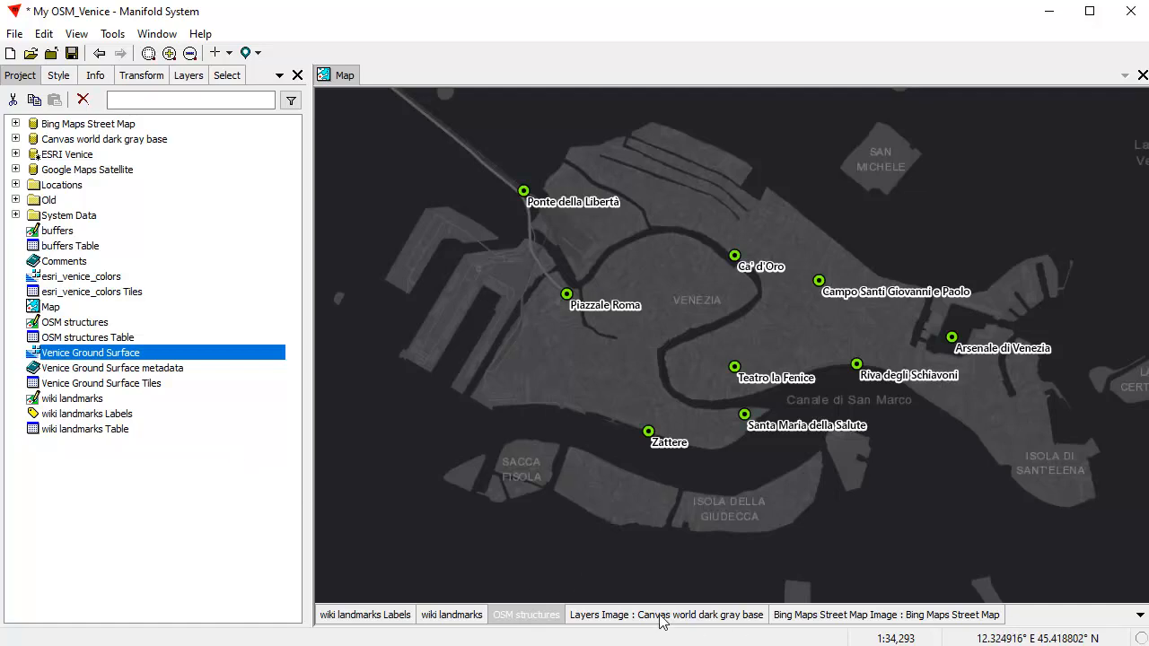
Add the imported Venice Ground Surface image to the map above the dark gray base layer and inspect its full extent and detail.
left_click_drag(106, 355, 492, 318)
left_click_drag(496, 186, 843, 472)
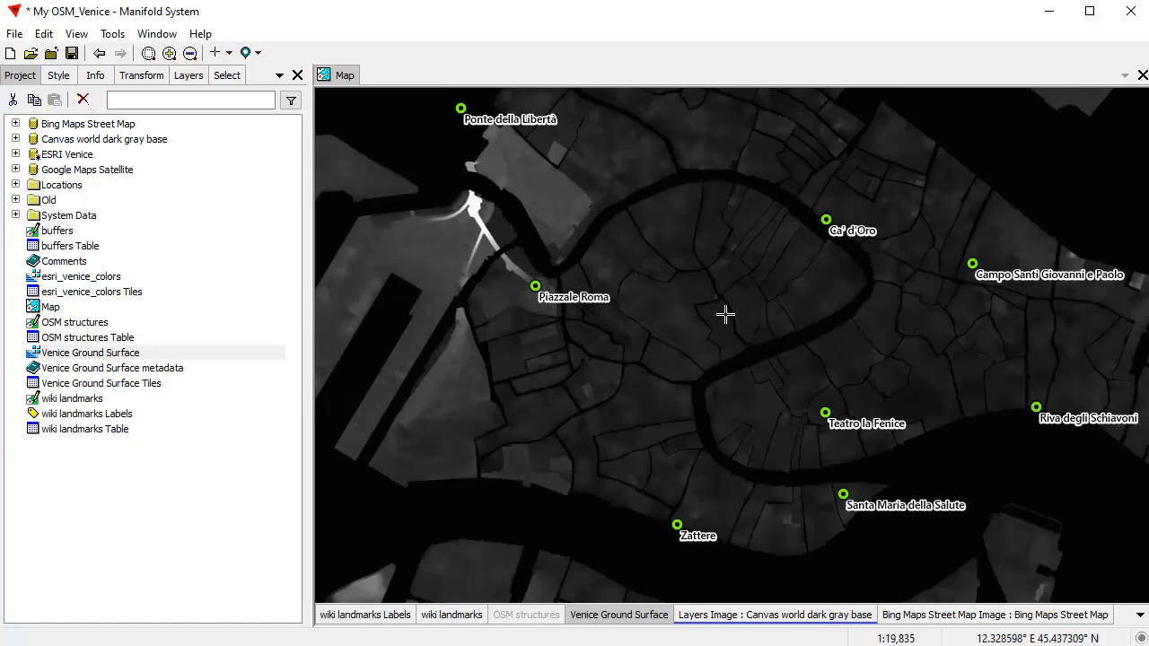
scroll(859, 360, "down", 2)
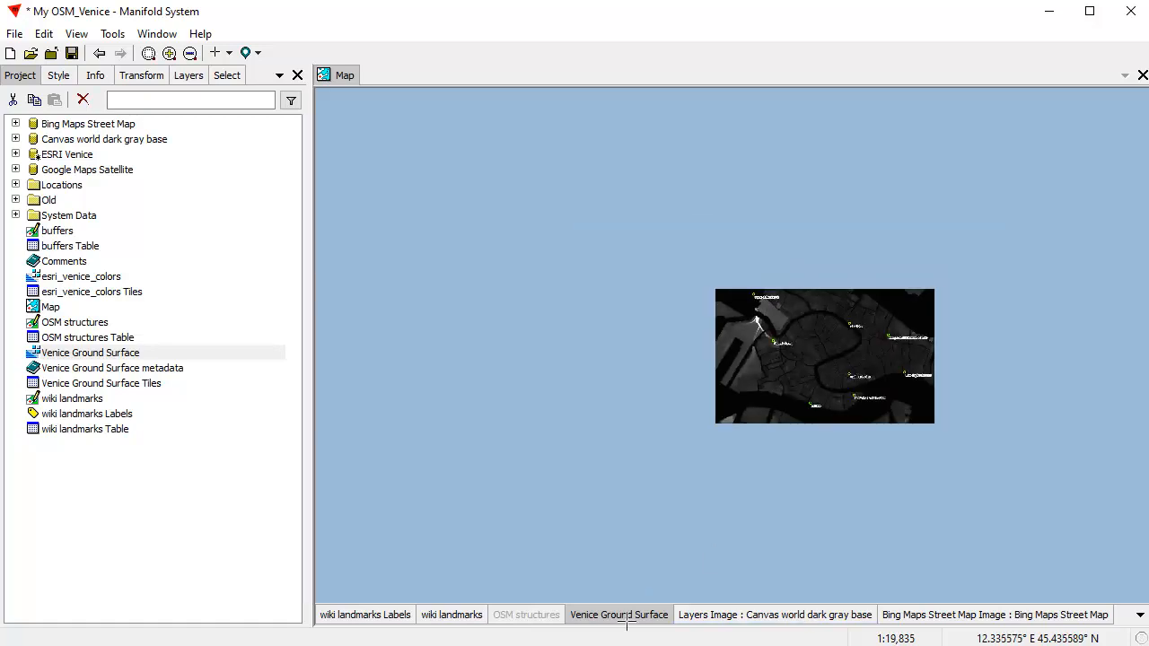
double_click(630, 617)
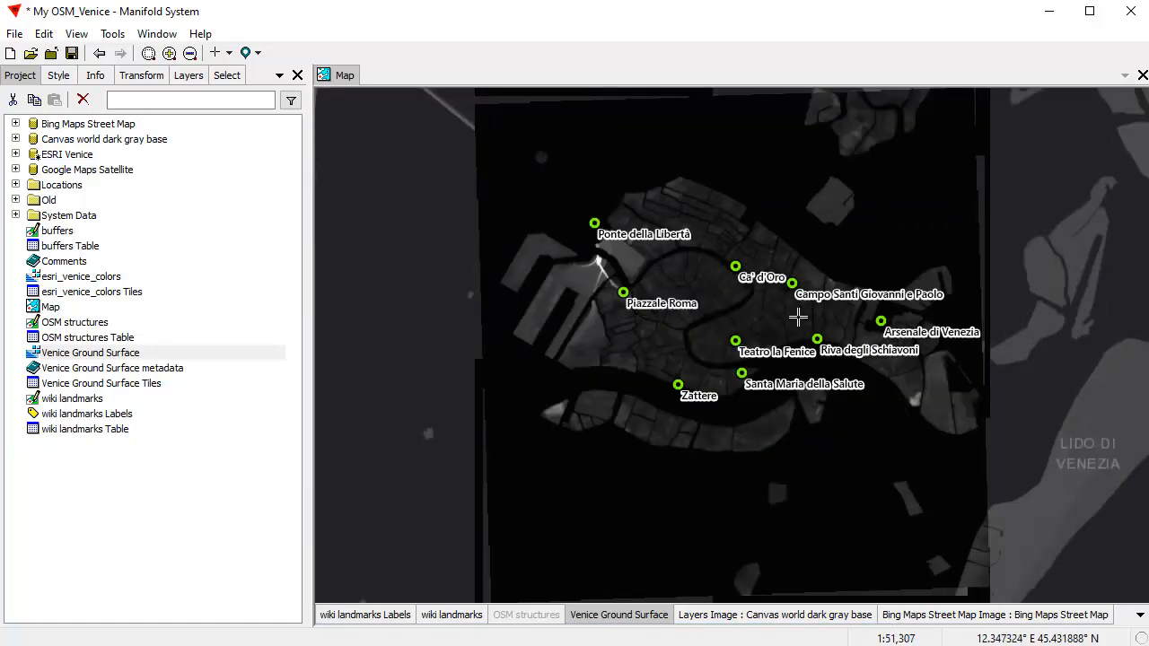
left_click_drag(564, 230, 854, 411)
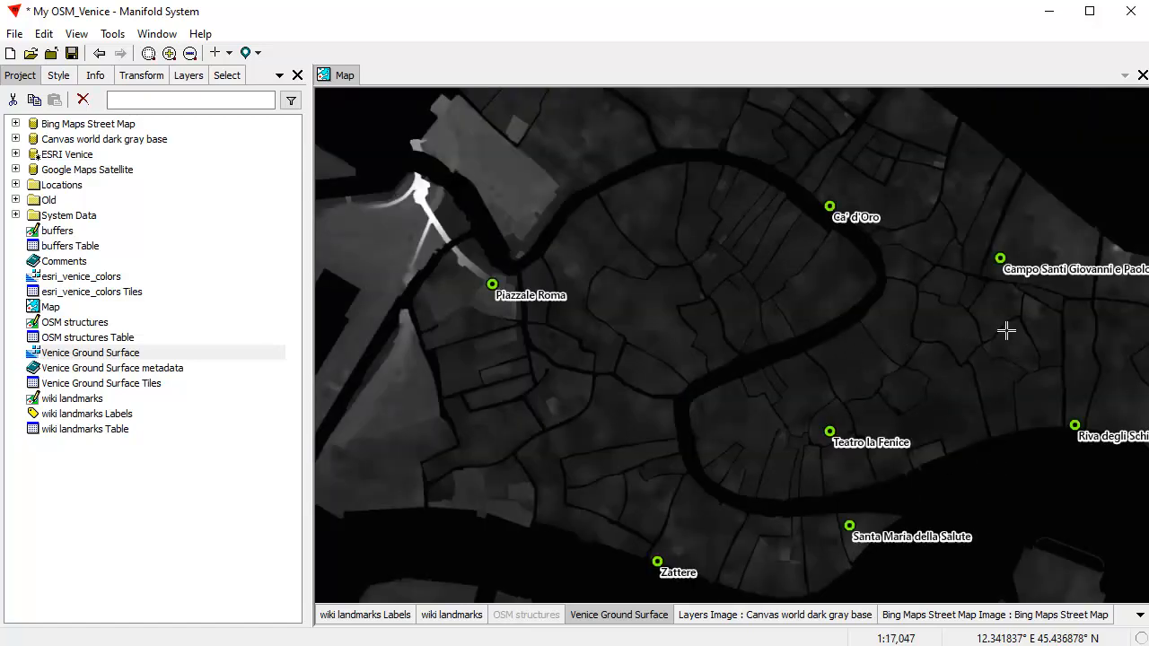
scroll(756, 297, "down", 1)
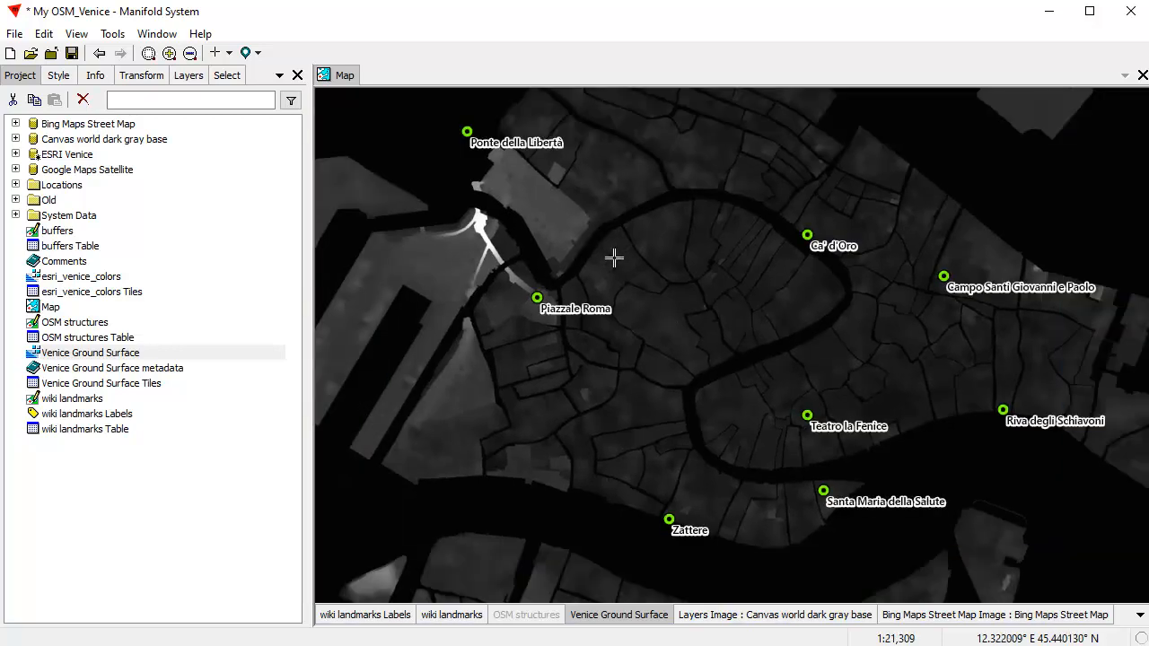
Tally the Venice Ground Surface style at equal intervals with 10 breaks and set the fill method to closest lower value.
left_click(59, 78)
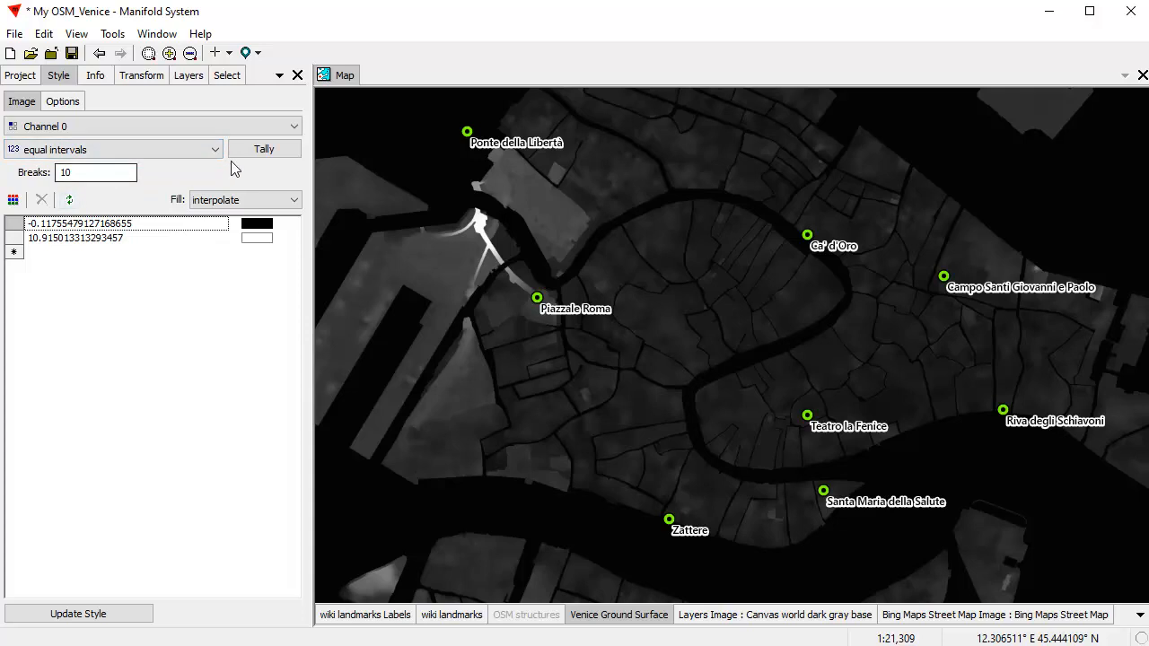
left_click(256, 149)
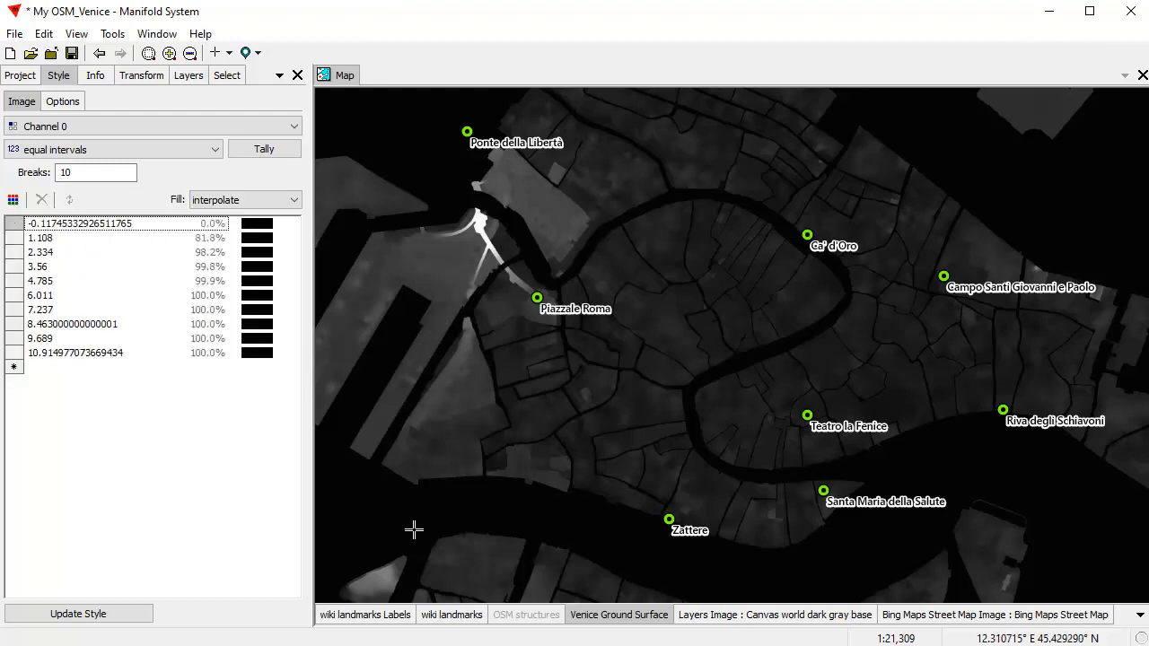
left_click(295, 205)
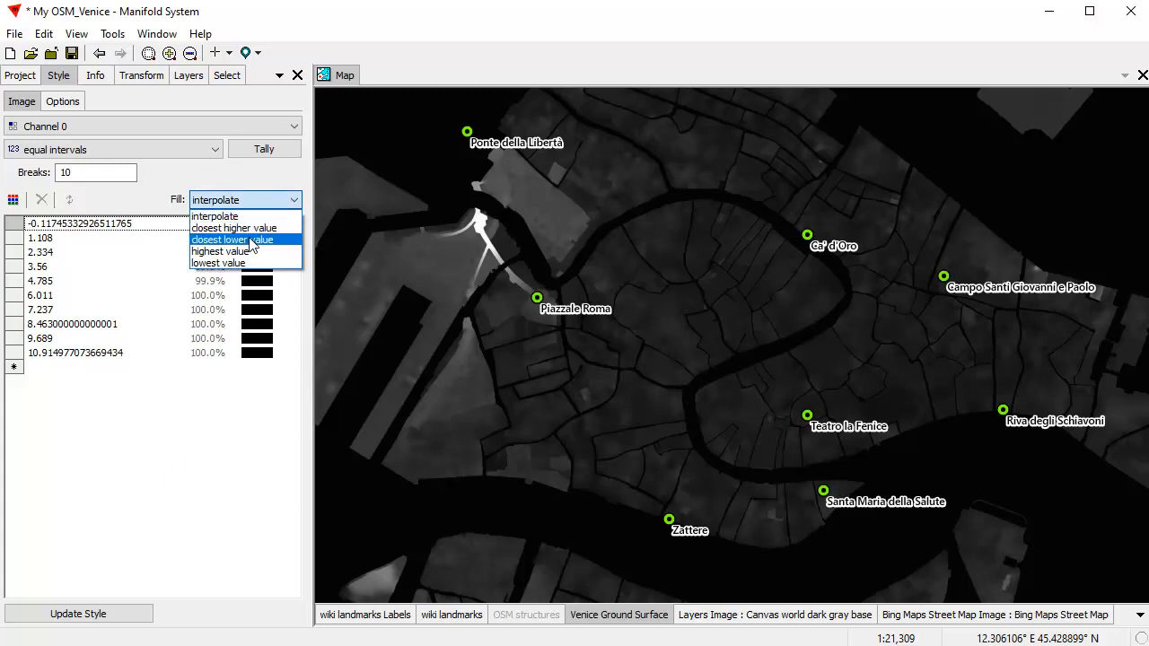
left_click(235, 239)
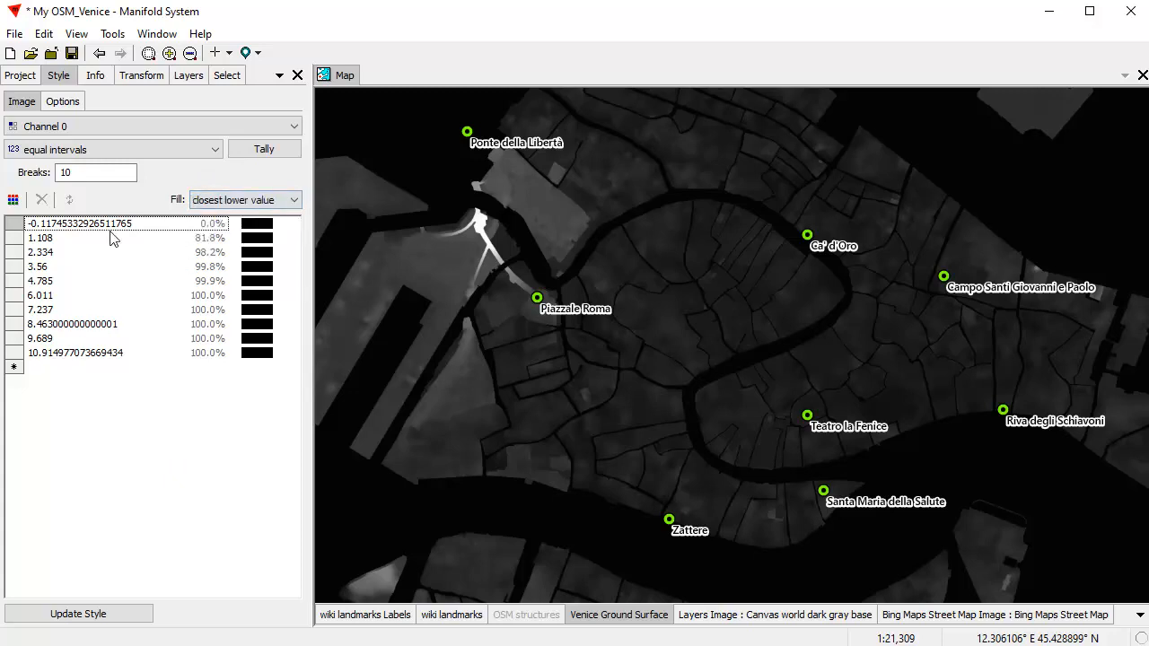
Set the second break to 0.01, make the lowest interval's color transparent, and apply the style to the surface.
left_click(56, 244)
left_click_drag(56, 239, 39, 240)
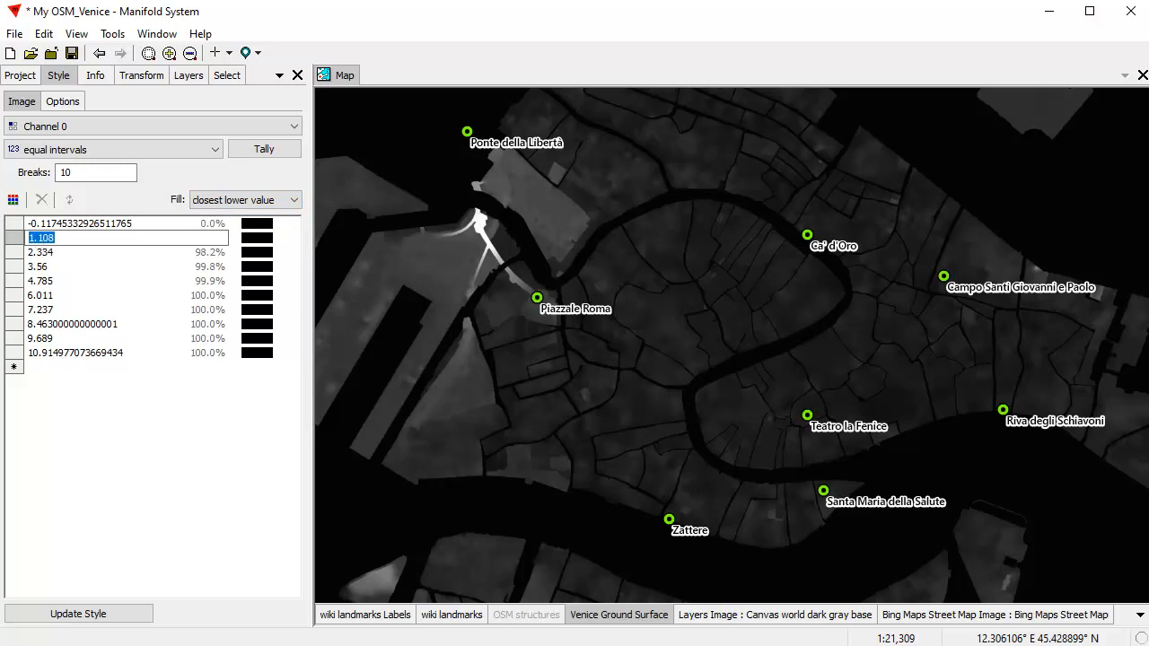
type("0.01")
left_click(101, 398)
left_click(261, 225)
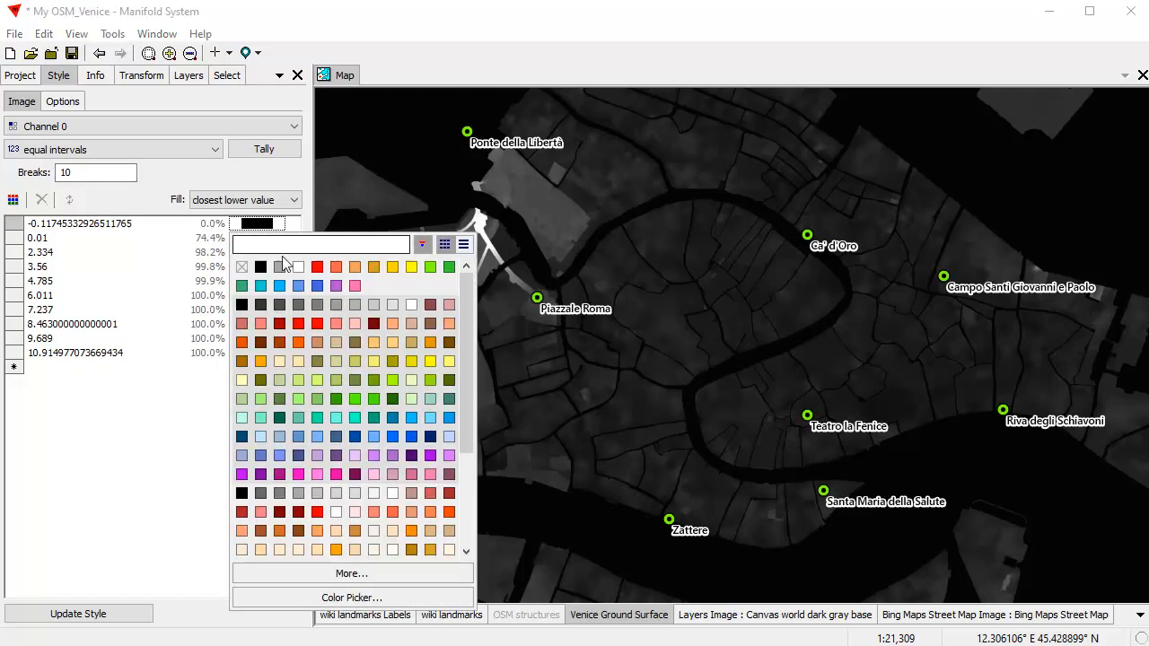
left_click(246, 271)
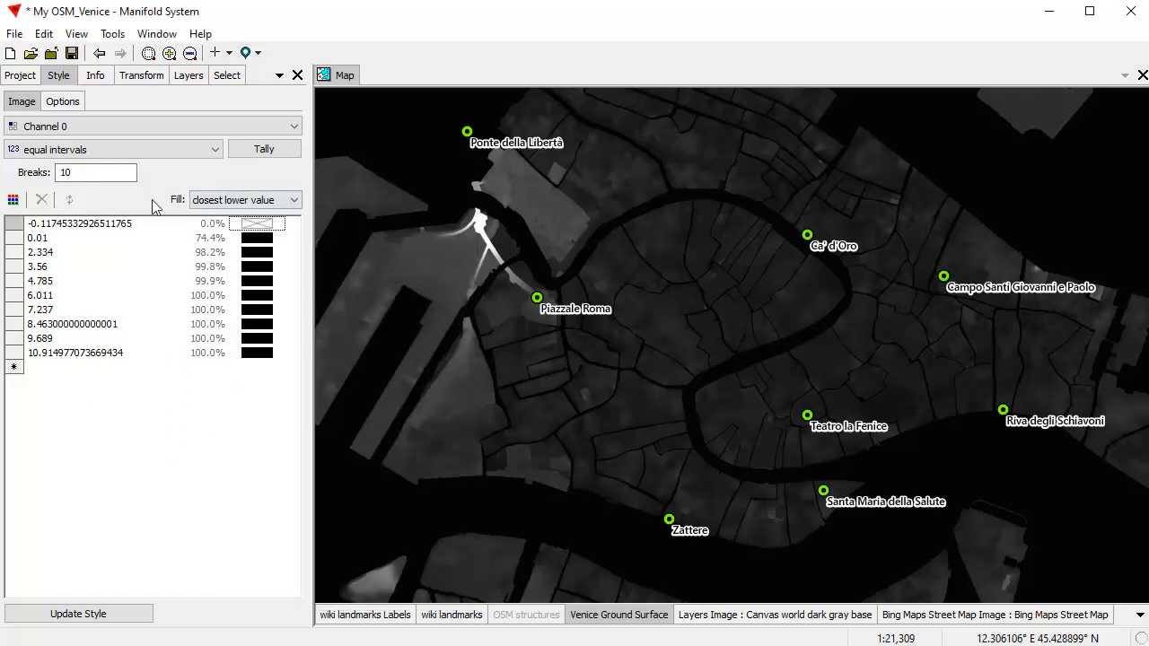
left_click(77, 620)
scroll(795, 348, "down", 2)
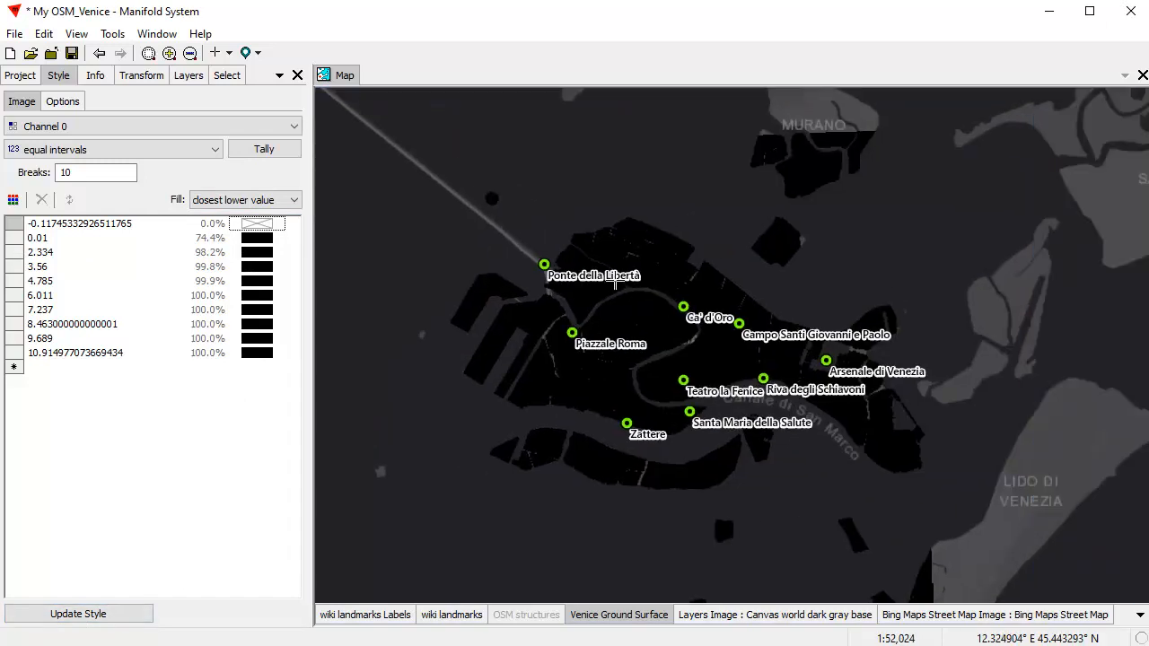
left_click_drag(516, 218, 844, 437)
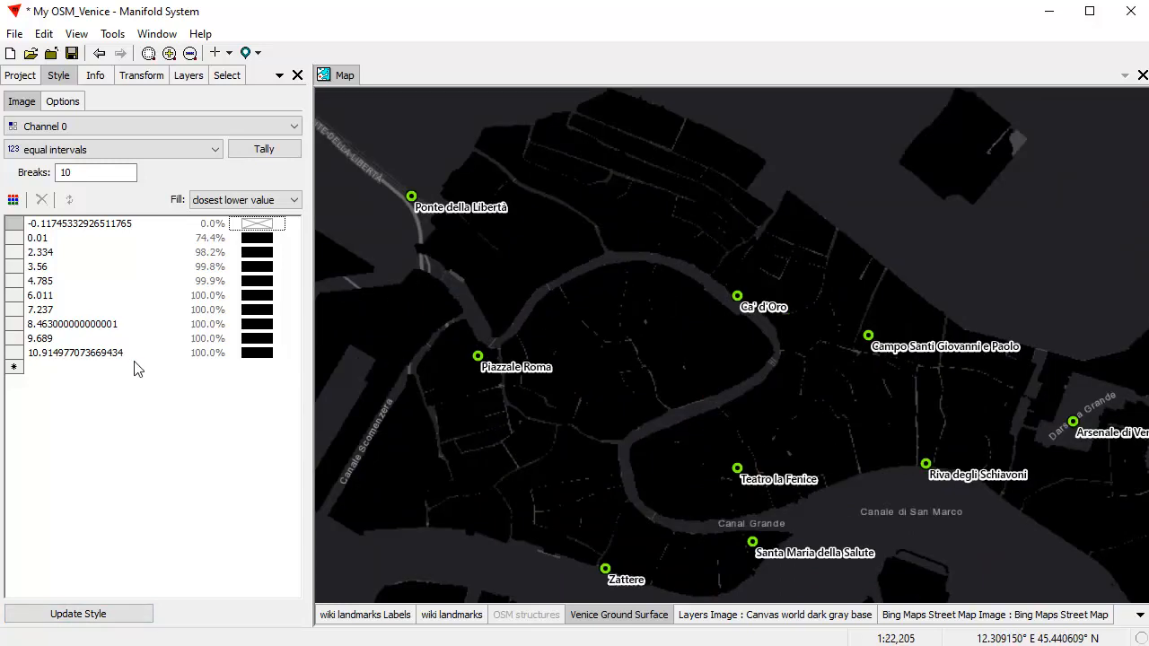
Color the 0.01 interval olive green and the highest interval pale cream.
left_click(258, 238)
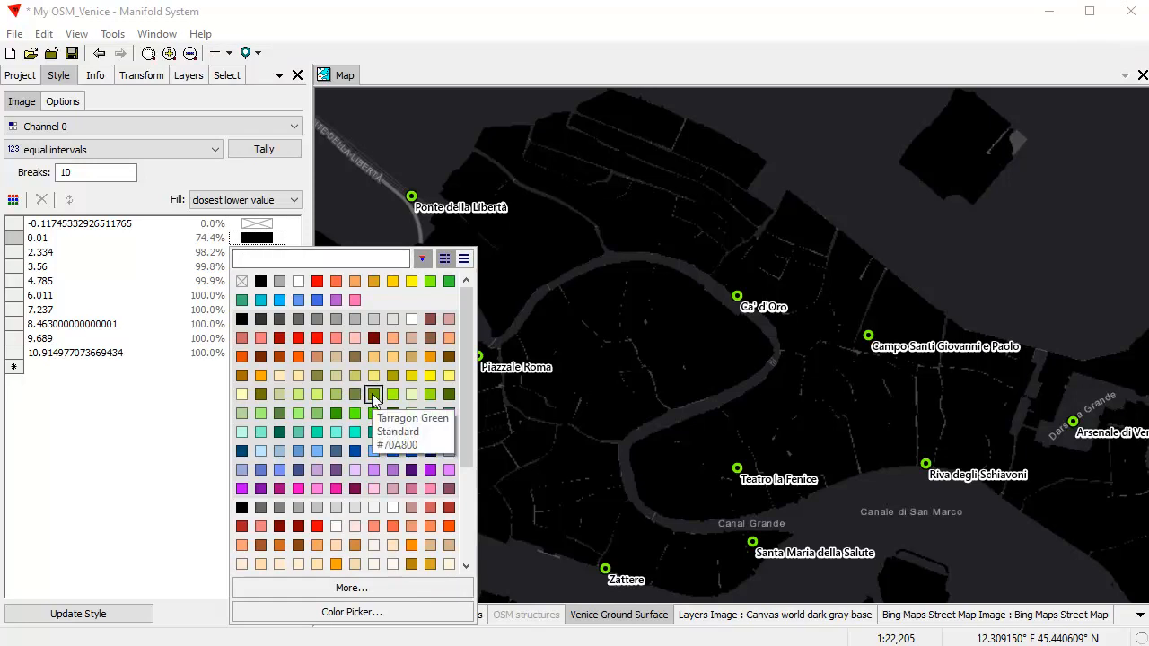
left_click(356, 394)
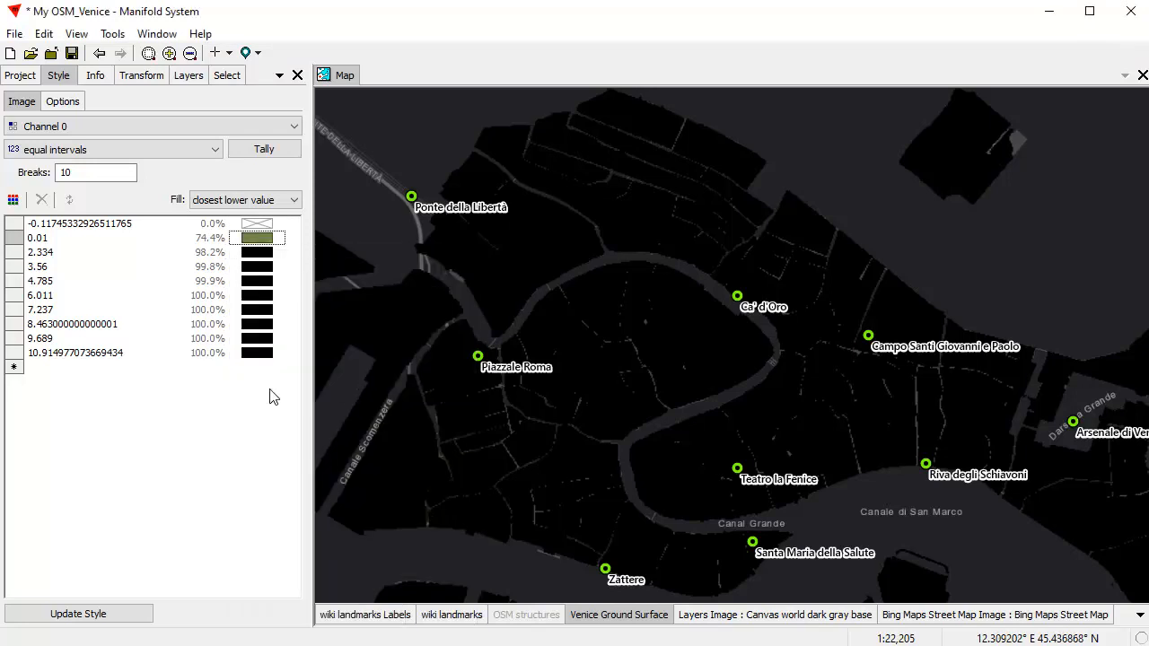
left_click(255, 352)
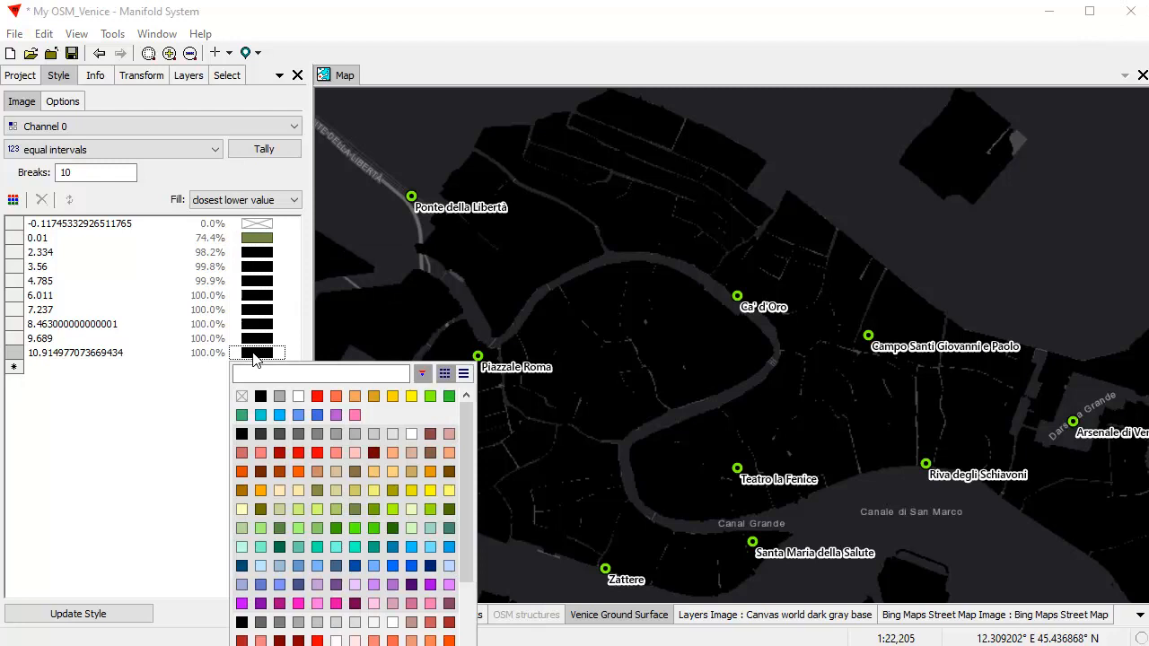
left_click(297, 491)
Interpolate the colors of all intervals except the transparent lowest one from green to cream, and apply the style.
left_click(153, 281)
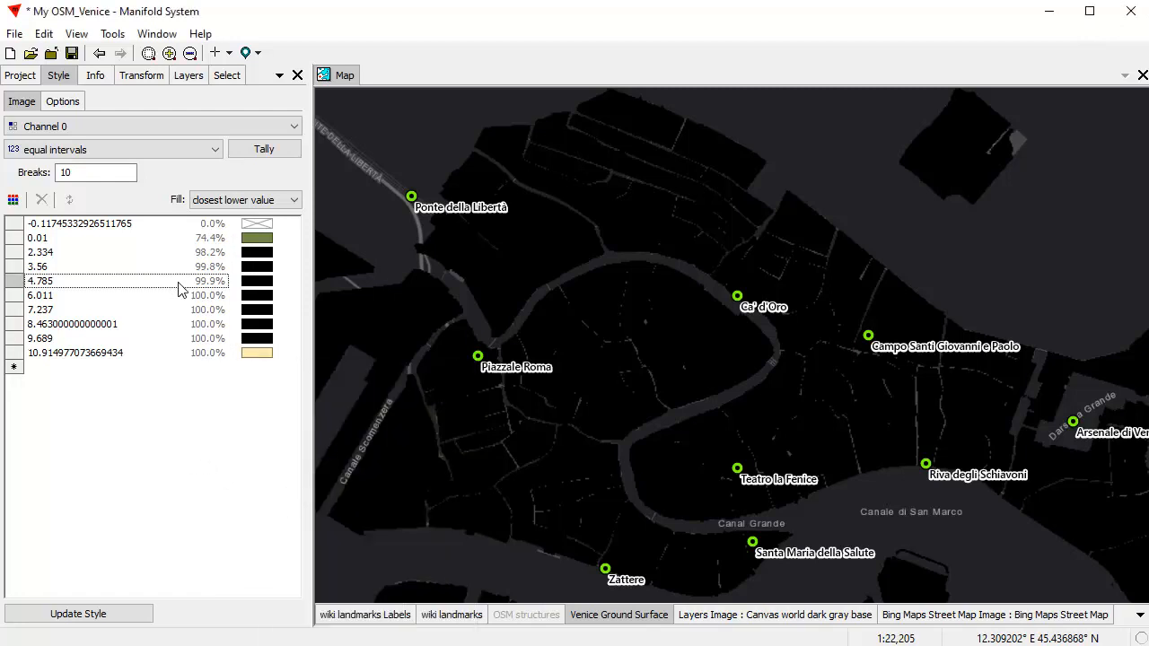
key("ctrl+a")
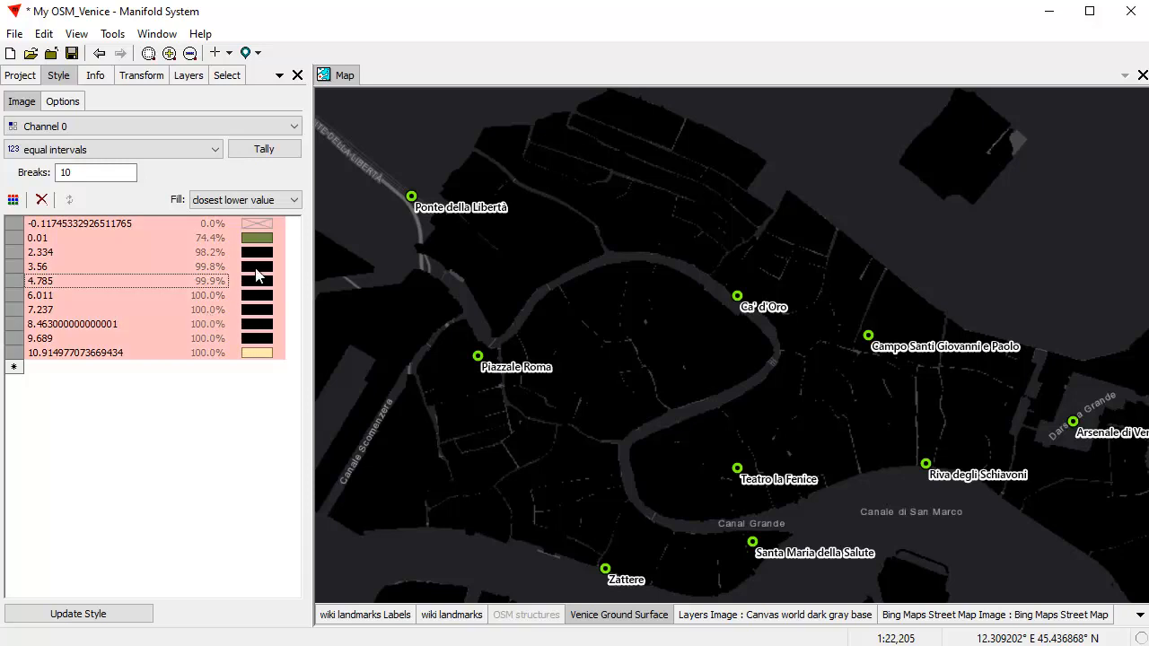
left_click(260, 227, "ctrl")
right_click(258, 288)
left_click(292, 290)
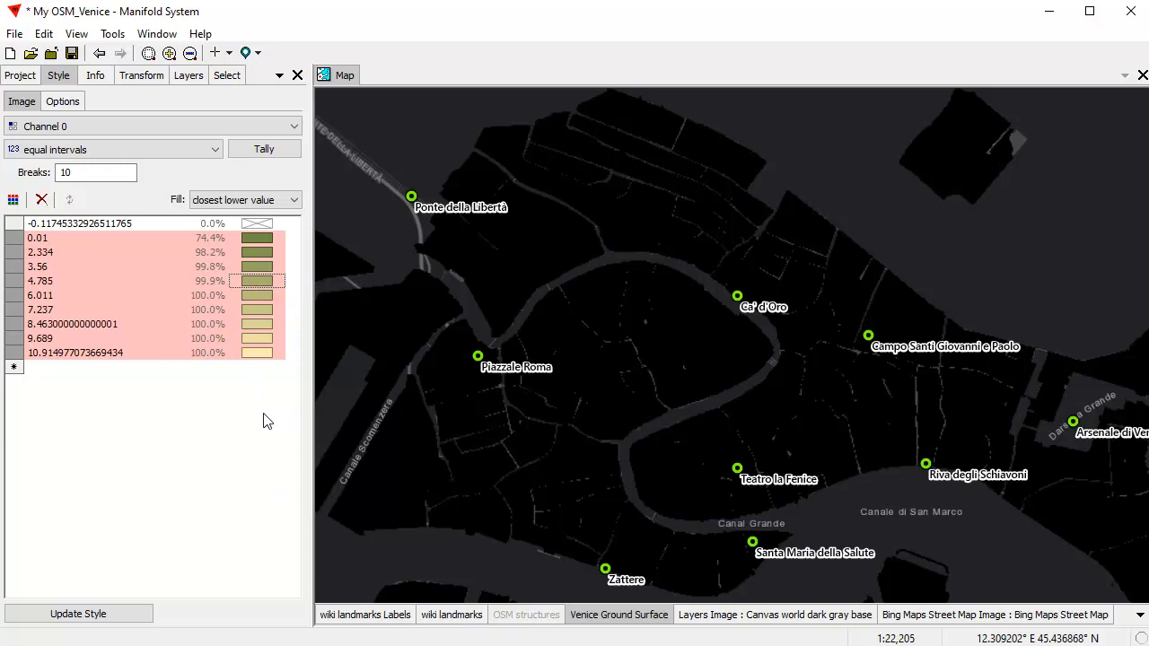
left_click(104, 616)
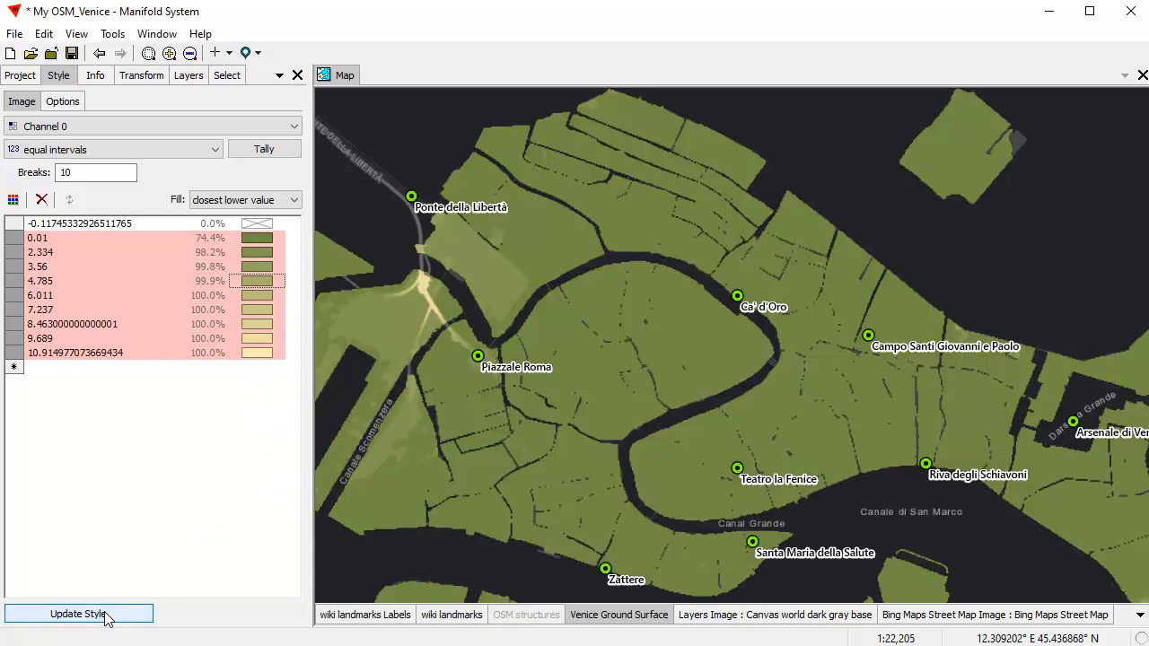
Turn on shading for the Venice Ground Surface layer with azimuth 315, altitude 45 and Z scale 1, and inspect the result.
left_click(62, 101)
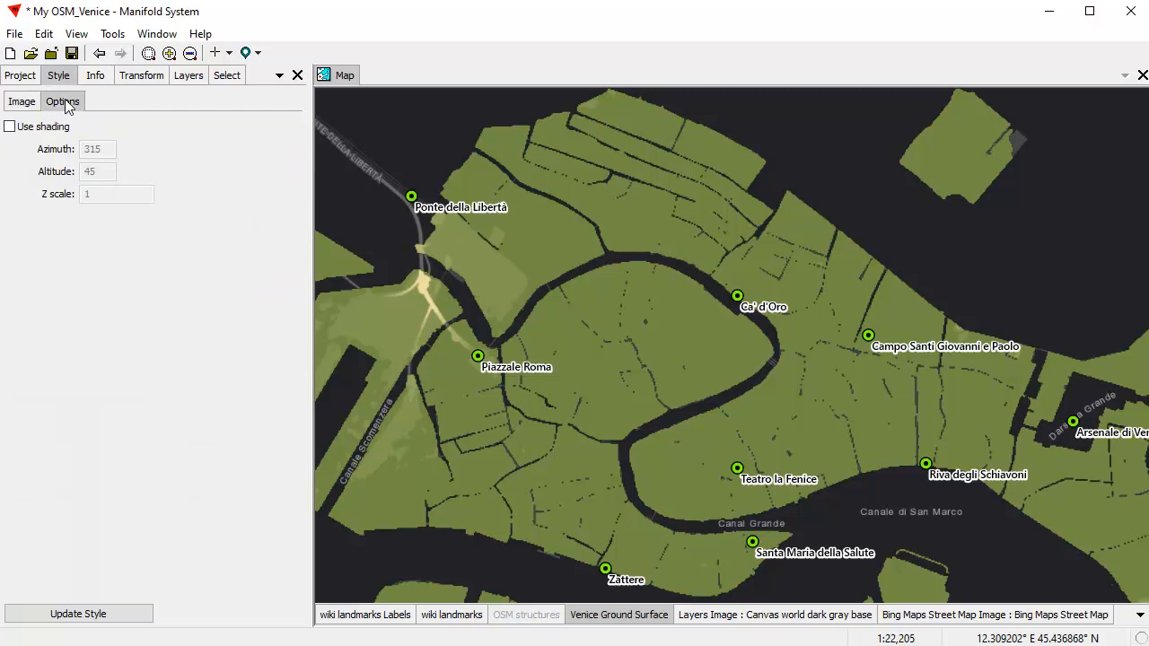
left_click(10, 127)
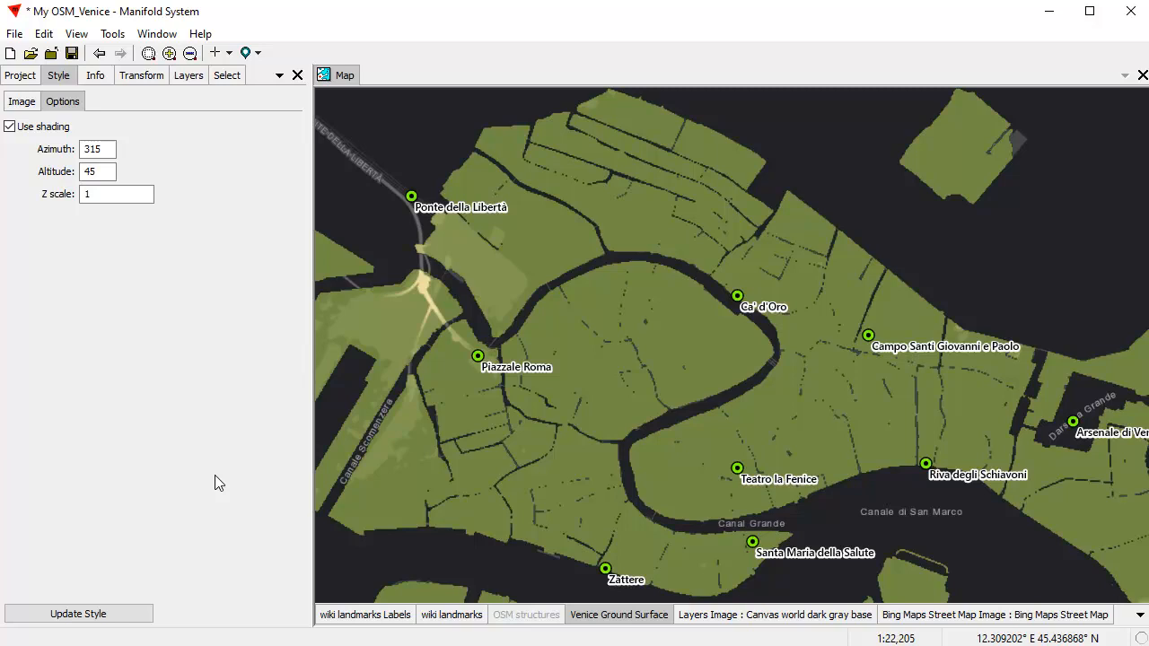
left_click(98, 614)
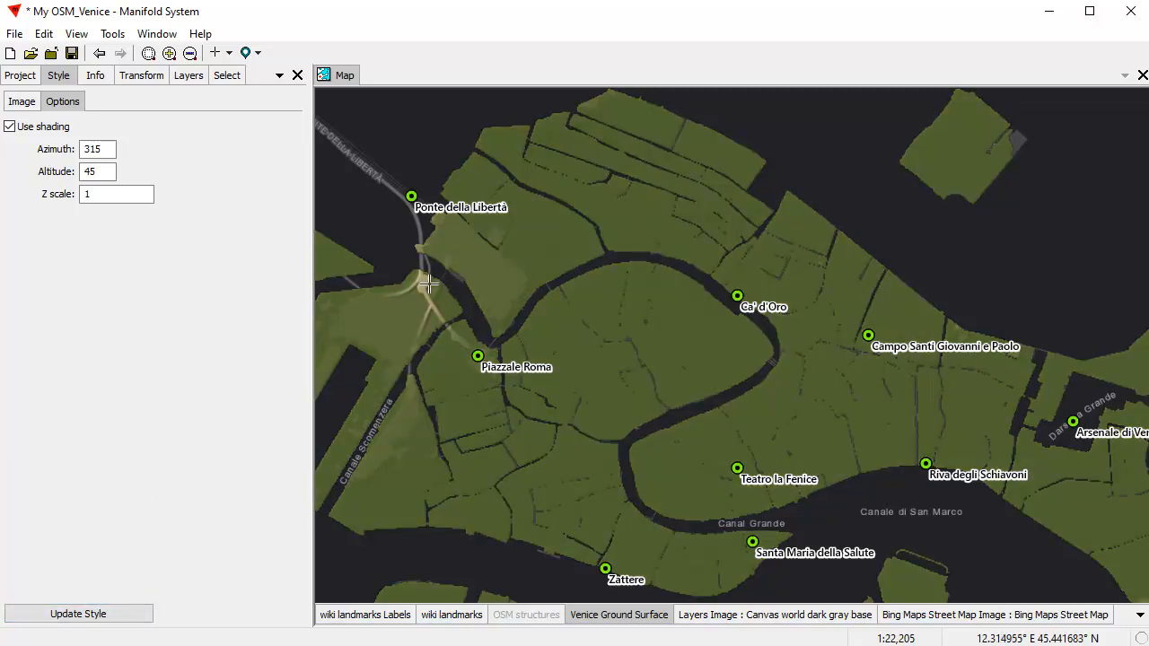
scroll(605, 379, "down", 2)
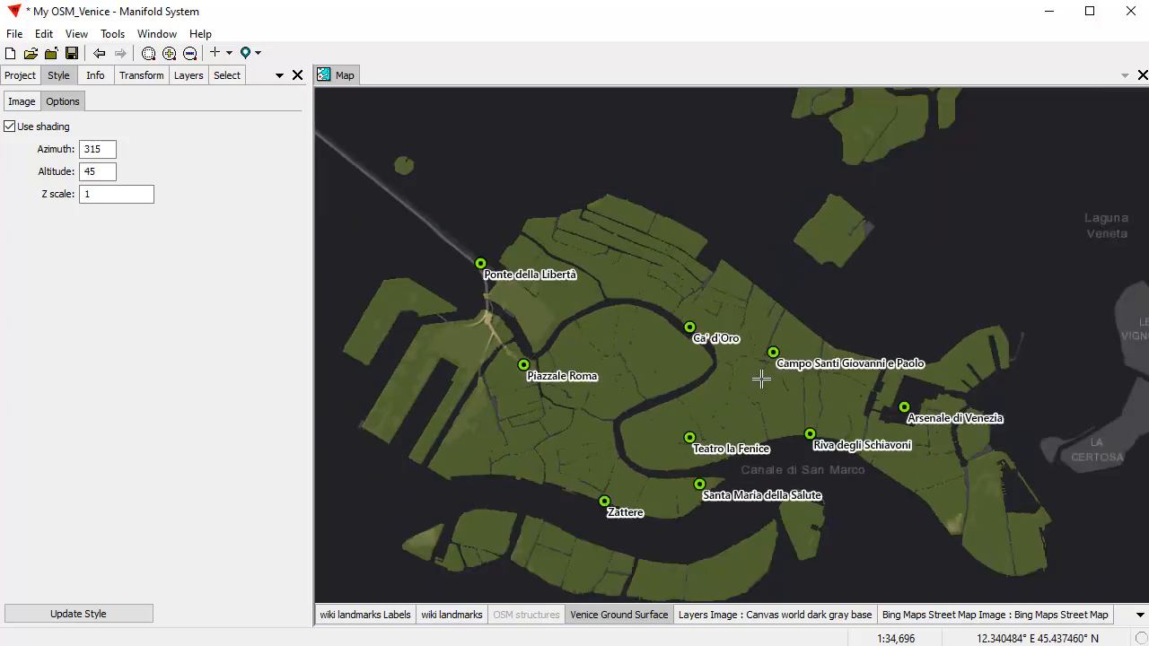
scroll(674, 410, "up", 2)
left_click_drag(507, 407, 531, 394)
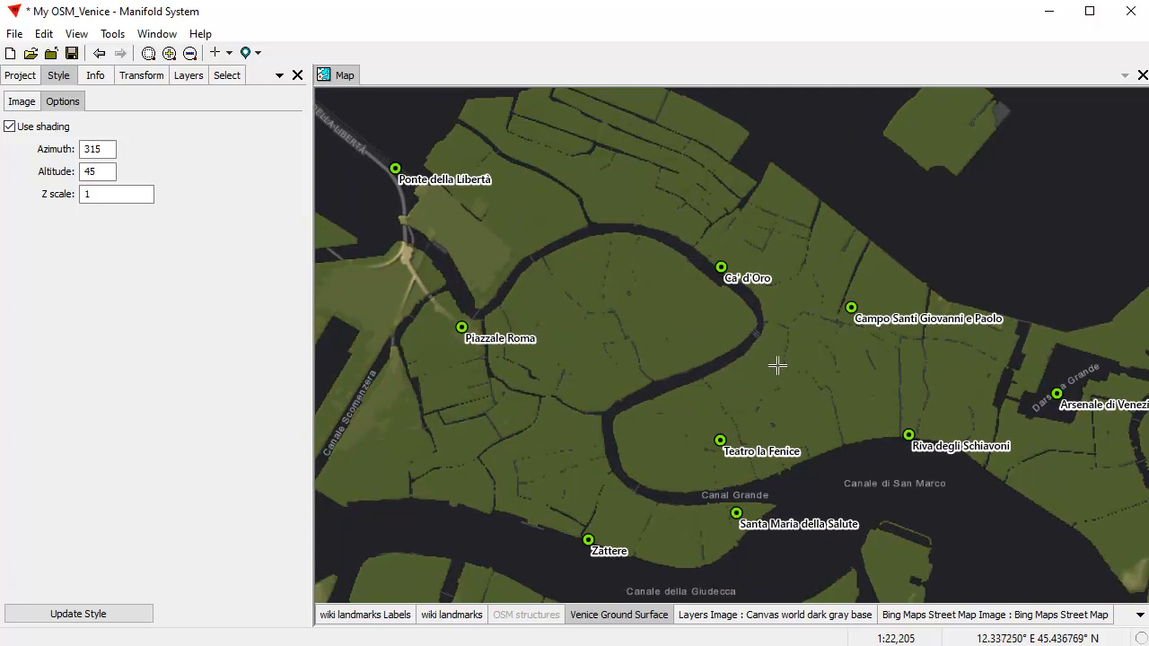
Open the map inside the ESRI Venice data source and hide its Structures, Canals and Landmarks layers to view the ground surface closely.
left_click(28, 79)
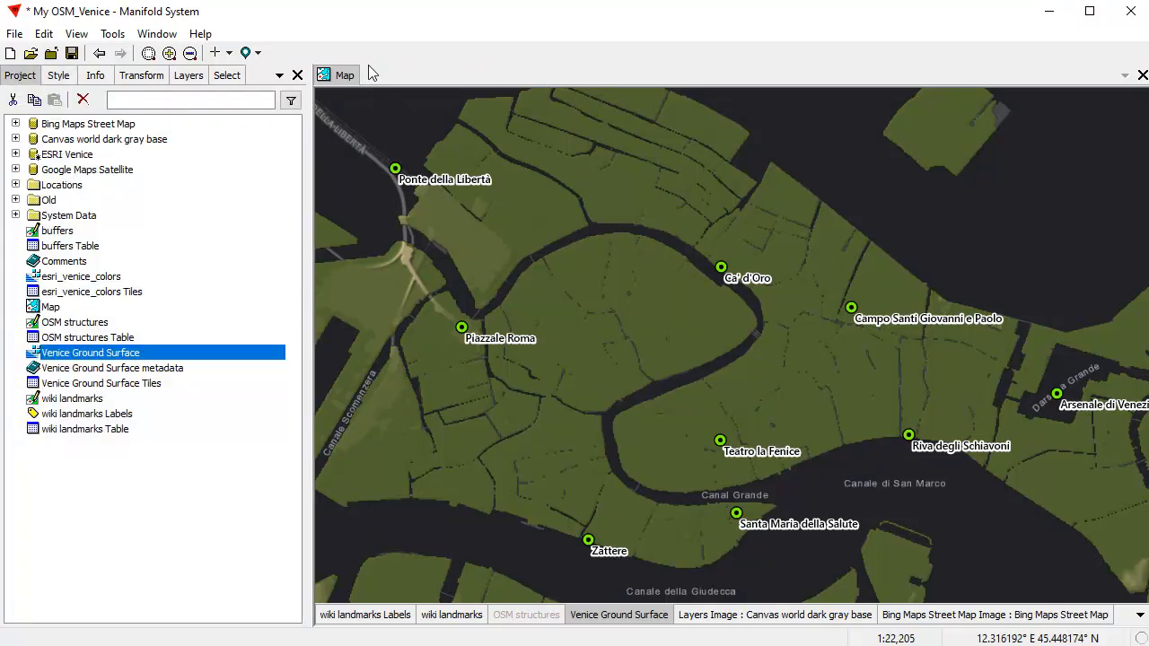
double_click(36, 154)
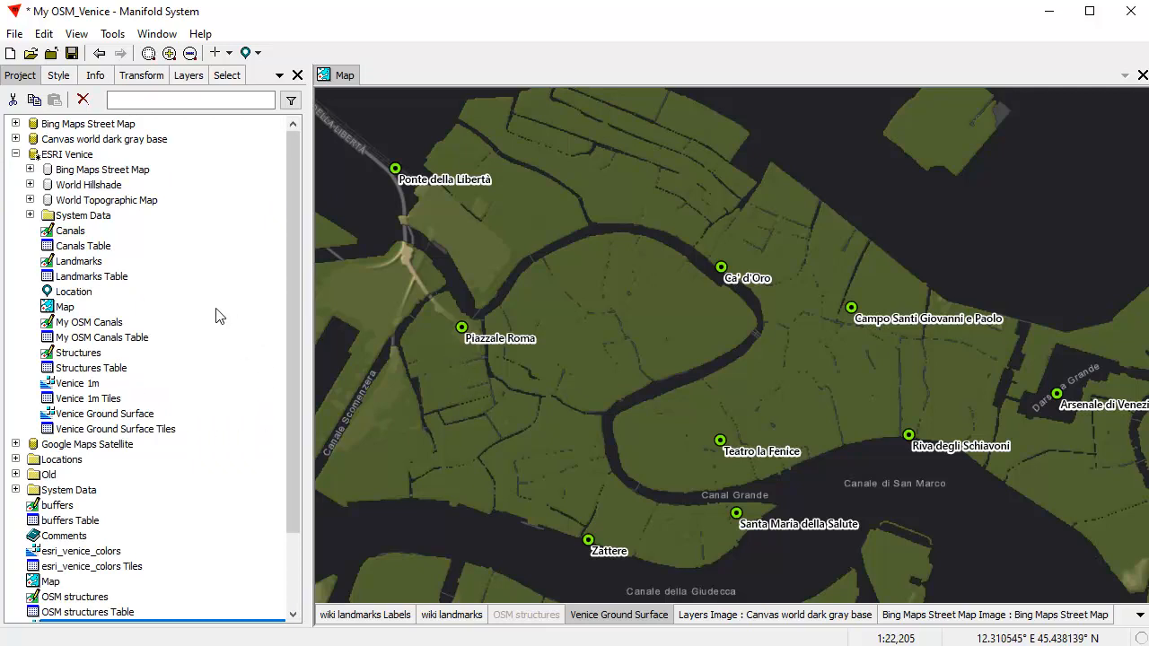
double_click(65, 306)
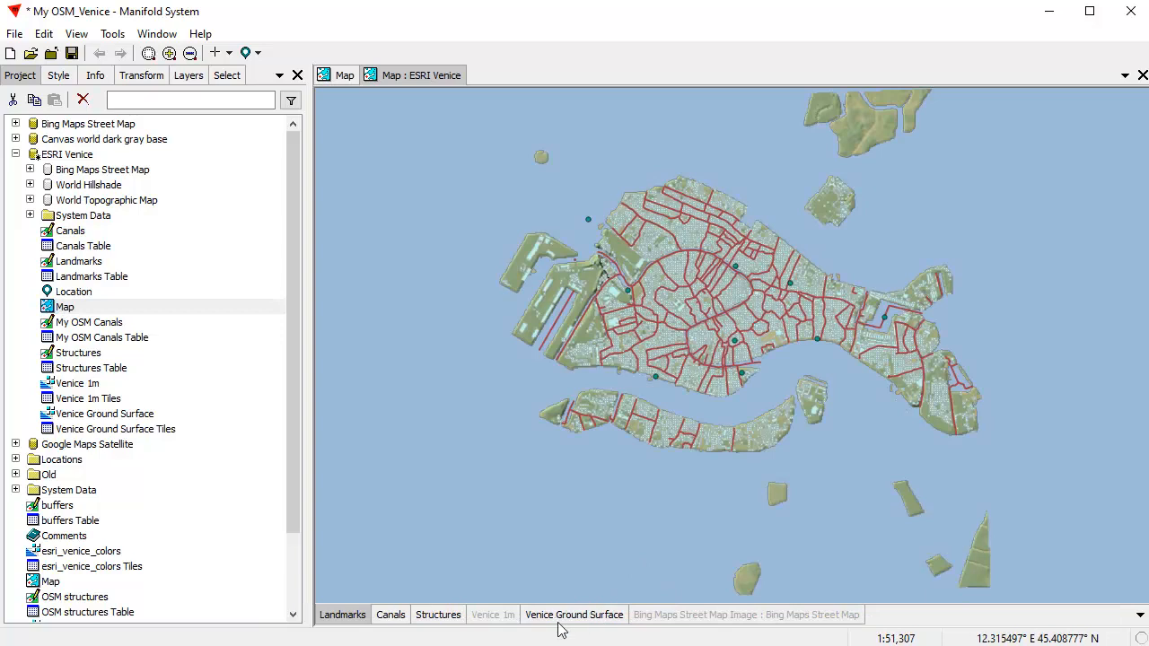
left_click_drag(604, 245, 821, 373)
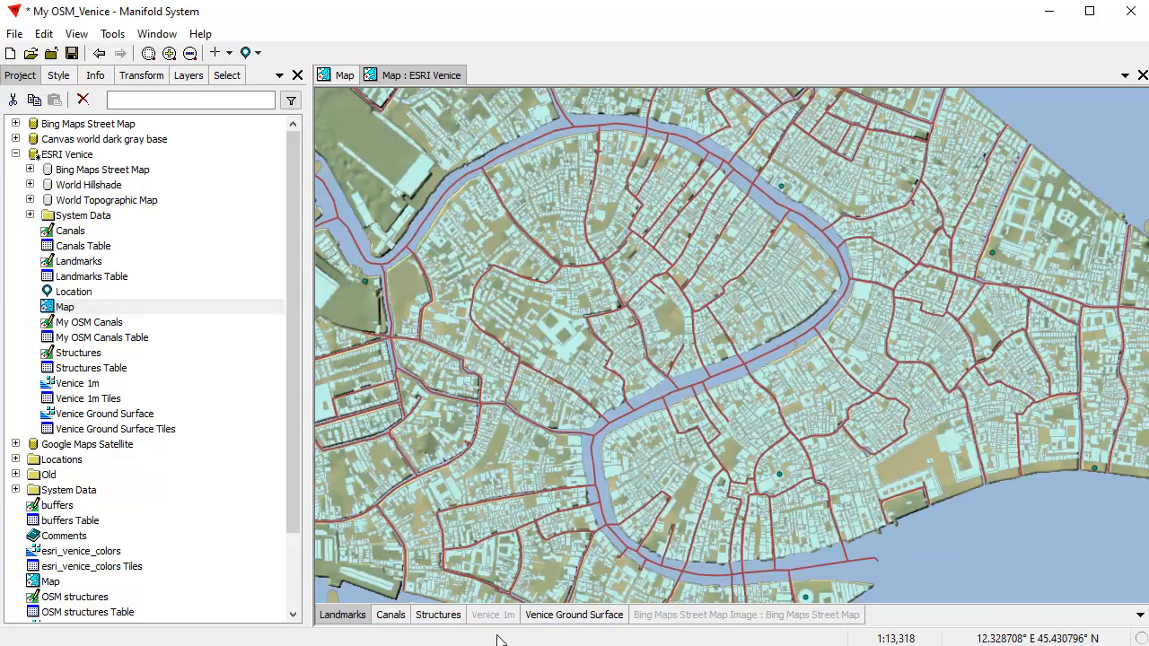
left_click(438, 614, "shift")
left_click(390, 614, "shift")
left_click(348, 614, "shift")
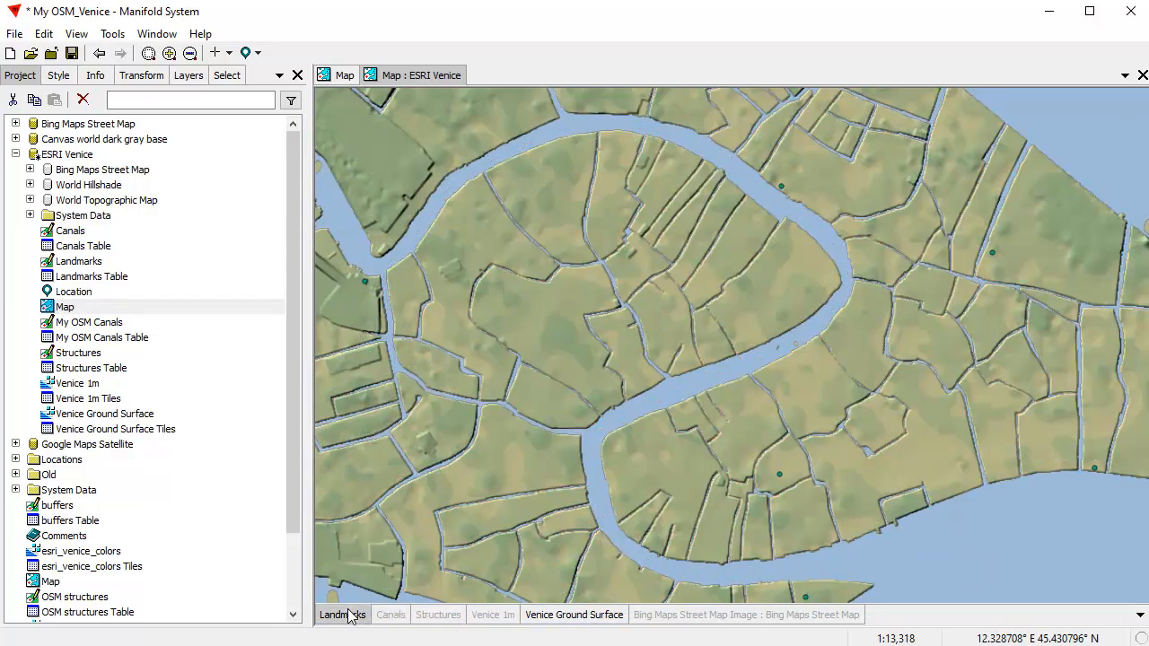
Copy the StylePixel property value of the Venice Ground Surface image in the ESRI Venice data source, and collapse the data source.
scroll(595, 370, "down", 1)
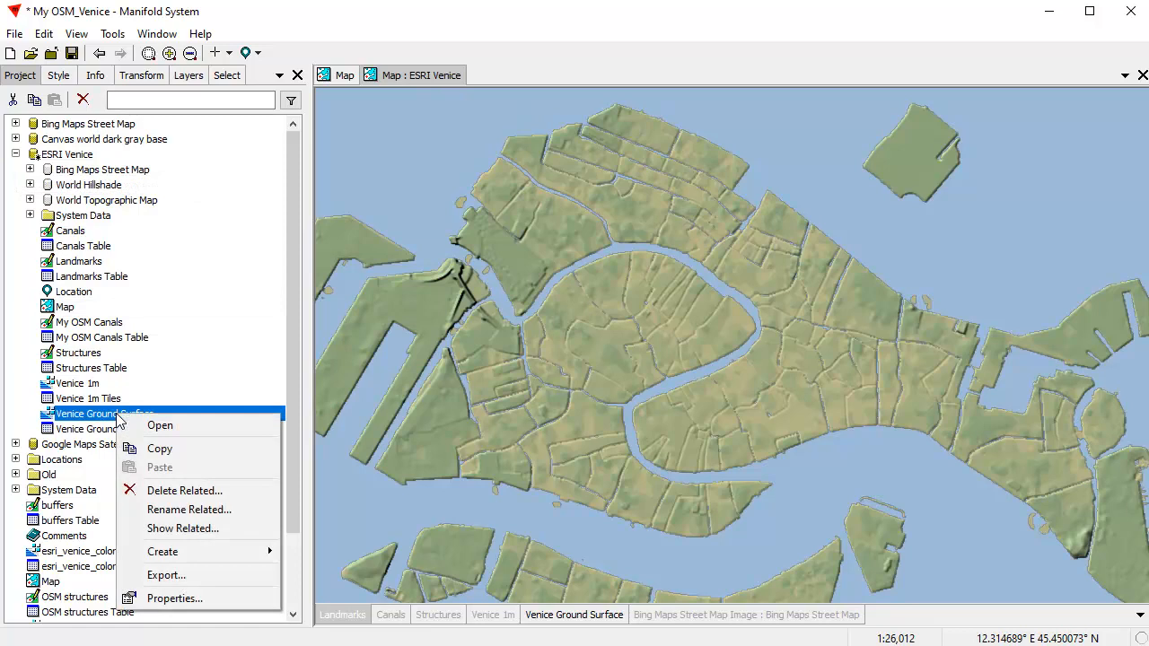
left_click(215, 596)
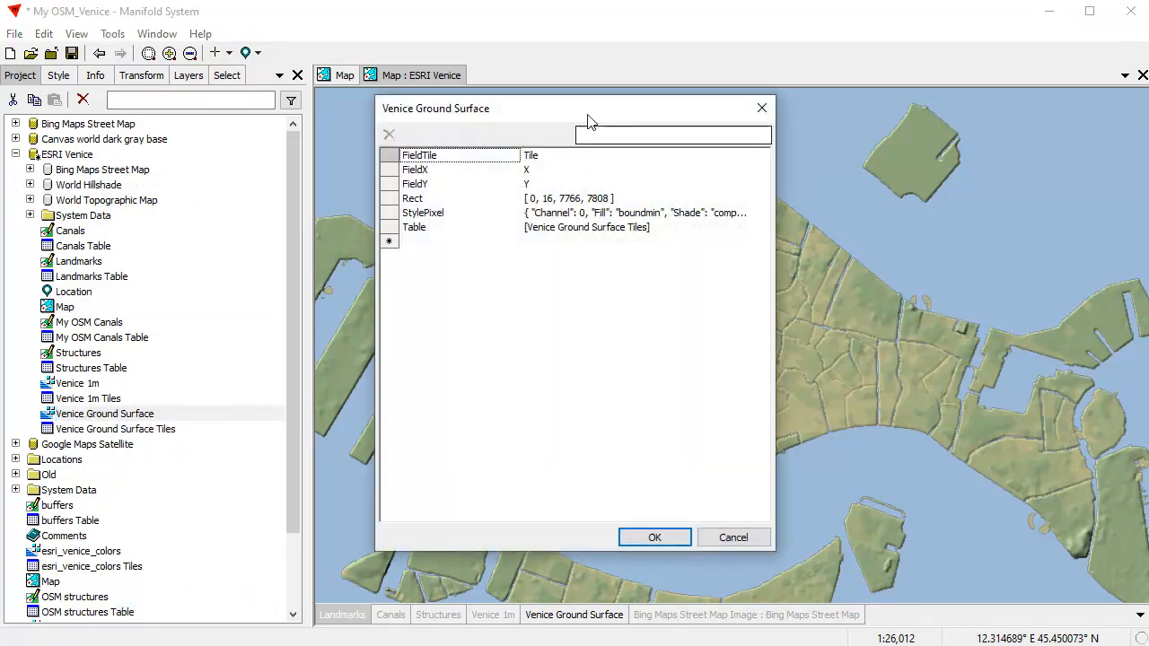
left_click_drag(591, 109, 836, 108)
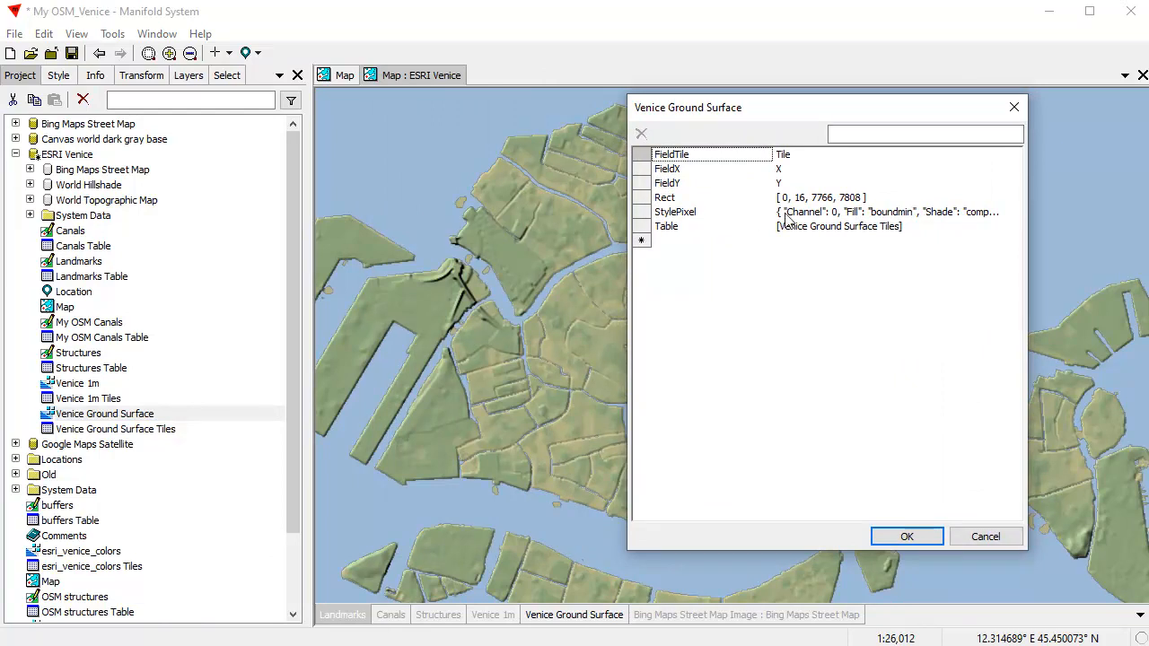
left_click_drag(751, 108, 547, 116)
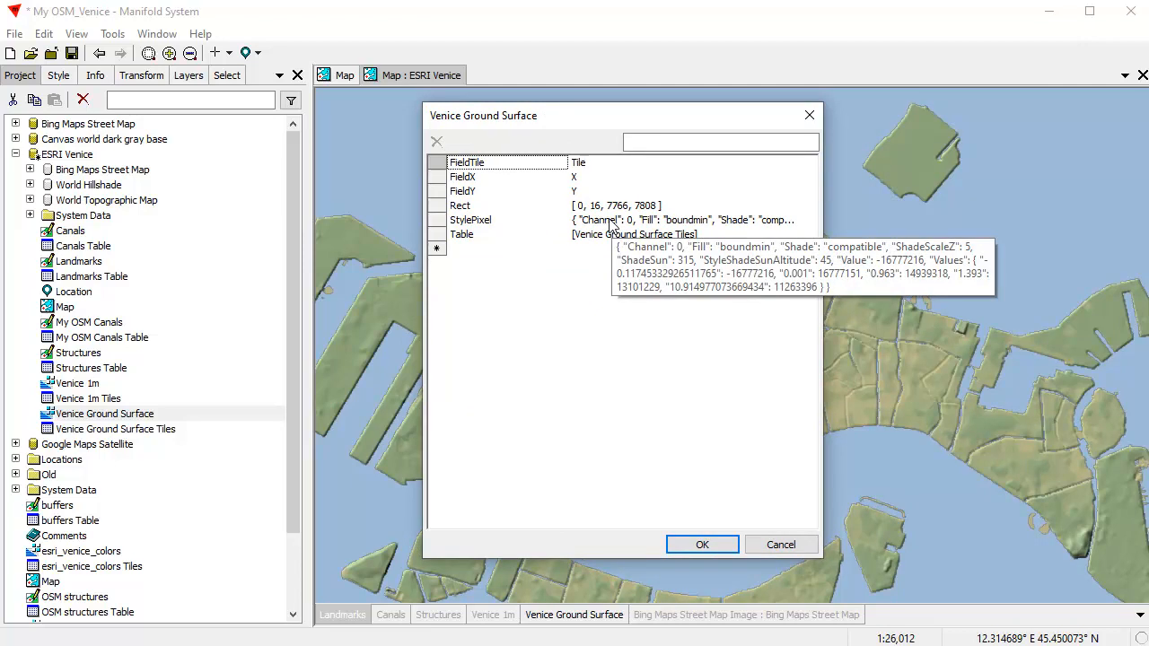
right_click(610, 224)
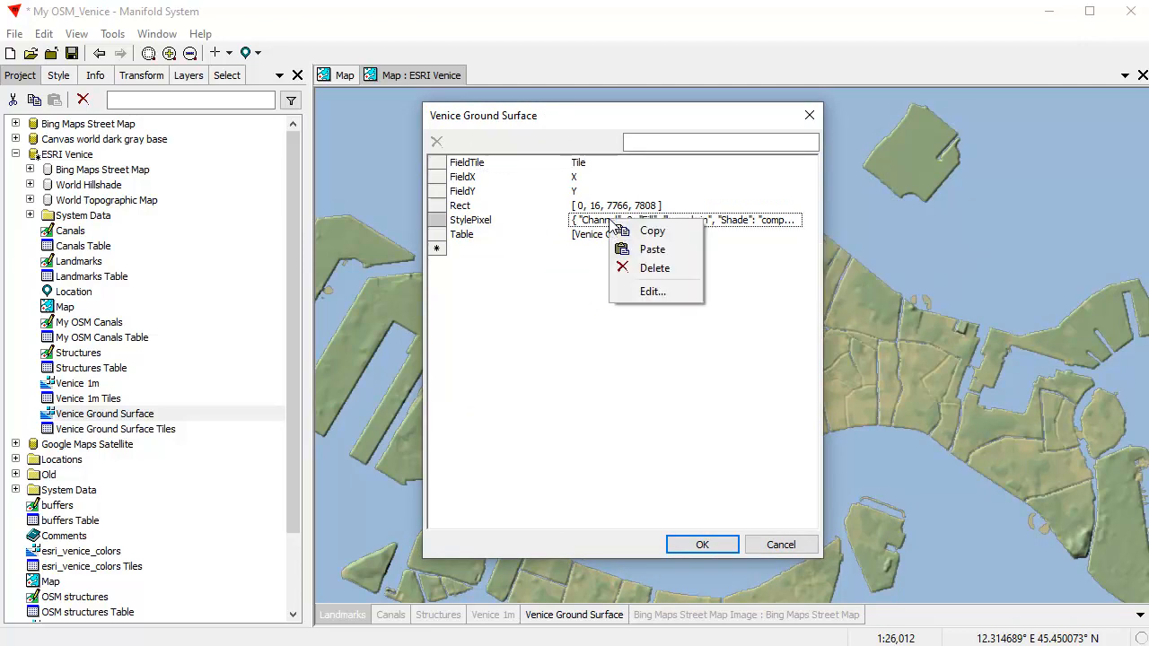
left_click(655, 233)
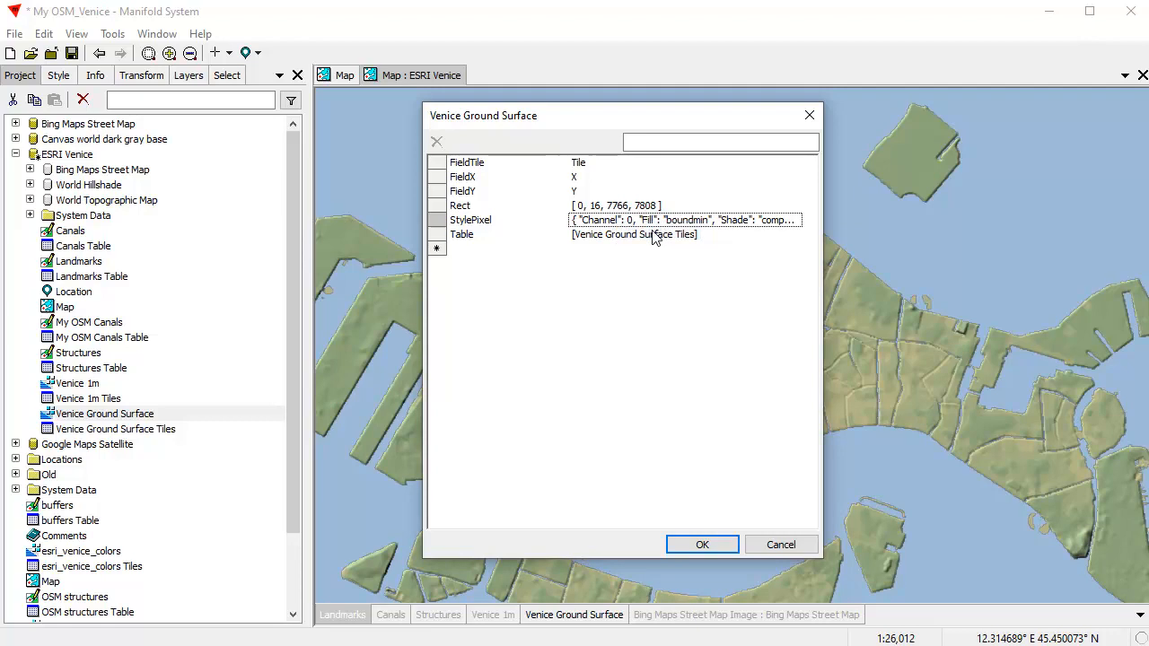
left_click(779, 544)
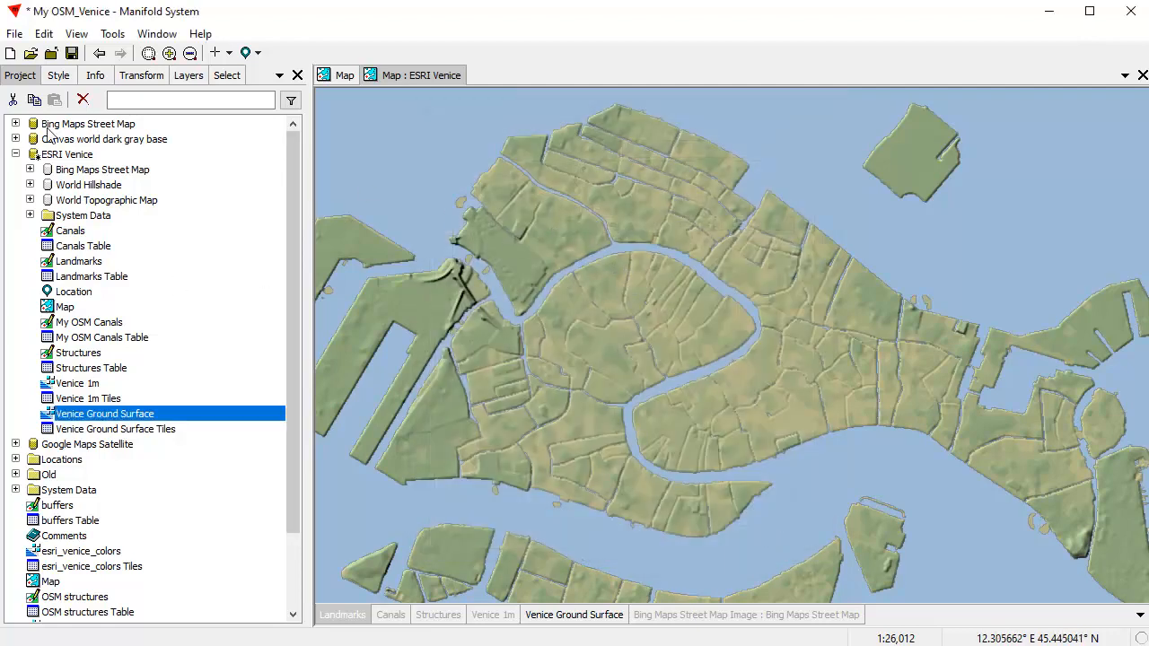
left_click(15, 154)
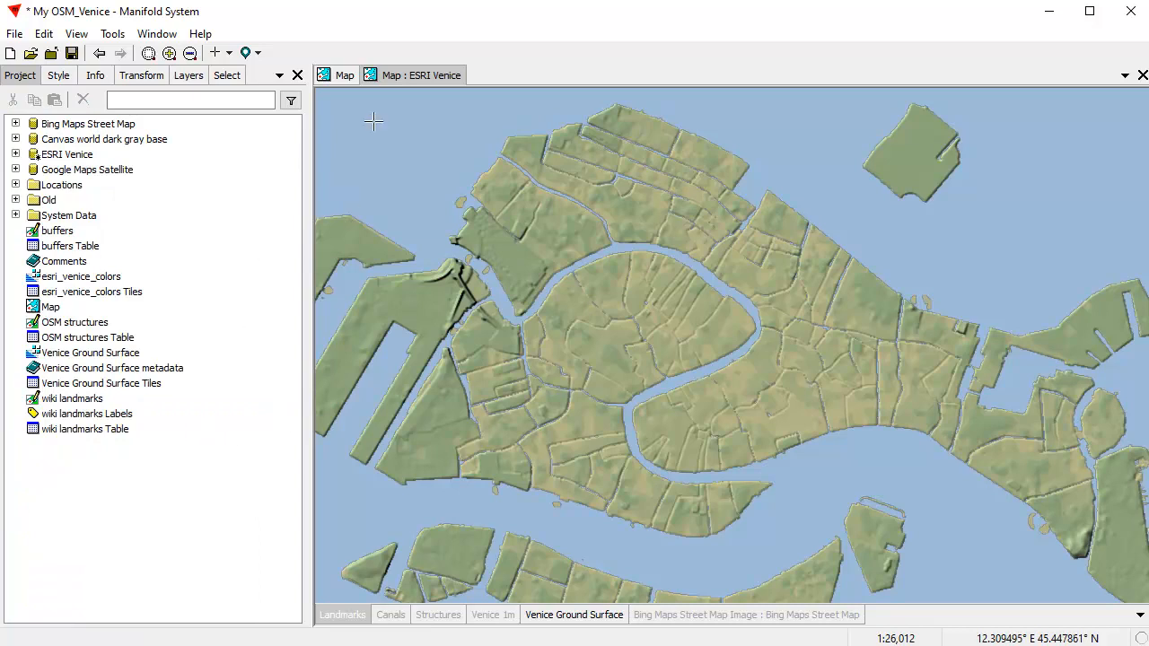
Paste the copied style into the StylePixel property of the project's own Venice Ground Surface image and view the restyled map.
left_click(341, 76)
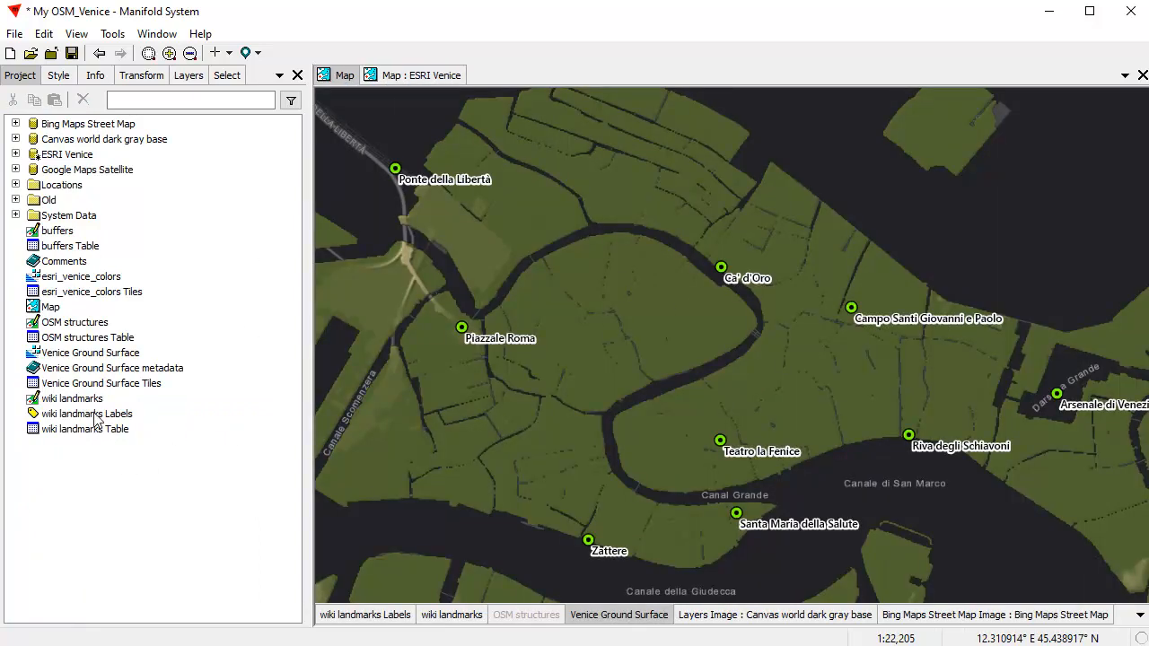
right_click(104, 358)
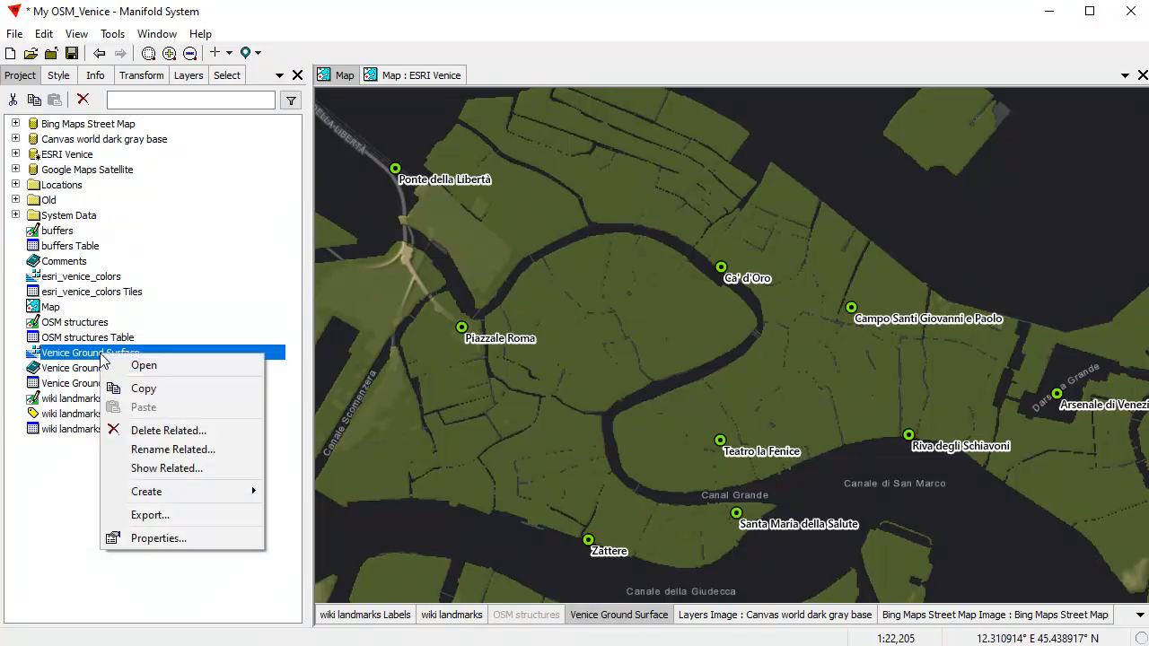
left_click(170, 537)
left_click_drag(542, 108, 478, 66)
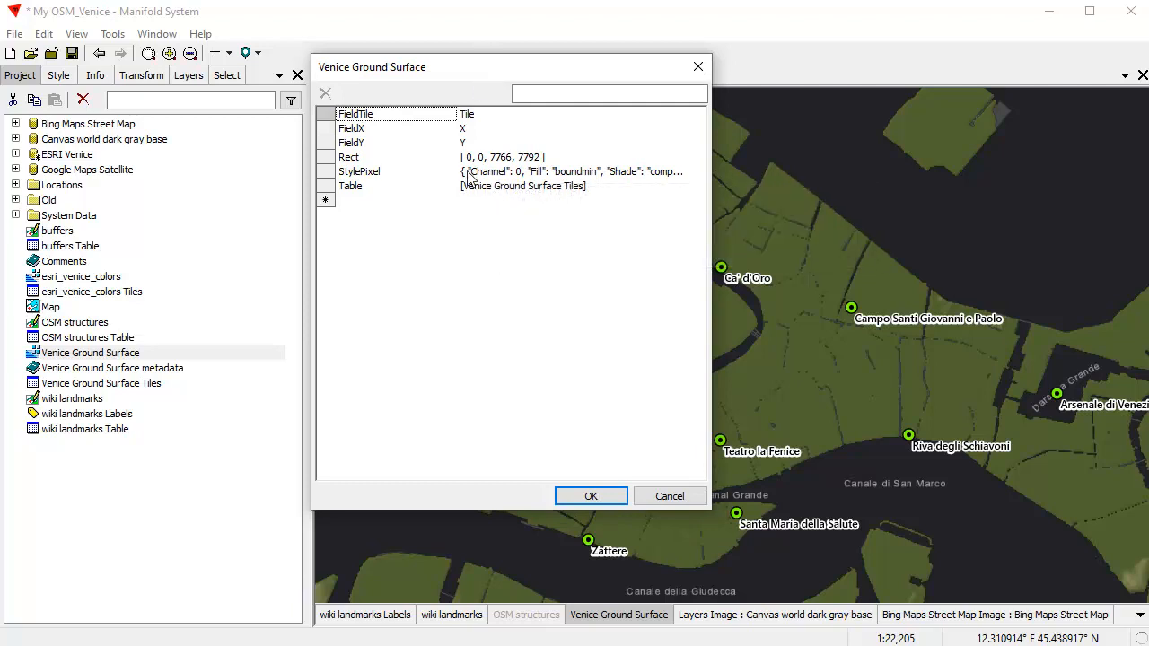
right_click(467, 172)
left_click(509, 201)
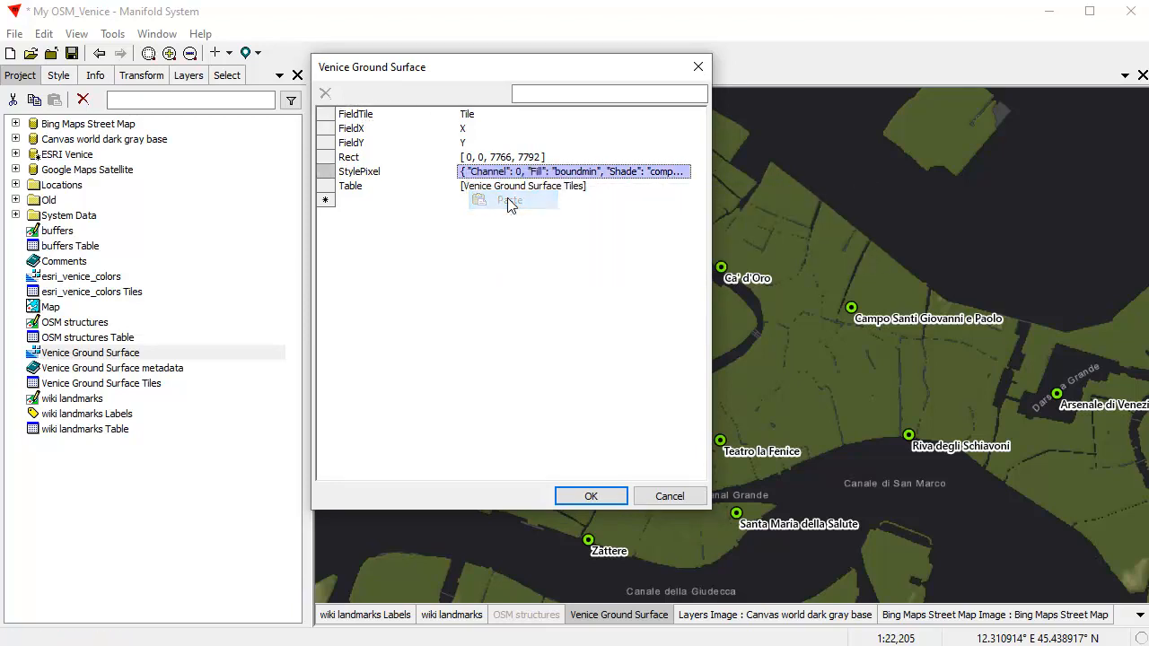
left_click(591, 496)
scroll(684, 383, "down", 1)
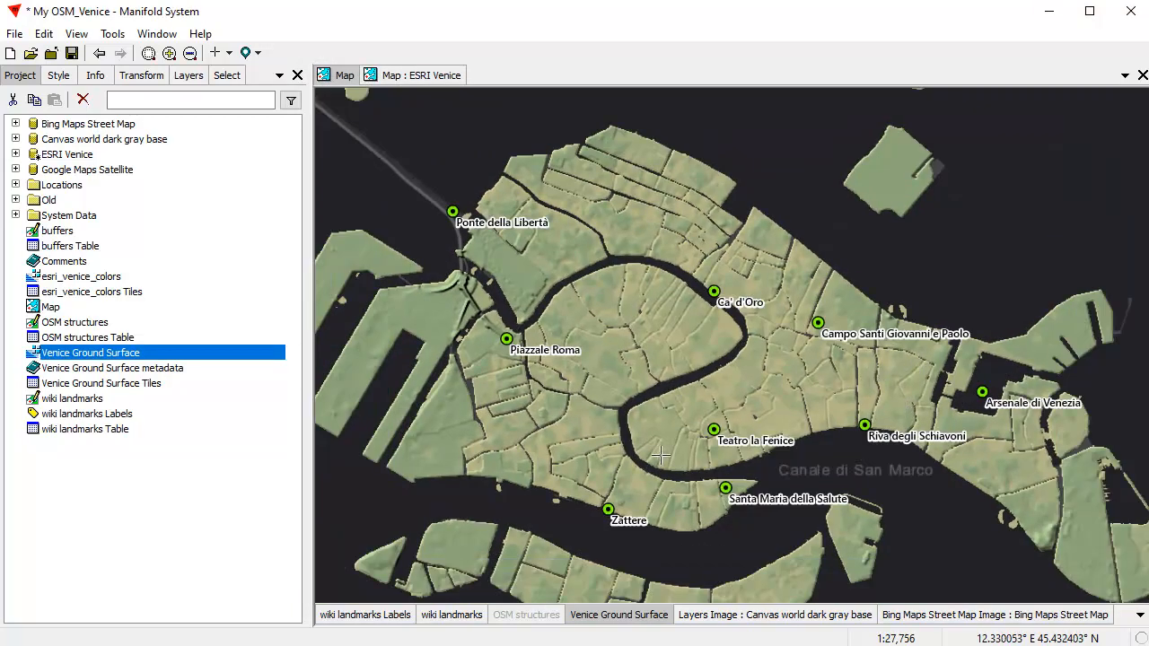
Close the ESRI Venice map, leaving only the project's own map open.
left_click(427, 75)
right_click(439, 78)
left_click(477, 130)
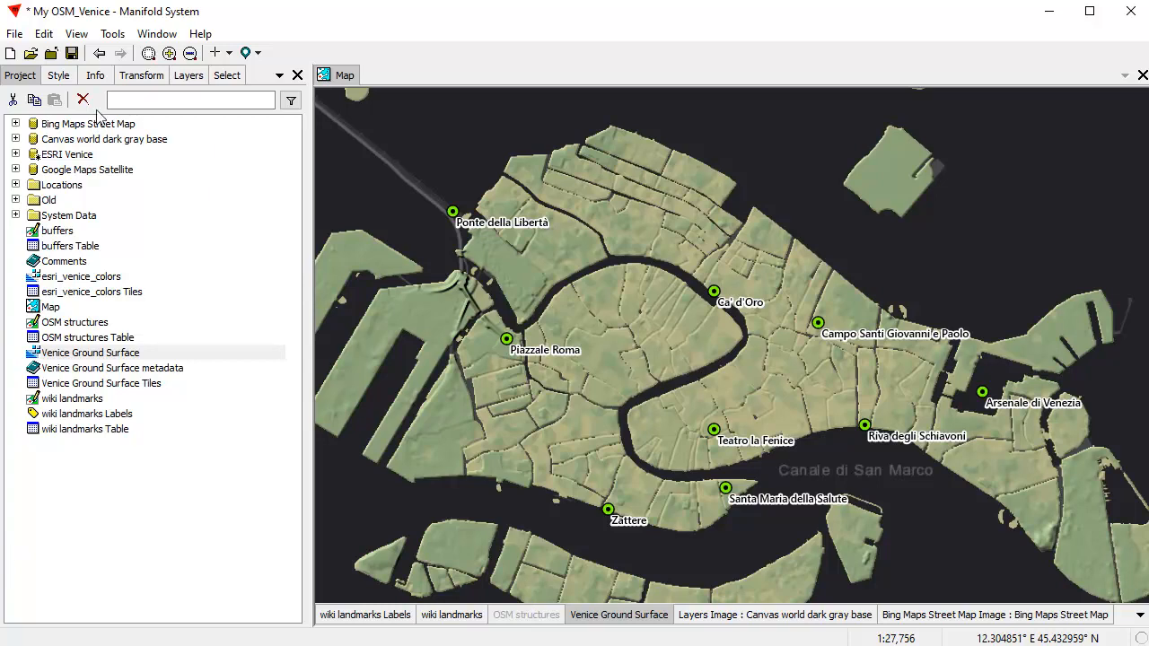
Add the Venice 1m image from the ESRI Venice data source to the map and view its style intervals.
left_click(16, 154)
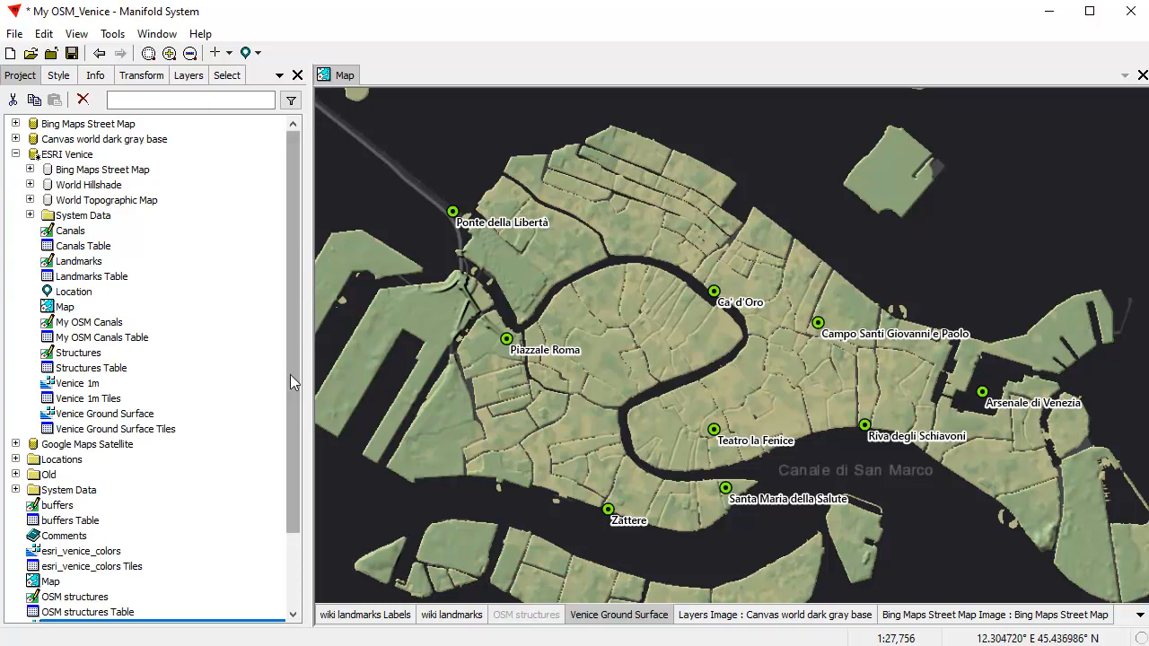
left_click_drag(90, 384, 578, 360)
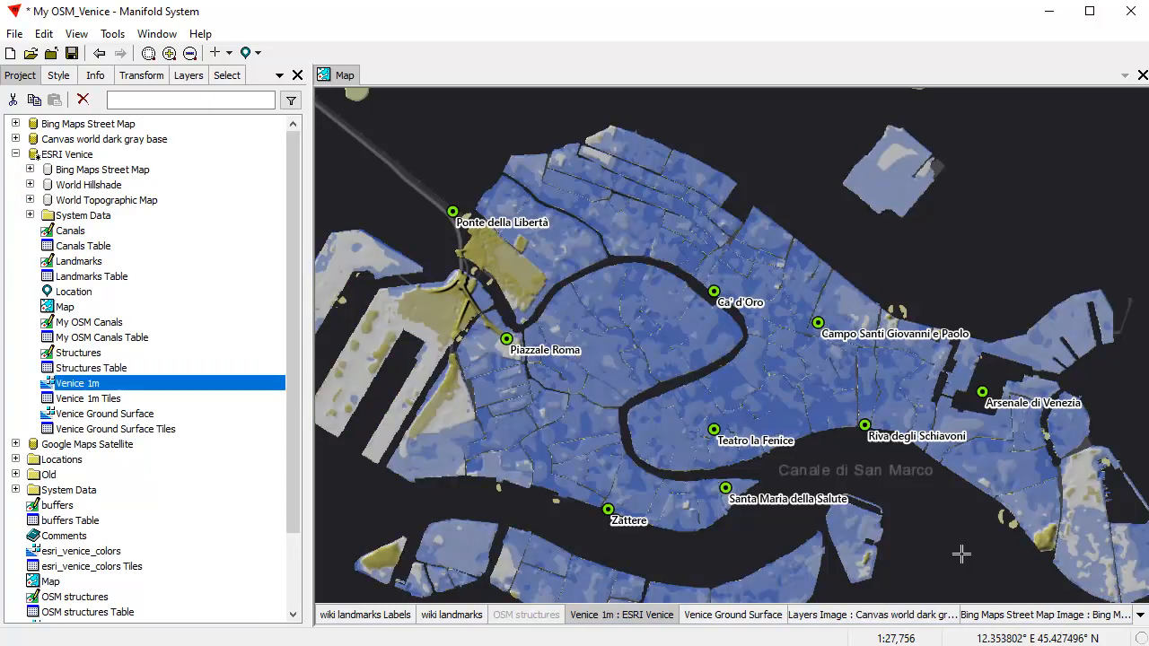
left_click(16, 153)
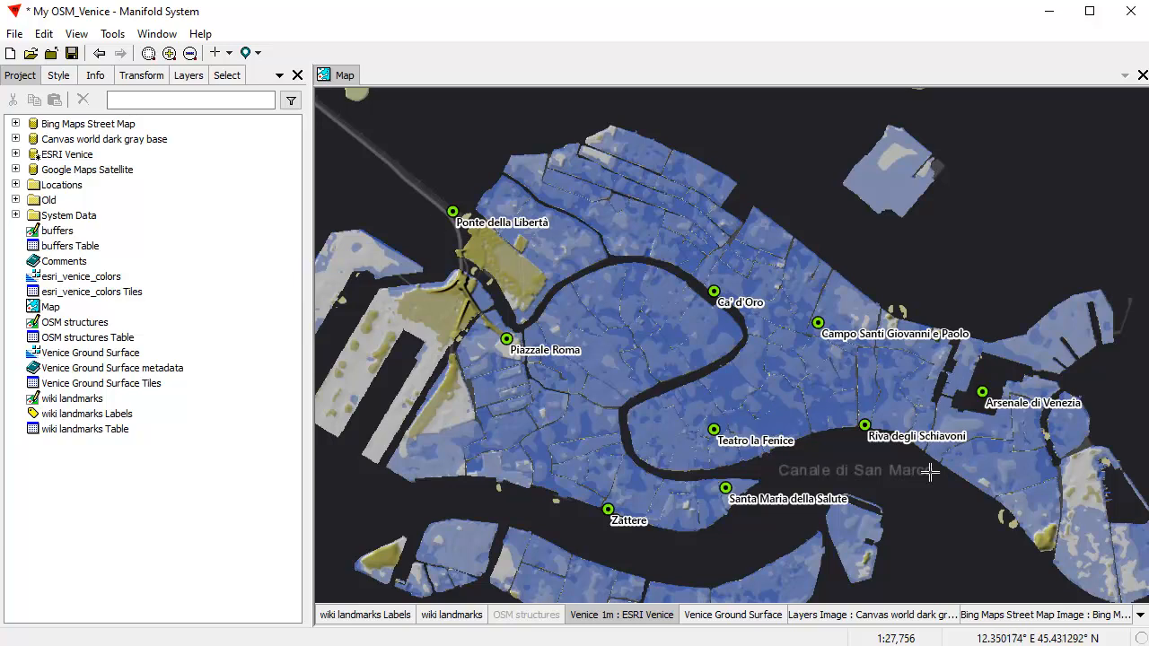
left_click(61, 78)
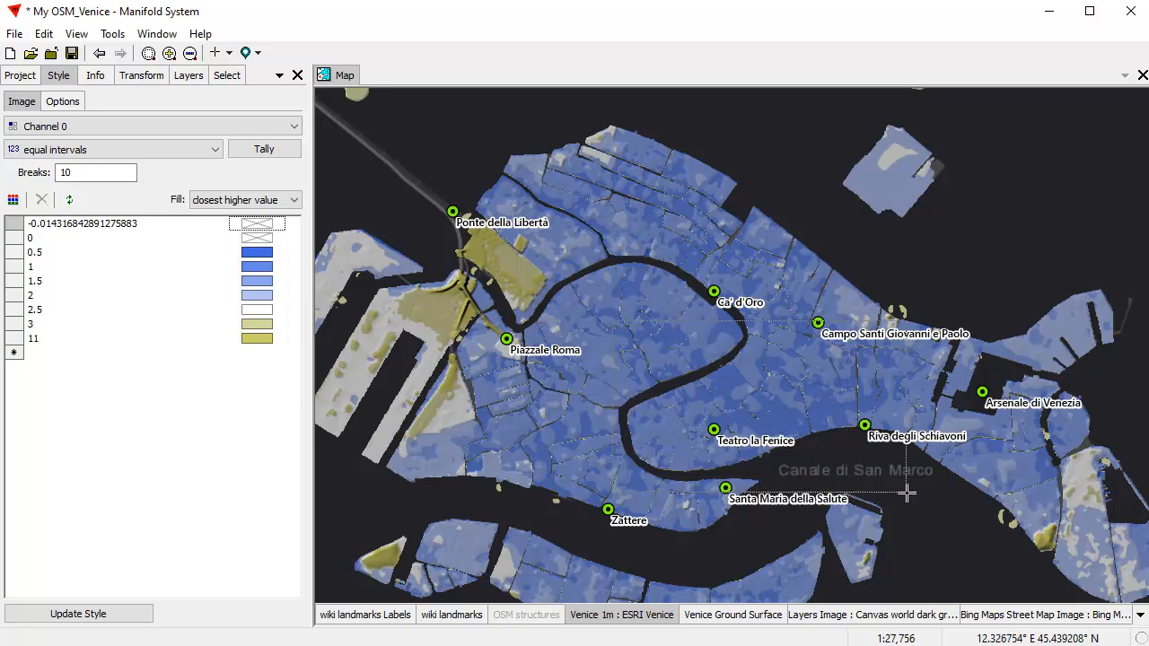
scroll(834, 420, "up", 3)
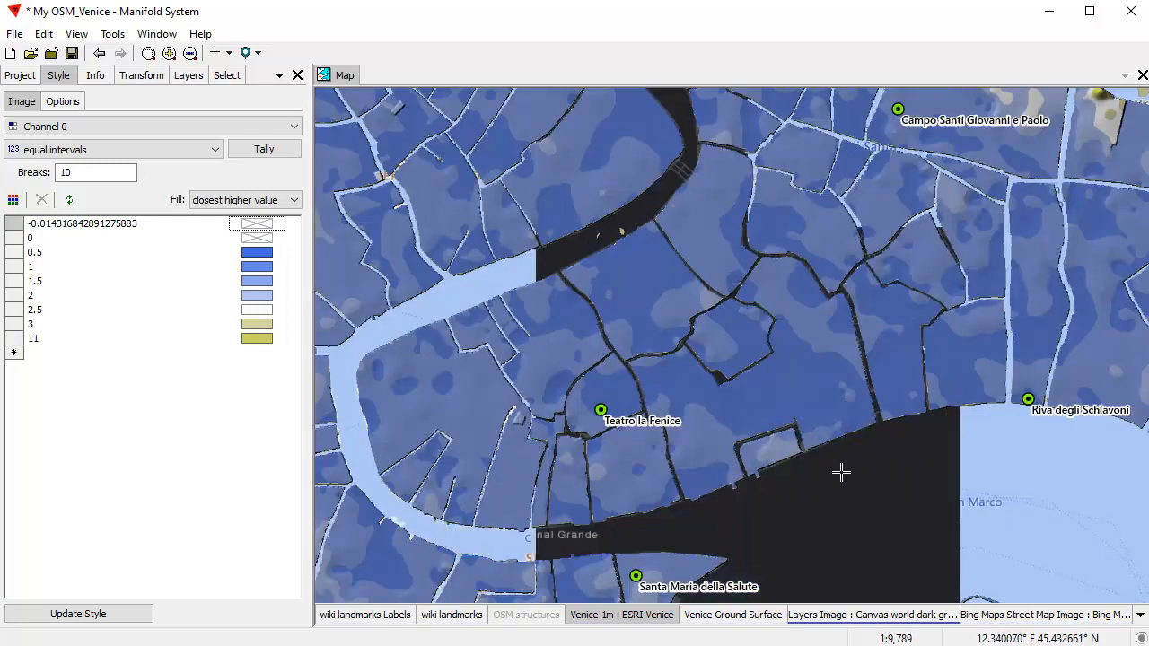
Turn on the OSM structures layer and examine the buildings around the large square between Teatro la Fenice and Riva degli Schiavoni.
left_click(553, 617)
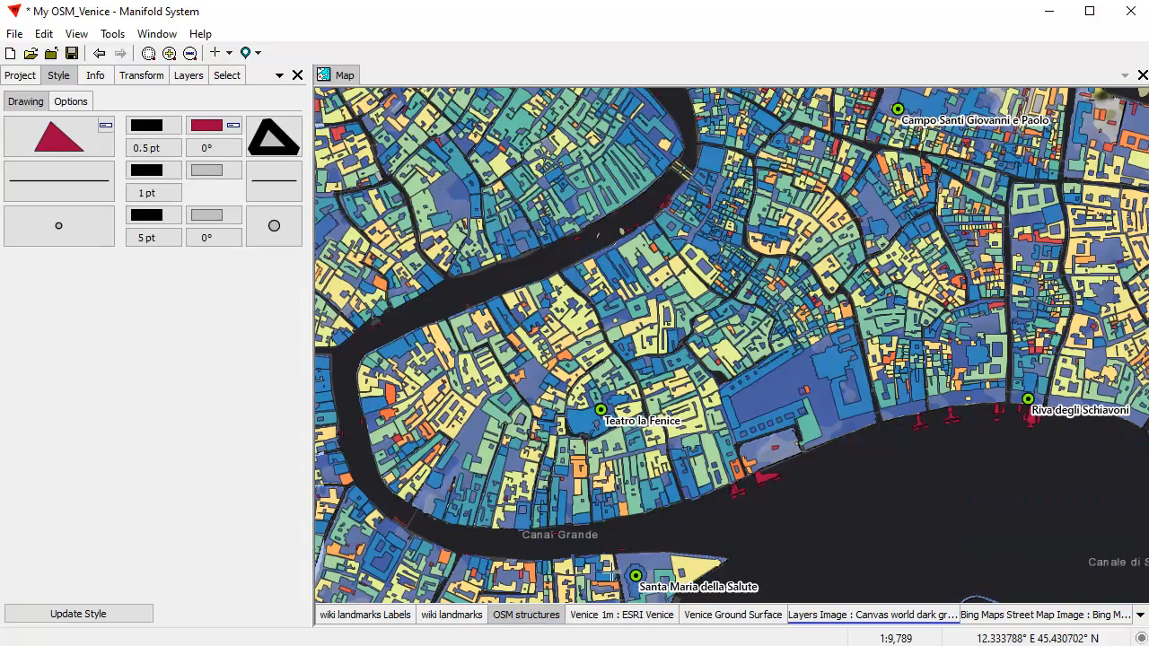
scroll(905, 467, "up", 3)
left_click_drag(930, 479, 769, 392)
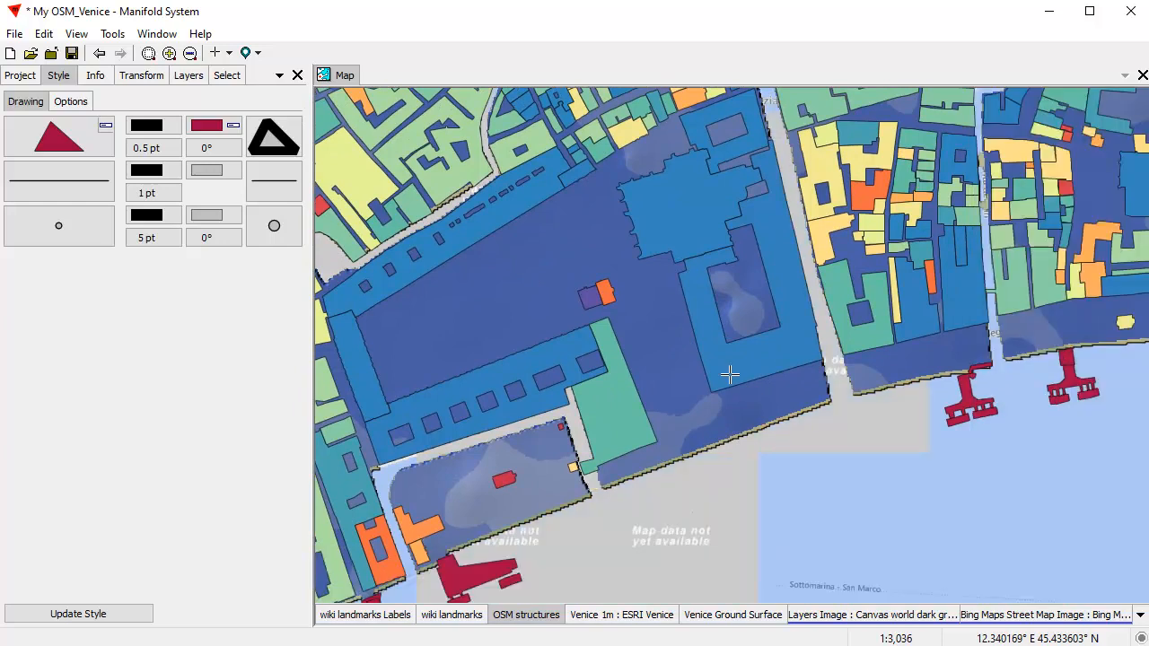
scroll(699, 404, "down", 1)
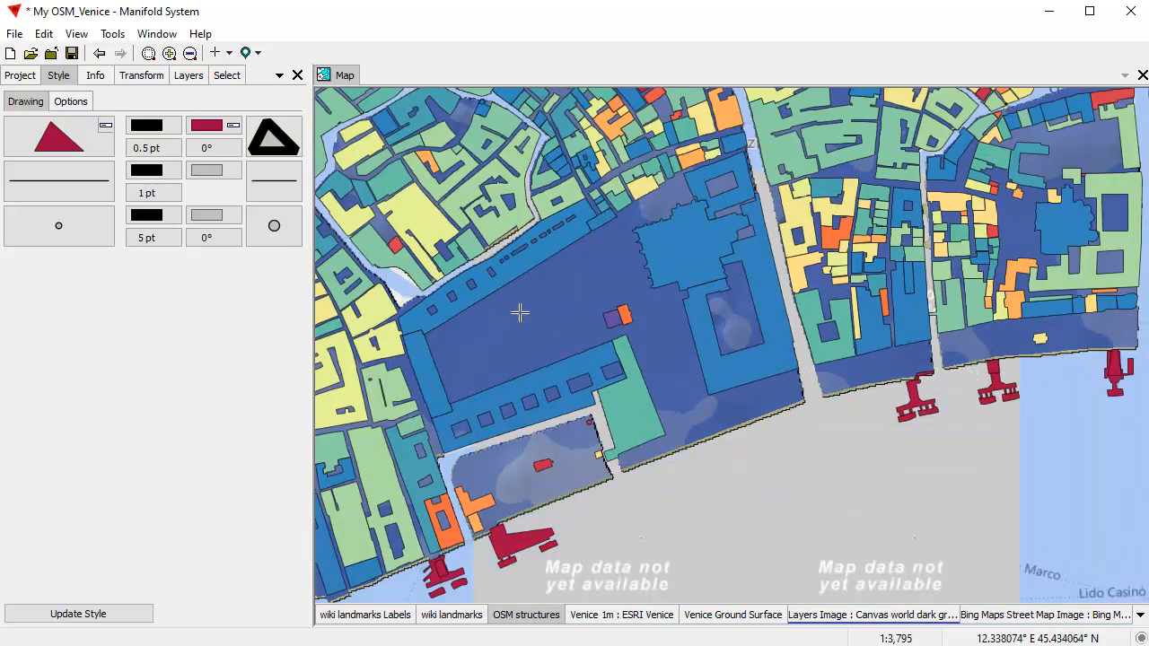
scroll(628, 353, "down", 1)
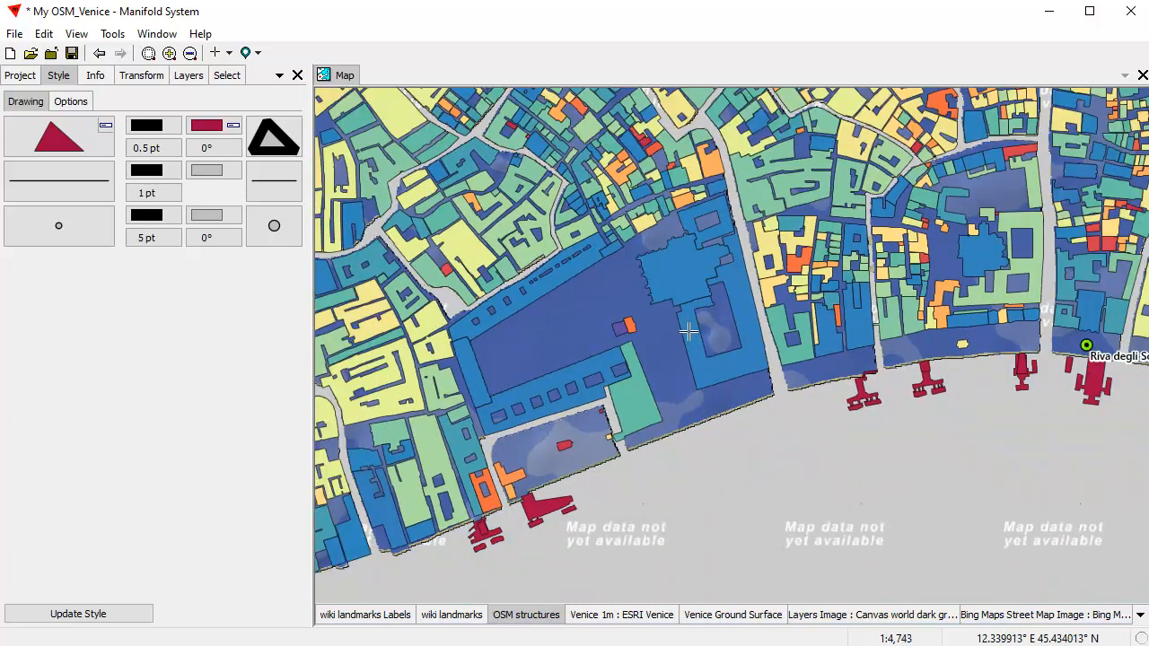
scroll(687, 333, "down", 1)
scroll(688, 283, "down", 2)
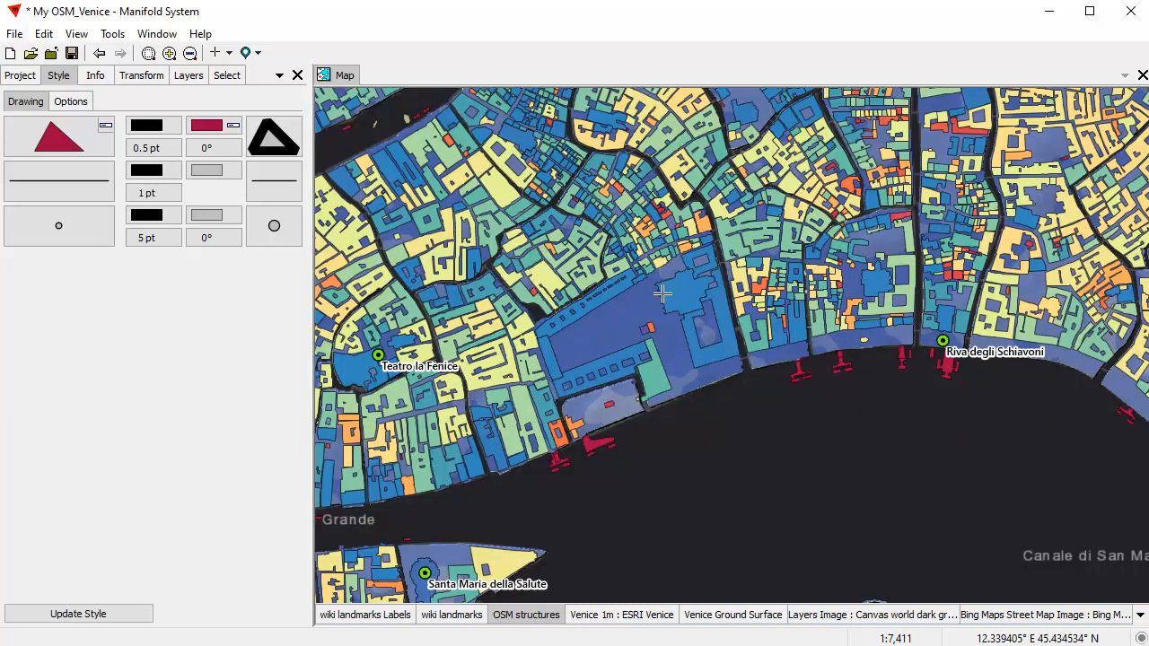
left_click_drag(670, 312, 702, 354)
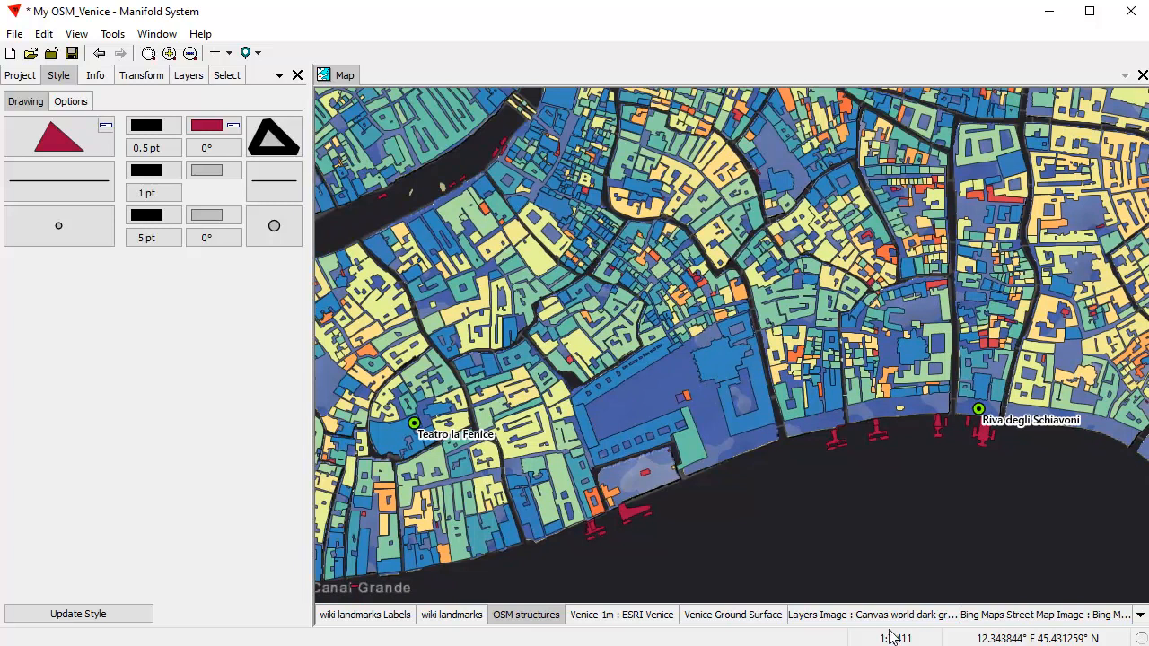
Hide the Canvas world dark gray base and Venice 1m layers in the map.
left_click(897, 616)
left_click(897, 616, "shift")
left_click_drag(855, 520, 855, 516)
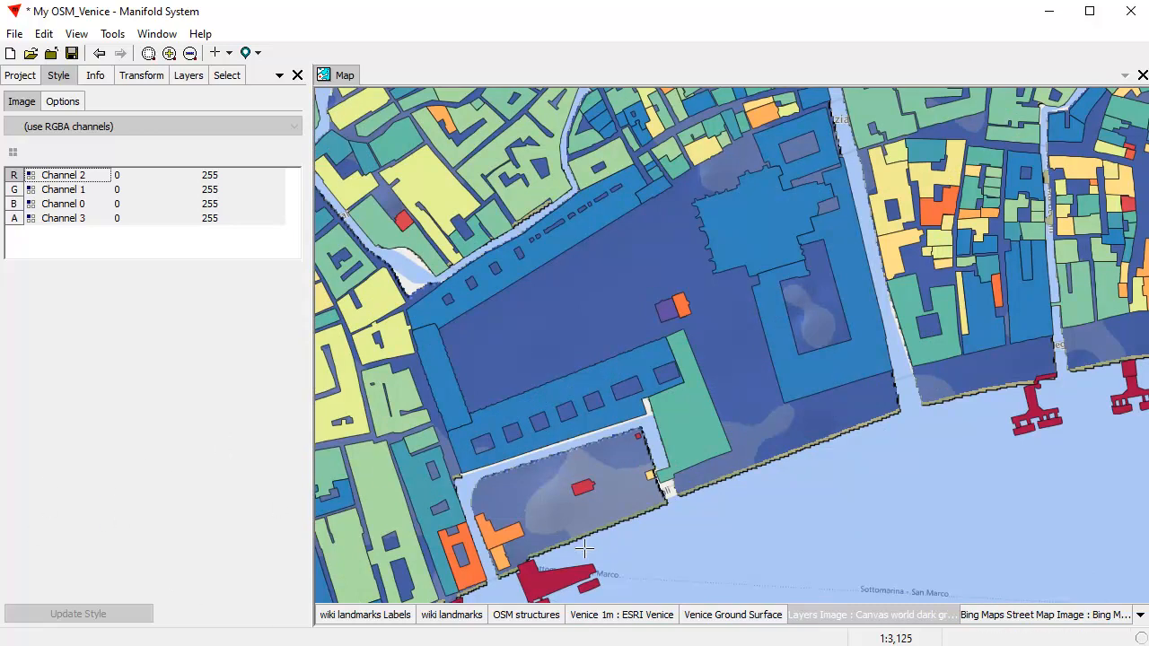
left_click(625, 617)
left_click(625, 616, "shift")
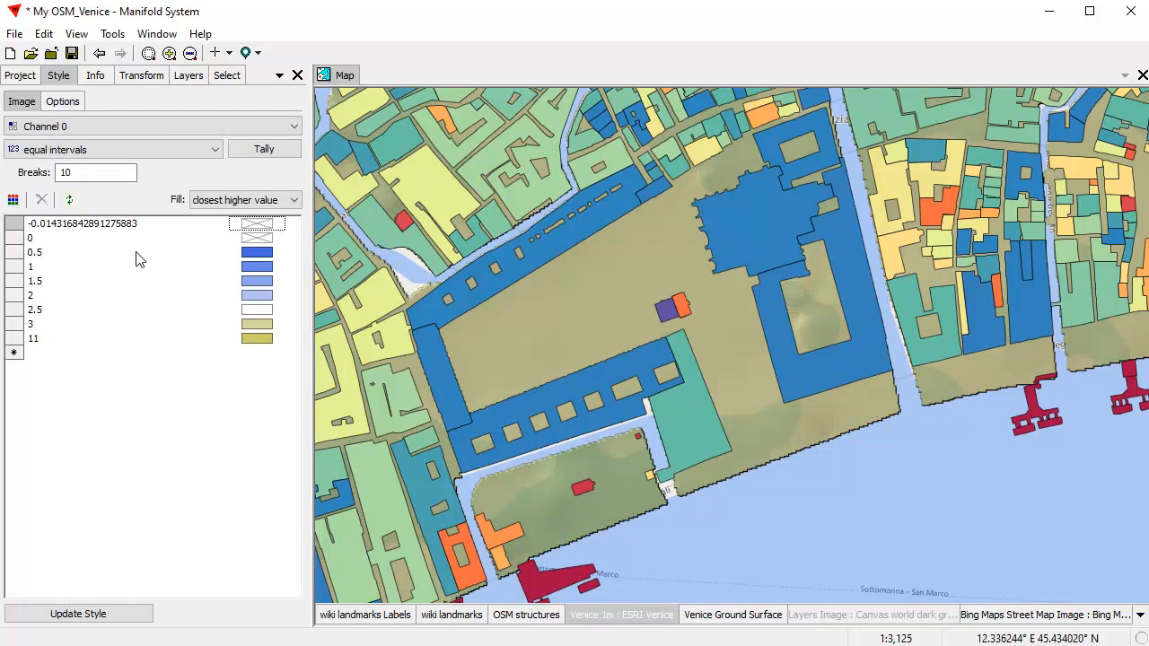
Make OSM structures the active layer and view the whole city's buildings over the ground surface.
left_click(22, 76)
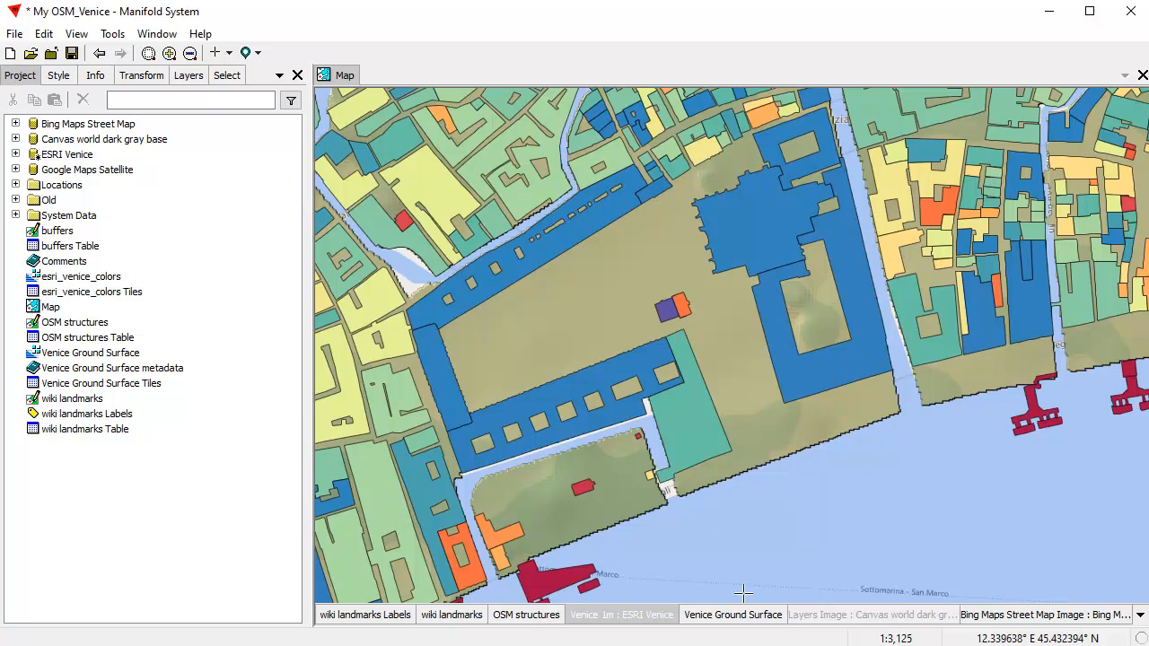
double_click(537, 617)
left_click_drag(853, 371, 813, 353)
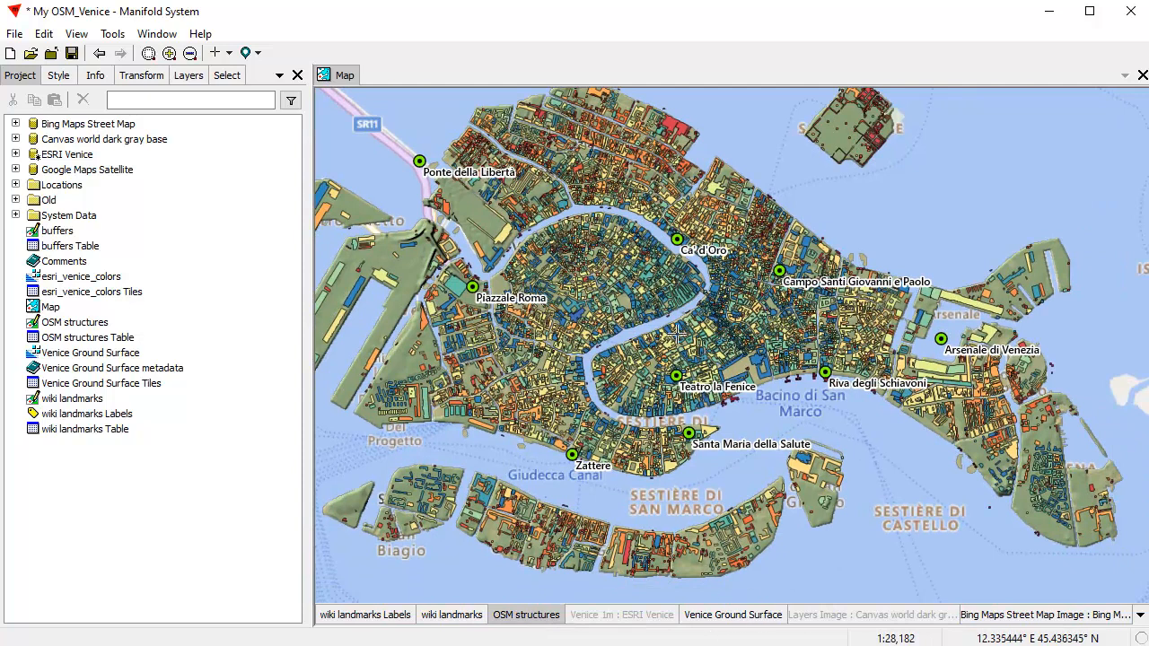
left_click_drag(638, 313, 662, 323)
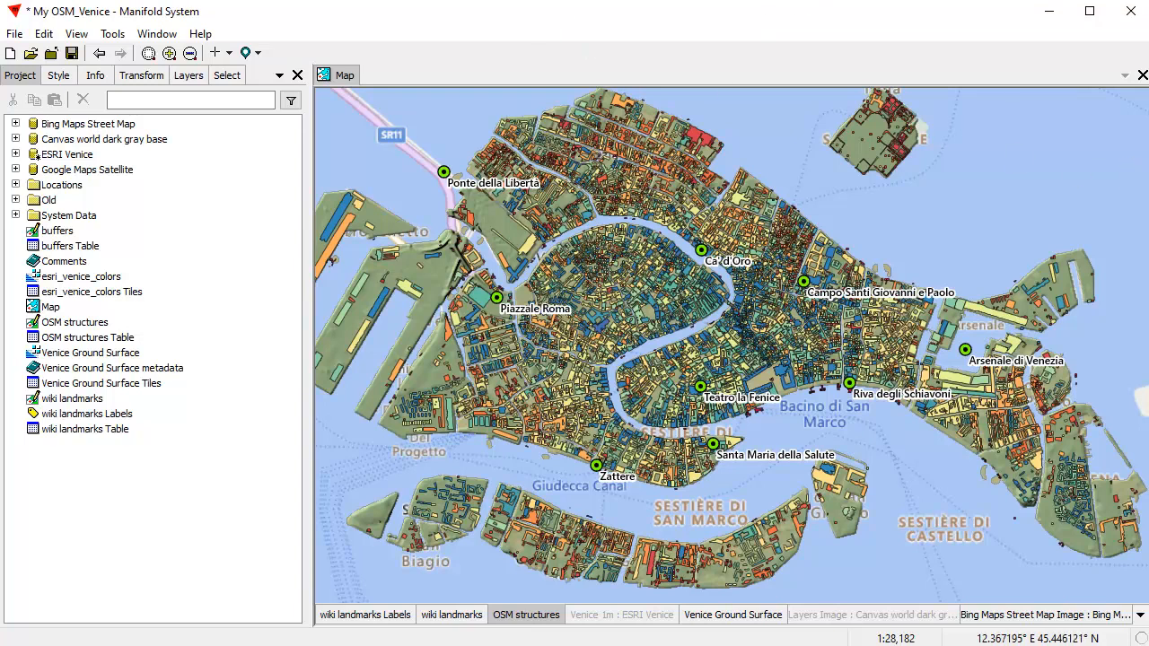
Switch to File Explorer and import gis_osm_waterways_free_1.shp from the OSM nord-est-latest-free.shp folder into the project.
key("alt+Tab")
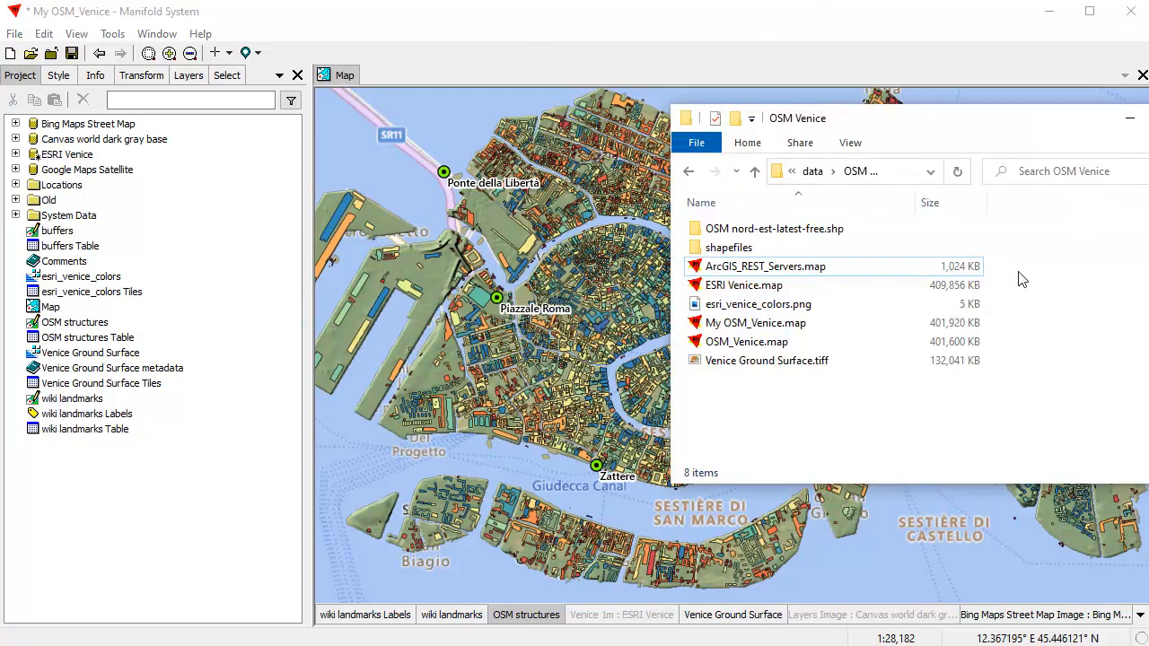
double_click(761, 229)
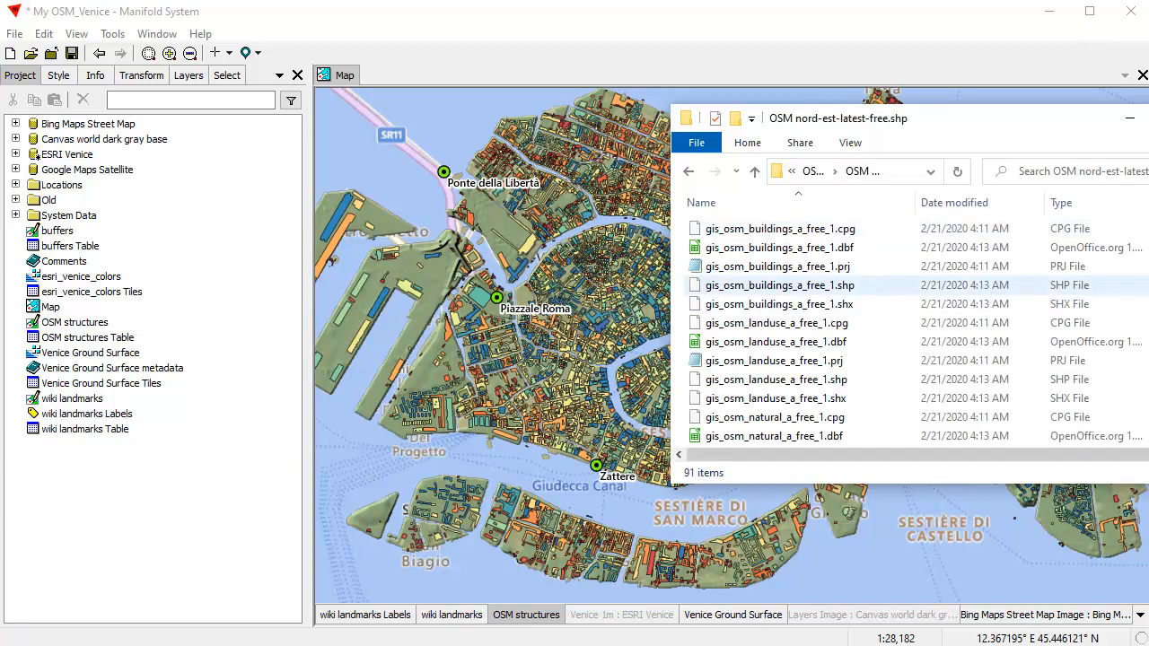
scroll(915, 332, "down", 20)
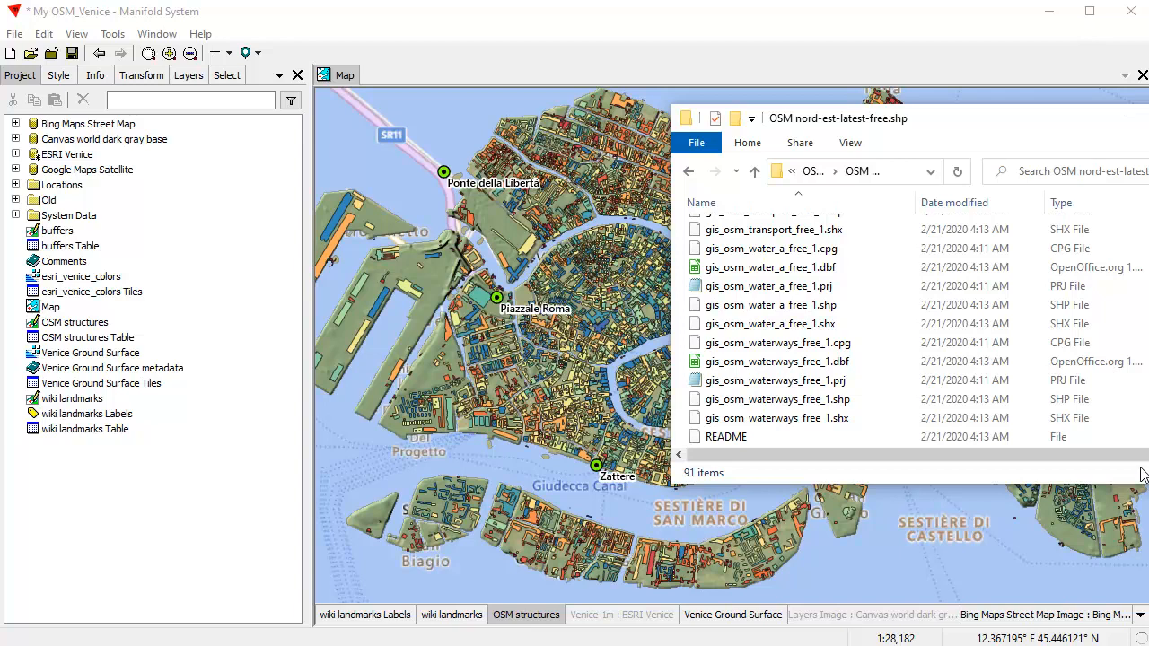
left_click(795, 405)
left_click_drag(795, 405, 77, 531)
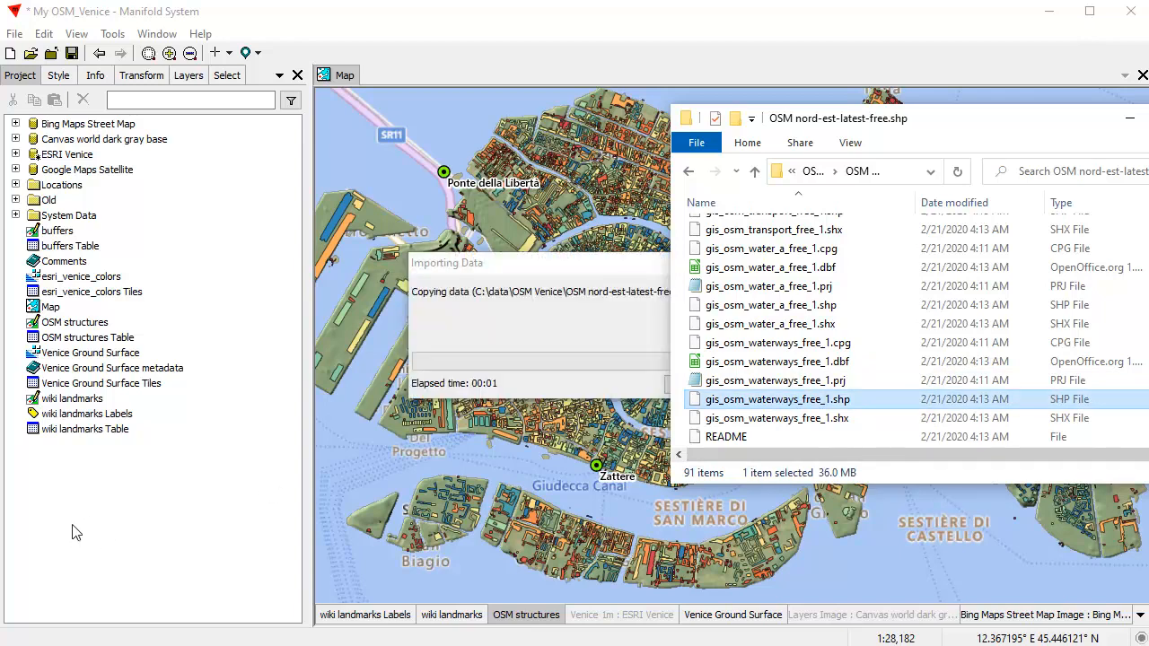
left_click(661, 21)
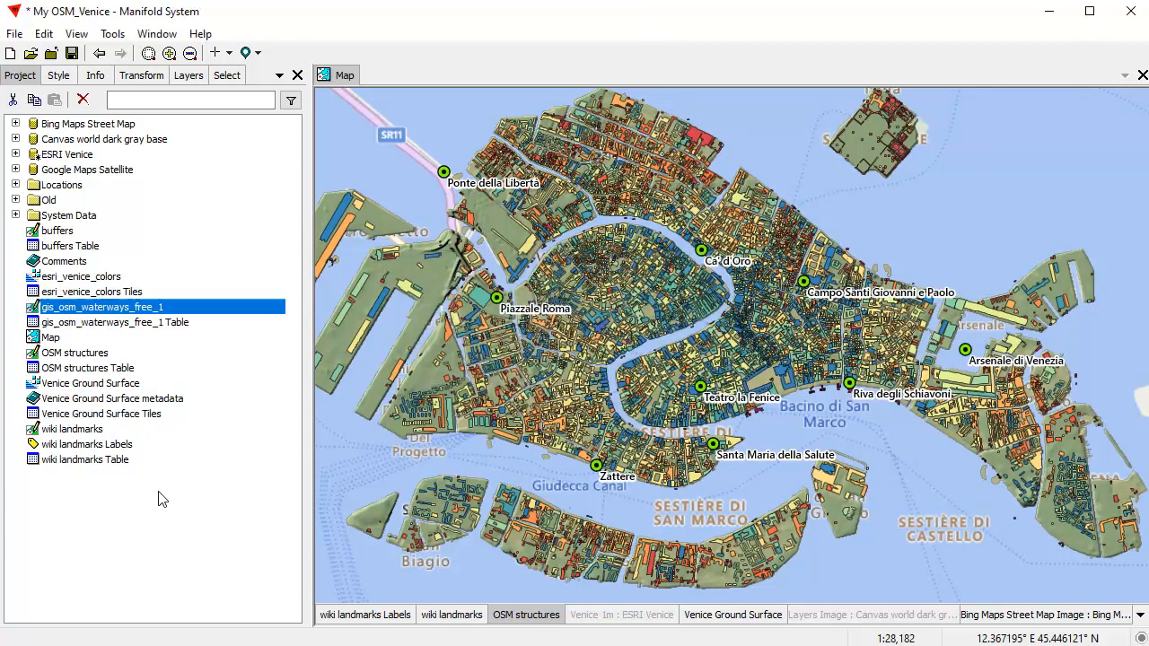
Add gis_osm_waterways_free_1 to the map above Venice 1m as the active layer, and hide OSM structures, wiki landmarks and wiki landmarks Labels.
left_click(626, 614)
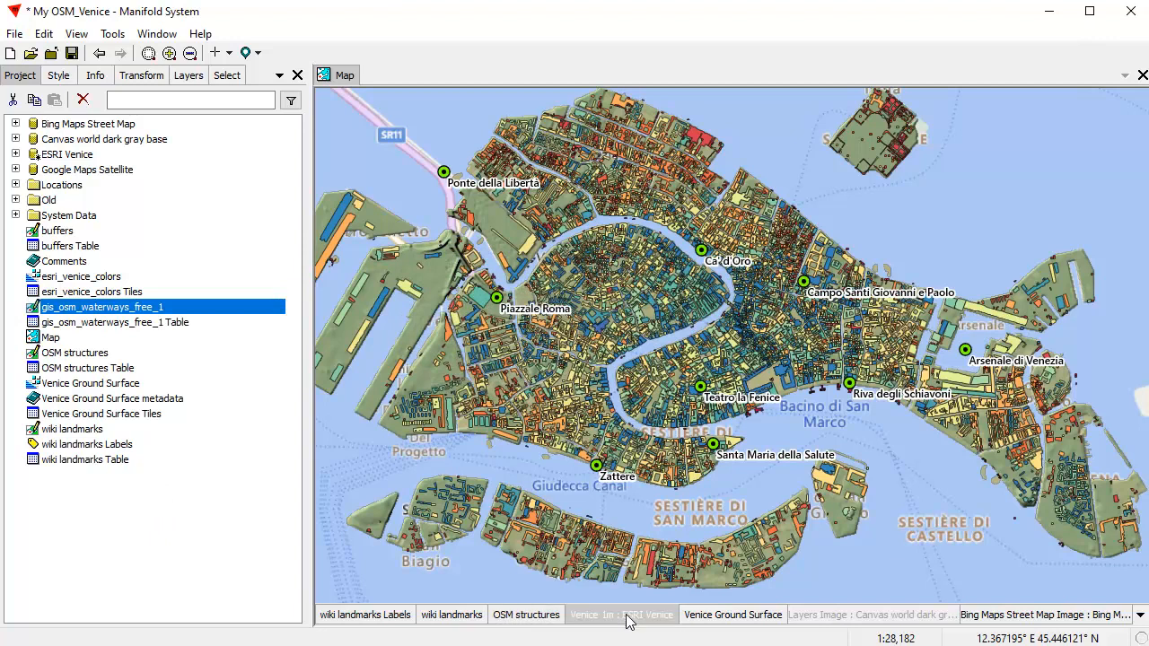
left_click_drag(189, 314, 700, 314)
double_click(537, 619)
double_click(466, 617)
double_click(385, 618)
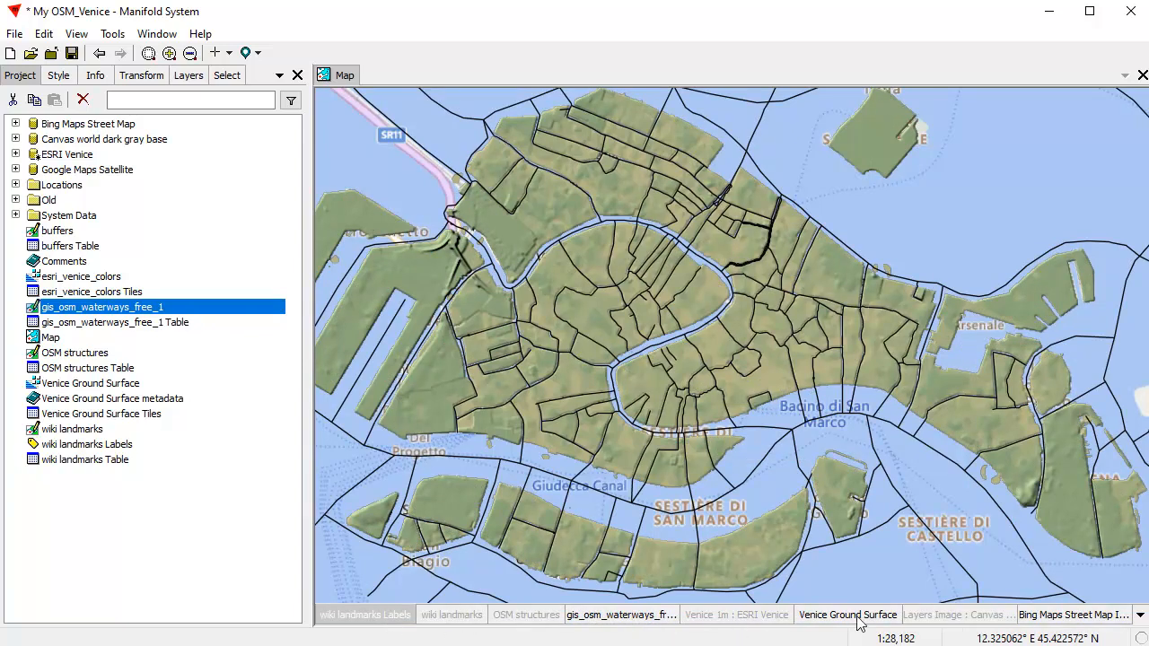
left_click(626, 617)
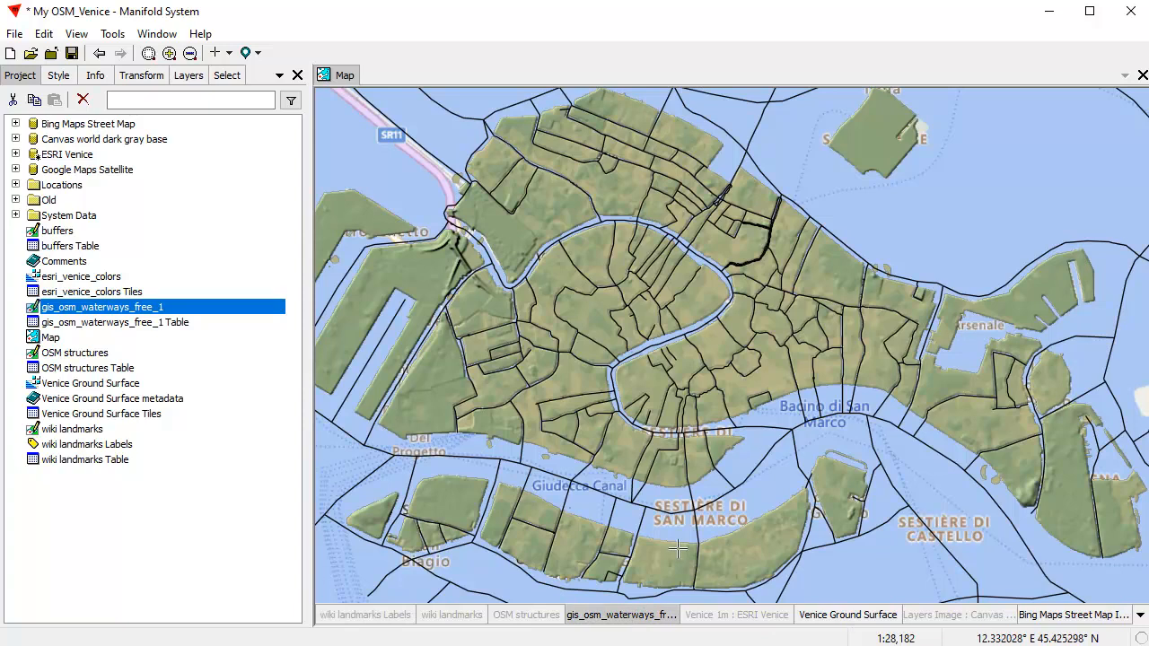
Select the waterways in and around Venice, invert the selection, delete all the other waterways, and return to the Venice view.
double_click(606, 618)
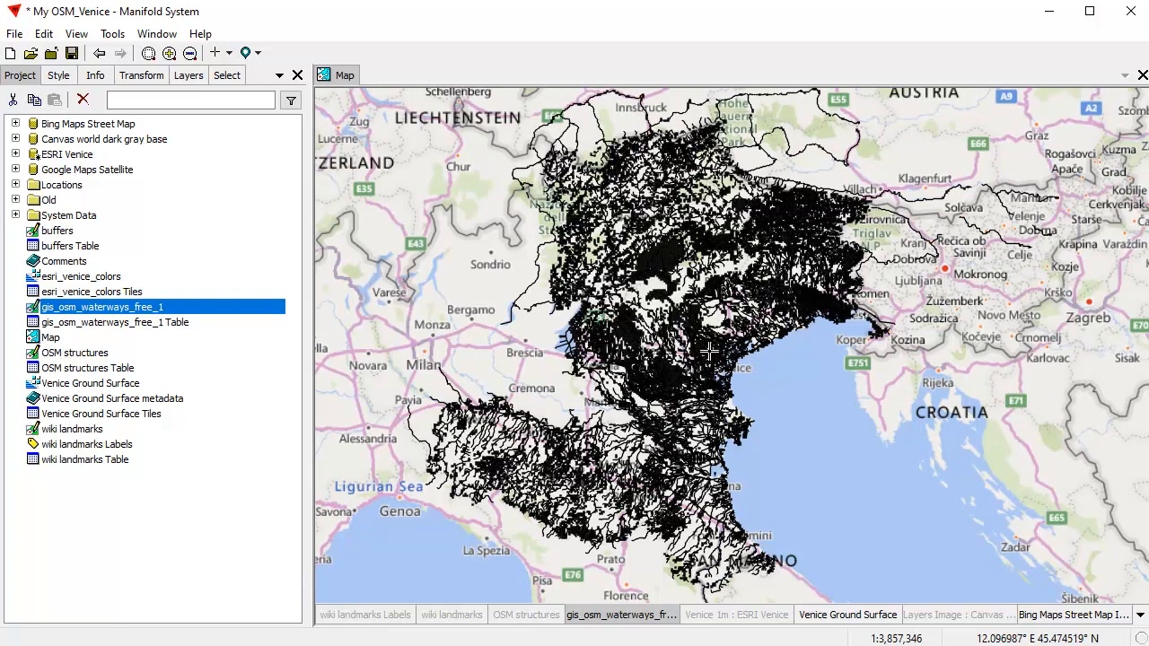
left_click_drag(708, 353, 755, 381)
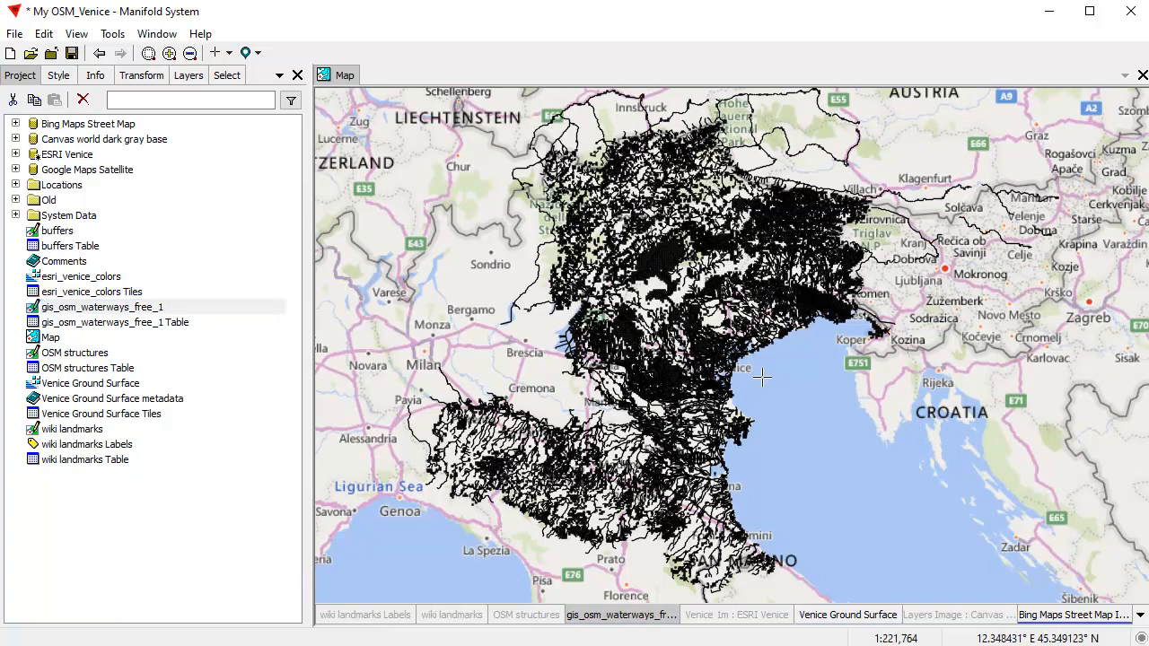
left_click_drag(666, 107, 884, 254)
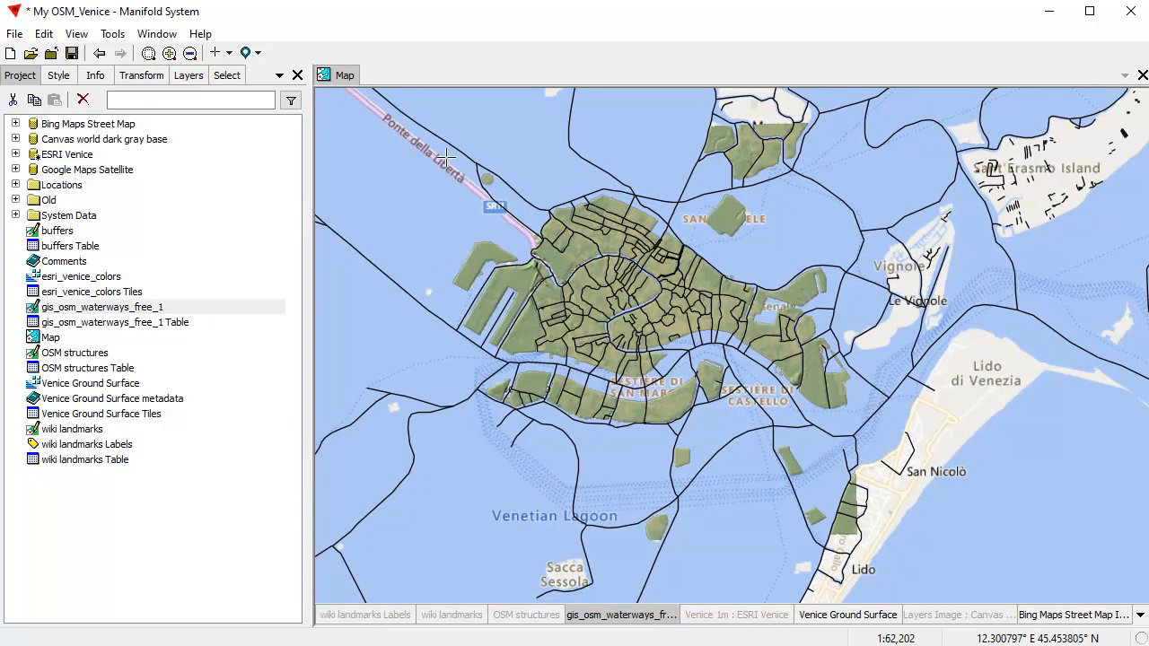
left_click_drag(405, 114, 895, 509)
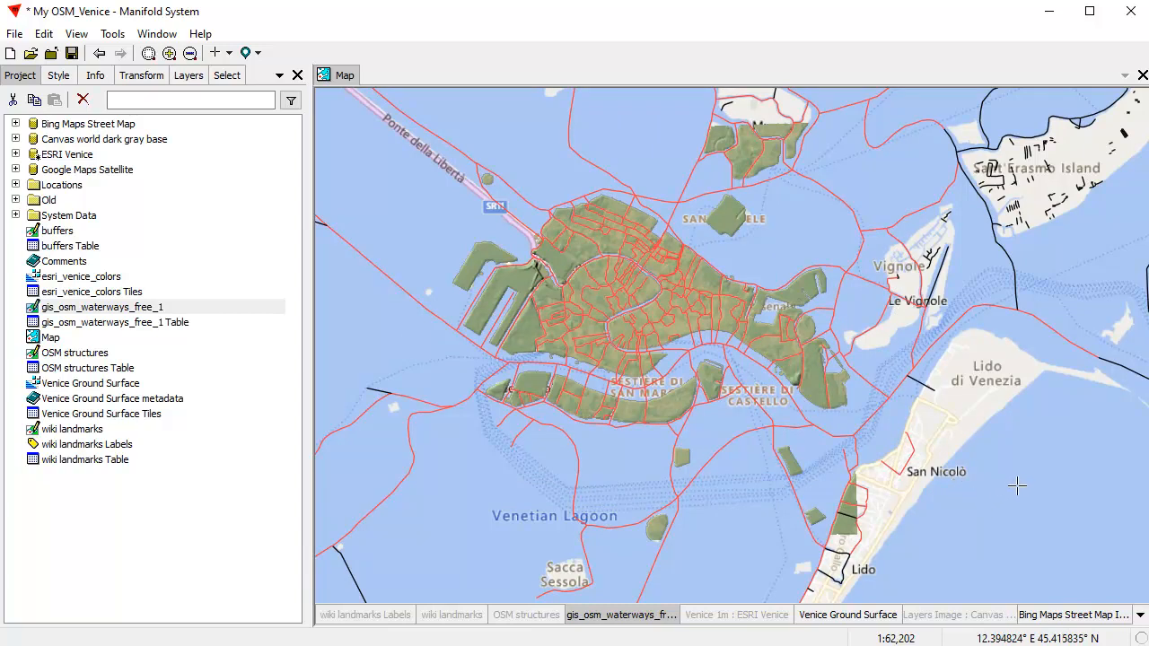
scroll(744, 389, "down", 1)
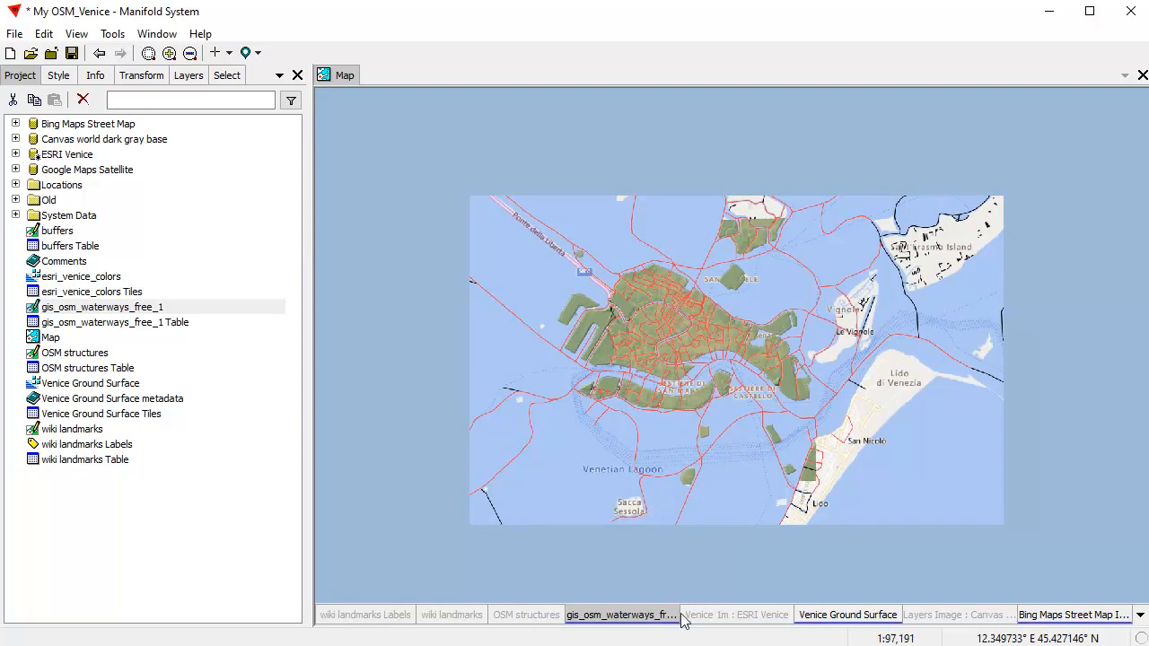
double_click(630, 617)
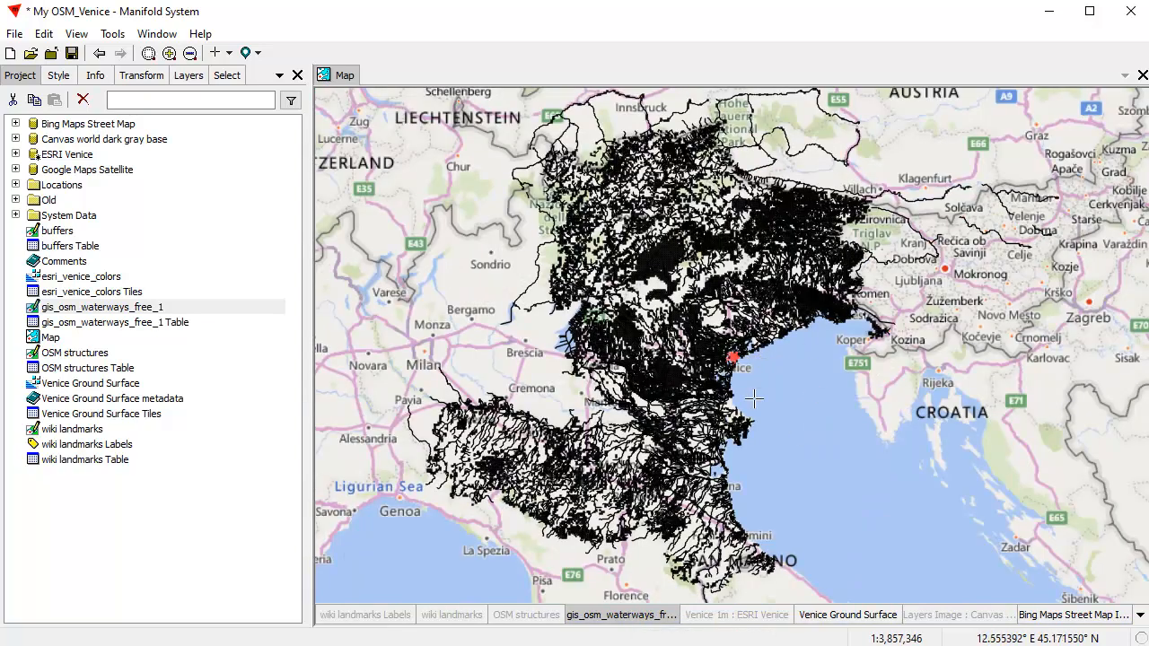
left_click(41, 34)
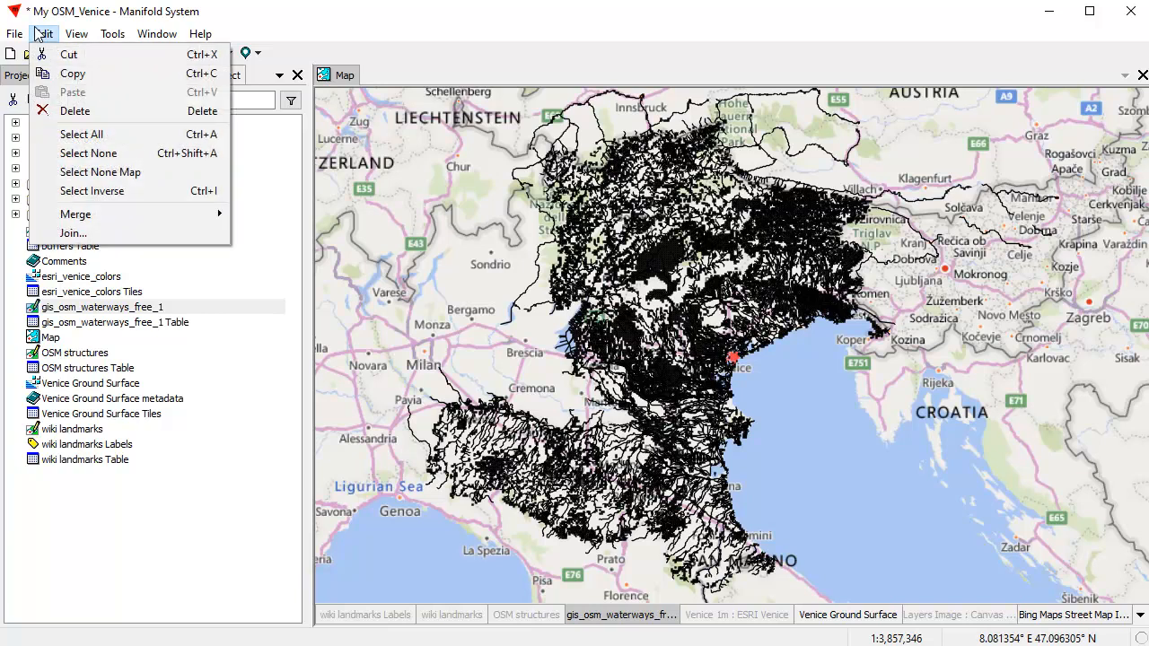
left_click(81, 190)
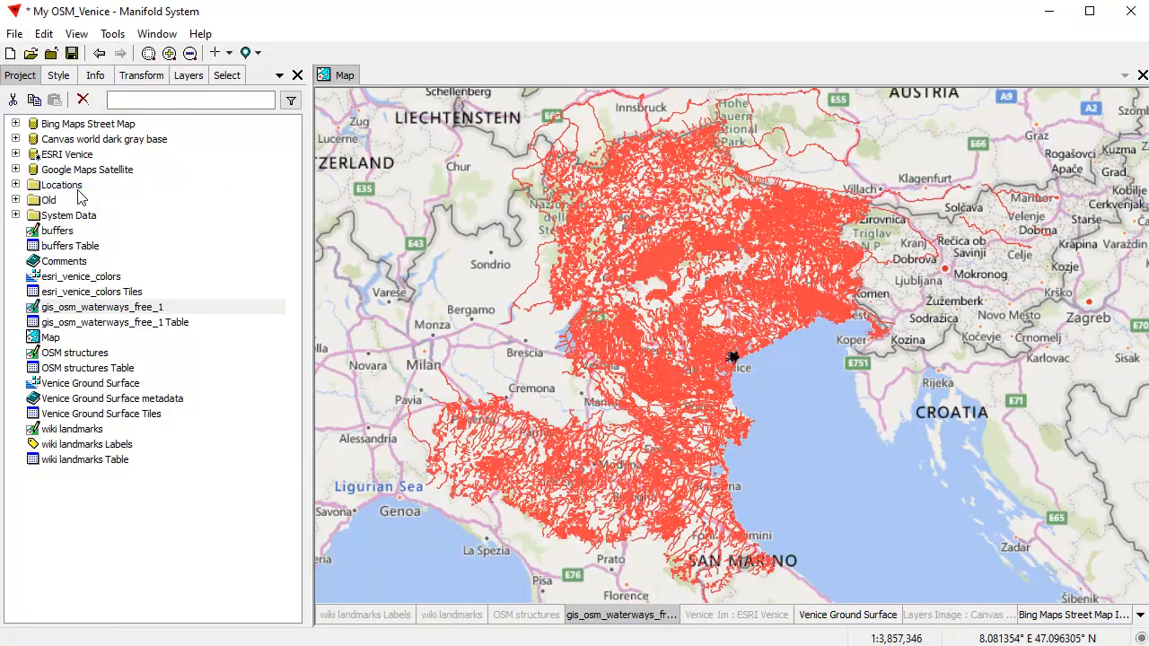
left_click(42, 36)
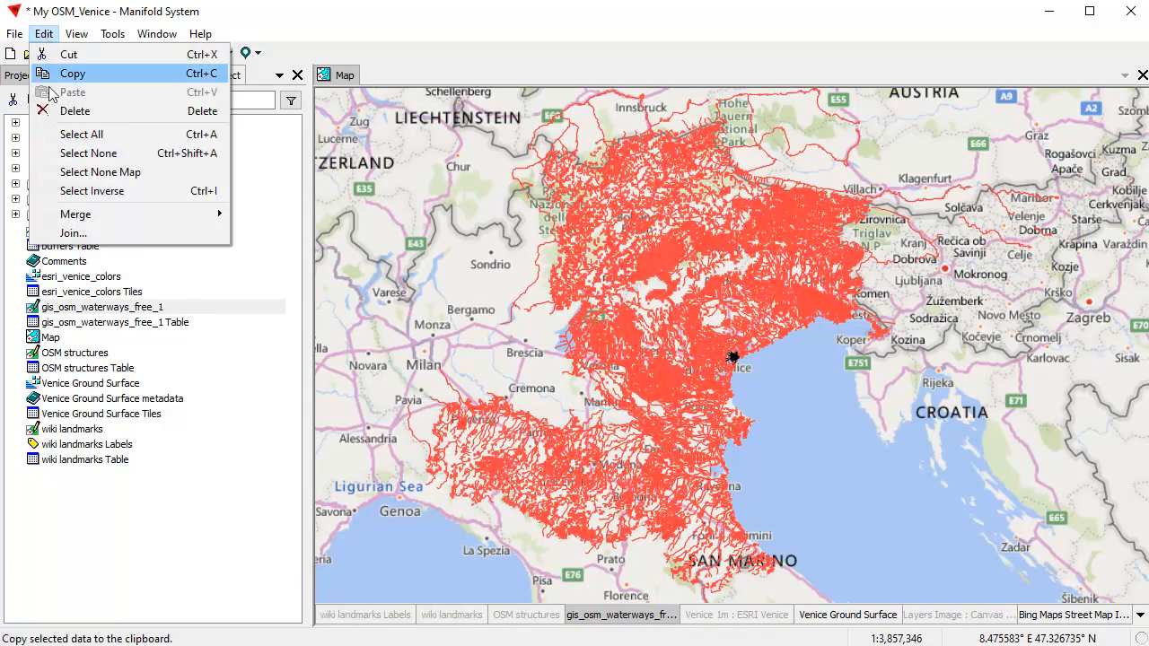
left_click(79, 111)
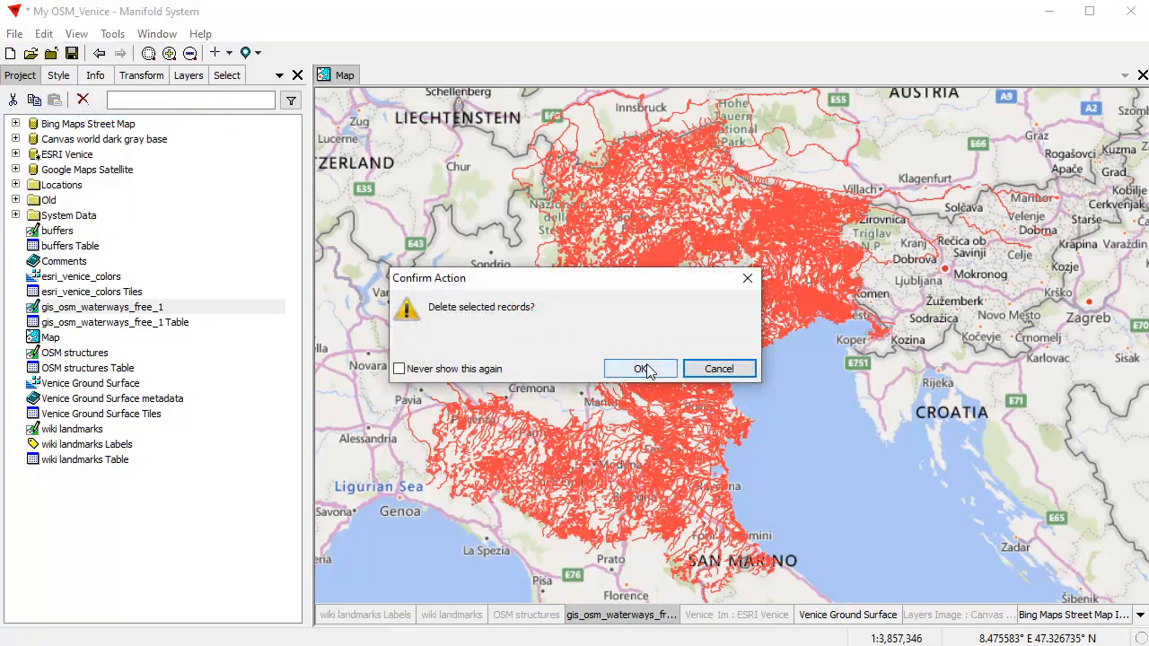
left_click(642, 369)
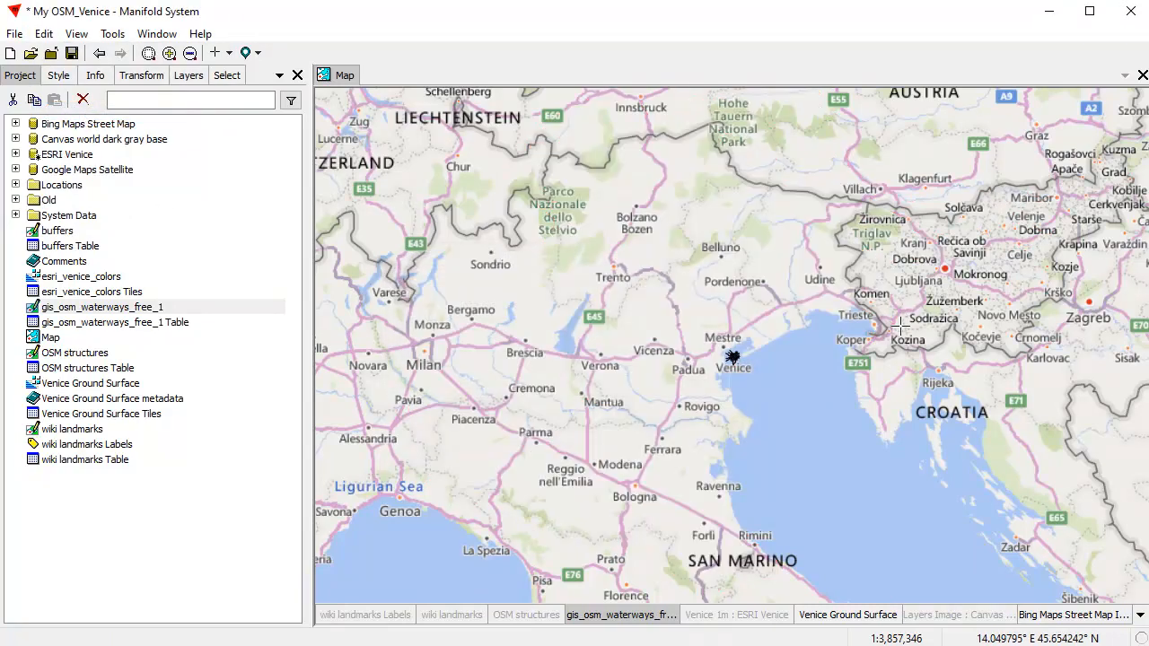
left_click(99, 54)
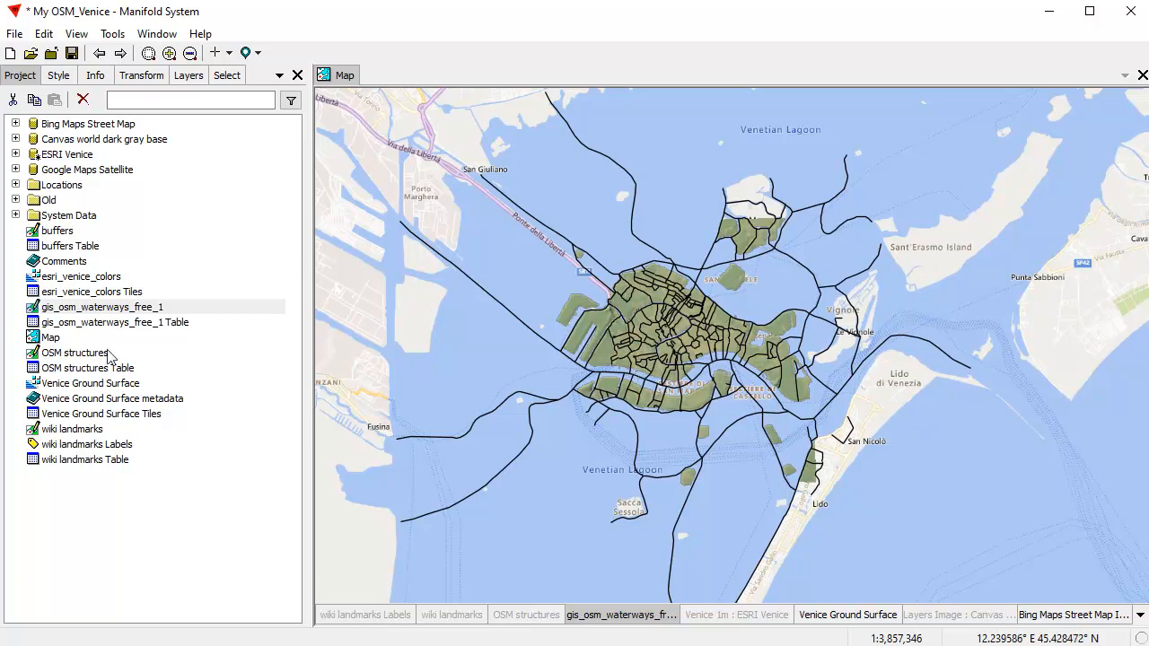
Rename the gis_osm_waterways_free_1 drawing and its related table to My OSM canals.
right_click(75, 311)
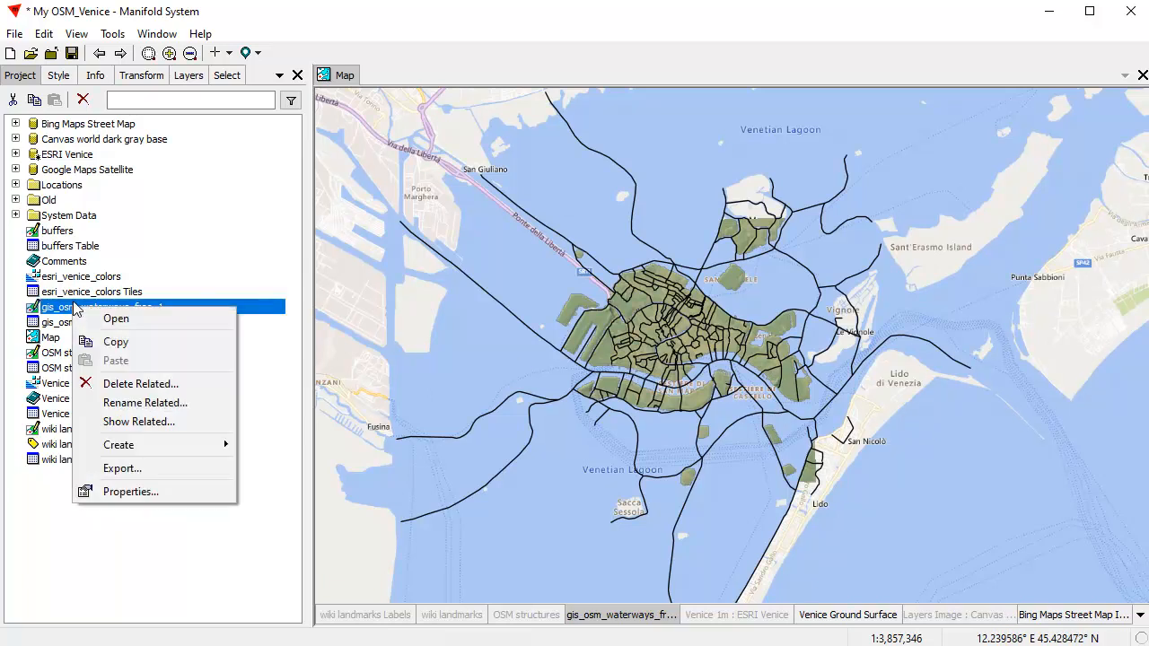
left_click(126, 402)
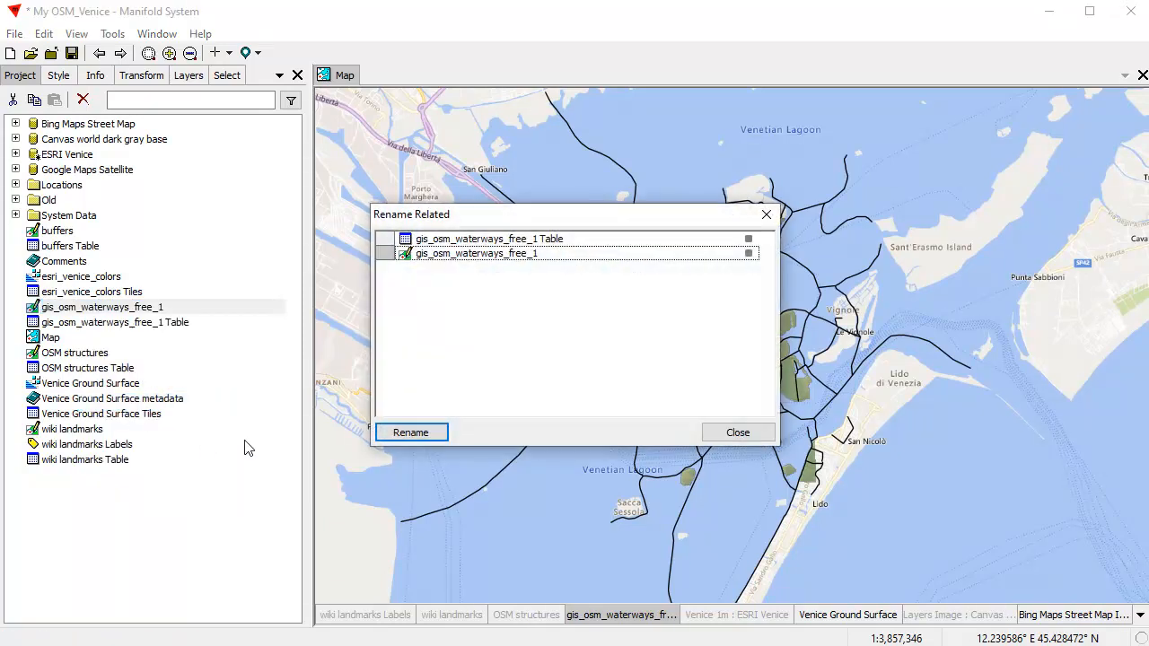
left_click(554, 259)
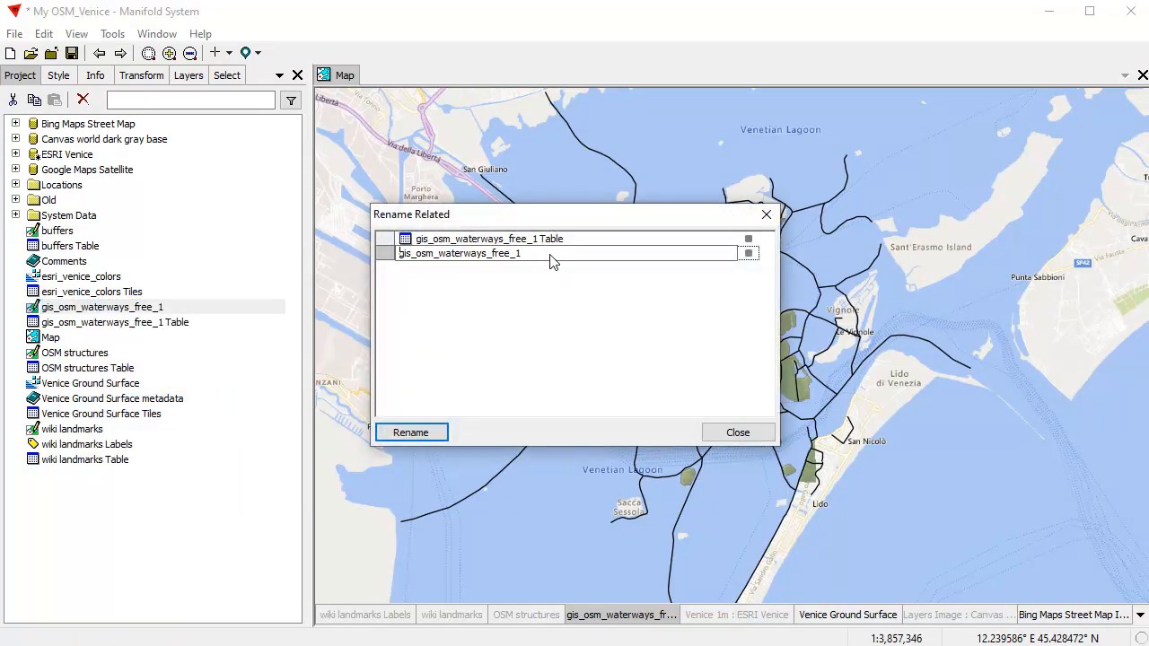
left_click_drag(550, 258, 357, 266)
type("My OSM canals")
key("Return")
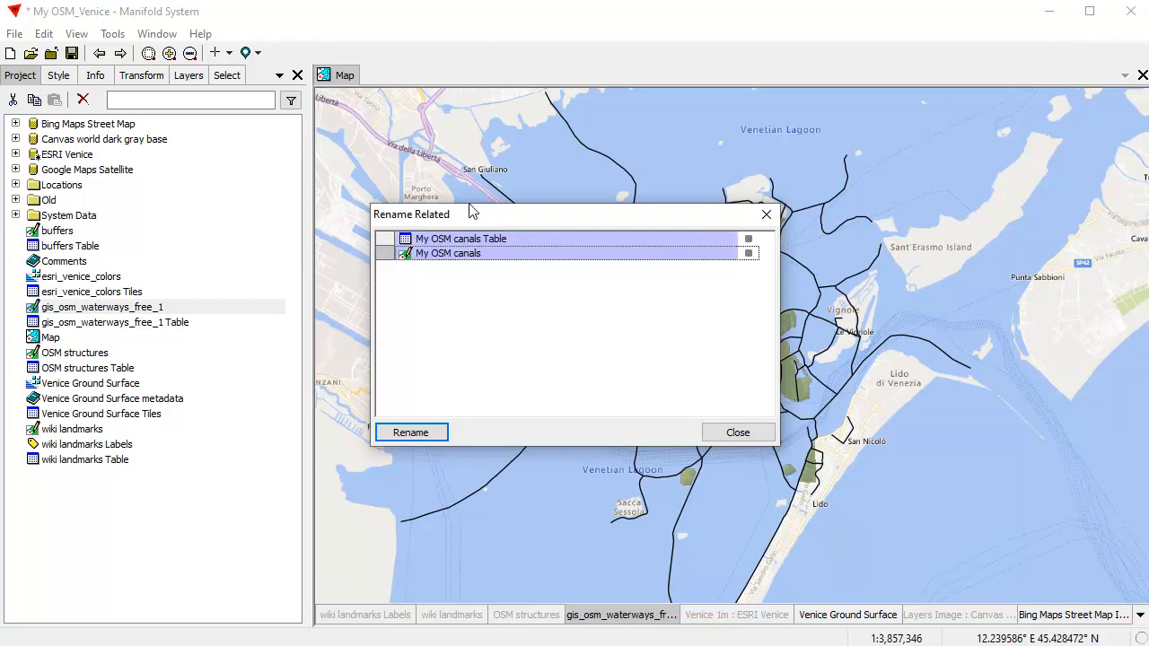
left_click(410, 432)
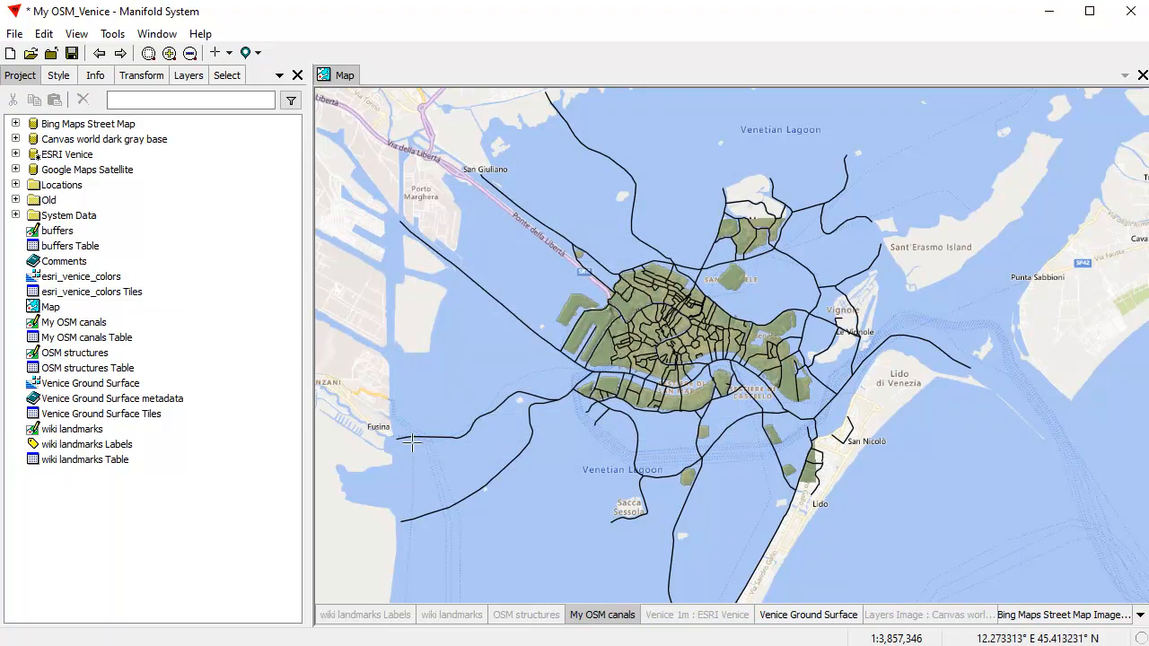
Open My OSM canals Table and look through the records for missing canal names.
double_click(75, 338)
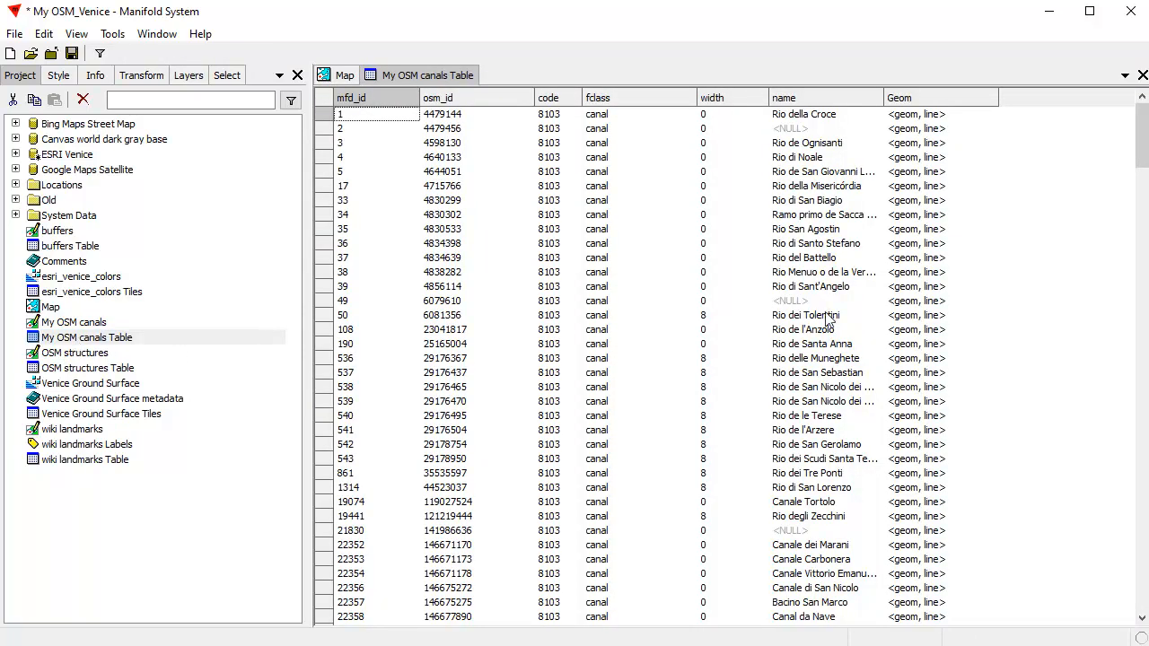
scroll(825, 175, "down", 20)
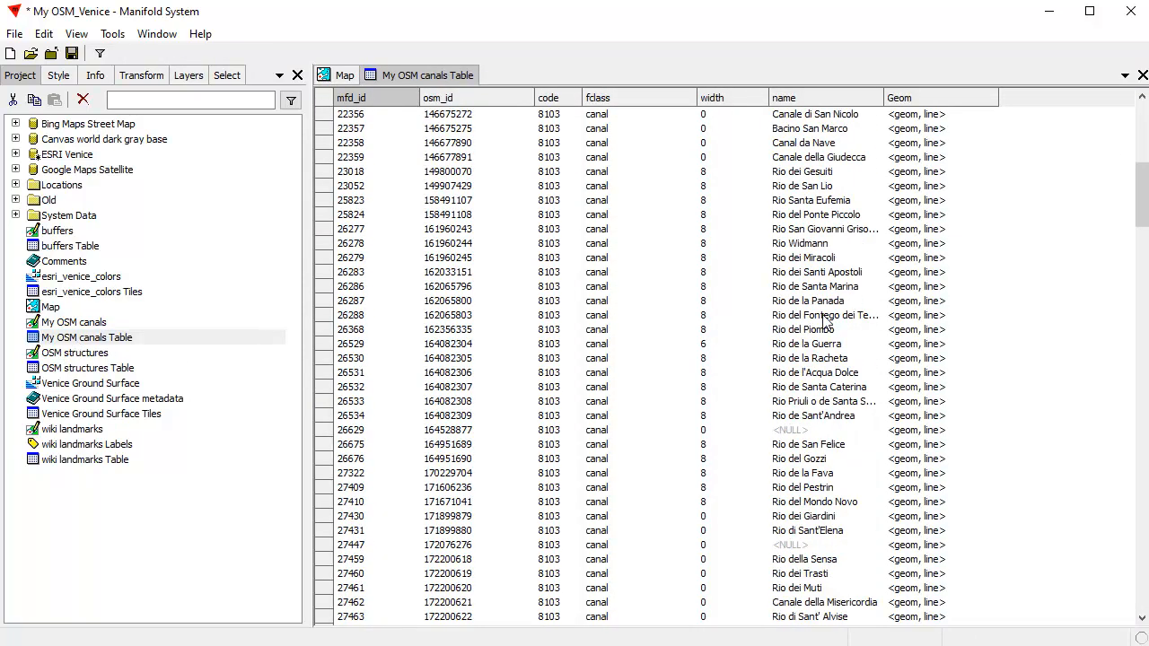
left_click_drag(1141, 223, 1141, 140)
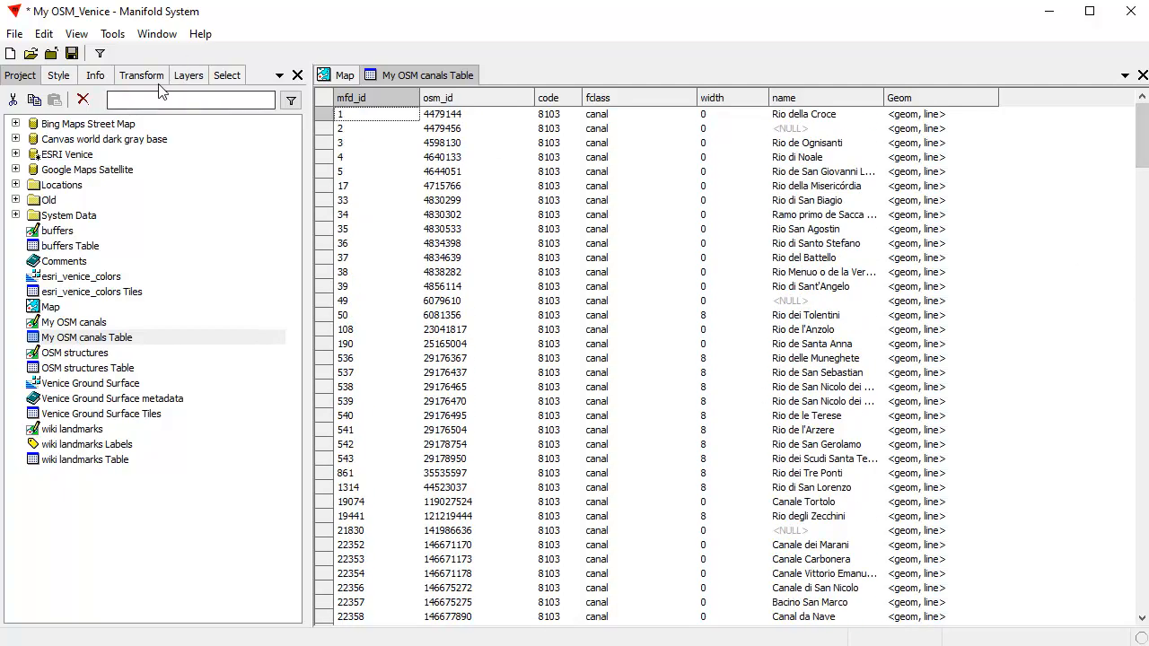
Select the My OSM canals records whose name field is null and delete them from the map.
left_click(229, 76)
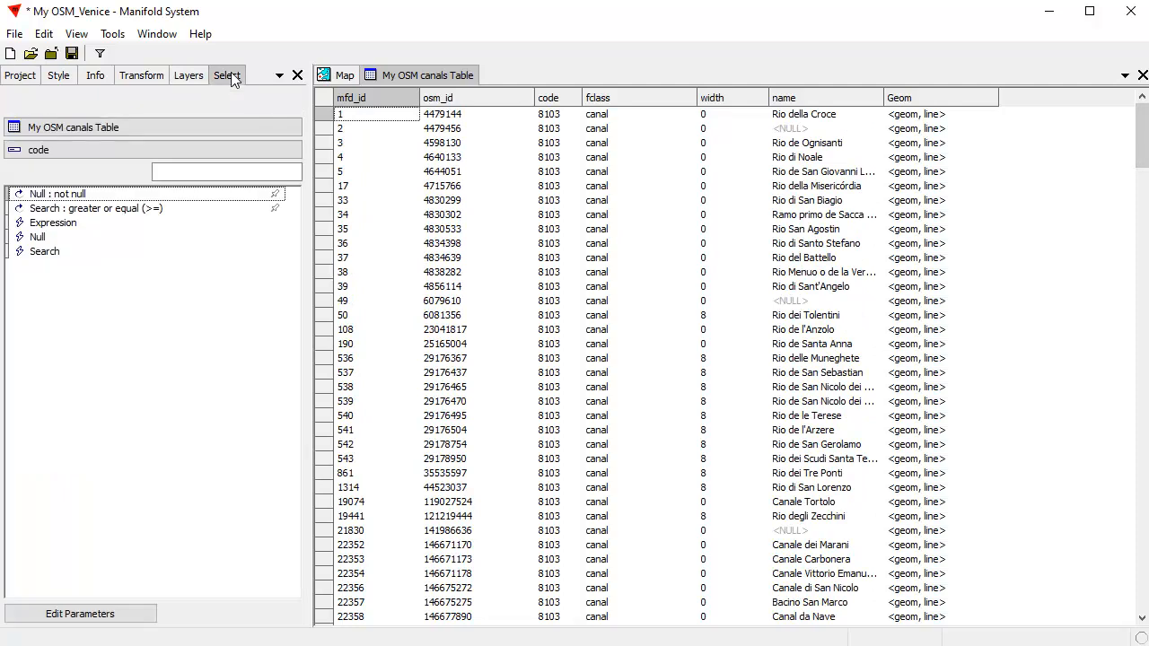
left_click(44, 152)
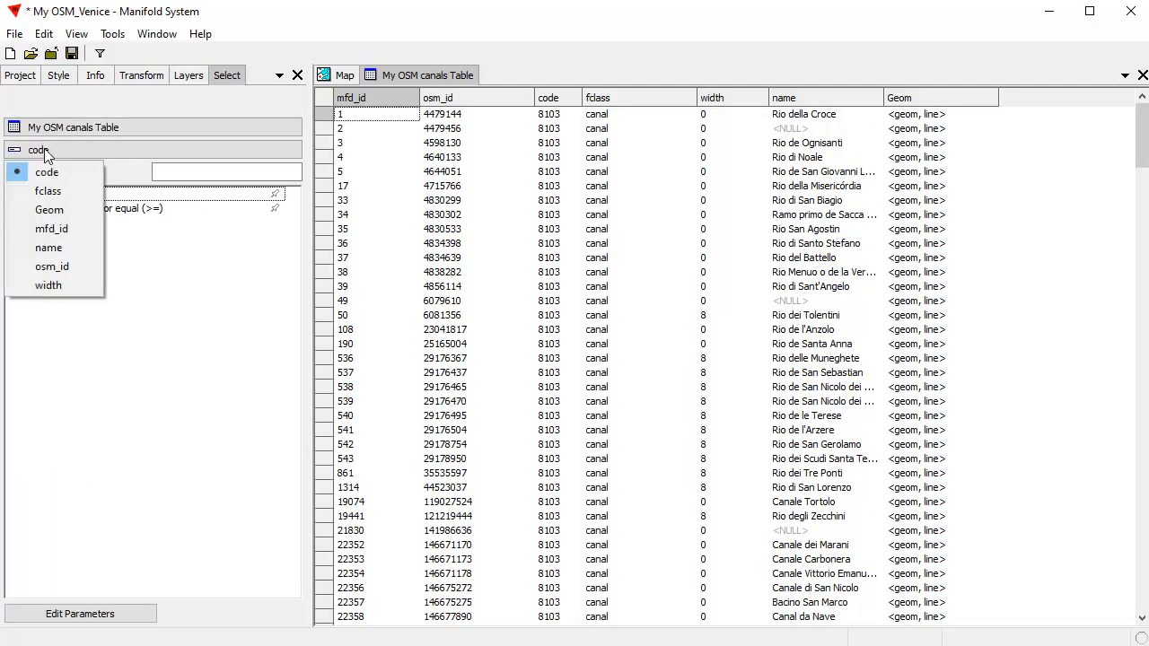
left_click(33, 246)
double_click(38, 223)
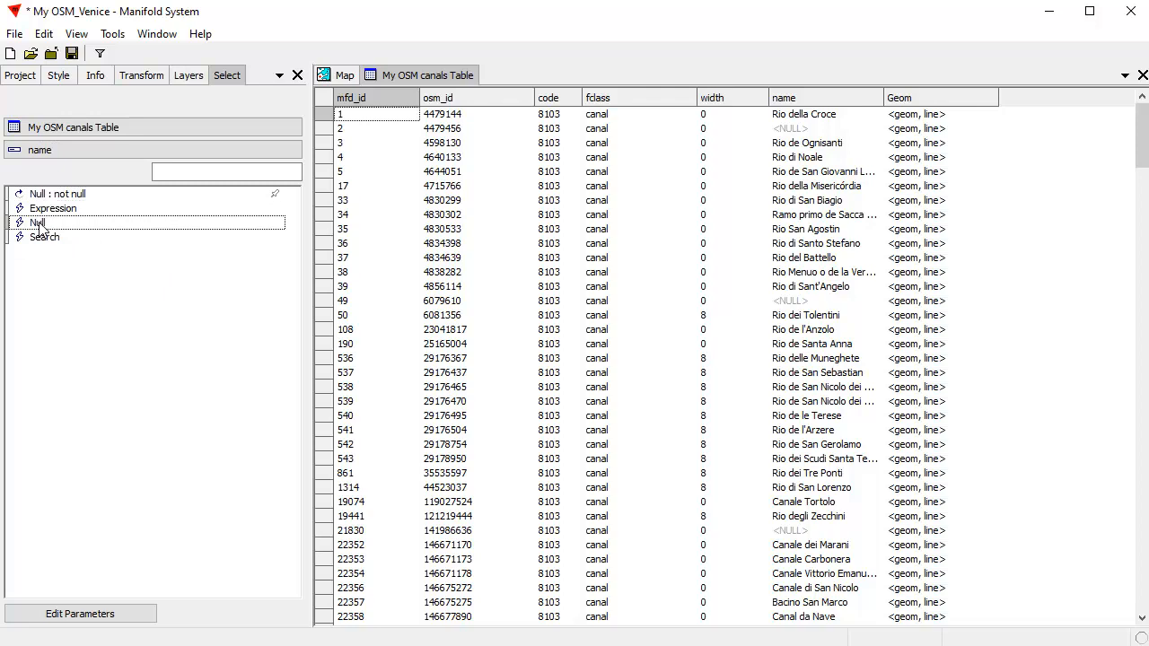
left_click(102, 179)
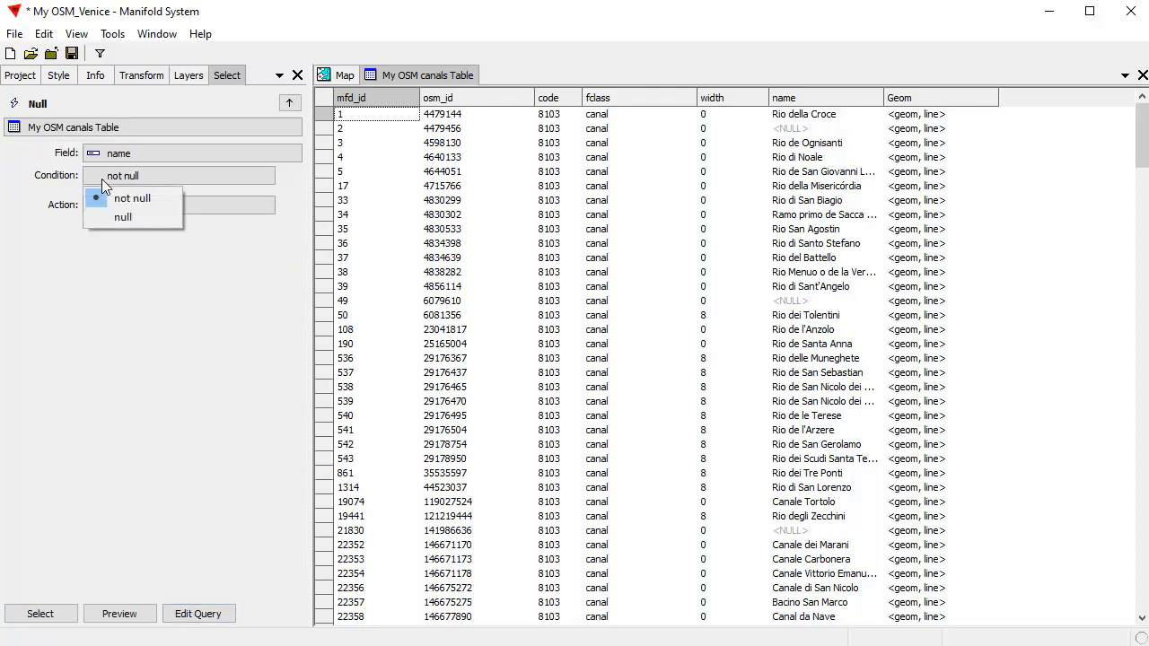
left_click(116, 220)
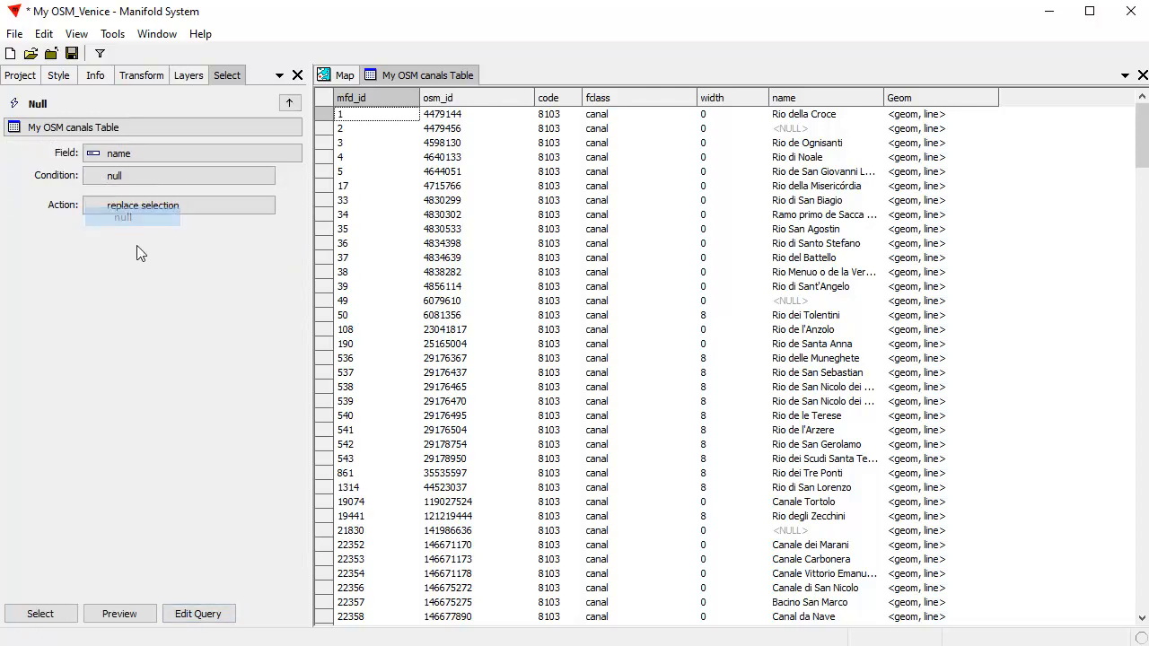
left_click(41, 614)
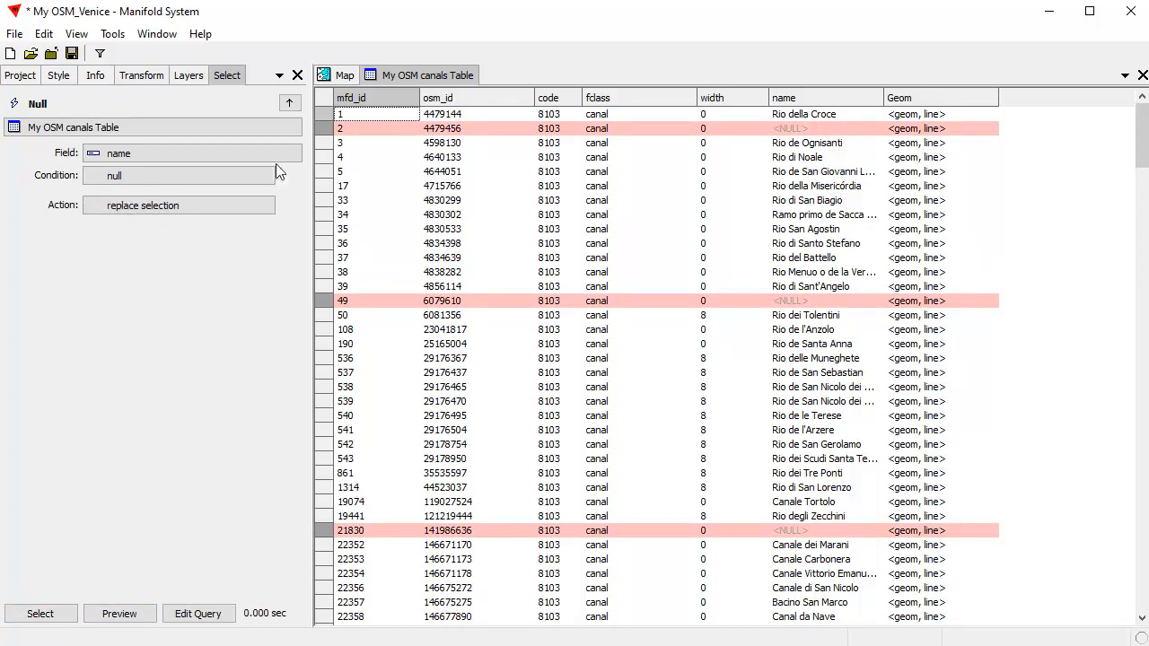
left_click(325, 79)
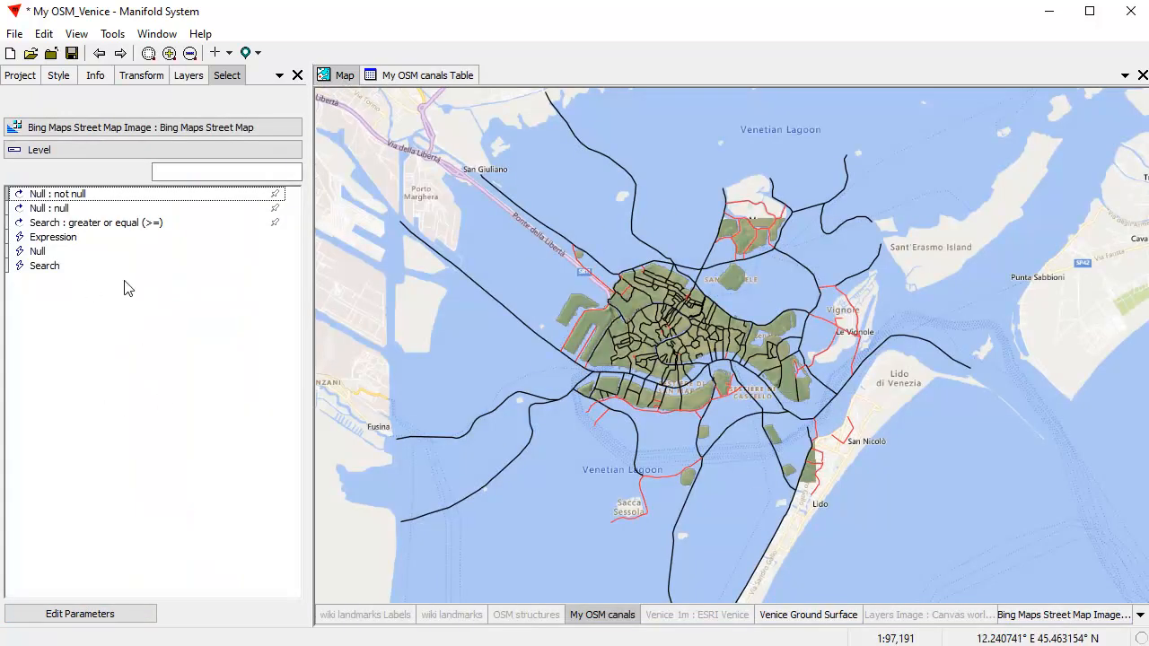
left_click(43, 33)
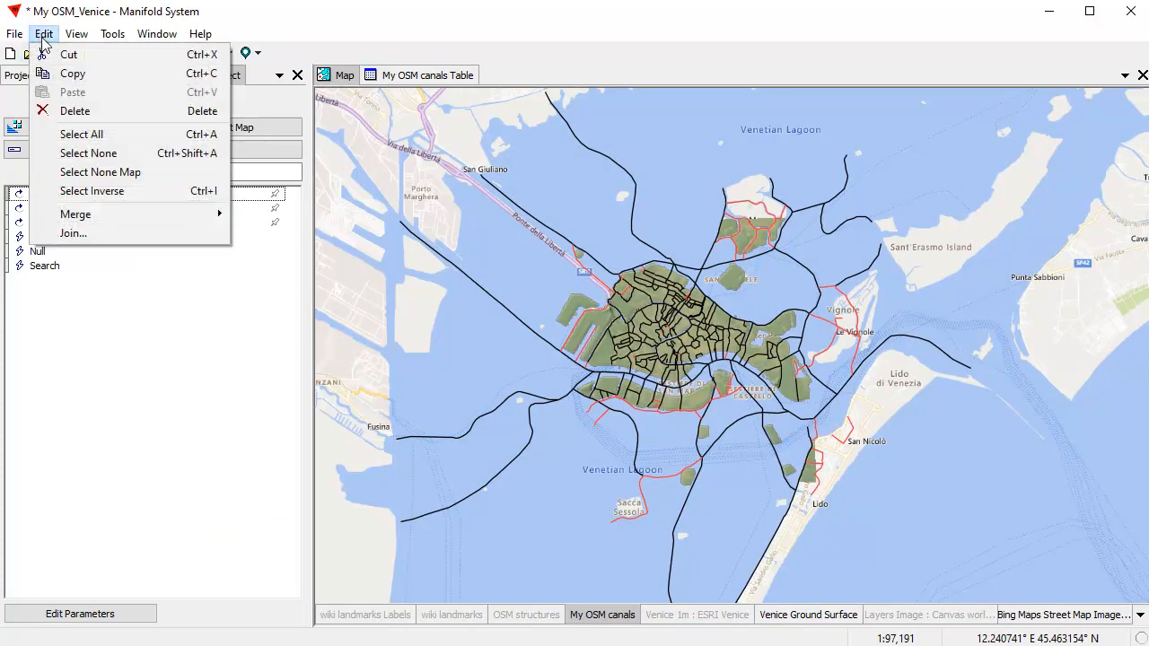
left_click(72, 111)
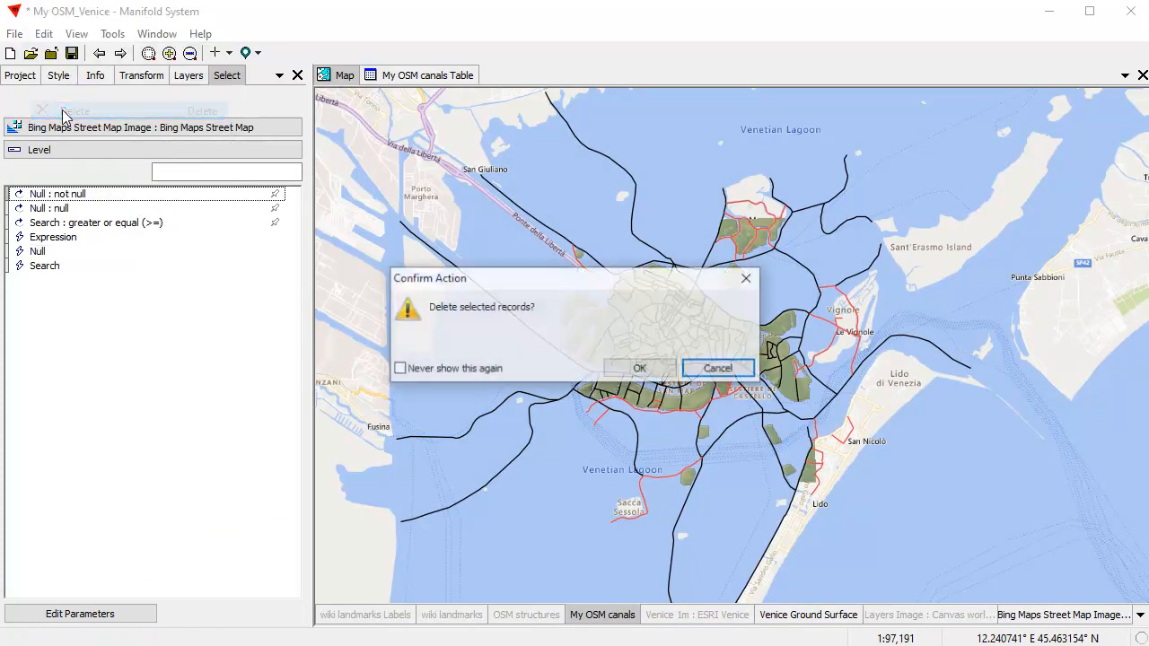
left_click(664, 371)
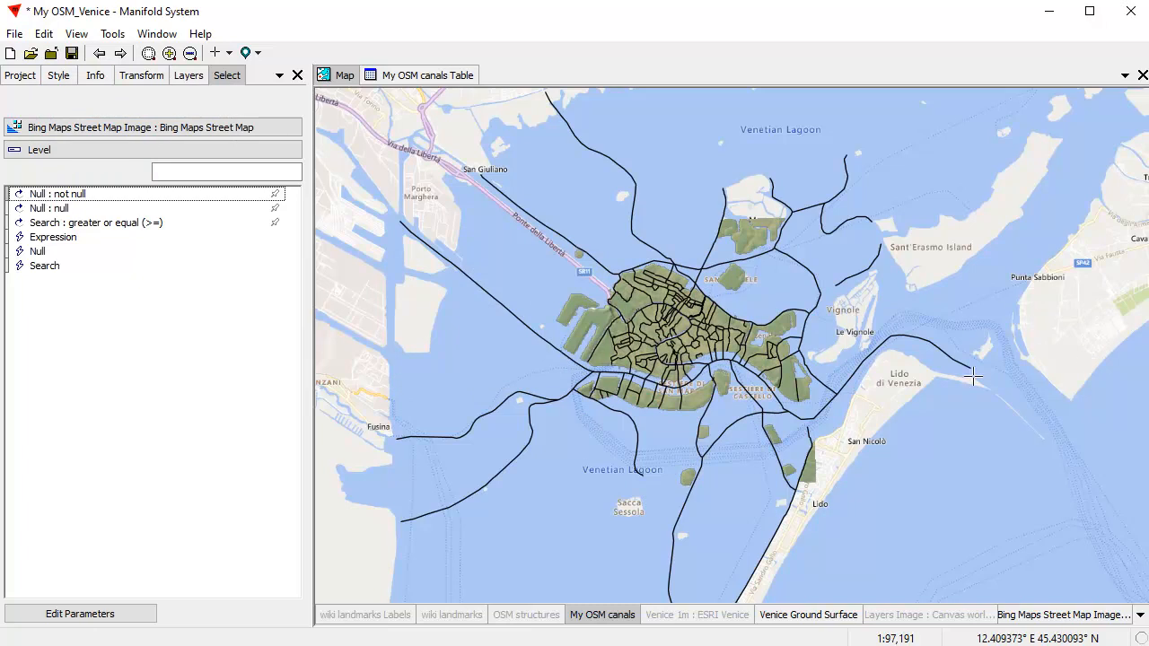
Select the My OSM canals waterways that cross the open lagoon around Venice and skirt its eastern shore.
left_click_drag(350, 137, 522, 554)
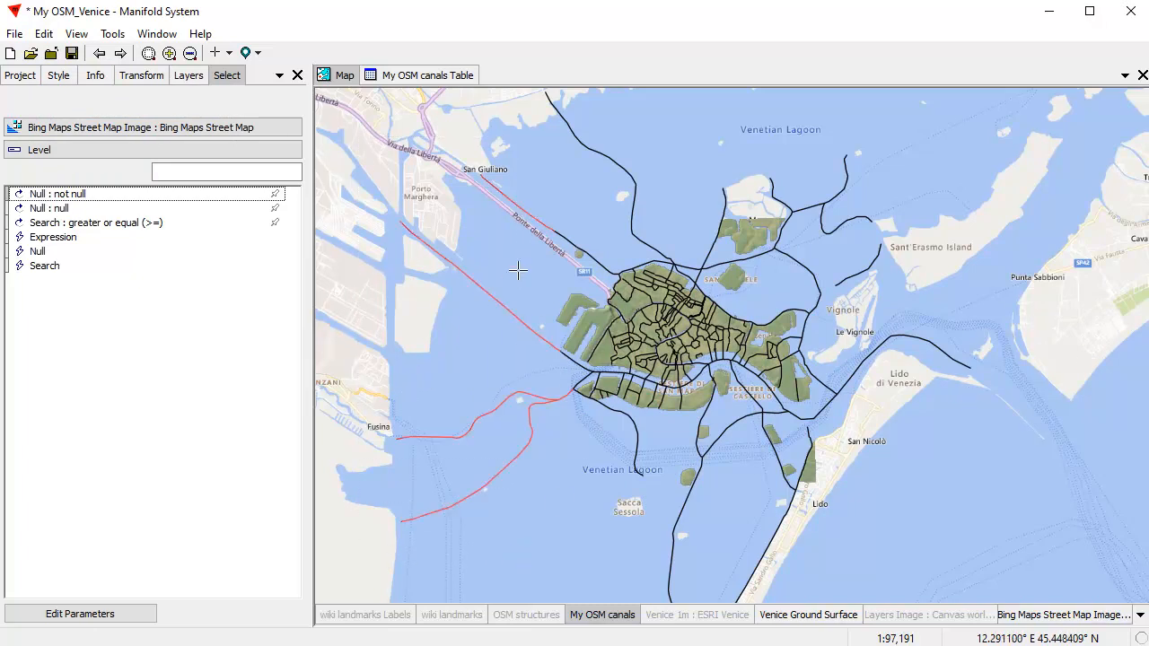
left_click_drag(499, 111, 637, 231)
left_click_drag(697, 162, 914, 255)
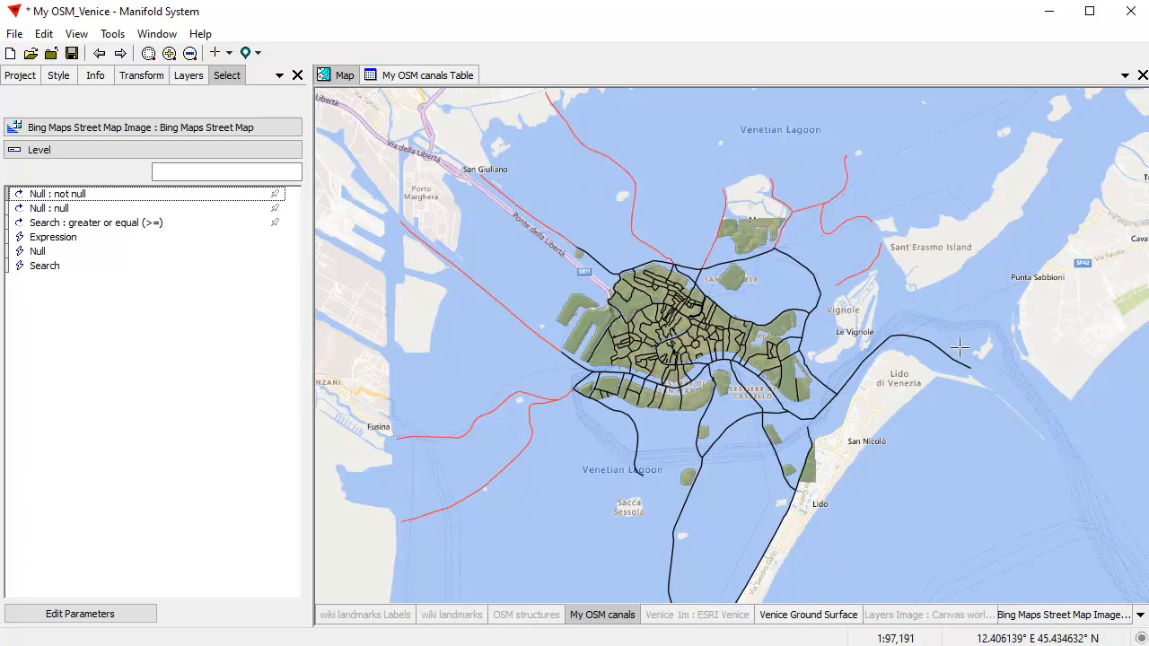
left_click_drag(736, 226, 815, 270)
left_click_drag(825, 384, 859, 434)
left_click_drag(619, 463, 893, 555)
left_click_drag(693, 451, 758, 475)
left_click_drag(758, 406, 811, 426)
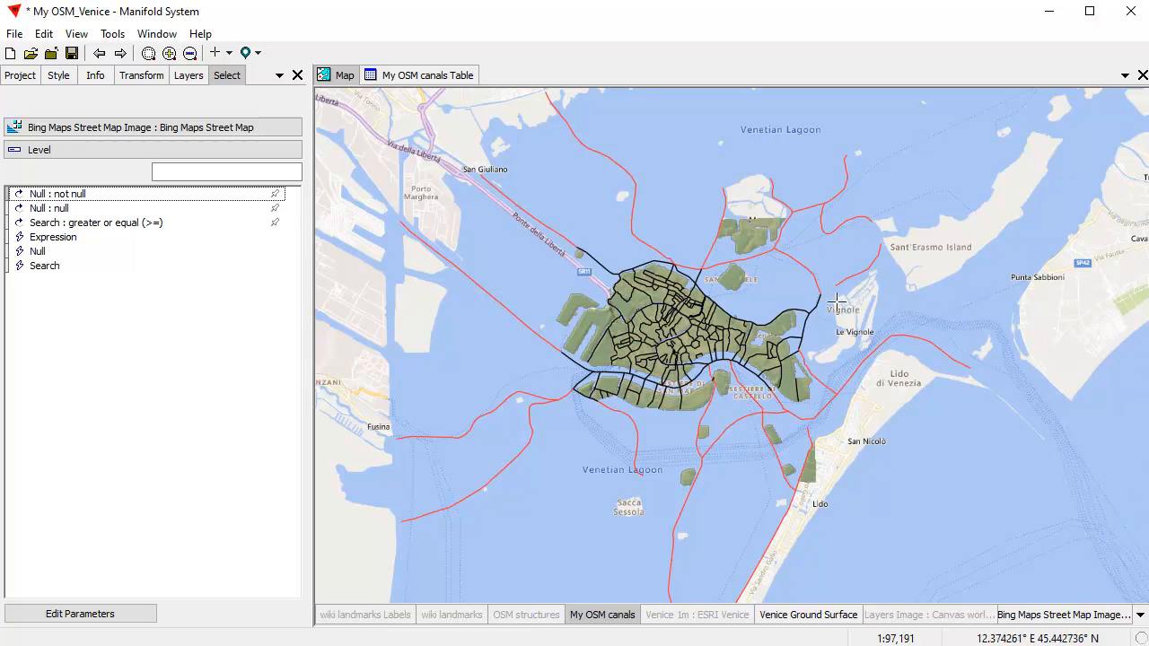
left_click(807, 307)
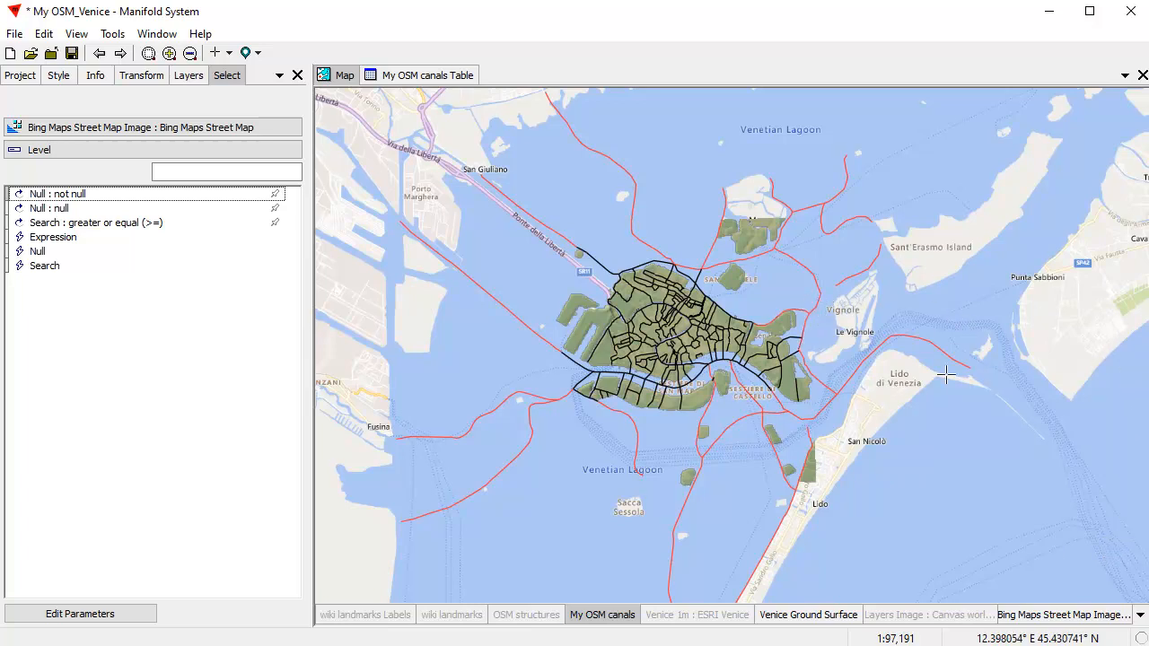
Add the remaining waterways running along Venice's outer shoreline to the selection and delete all selected records.
left_click_drag(496, 210, 896, 485)
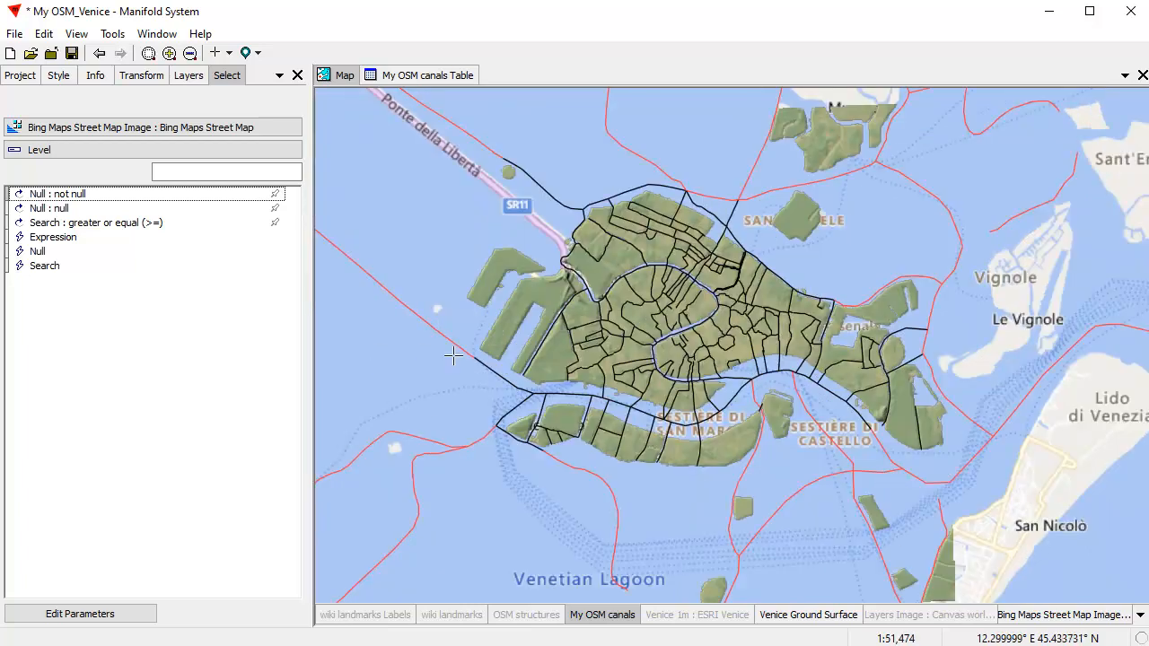
left_click(514, 410)
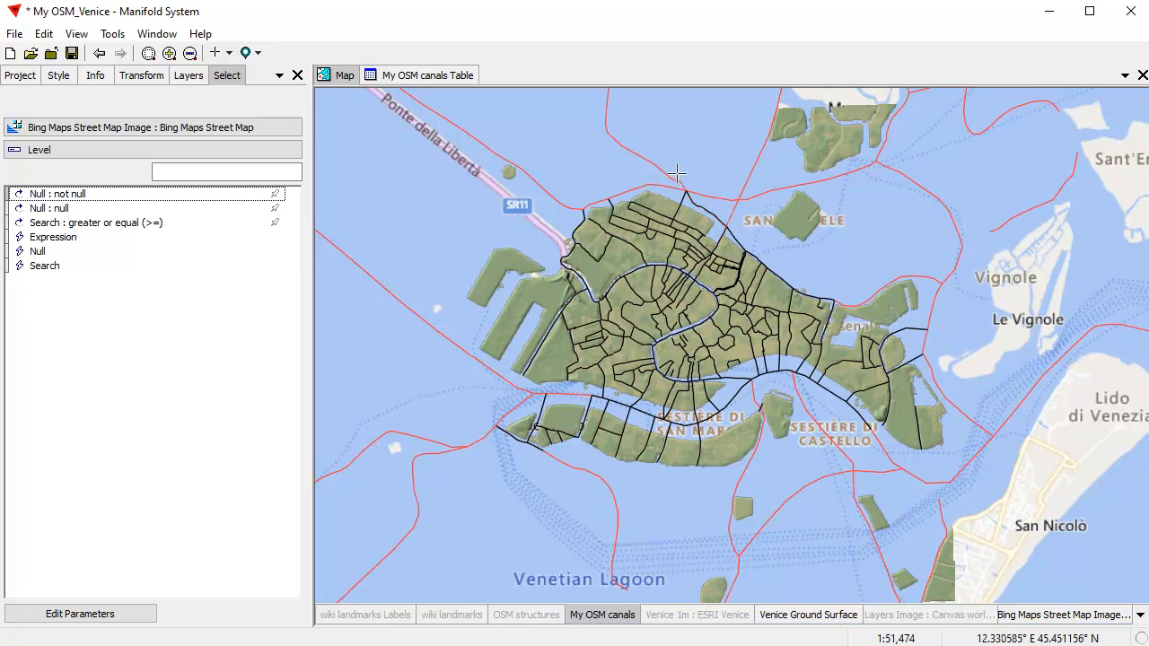
scroll(716, 188, "up", 3)
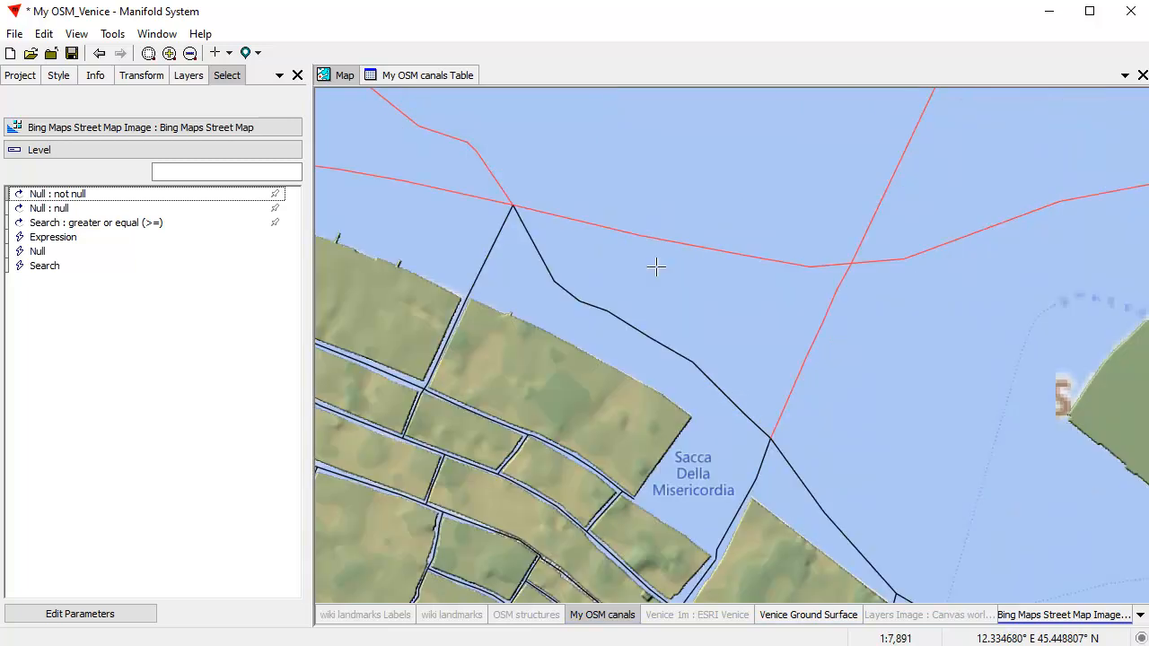
left_click_drag(710, 351, 752, 426)
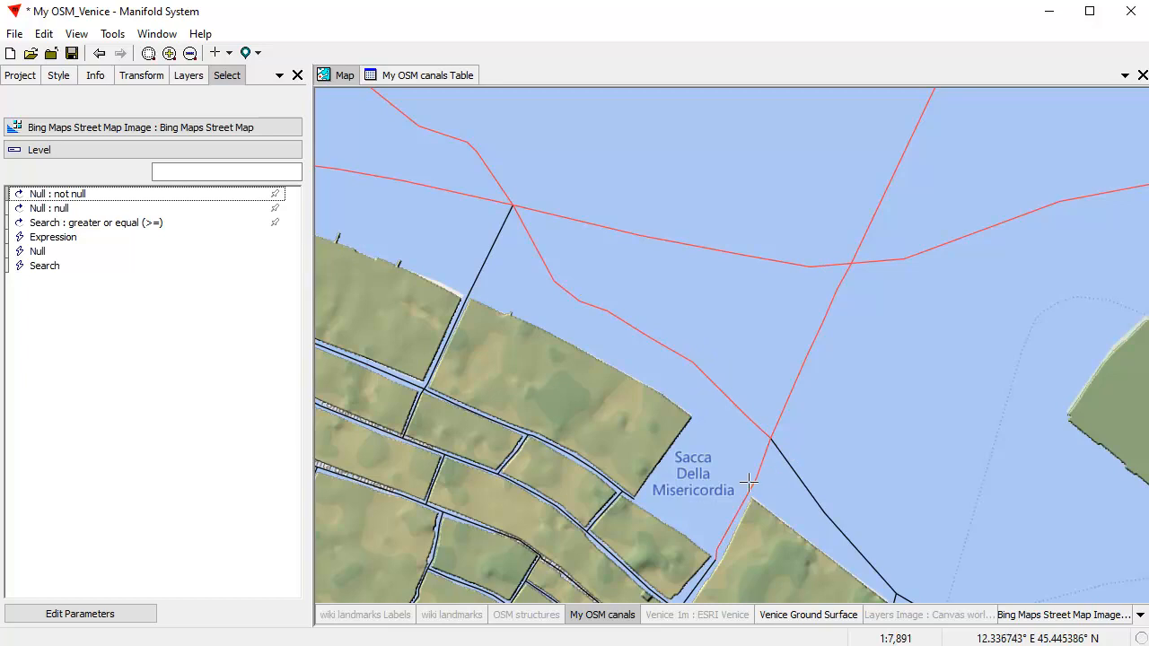
left_click_drag(786, 448, 831, 508)
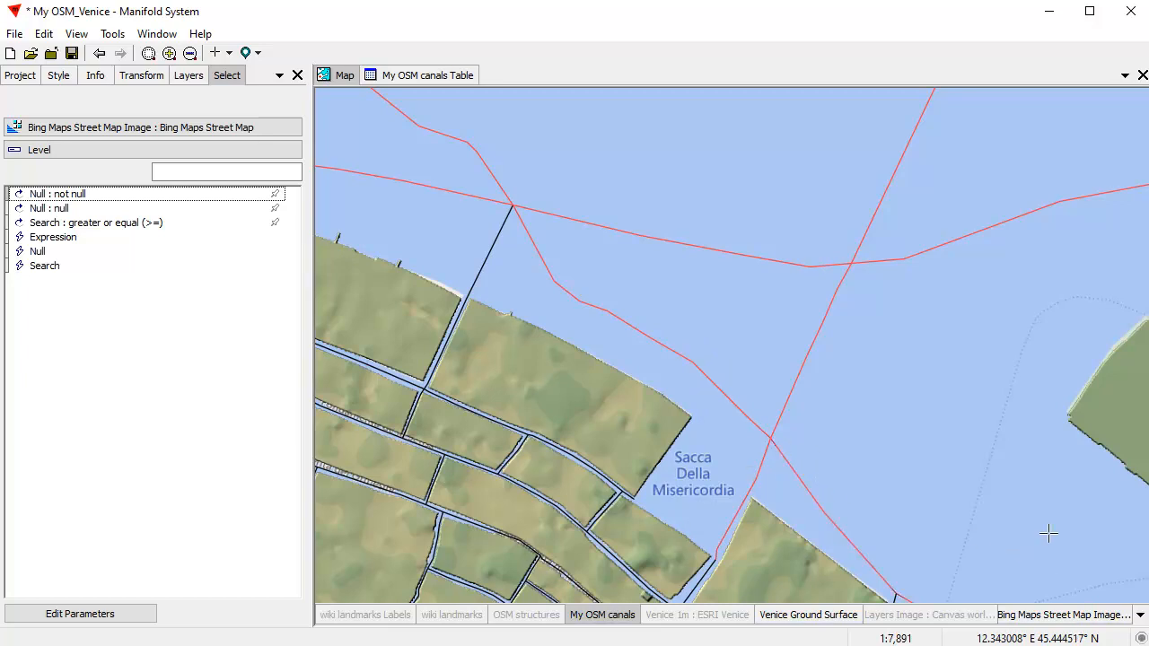
left_click(98, 53)
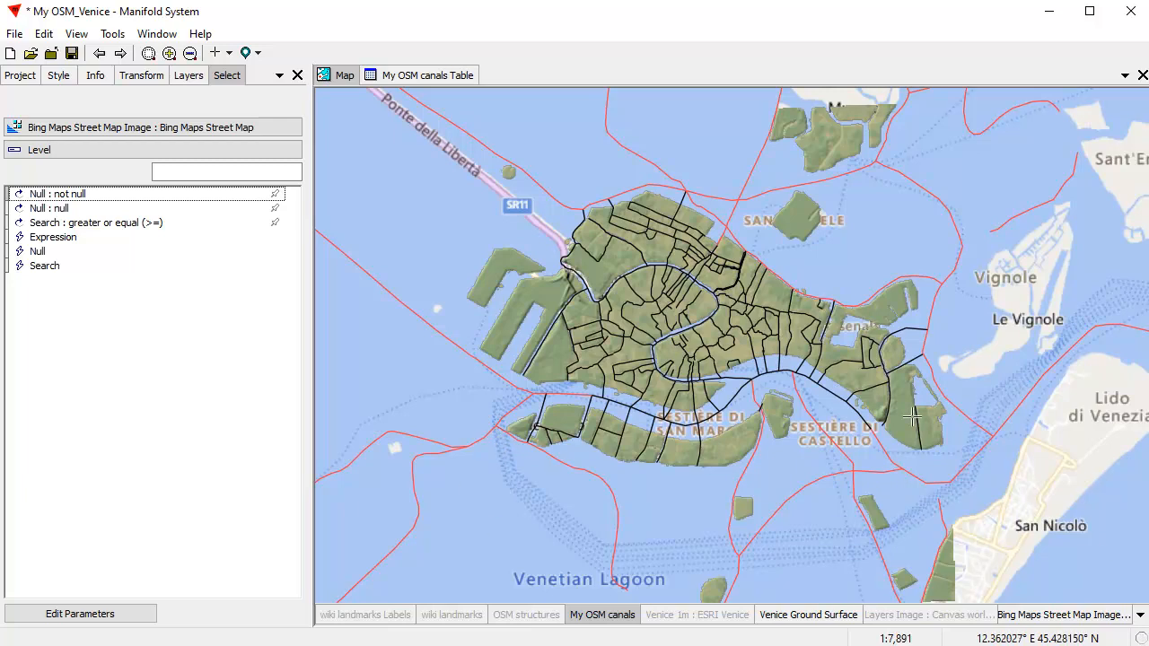
left_click(44, 33)
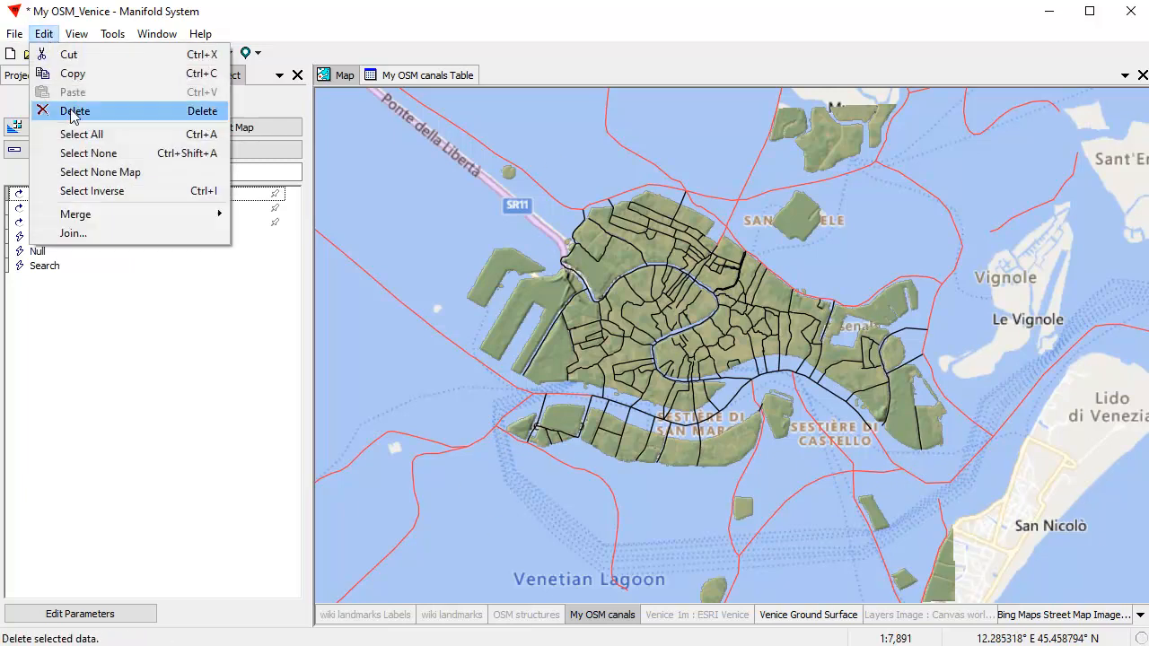
left_click(72, 112)
left_click(640, 370)
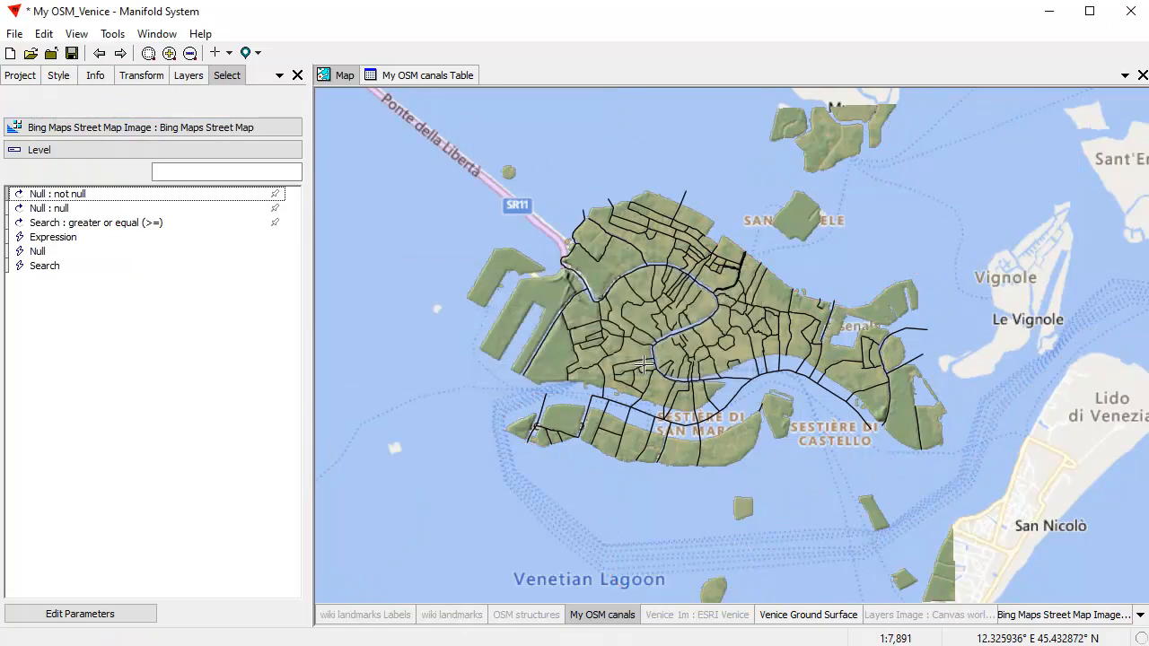
Select the two redundant bank outlines around the canals southeast of Fondamenta Santa Caterina and delete them.
scroll(765, 353, "down", 3)
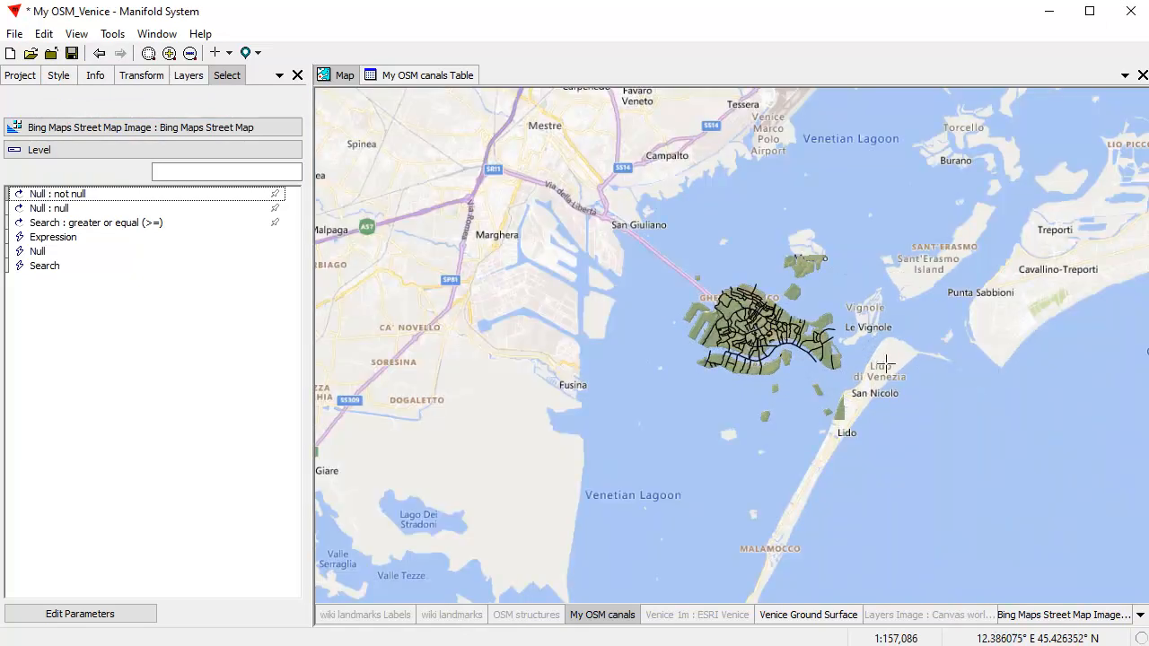
left_click_drag(699, 282, 877, 384)
left_click_drag(528, 169, 724, 292)
left_click_drag(652, 201, 935, 426)
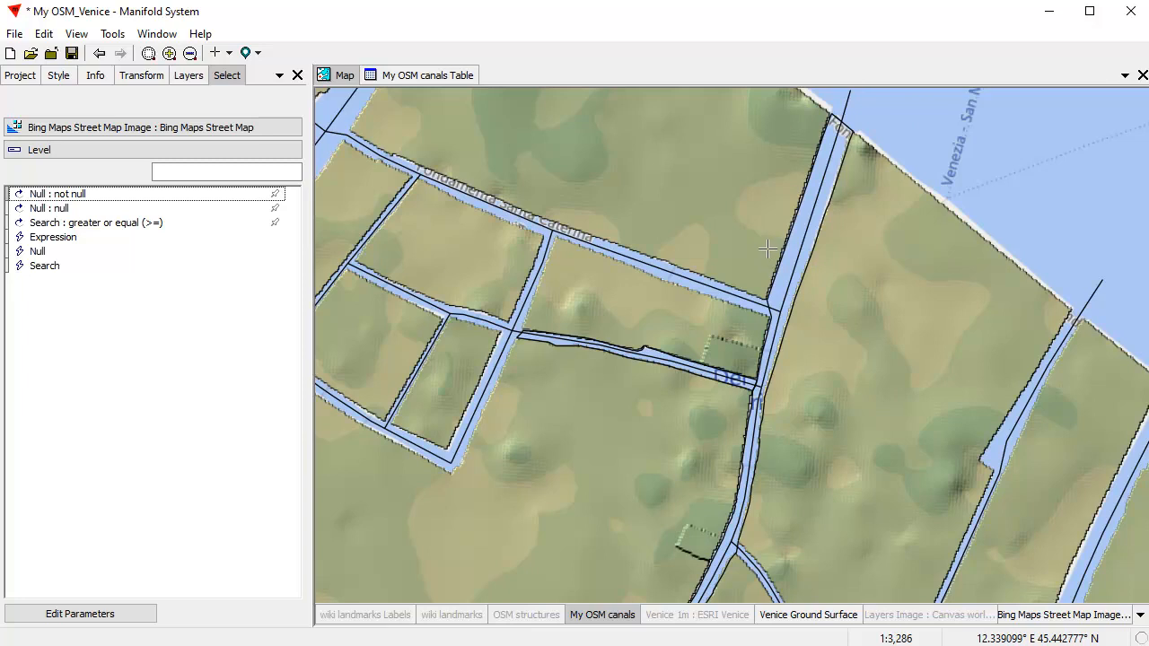
left_click(784, 284, "ctrl")
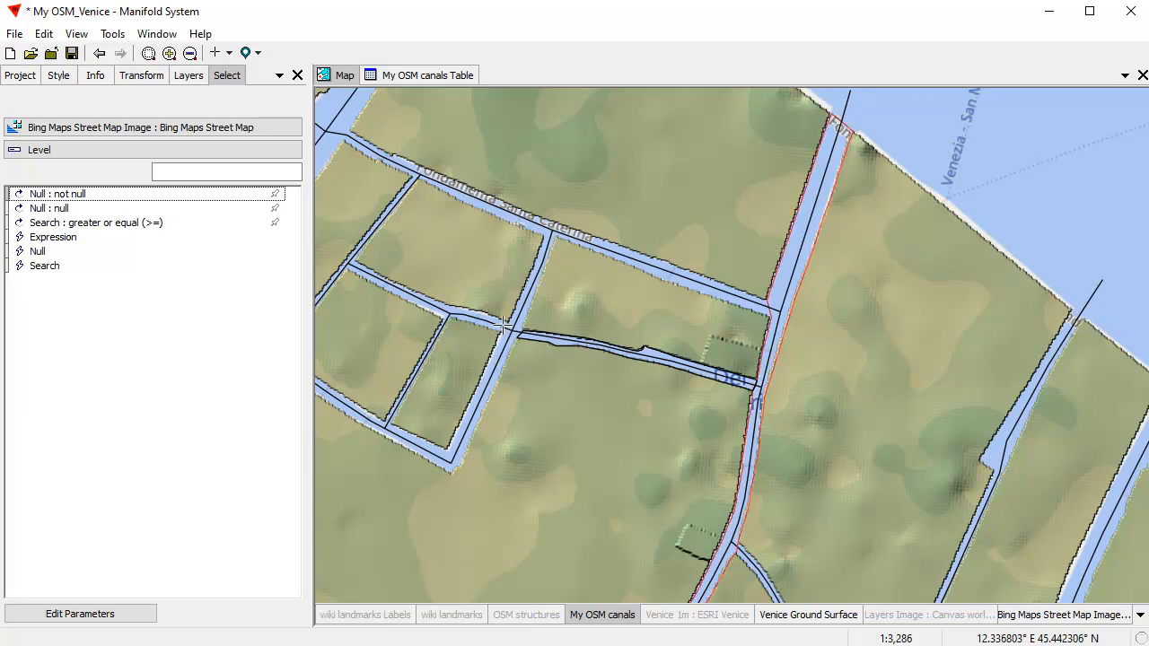
scroll(534, 351, "up", 5)
left_click_drag(650, 286, 708, 335)
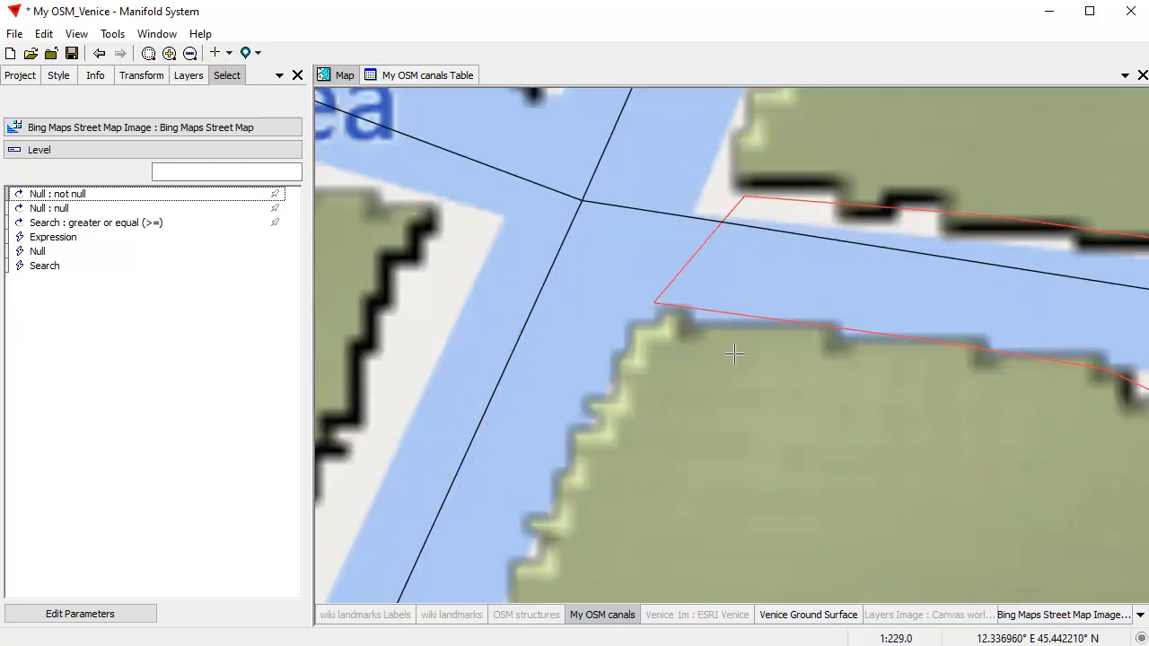
left_click(98, 53)
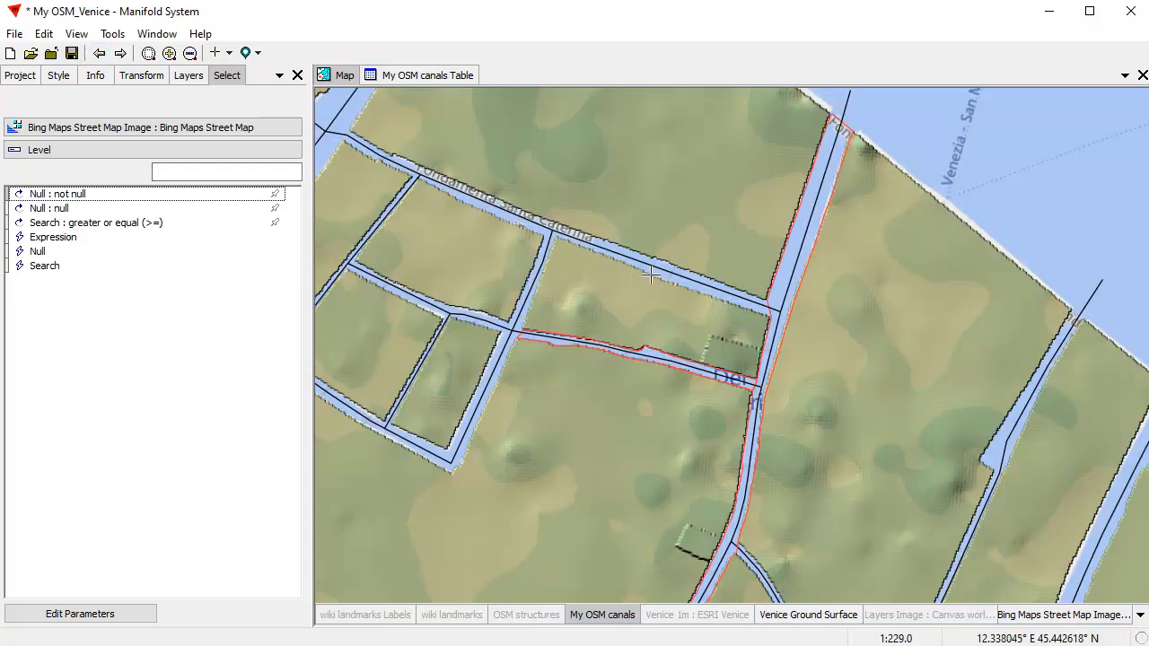
left_click(43, 34)
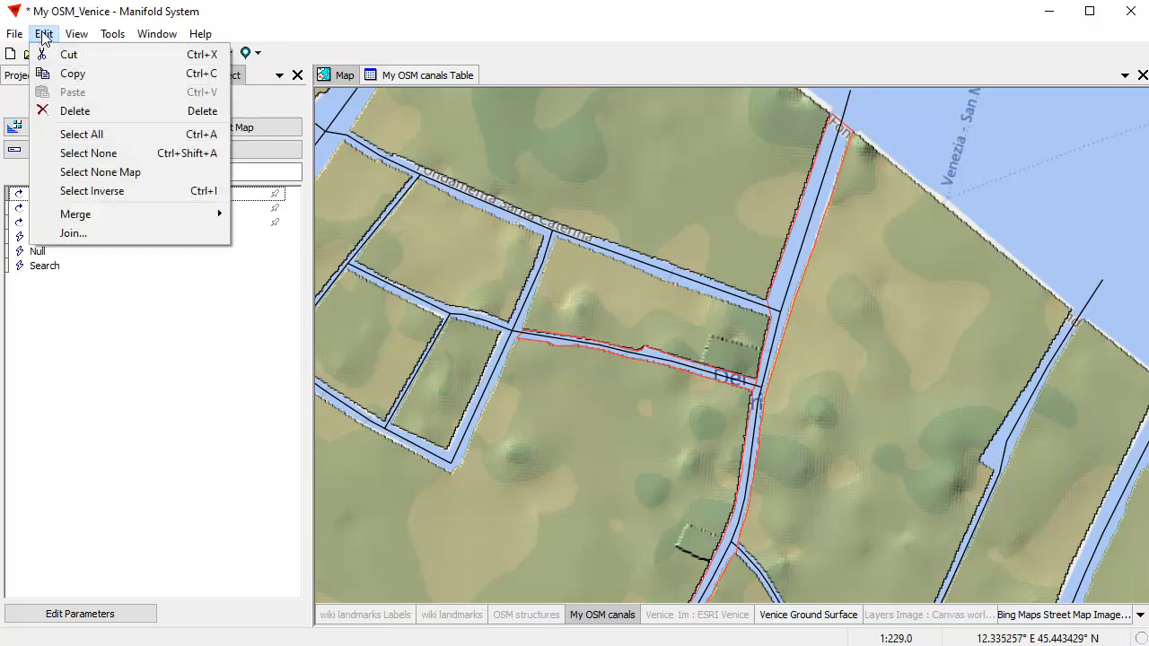
left_click(75, 112)
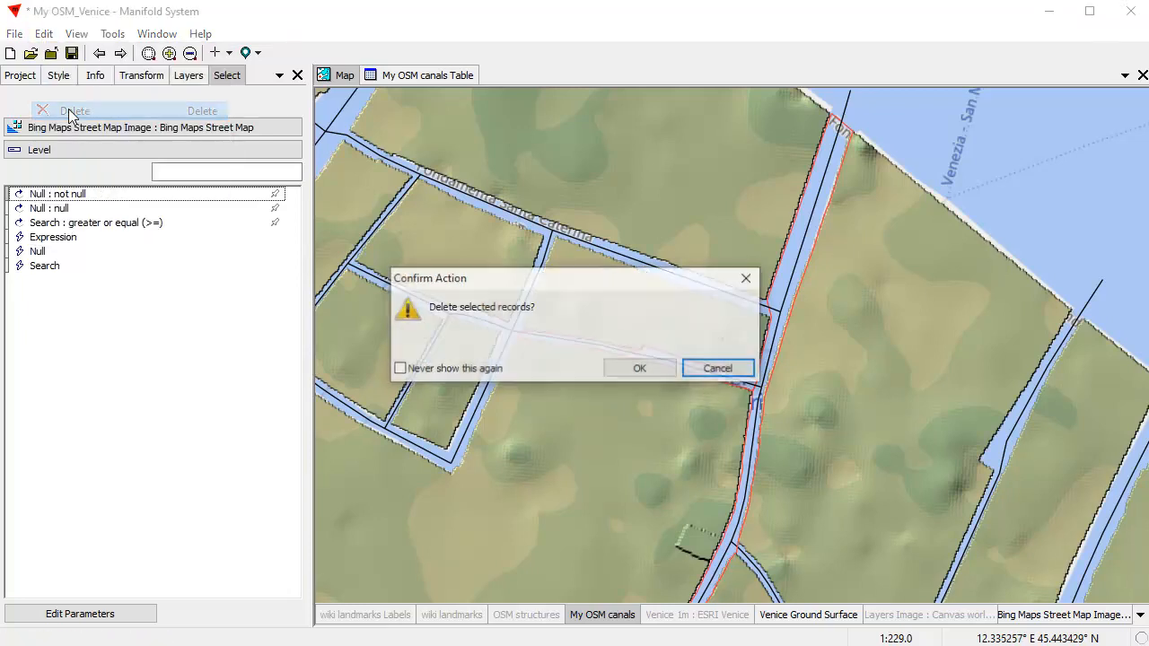
left_click(637, 369)
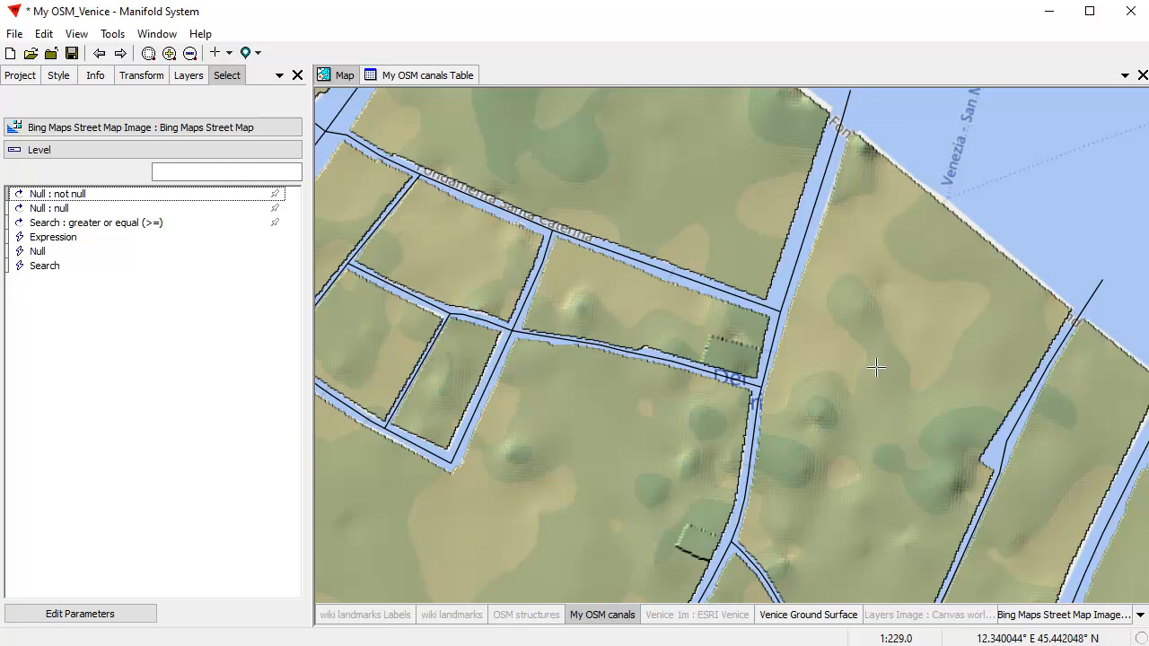
Look over the remaining canals and examine the name attributes of two small canals and the large S-shaped one.
scroll(875, 376, "down", 2)
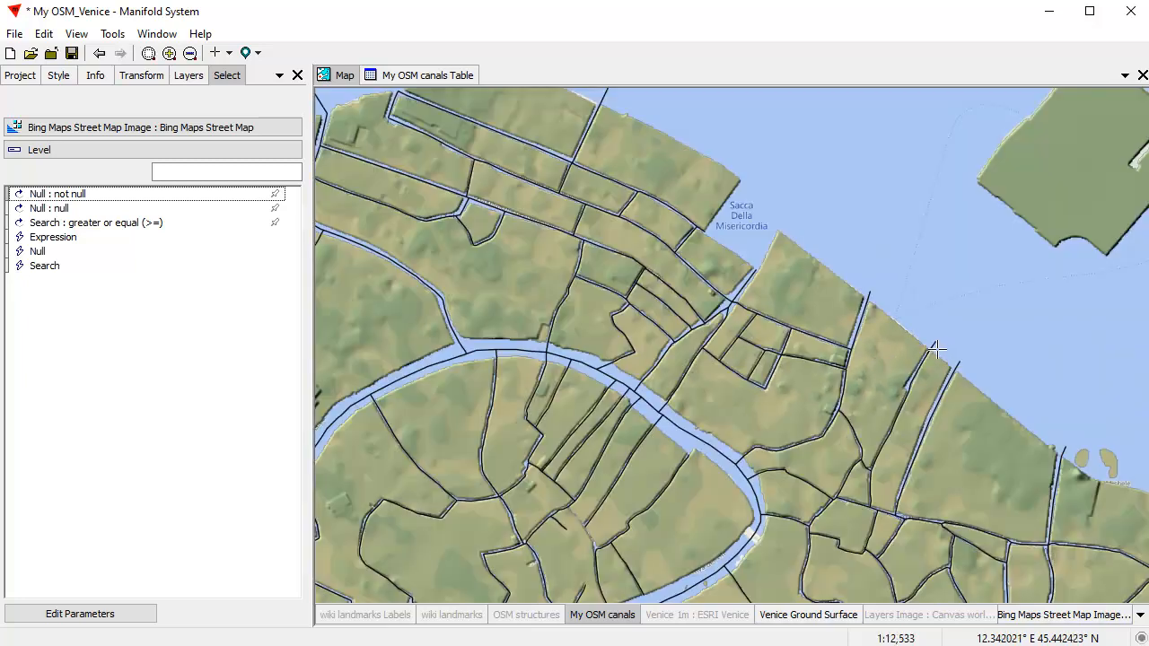
left_click_drag(892, 360, 811, 157)
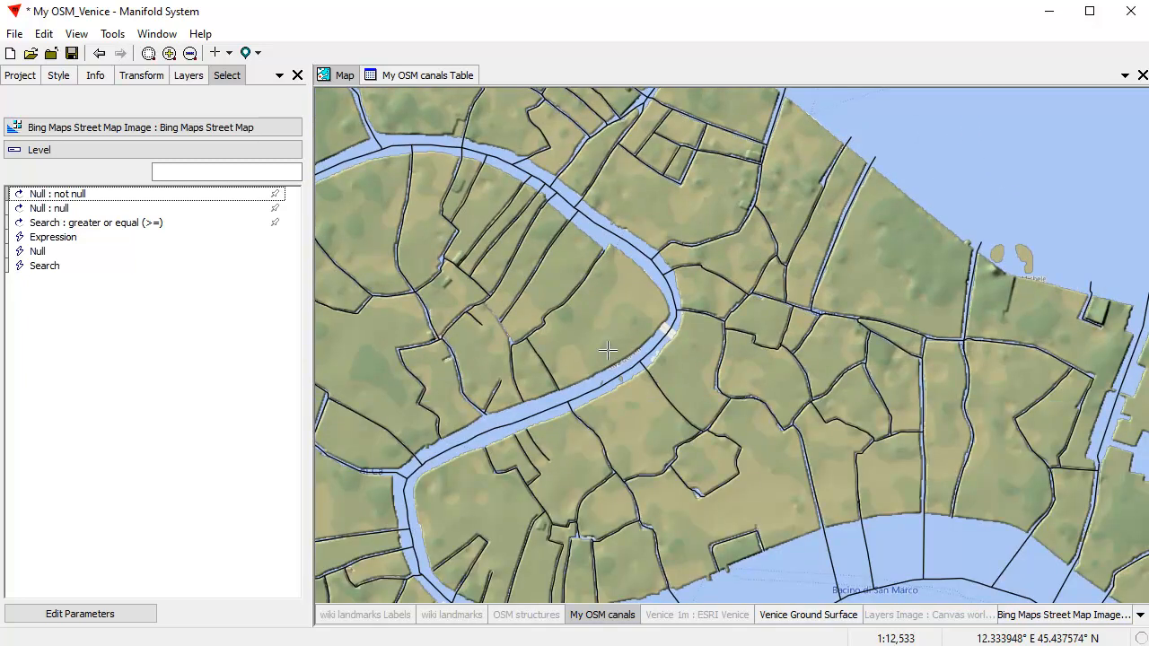
scroll(606, 345, "down", 1)
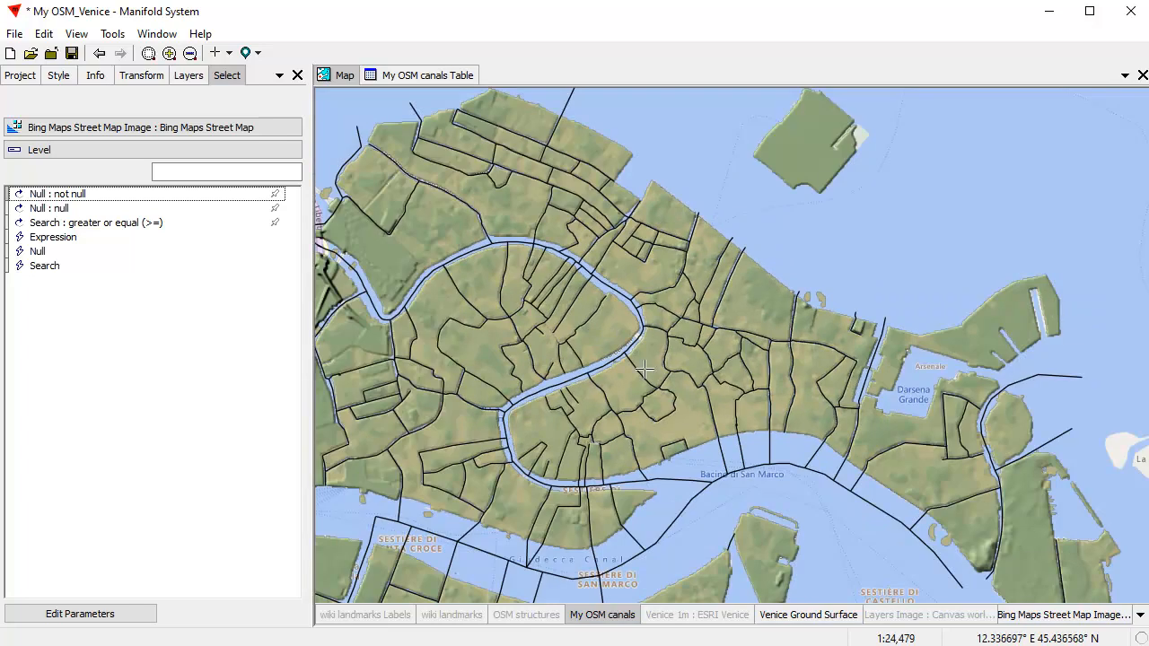
left_click_drag(628, 351, 745, 297)
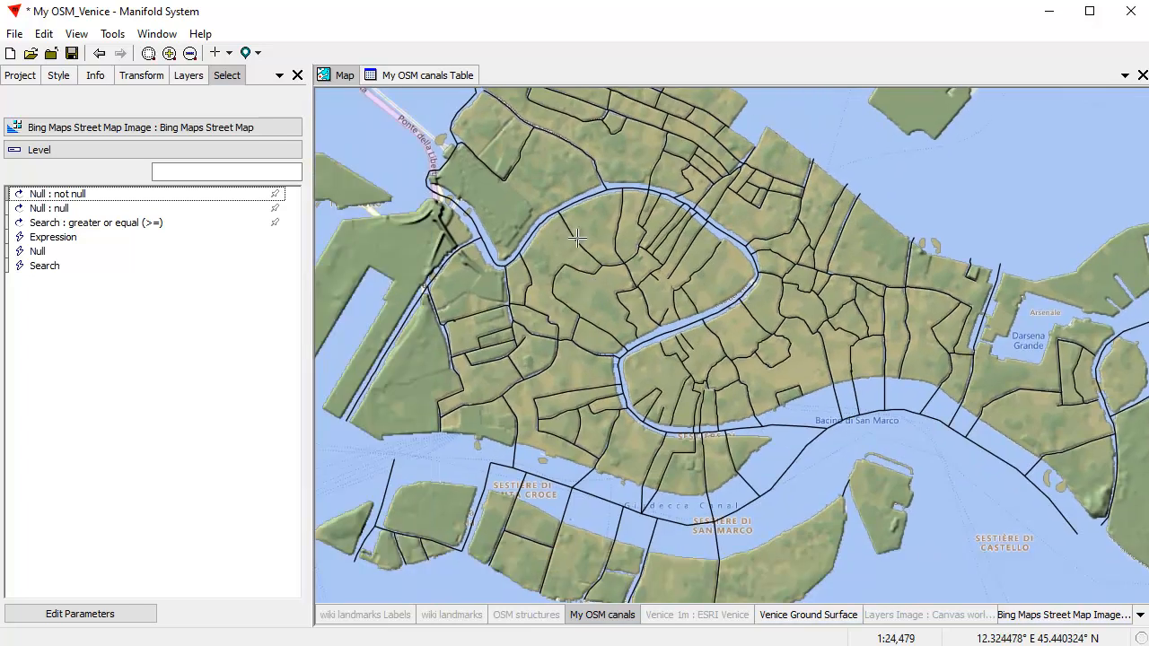
left_click_drag(574, 231, 597, 274)
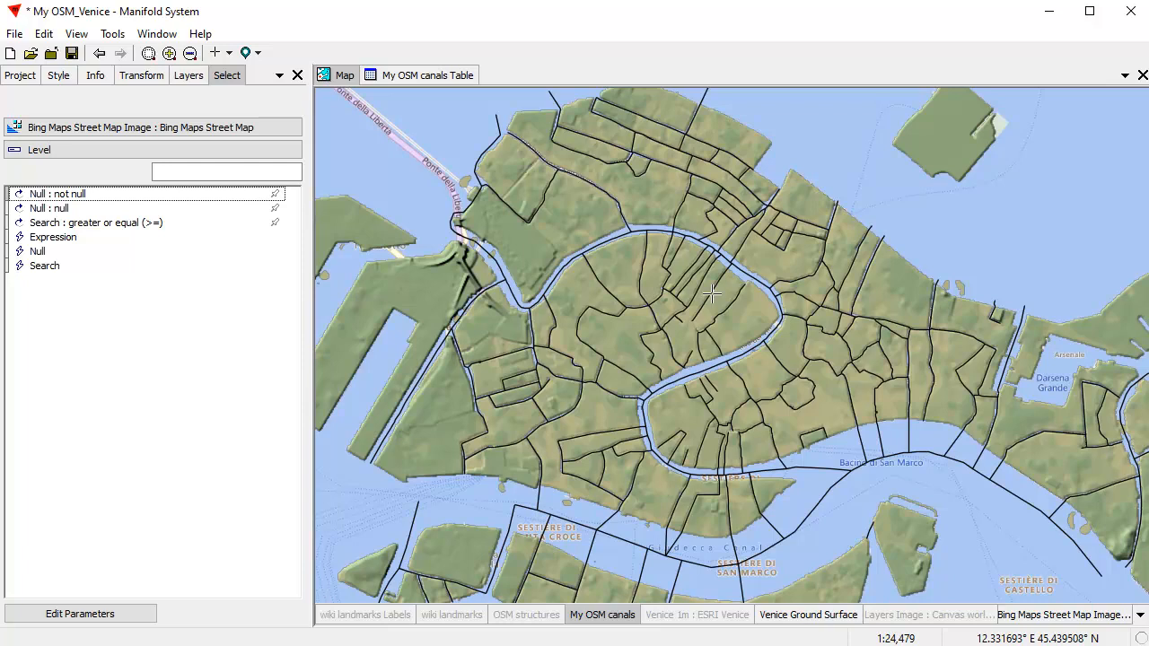
left_click_drag(783, 323, 738, 338)
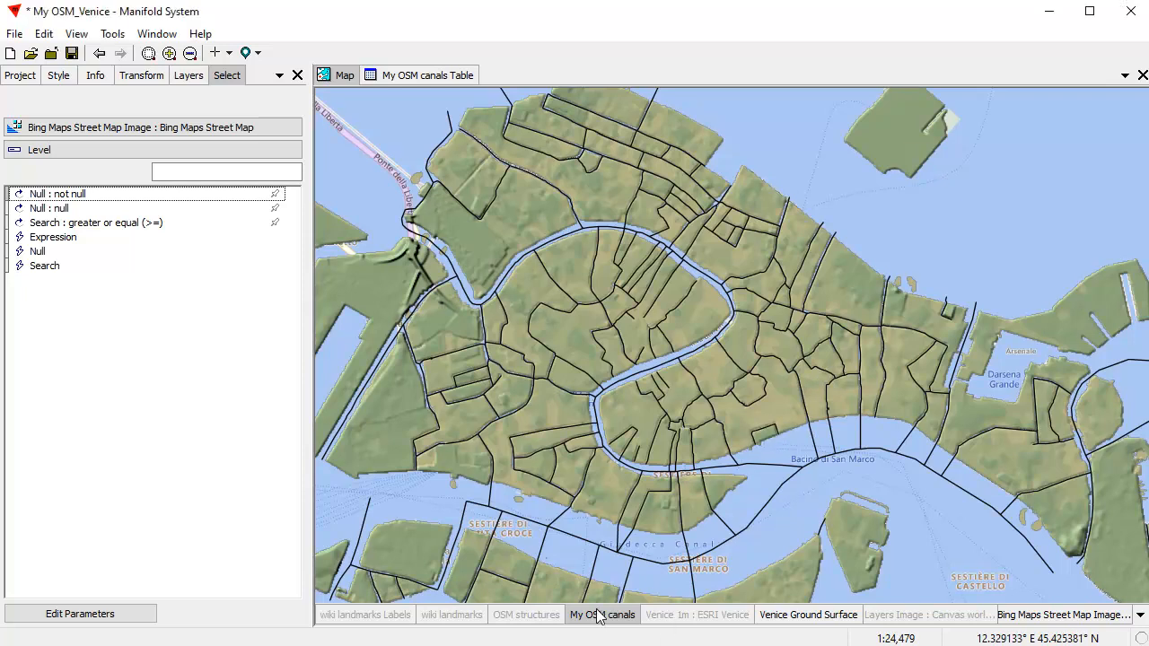
left_click(770, 425, "alt")
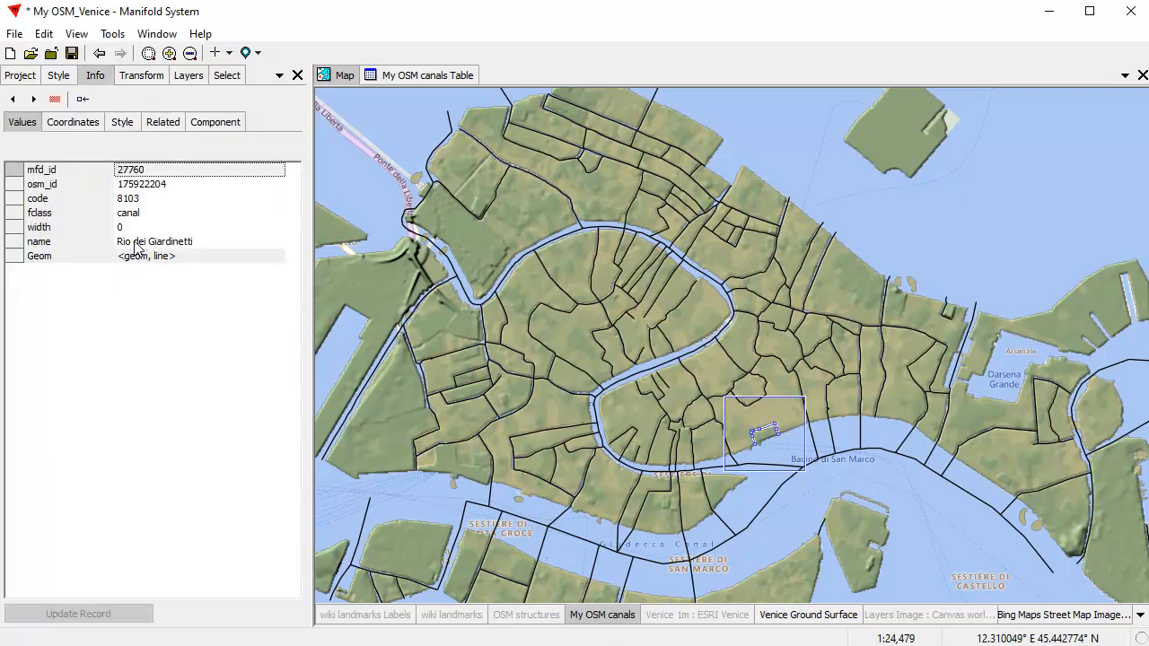
left_click(761, 380, "alt")
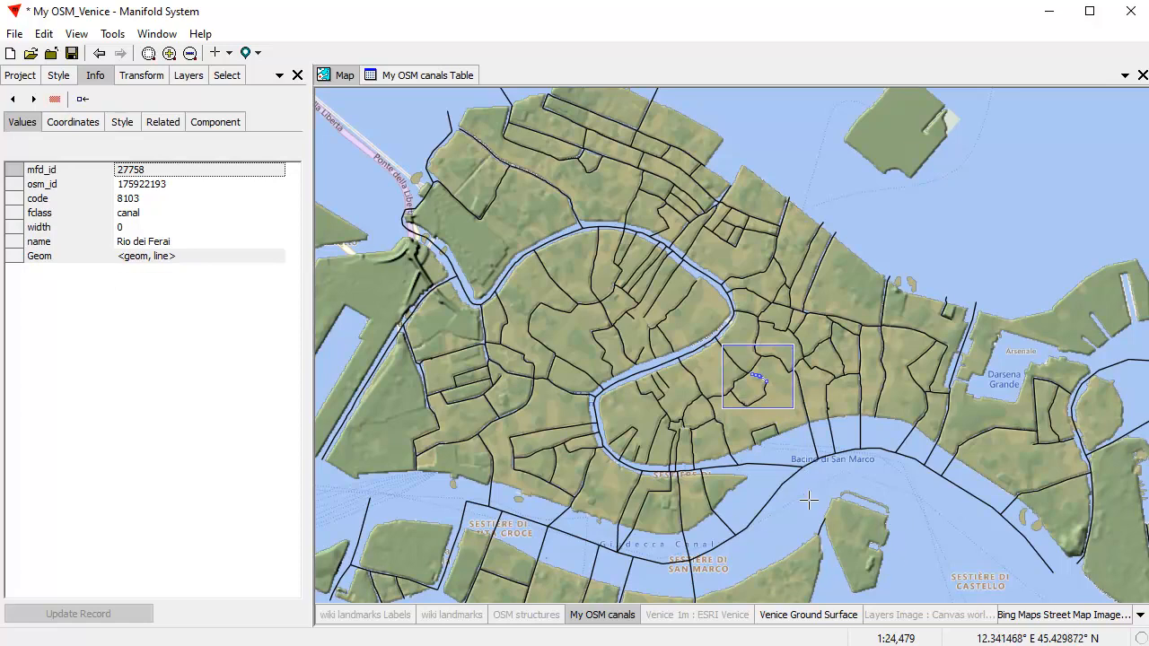
left_click(750, 466, "alt")
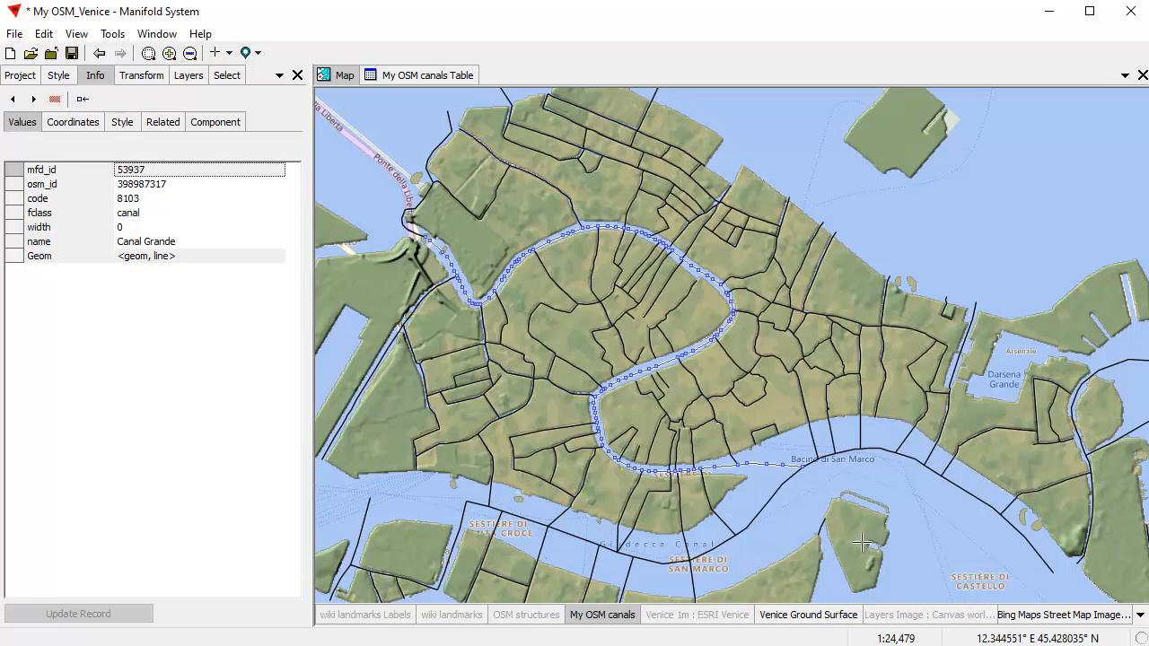
left_click(936, 530, "alt")
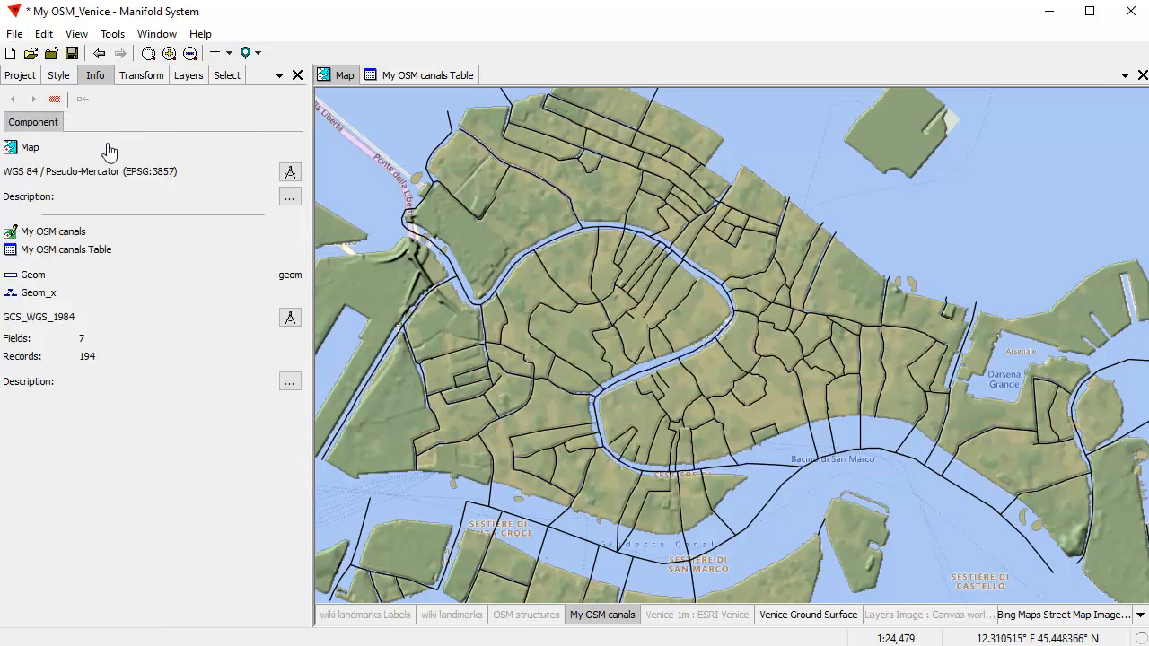
Style the My OSM canals lines in blue with a 1.5 pt width and turn on the OSM structures layer.
left_click(58, 79)
left_click(148, 193)
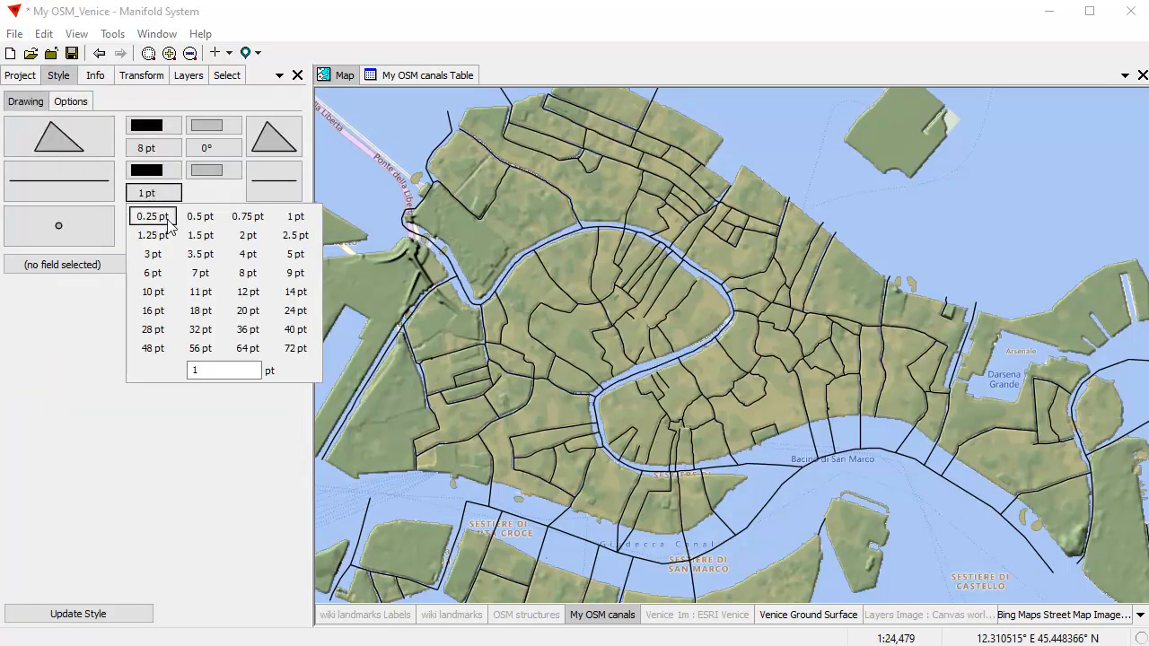
left_click(200, 236)
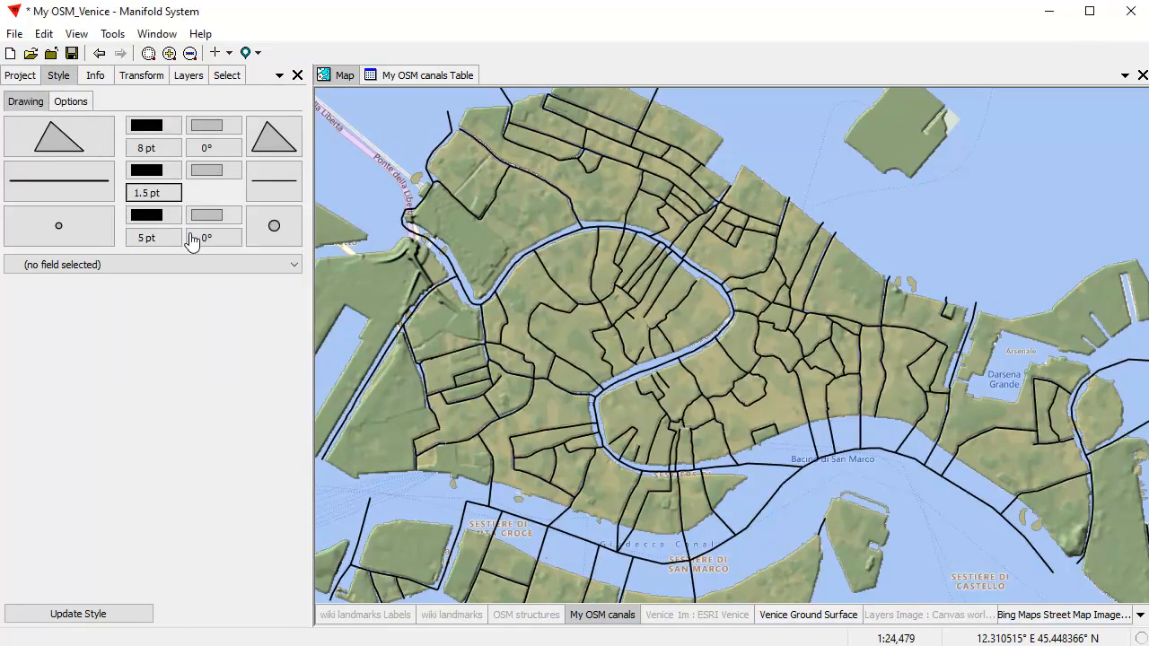
left_click(148, 172)
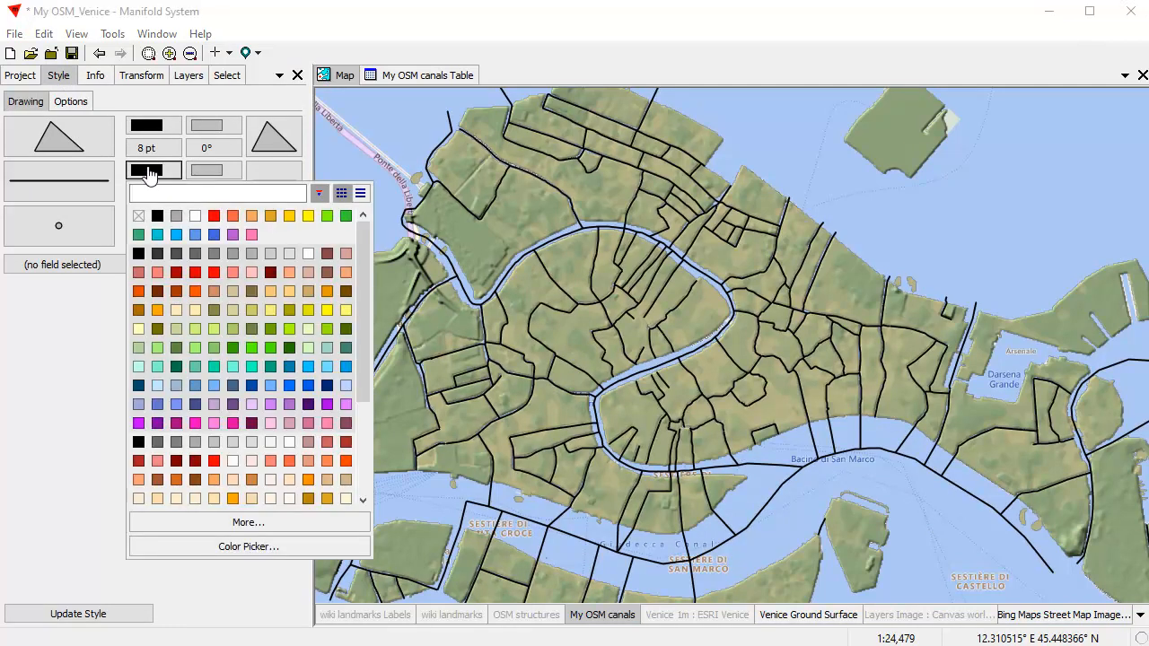
left_click(214, 234)
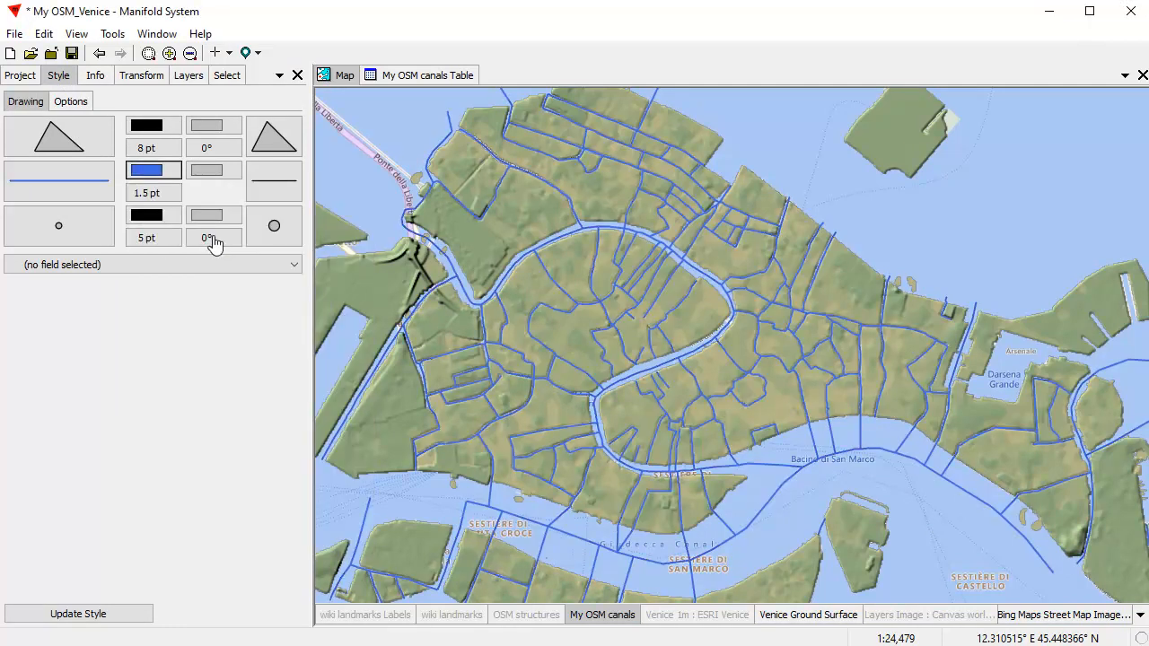
left_click(525, 615)
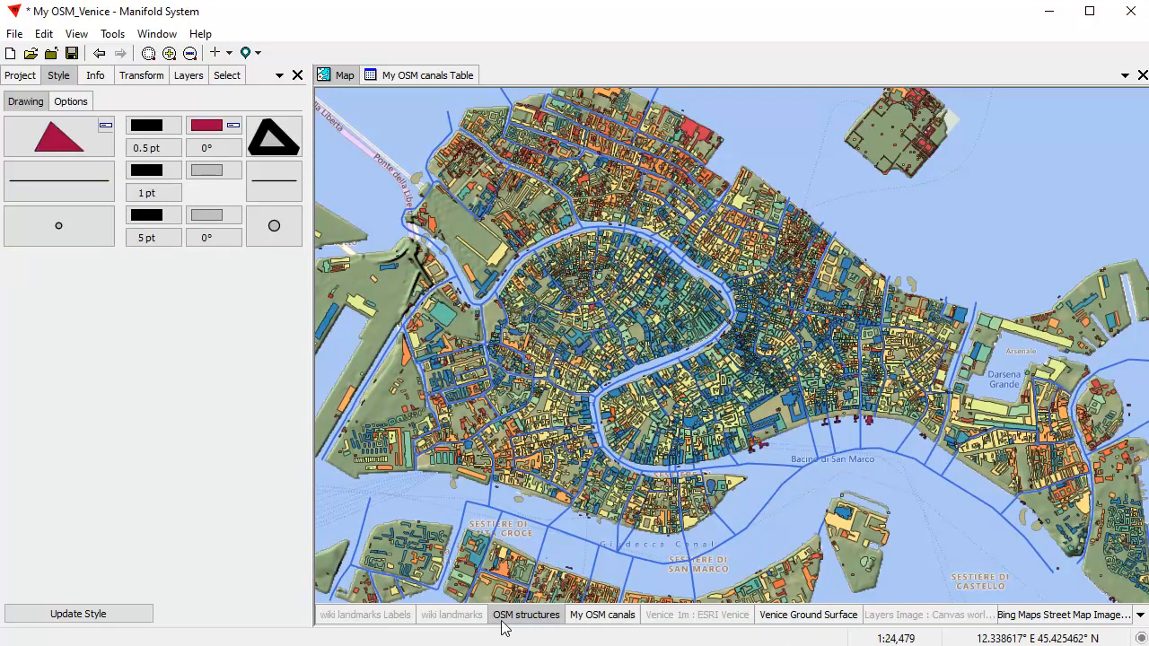
Turn on the wiki landmarks points and the wiki landmarks Labels layers in the map.
left_click(453, 617)
left_click(375, 617)
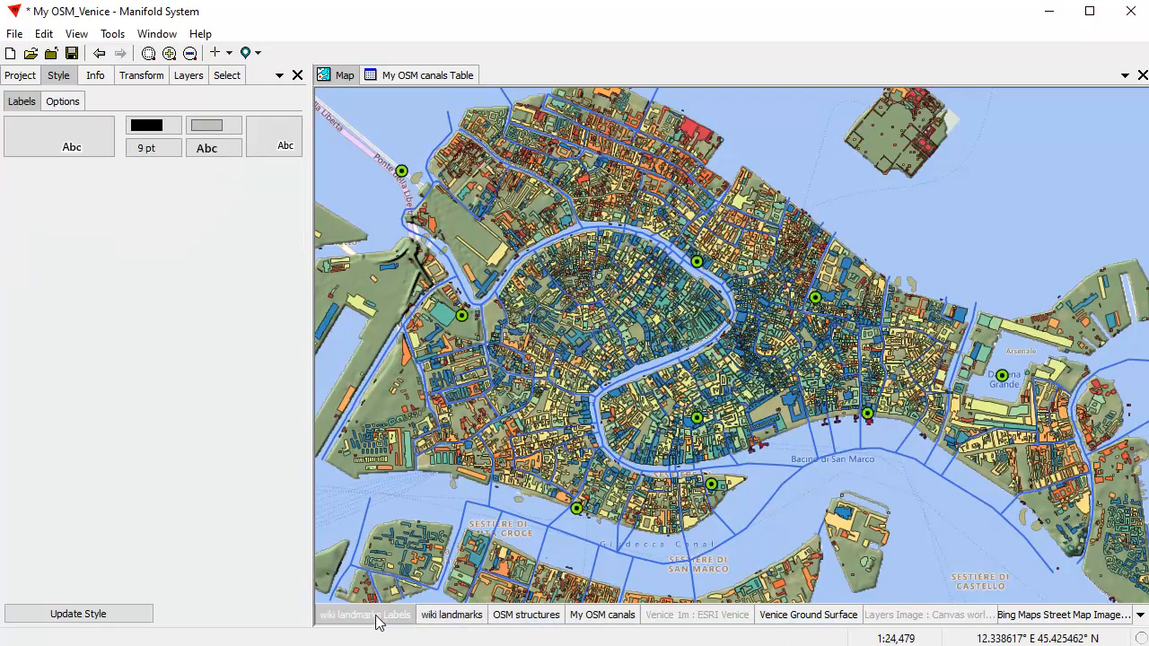
left_click(376, 618)
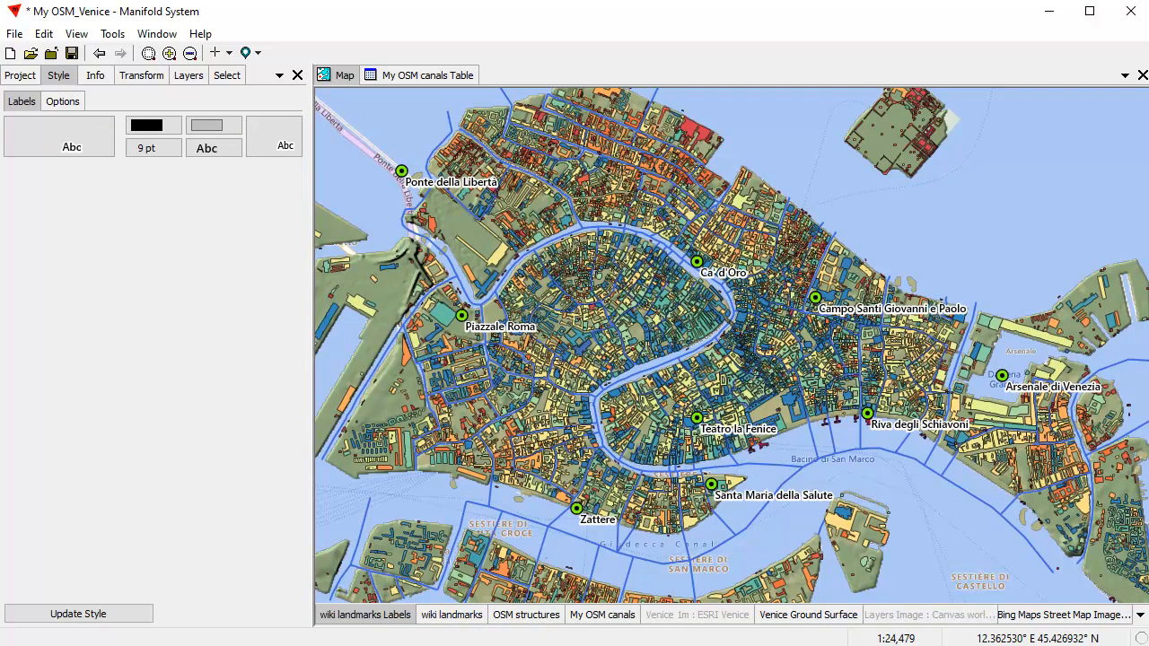
scroll(755, 400, "down", 1)
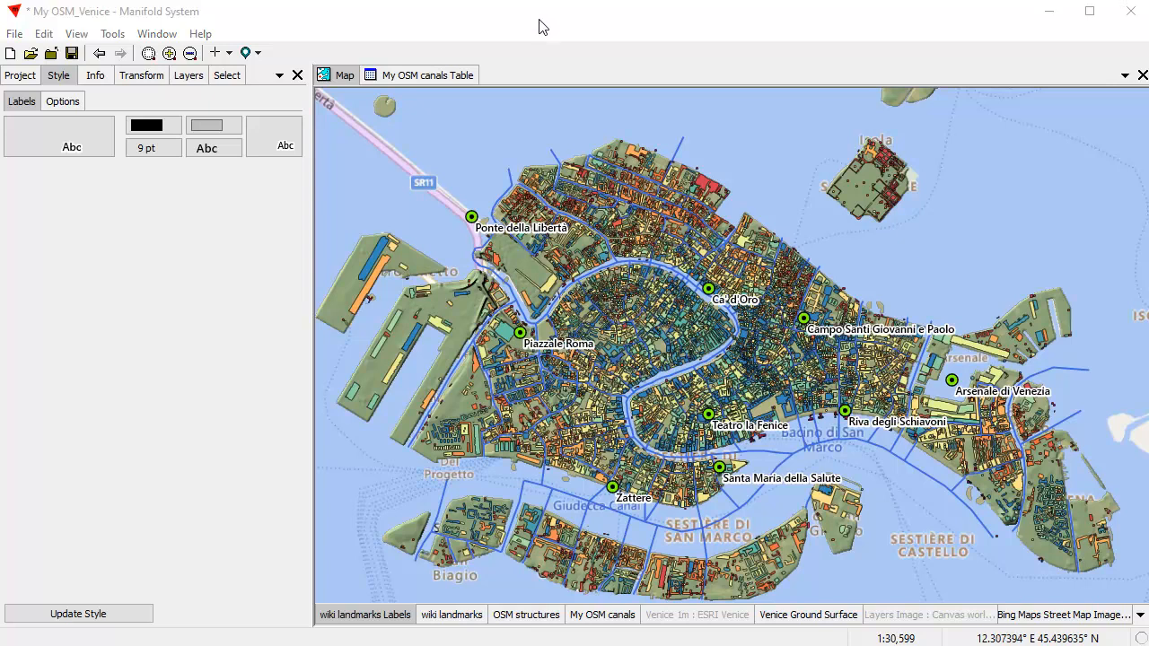
Start a new map named Map 2 in the project with Google Maps Satellite as its base layer.
left_click(18, 76)
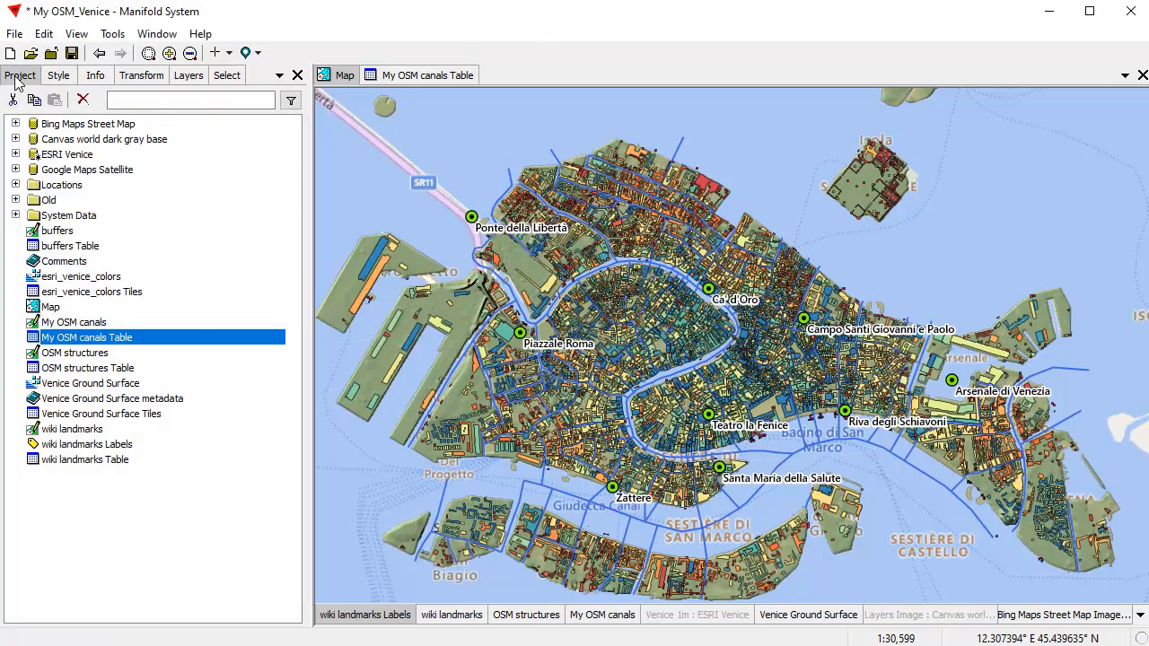
left_click(163, 543)
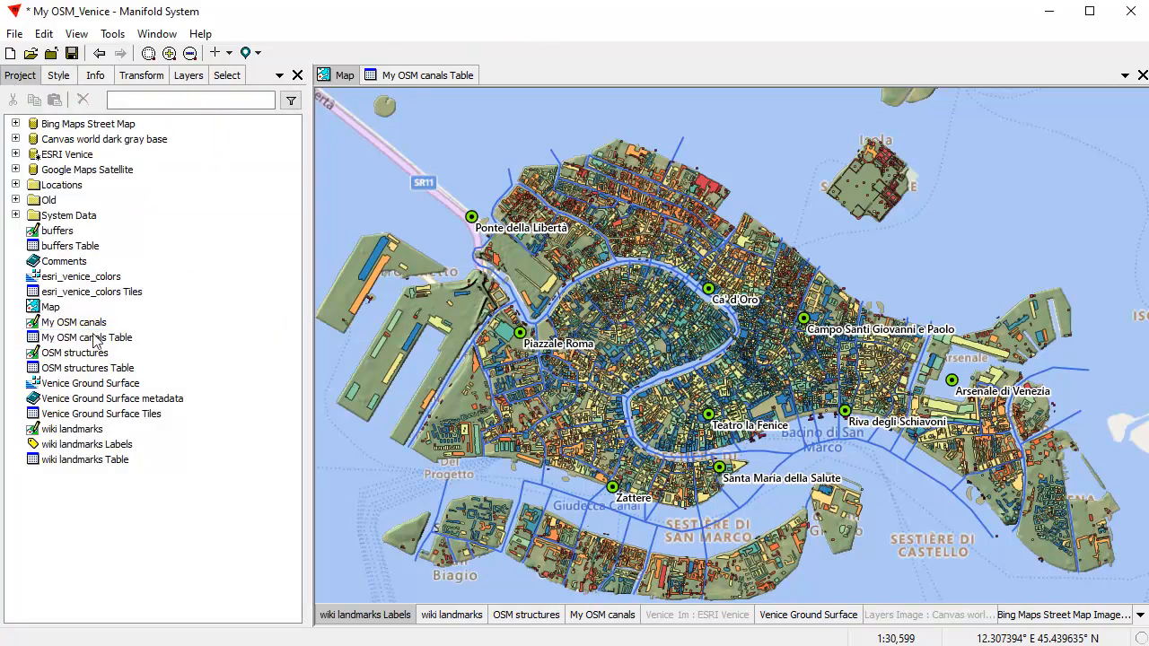
left_click(40, 312)
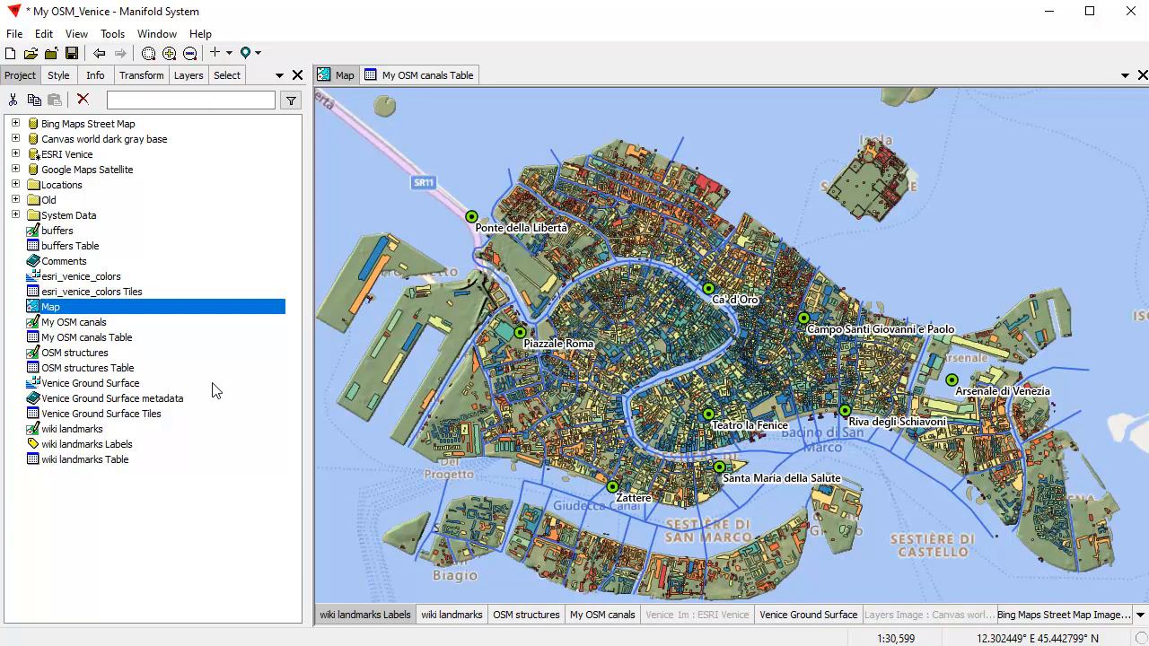
left_click(193, 525)
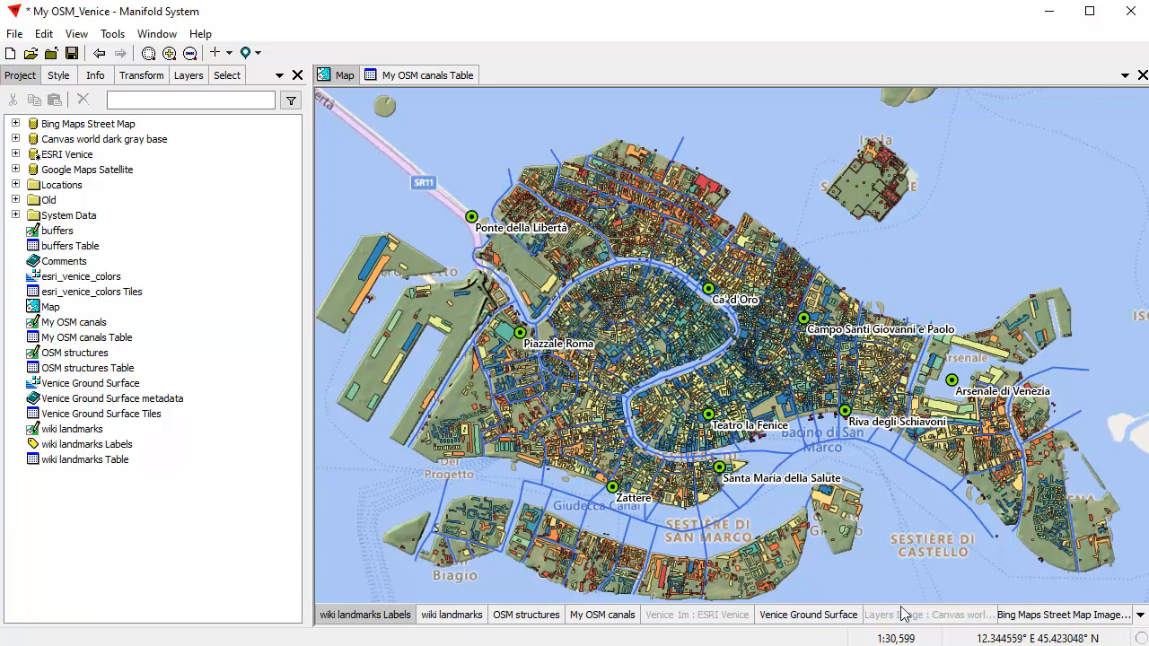
right_click(179, 231)
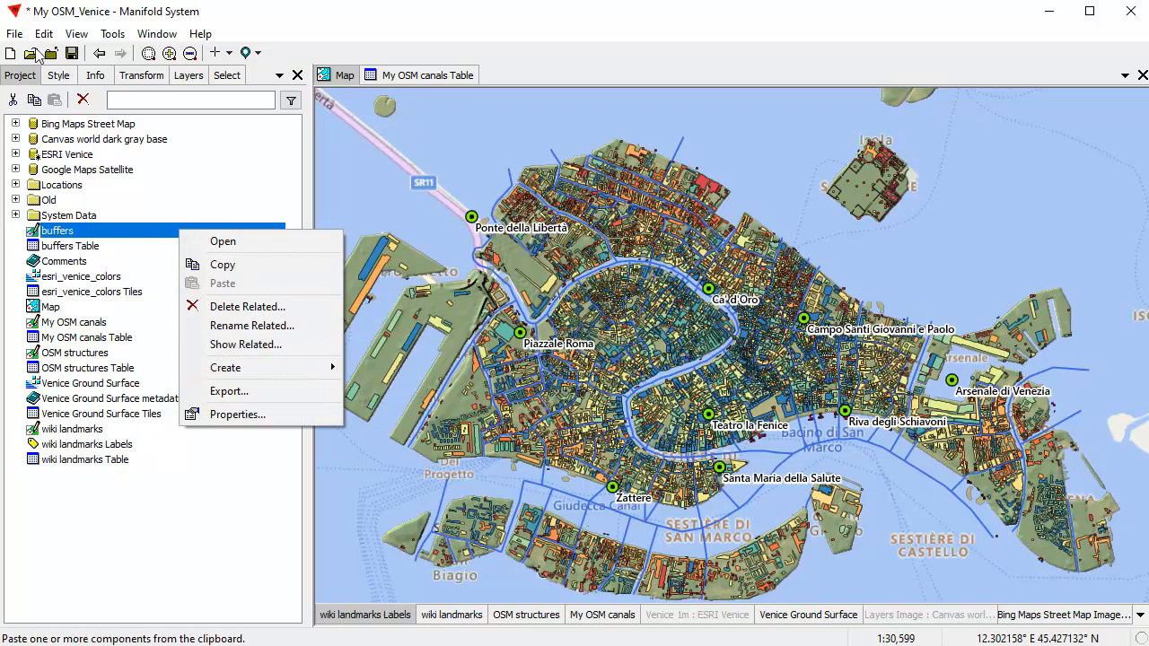
mouse_move(228, 368)
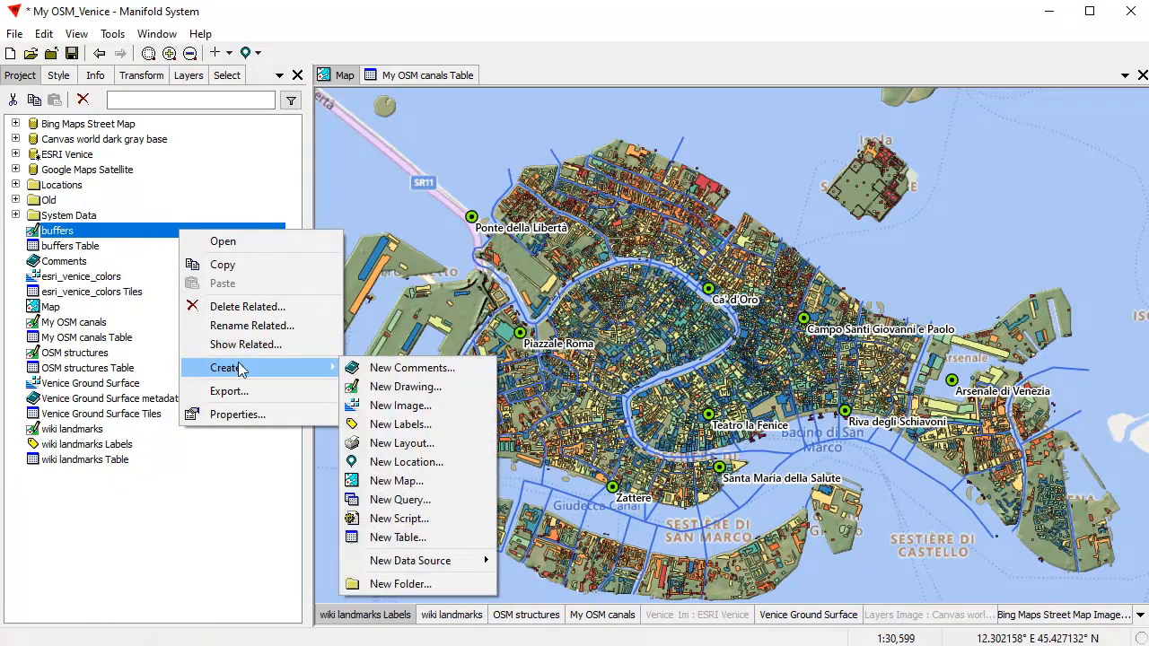
left_click(399, 480)
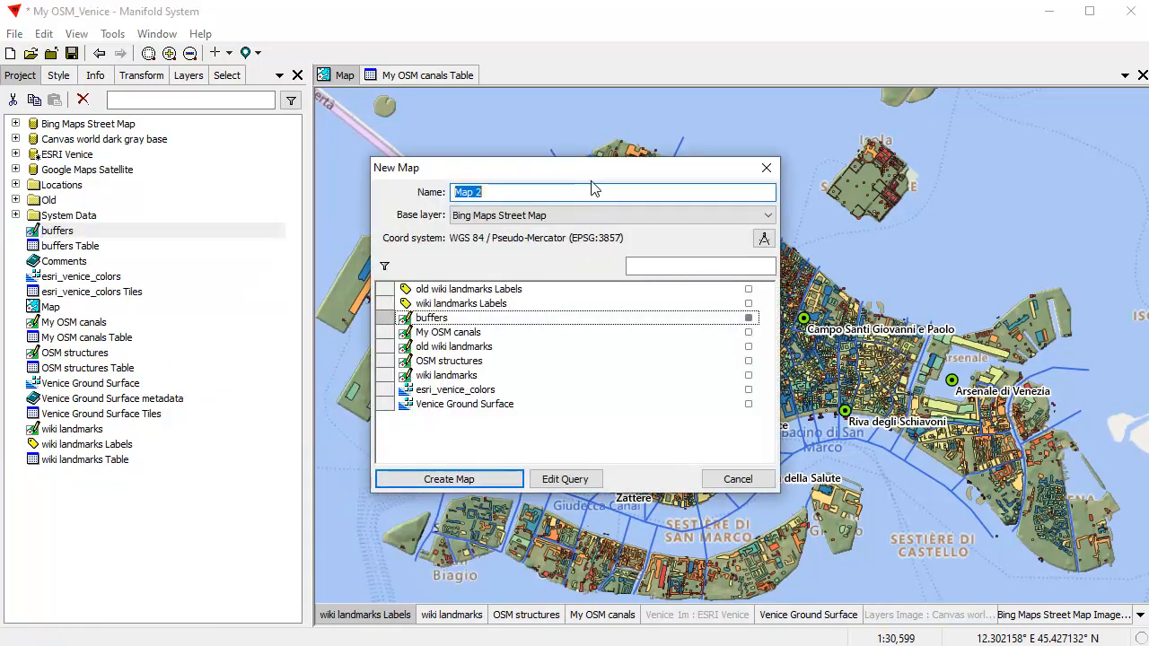
left_click_drag(566, 172, 609, 162)
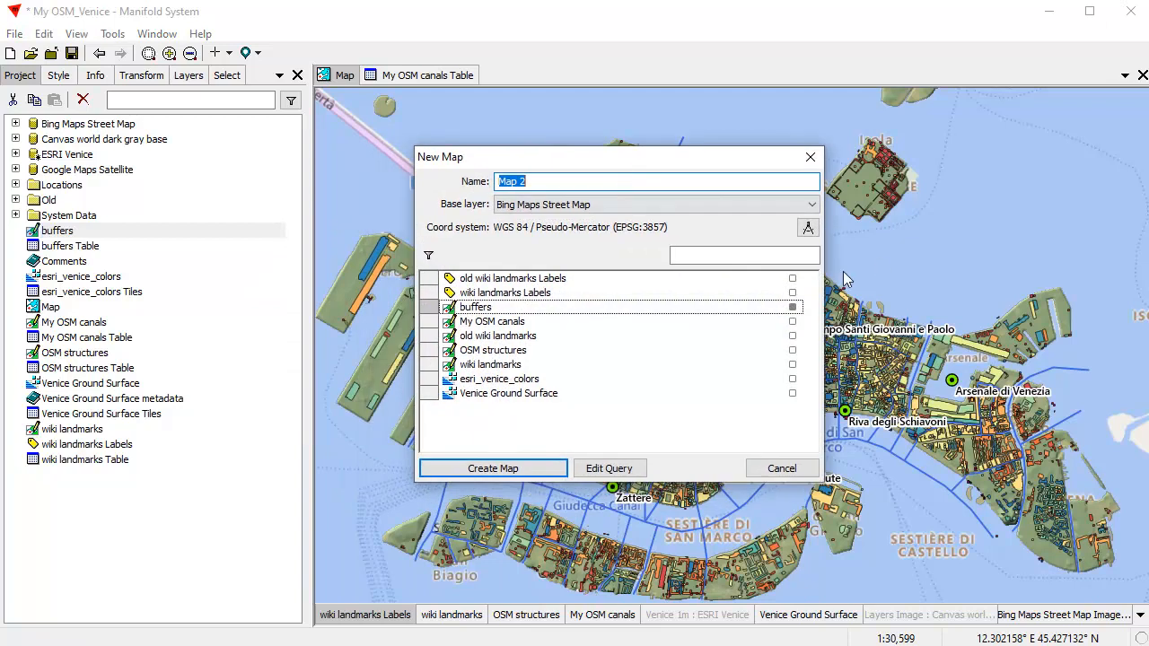
left_click(815, 206)
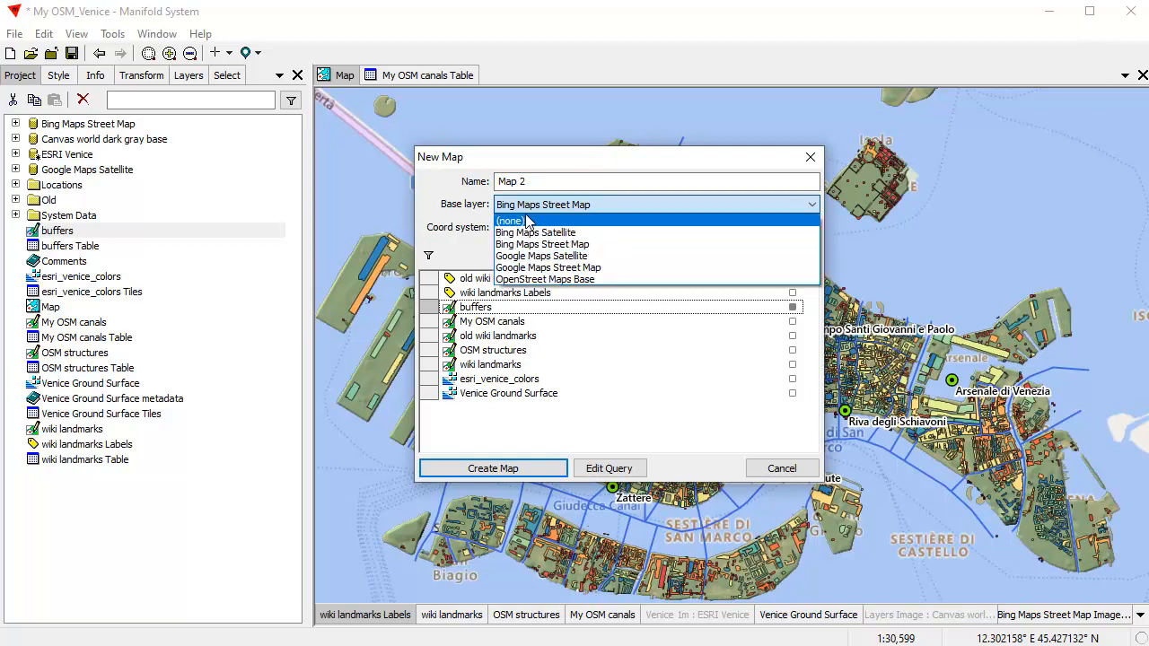
left_click(598, 256)
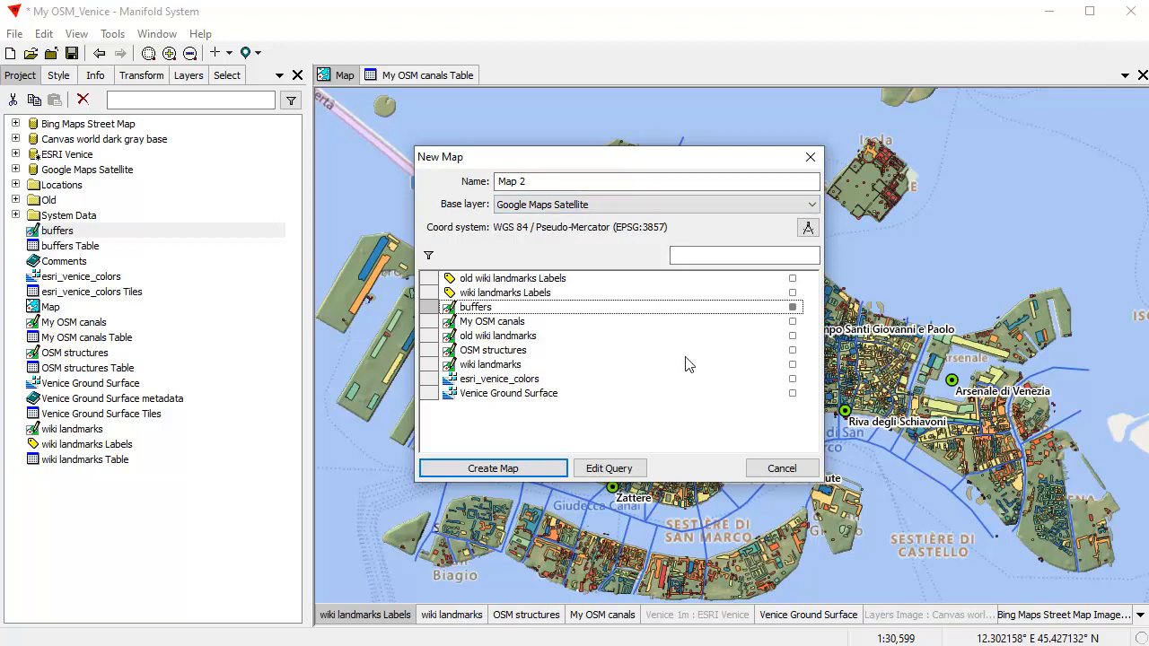
Include Venice Ground Surface, OSM structures and My OSM canals in the new map, leave out buffers, and create it.
left_click(792, 394)
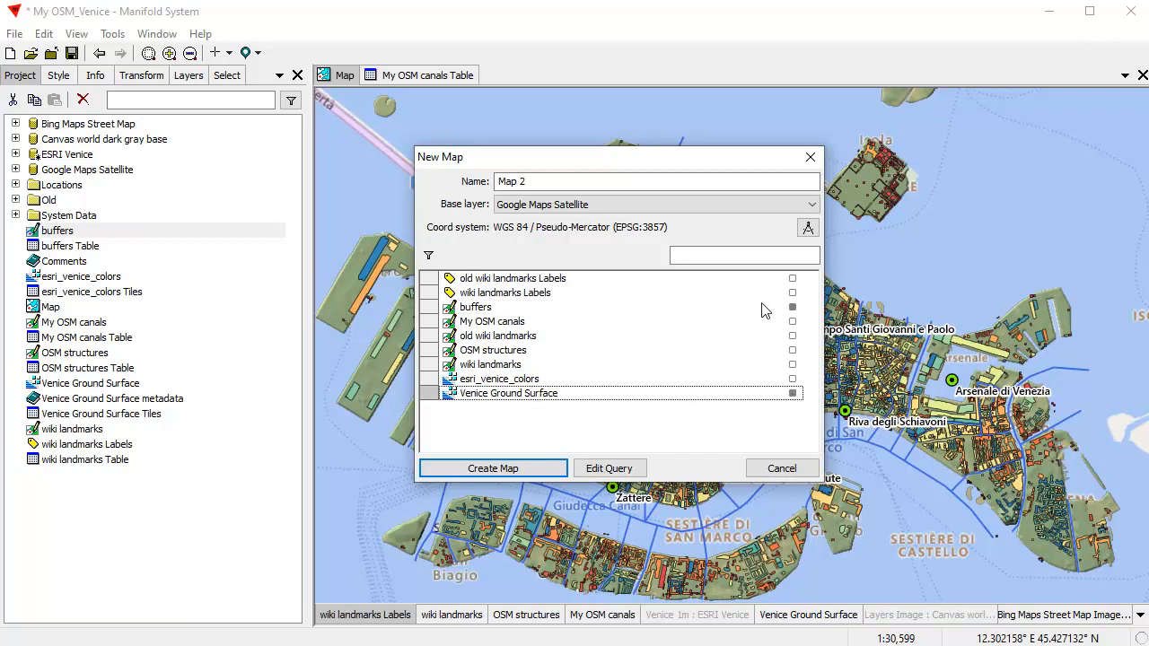
left_click(790, 308)
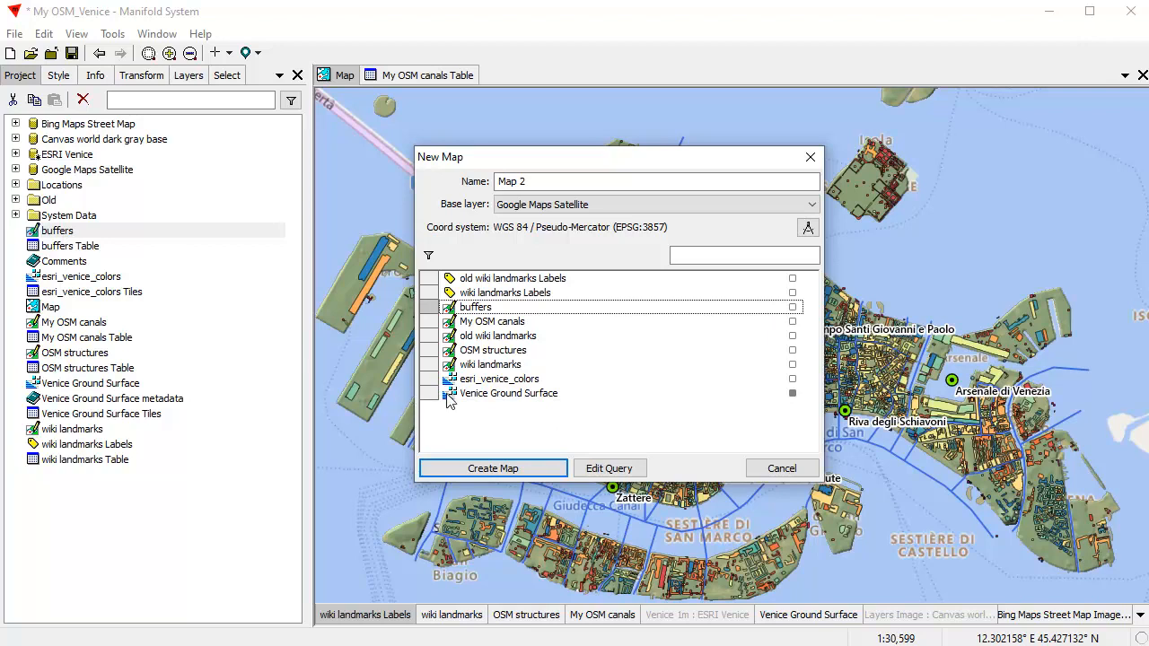
left_click(791, 351)
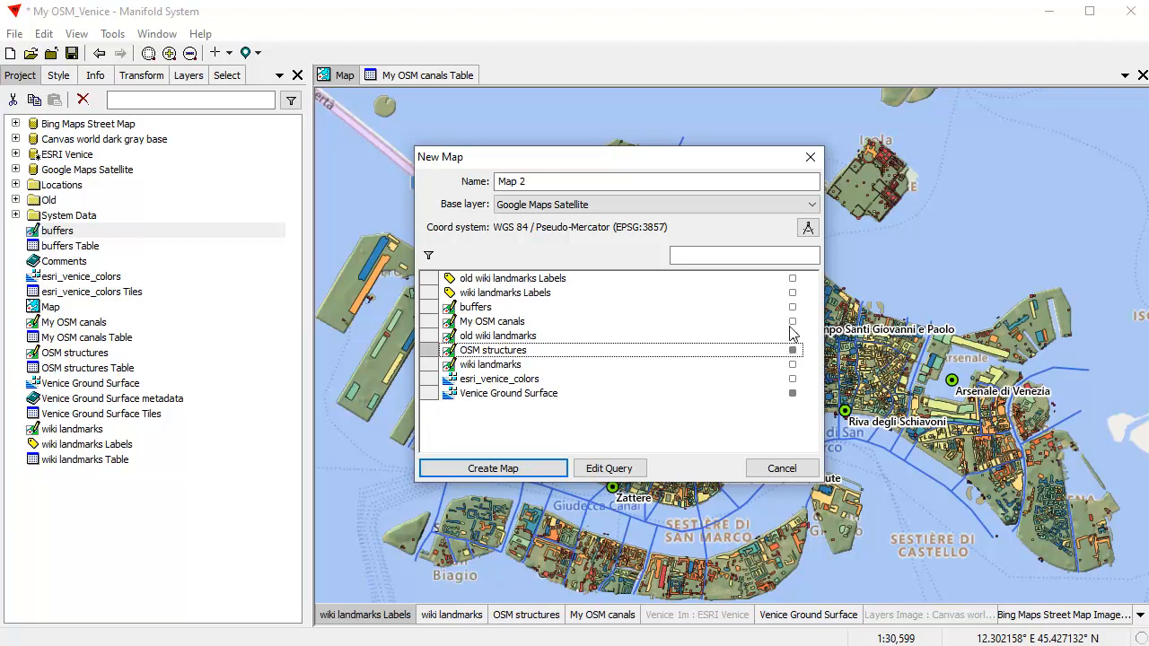
left_click(791, 322)
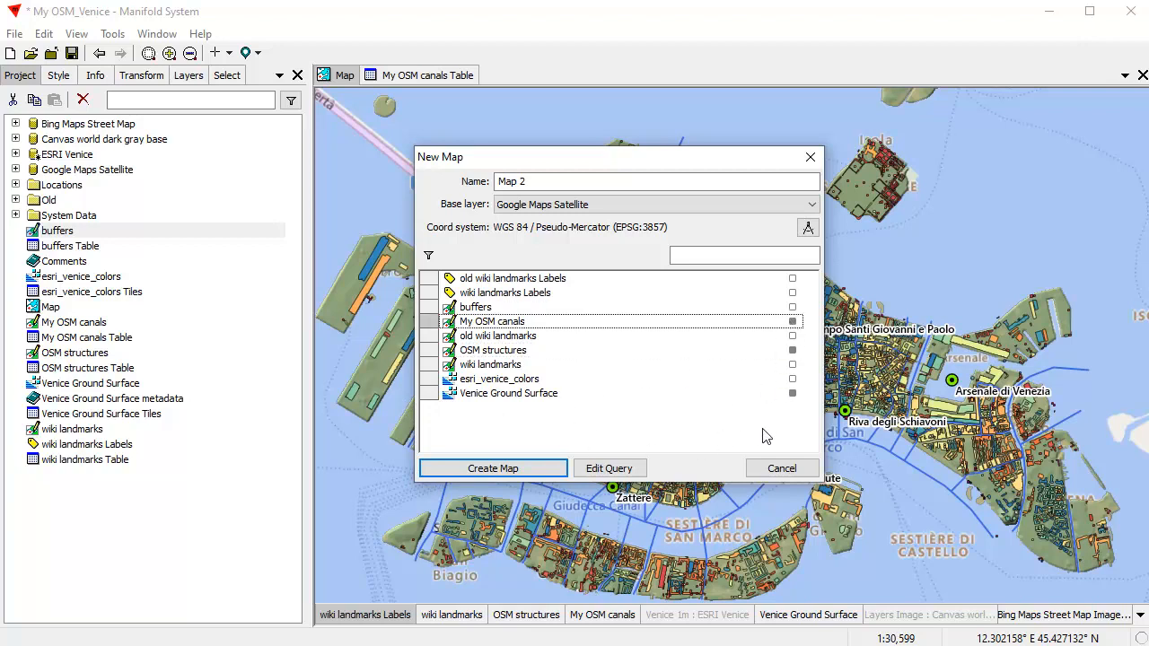
left_click(547, 467)
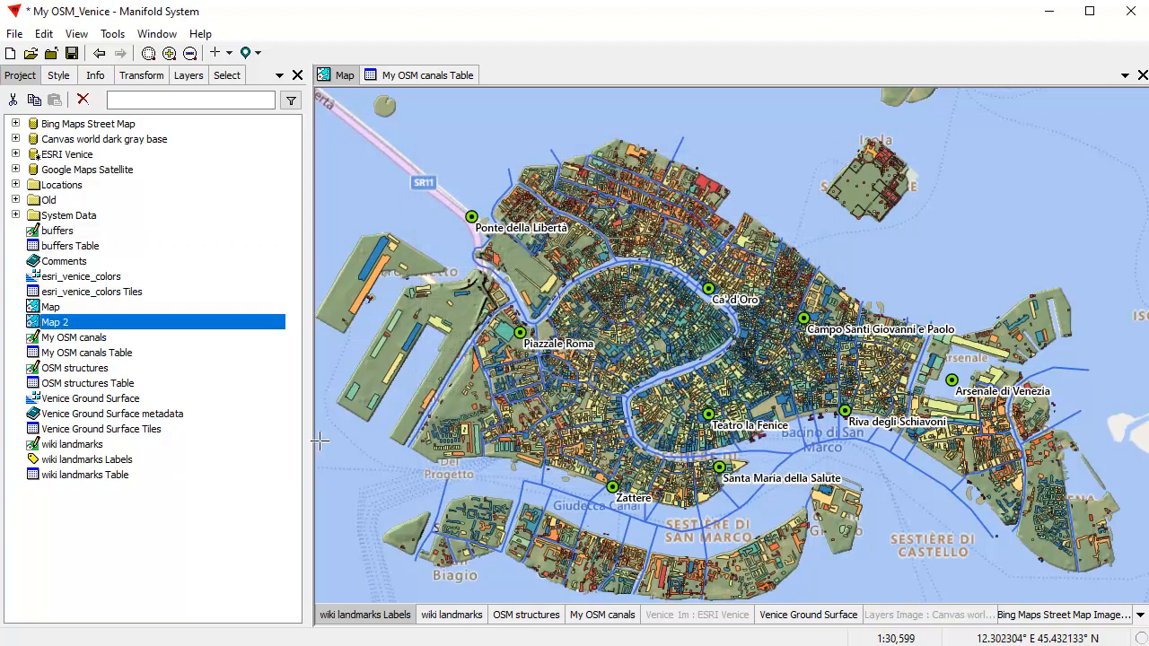
Open Map 2 and examine Venice's structures and canals over the satellite imagery, including close up around the Grand Canal.
double_click(125, 323)
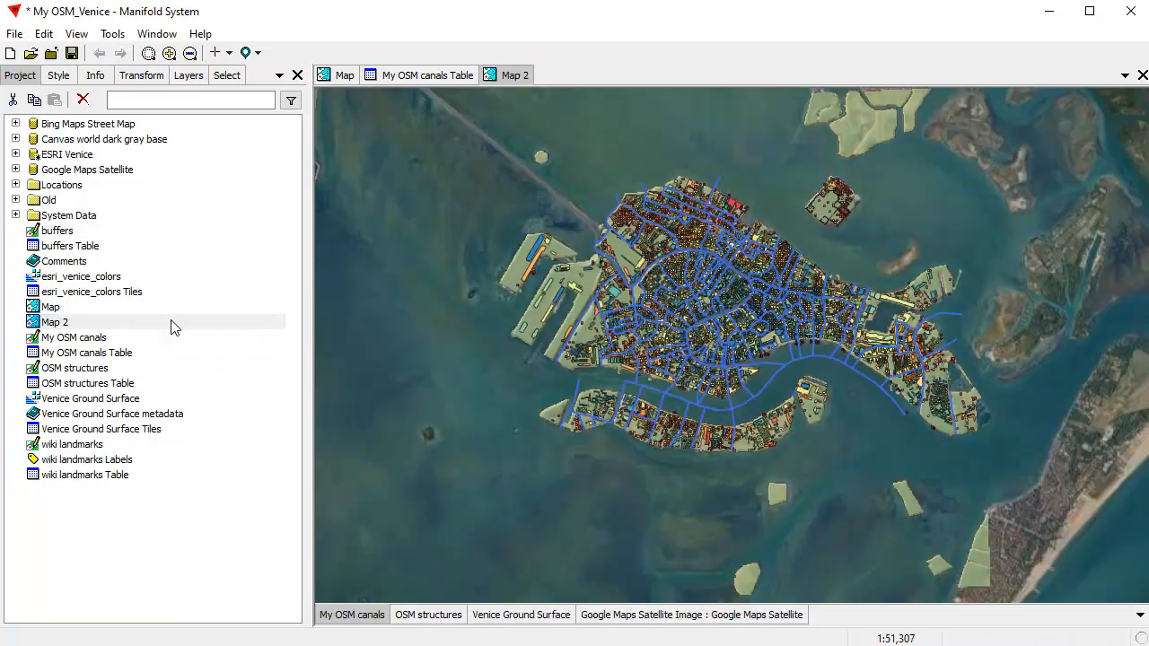
left_click_drag(920, 453, 882, 479)
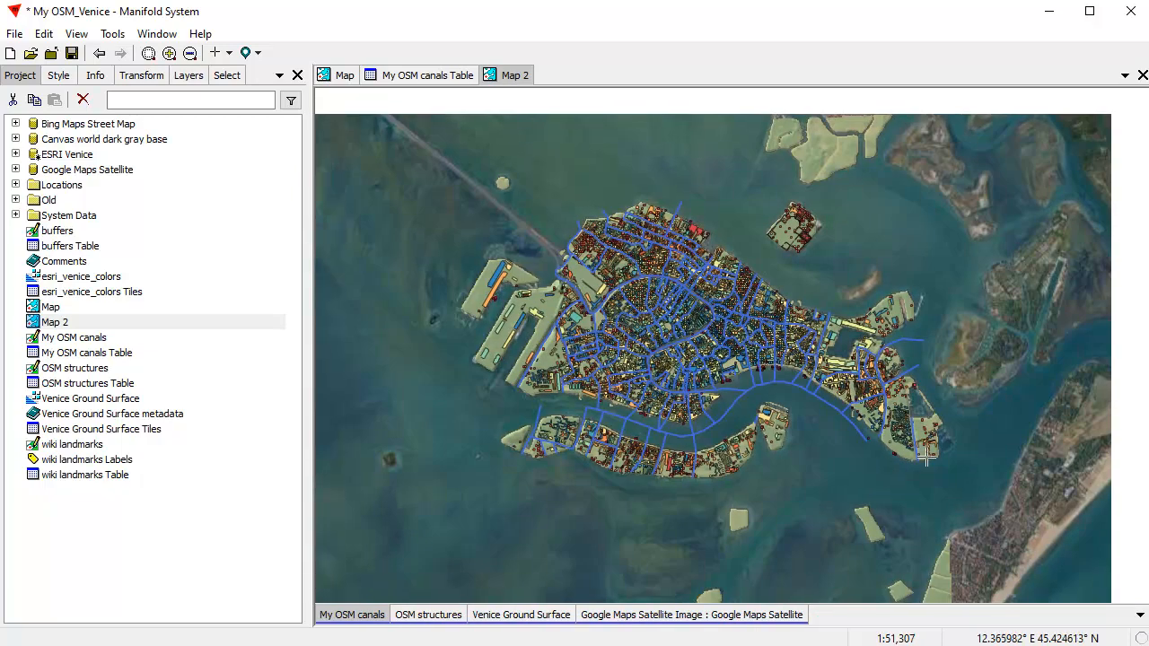
left_click_drag(465, 190, 1006, 494)
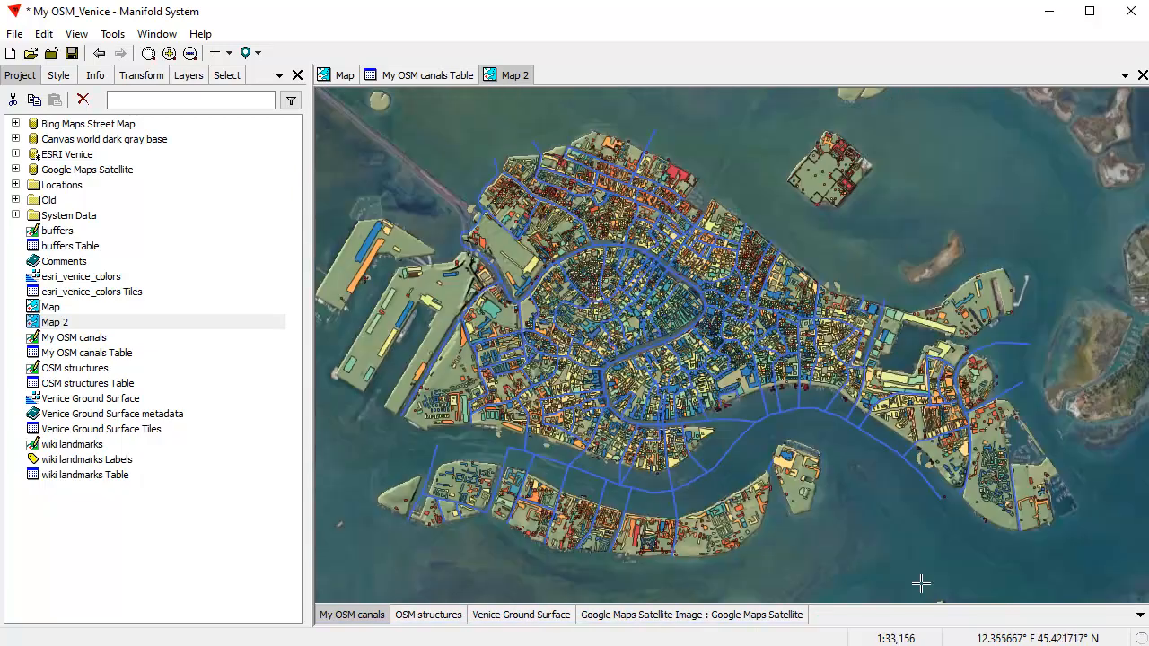
scroll(672, 402, "up", 2)
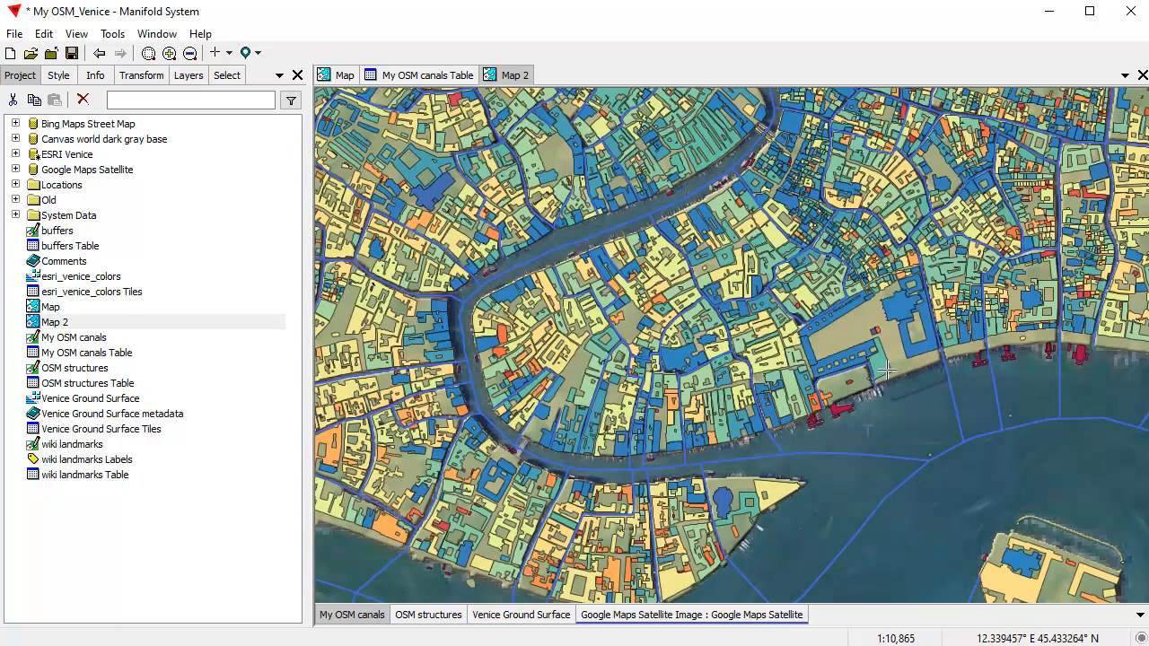
scroll(857, 381, "down", 2)
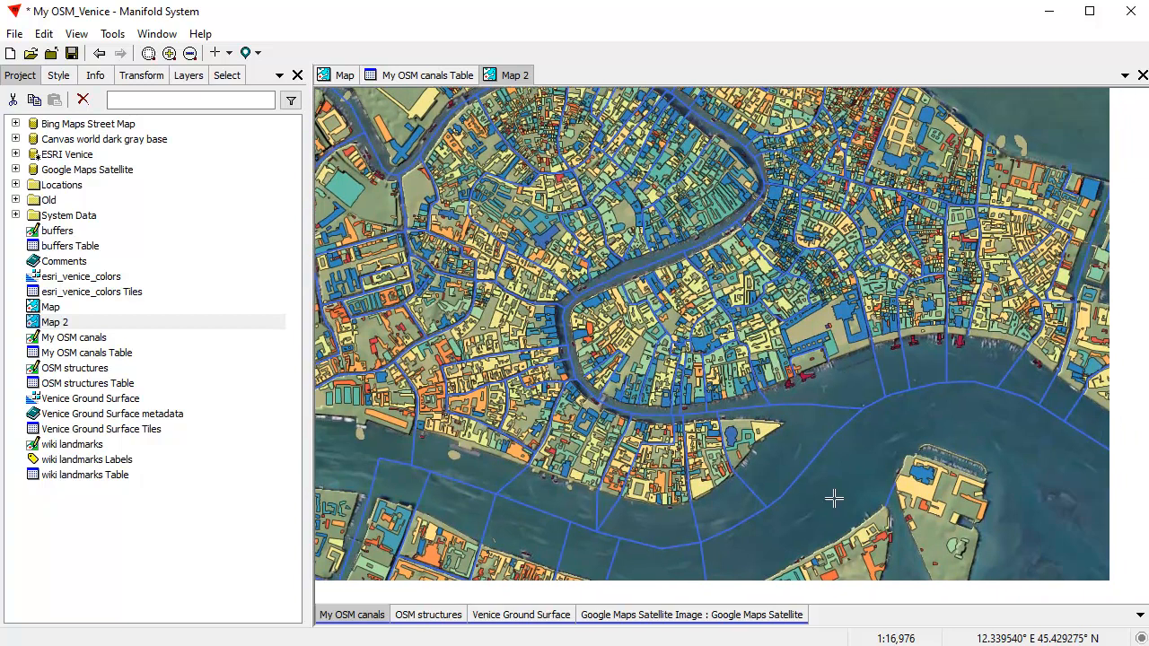
Add the Canvas world dark gray base's Layers Image to Map 2 directly above the Google Maps Satellite layer.
left_click(700, 616)
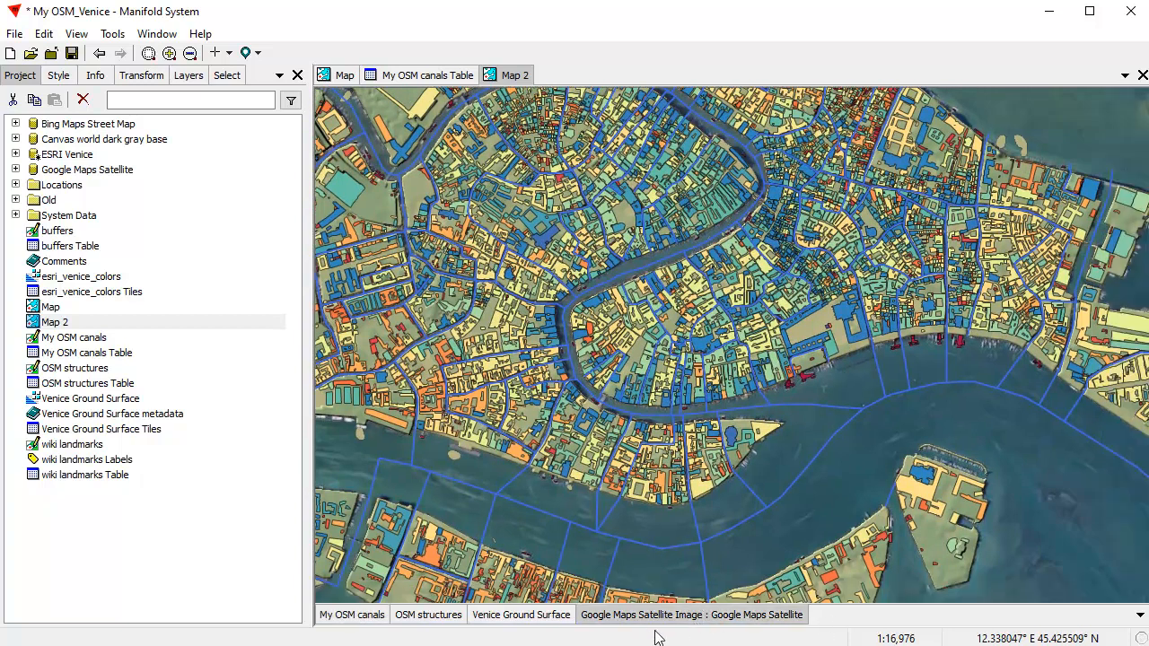
left_click(16, 139)
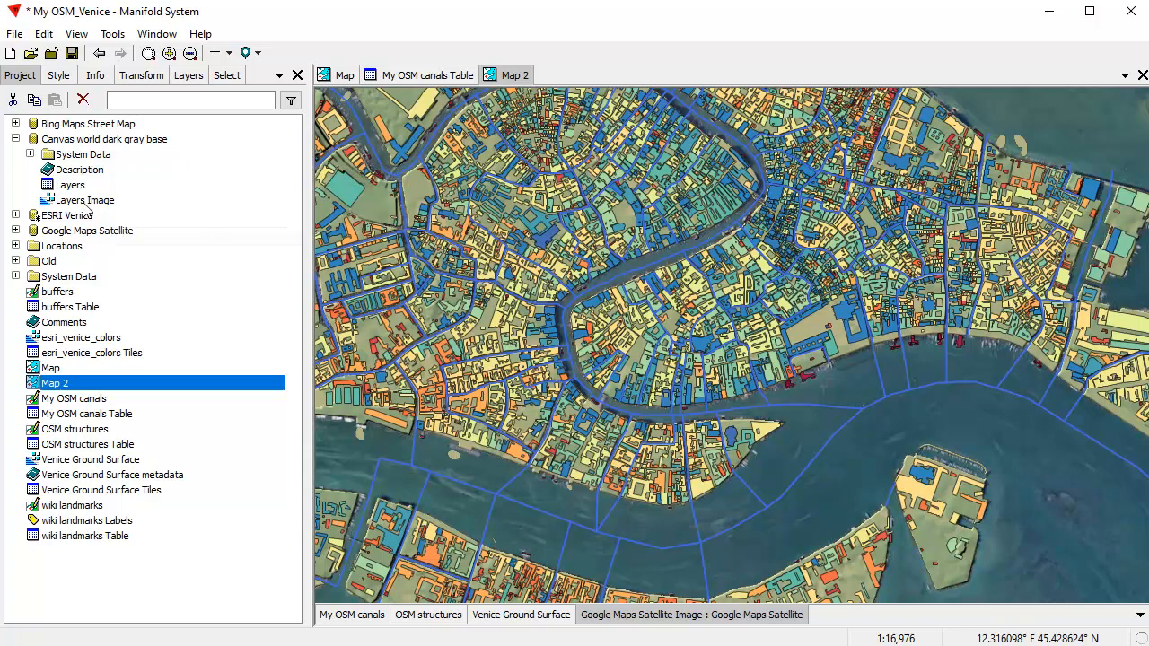
left_click_drag(98, 206, 737, 339)
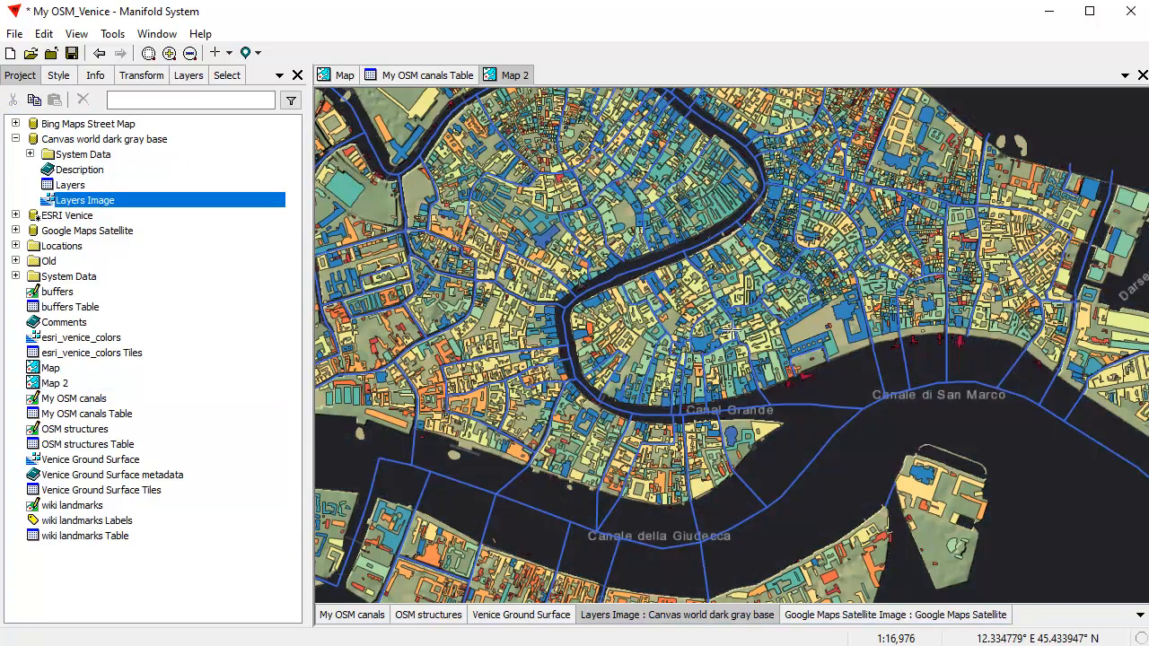
scroll(812, 363, "down", 2)
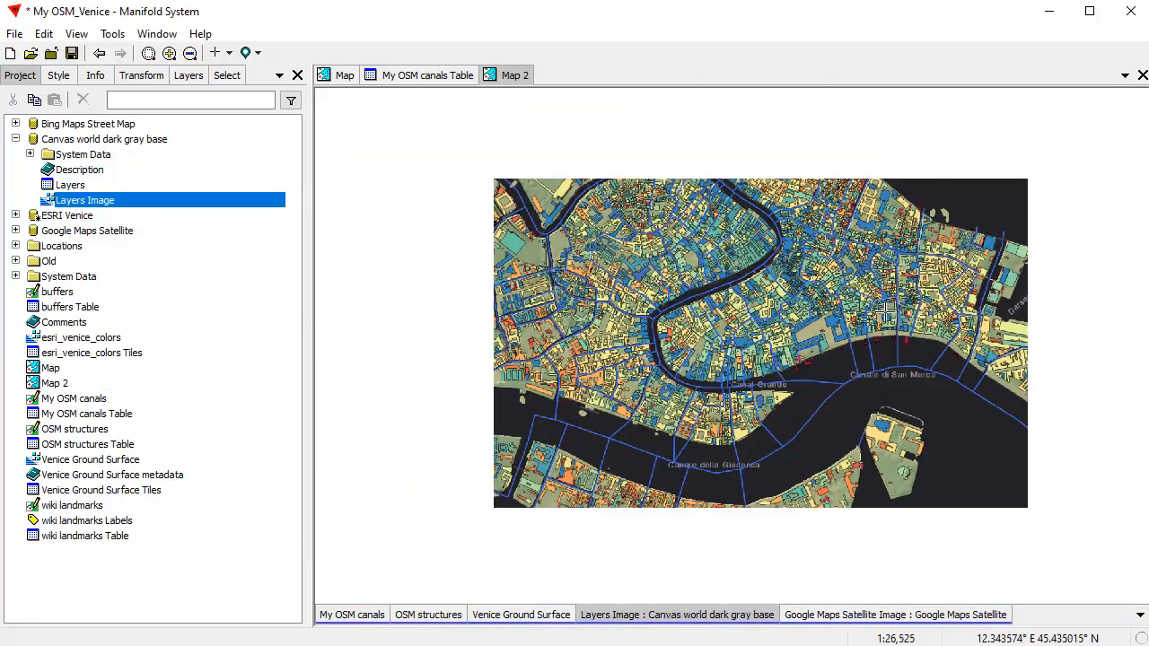
left_click_drag(824, 291, 795, 363)
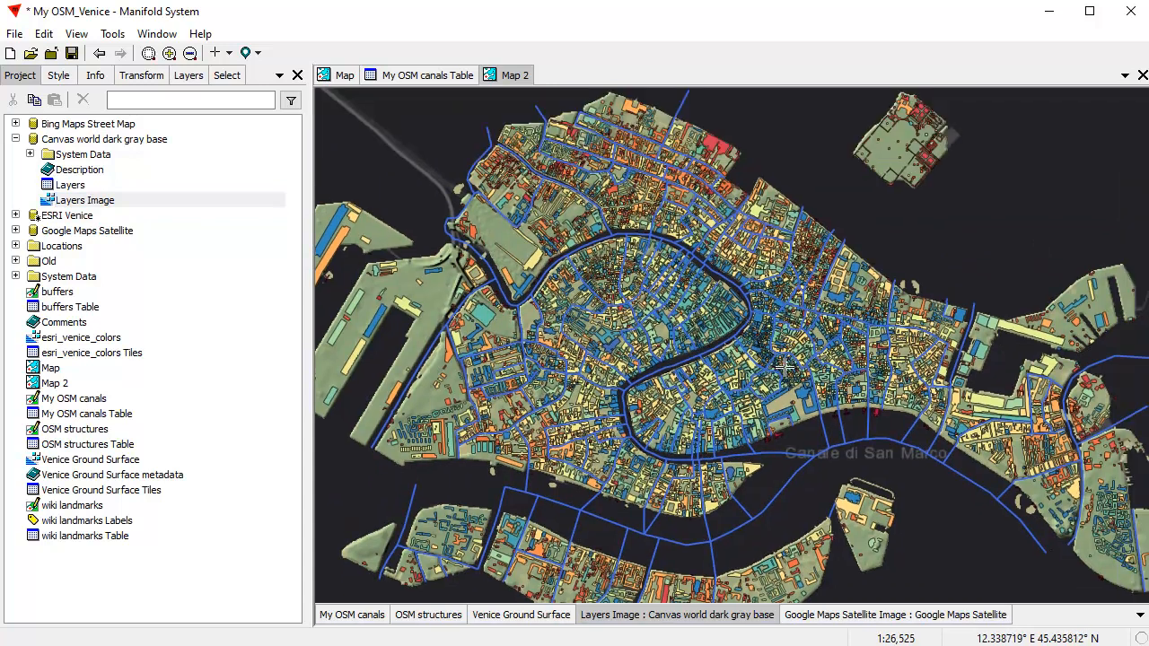
Hide the Venice Ground Surface layer in Map 2 and examine the structures against the dark gray base near the Grand Canal's mouth.
left_click(539, 615, "shift")
left_click_drag(620, 317, 842, 485)
left_click_drag(953, 476, 858, 333)
scroll(880, 368, "down", 2)
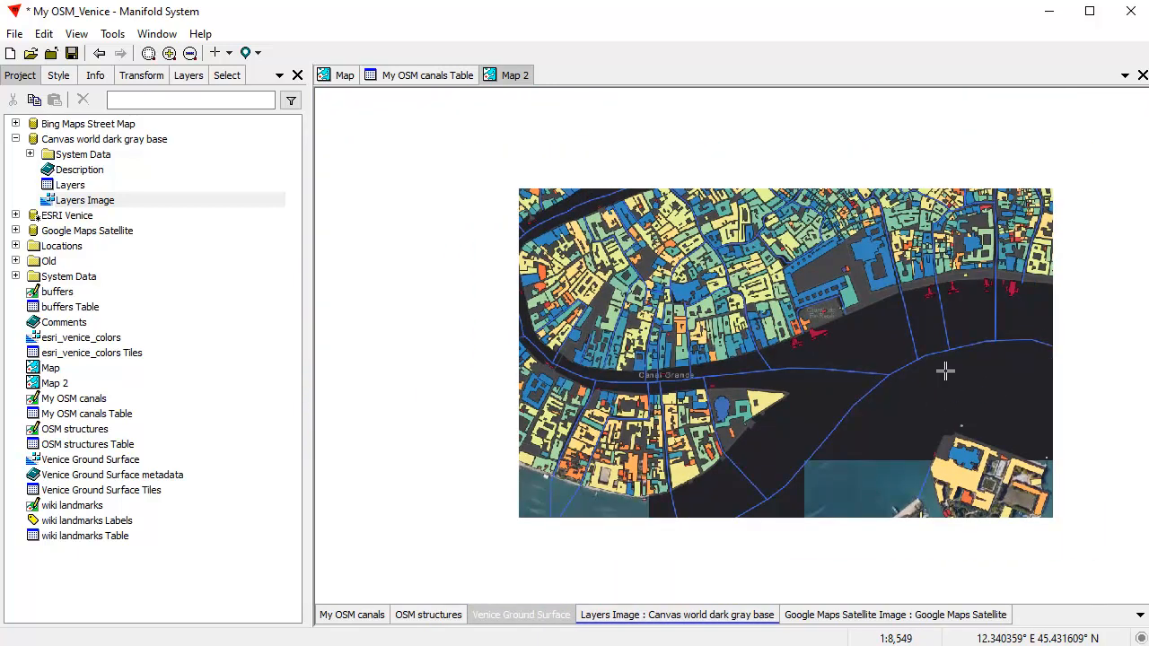
scroll(940, 354, "up", 2)
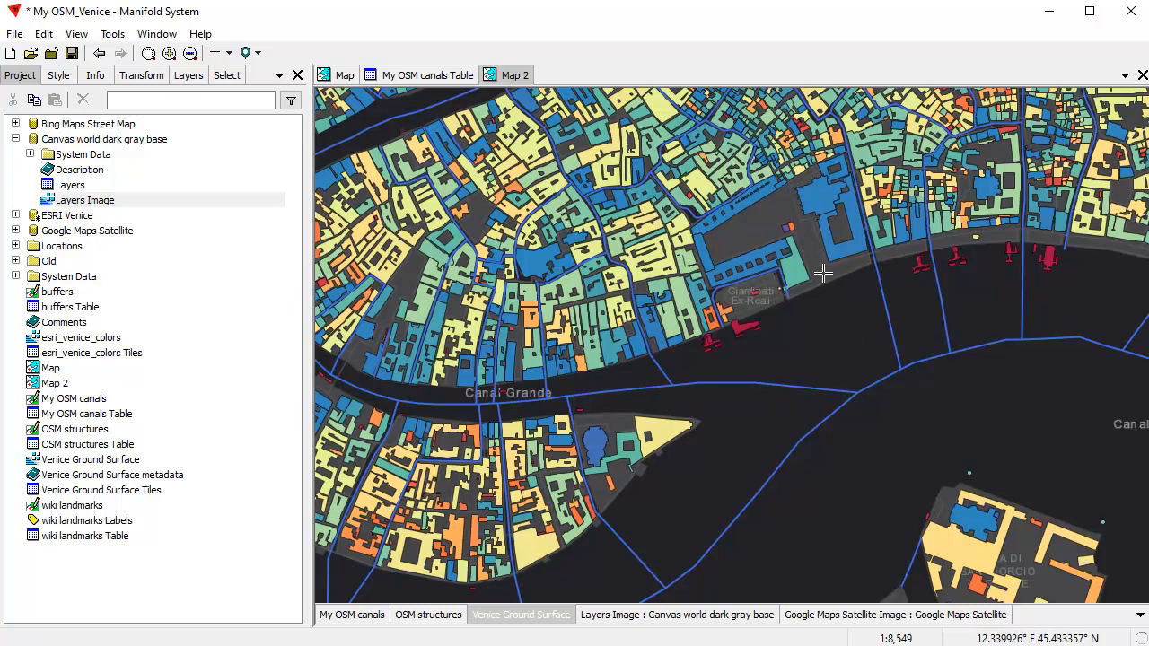
left_click_drag(872, 302, 855, 367)
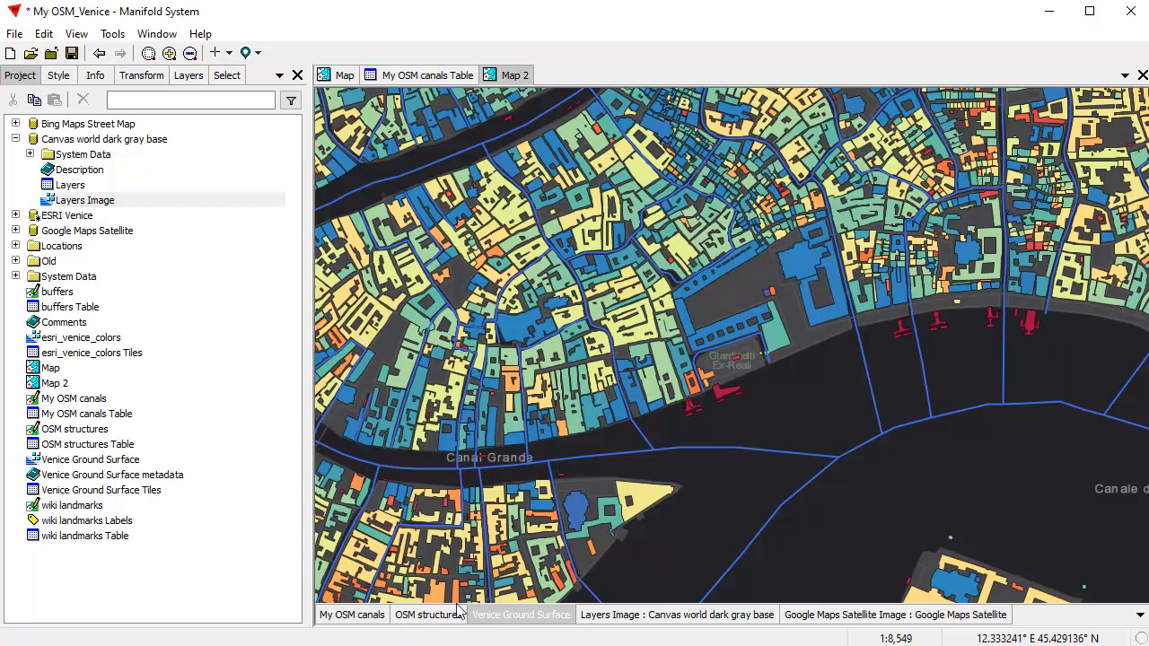
Compare the original Map with Map 2, and open Map 2's properties to examine its coordinate system and layer entries.
left_click(339, 79)
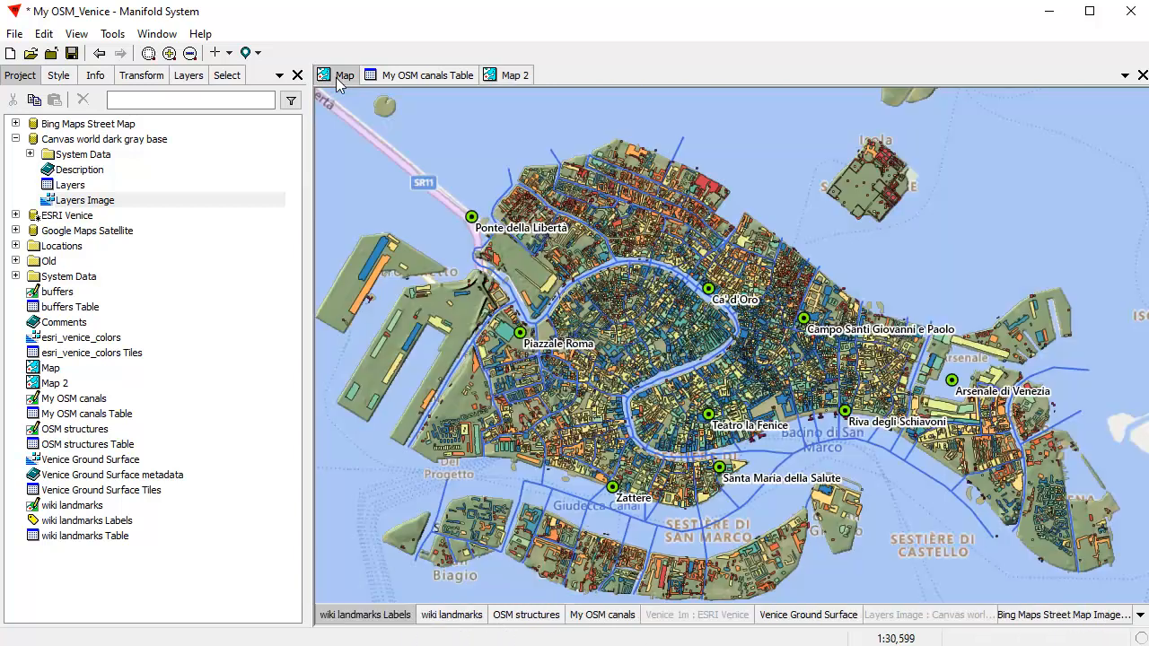
left_click(504, 77)
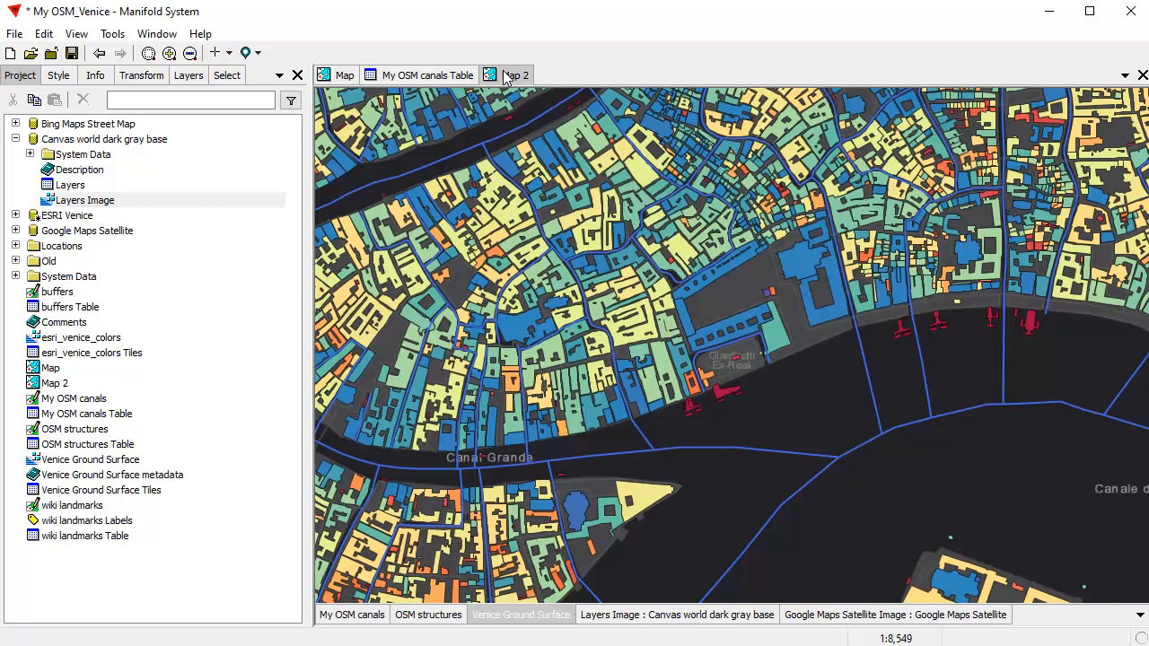
right_click(72, 382)
left_click(190, 569)
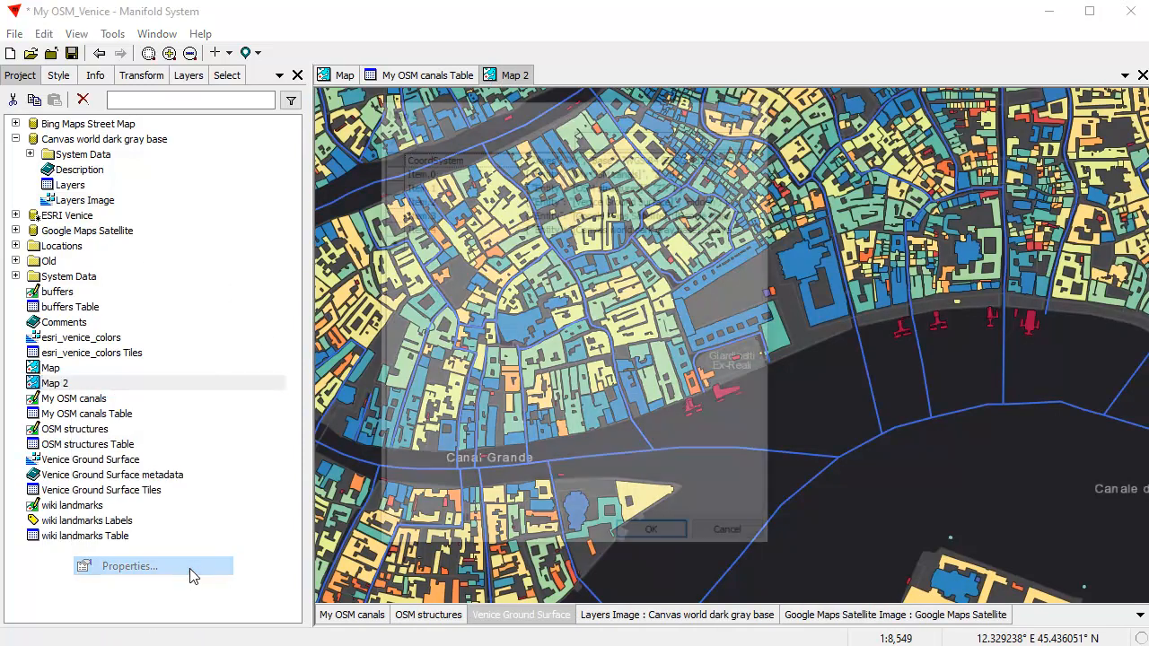
left_click_drag(590, 112, 751, 102)
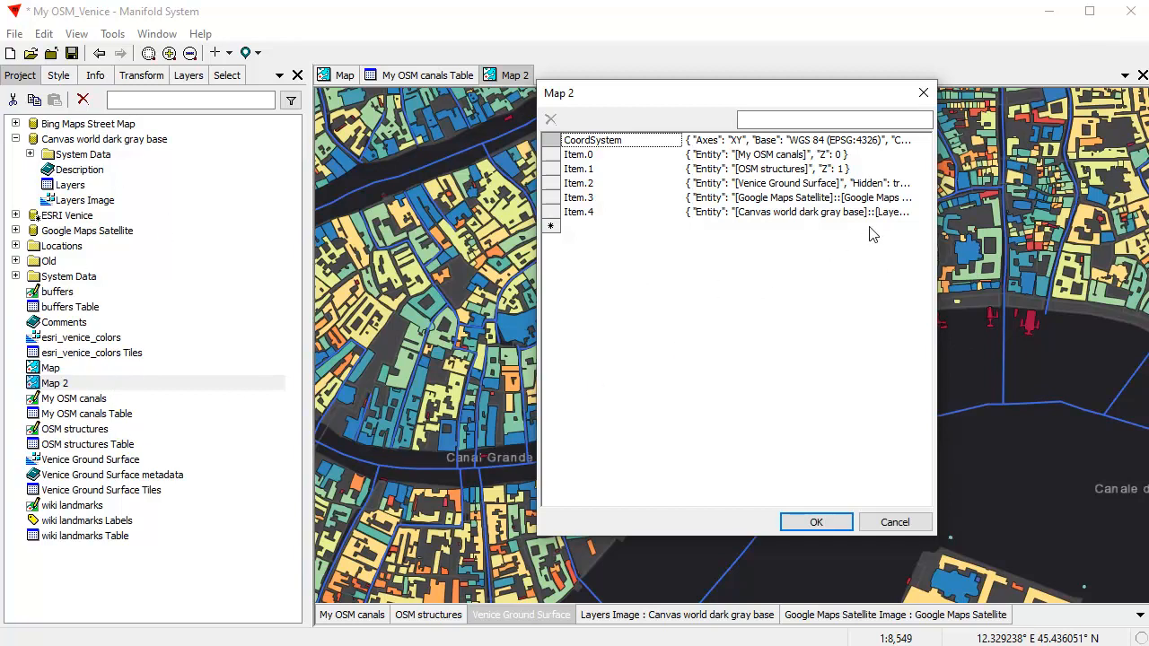
Close Map 2's properties without changes and hide the dark gray base's Layers Image layer to view the satellite imagery.
left_click(899, 524)
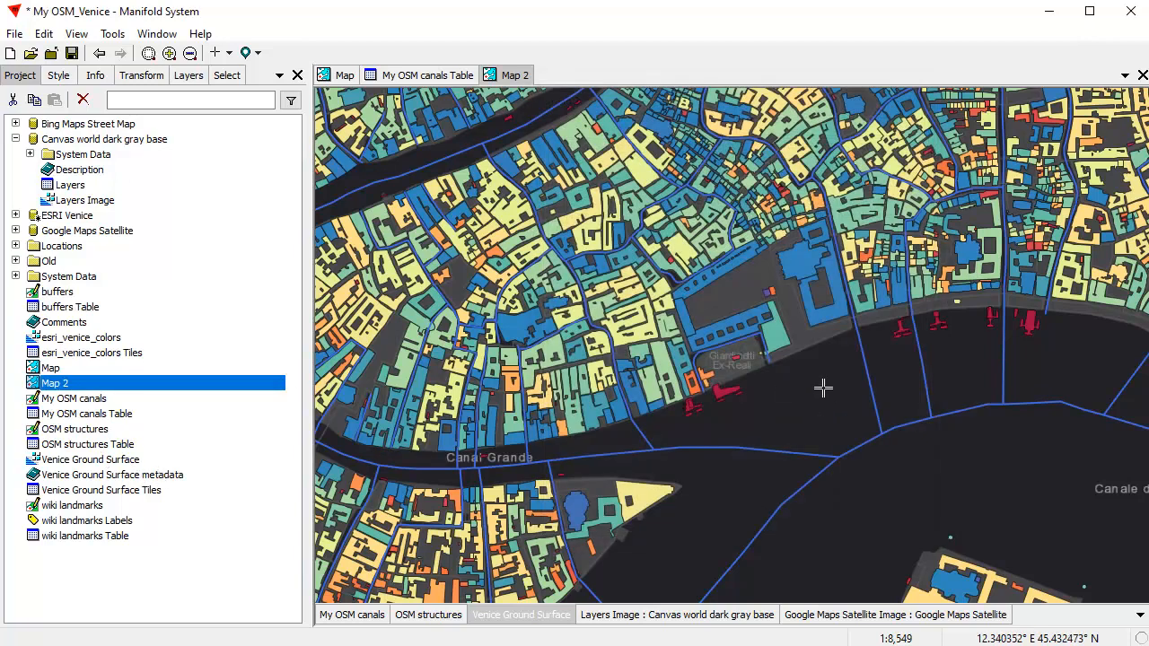
scroll(820, 370, "down", 1)
left_click_drag(884, 388, 759, 304)
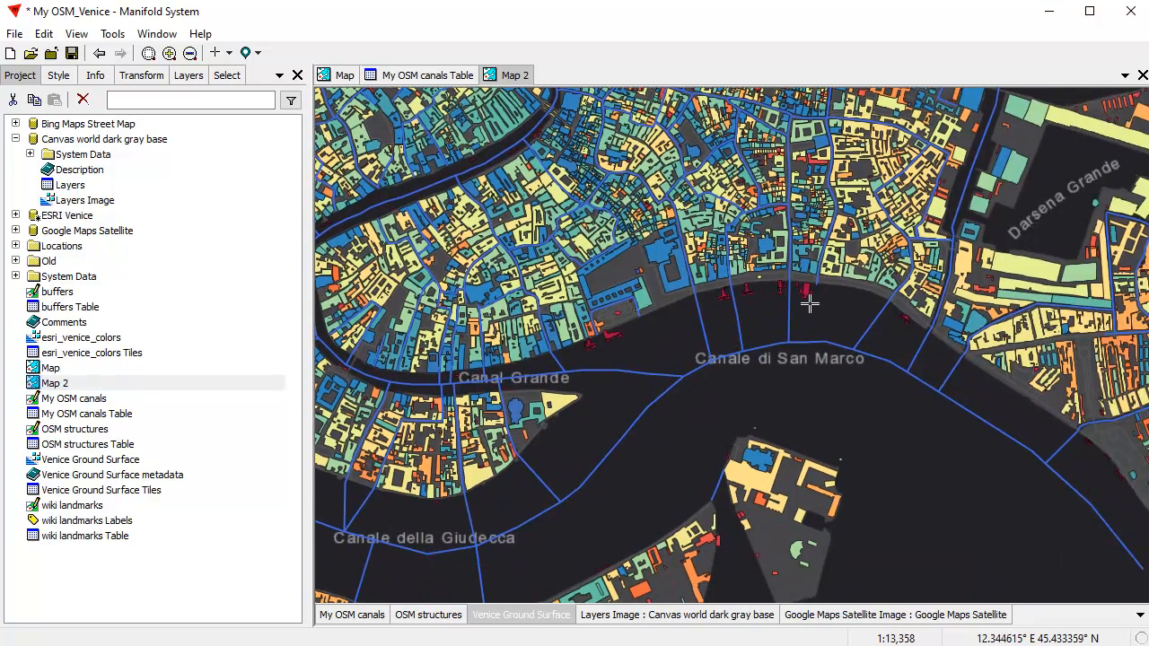
left_click(689, 614, "shift")
left_click_drag(939, 503, 863, 431)
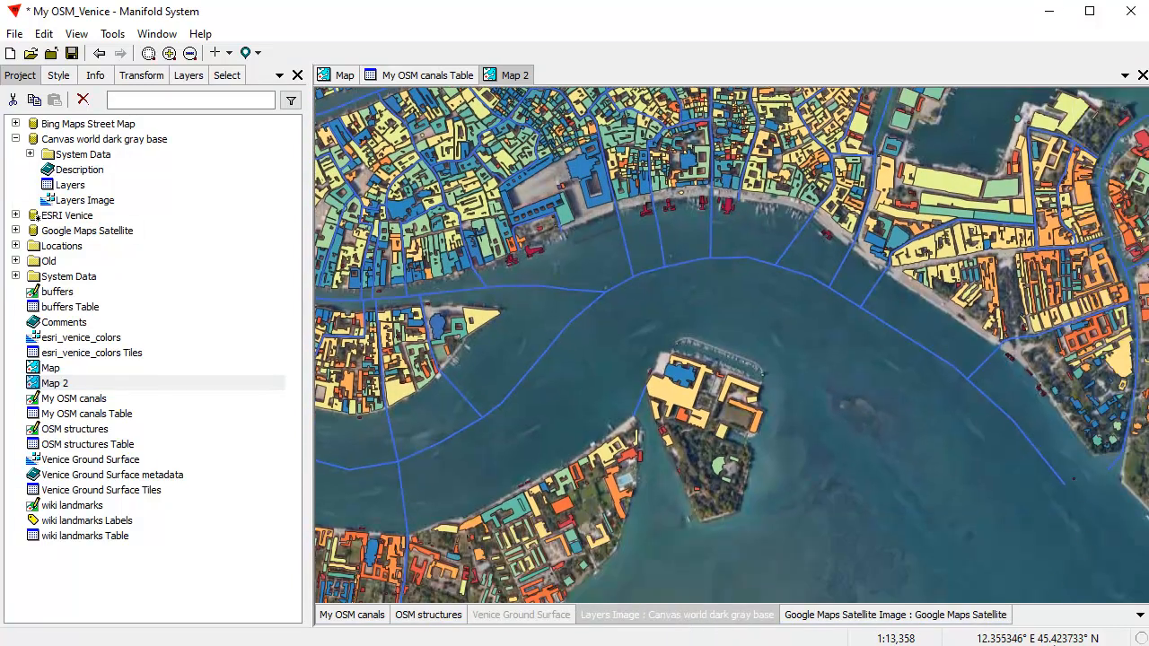
Hide the OSM structures layer in Map 2 and examine the island south of Canale di San Marco in the satellite imagery.
left_click_drag(630, 339, 786, 407)
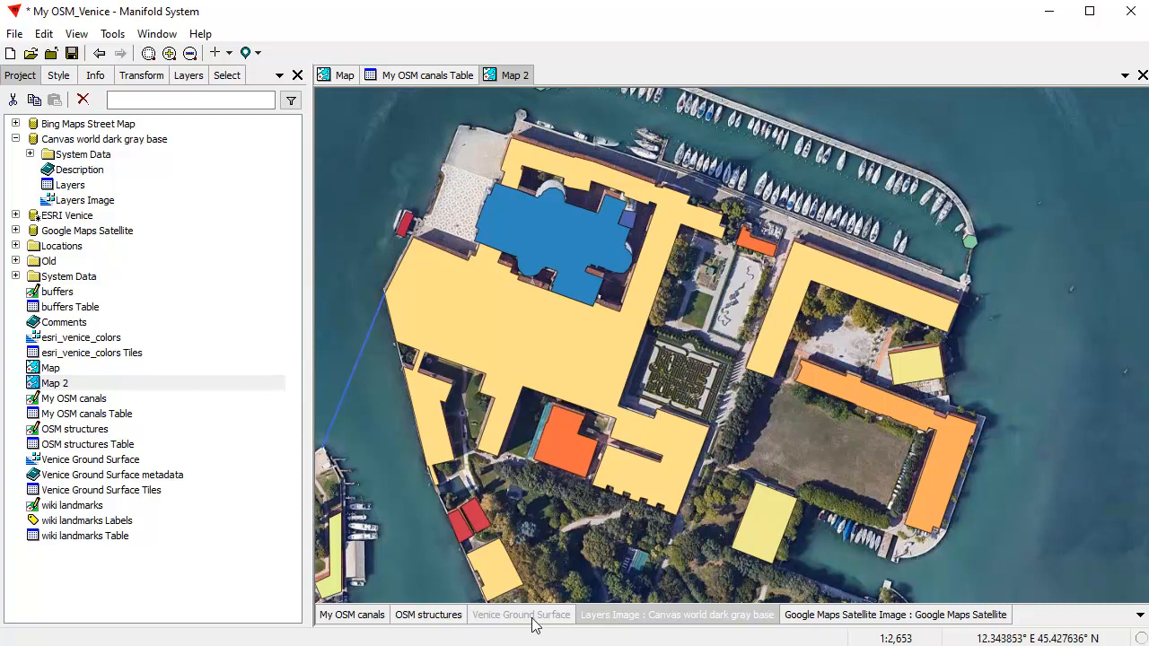
left_click(443, 617, "shift")
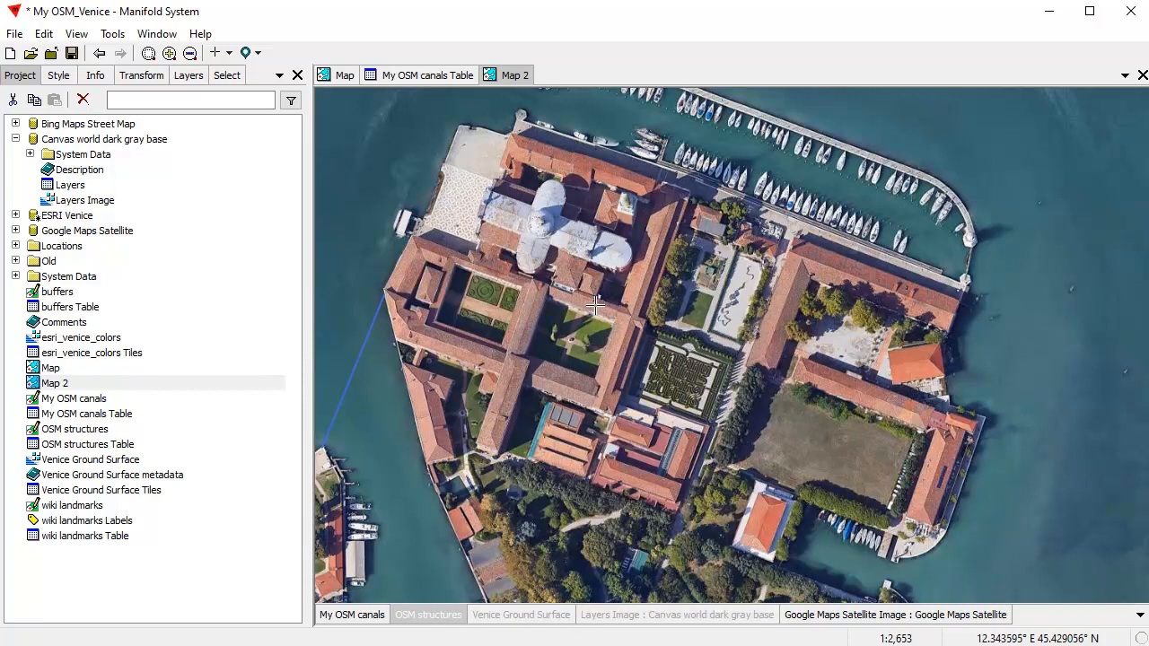
scroll(711, 391, "down", 2)
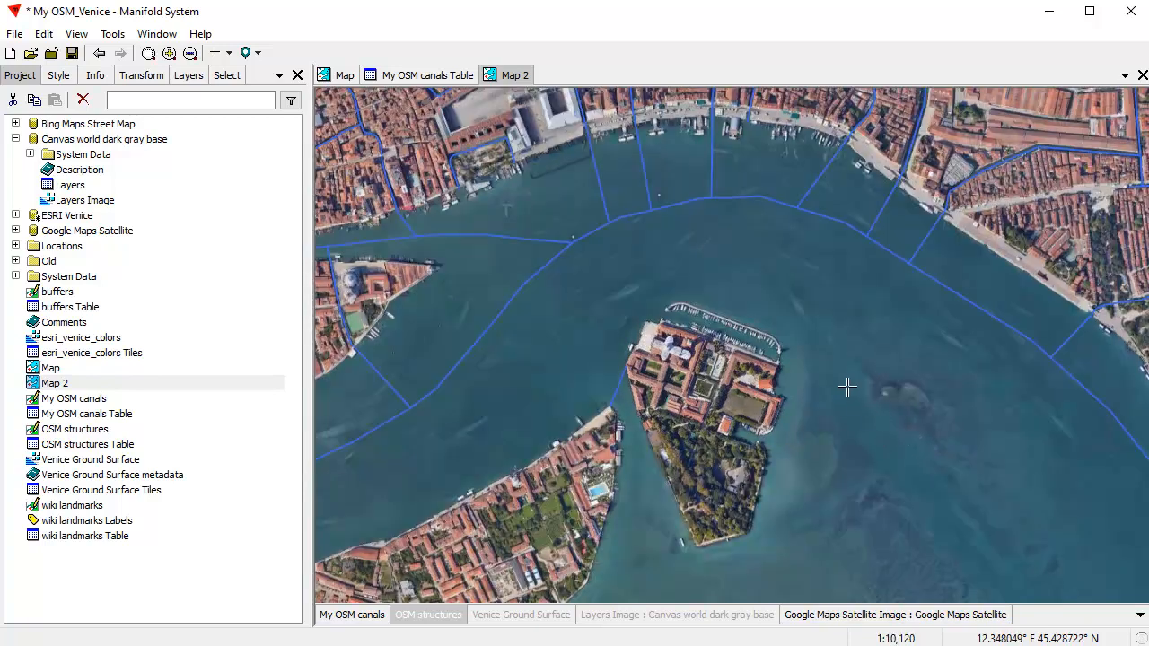
scroll(841, 382, "down", 1)
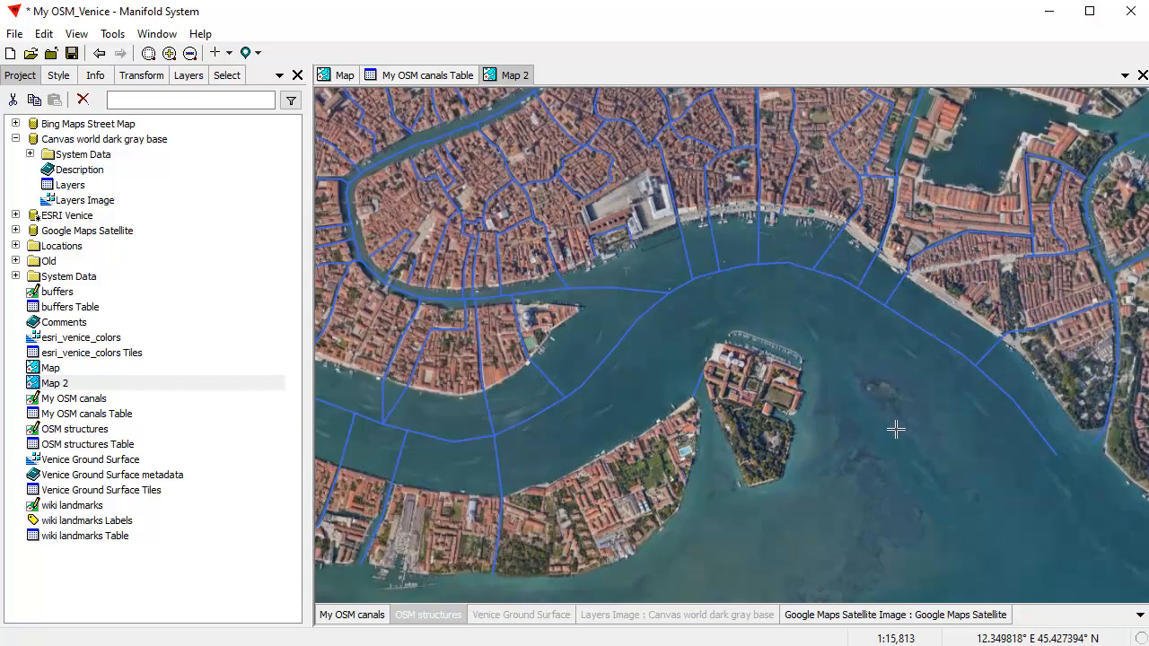
scroll(752, 372, "up", 3)
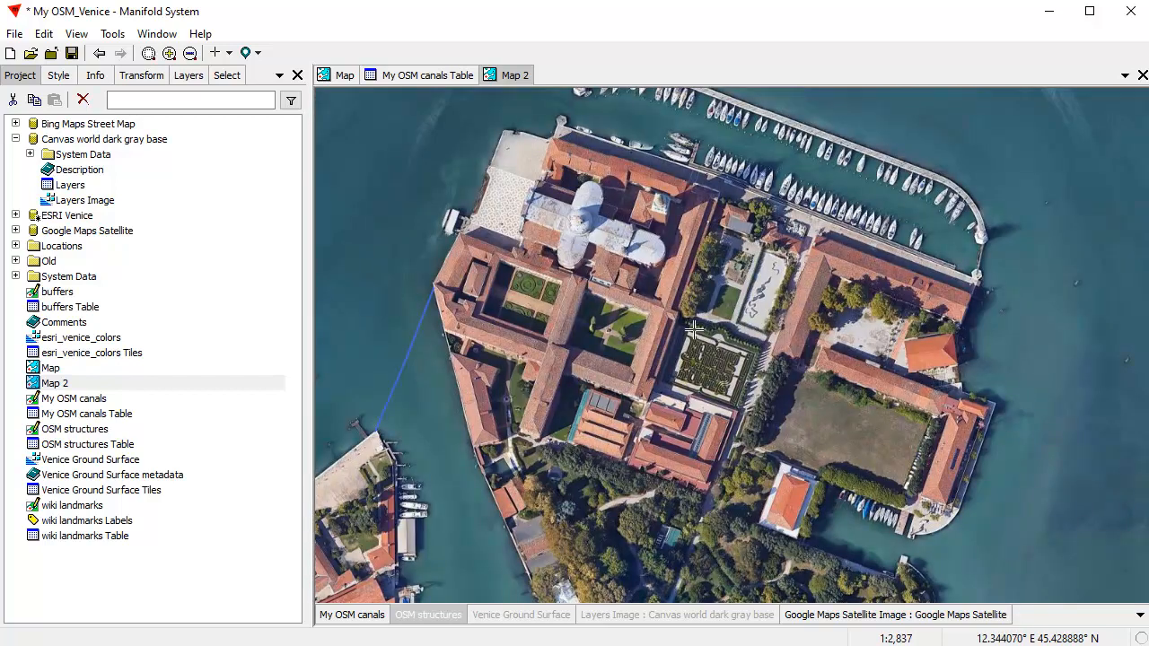
Save a close-up view centered on the island's hedge maze as a location named Venice Maze.
left_click_drag(654, 305, 775, 429)
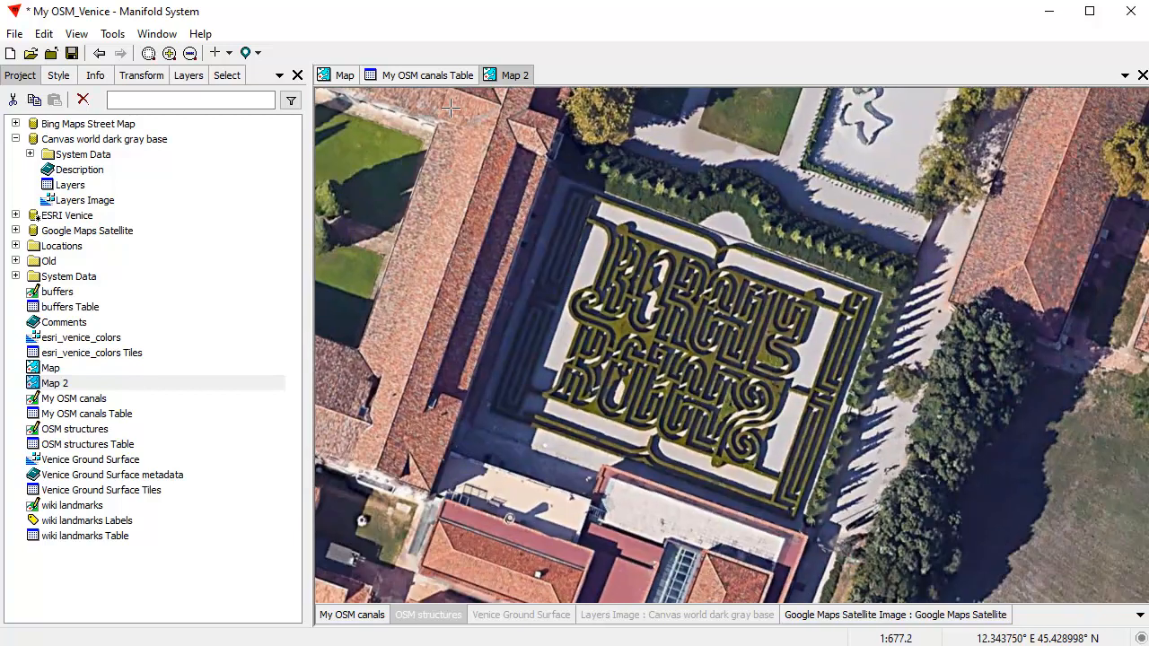
left_click_drag(448, 113, 923, 555)
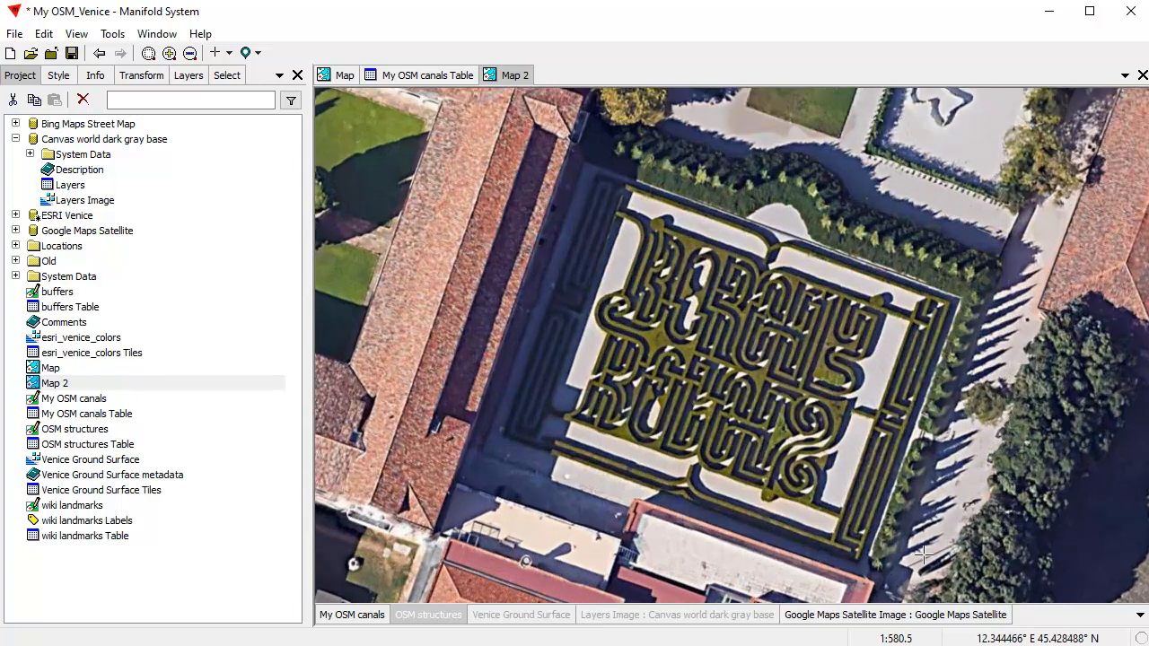
left_click_drag(811, 436, 781, 424)
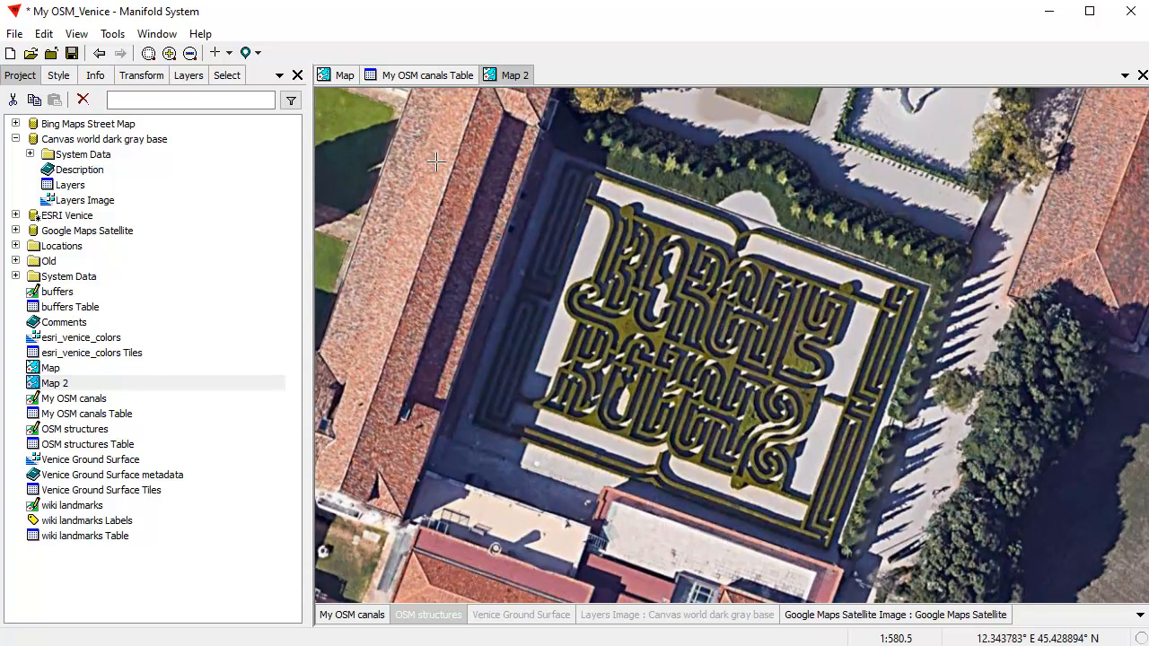
scroll(983, 529, "up", 1)
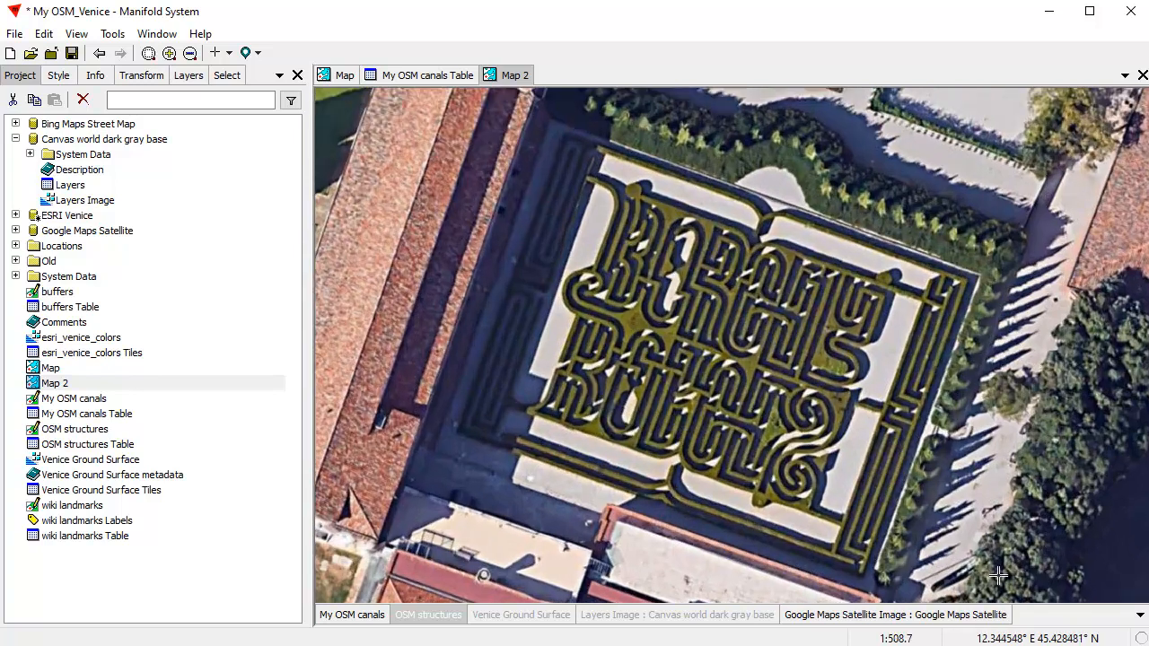
left_click_drag(925, 420, 906, 418)
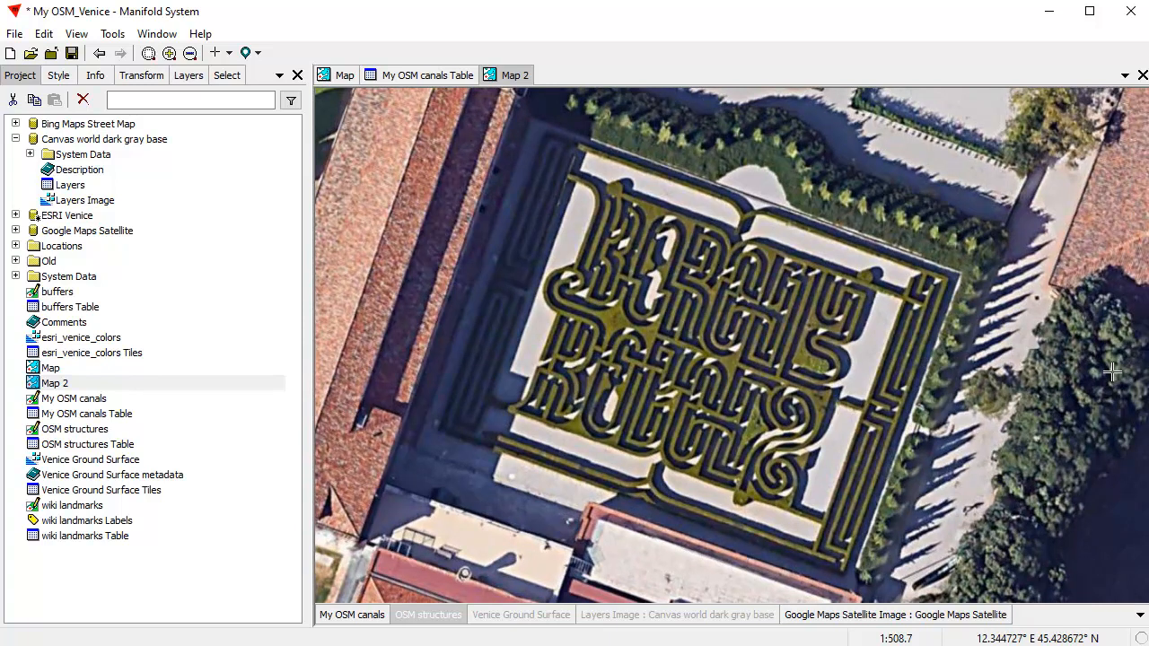
left_click_drag(906, 376, 885, 383)
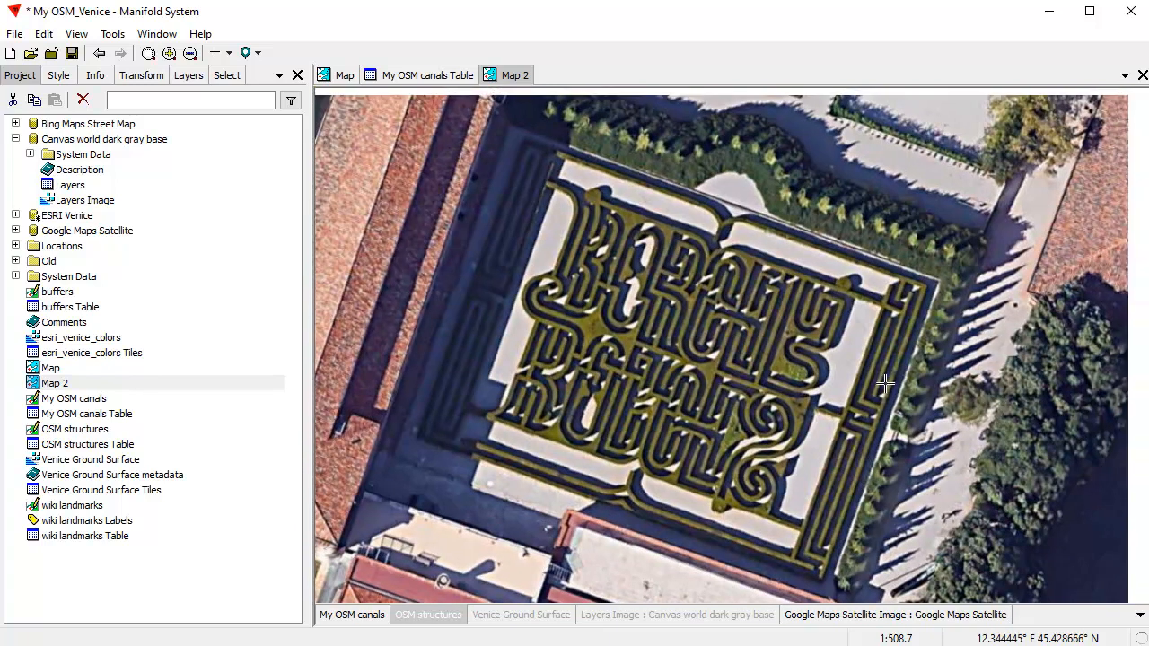
left_click(253, 52)
left_click(298, 179)
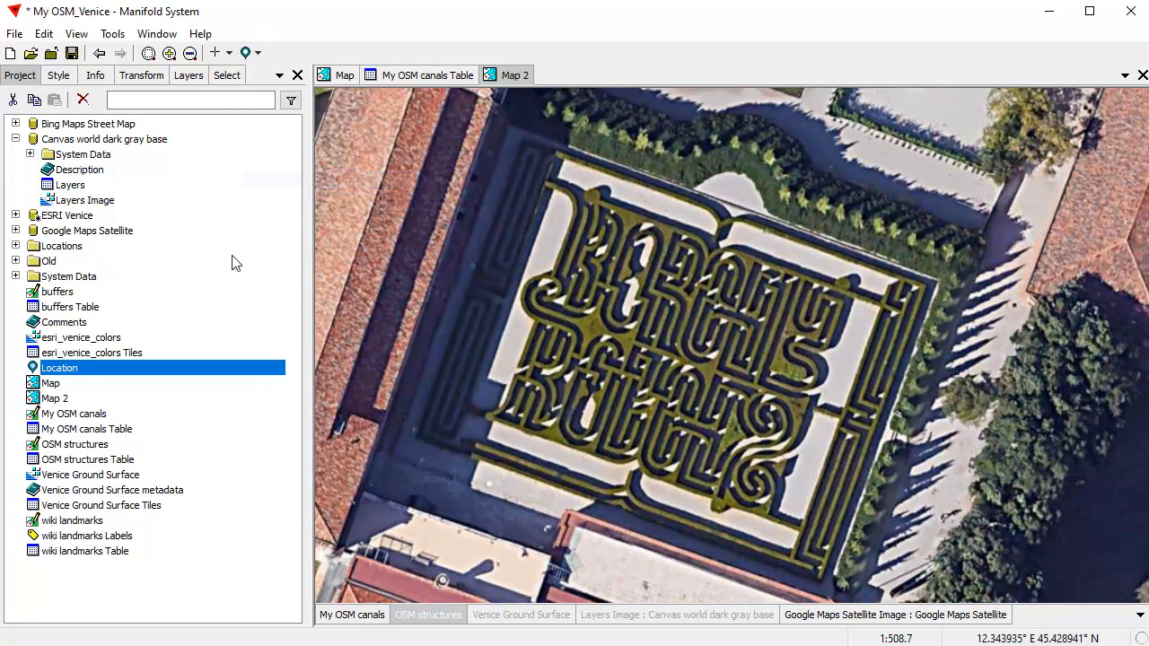
left_click(116, 368)
type("Venice Maze")
key("Return")
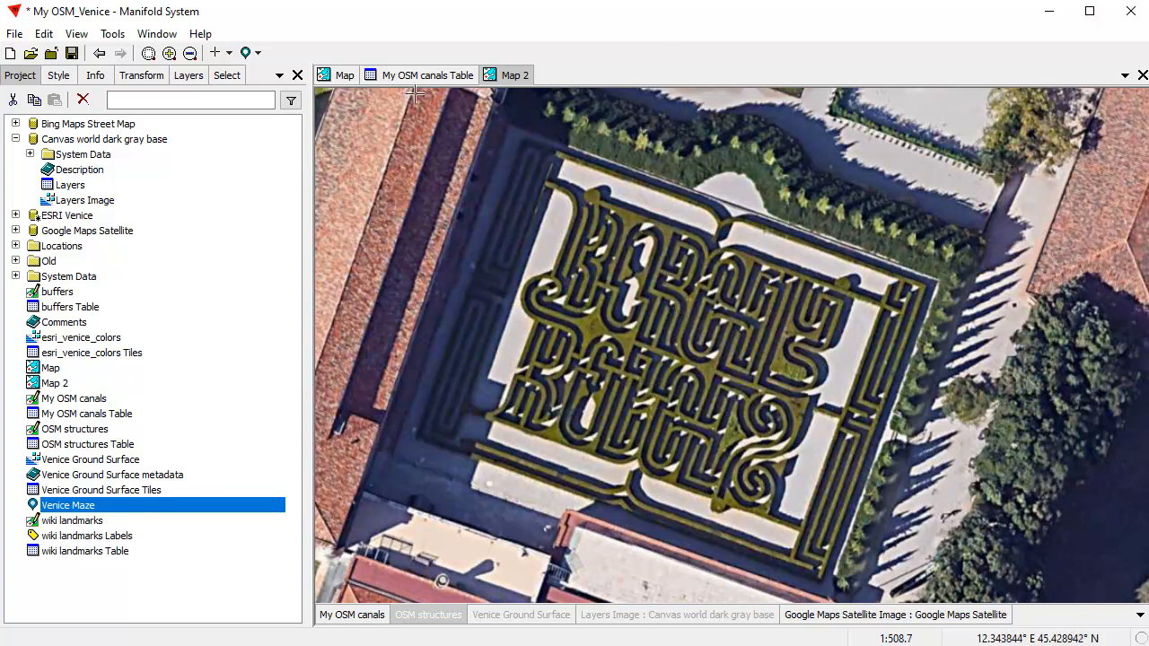
Go to the saved Rialto location and move the My OSM canals layer directly below Venice Ground Surface in Map 2.
left_click(250, 52)
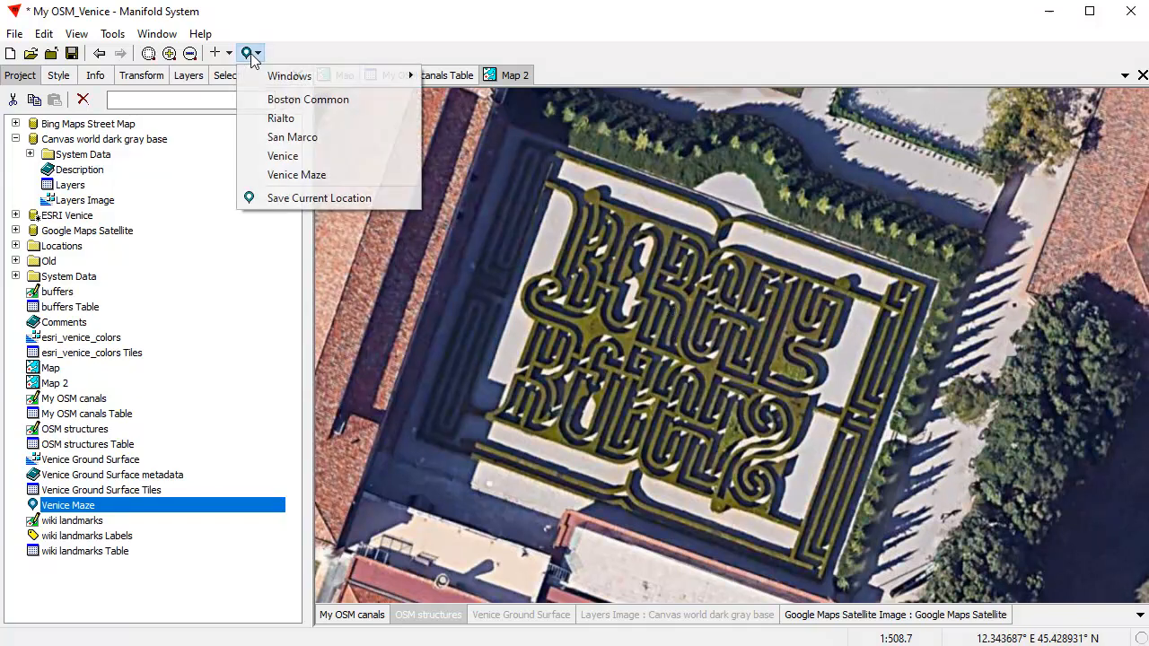
left_click(295, 118)
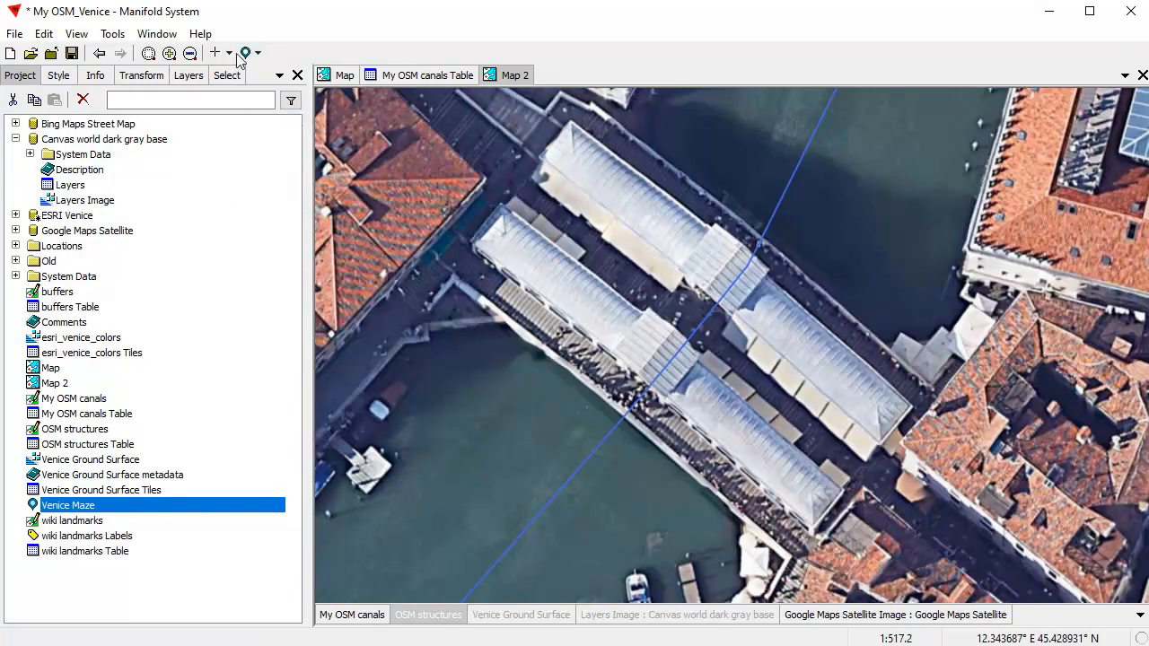
left_click(360, 617)
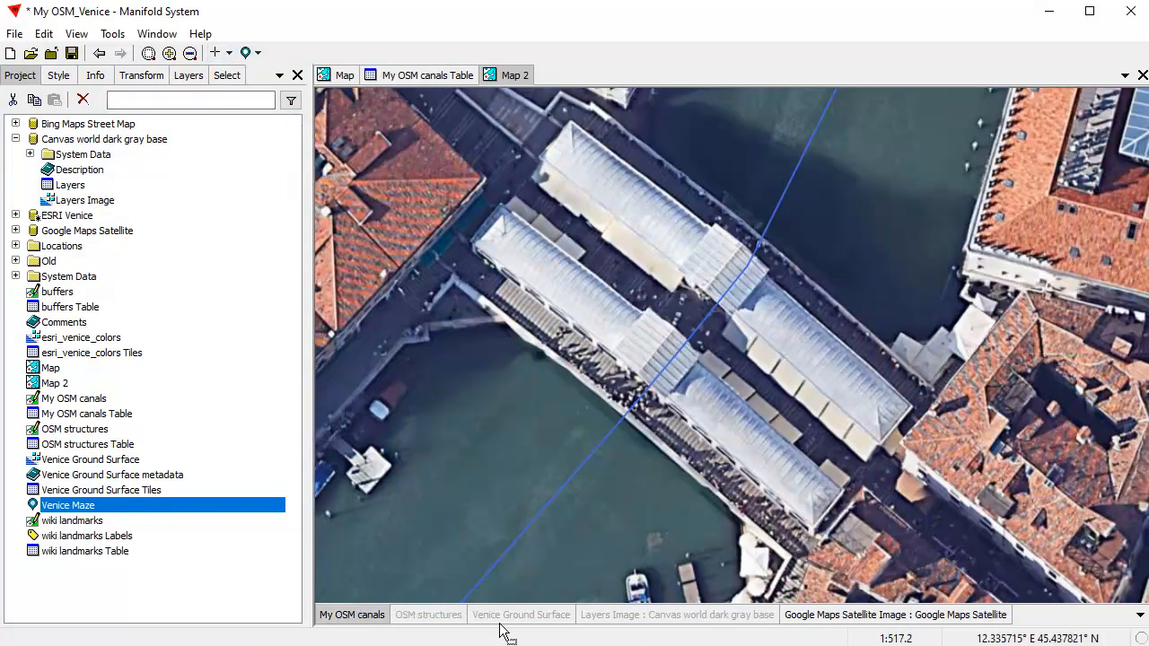
left_click_drag(503, 629, 501, 626)
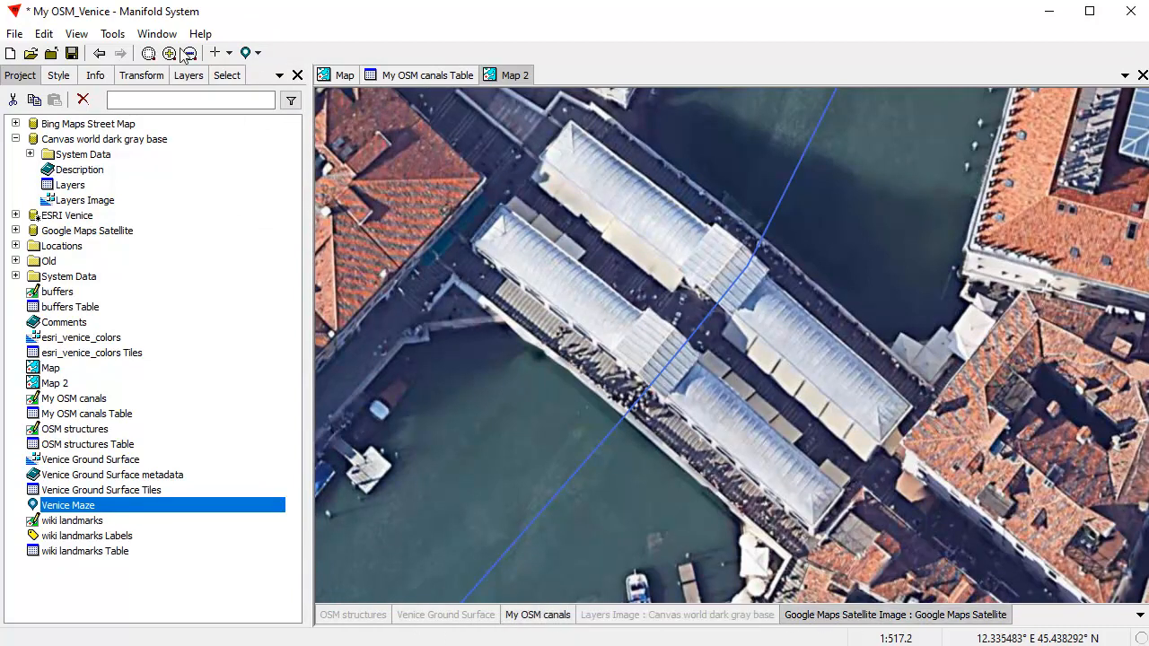
Visit the saved Venice, San Marco and Boston Common locations in Map 2, and examine the path junction in Boston Common close up.
left_click(258, 54)
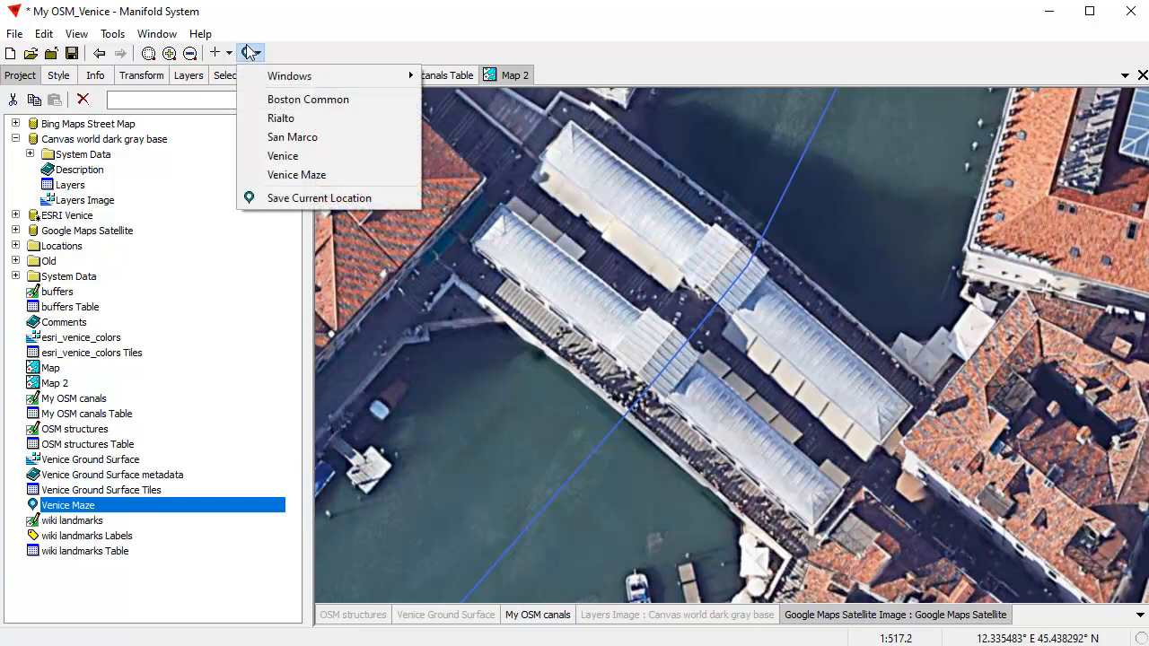
left_click(276, 156)
left_click(249, 56)
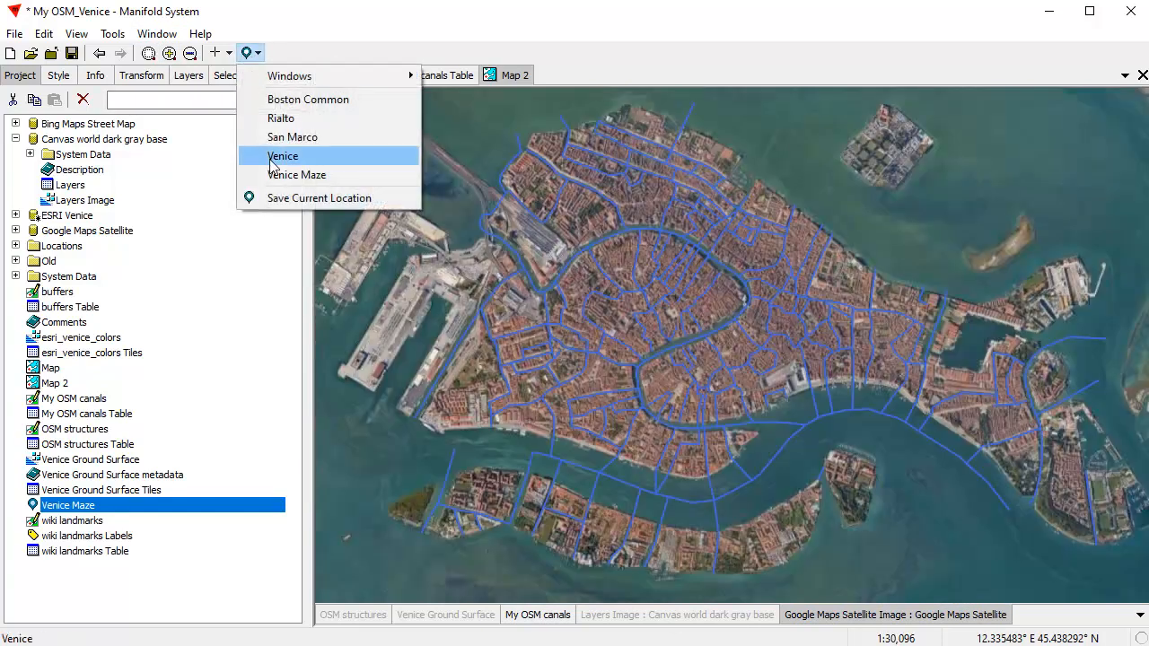
left_click(269, 135)
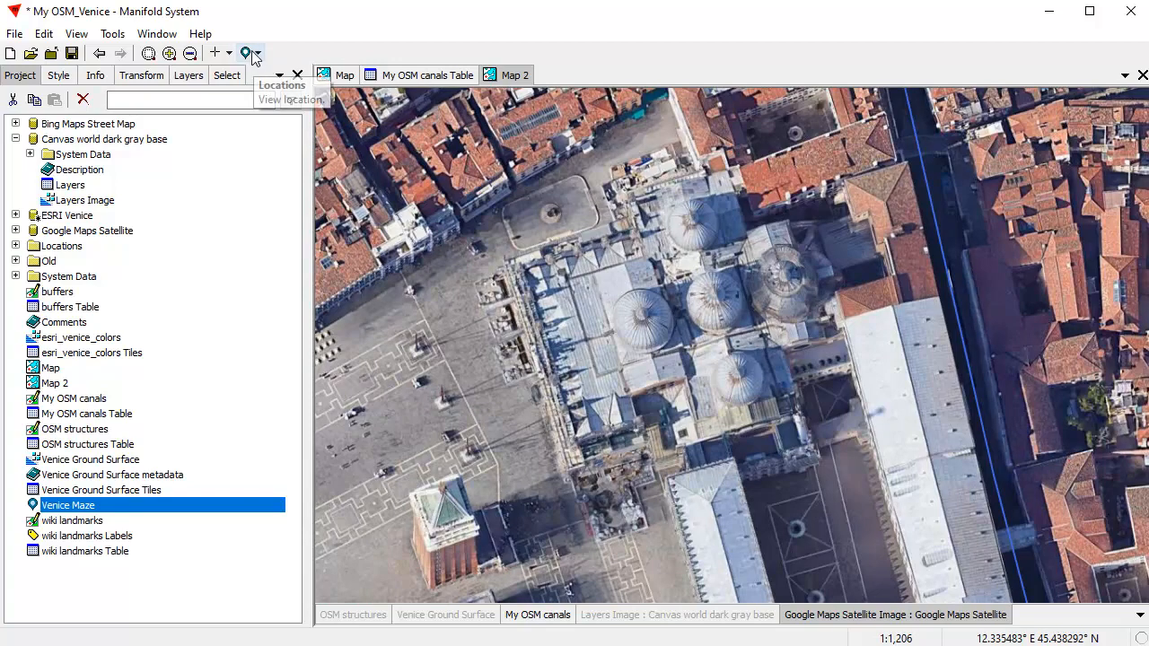
left_click(248, 53)
left_click(278, 100)
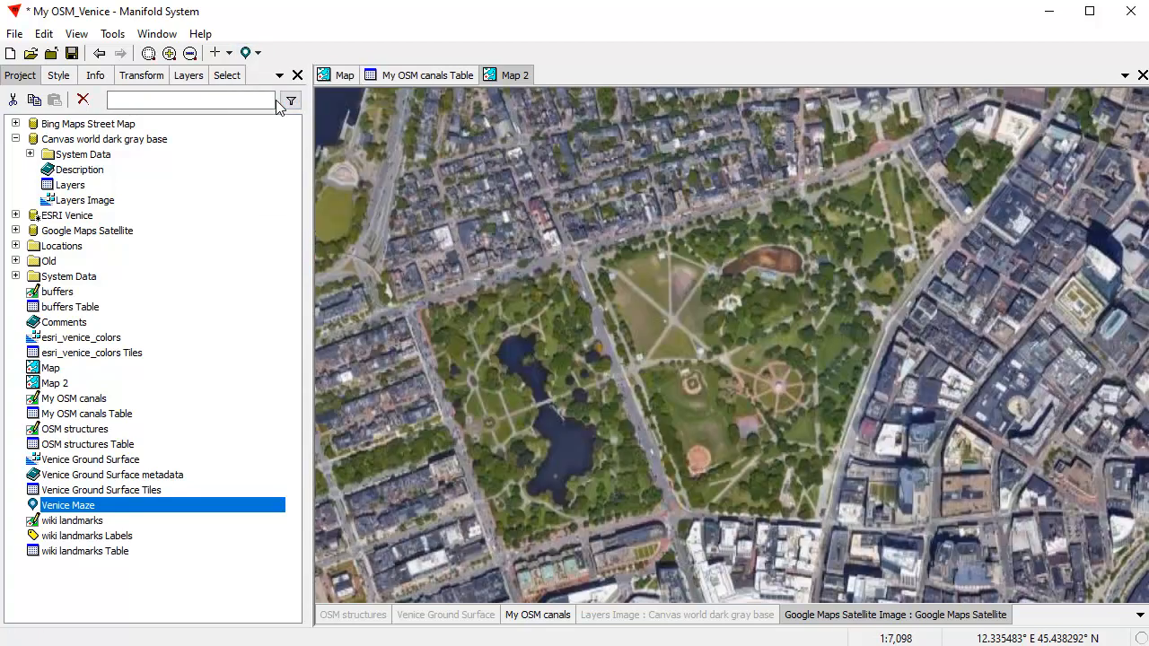
left_click_drag(634, 248, 861, 462)
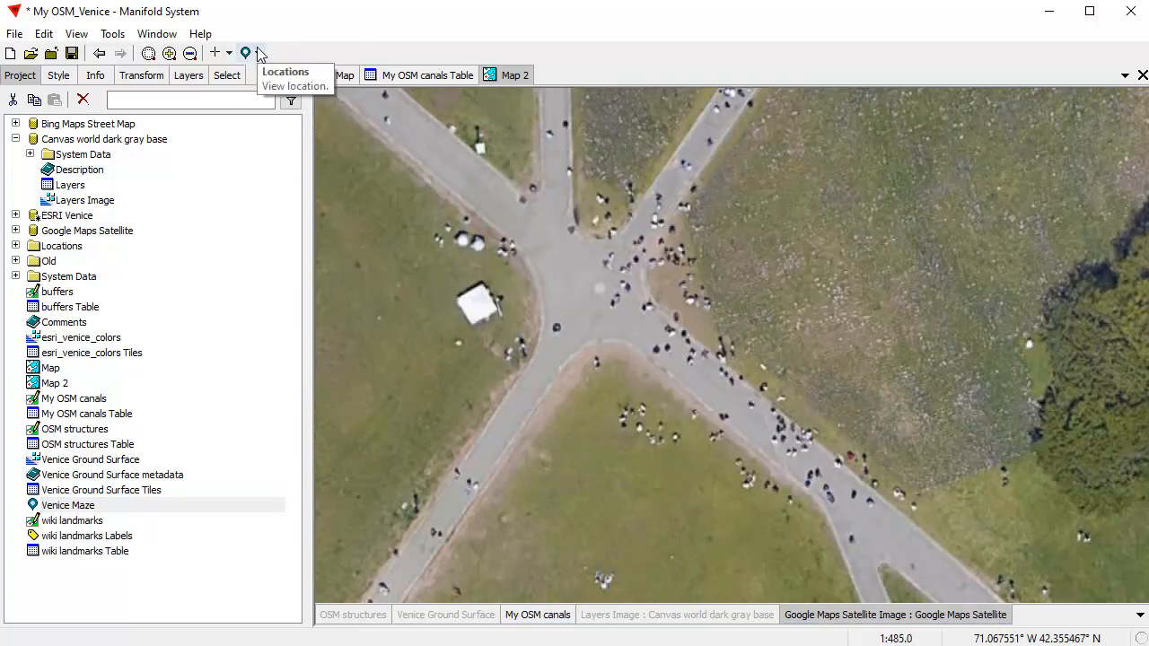
Return to the saved Venice Maze location and examine the hedge maze close up.
left_click(258, 54)
left_click(304, 177)
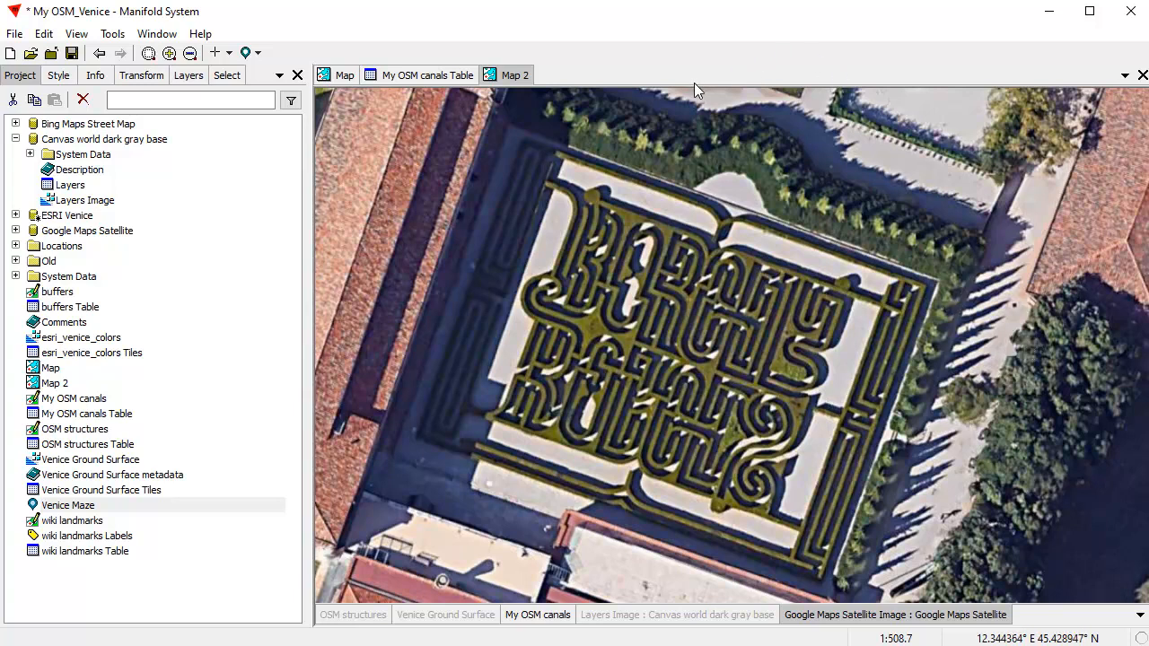
left_click_drag(464, 129, 924, 563)
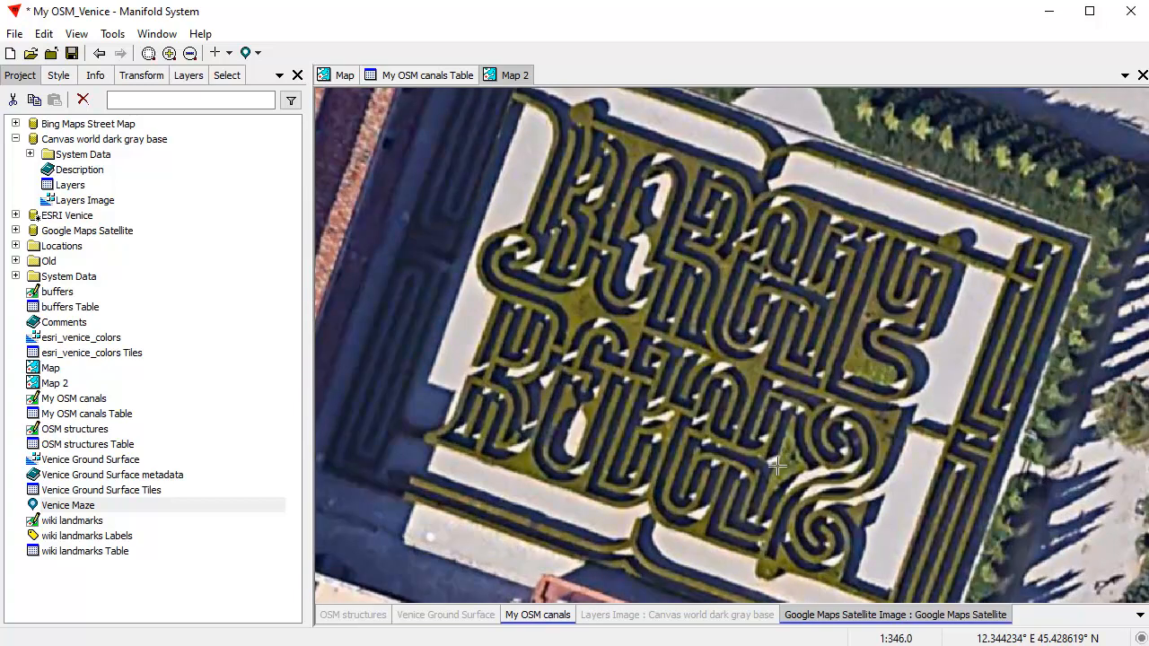
scroll(852, 438, "up", 1)
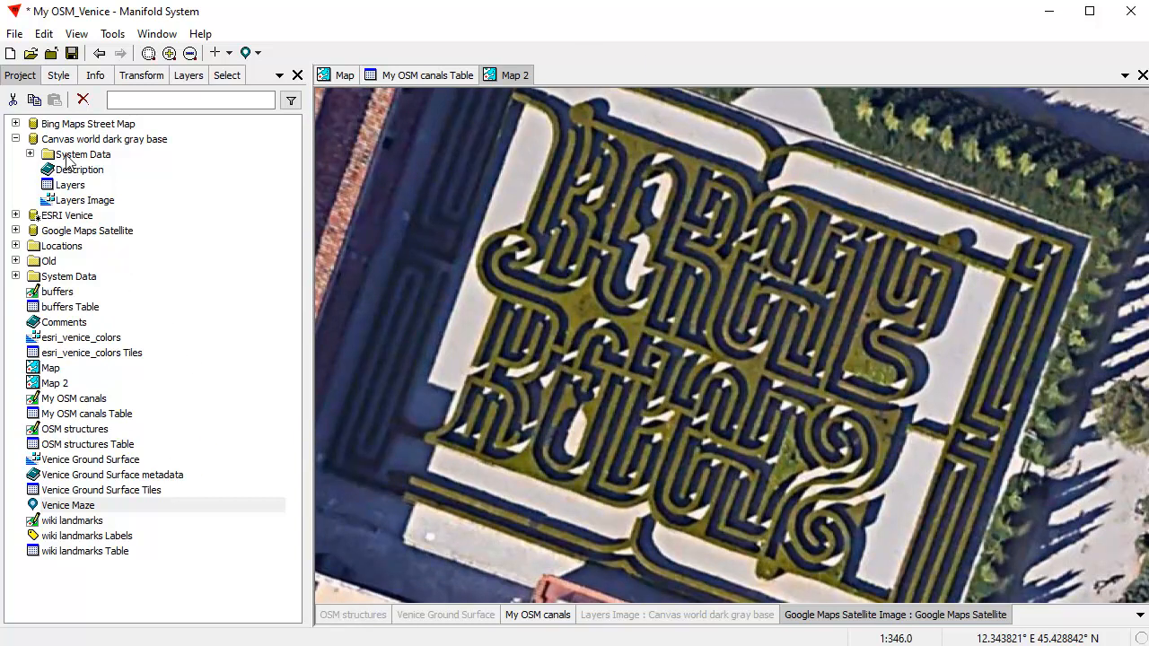
Collapse the Canvas world dark gray base data source, check the contents of ESRI Venice, and clear the project selection.
left_click(15, 139)
left_click(16, 154)
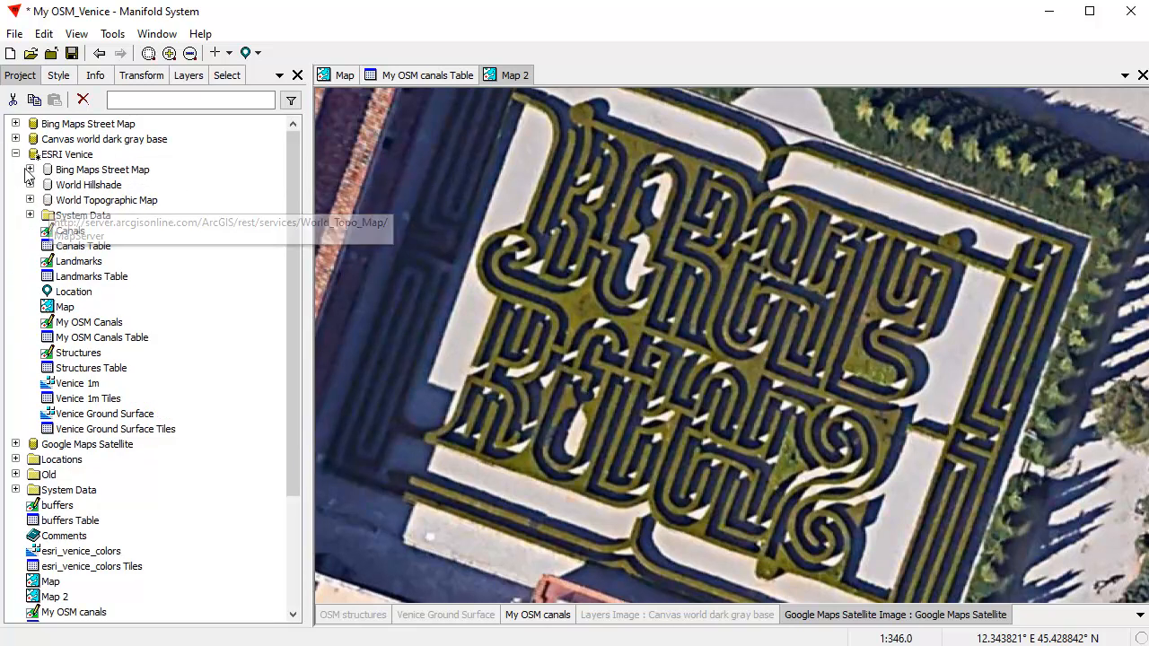
left_click(15, 155)
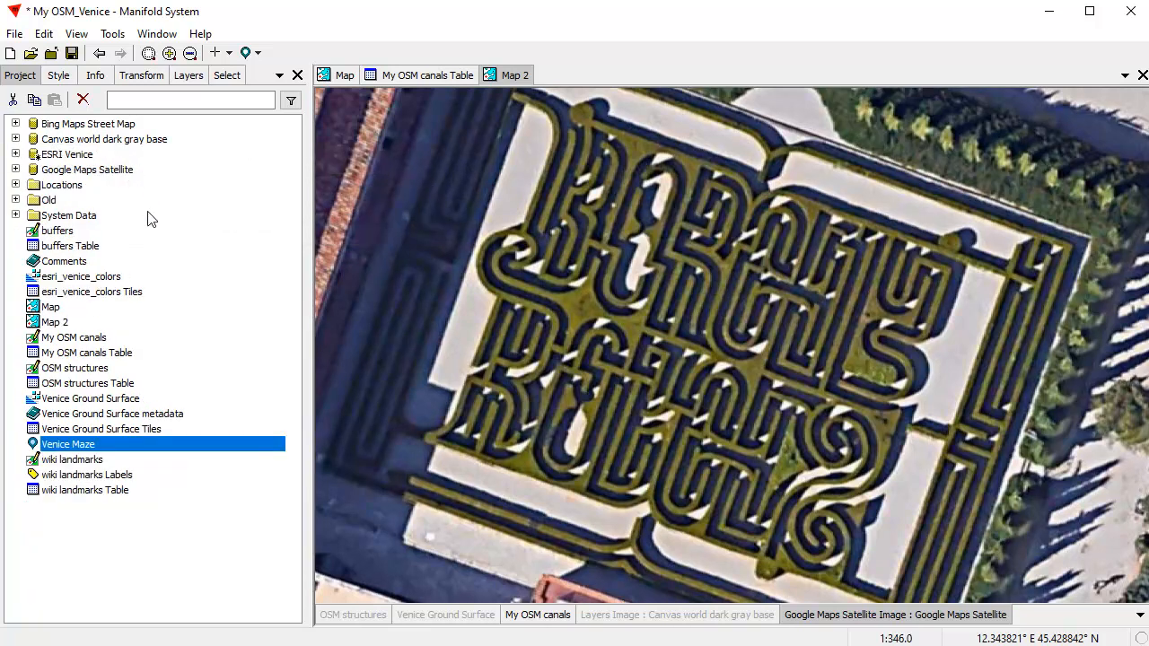
left_click(164, 589)
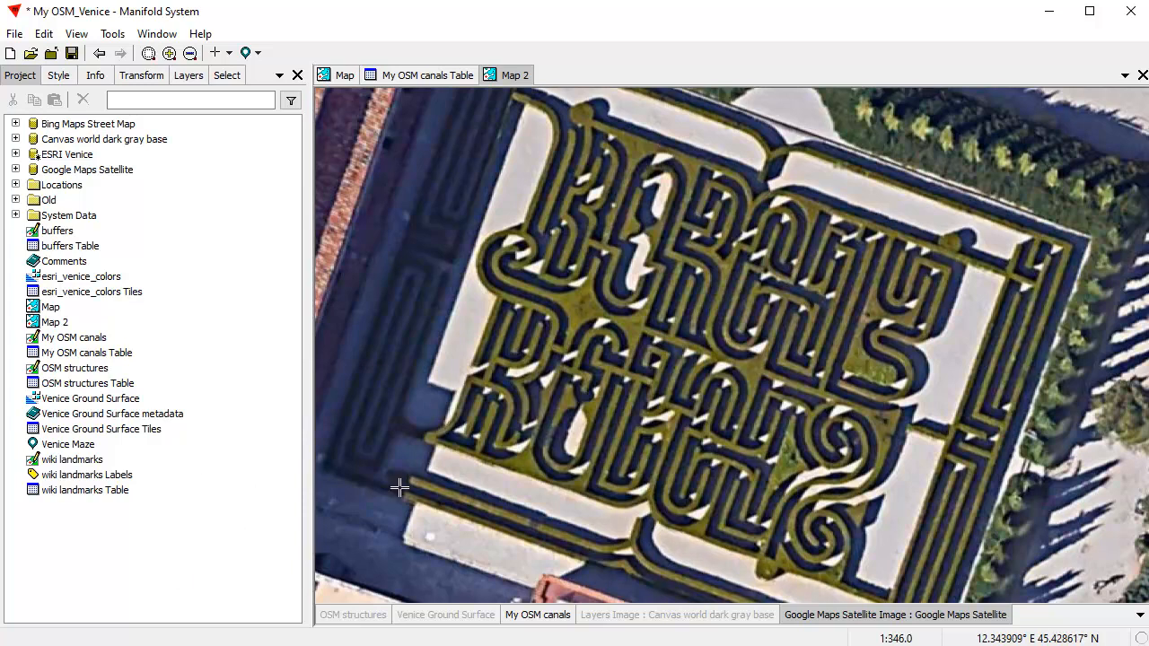
Copy the My OSM canals drawing and its table from the current project.
left_click(93, 341)
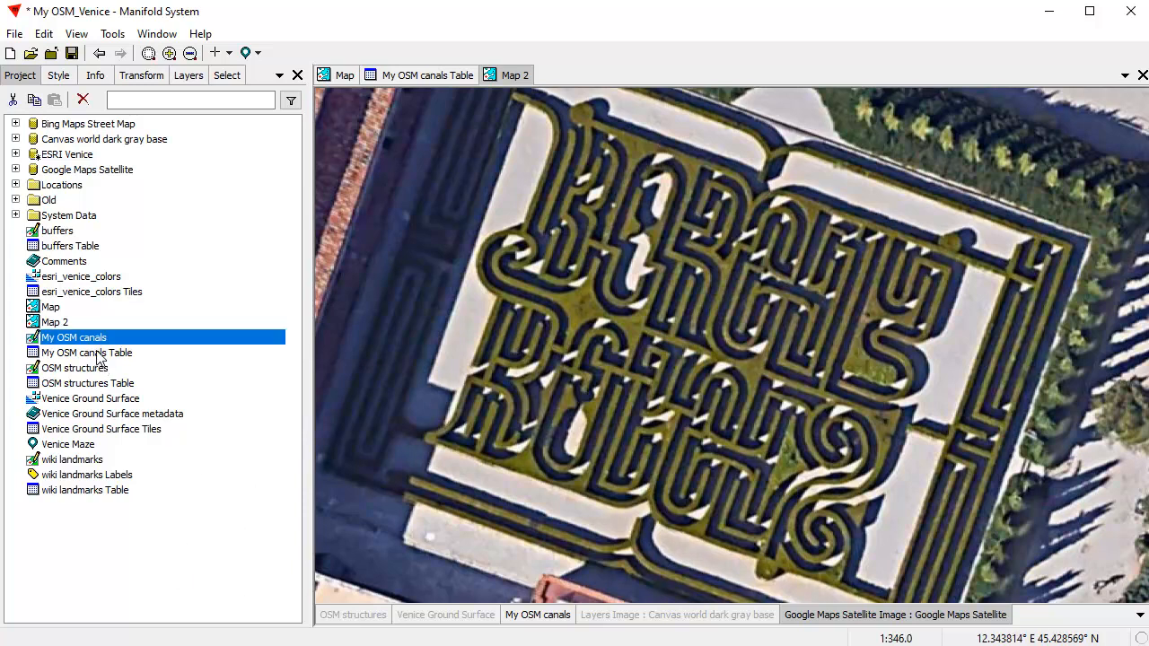
left_click(97, 353, "ctrl")
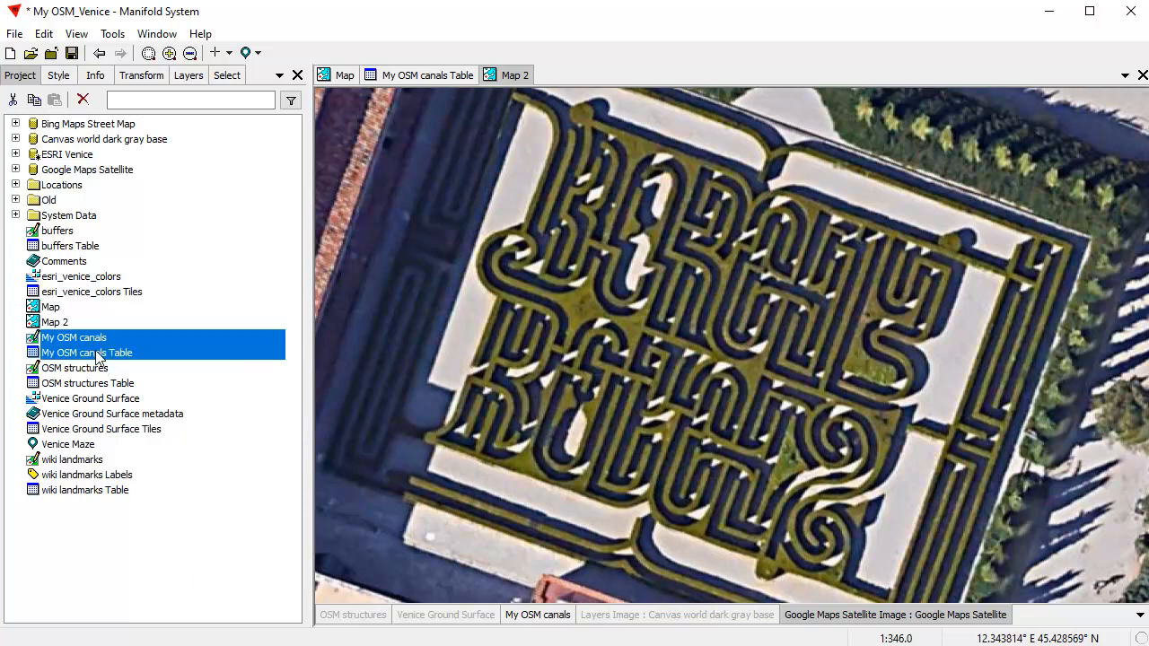
left_click(34, 100)
Delete the existing My OSM Canals drawing and My OSM Canals Table from the ESRI Venice project.
left_click(15, 154)
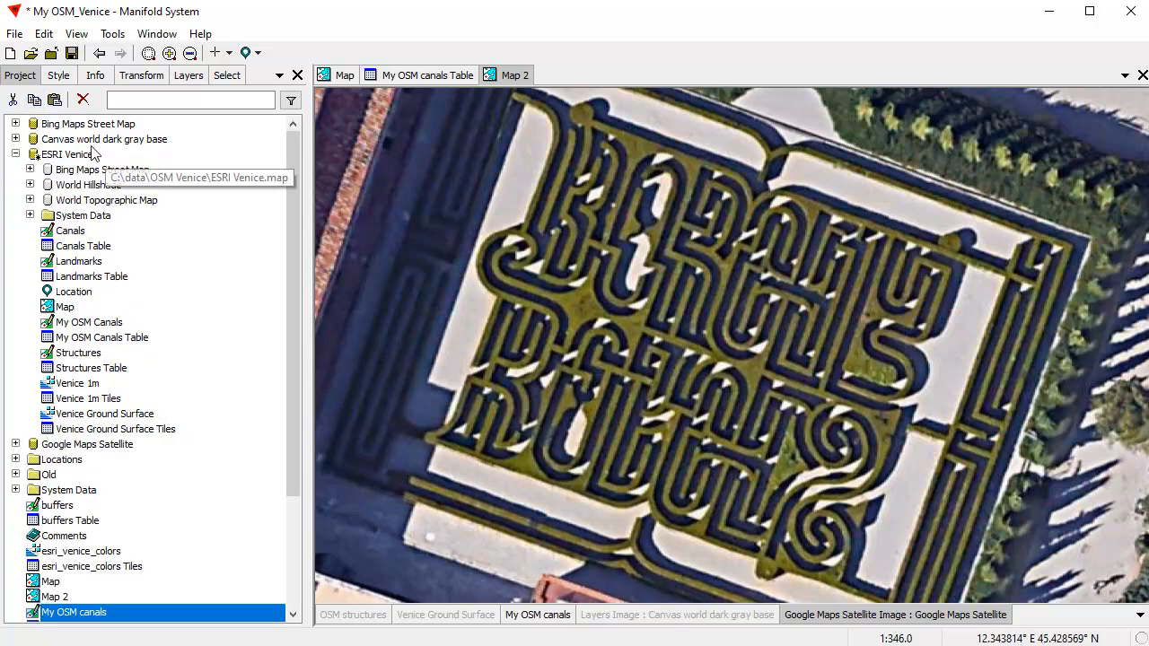
left_click(101, 325)
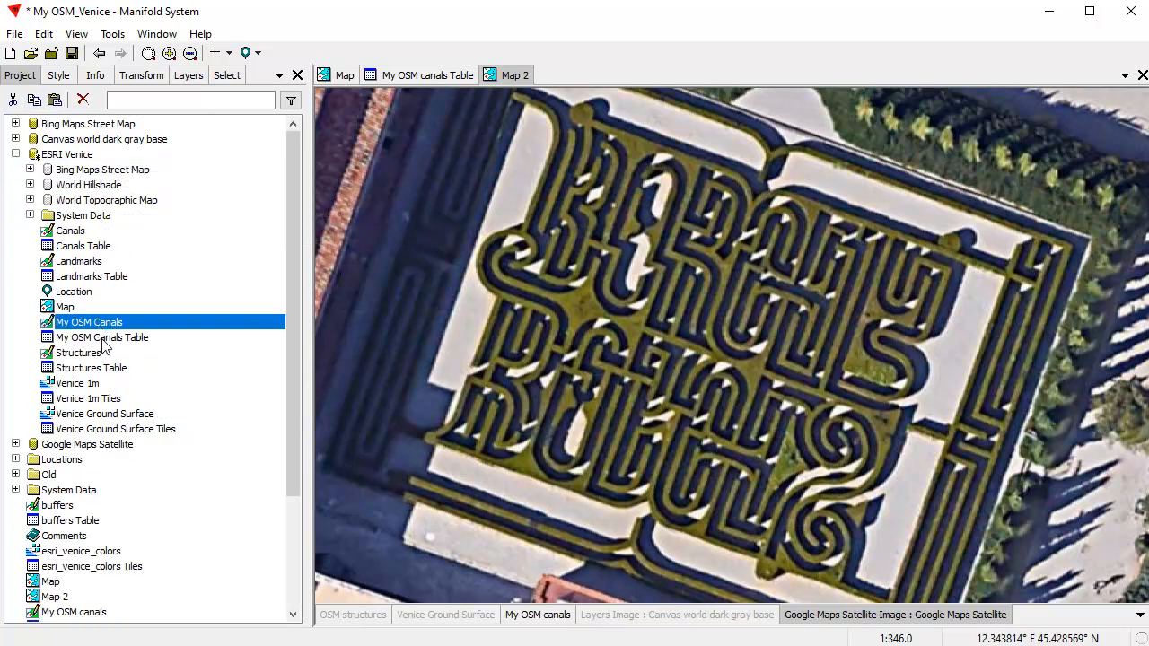
left_click(104, 340, "ctrl")
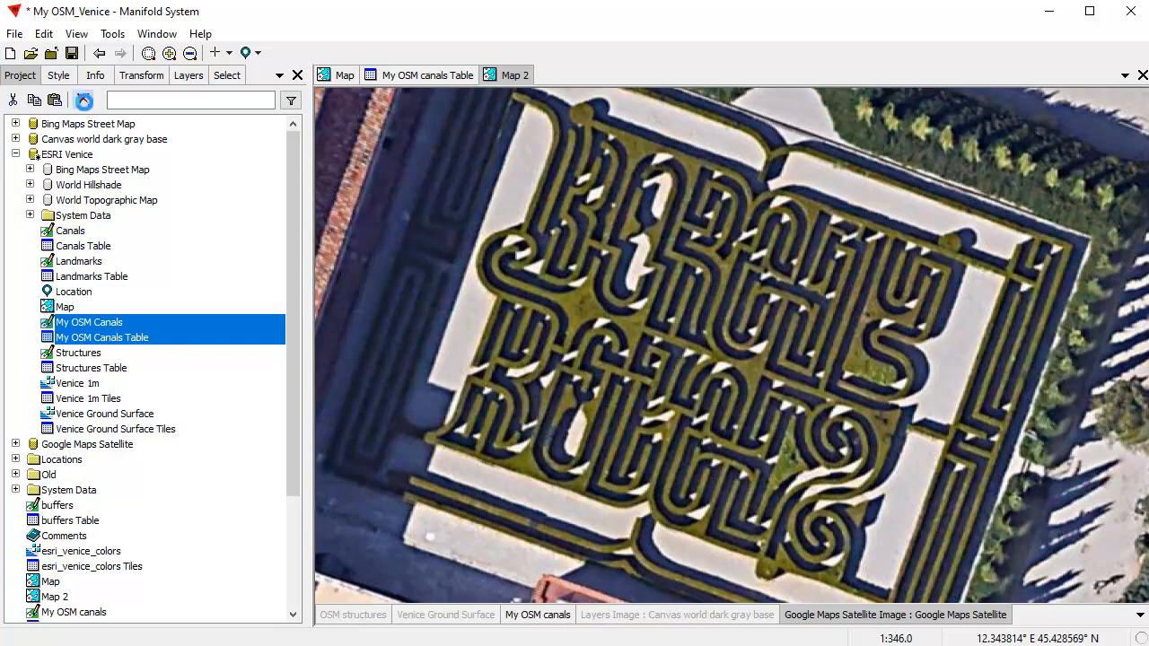
left_click(83, 99)
left_click(650, 369)
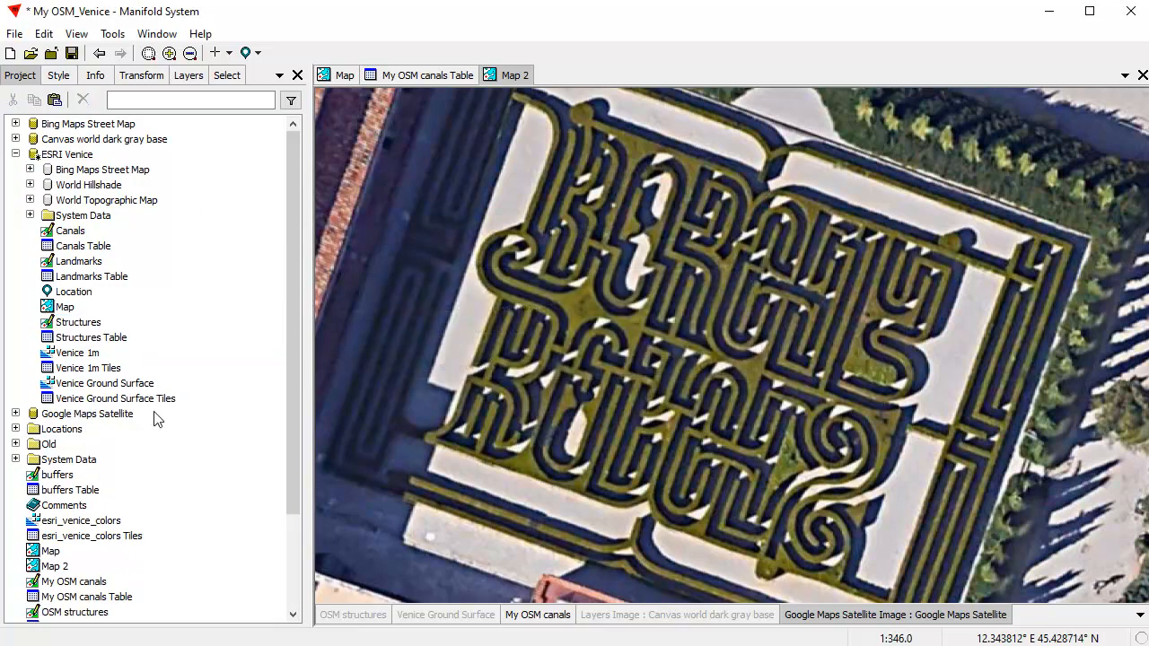
Copy the My OSM canals drawing and My OSM canals Table from the current project into the ESRI Venice project.
left_click_drag(296, 476, 295, 498)
left_click(86, 551)
left_click(90, 568)
left_click(87, 551)
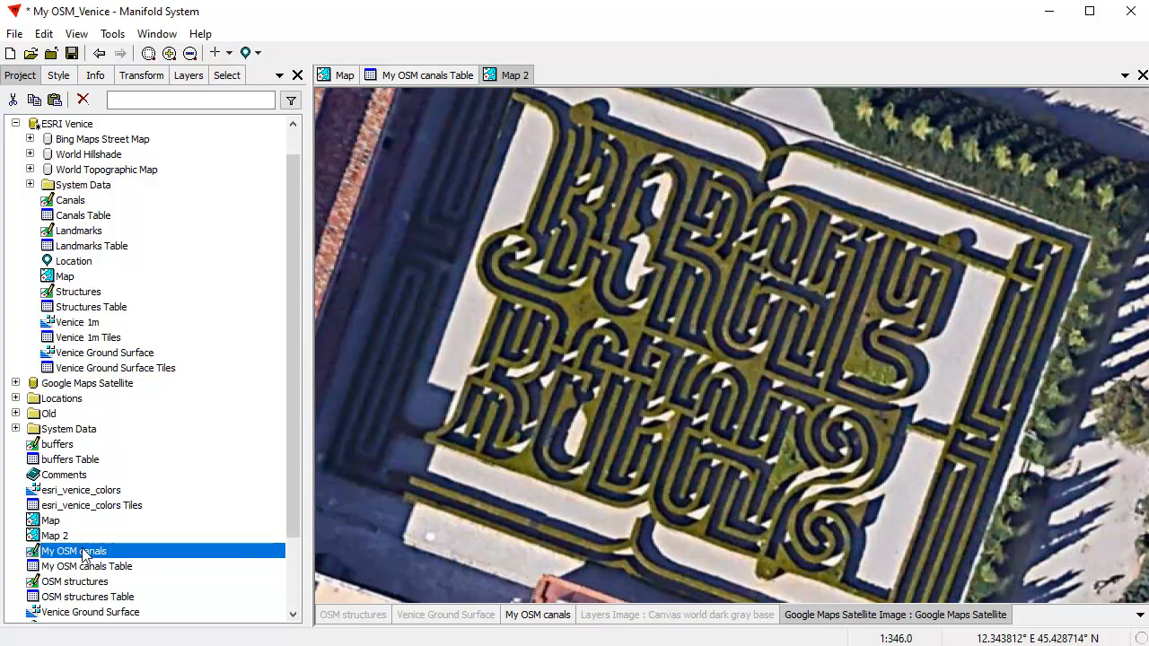
left_click(79, 567, "shift")
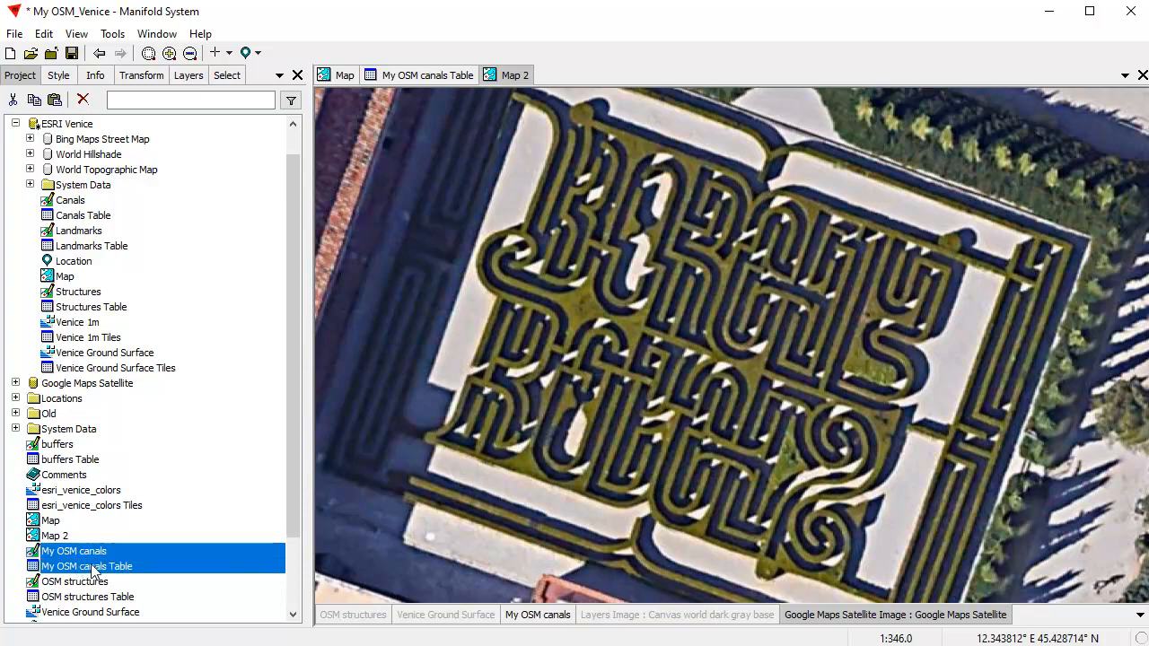
right_click(160, 551)
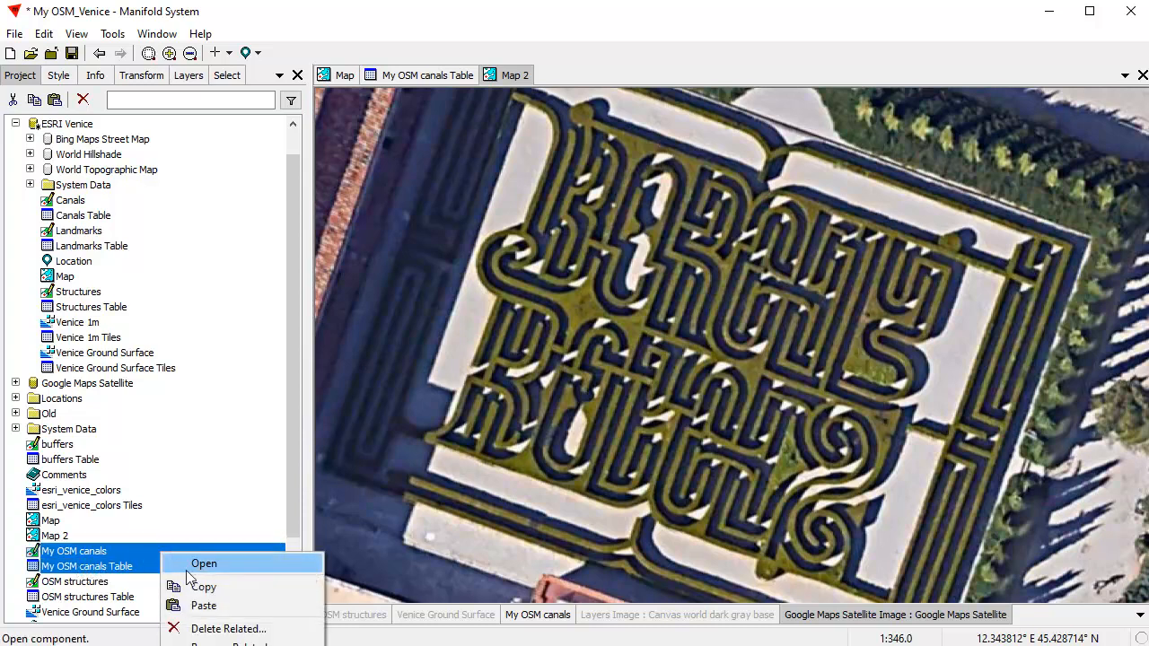
left_click(197, 584)
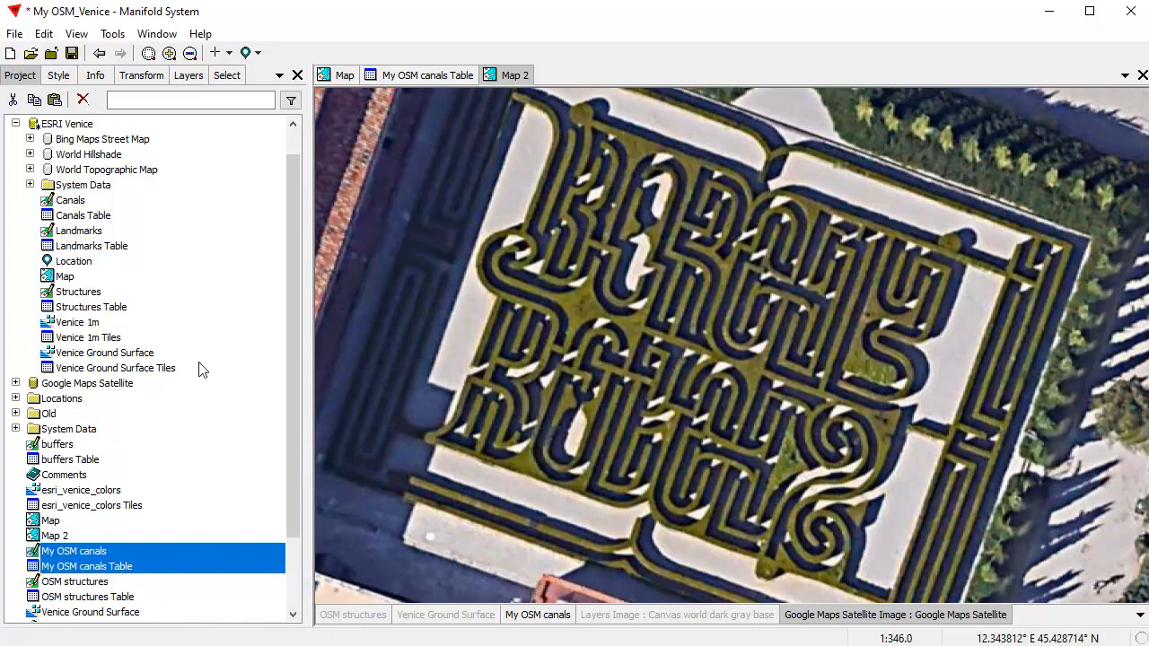
left_click(77, 124)
right_click(215, 231)
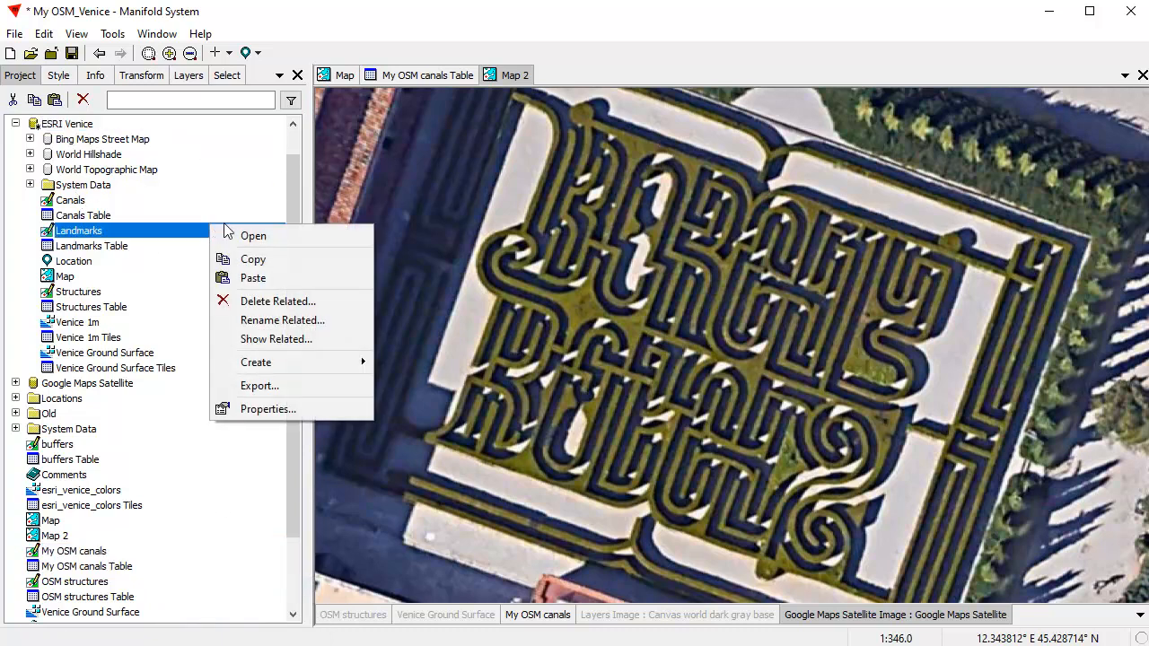
left_click(255, 277)
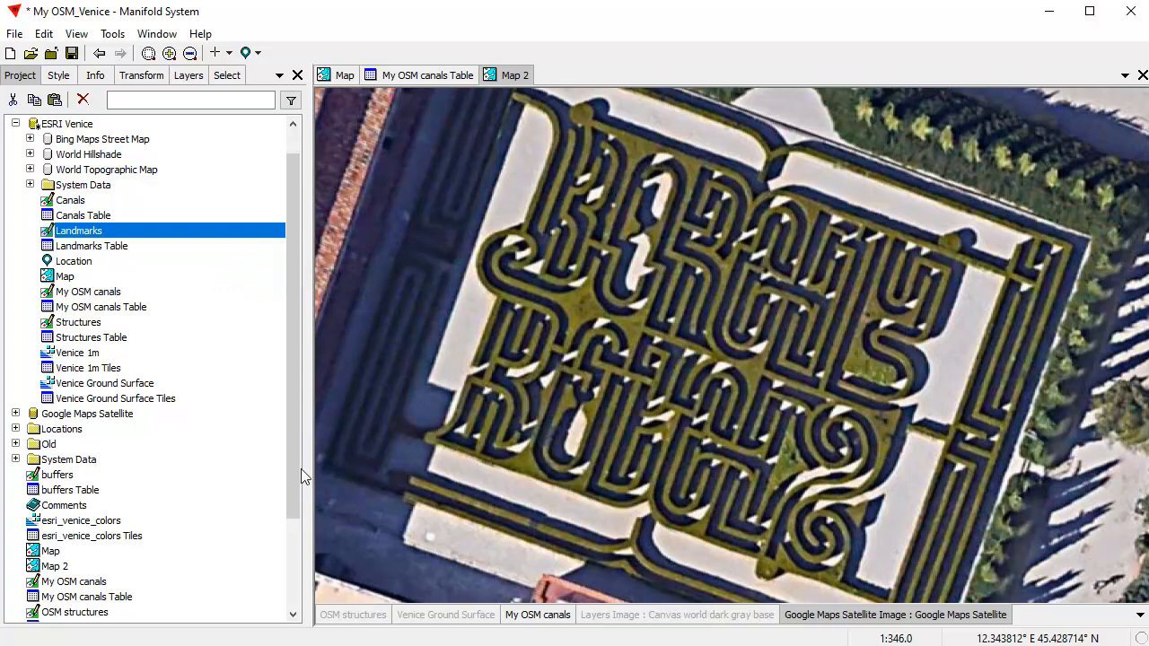
Review the contents of the ESRI Venice data source and leave it collapsed.
left_click(15, 123)
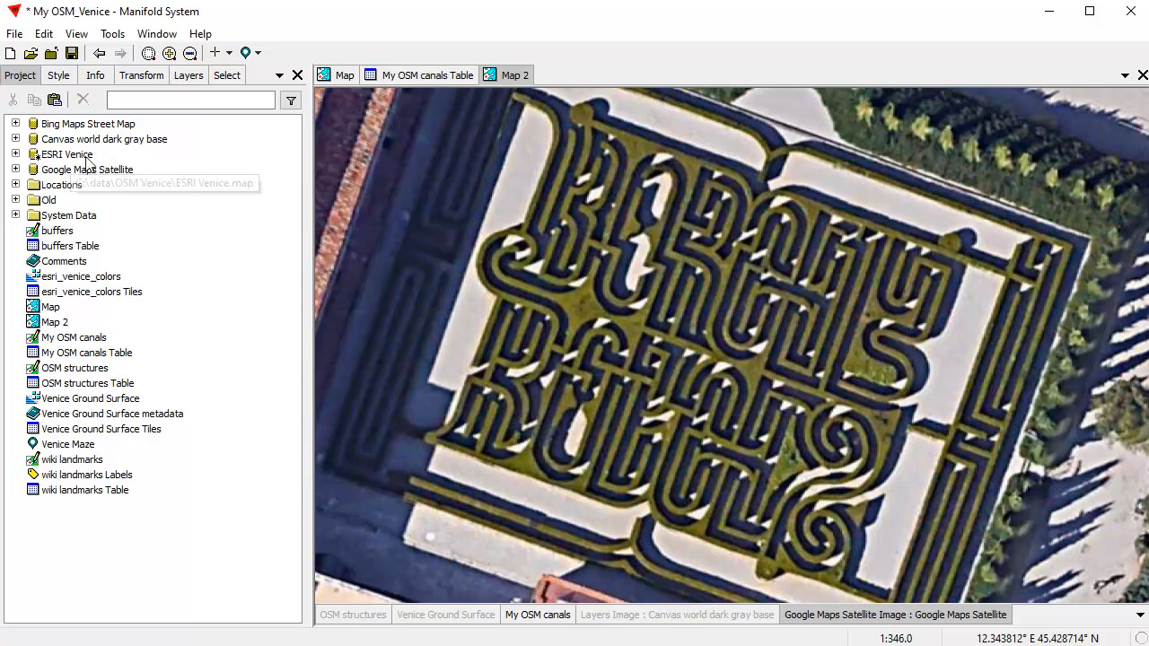
left_click(15, 154)
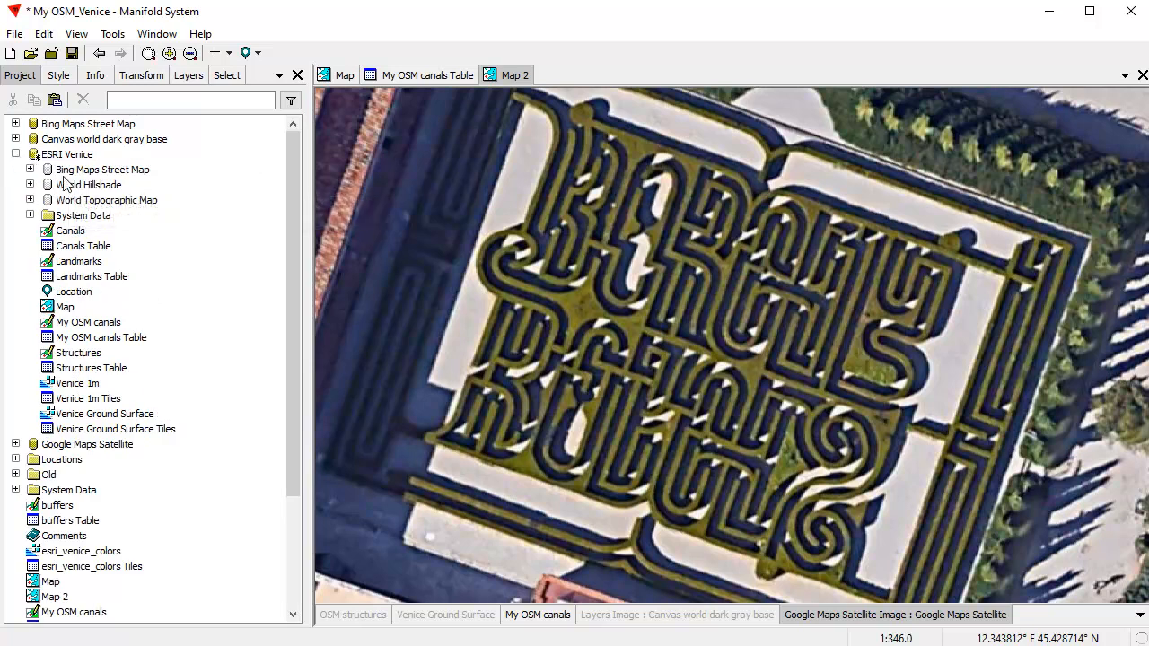
left_click(15, 155)
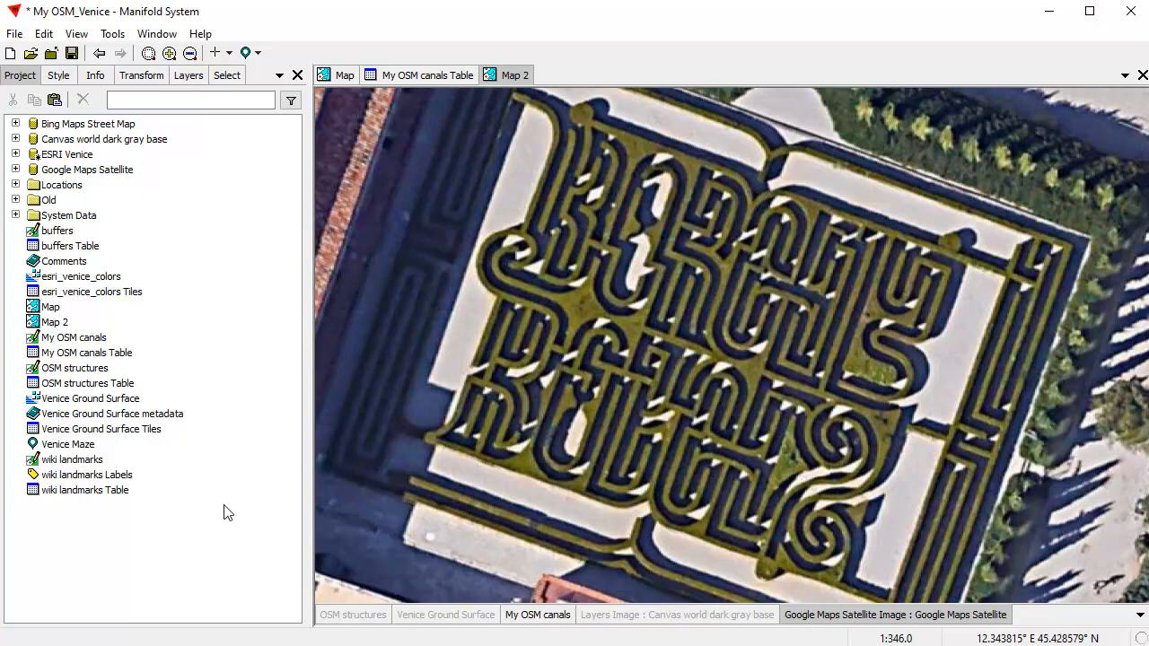
Export the My OSM canals drawing as a SHP file named My OSM canals in the OSM Venice folder.
left_click(98, 337)
left_click(103, 354)
left_click(105, 340)
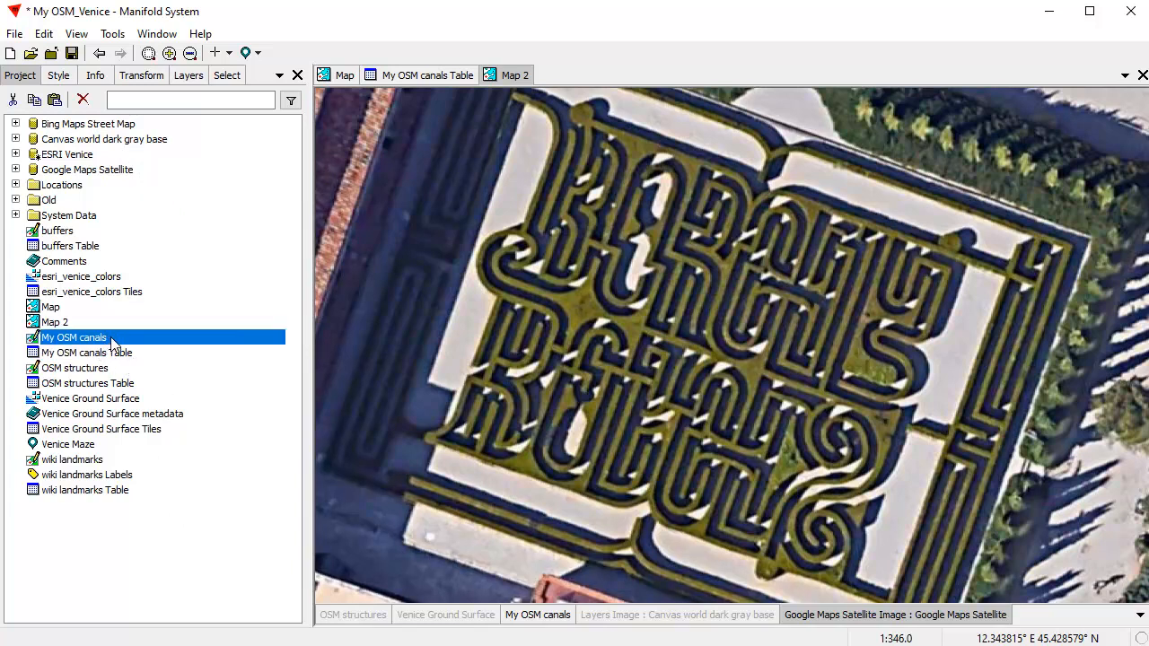
right_click(154, 338)
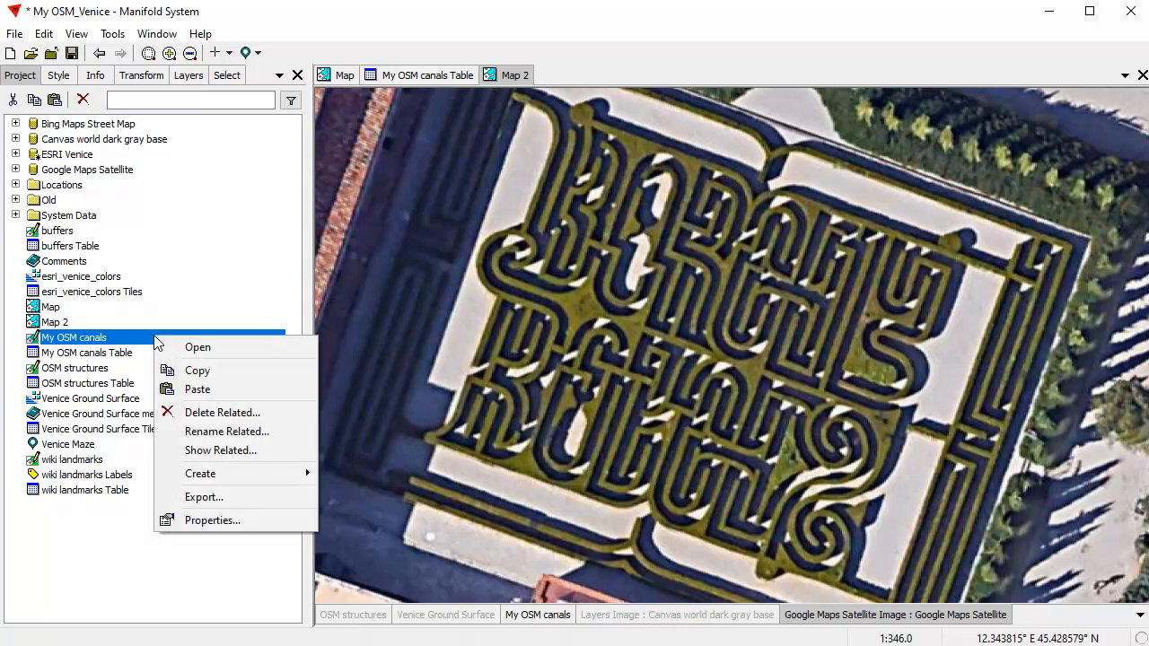
left_click(227, 494)
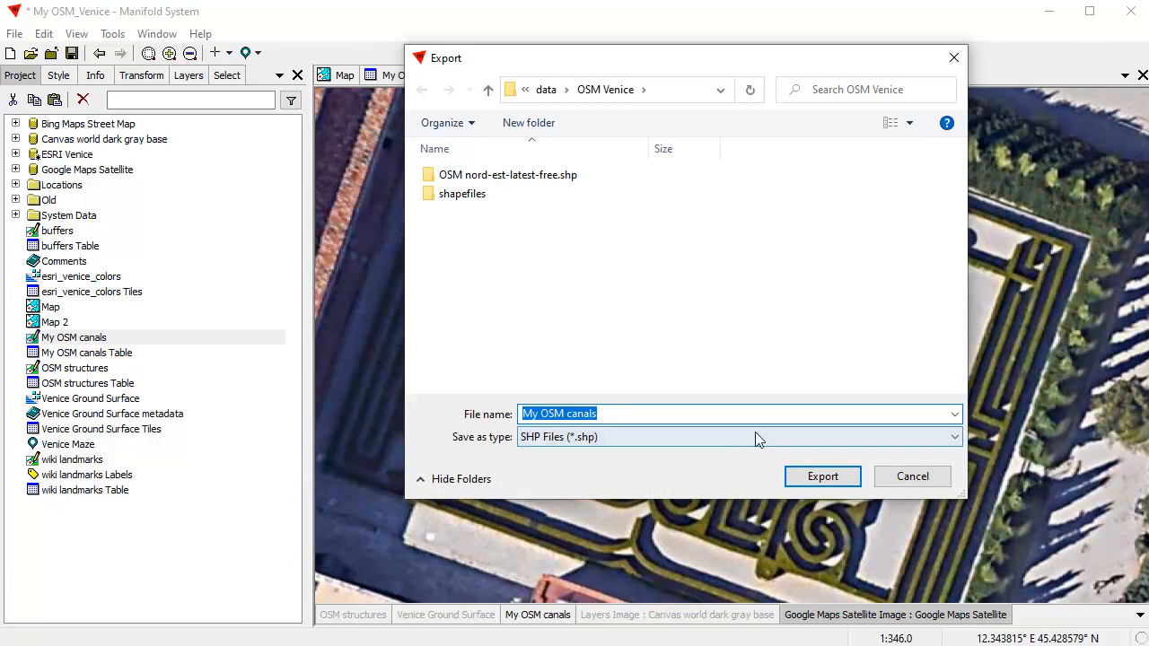
left_click(954, 437)
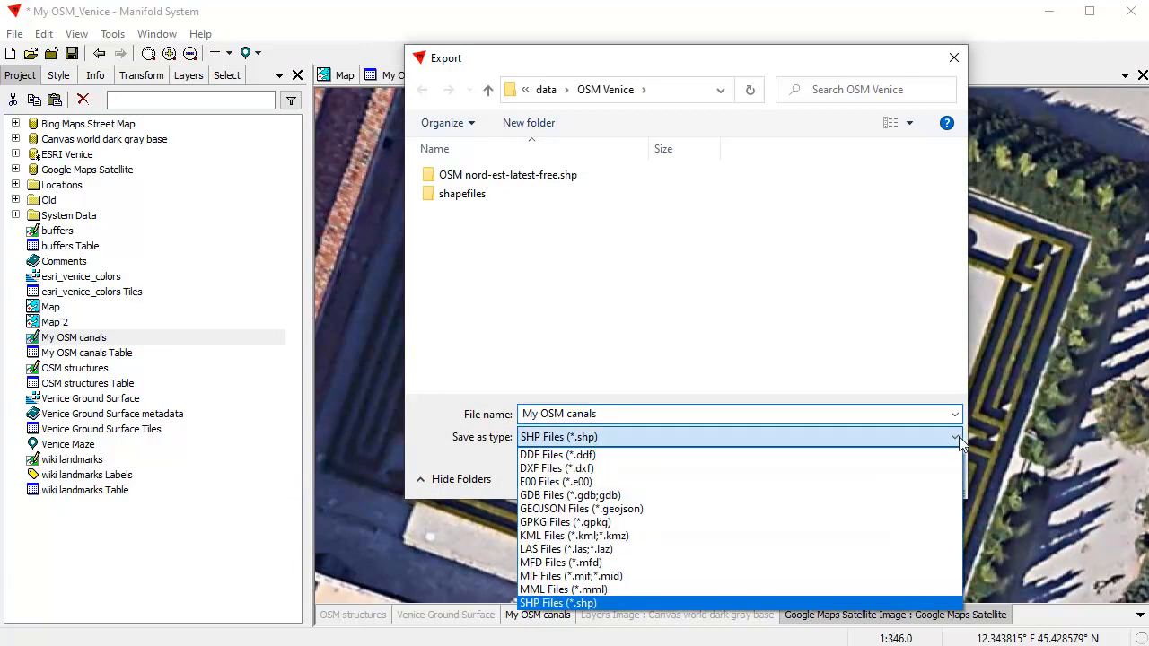
left_click(557, 603)
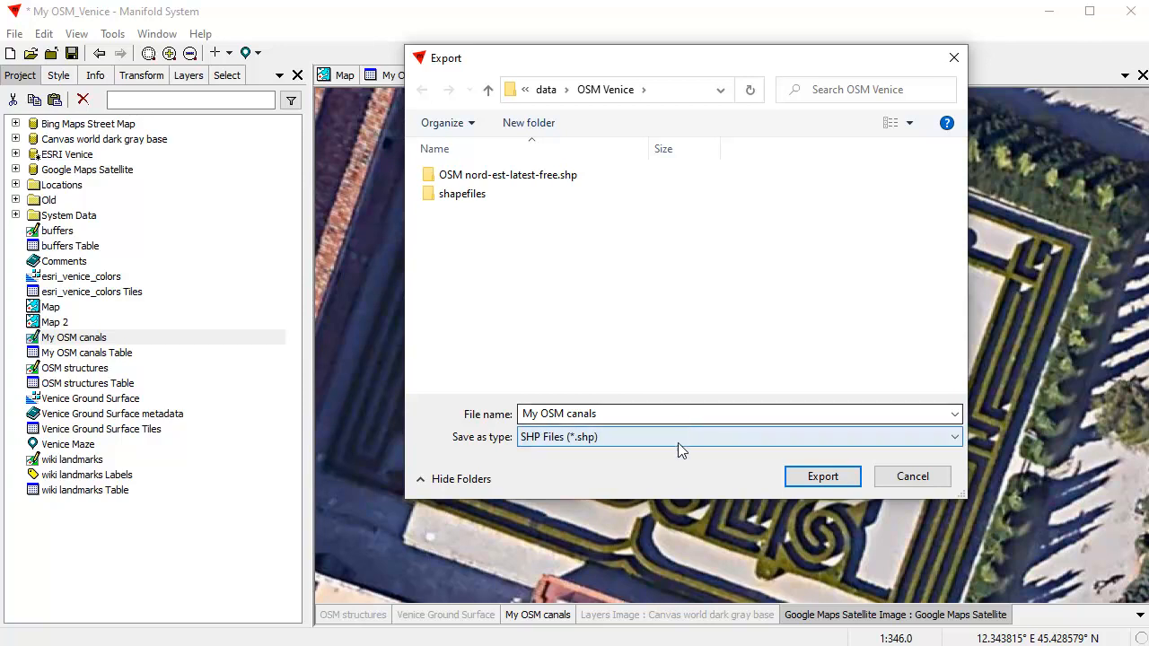
left_click(813, 476)
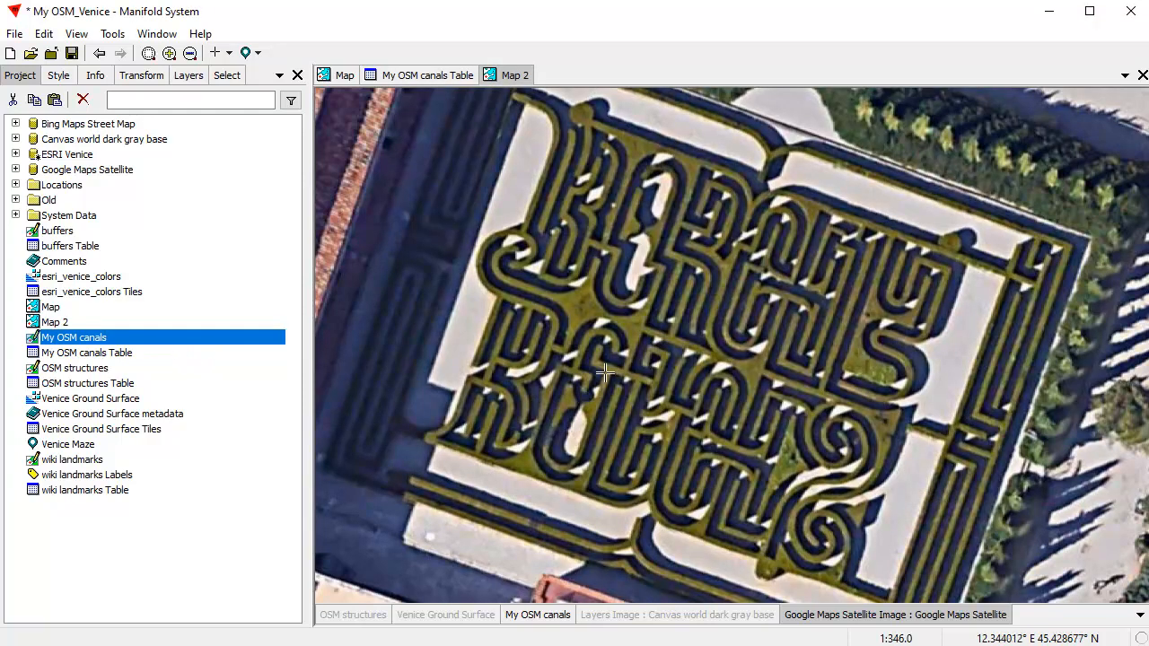
Switch to File Explorer, check the exported My OSM canals files in the OSM Venice folder, and return to Manifold.
left_click(1147, 146)
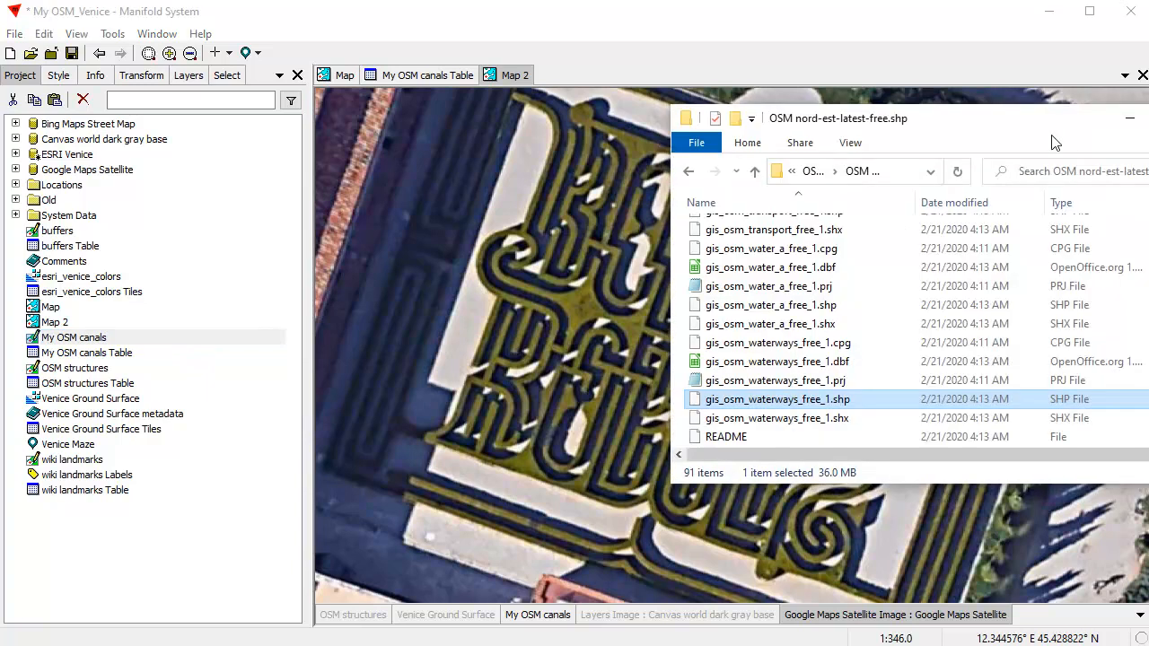
left_click(757, 172)
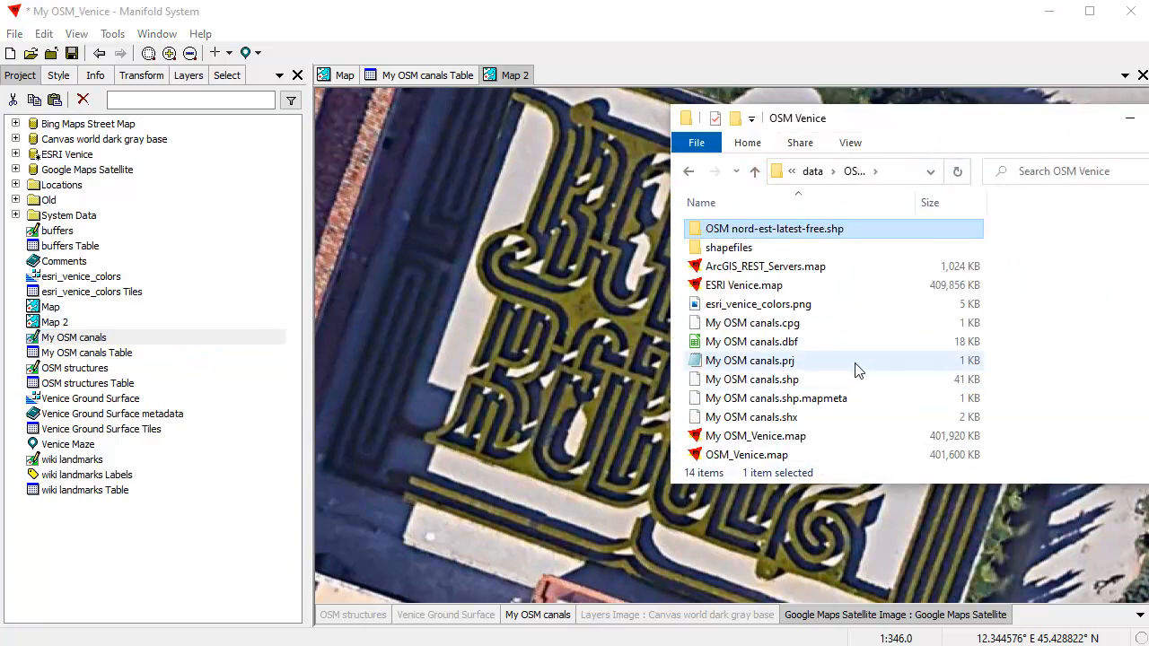
left_click(849, 21)
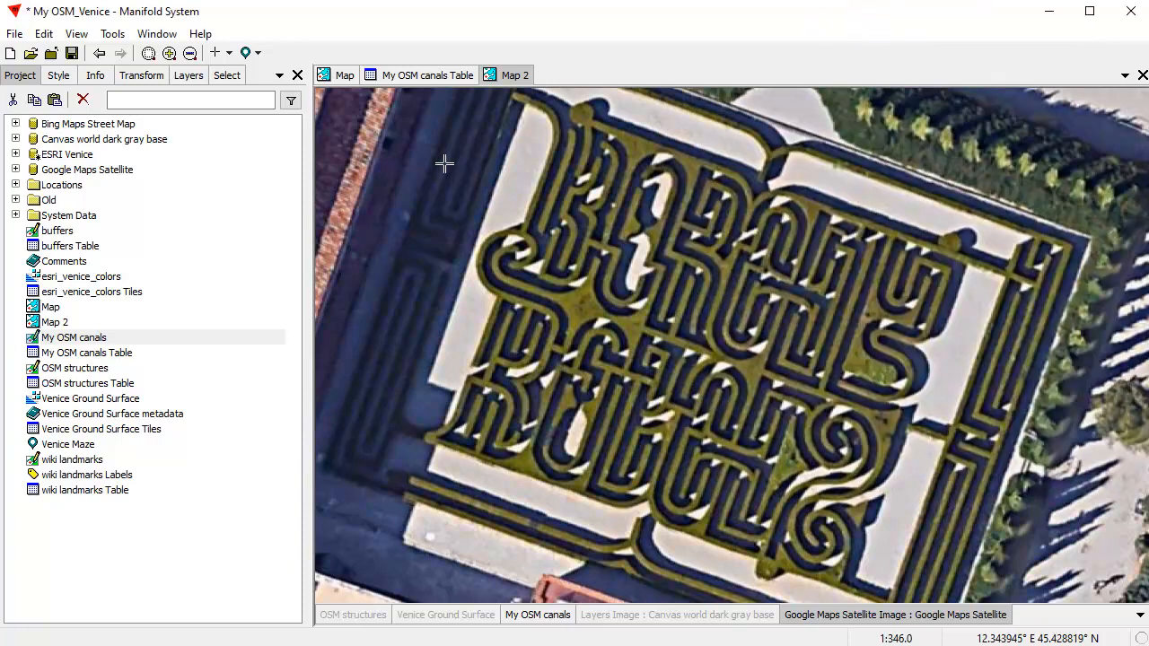
View the My OSM canals drawing in its own window and return to the first Venice map.
double_click(90, 339)
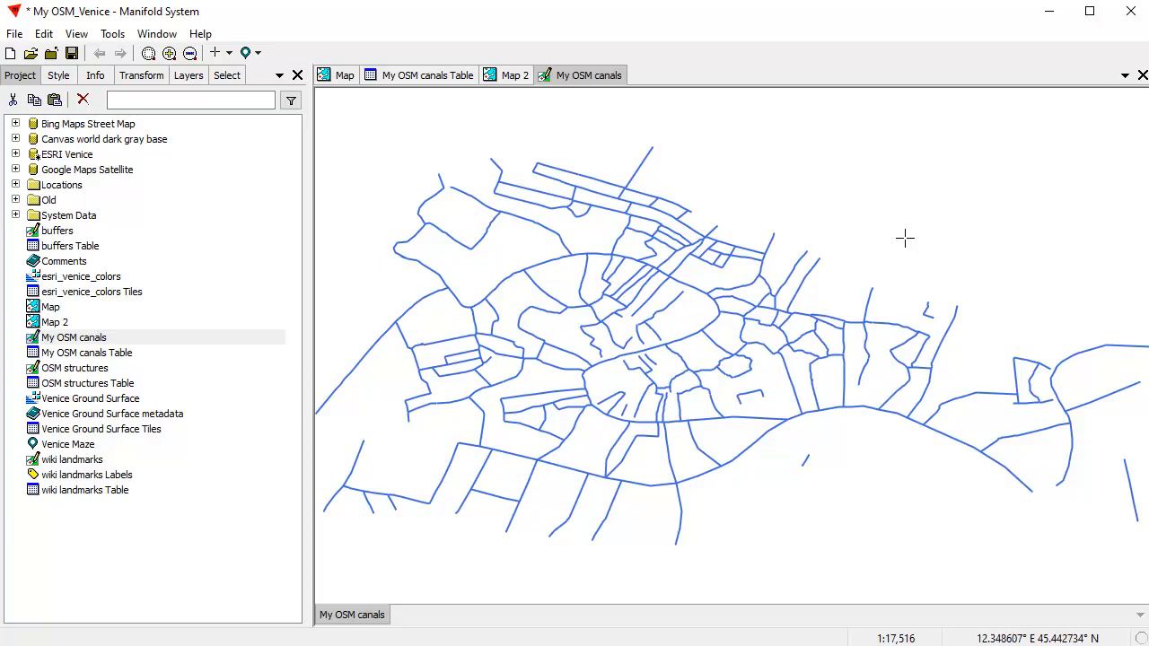
left_click(340, 79)
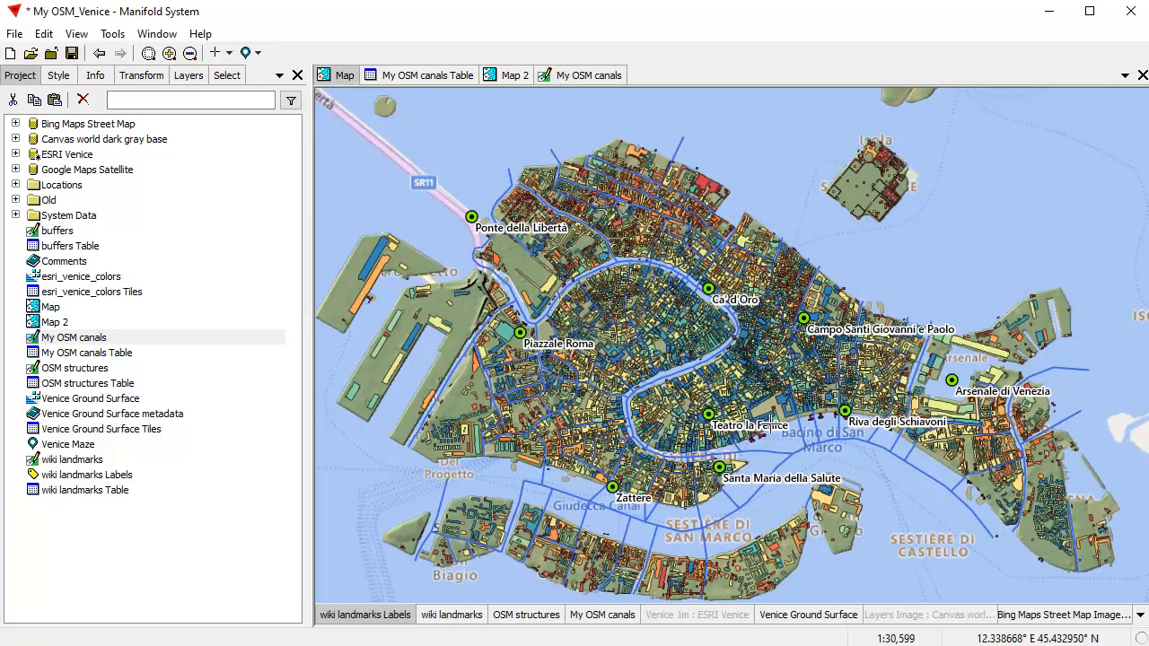